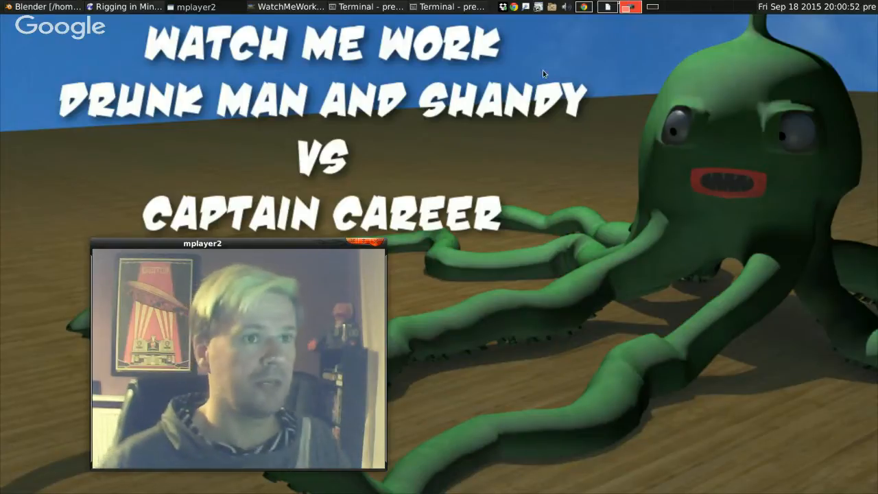
# Move the webcam preview window to the screen corner over the properties area and shrink it to a small thumbnail.
pyautogui.press('Escape')
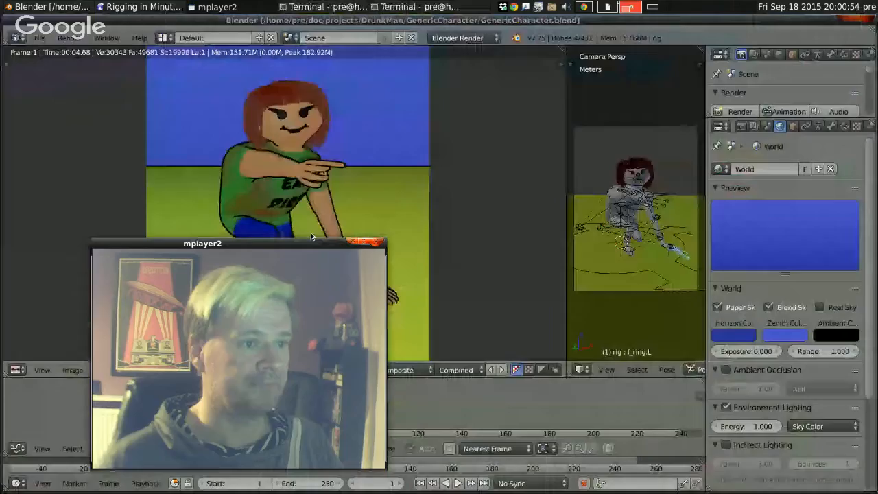
pyautogui.moveTo(311, 237); pyautogui.dragTo(752, 23)
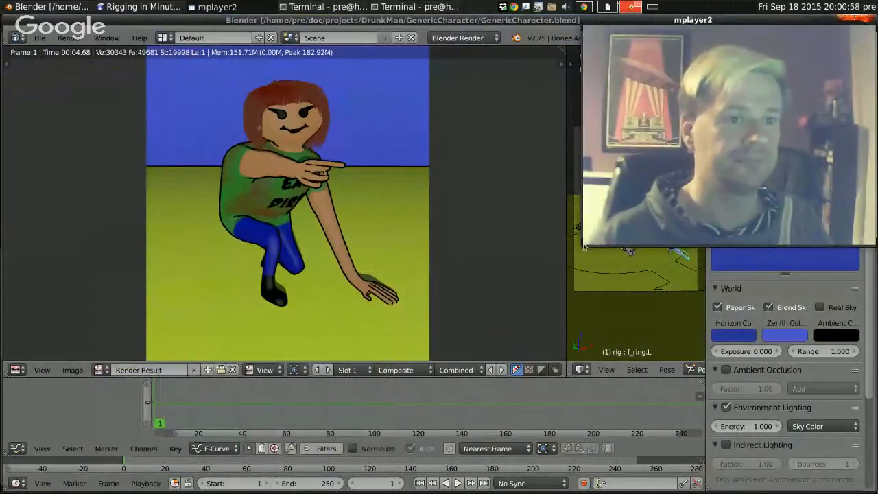
pyautogui.moveTo(584, 245); pyautogui.dragTo(763, 110)
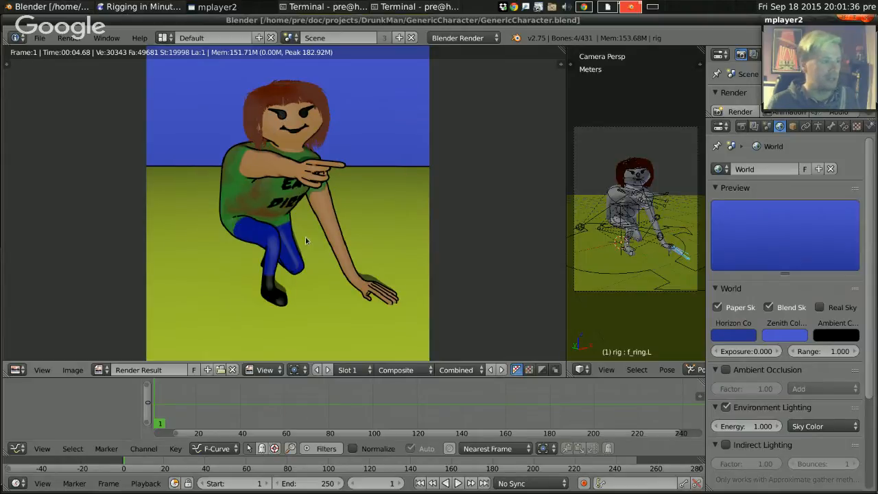
# Switch to the terminal and rerun the previous mplayer command to reopen the webcam preview.
pyautogui.hotkey('alt', 'Tab')
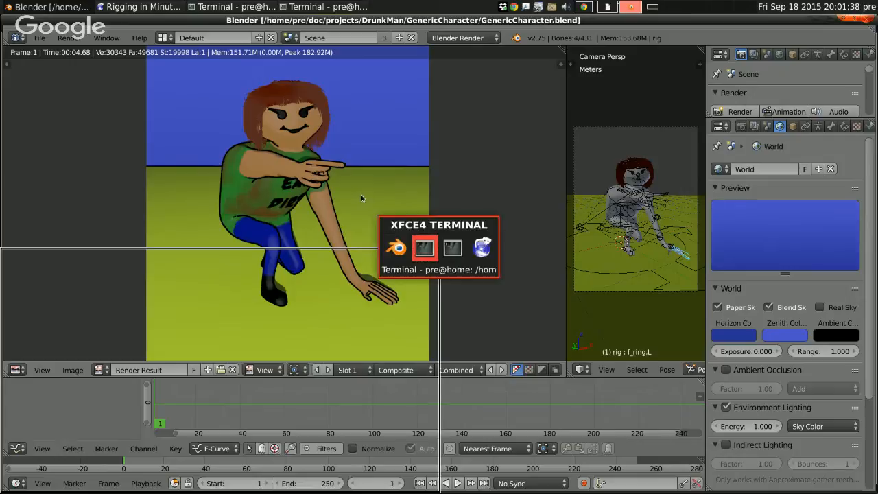
pyautogui.hotkey('alt', 'Tab')
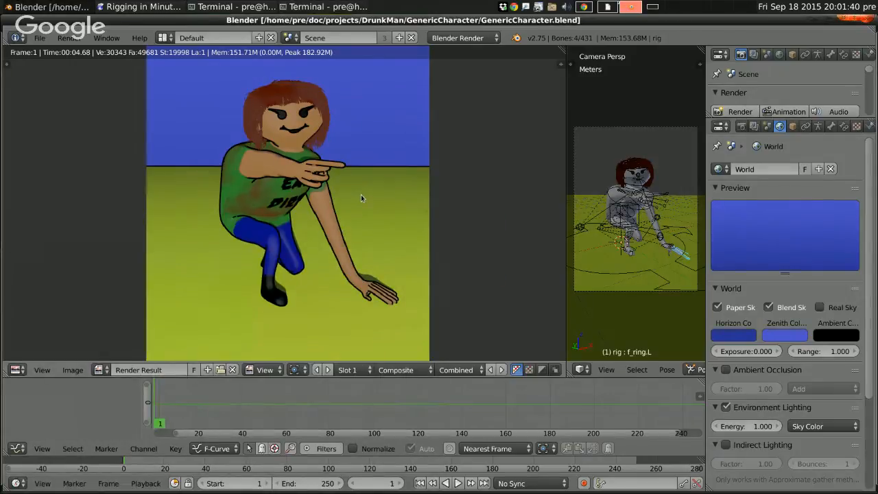
pyautogui.hotkey('alt', 'Tab')
pyautogui.click(857, 73)
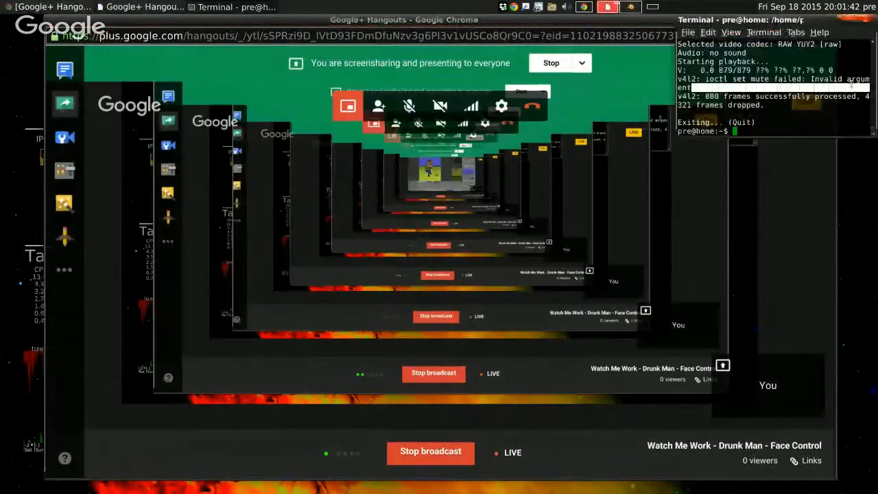
pyautogui.press('Up')
pyautogui.press('Return')
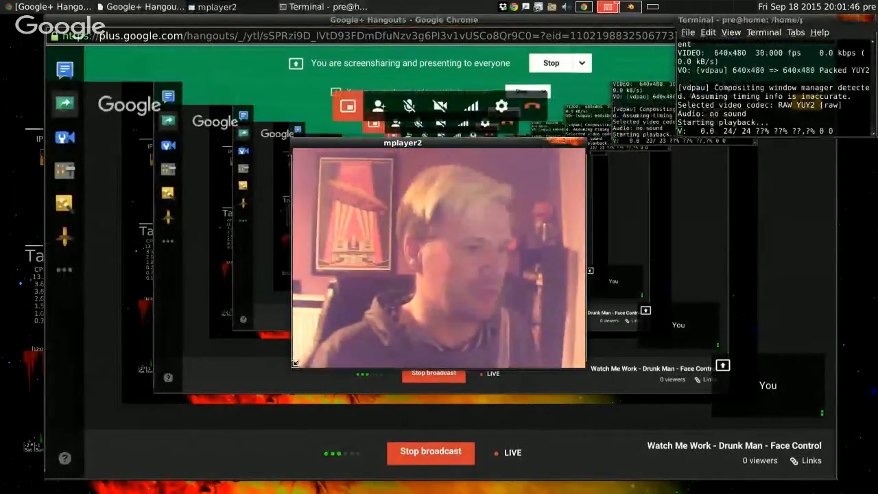
# Shrink the webcam preview to a thumbnail in the screen corner and return to the Blender workspace.
pyautogui.moveTo(297, 368); pyautogui.dragTo(467, 237)
pyautogui.moveTo(505, 147); pyautogui.dragTo(795, 20)
pyautogui.hotkey('ctrl', 'alt', 'Right')
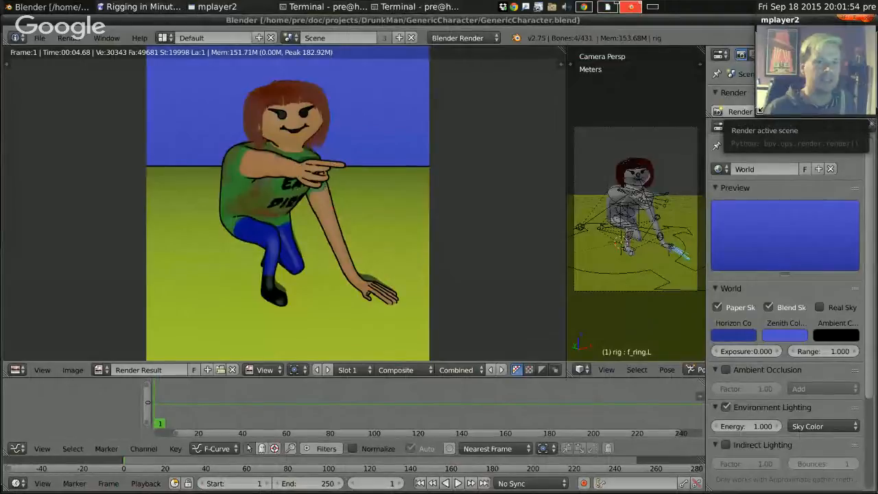
pyautogui.moveTo(758, 110); pyautogui.dragTo(775, 101)
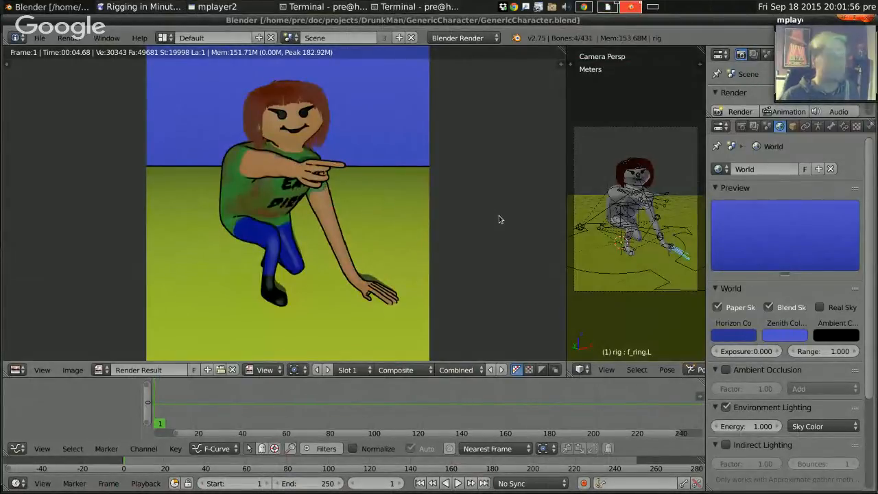
# Set the mplayer2 window to Always on Top and Always on Visible Workspace.
pyautogui.click(394, 199)
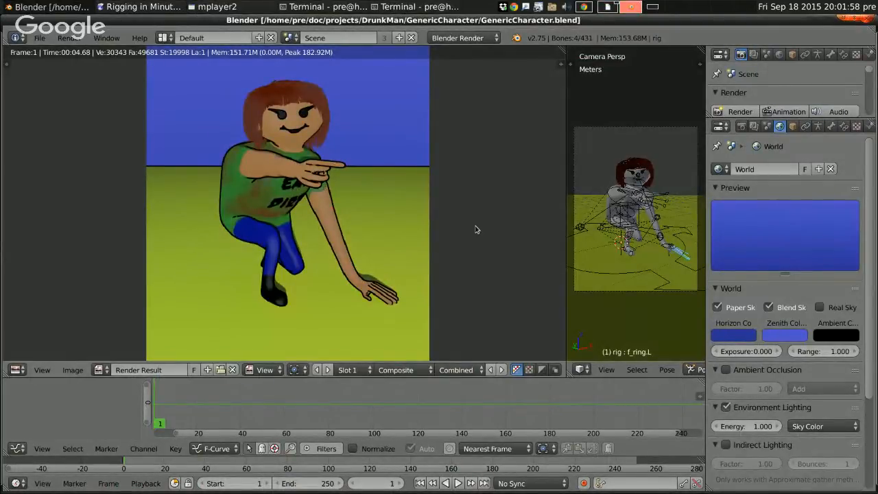
pyautogui.click(216, 7)
pyautogui.rightClick(795, 20)
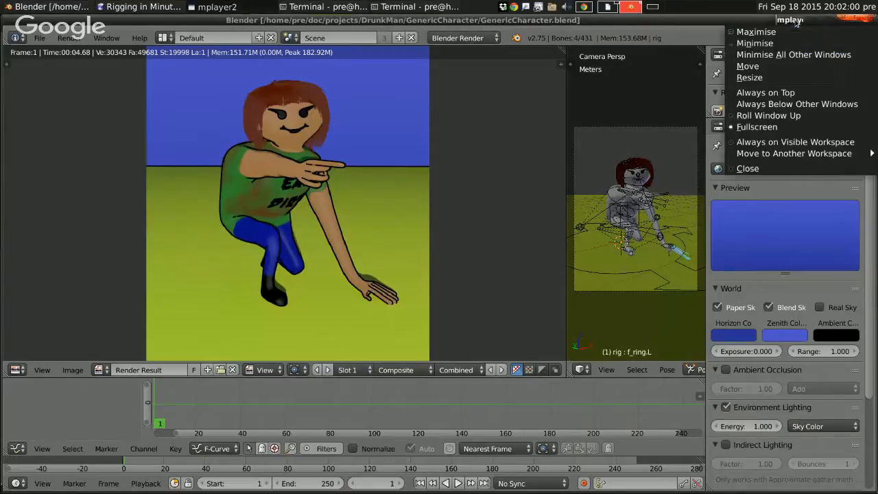
pyautogui.click(765, 93)
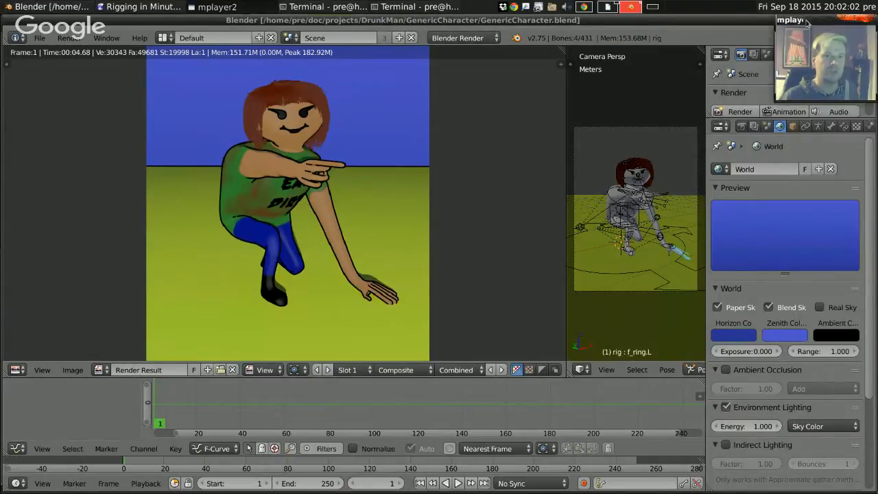
pyautogui.rightClick(807, 23)
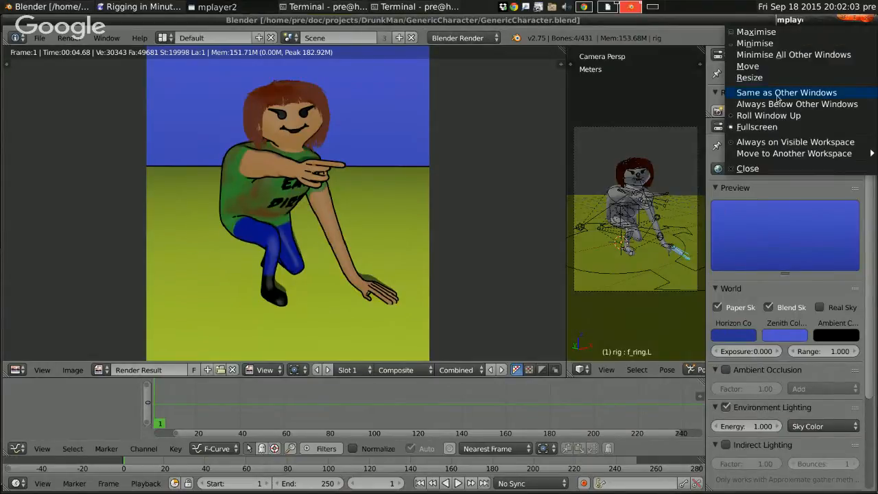
pyautogui.click(778, 141)
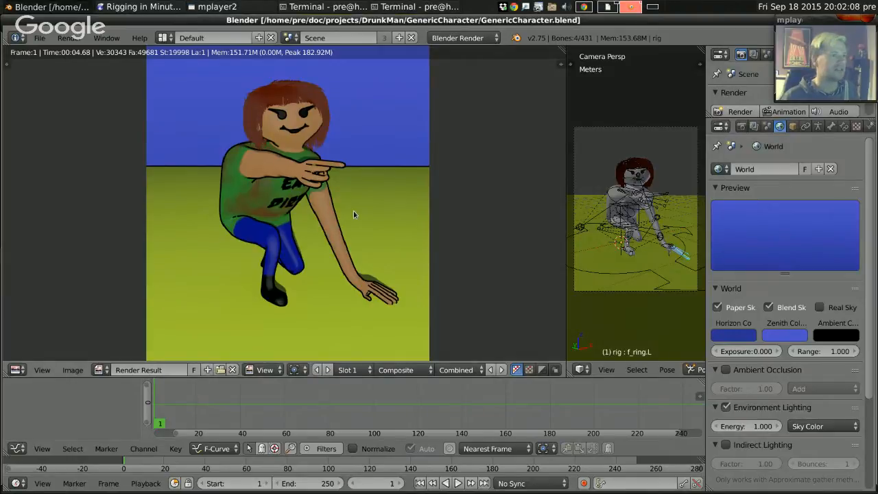
# Leave the render result and, in the front orthographic view, clear location and rotation of all rig bones to restore the rest pose.
pyautogui.press('Escape')
pyautogui.scroll(-3, 239, 228)
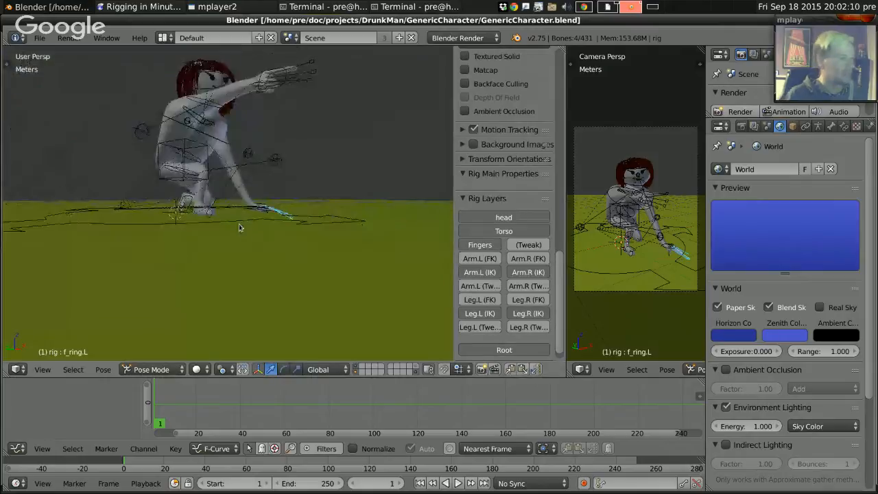
pyautogui.press('KP_1')
pyautogui.scroll(-2, 251, 153)
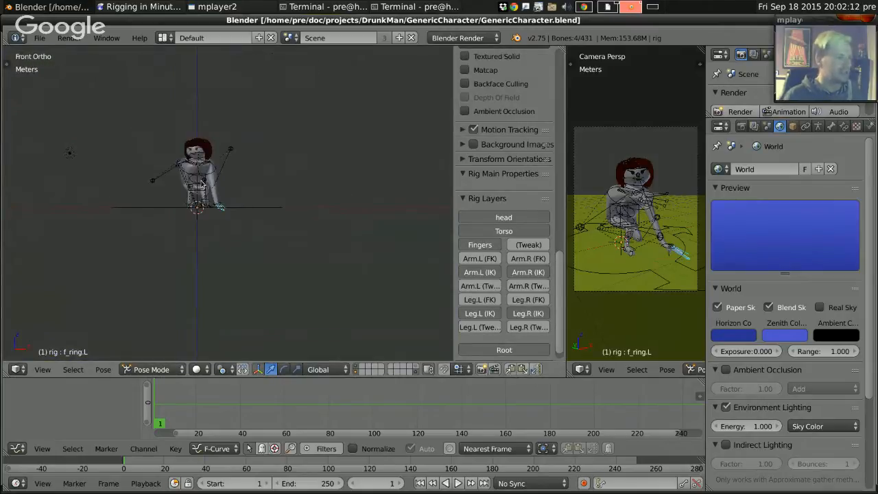
pyautogui.scroll(2, 203, 184)
pyautogui.rightClick(267, 173)
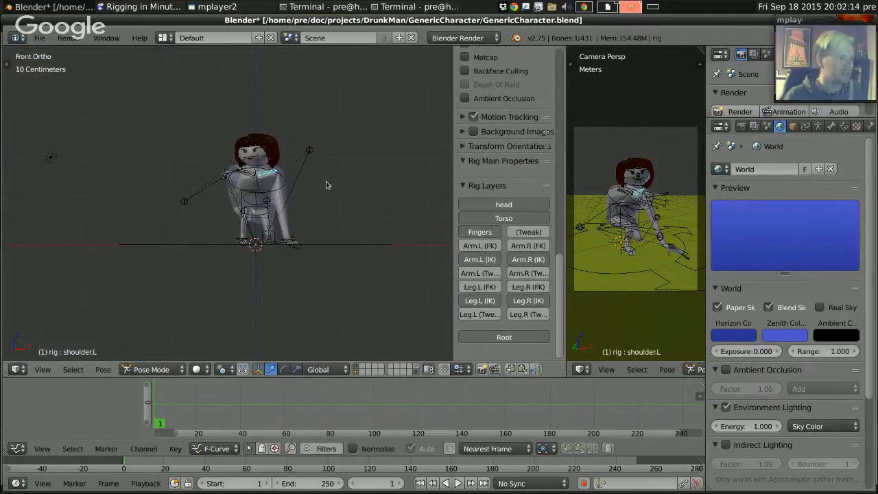
pyautogui.press('a')
pyautogui.press('a')
pyautogui.hotkey('alt', 'g')
pyautogui.hotkey('alt', 'r')
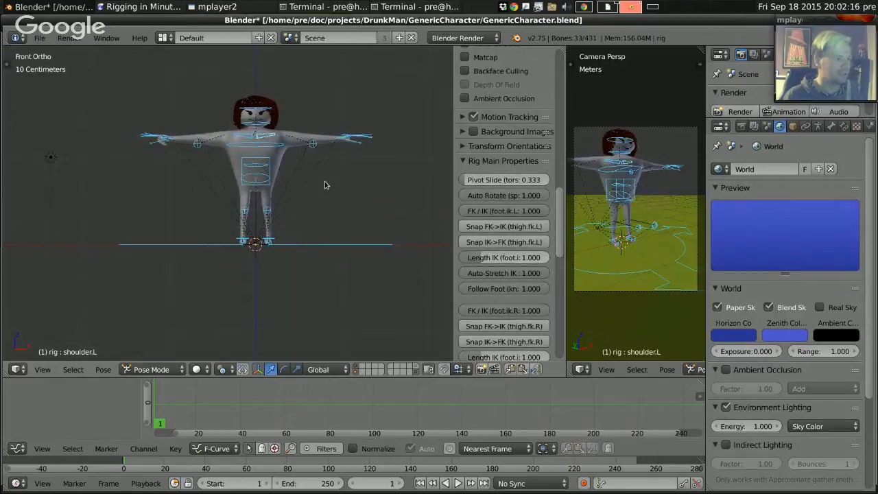
# Hide the layer containing the character's rig controls so the face is unobstructed.
pyautogui.scroll(5, 288, 178)
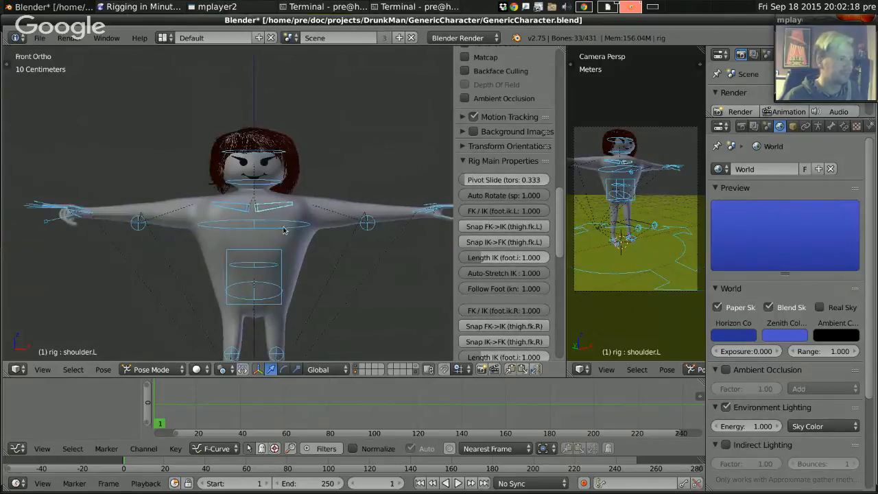
pyautogui.keyDown('shift'); pyautogui.moveTo(285, 199); pyautogui.dragTo(277, 251, button='middle'); pyautogui.keyUp('shift')
pyautogui.keyDown('shift'); pyautogui.click(355, 374); pyautogui.keyUp('shift')
pyautogui.keyDown('shift'); pyautogui.moveTo(308, 186); pyautogui.dragTo(300, 212, button='middle'); pyautogui.keyUp('shift')
pyautogui.keyDown('ctrl'); pyautogui.moveTo(282, 288); pyautogui.dragTo(288, 234, button='middle'); pyautogui.keyUp('ctrl')
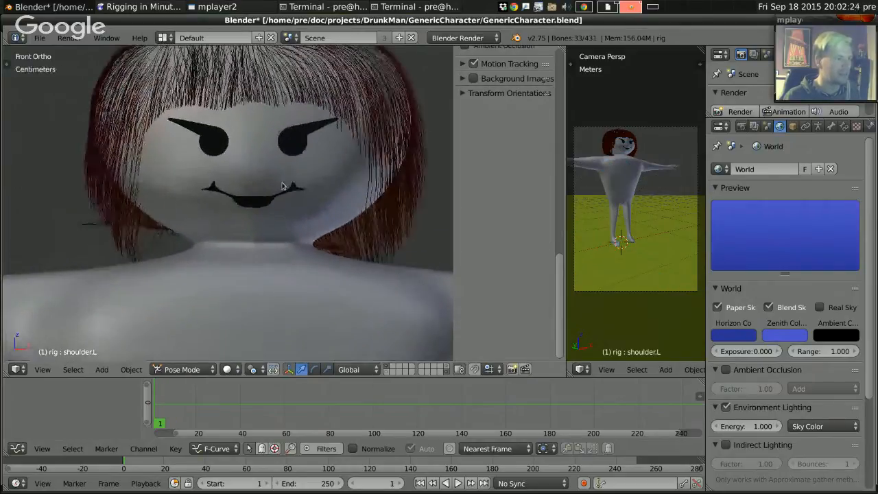
# Enter Edit Mode on the GenericCharacter mesh and select all linked geometry of the character's left eye and brow shape.
pyautogui.keyDown('shift'); pyautogui.moveTo(298, 147); pyautogui.dragTo(278, 205, button='middle'); pyautogui.keyUp('shift')
pyautogui.rightClick(273, 228)
pyautogui.press('Tab')
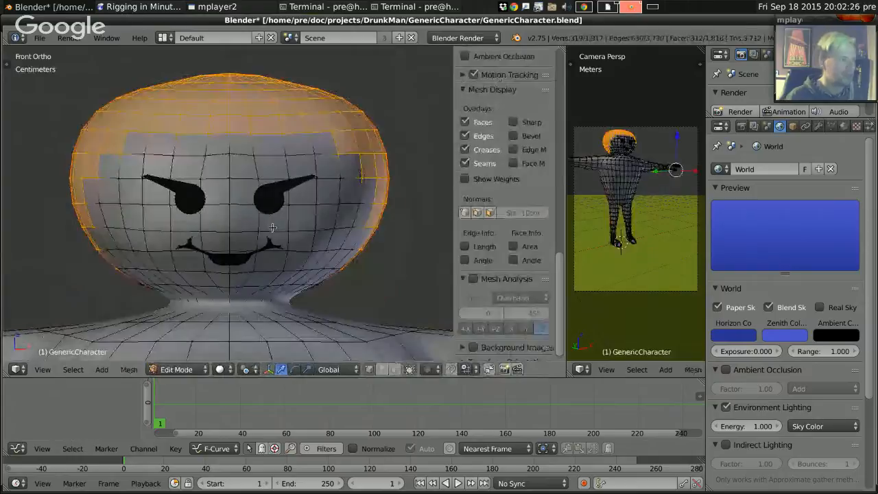
pyautogui.rightClick(280, 208)
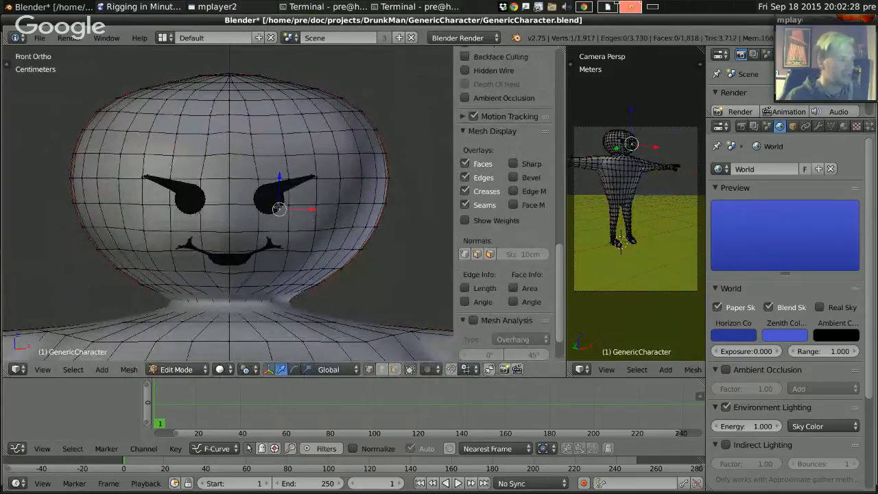
pyautogui.hotkey('ctrl', 'l')
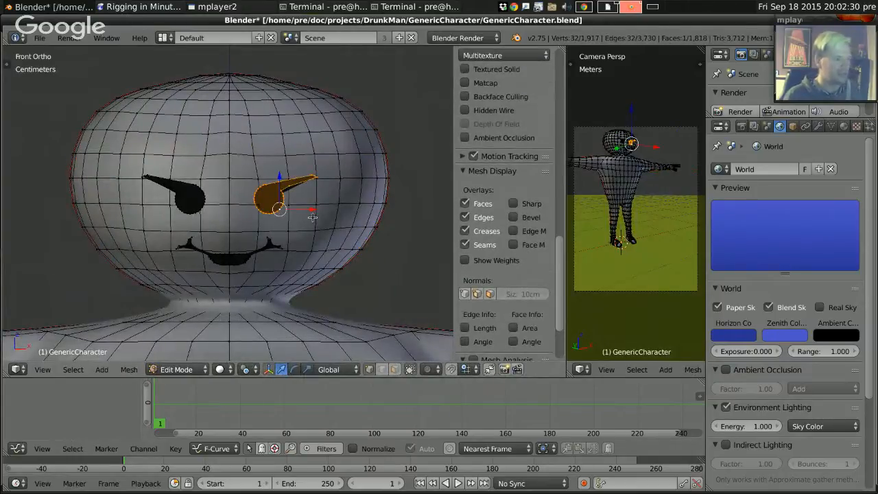
pyautogui.scroll(3, 294, 219)
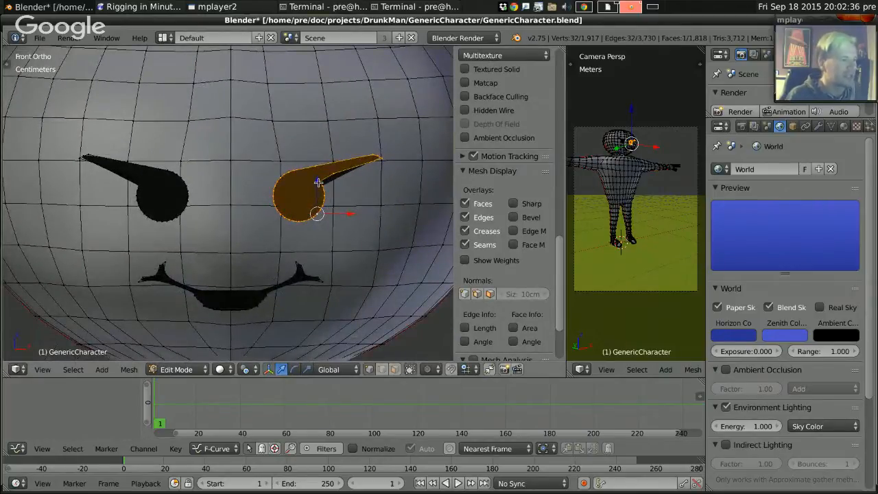
pyautogui.rightClick(320, 181)
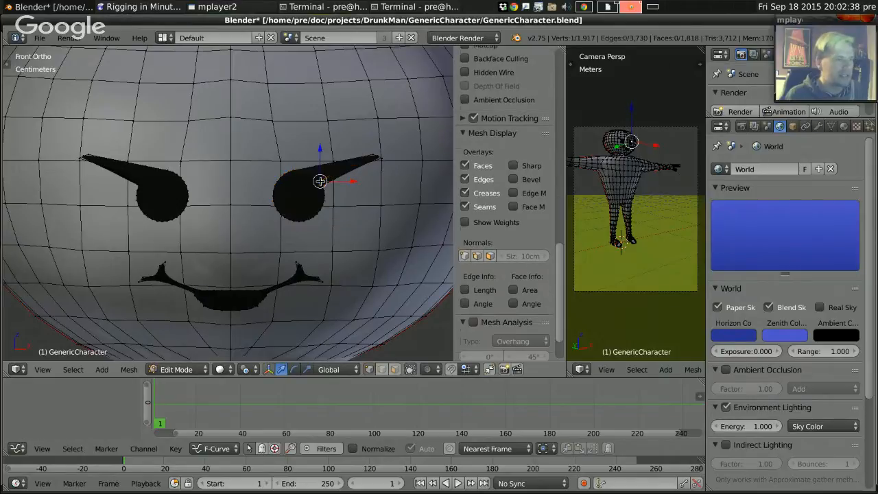
pyautogui.press('g')
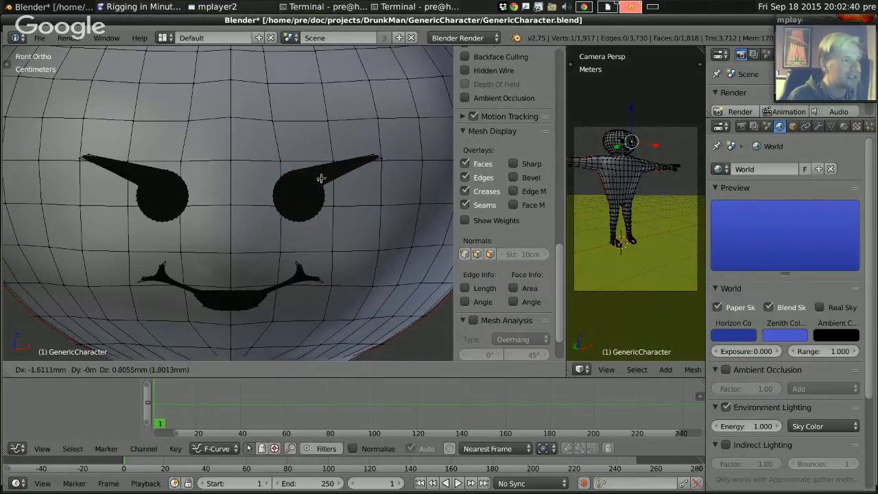
pyautogui.rightClick(322, 176)
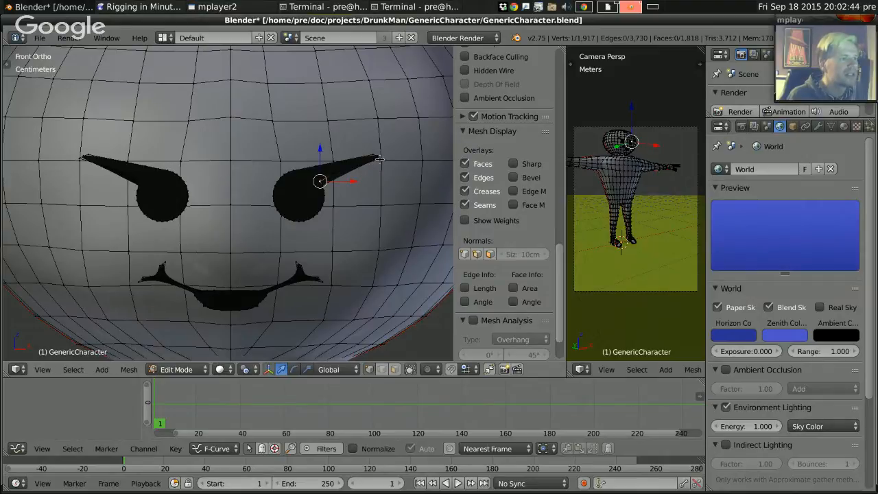
# Move the lower vertex at the tip of the left eye's brow spike inward along its lower edge towards the eye.
pyautogui.rightClick(379, 159)
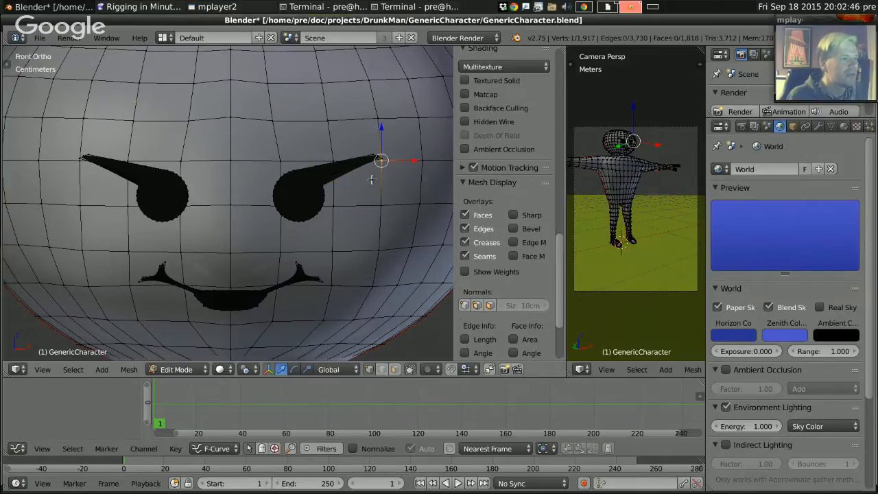
pyautogui.rightClick(378, 157)
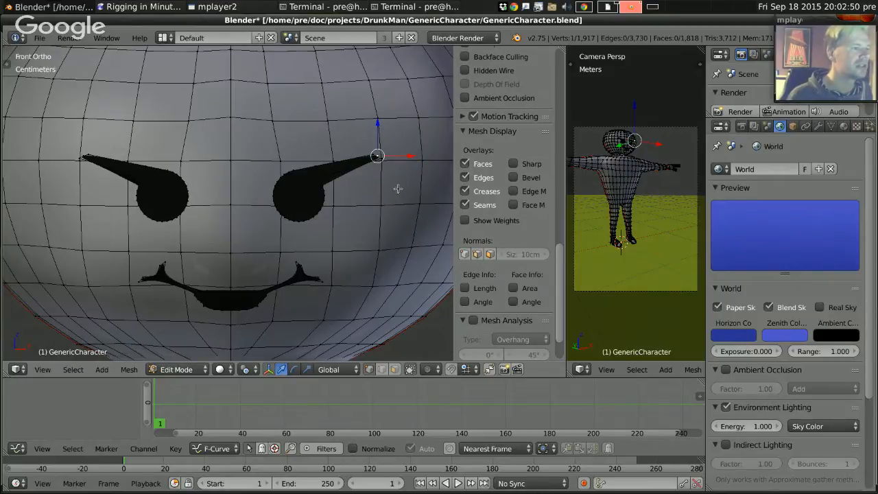
pyautogui.scroll(5, 384, 166)
pyautogui.scroll(1, 295, 180)
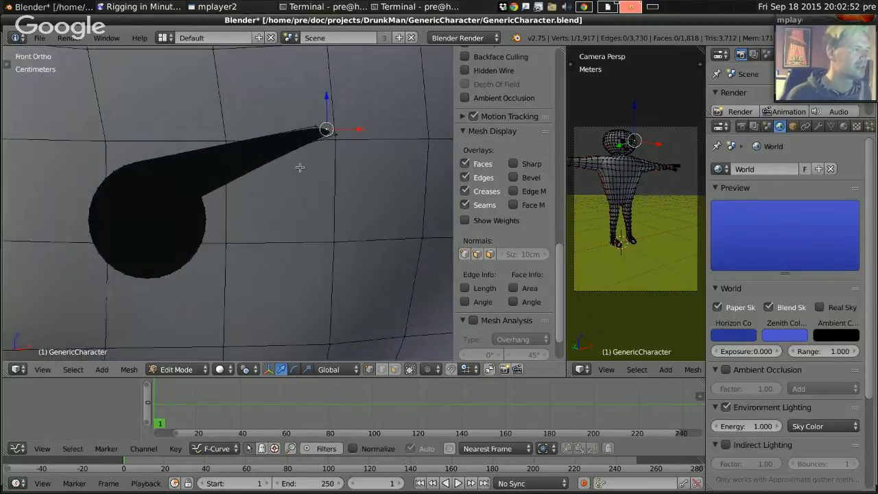
pyautogui.rightClick(344, 136)
pyautogui.press('g')
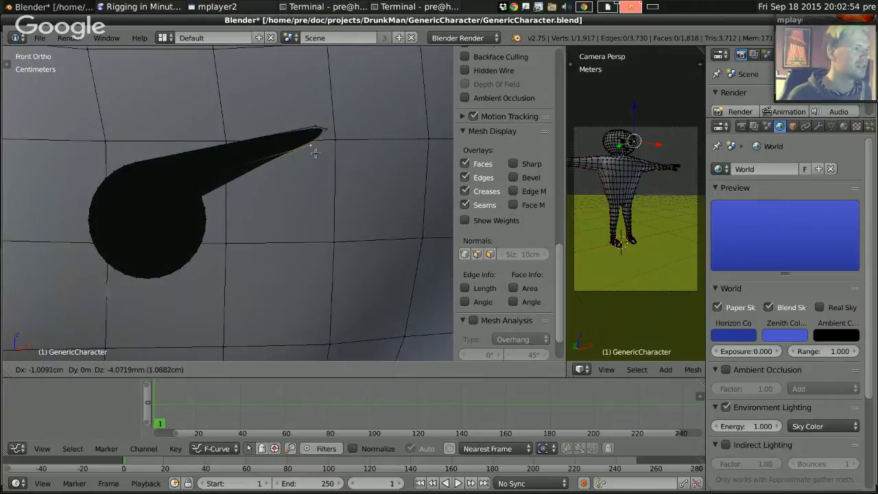
pyautogui.click(249, 174)
# Move the two vertices on the brow spike's lower edge about 1 cm towards the eye, and shift one about 1 cm further.
pyautogui.keyDown('shift'); pyautogui.rightClick(228, 168); pyautogui.keyUp('shift')
pyautogui.press('g')
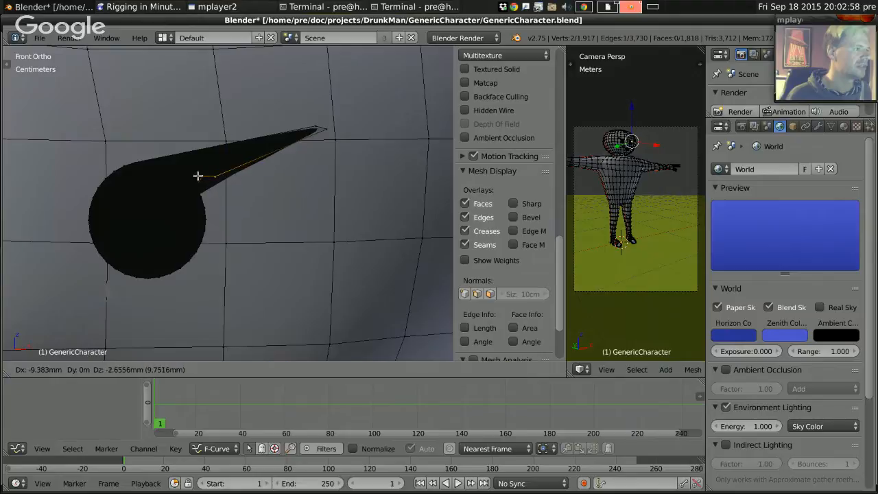
pyautogui.click(193, 177)
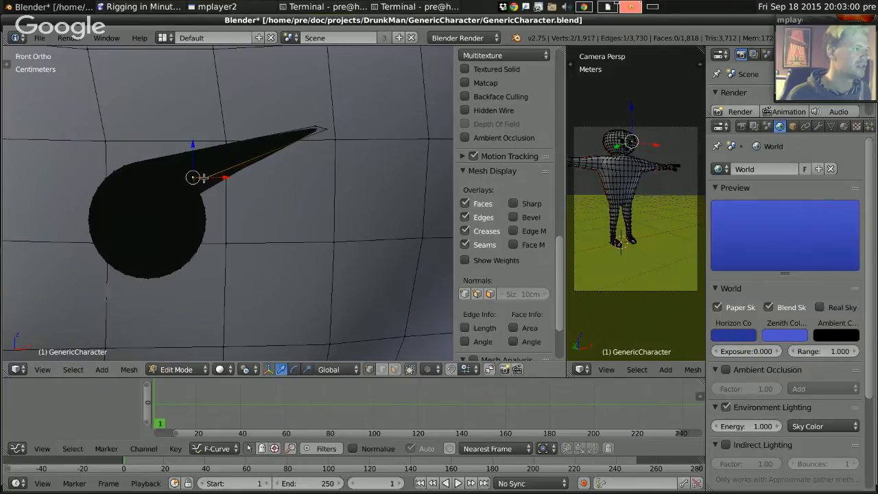
pyautogui.press('g')
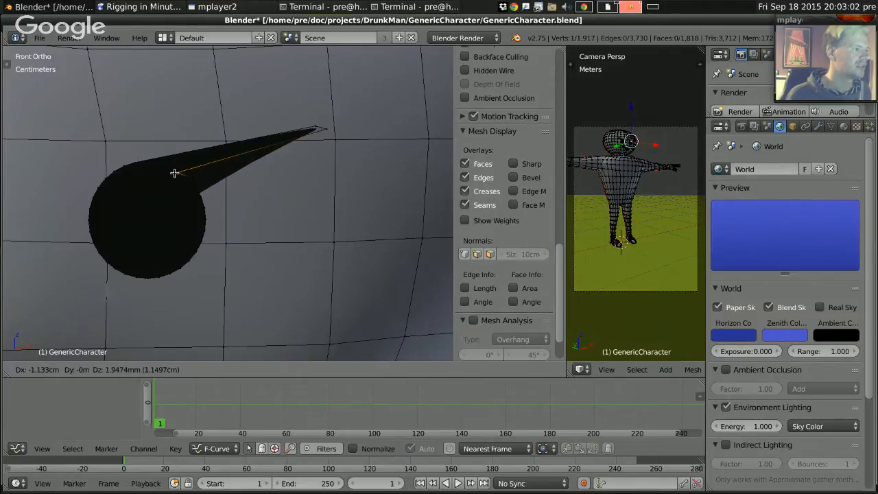
pyautogui.click(182, 171)
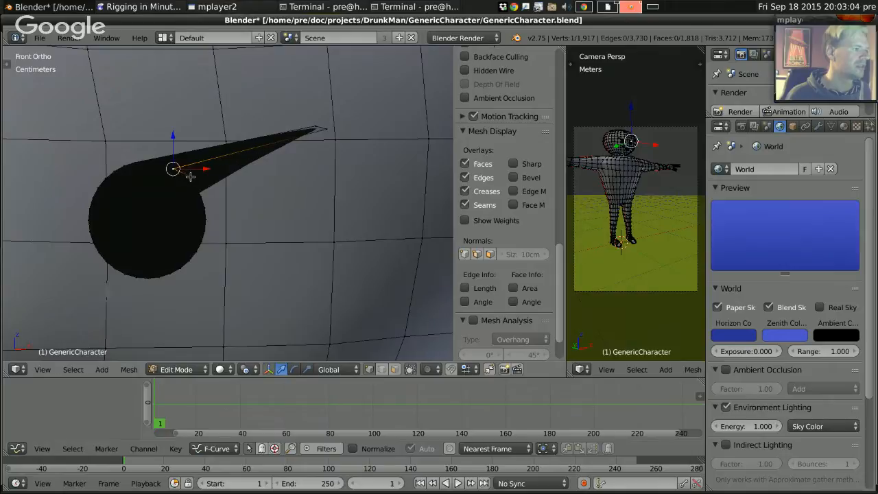
# Try moving single vertices at the base of the left eye's brow spike, and the two vertices at its tip together.
pyautogui.press('g')
pyautogui.click(194, 181)
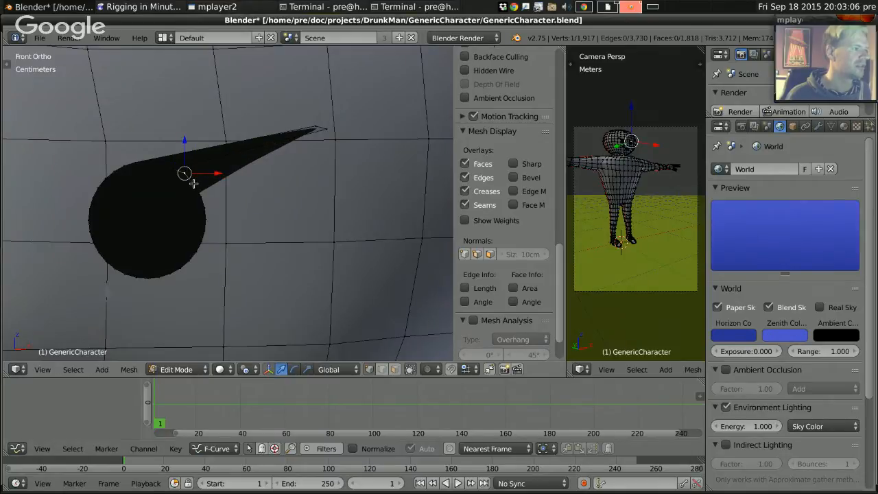
pyautogui.press('g')
pyautogui.click(203, 193)
pyautogui.rightClick(317, 126)
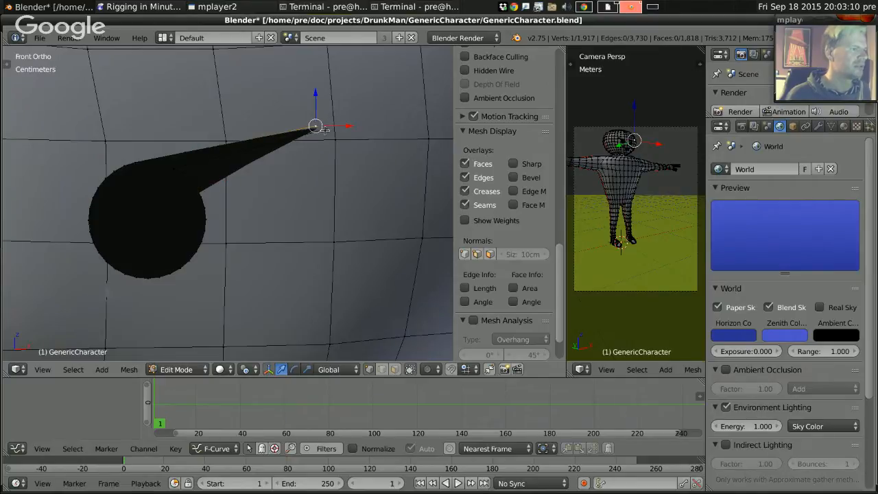
pyautogui.press('g')
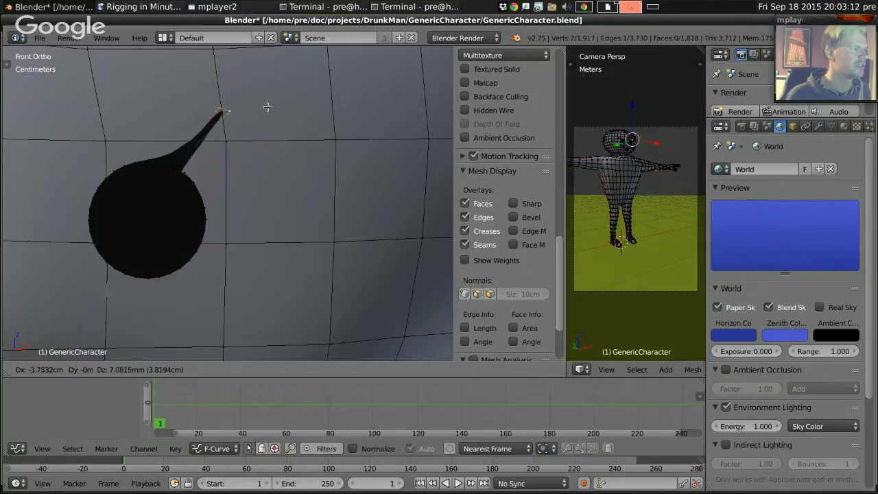
pyautogui.click(325, 132)
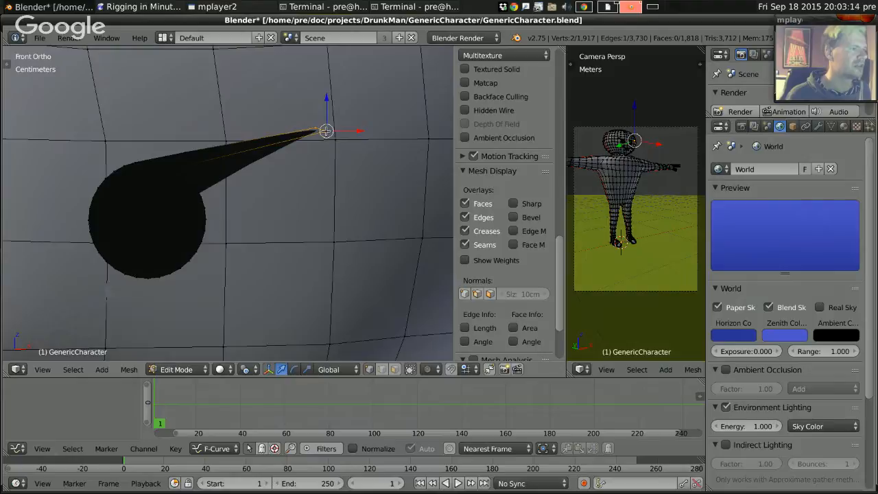
# Move the spike's lower tip vertex about 4 cm towards the eye and stretch the remaining tip vertex up and away from it.
pyautogui.press('g')
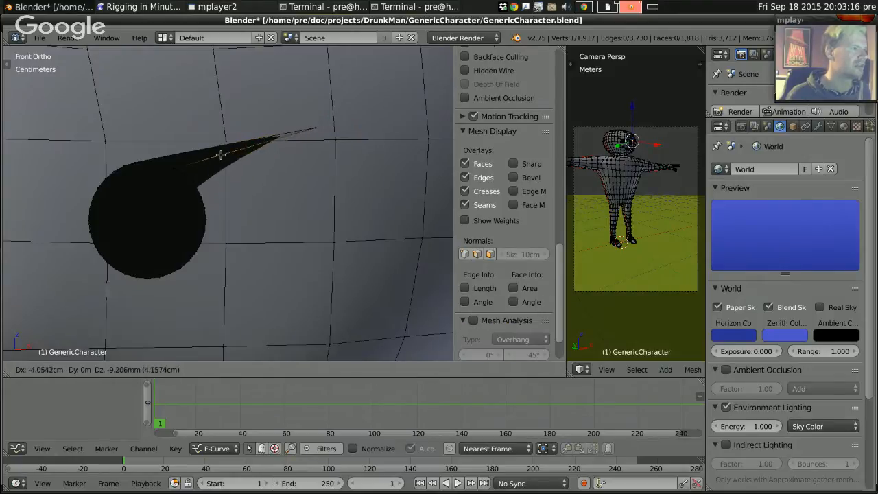
pyautogui.click(222, 152)
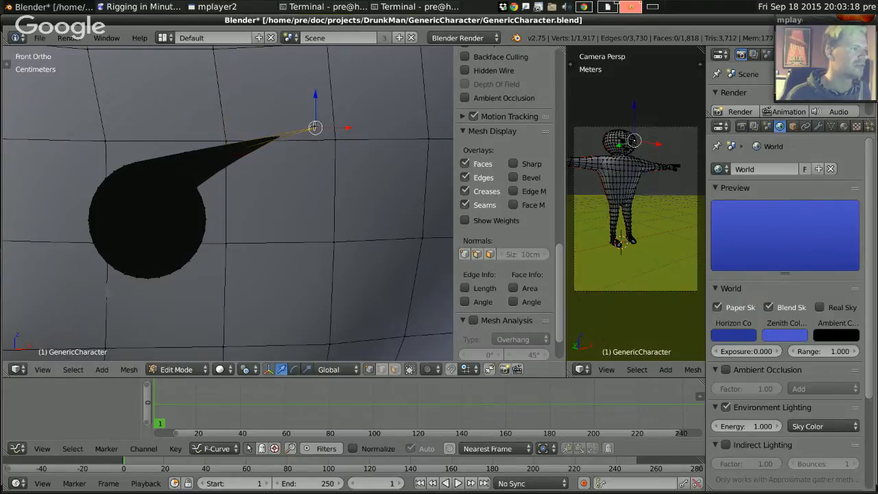
pyautogui.press('g')
pyautogui.click(399, 93)
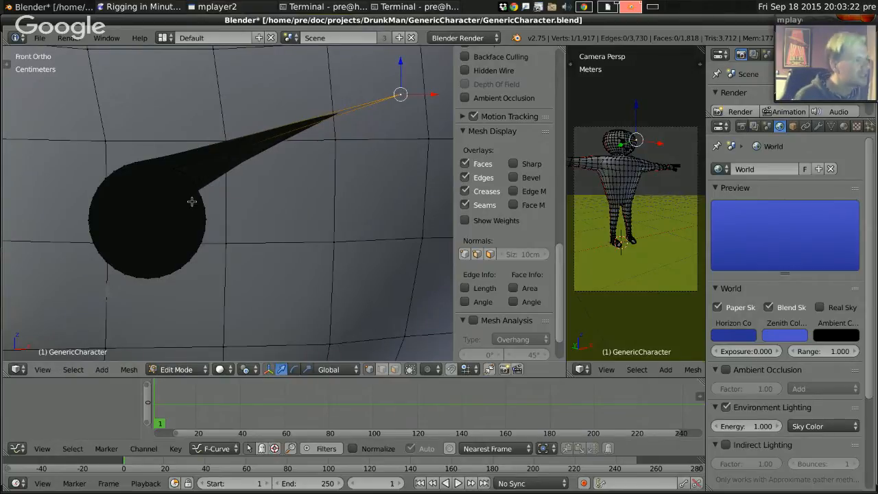
# Select the three outline vertices where the spike's lower edge meets the eye and try moving them together.
pyautogui.keyDown('shift'); pyautogui.rightClick(181, 172); pyautogui.keyUp('shift')
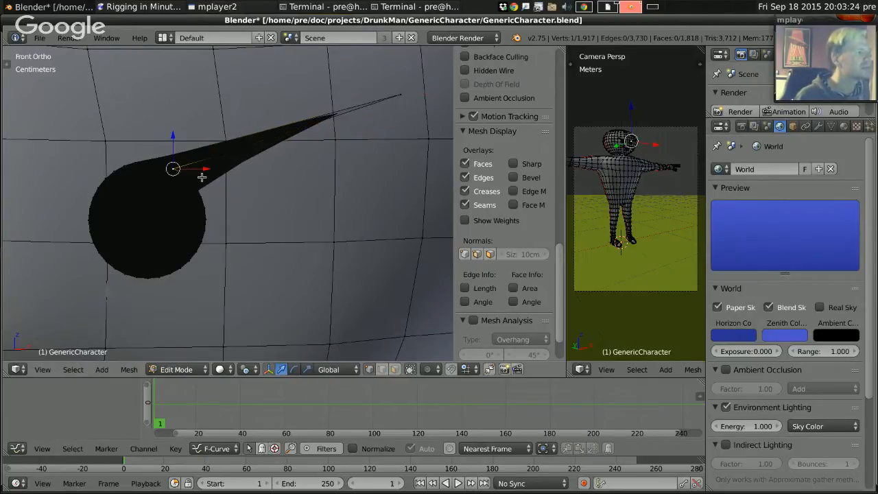
pyautogui.keyDown('shift'); pyautogui.rightClick(192, 177); pyautogui.keyUp('shift')
pyautogui.press('g')
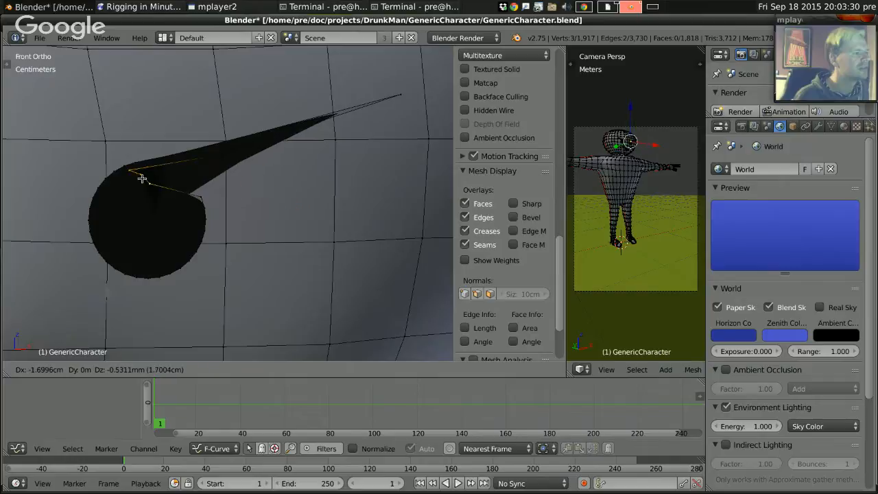
pyautogui.click(192, 182)
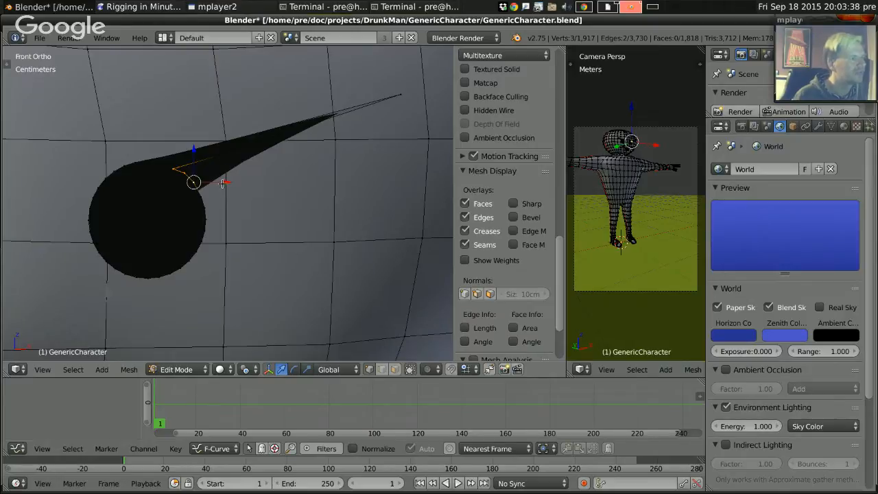
# Move the spike's tip vertex higher and slightly closer to the eye so the spike points upward more steeply.
pyautogui.press('g')
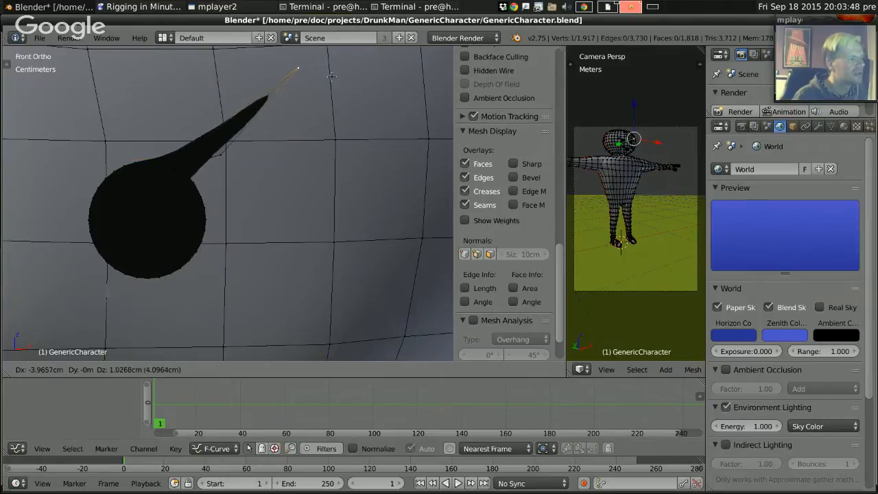
pyautogui.click(364, 60)
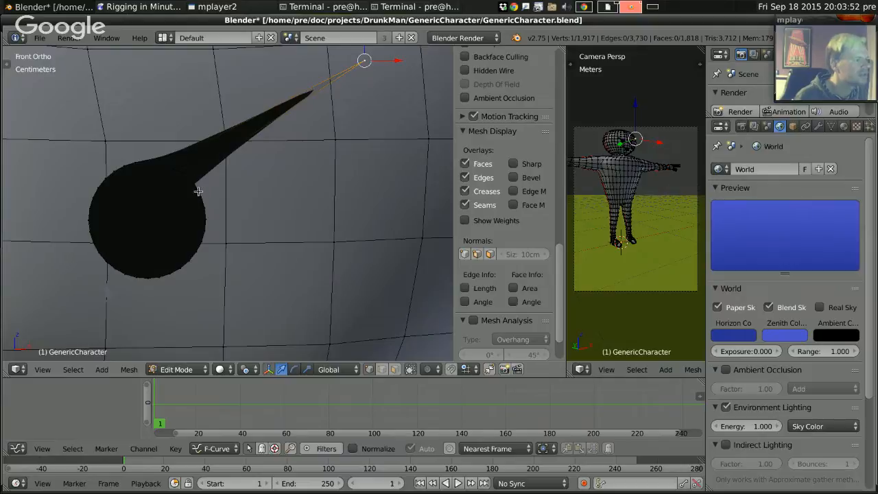
# Select the left eye's linked outline without the spike's outer vertices and try moving it separately from the spike.
pyautogui.rightClick(201, 197)
pyautogui.hotkey('ctrl', 'l')
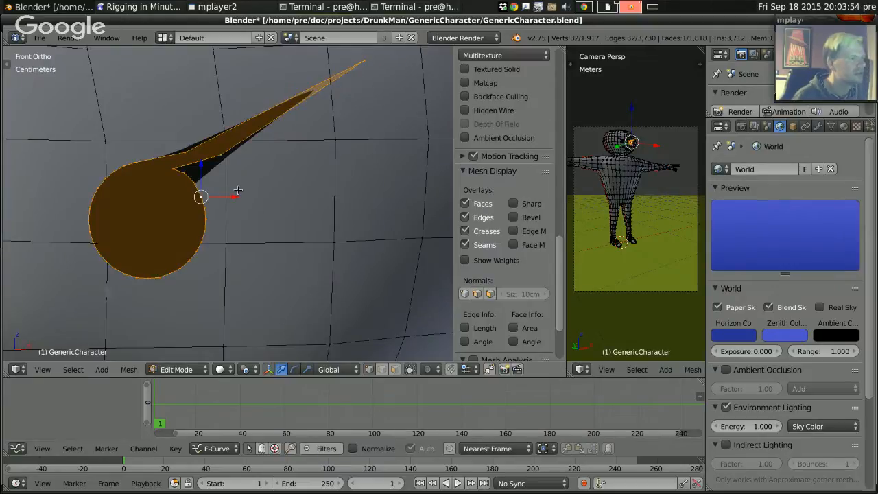
pyautogui.press('b')
pyautogui.moveTo(313, 53); pyautogui.dragTo(450, 102, button='middle')
pyautogui.press('b')
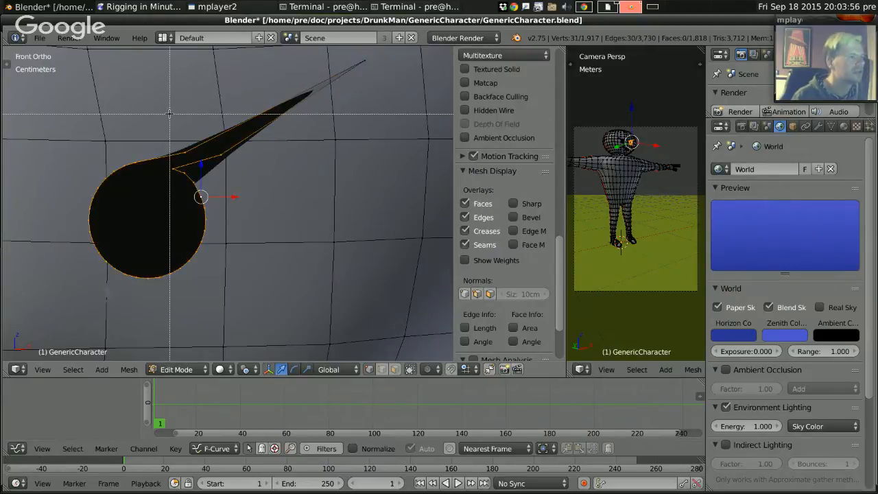
pyautogui.moveTo(169, 114); pyautogui.dragTo(271, 164, button='middle')
pyautogui.press('g')
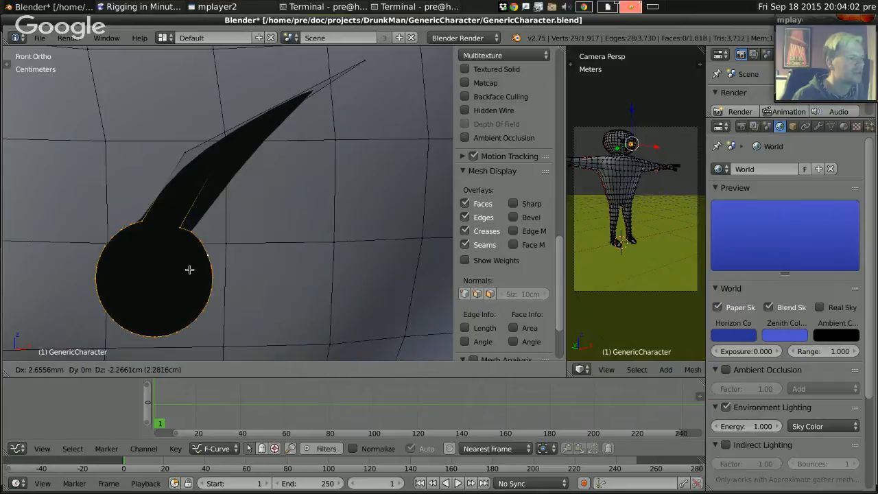
pyautogui.click(223, 242)
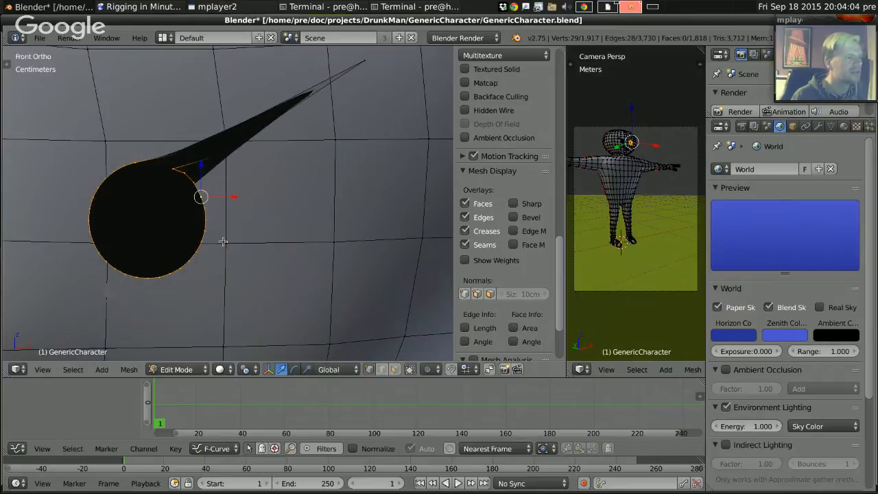
# Try moving the selected eye outline in wireframe display, and return to solid shading.
pyautogui.press('z')
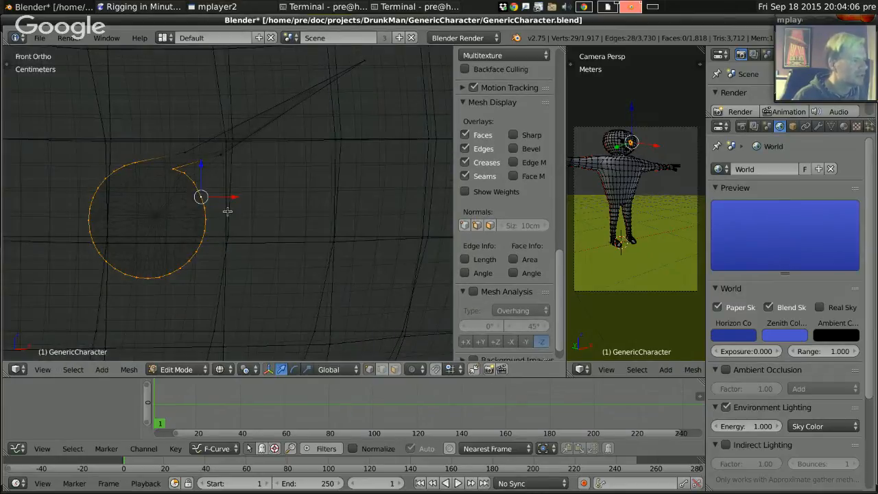
pyautogui.press('g')
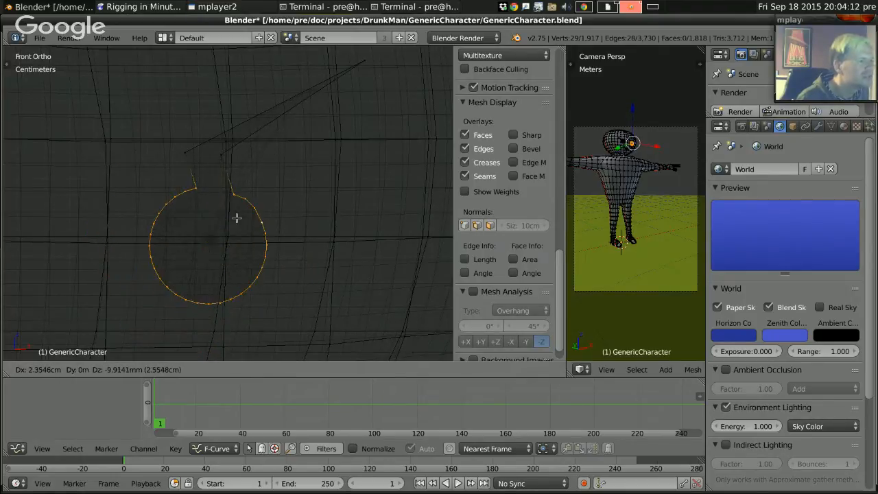
pyautogui.rightClick(290, 224)
pyautogui.press('z')
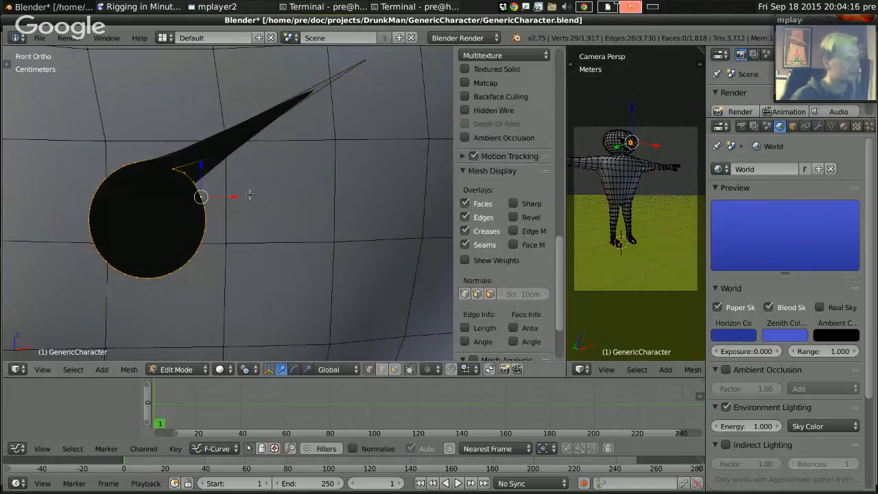
# Move the tip vertex of the left eye's spike inward to just above the eye's upper edge.
pyautogui.scroll(-6, 258, 155)
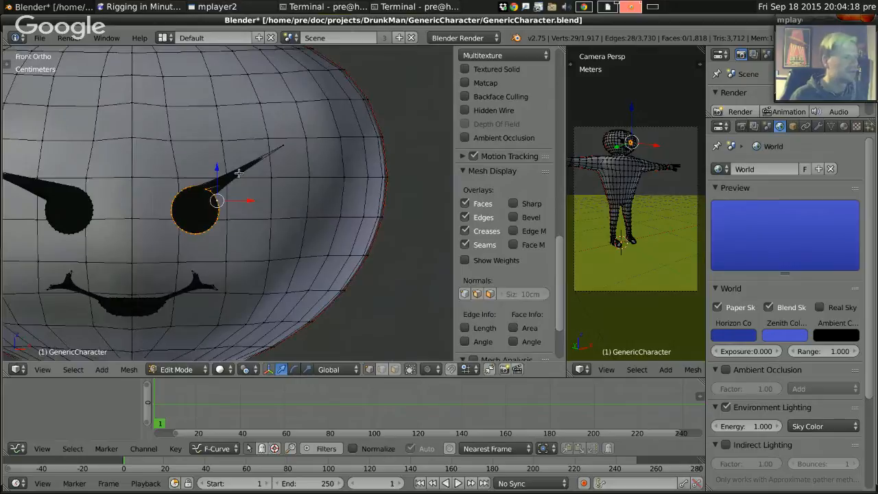
pyautogui.scroll(-1, 237, 216)
pyautogui.scroll(7, 227, 225)
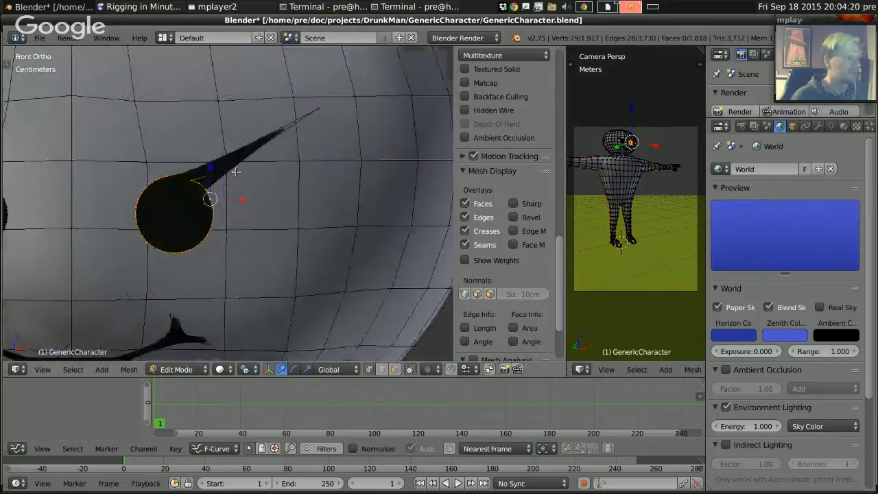
pyautogui.scroll(4, 232, 227)
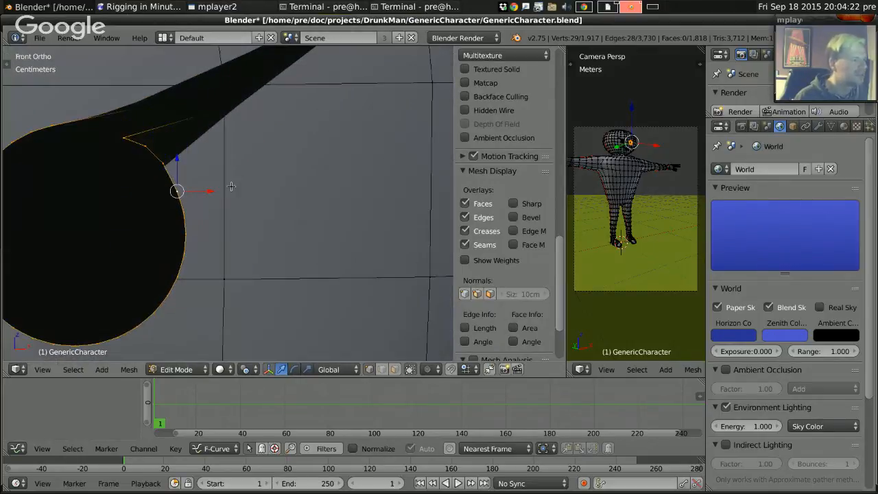
pyautogui.scroll(-2, 176, 190)
pyautogui.keyDown('ctrl'); pyautogui.moveTo(258, 193); pyautogui.dragTo(251, 201, button='middle'); pyautogui.keyUp('ctrl')
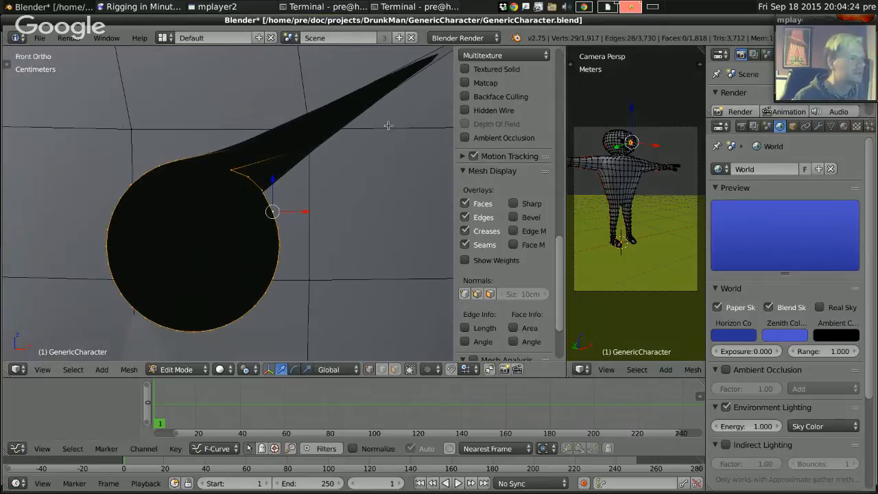
pyautogui.scroll(-3, 350, 130)
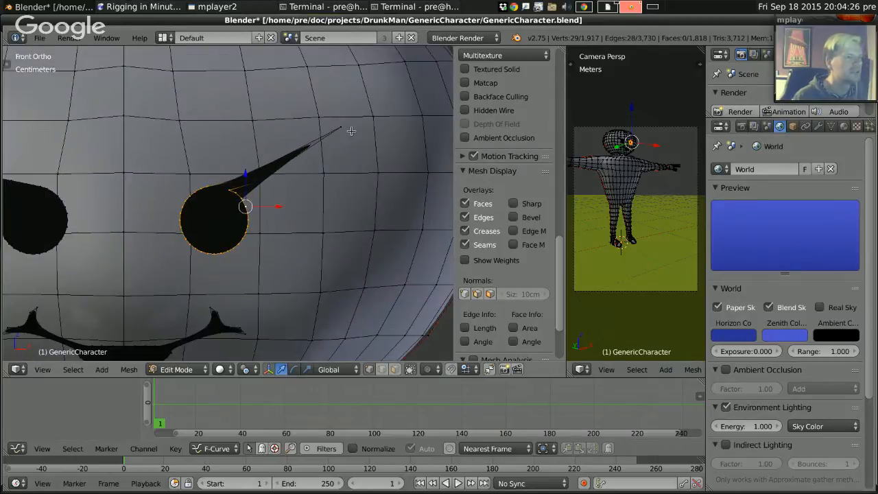
pyautogui.press('g')
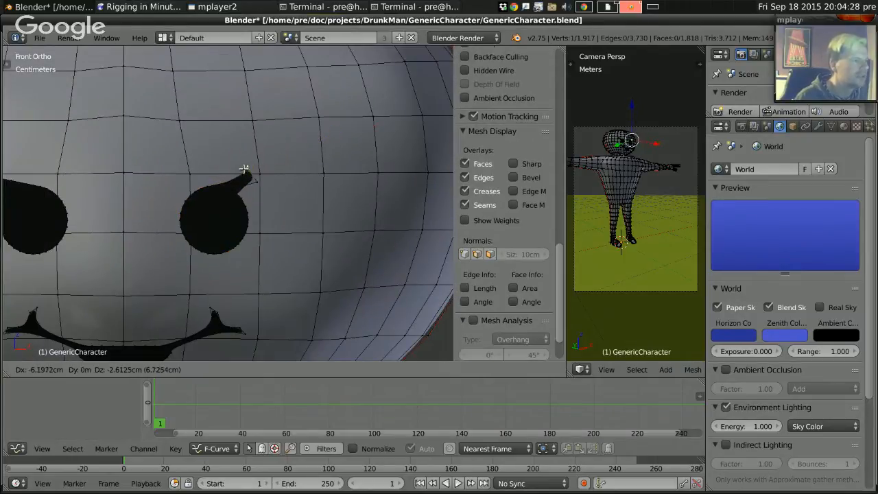
pyautogui.click(244, 179)
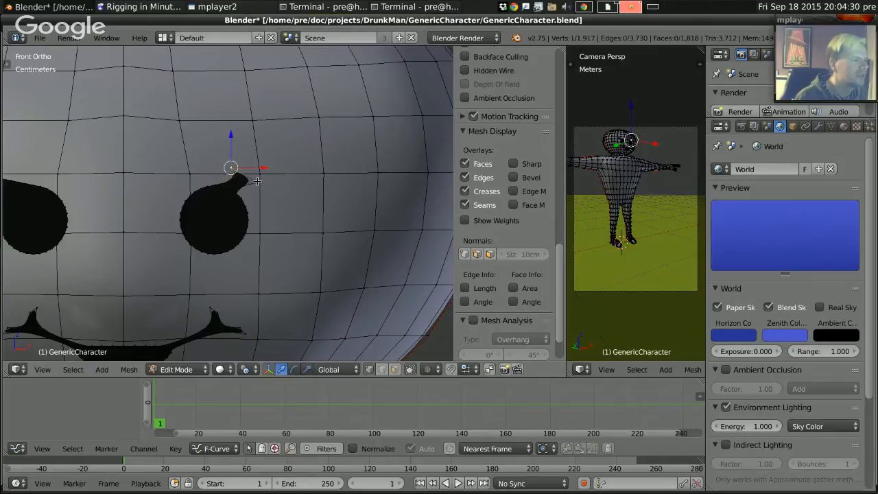
# Move the spike's lower and upper side vertices inward onto the left eye's upper outline.
pyautogui.scroll(5, 238, 204)
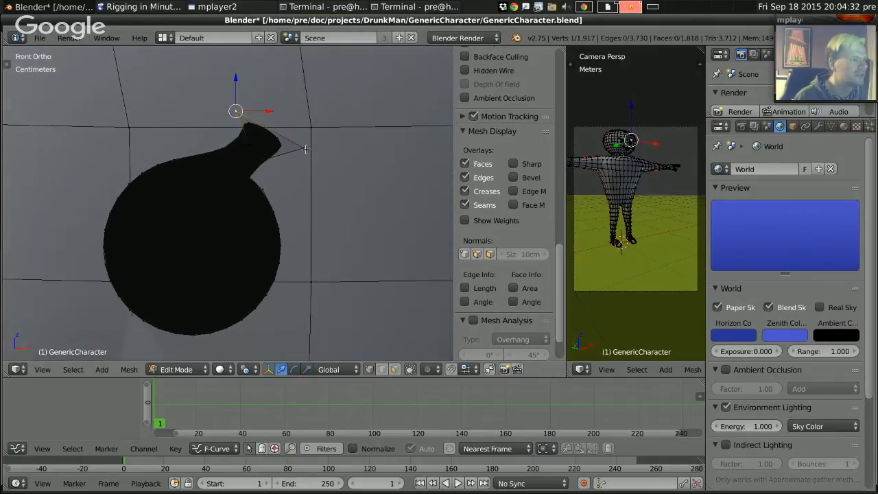
pyautogui.press('g')
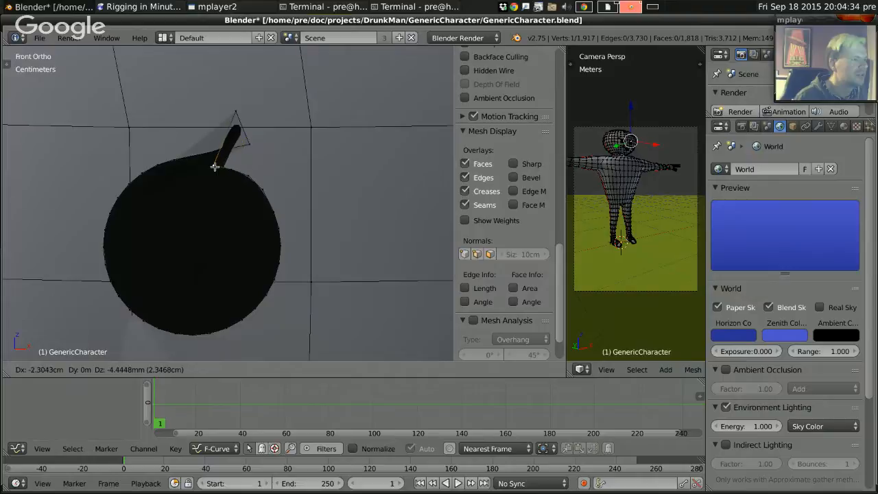
pyautogui.click(223, 155)
pyautogui.rightClick(247, 150)
pyautogui.press('g')
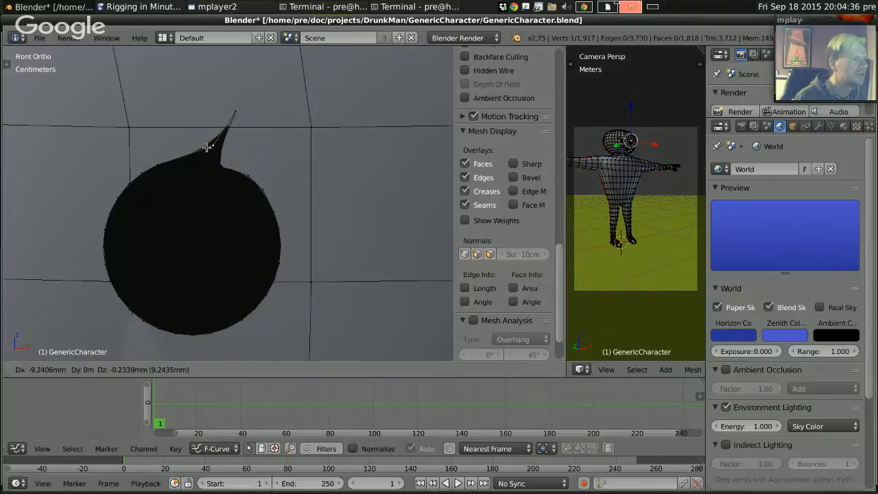
pyautogui.click(178, 155)
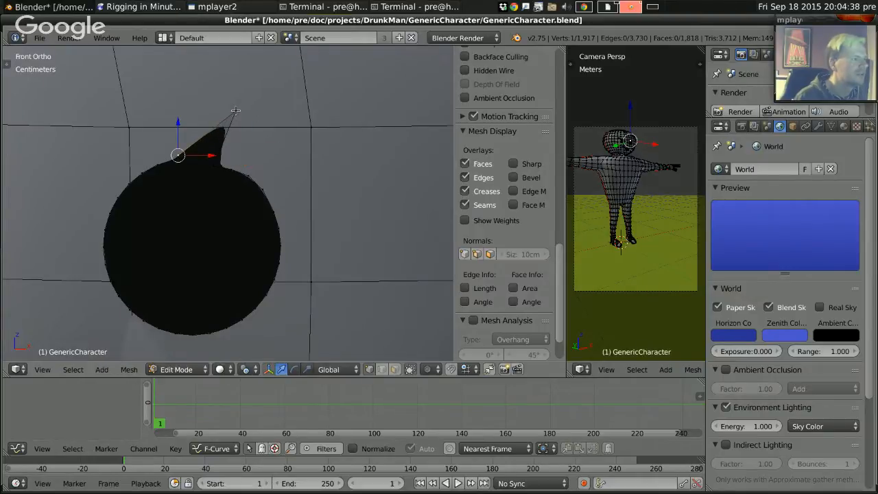
# Reposition the tip vertex of the shortened spike slightly outward and down, closer to the eye.
pyautogui.rightClick(235, 110)
pyautogui.press('g')
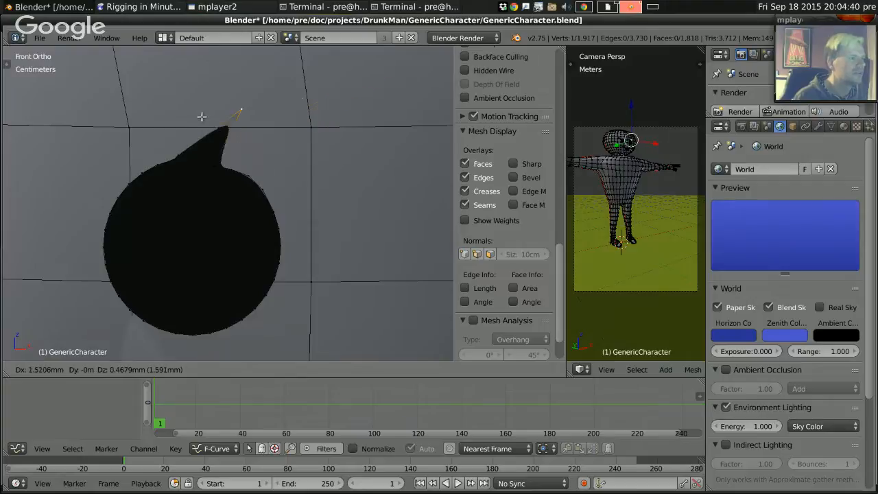
pyautogui.click(245, 121)
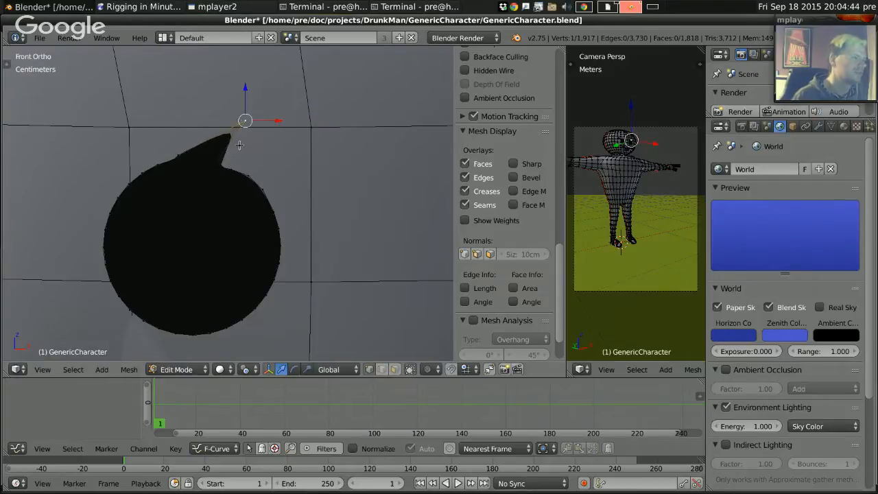
# Try pulling the neighbouring outline vertices at the lower base of the shortened spike outward, one after the other.
pyautogui.rightClick(217, 162)
pyautogui.press('g')
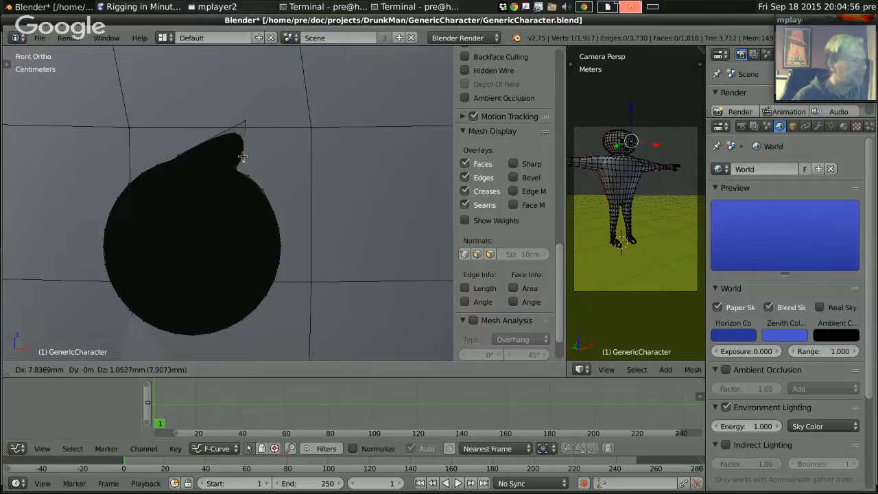
pyautogui.click(240, 155)
pyautogui.press('e')
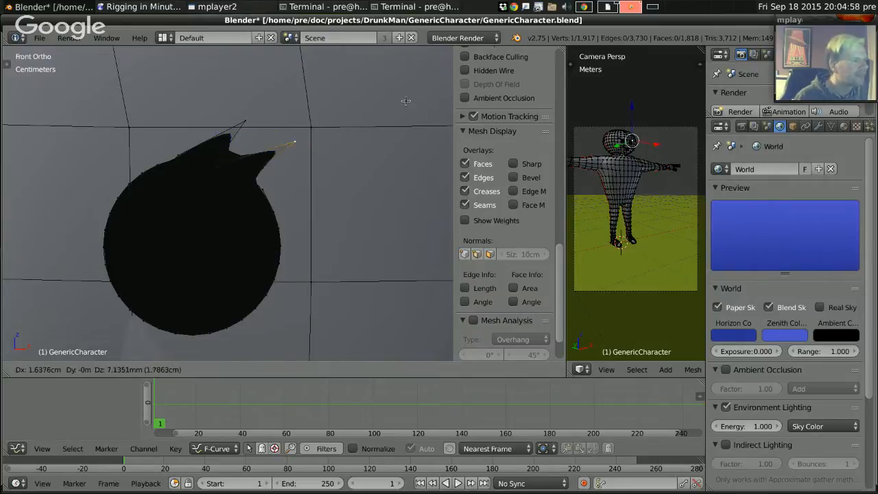
pyautogui.rightClick(305, 134)
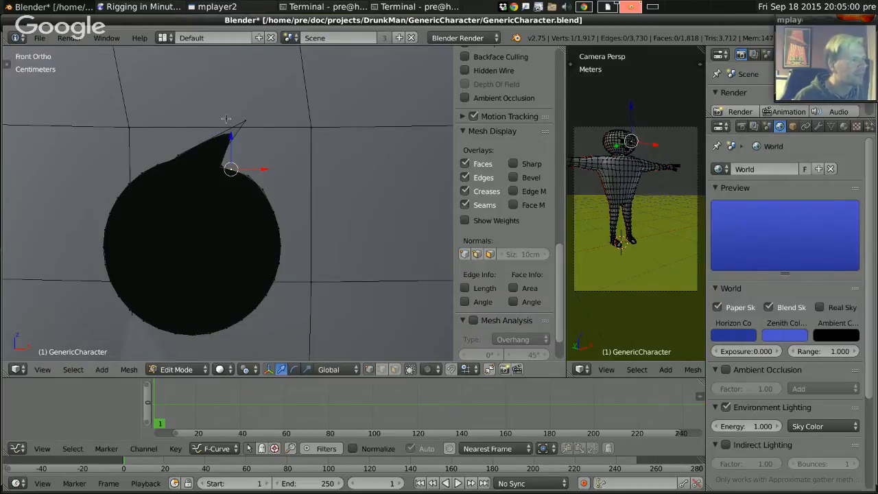
# Move the tip and inner side vertices of the shortened spike down onto the left eye's upper edge.
pyautogui.press('g')
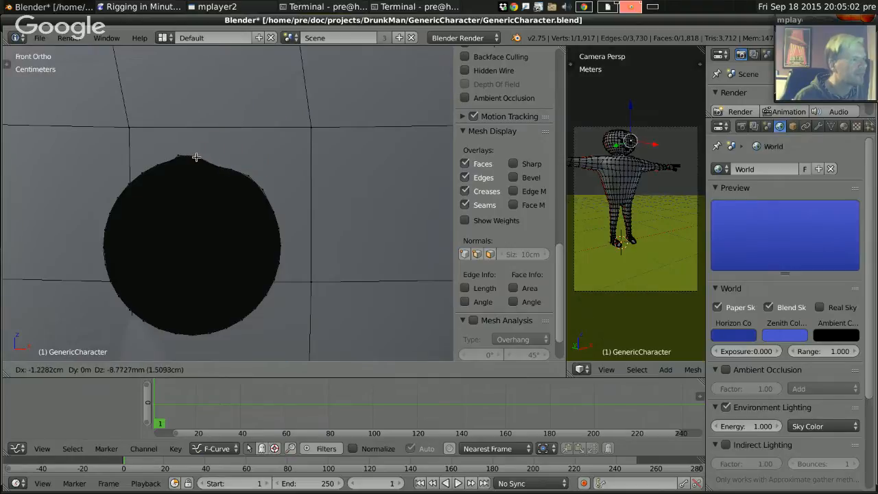
pyautogui.rightClick(206, 157)
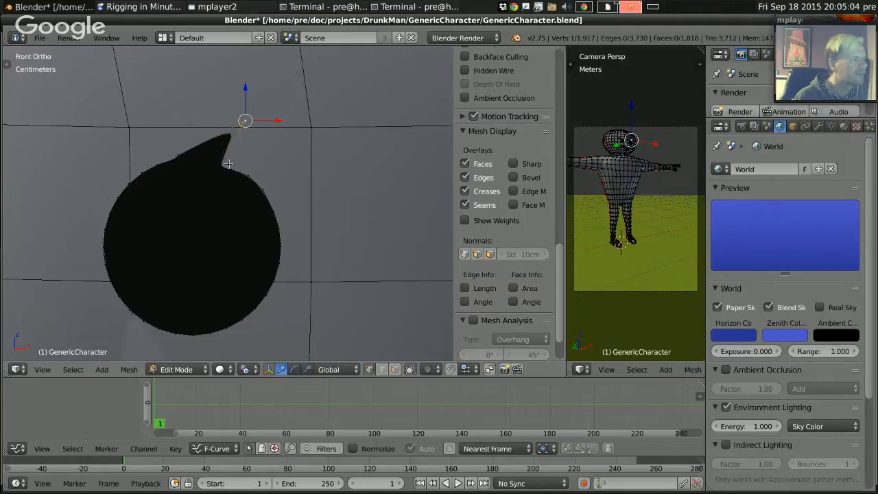
pyautogui.press('g')
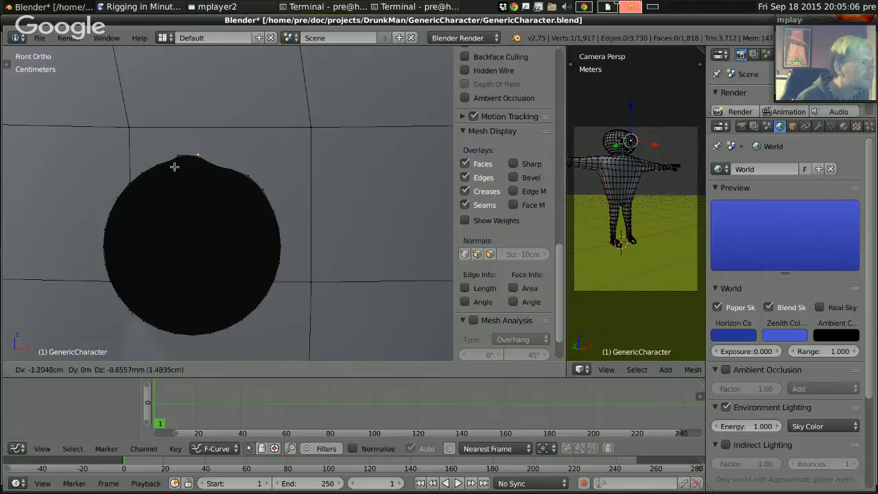
pyautogui.click(176, 156)
pyautogui.press('g')
pyautogui.click(175, 163)
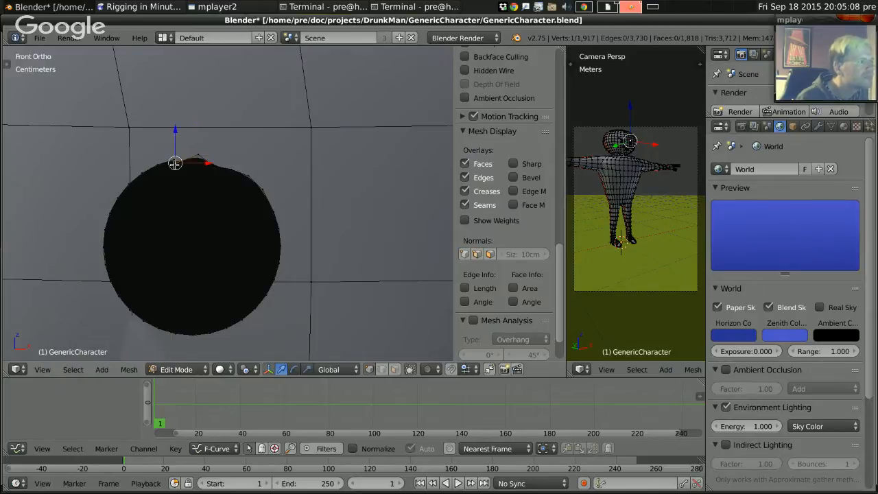
pyautogui.press('g')
pyautogui.click(185, 160)
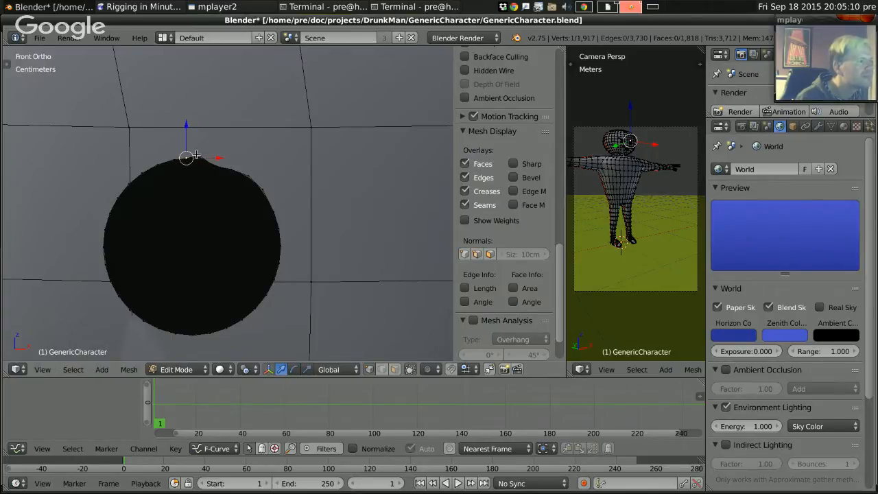
# Adjust the vertices at the top and upper outer side of the left eye to follow its round outline.
pyautogui.rightClick(196, 155)
pyautogui.press('g')
pyautogui.rightClick(206, 162)
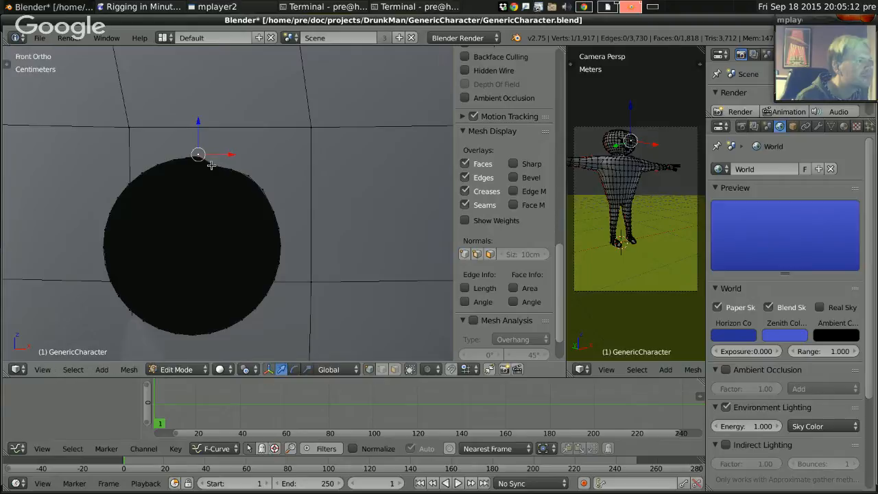
pyautogui.rightClick(218, 164)
pyautogui.press('g')
pyautogui.click(234, 160)
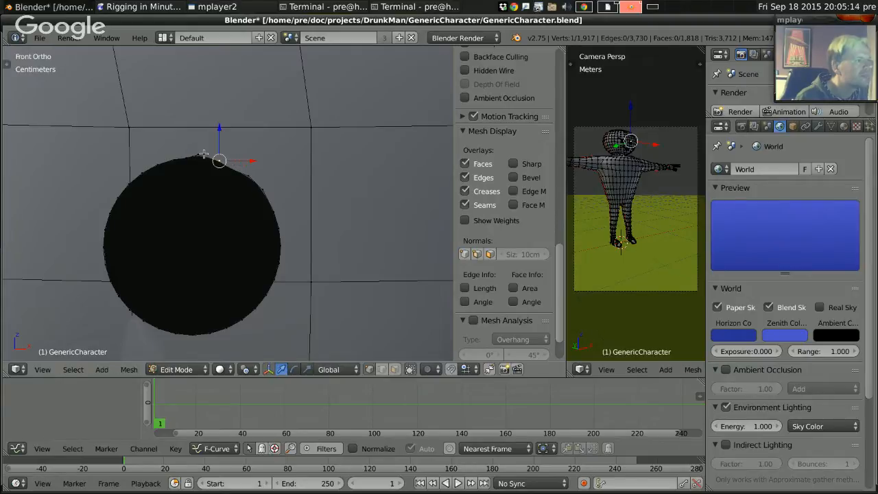
pyautogui.rightClick(202, 153)
pyautogui.press('g')
pyautogui.click(202, 156)
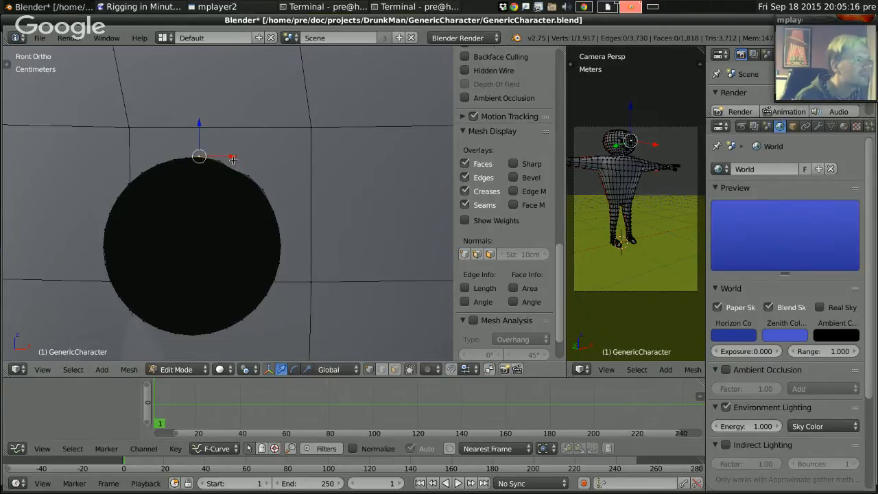
# Try pulling the left eye's upper outer outline vertex out into a spike and moving it back onto the eye's edge.
pyautogui.rightClick(238, 168)
pyautogui.press('g')
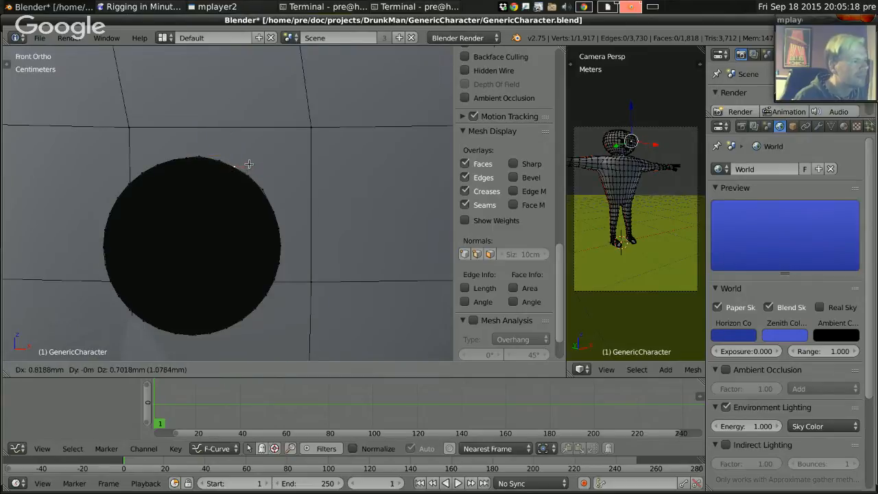
pyautogui.click(429, 72)
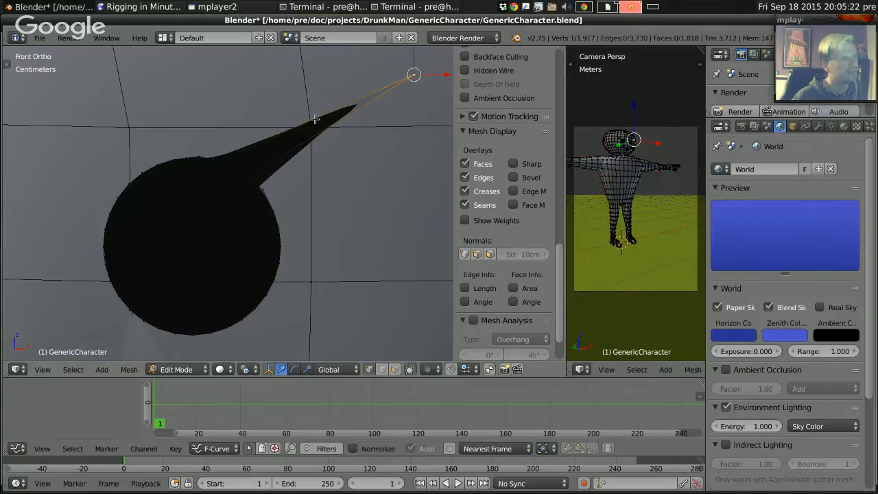
pyautogui.press('g')
pyautogui.click(336, 116)
pyautogui.scroll(-6, 284, 83)
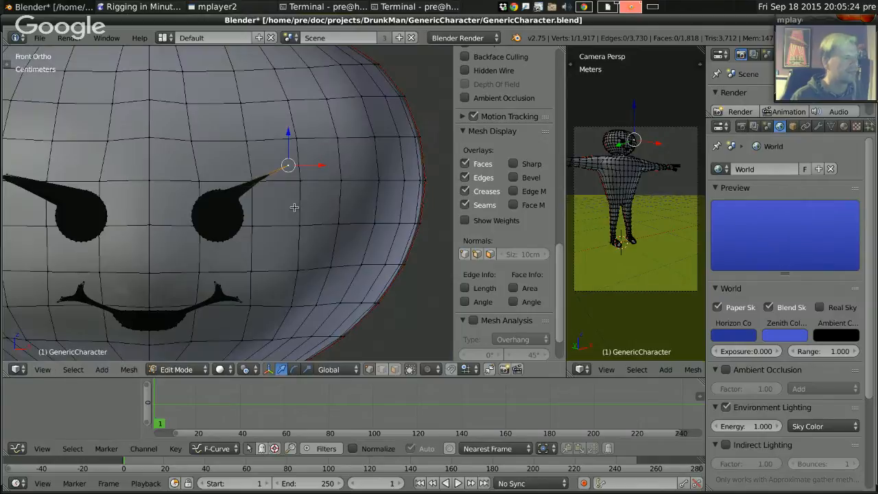
pyautogui.press('g')
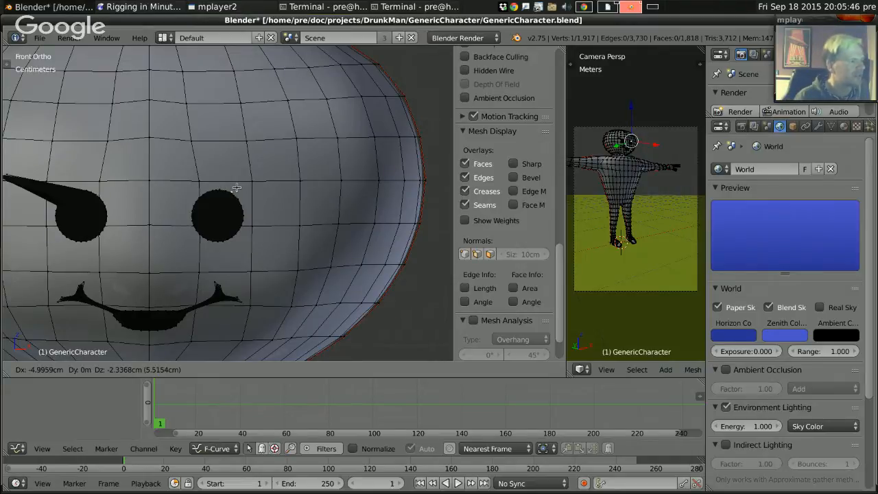
pyautogui.click(236, 187)
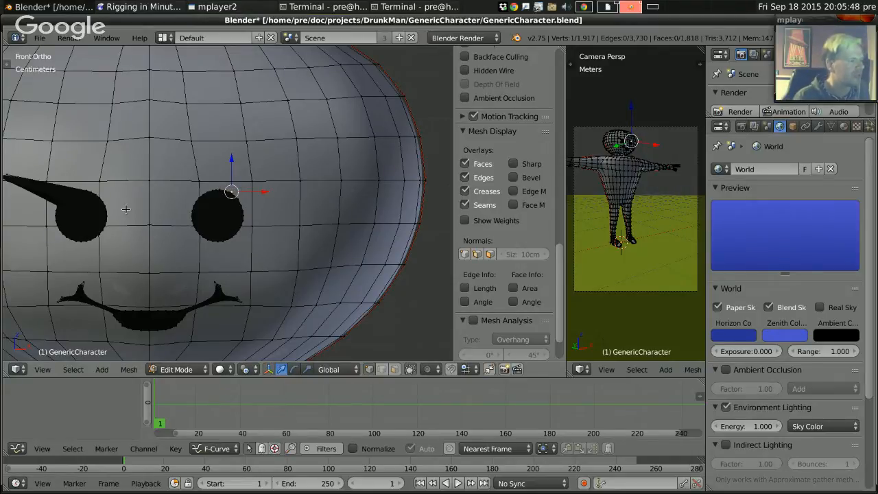
# Select all linked geometry of the right eye and delete its vertices.
pyautogui.keyDown('shift'); pyautogui.moveTo(125, 209); pyautogui.dragTo(200, 191, button='middle'); pyautogui.keyUp('shift')
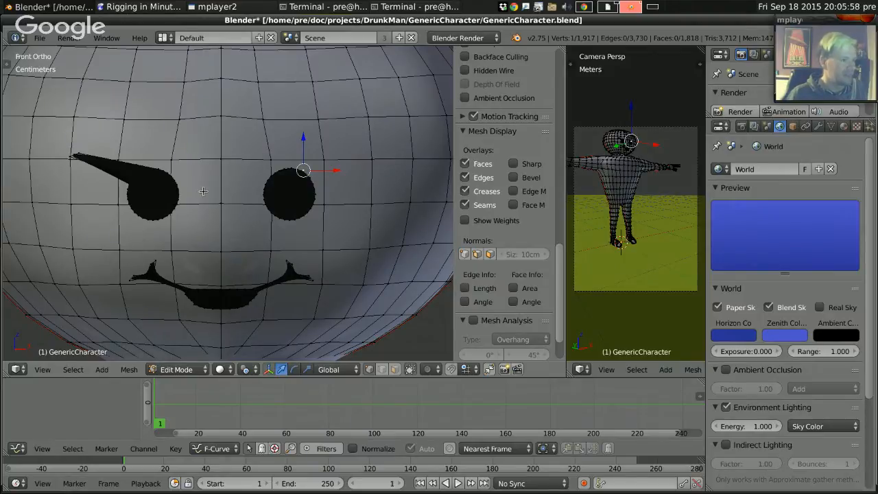
pyautogui.click(179, 187)
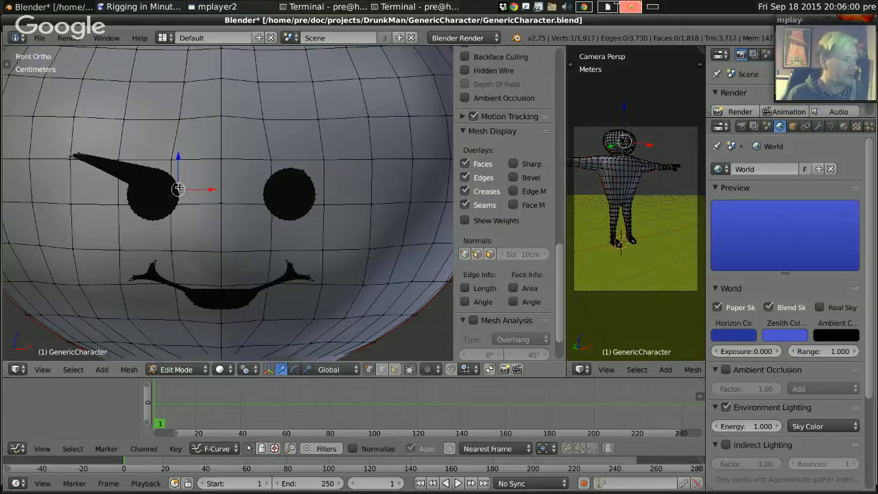
pyautogui.press('l')
pyautogui.press('x')
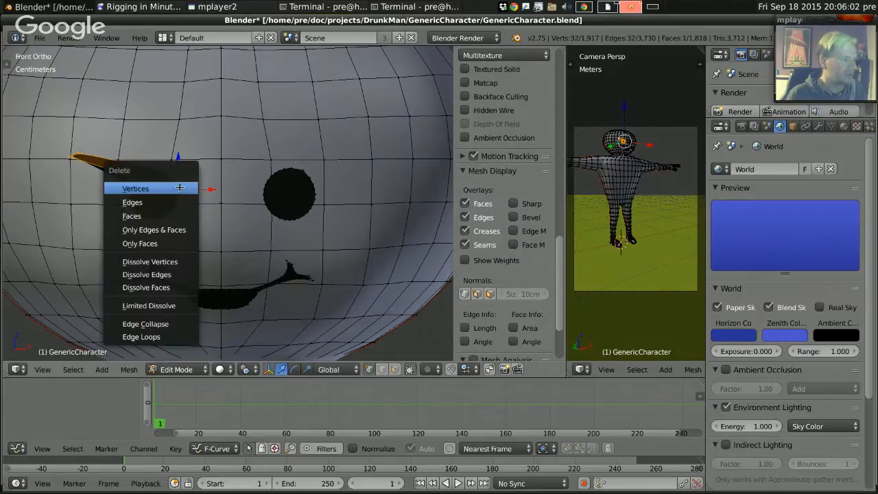
pyautogui.click(178, 187)
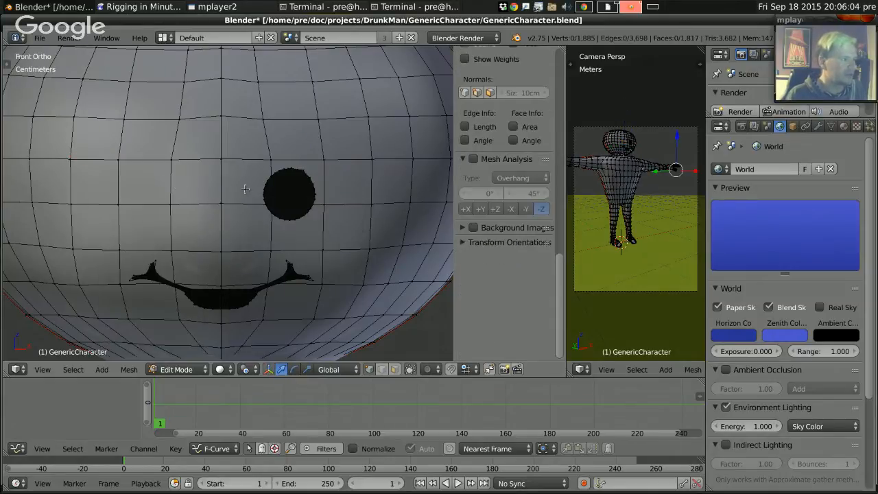
# Nudge the protruding vertices on the left eye's upper outer edge inward to complete the circular outline.
pyautogui.scroll(-3, 244, 189)
pyautogui.scroll(6, 278, 192)
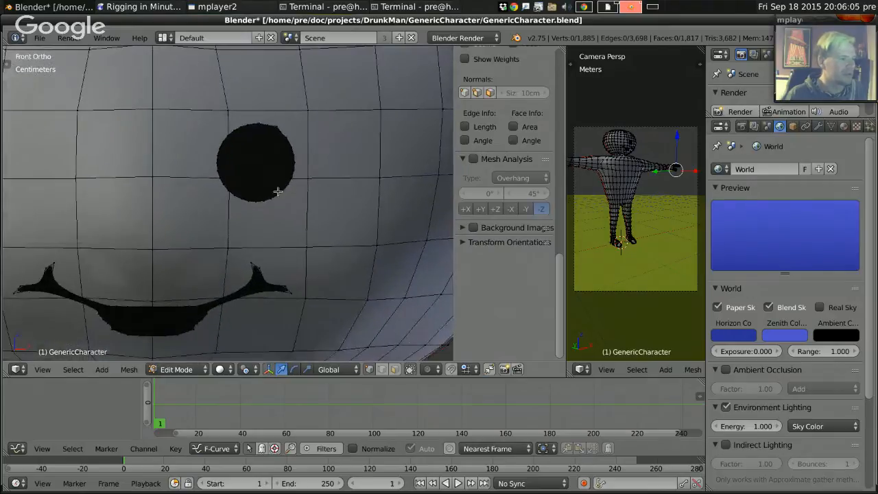
pyautogui.click(285, 135)
pyautogui.rightClick(286, 137)
pyautogui.keyDown('ctrl'); pyautogui.moveTo(278, 200); pyautogui.dragTo(256, 227, button='middle'); pyautogui.keyUp('ctrl')
pyautogui.rightClick(265, 190)
pyautogui.press('g')
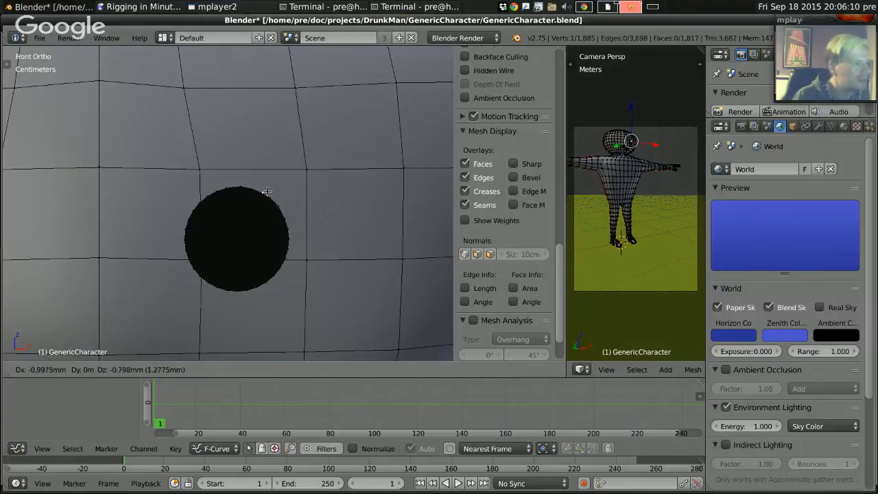
pyautogui.click(255, 188)
pyautogui.press('g')
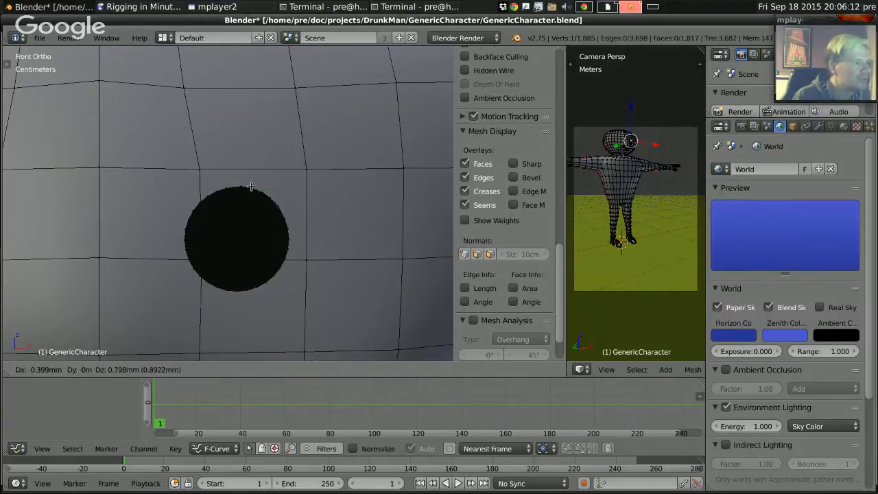
pyautogui.click(252, 186)
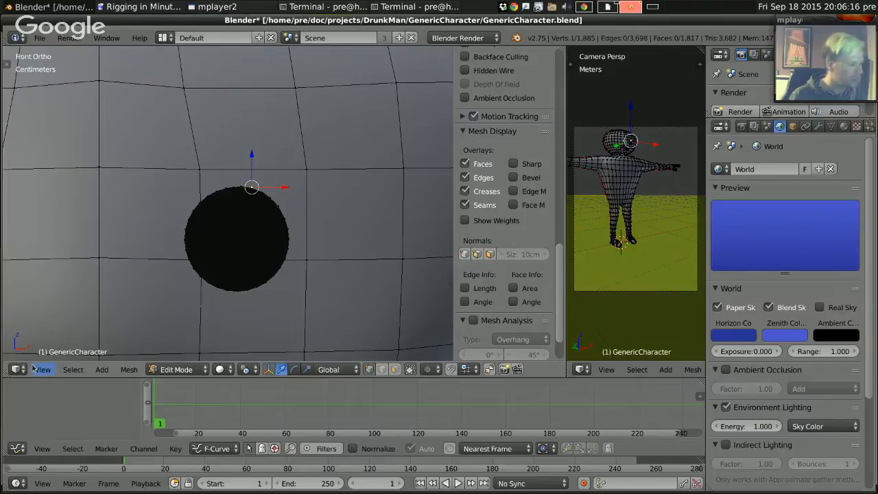
# Add a plane to the character mesh in front view.
pyautogui.click(101, 370)
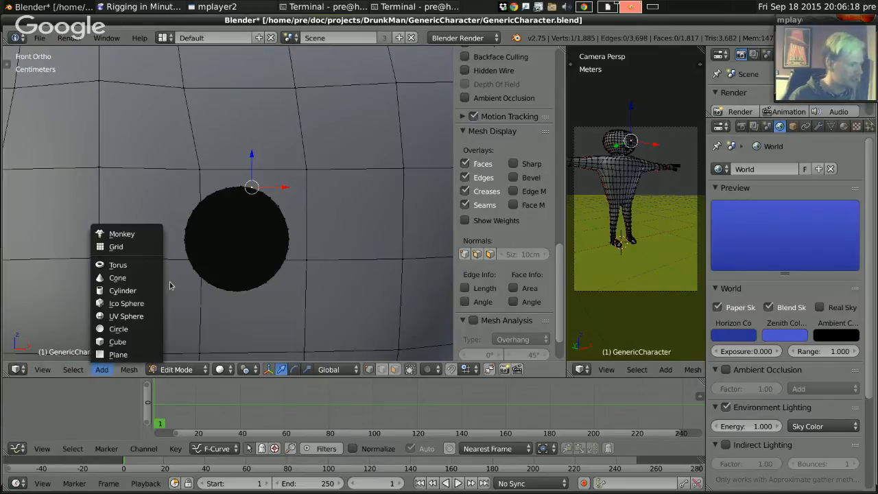
pyautogui.click(118, 355)
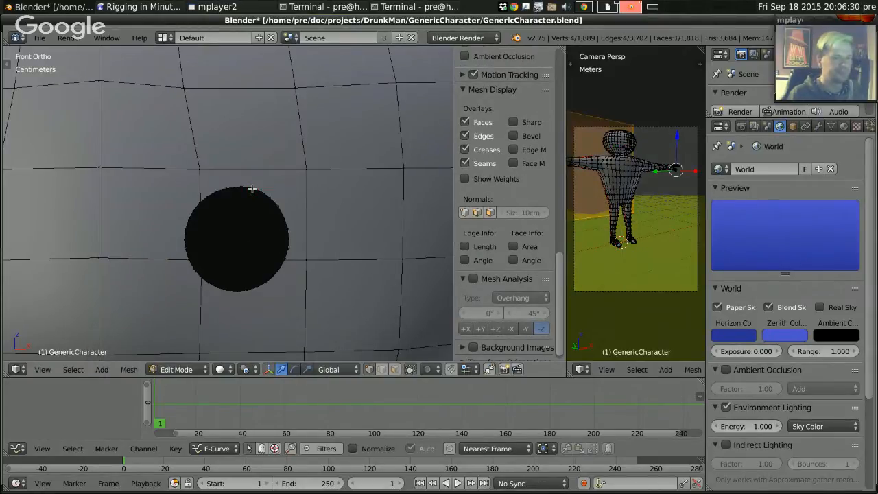
pyautogui.scroll(-10, 262, 197)
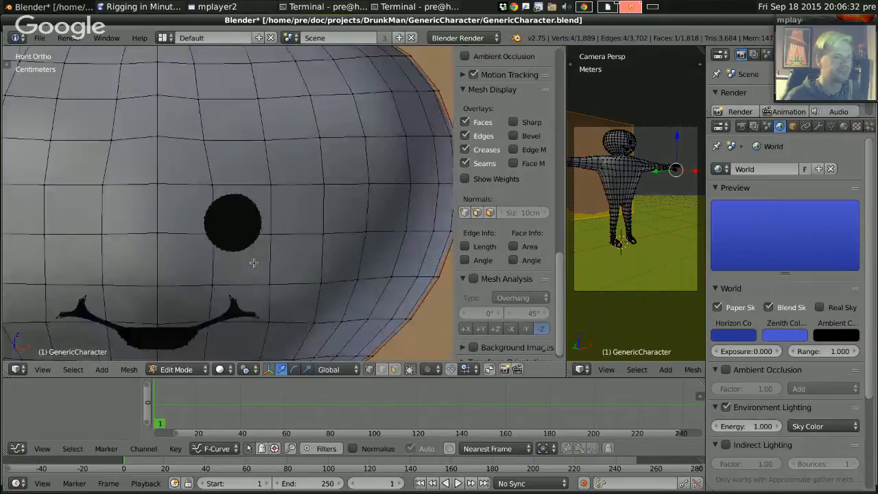
pyautogui.scroll(-1, 274, 229)
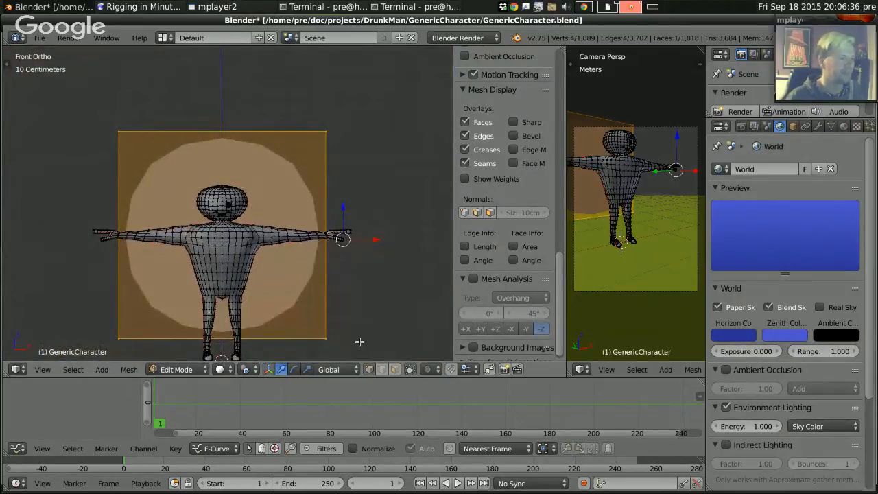
# Scale the plane down along Z into a flat bar and move it above the character's head.
pyautogui.press('s')
pyautogui.press('z')
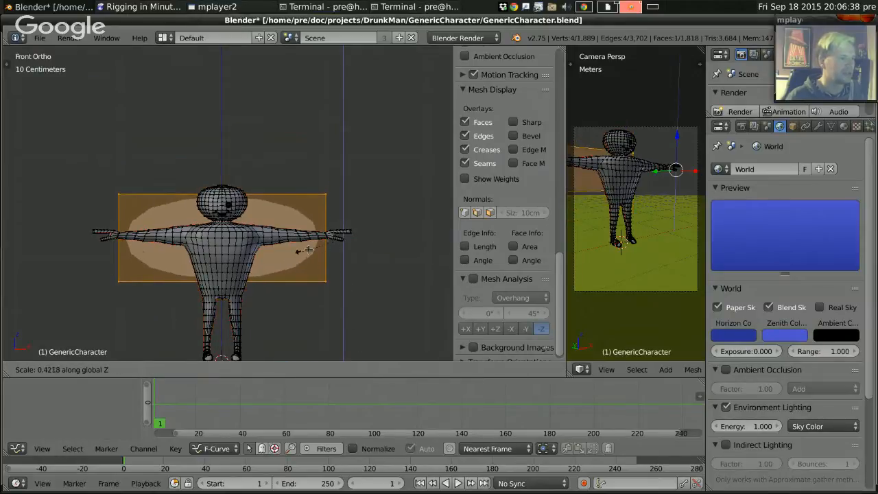
pyautogui.click(336, 241)
pyautogui.press('g')
pyautogui.click(278, 209)
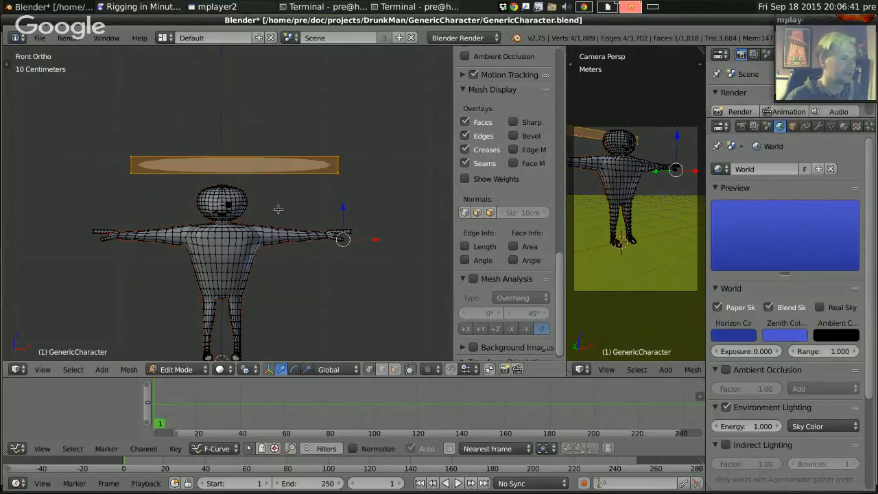
# Set the pivot point to Median Point and scale the bar down uniformly to about half the head's width.
pyautogui.scroll(5, 274, 251)
pyautogui.press('s')
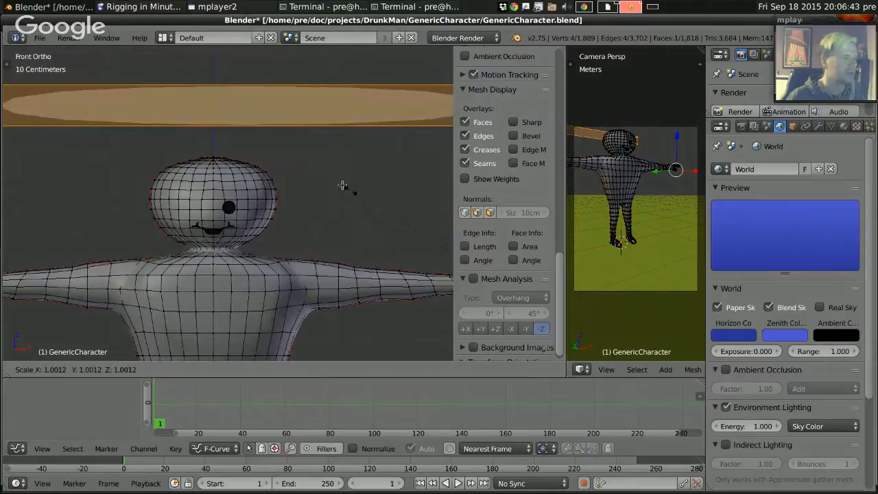
pyautogui.click(289, 167)
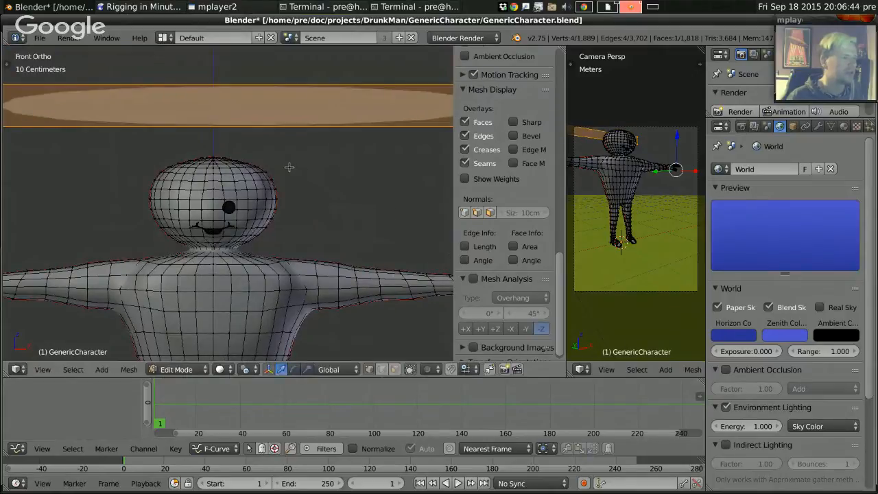
pyautogui.click(221, 369)
pyautogui.click(252, 371)
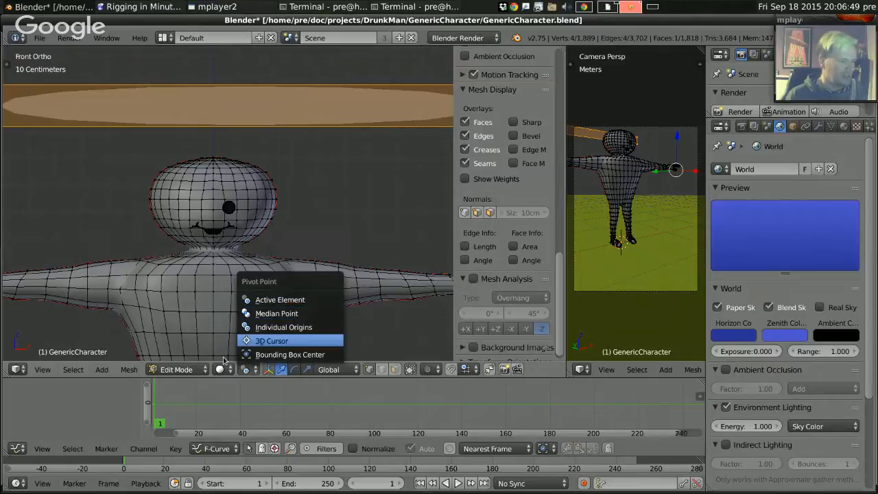
pyautogui.click(294, 313)
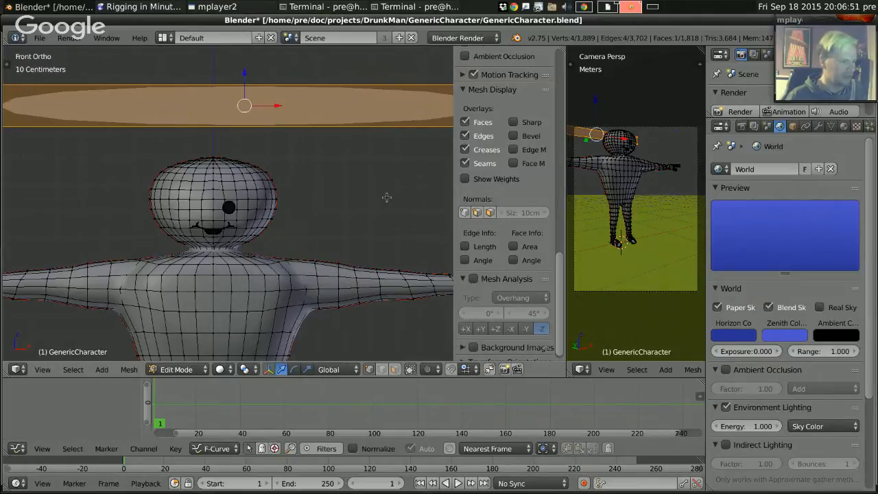
pyautogui.press('s')
pyautogui.click(274, 118)
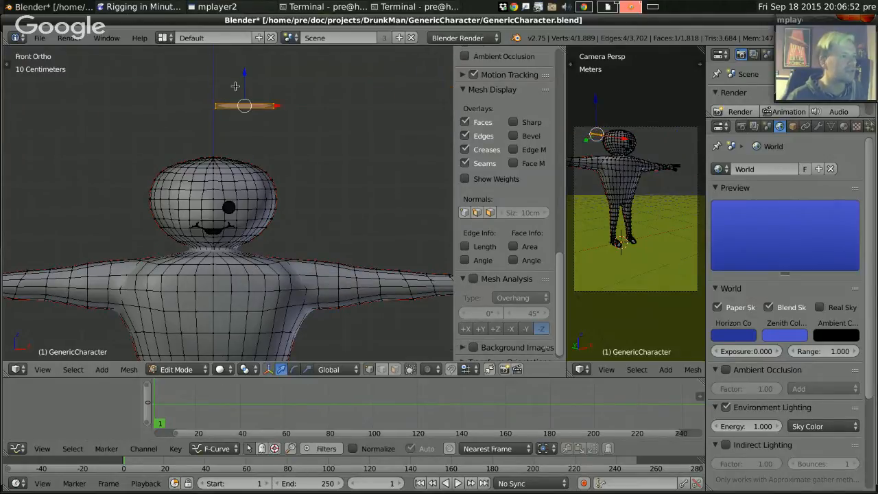
# Move the bar sideways above the left eye's side of the head and scale it thinner along Z.
pyautogui.keyDown('shift'); pyautogui.moveTo(250, 140); pyautogui.dragTo(254, 216, button='middle'); pyautogui.keyUp('shift')
pyautogui.scroll(4, 255, 215)
pyautogui.press('g')
pyautogui.click(311, 236)
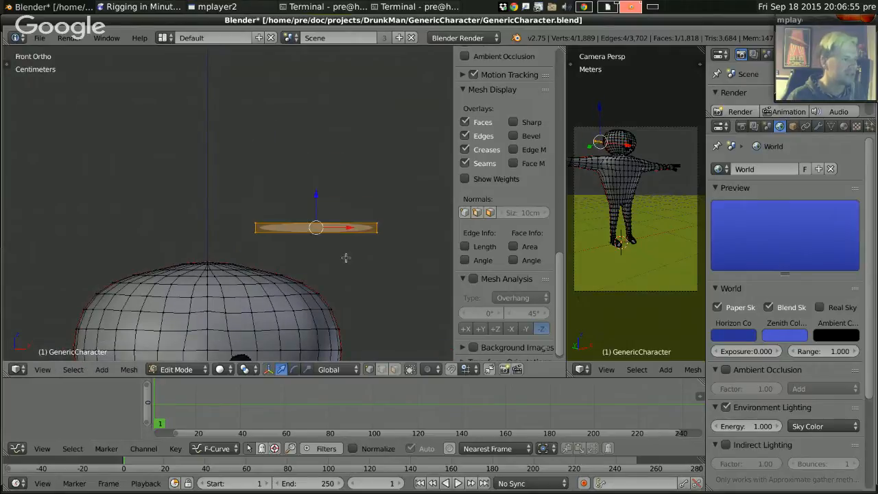
pyautogui.press('s')
pyautogui.press('z')
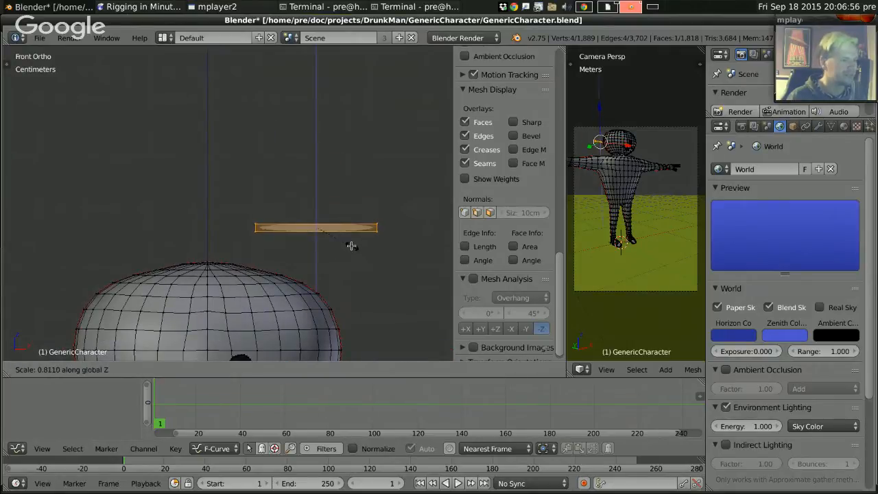
pyautogui.click(328, 235)
# Move the eyebrow bar forward from the head's centre toward the front of the face in the right and top views.
pyautogui.keyDown('shift'); pyautogui.moveTo(328, 234); pyautogui.dragTo(298, 170, button='middle'); pyautogui.keyUp('shift')
pyautogui.press('KP_3')
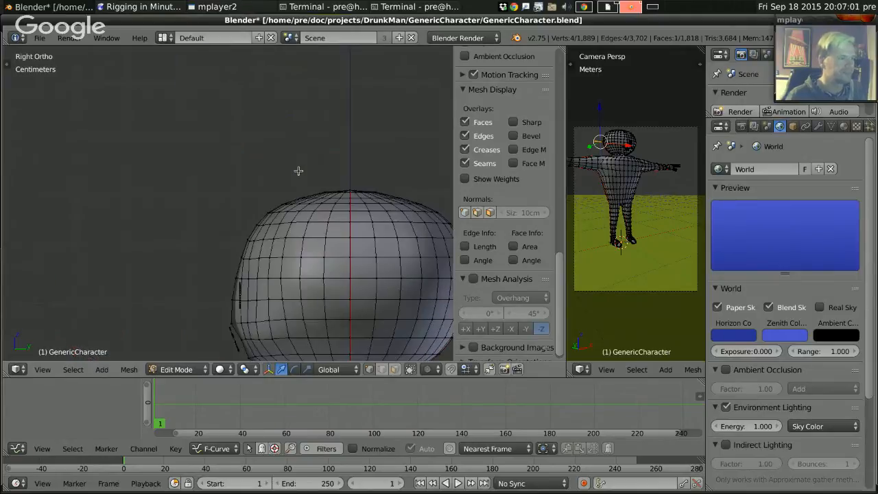
pyautogui.press('g')
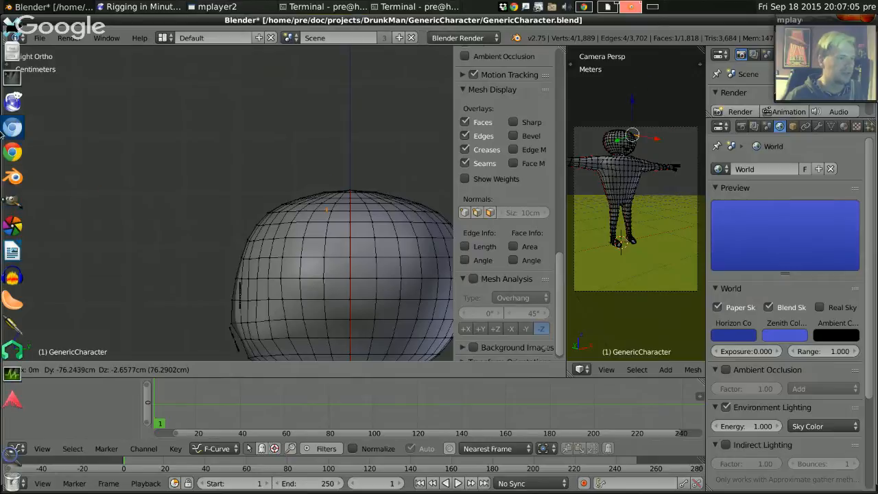
pyautogui.click(191, 158)
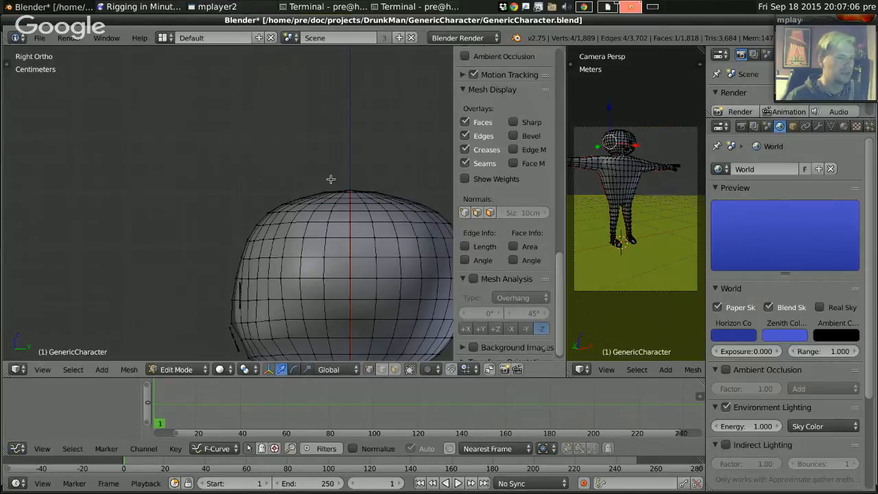
pyautogui.press('KP_7')
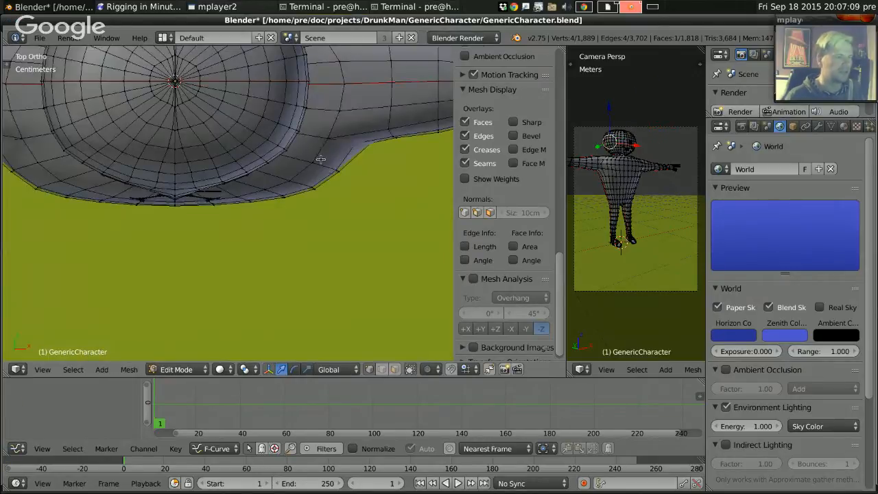
pyautogui.scroll(-5, 306, 186)
pyautogui.press('g')
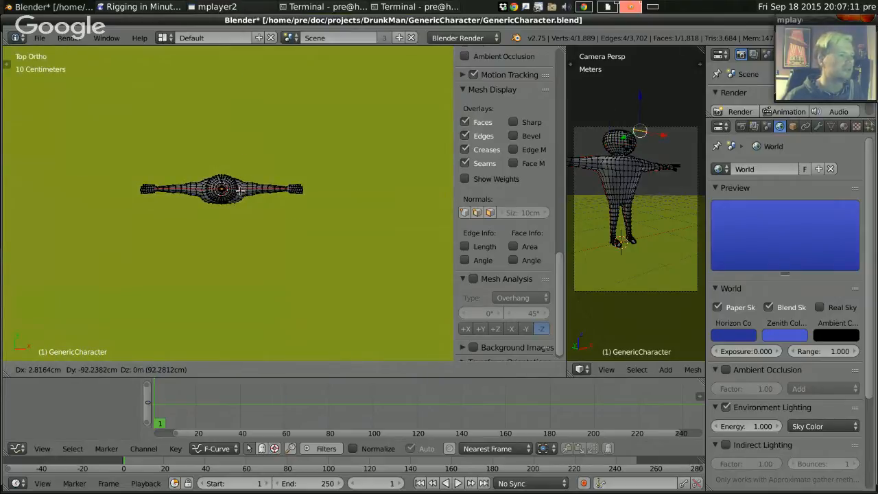
pyautogui.click(239, 192)
# Lower the bar in front view to eye height, just outward of the left eye.
pyautogui.press('KP_1')
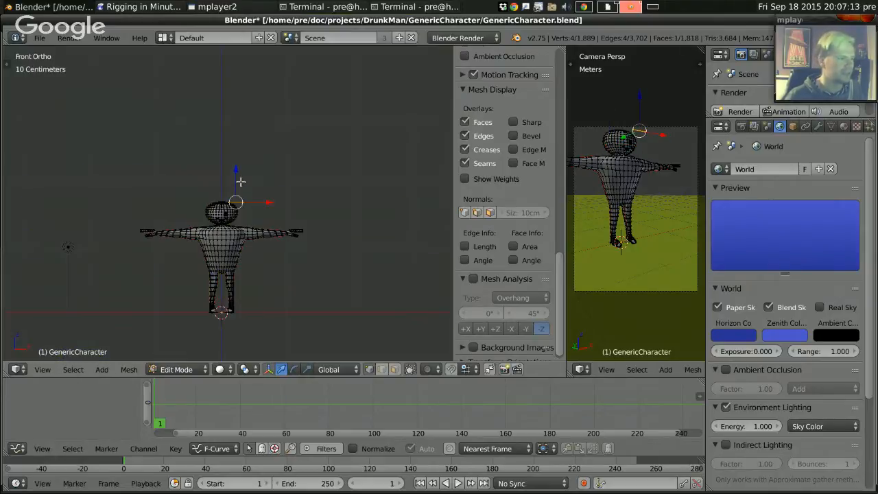
pyautogui.scroll(10, 237, 226)
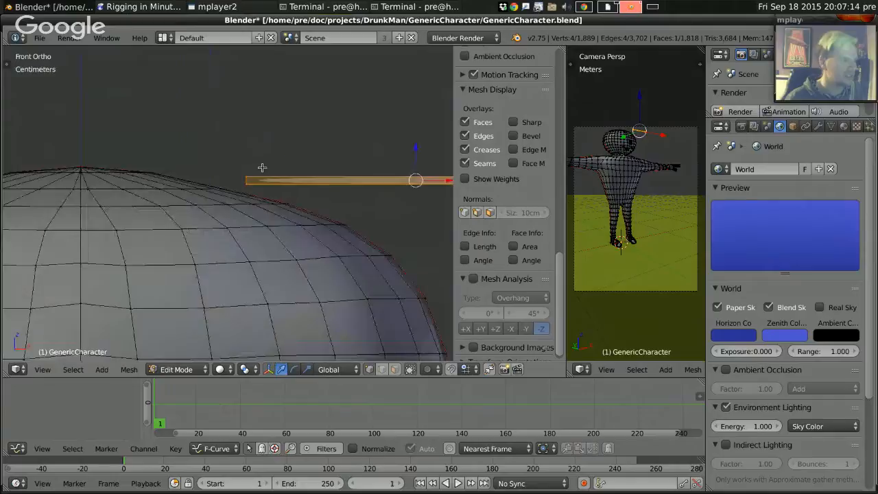
pyautogui.scroll(-3, 259, 168)
pyautogui.press('g')
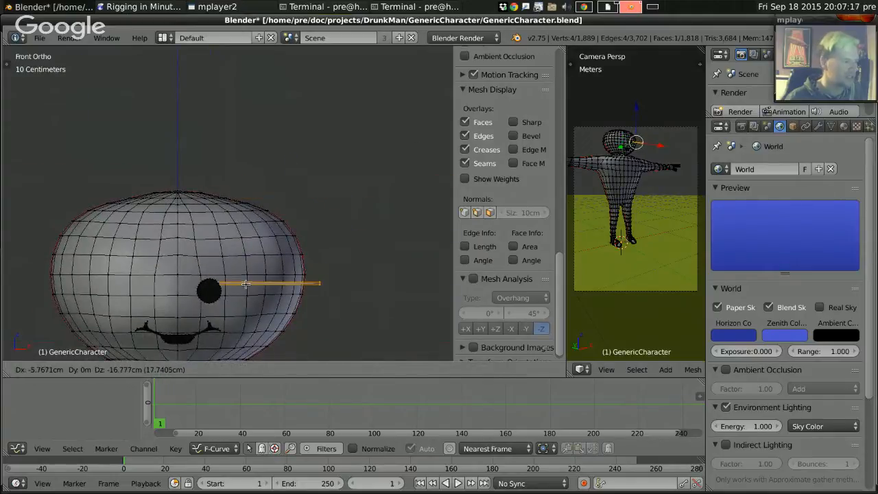
pyautogui.click(245, 283)
# Move the bar in right view onto the same depth as the eye, level with the eye's upper edge.
pyautogui.scroll(7, 256, 323)
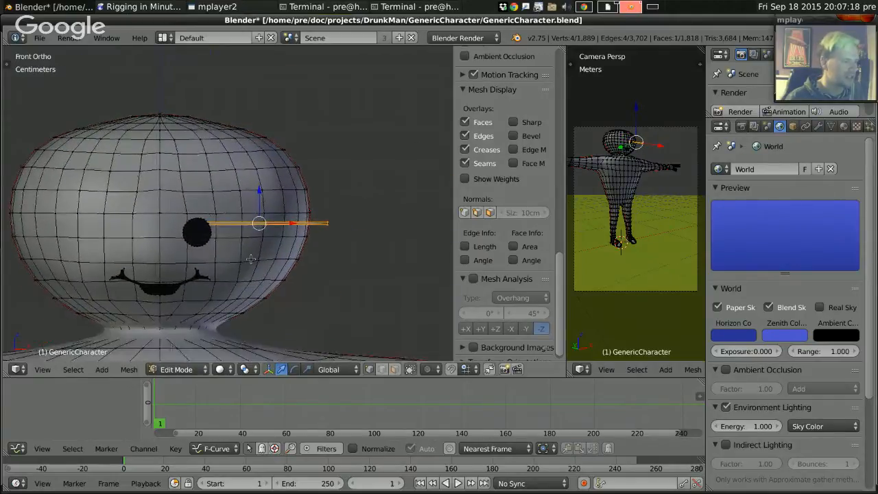
pyautogui.keyDown('shift'); pyautogui.moveTo(226, 265); pyautogui.dragTo(223, 250, button='middle'); pyautogui.keyUp('shift')
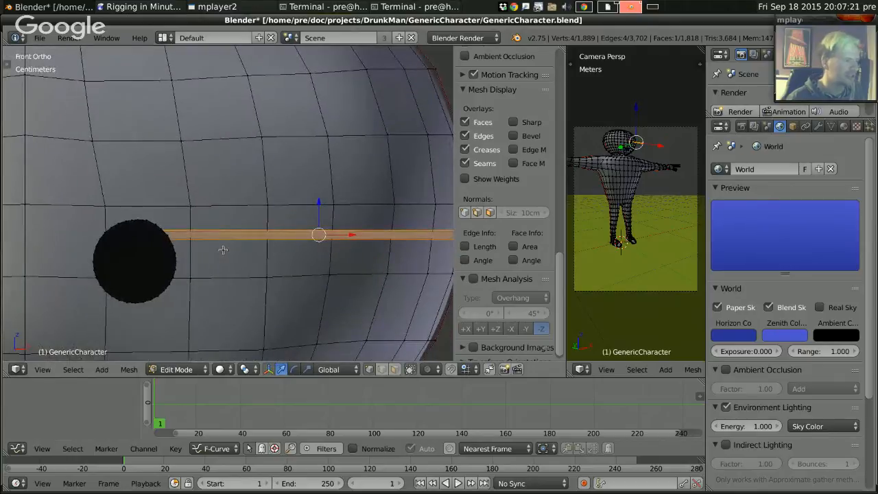
pyautogui.press('KP_3')
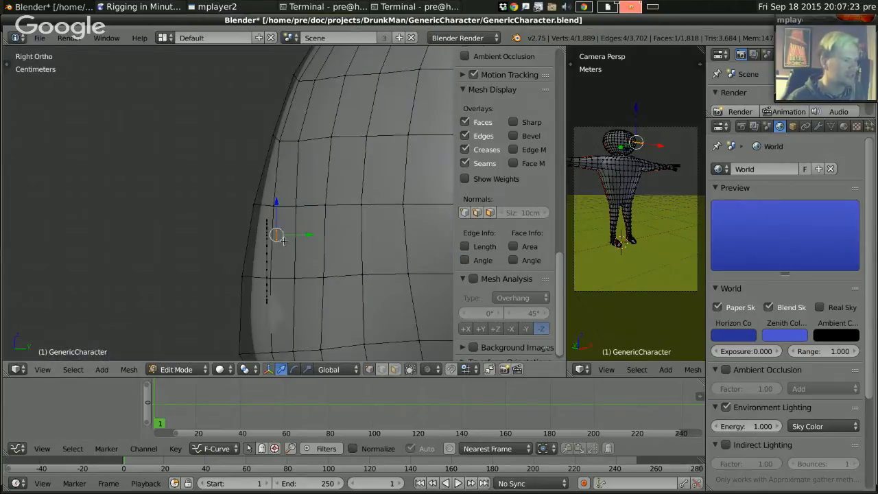
pyautogui.press('g')
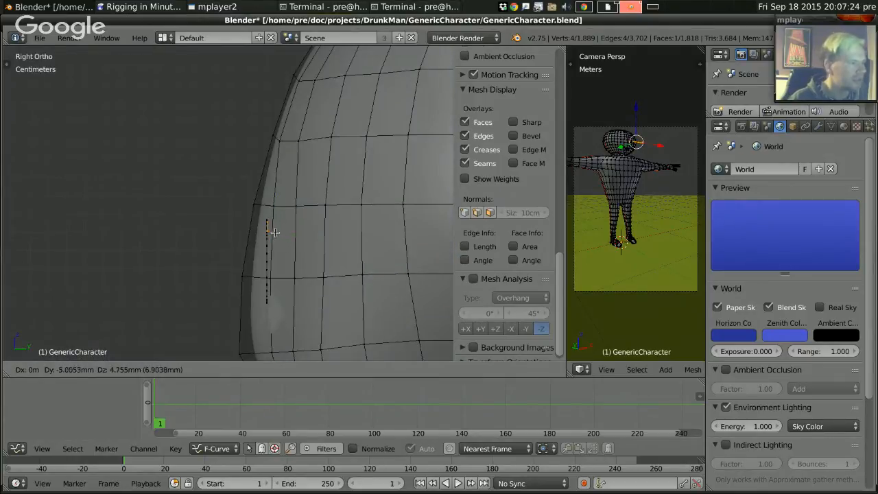
pyautogui.click(273, 231)
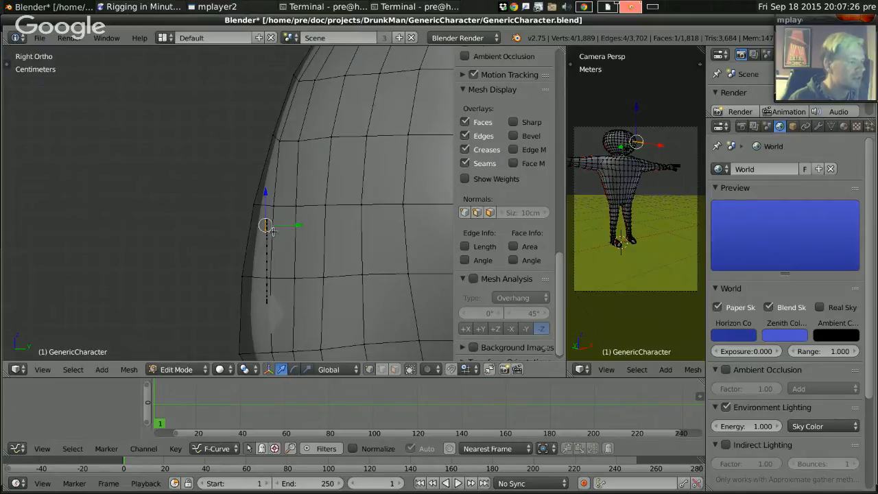
# Scale the bar shorter along X in front view and move it inward so its inner end overlaps the eye's upper edge.
pyautogui.press('KP_1')
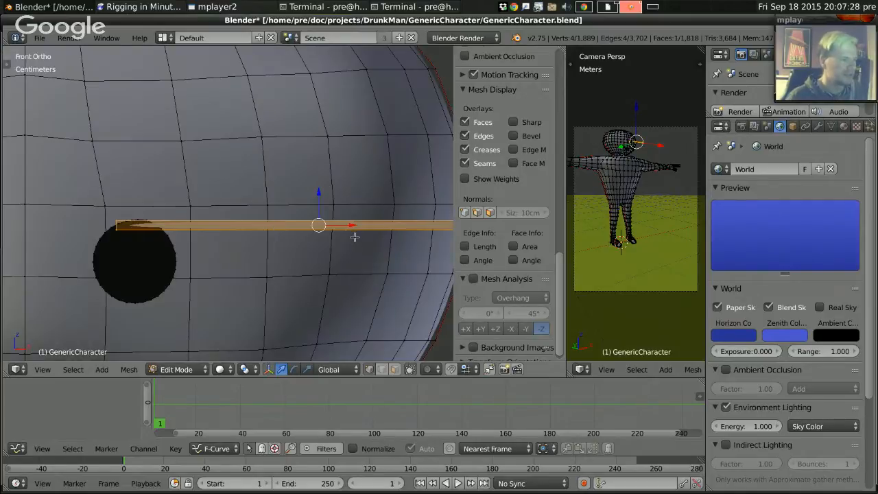
pyautogui.press('s')
pyautogui.press('x')
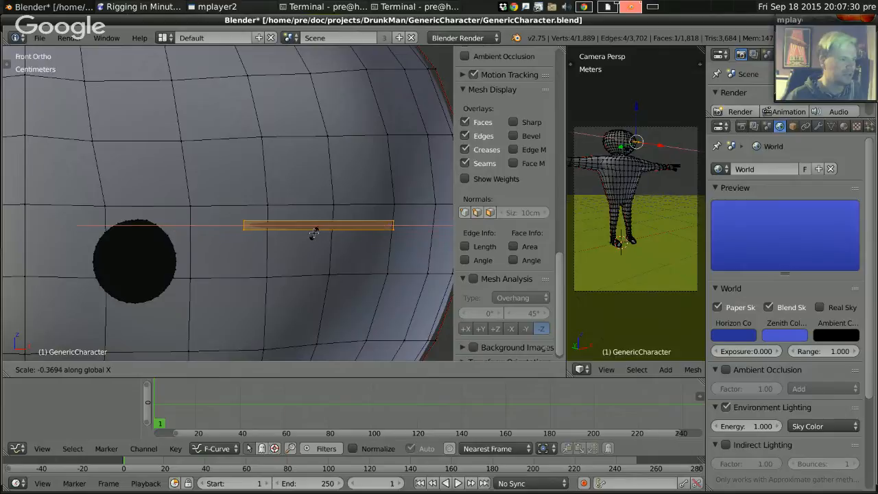
pyautogui.click(326, 229)
pyautogui.press('g')
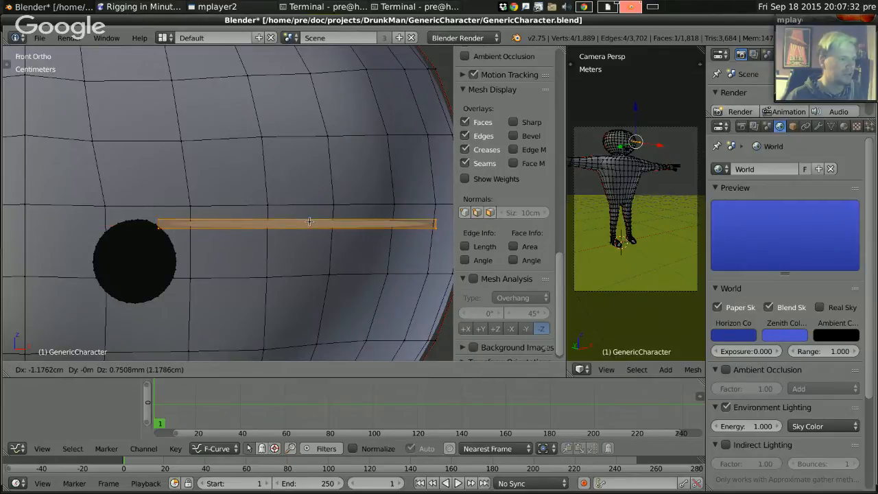
pyautogui.click(269, 223)
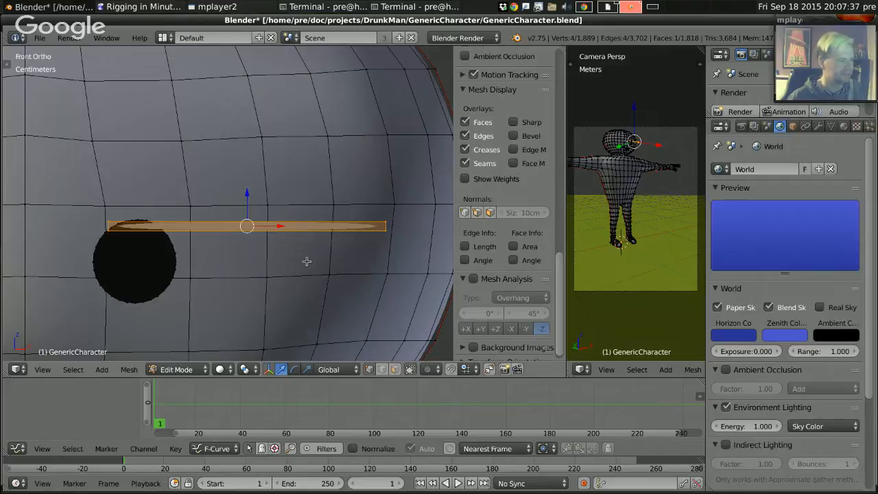
# Assign the CartoonEye material to the bar and check it in Object Mode.
pyautogui.press('Tab')
pyautogui.press('Tab')
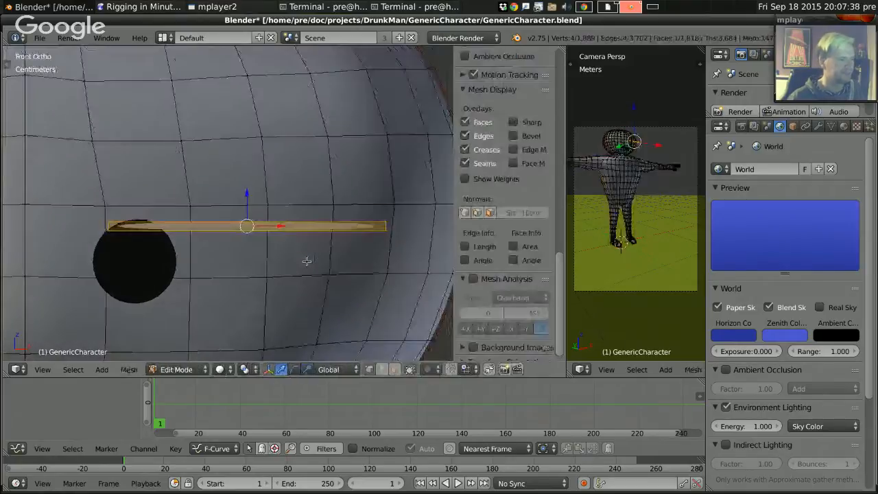
pyautogui.click(845, 127)
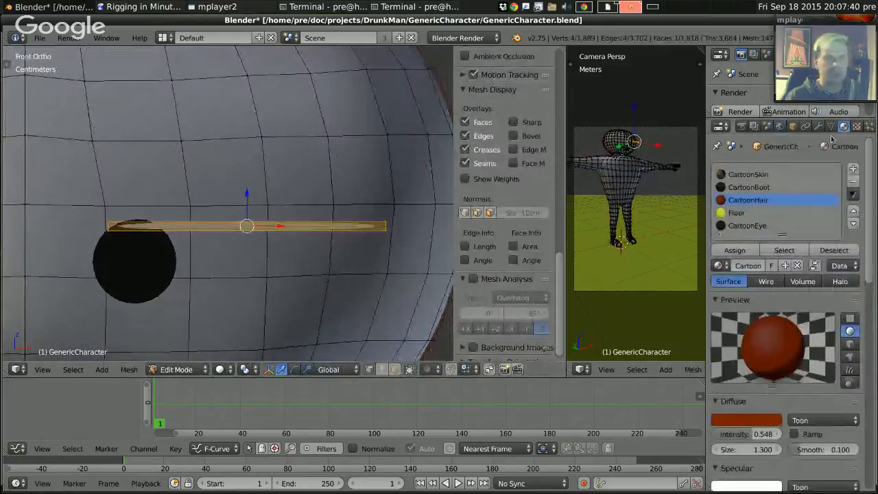
pyautogui.click(747, 225)
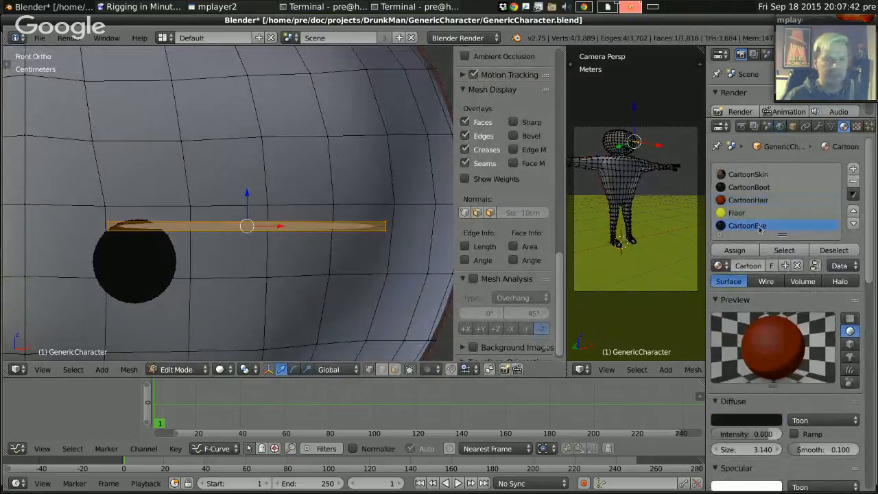
pyautogui.click(734, 251)
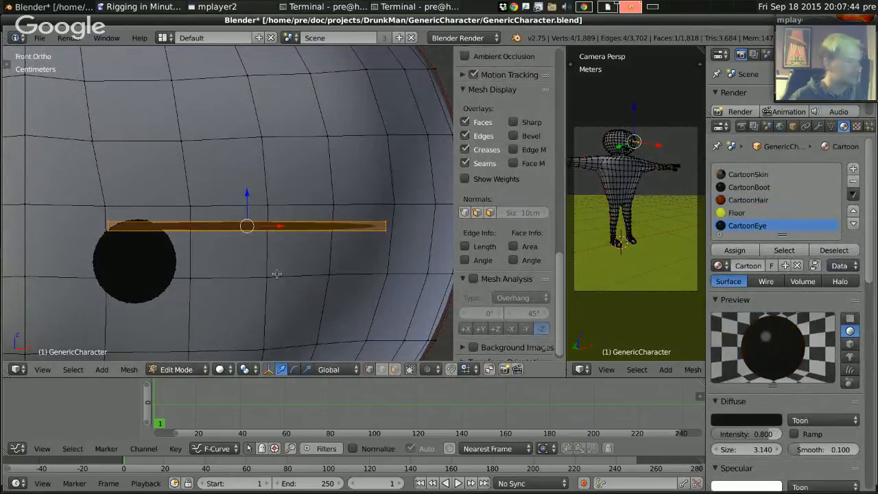
pyautogui.press('Tab')
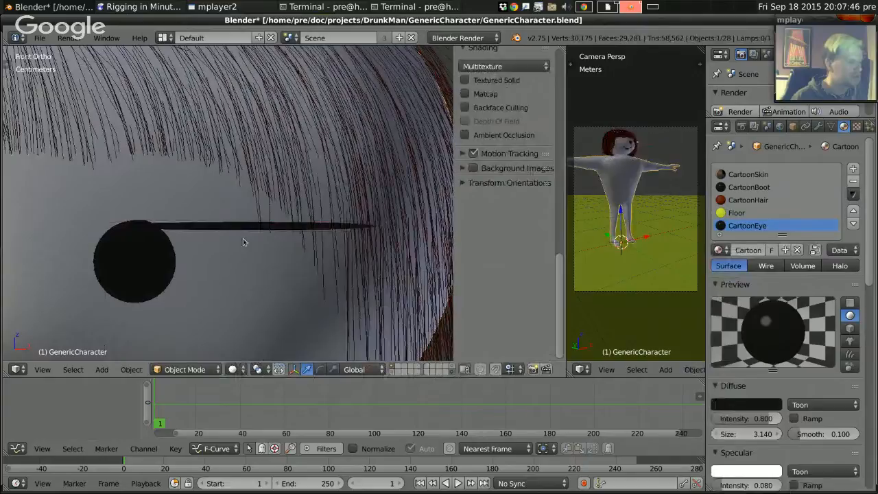
# Move the bar's two outer vertices inward and up to form a shorter, upward-slanting eyebrow.
pyautogui.press('Tab')
pyautogui.press('a')
pyautogui.press('b')
pyautogui.moveTo(379, 217); pyautogui.dragTo(392, 233)
pyautogui.press('g')
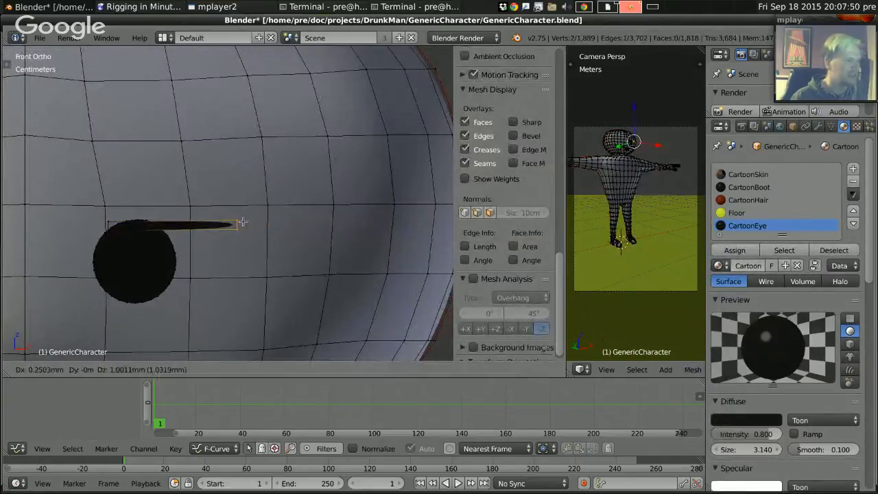
pyautogui.click(250, 192)
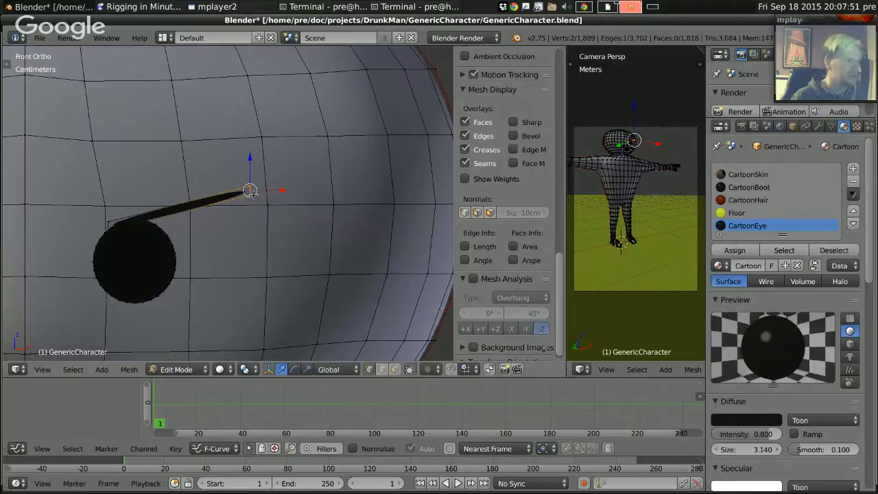
# Select only the eyebrow's two inner vertices and move them slightly outward along the top of the eye.
pyautogui.rightClick(108, 220)
pyautogui.hotkey('ctrl', 'l')
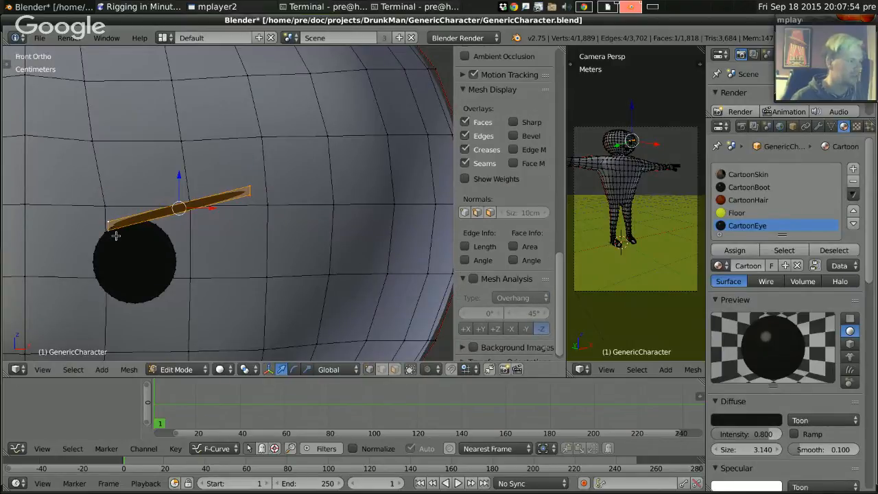
pyautogui.press('a')
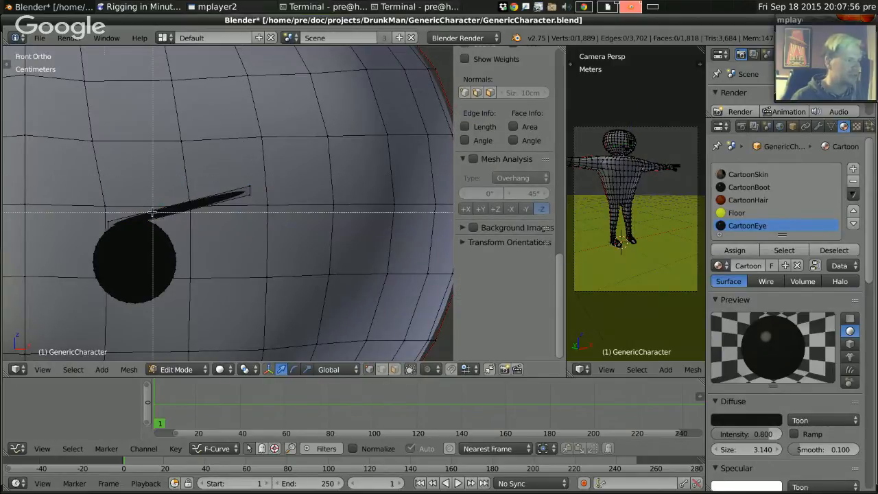
pyautogui.rightClick(108, 220)
pyautogui.hotkey('ctrl', 'l')
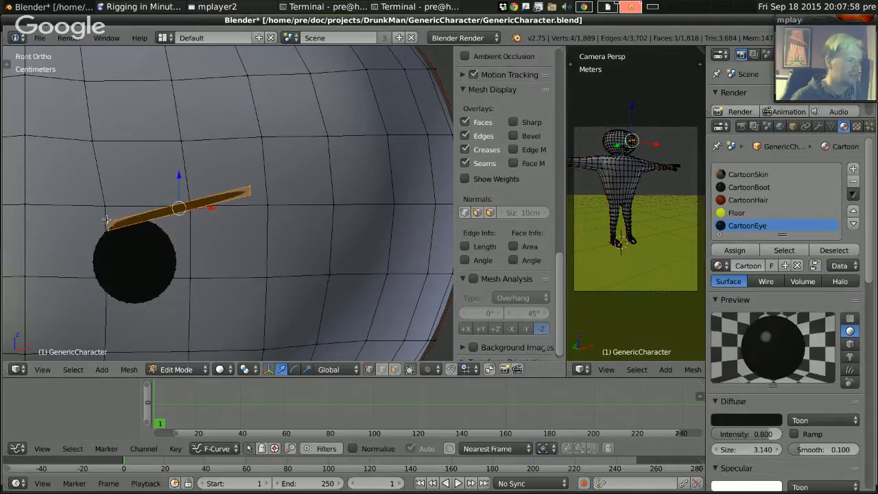
pyautogui.press('b')
pyautogui.moveTo(242, 182); pyautogui.dragTo(273, 217, button='middle')
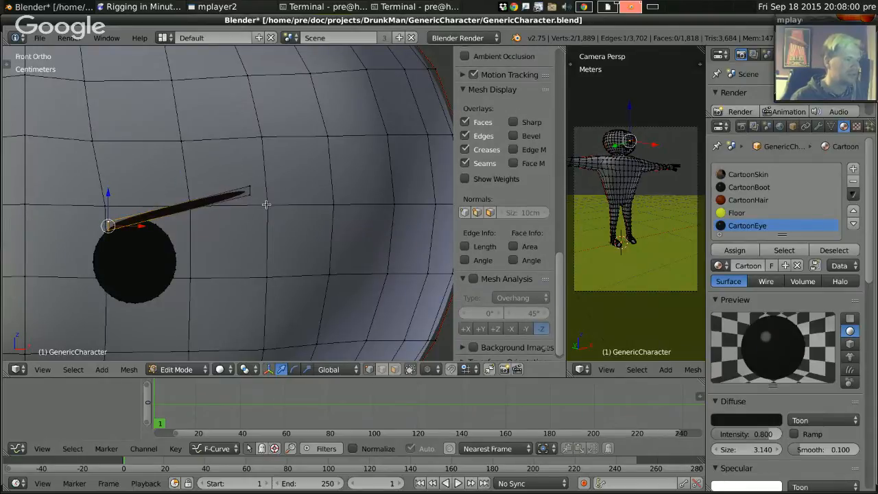
pyautogui.press('g')
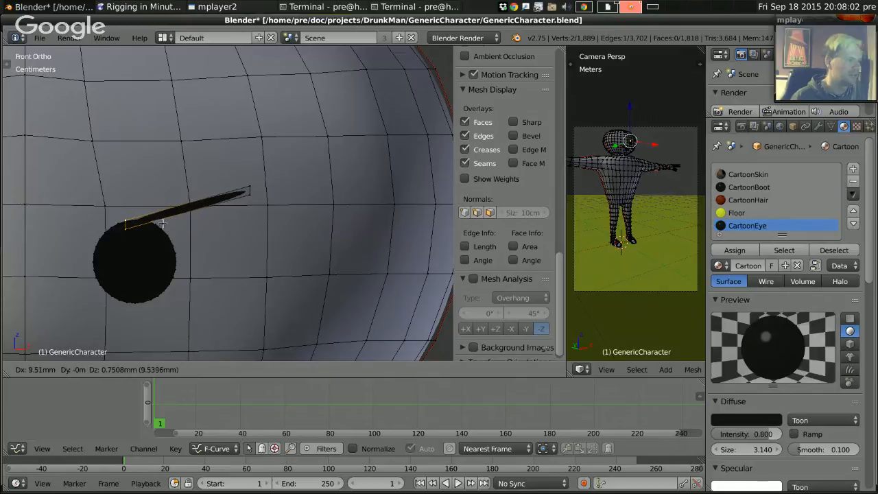
pyautogui.click(166, 225)
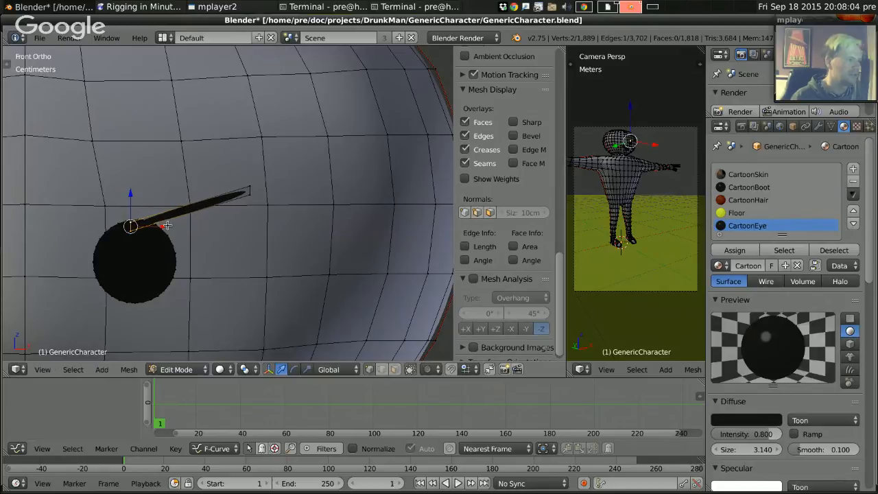
# Reposition the eyebrow's two outer vertices, ending close to the eye so the eyebrow is about as wide as the eye.
pyautogui.rightClick(249, 186)
pyautogui.press('g')
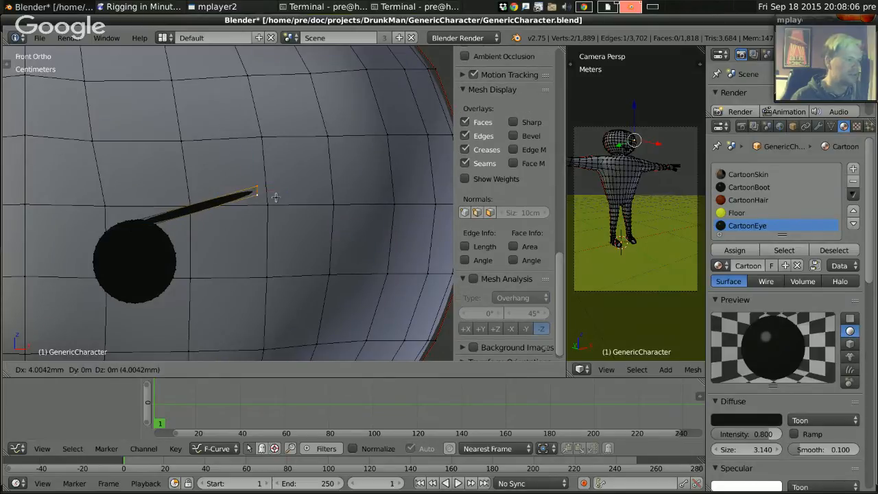
pyautogui.click(311, 187)
pyautogui.scroll(-6, 223, 210)
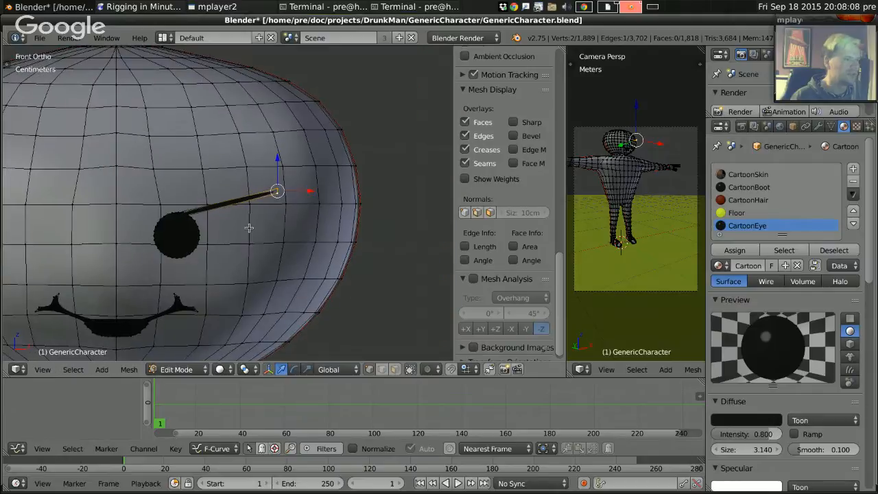
pyautogui.press('g')
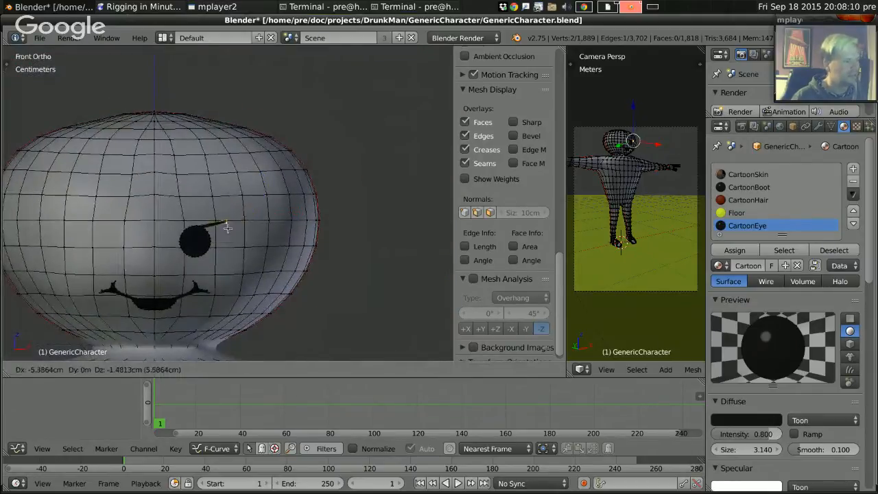
pyautogui.click(226, 225)
# Select the whole eyebrow and move it about 9 mm inward above the eye.
pyautogui.scroll(4, 226, 265)
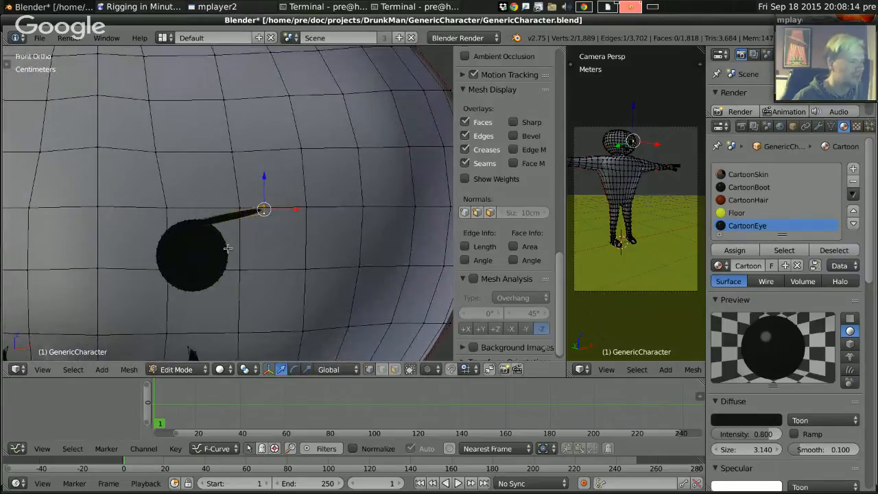
pyautogui.hotkey('ctrl', 'l')
pyautogui.press('g')
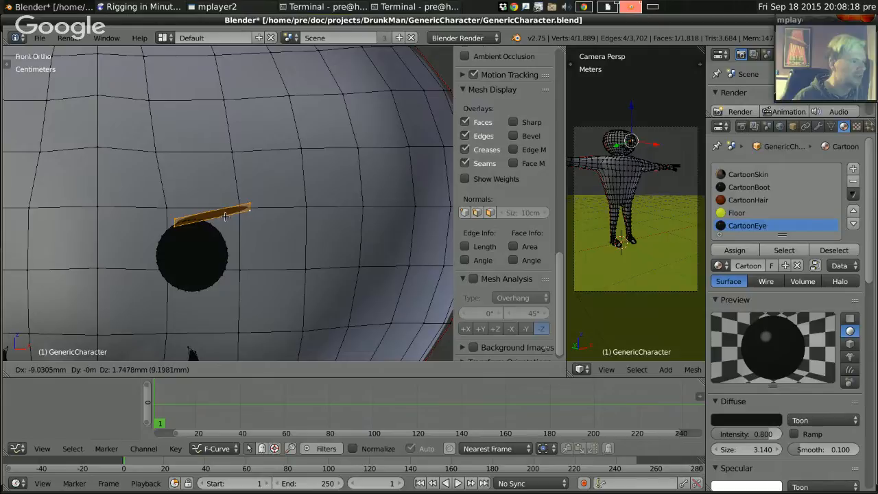
pyautogui.click(225, 217)
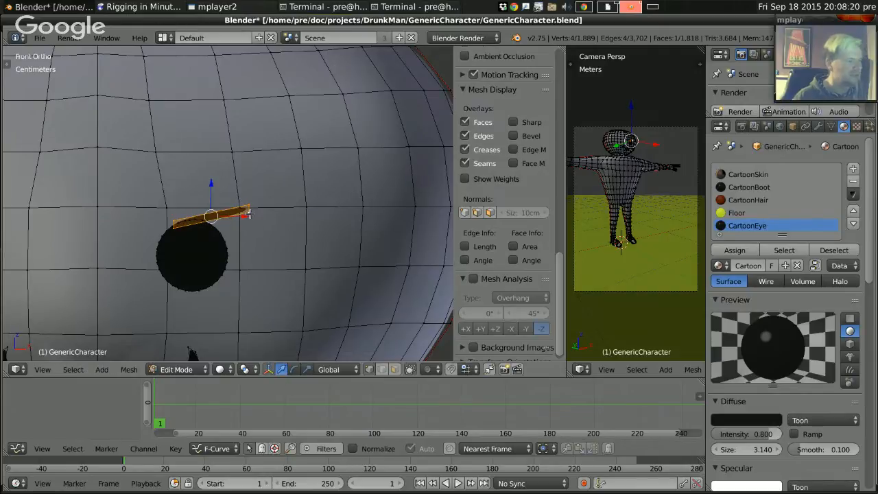
# Move the eyebrow's two outer vertices about 2 cm outward and slightly up to lengthen the slanted eyebrow.
pyautogui.rightClick(250, 210)
pyautogui.press('g')
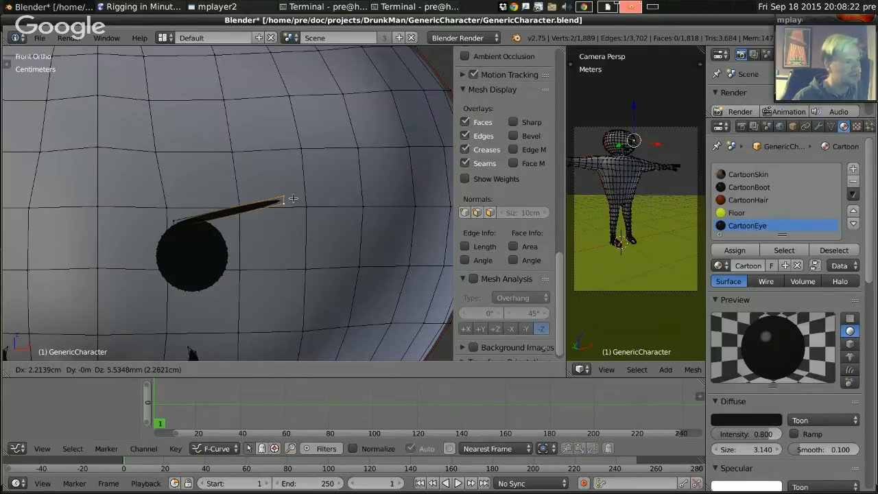
pyautogui.click(312, 194)
# Select the whole circular eye, scale it down, and move it up so it touches the eyebrow.
pyautogui.scroll(-2, 226, 253)
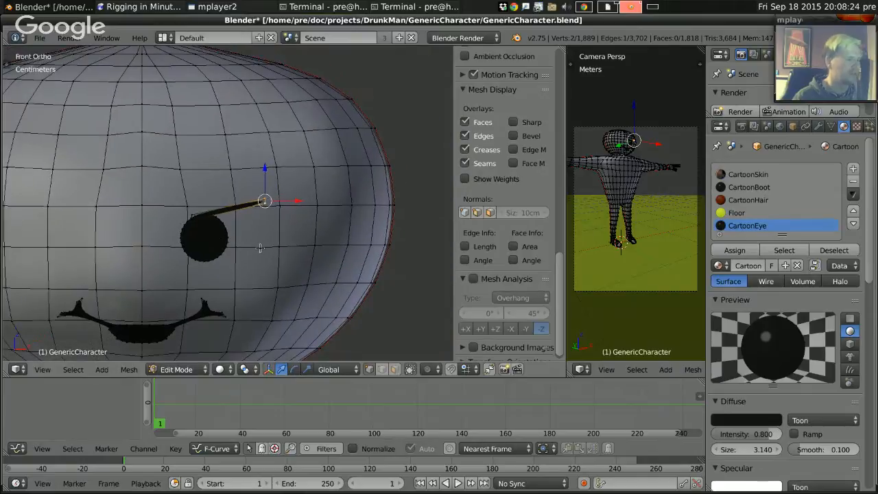
pyautogui.keyDown('shift'); pyautogui.moveTo(169, 223); pyautogui.dragTo(197, 208, button='middle'); pyautogui.keyUp('shift')
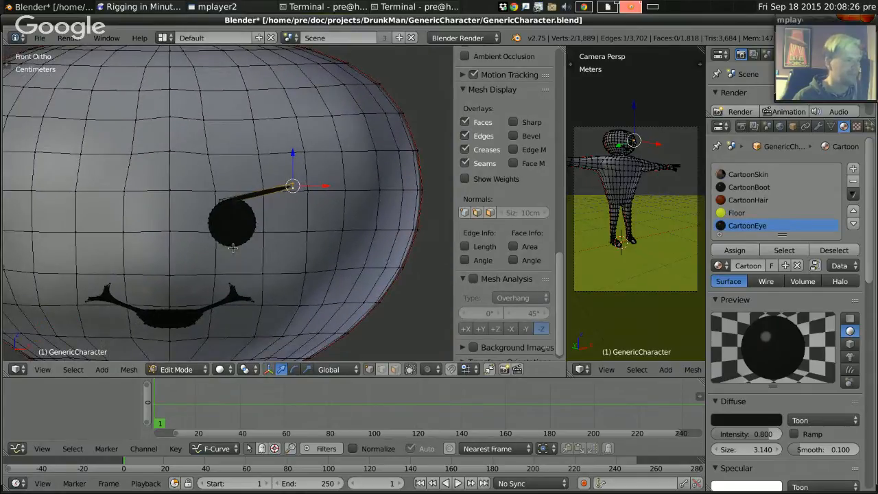
pyautogui.rightClick(233, 247)
pyautogui.hotkey('ctrl', 'l')
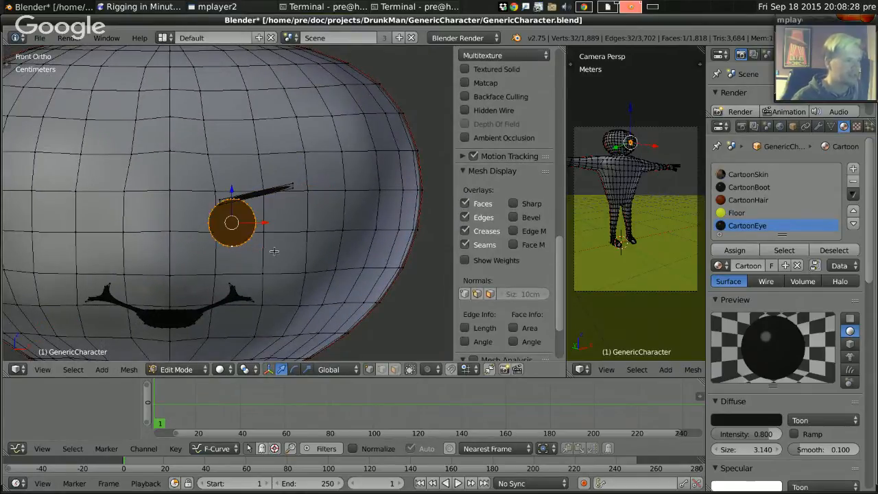
pyautogui.press('s')
pyautogui.click(262, 240)
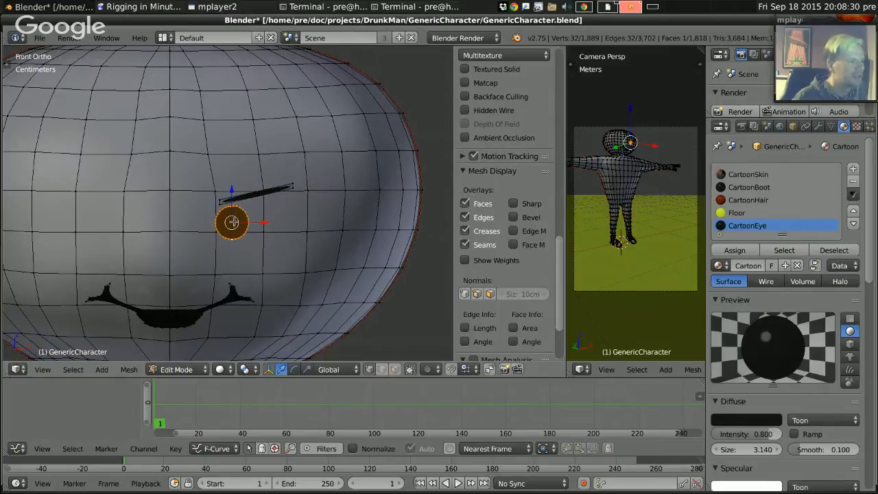
pyautogui.moveTo(233, 222); pyautogui.dragTo(232, 214)
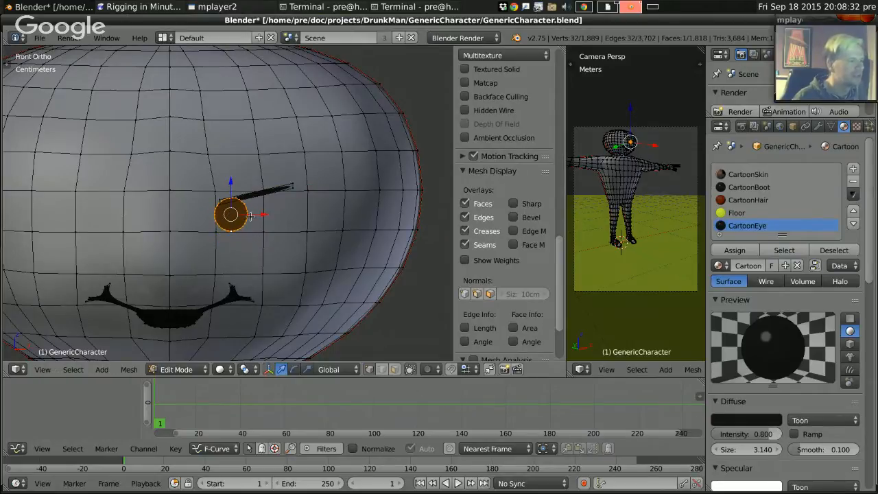
# Render the camera view to check the resized eye and eyebrow, and close the render.
pyautogui.press('F12')
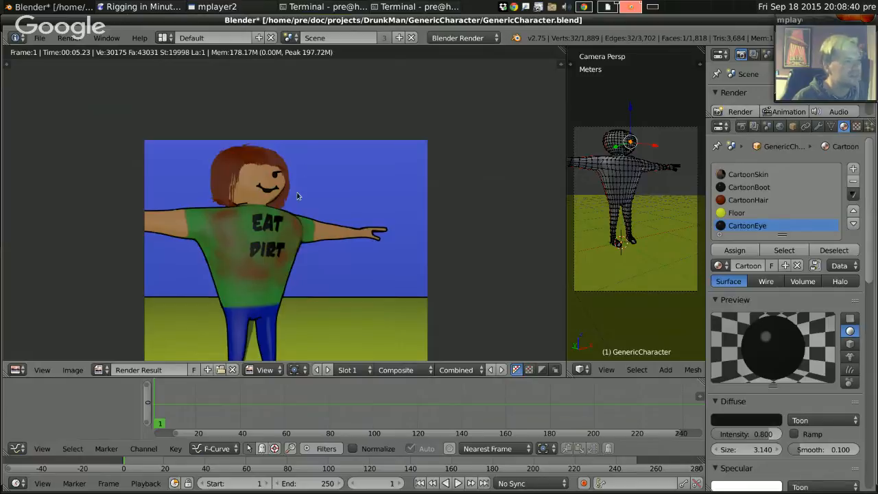
pyautogui.press('Escape')
pyautogui.scroll(-3, 293, 203)
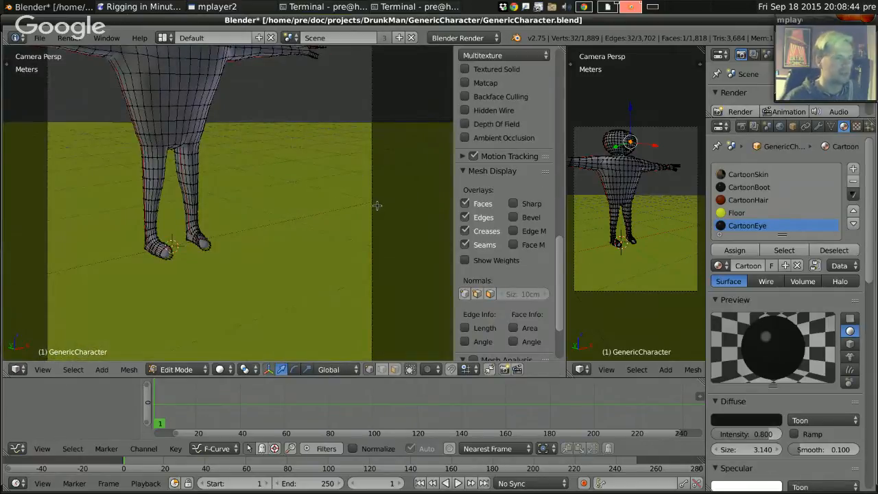
# In Object Mode from the top view, show the camera's layer and clear the camera's rotation.
pyautogui.press('KP_7')
pyautogui.scroll(-18, 377, 205)
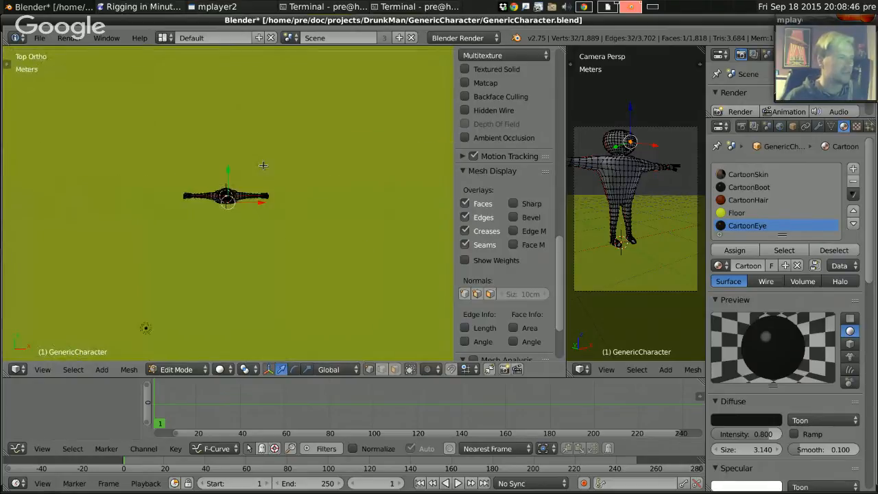
pyautogui.scroll(-3, 263, 166)
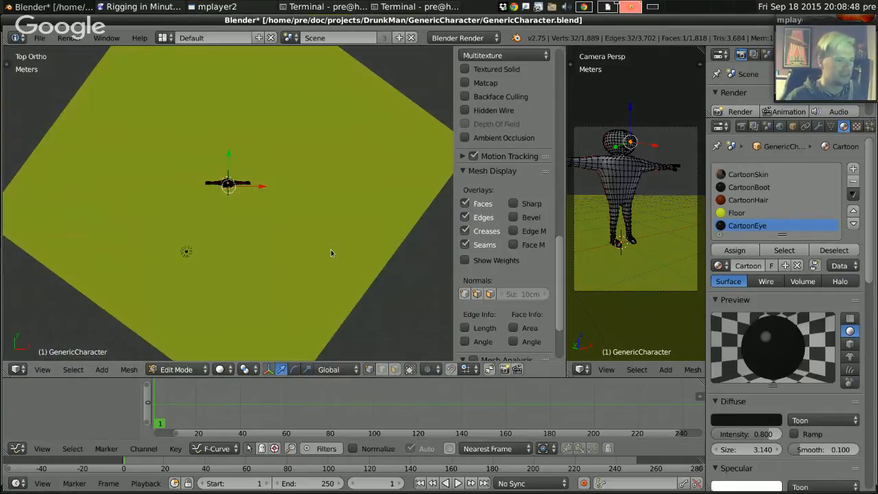
pyautogui.press('Tab')
pyautogui.keyDown('shift'); pyautogui.click(449, 365); pyautogui.keyUp('shift')
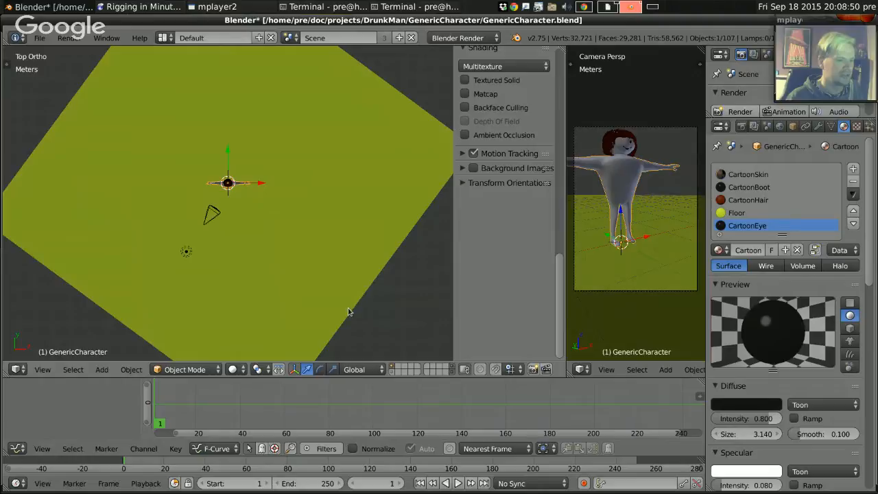
pyautogui.rightClick(212, 218)
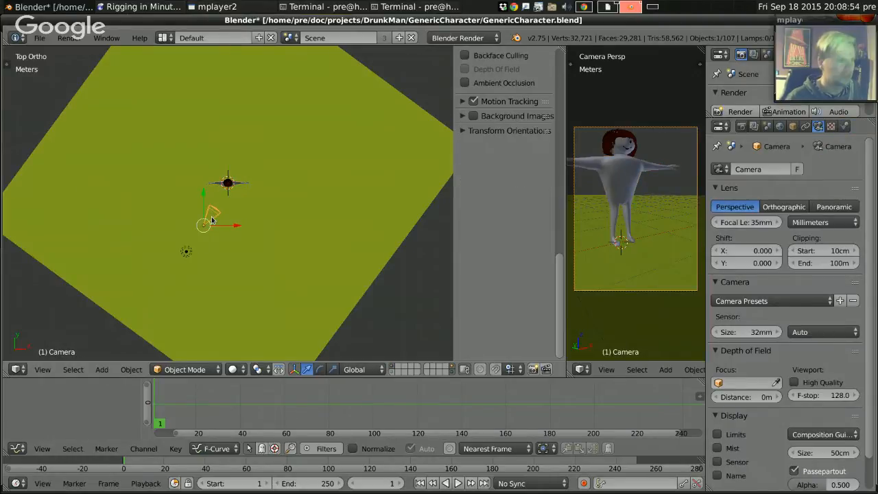
pyautogui.hotkey('alt', 'r')
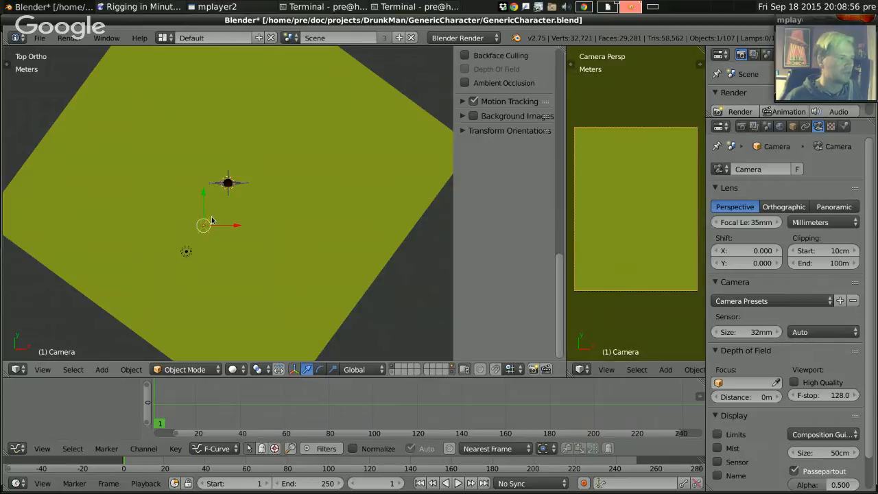
# Try rotating the camera by -90° in the front view and undo the rotation.
pyautogui.press('KP_1')
pyautogui.write('r90-')
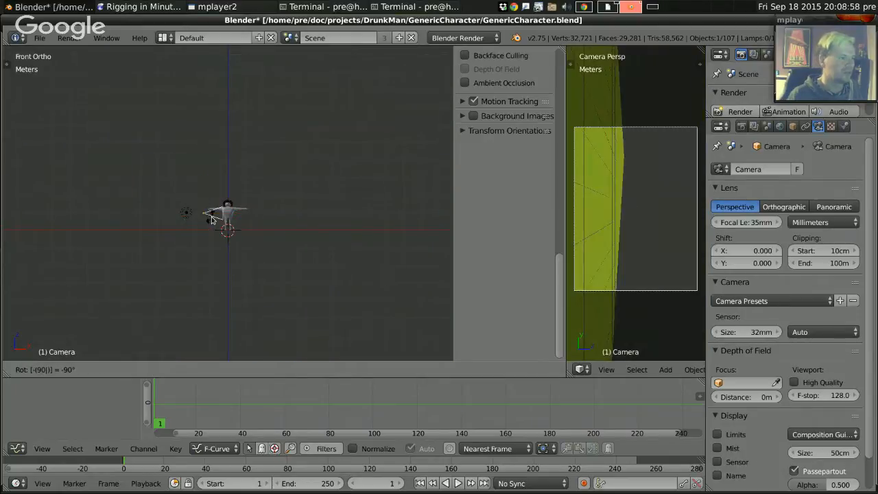
pyautogui.press('Return')
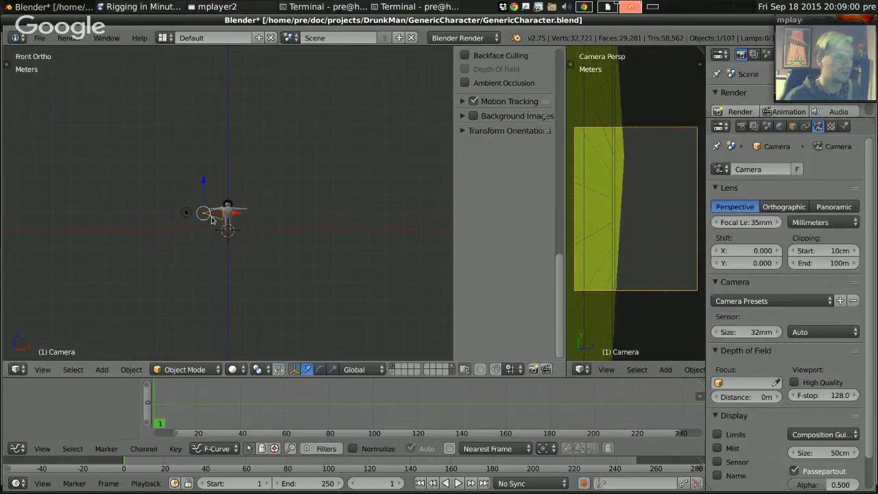
pyautogui.hotkey('ctrl', 'z')
# Rotate the camera 90° in the right side view so it faces horizontally toward the character.
pyautogui.press('KP_3')
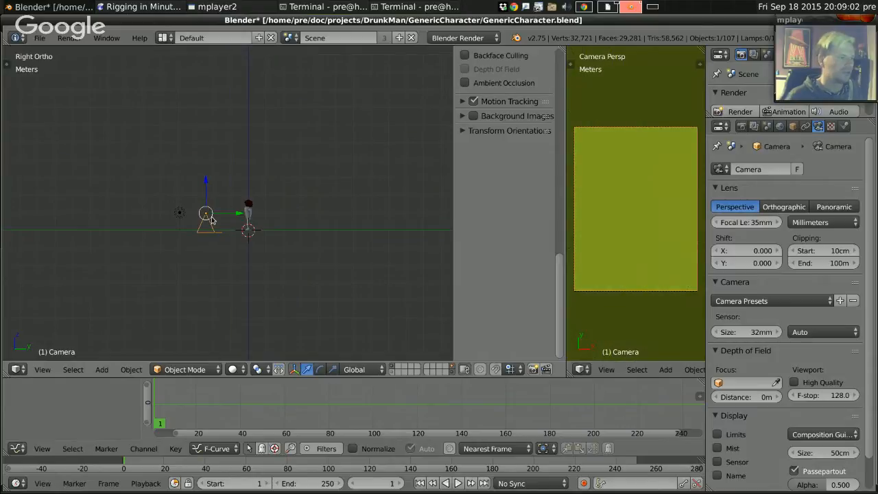
pyautogui.write('r90')
pyautogui.press('Return')
# Place the camera straight in front of the character, framing the head and upper body, and render the image to check the face.
pyautogui.press('KP_7')
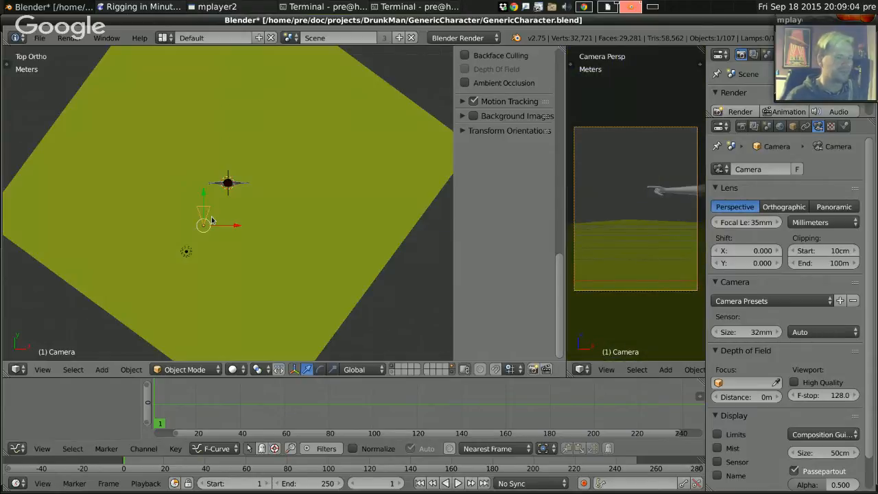
pyautogui.press('g')
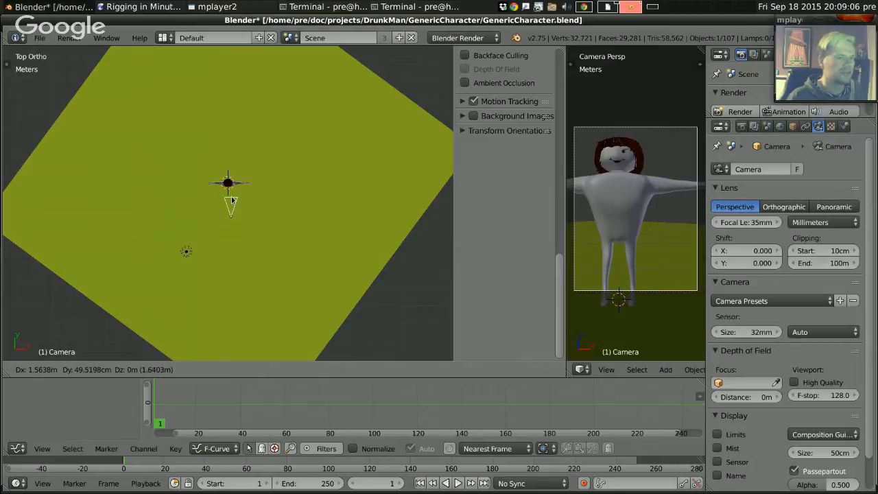
pyautogui.click(227, 190)
pyautogui.press('g')
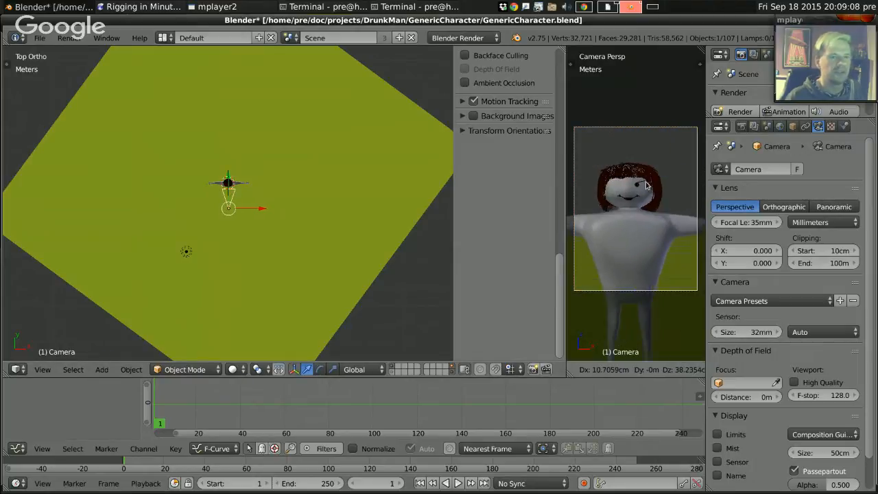
pyautogui.click(653, 179)
pyautogui.click(741, 111)
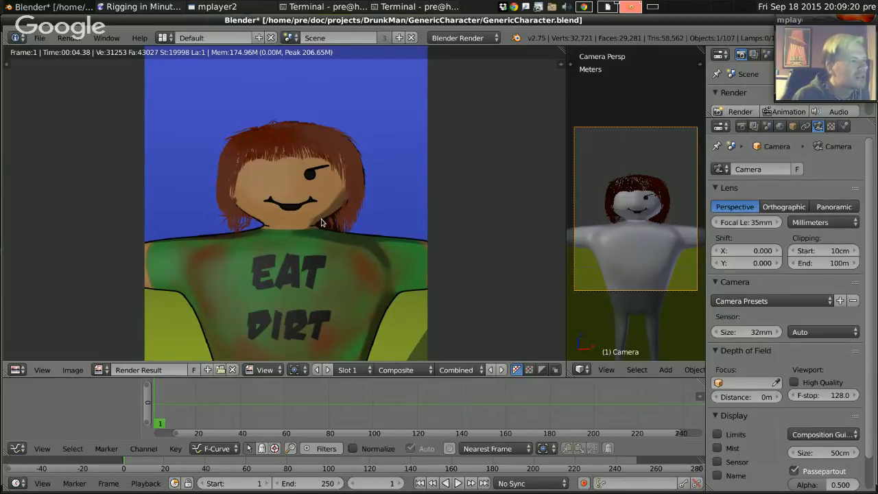
pyautogui.press('Escape')
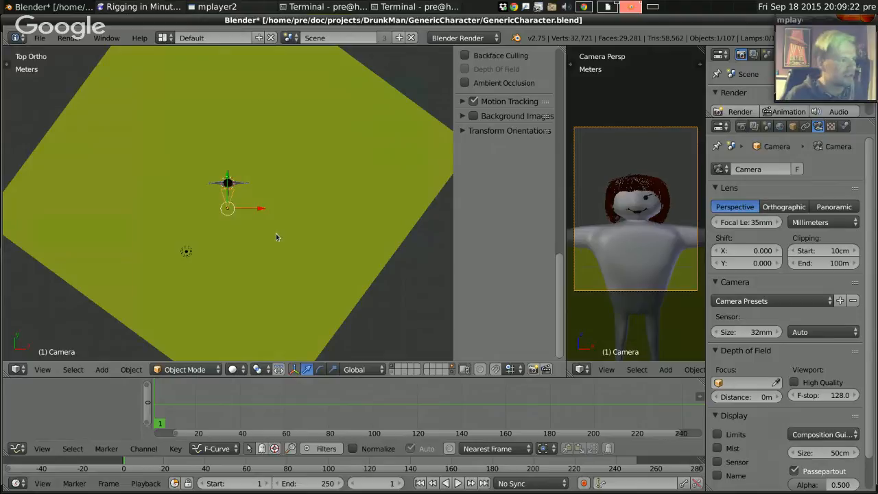
# Hide the camera's layer so the character's face is unobstructed in the front view.
pyautogui.press('KP_0')
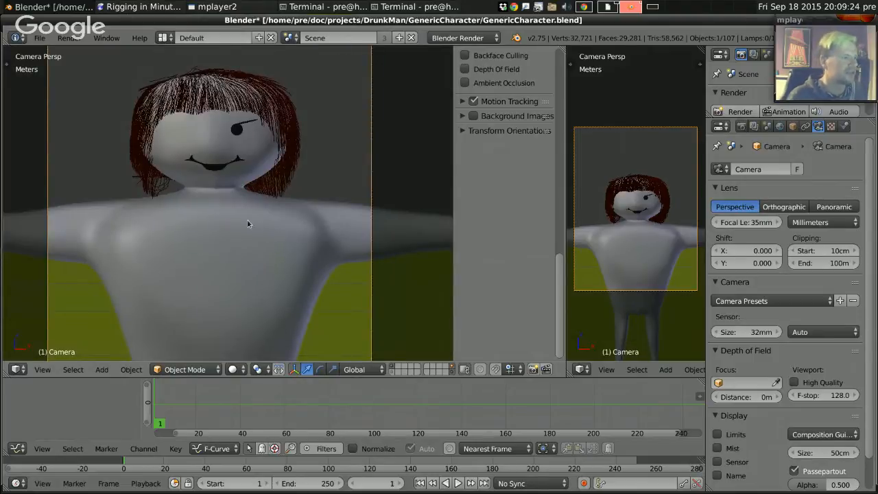
pyautogui.press('KP_3')
pyautogui.press('KP_1')
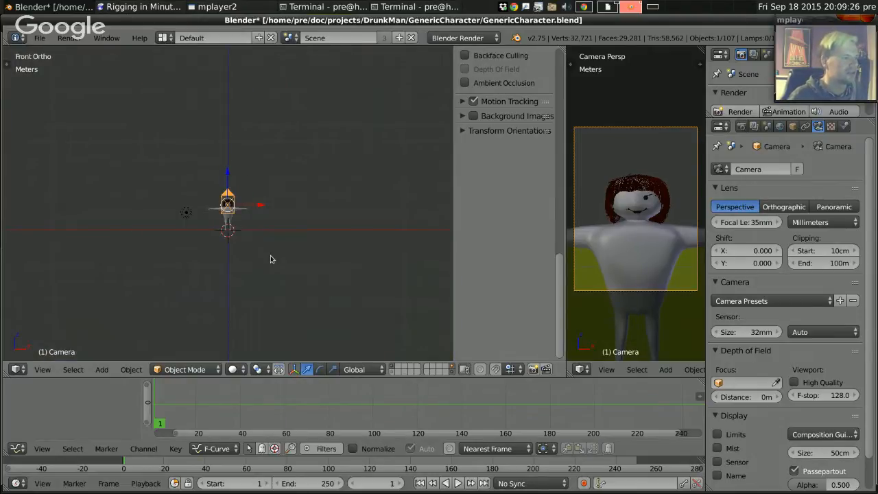
pyautogui.scroll(12, 270, 259)
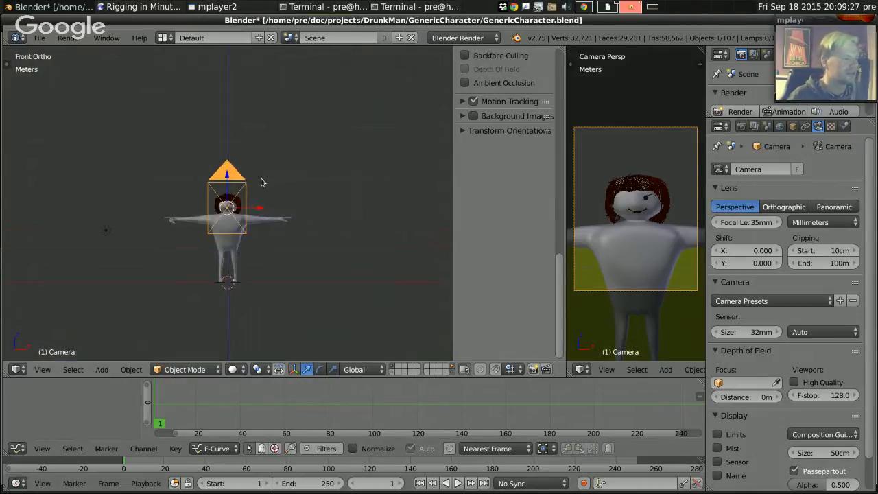
pyautogui.click(450, 369)
pyautogui.scroll(6, 327, 273)
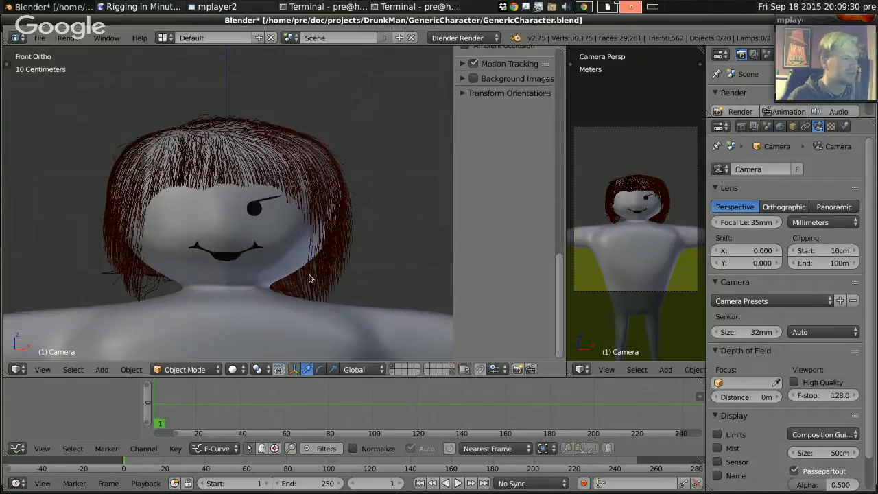
# In the character mesh, select the eyebrow together with the eye and move both about 16 mm down the face.
pyautogui.rightClick(275, 201)
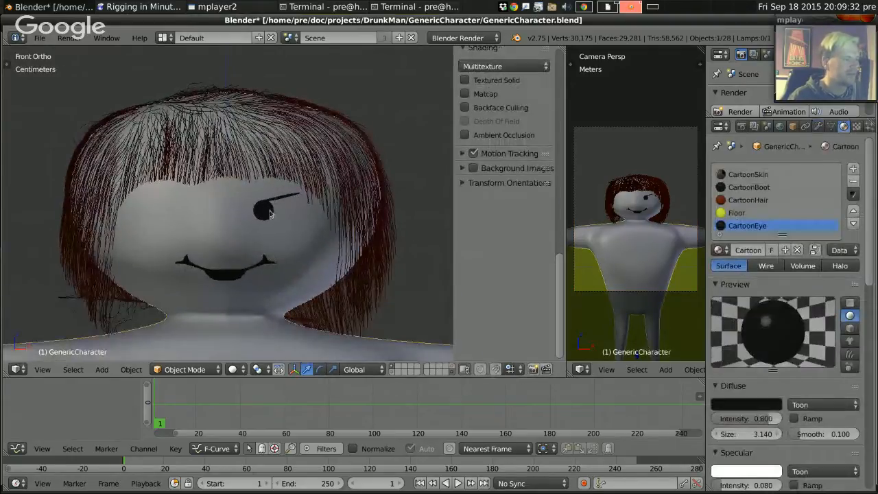
pyautogui.press('Tab')
pyautogui.press('Tab')
pyautogui.press('Tab')
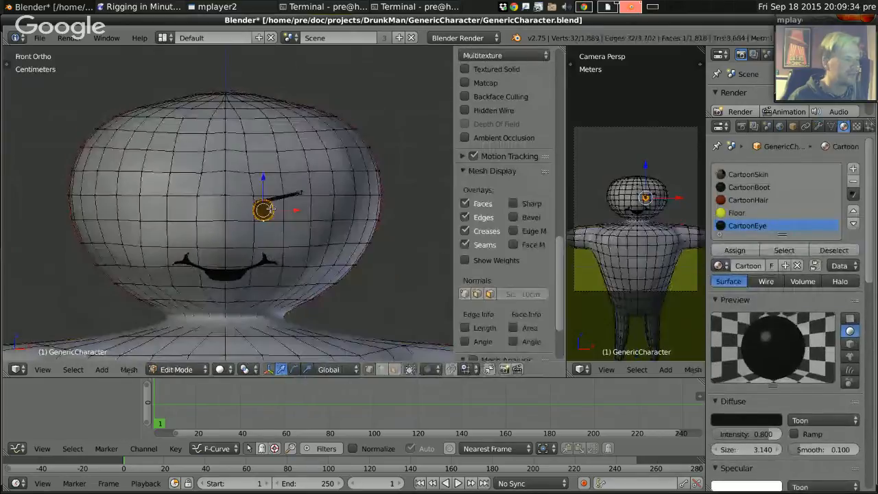
pyautogui.keyDown('shift'); pyautogui.rightClick(302, 188); pyautogui.keyUp('shift')
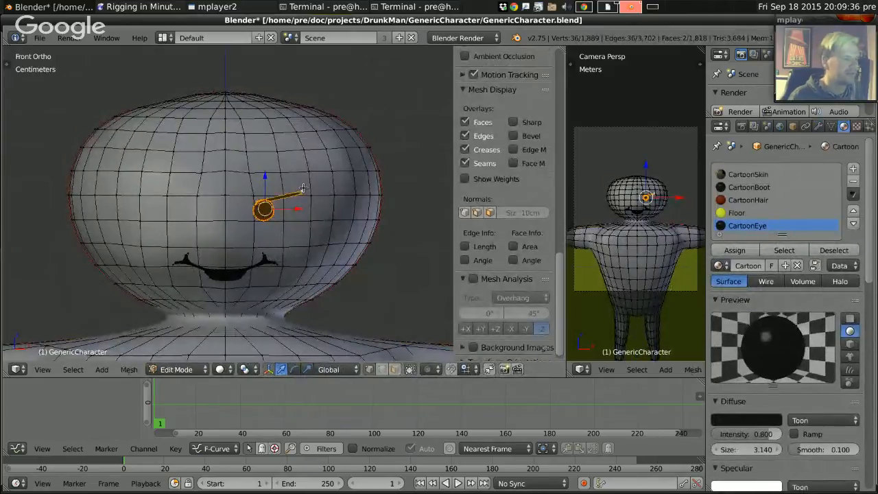
pyautogui.press('g')
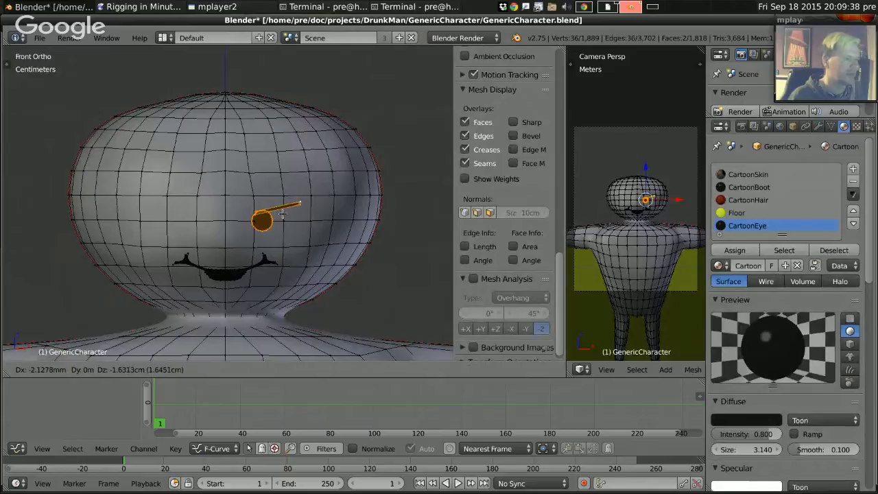
pyautogui.click(300, 206)
# Move the eyebrow's two outer vertices inward to shorten it, and select the whole eyebrow.
pyautogui.rightClick(301, 204)
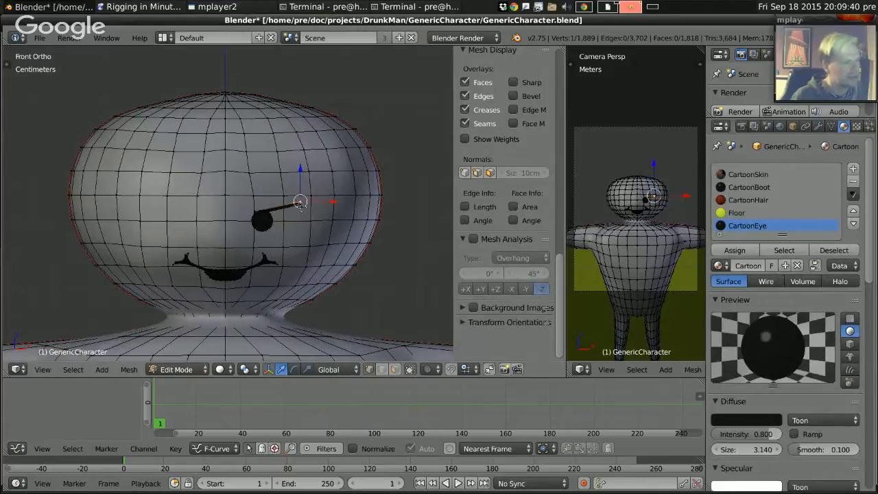
pyautogui.press('g')
pyautogui.click(298, 199)
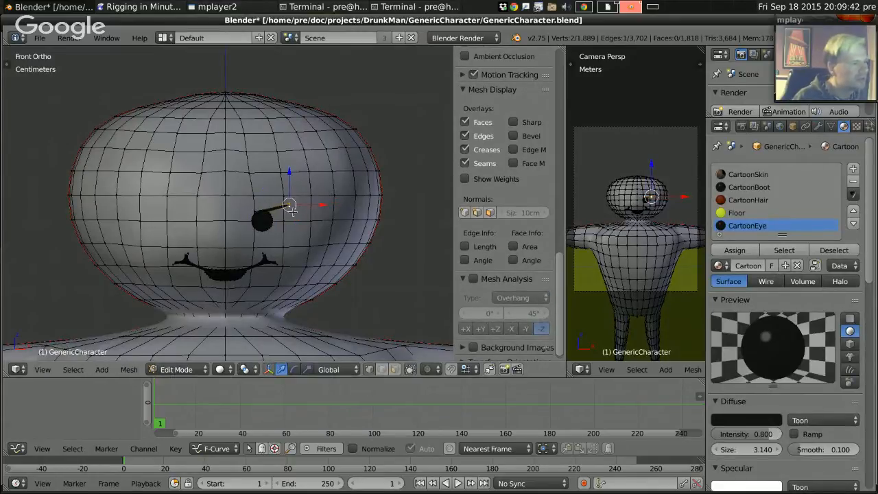
pyautogui.press('l')
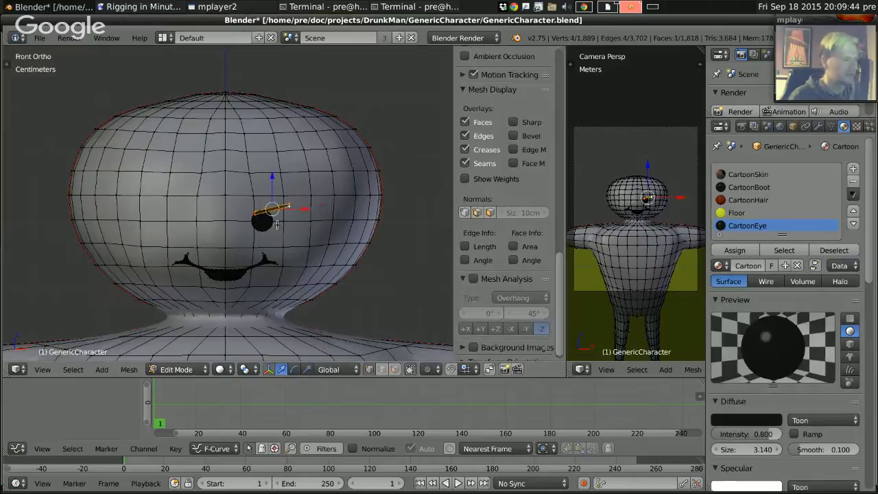
# Duplicate the eye together with its eyebrow onto the other half of the face and mirror the copy with an X scale of -1.
pyautogui.keyDown('shift'); pyautogui.rightClick(270, 228); pyautogui.keyUp('shift')
pyautogui.press('l')
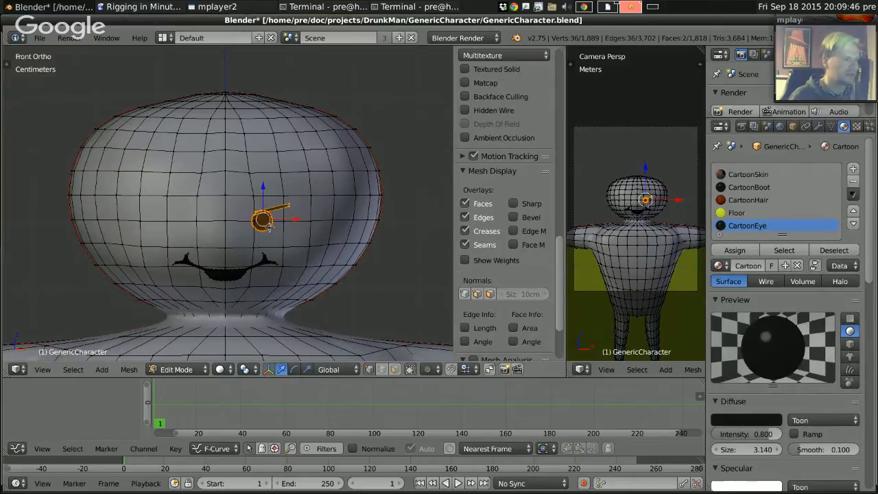
pyautogui.scroll(1, 269, 227)
pyautogui.hotkey('shift', 'd')
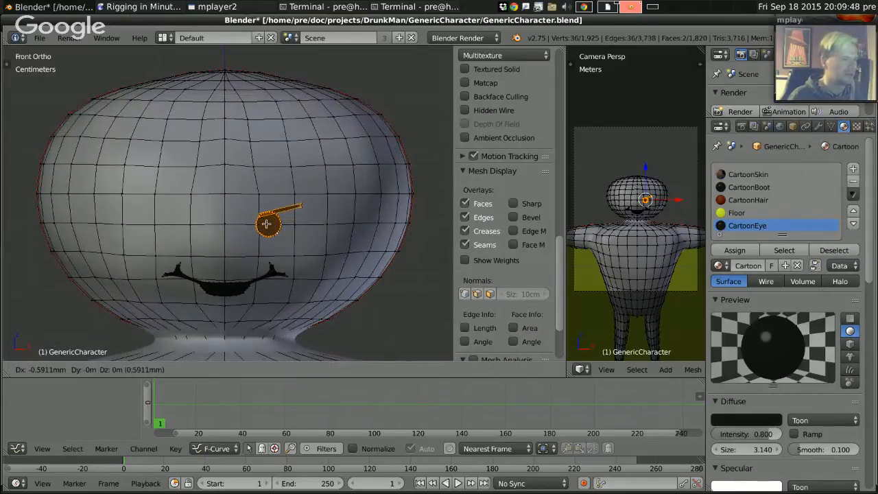
pyautogui.click(151, 224)
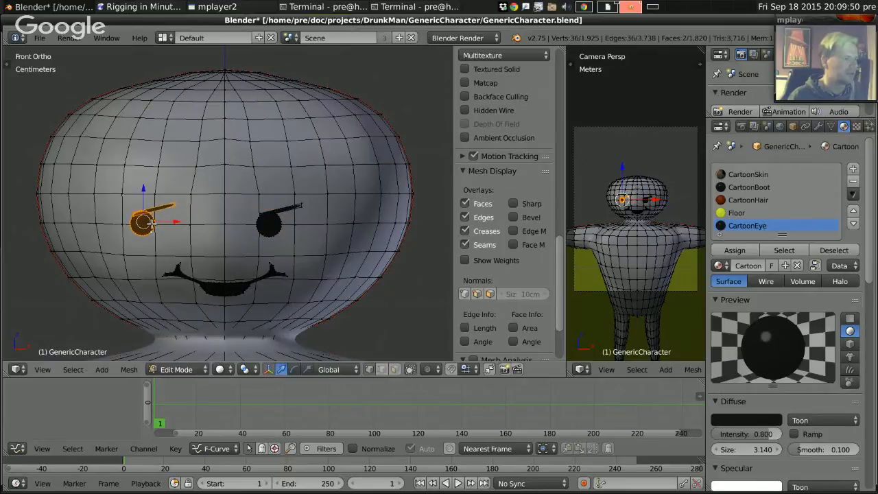
pyautogui.write('sx-1')
pyautogui.press('Return')
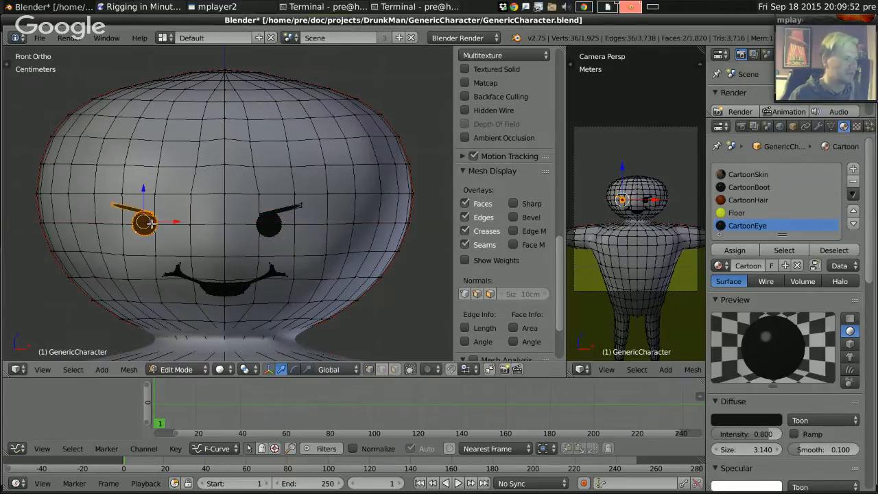
# Move the mirrored eye and eyebrow about 4.7 cm toward the middle of the face and render the image to check the face.
pyautogui.press('g')
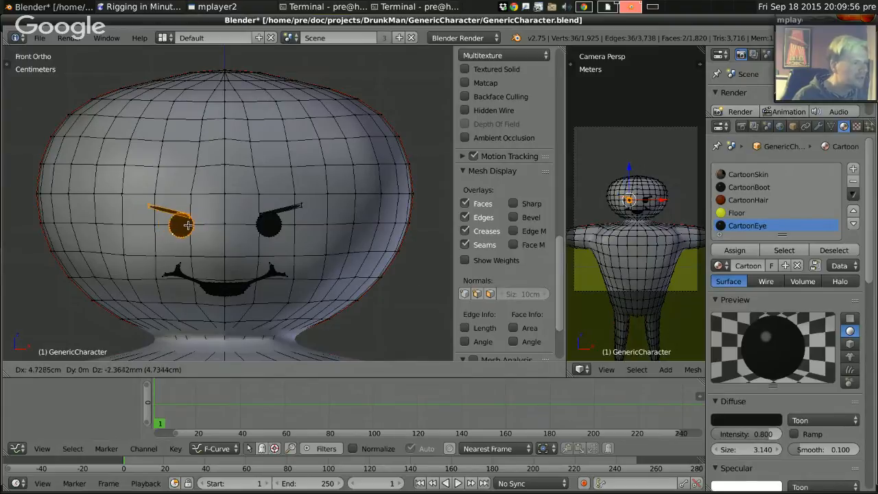
pyautogui.click(185, 224)
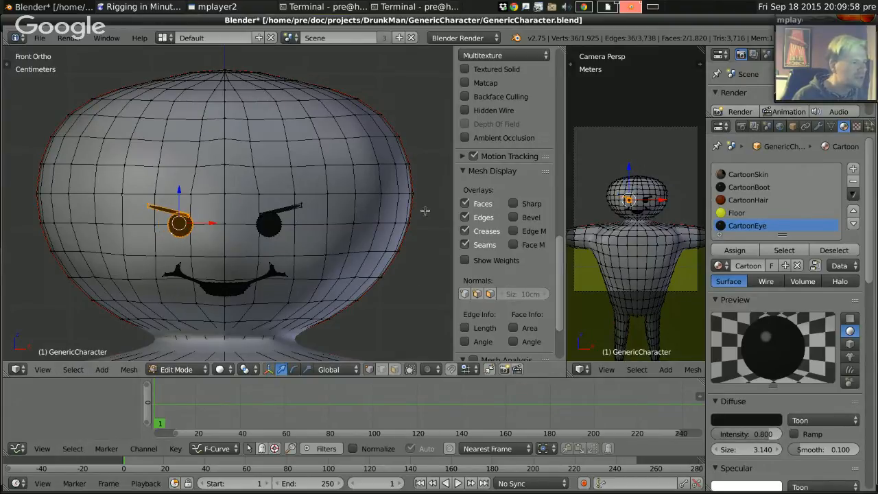
pyautogui.press('F12')
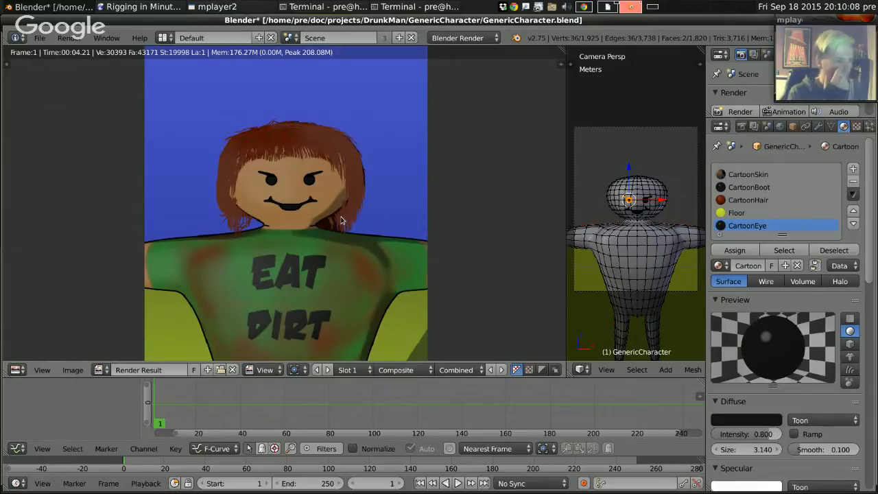
pyautogui.press('Escape')
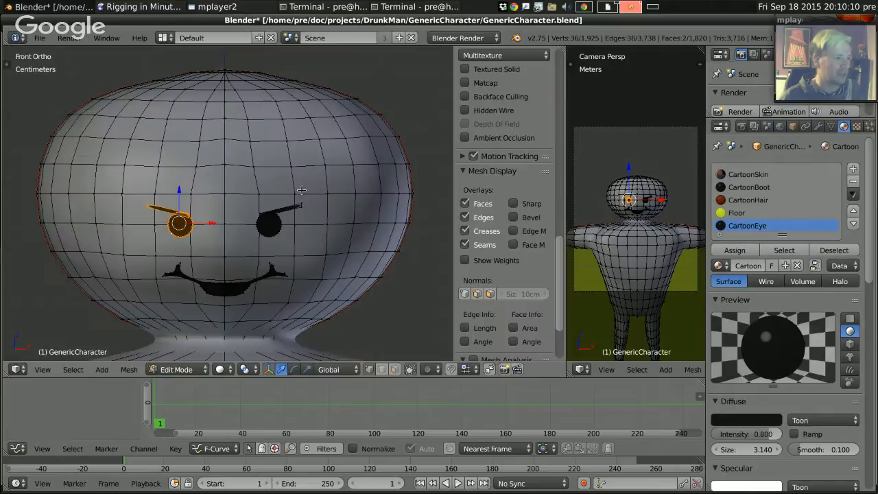
# Select both eyes with both eyebrows and move them about 1.5 cm down the face along the Z axis.
pyautogui.keyDown('shift'); pyautogui.rightClick(256, 219); pyautogui.keyUp('shift')
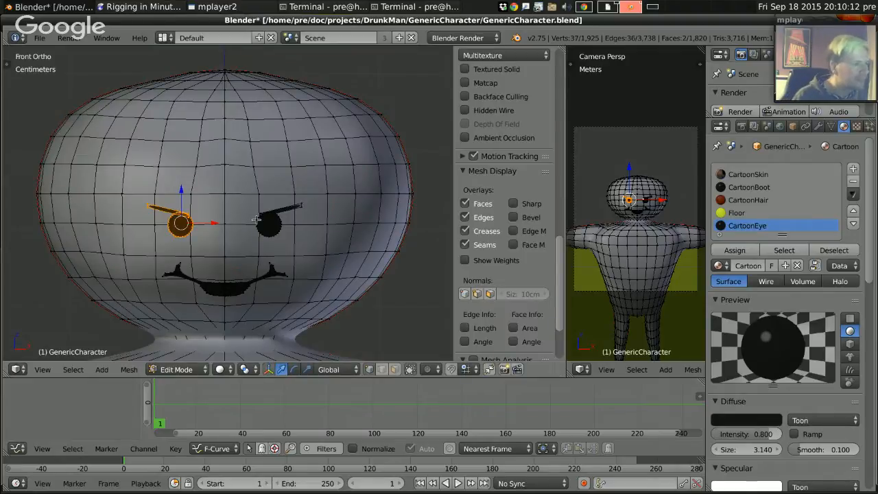
pyautogui.hotkey('ctrl', 'l')
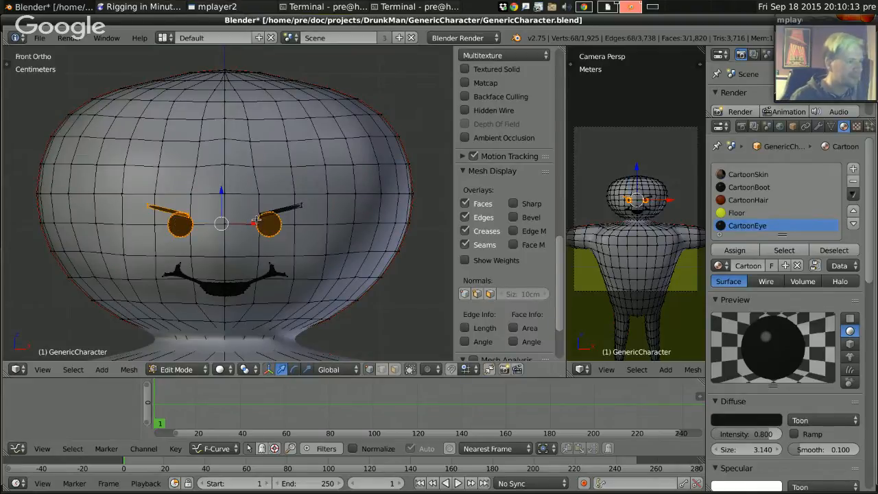
pyautogui.keyDown('shift'); pyautogui.rightClick(298, 204); pyautogui.keyUp('shift')
pyautogui.hotkey('ctrl', 'l')
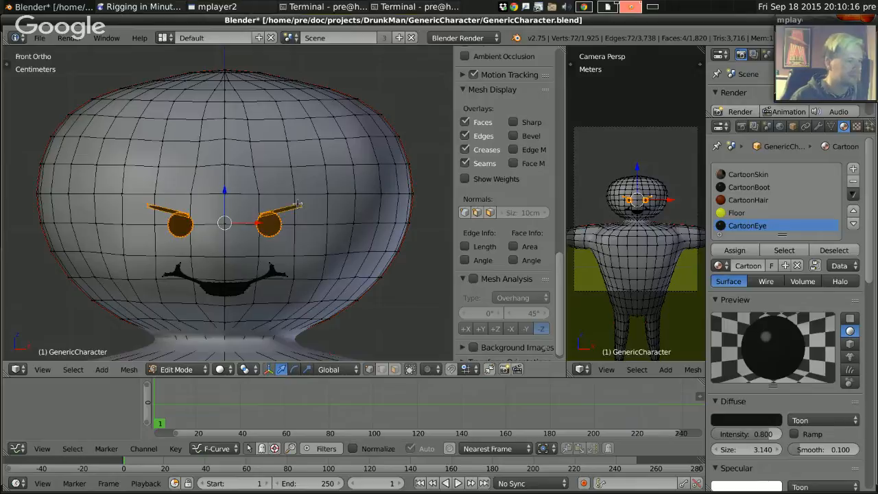
pyautogui.press('g')
pyautogui.press('z')
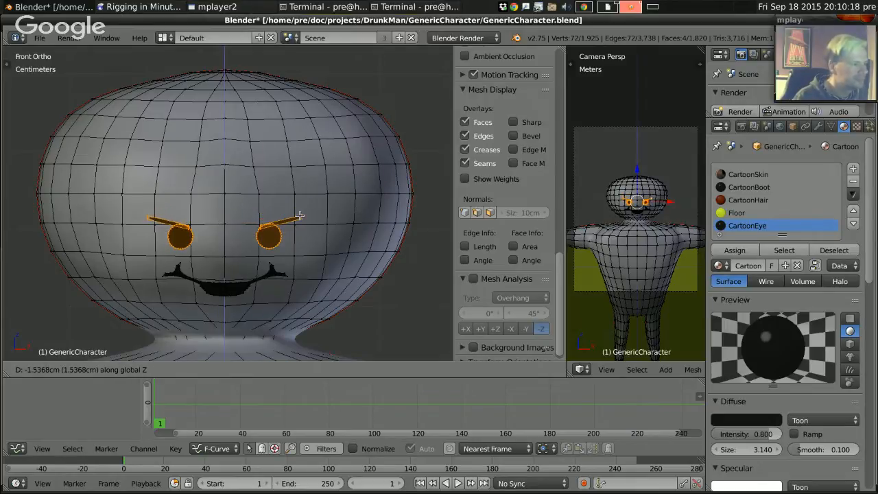
pyautogui.click(300, 215)
# Render the image again to check the lowered eyes and eyebrows from the front-facing camera.
pyautogui.scroll(2, 209, 233)
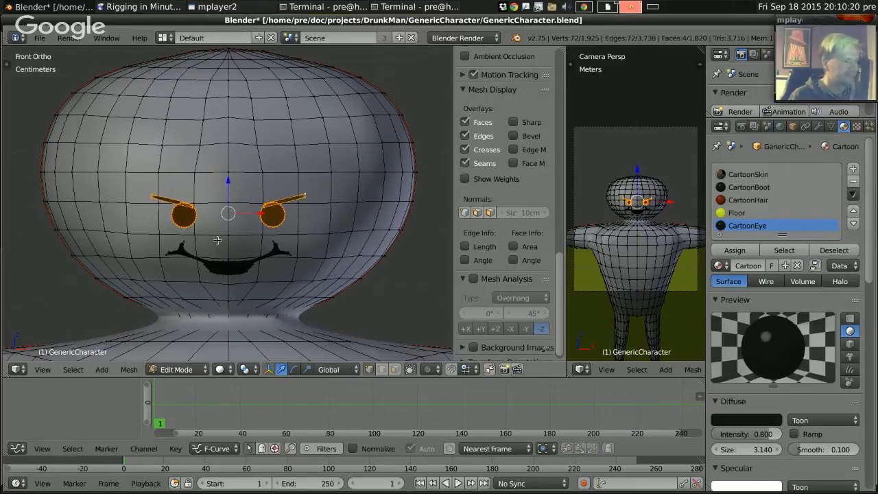
pyautogui.keyDown('shift'); pyautogui.moveTo(218, 253); pyautogui.dragTo(227, 209, button='middle'); pyautogui.keyUp('shift')
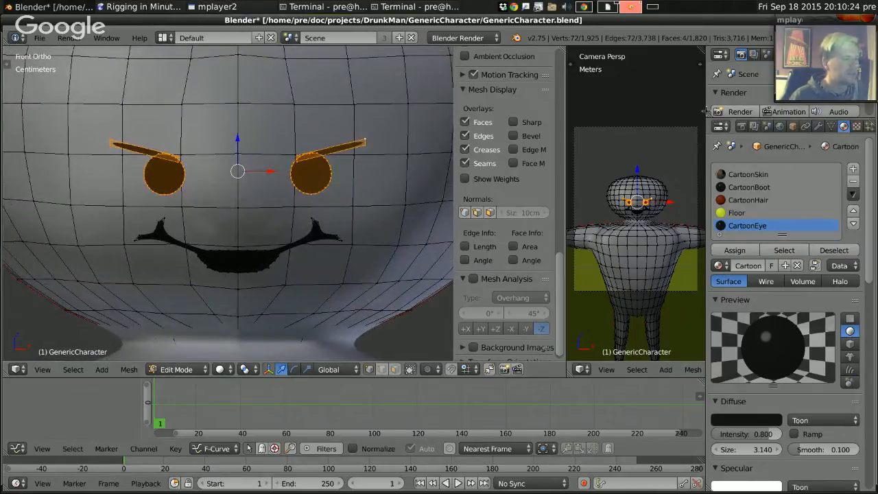
pyautogui.click(737, 111)
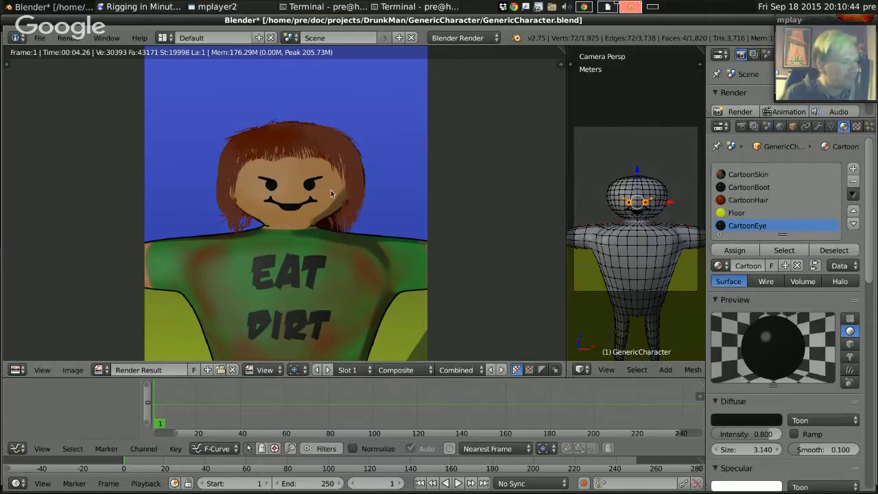
pyautogui.press('Escape')
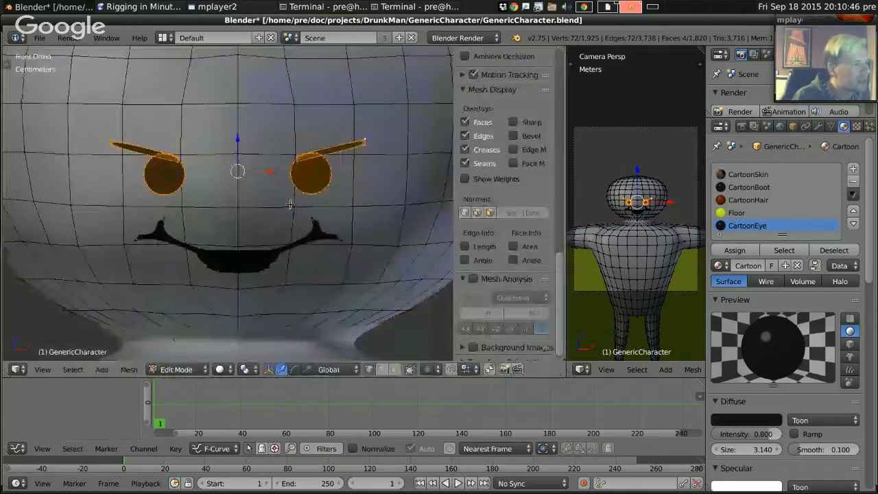
# Clear the selection and examine the mouth's outline by test-moving its lower-lip and corner vertices, cancelling each move.
pyautogui.press('KP_1')
pyautogui.scroll(-6, 264, 145)
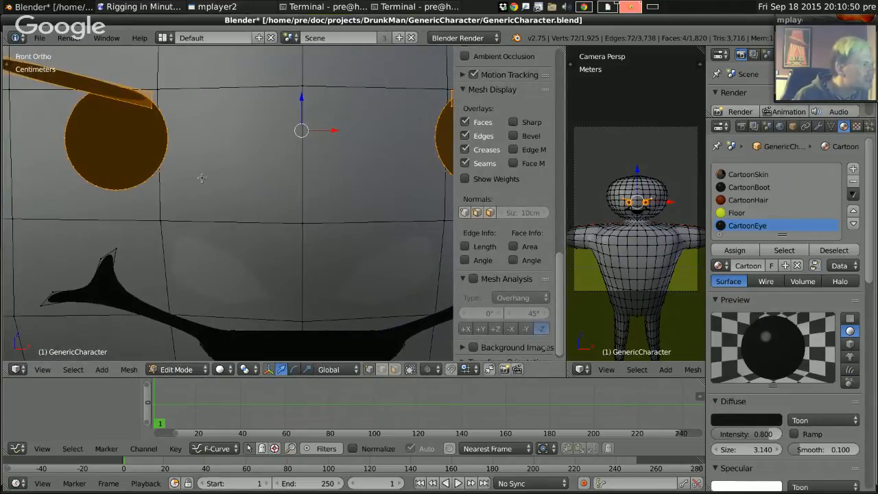
pyautogui.scroll(-4, 189, 206)
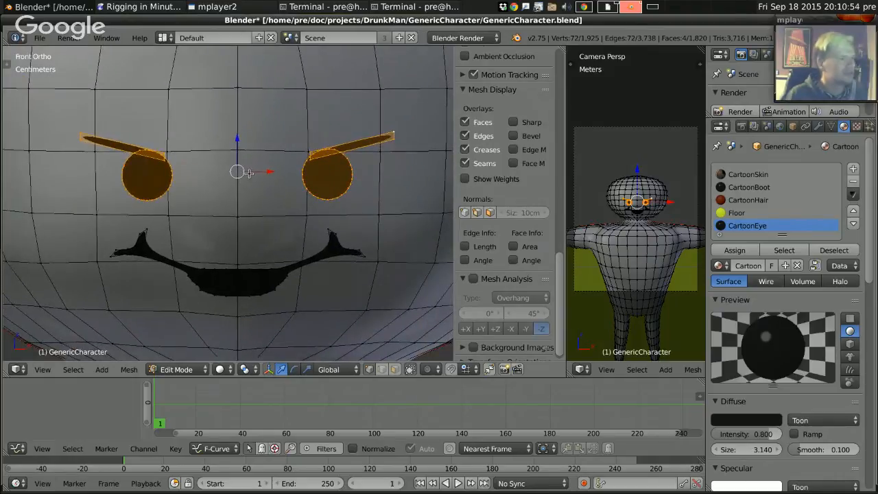
pyautogui.press('a')
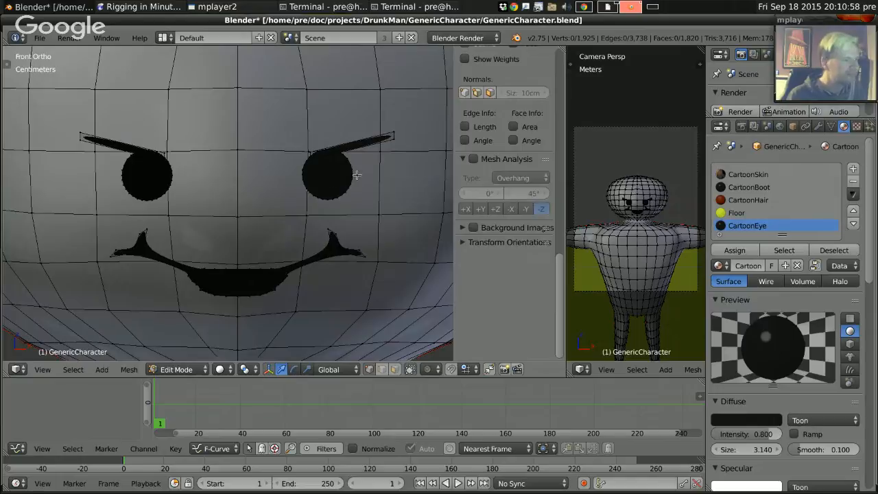
pyautogui.keyDown('shift'); pyautogui.moveTo(258, 234); pyautogui.dragTo(258, 213, button='middle'); pyautogui.keyUp('shift')
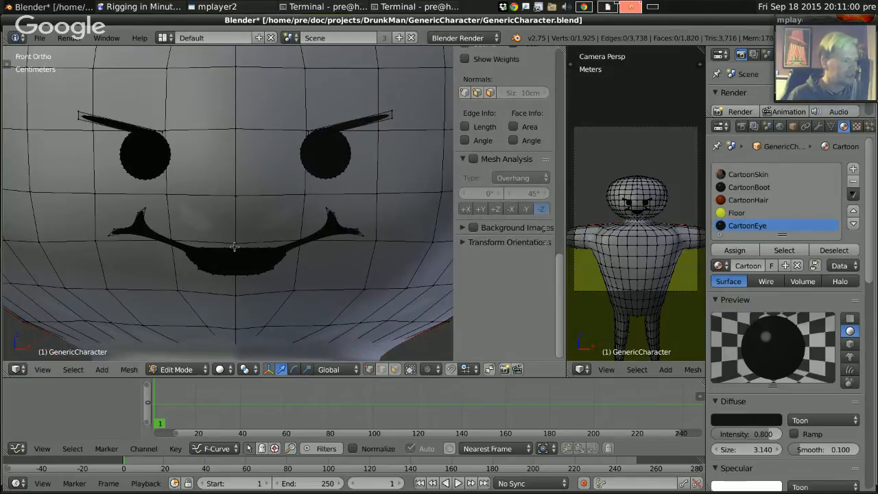
pyautogui.rightClick(194, 264)
pyautogui.scroll(3, 199, 264)
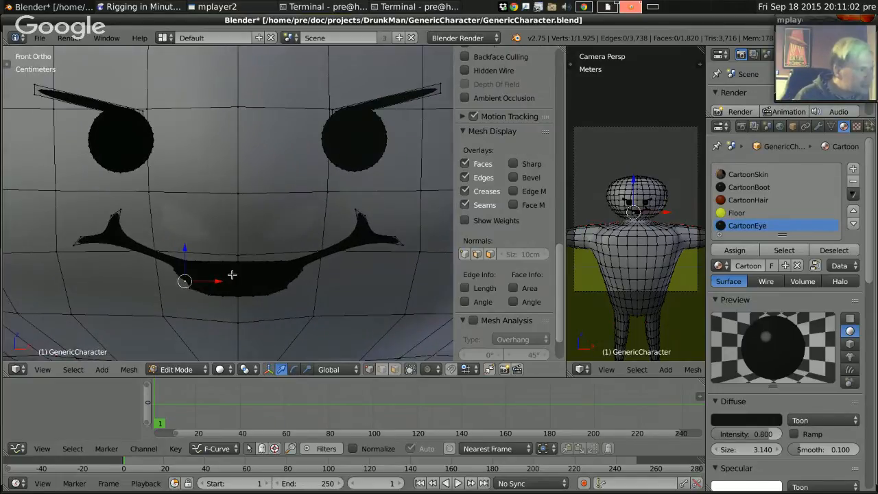
pyautogui.press('g')
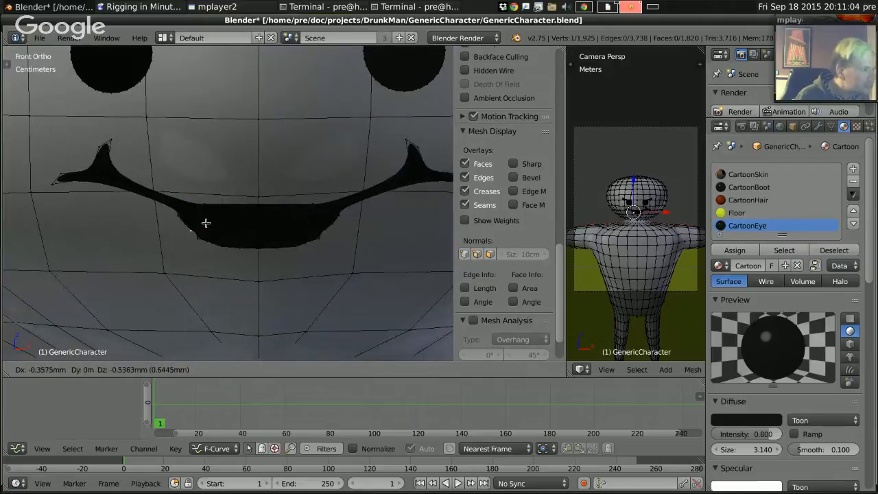
pyautogui.rightClick(206, 224)
pyautogui.press('a')
pyautogui.press('a')
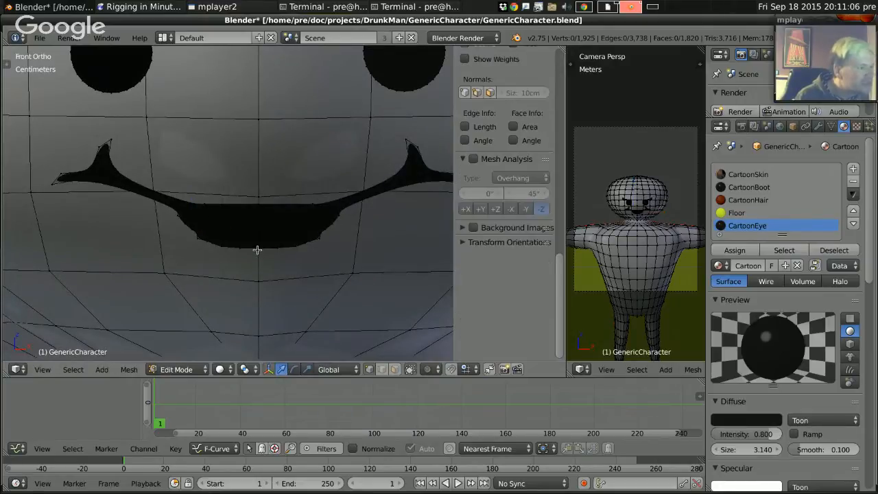
pyautogui.scroll(1, 257, 251)
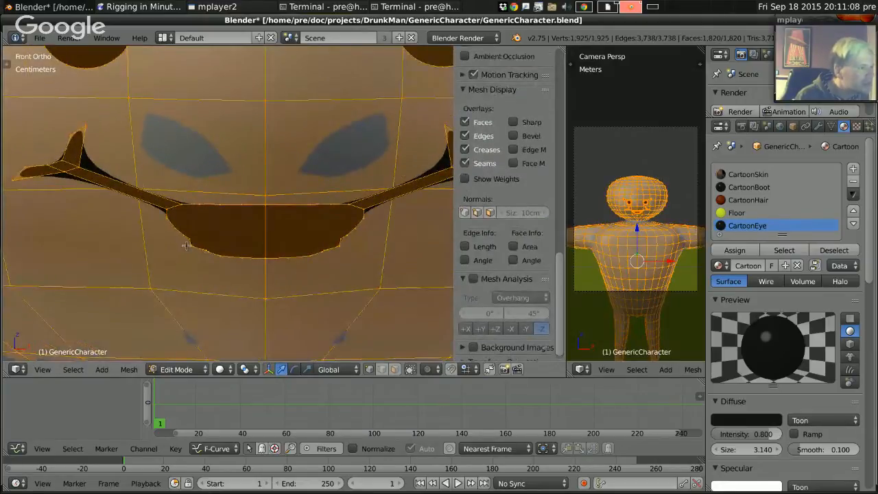
pyautogui.rightClick(192, 245)
pyautogui.press('g')
pyautogui.rightClick(216, 242)
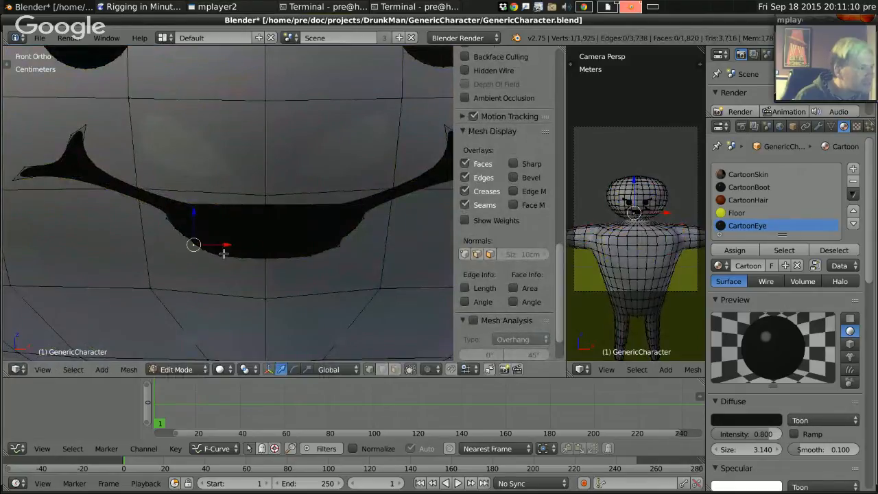
pyautogui.rightClick(338, 246)
pyautogui.press('g')
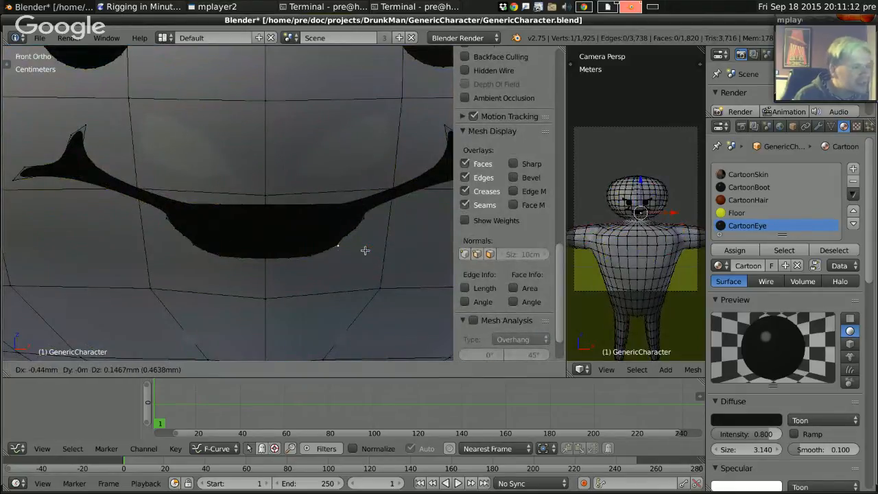
pyautogui.rightClick(365, 251)
pyautogui.rightClick(365, 217)
pyautogui.press('g')
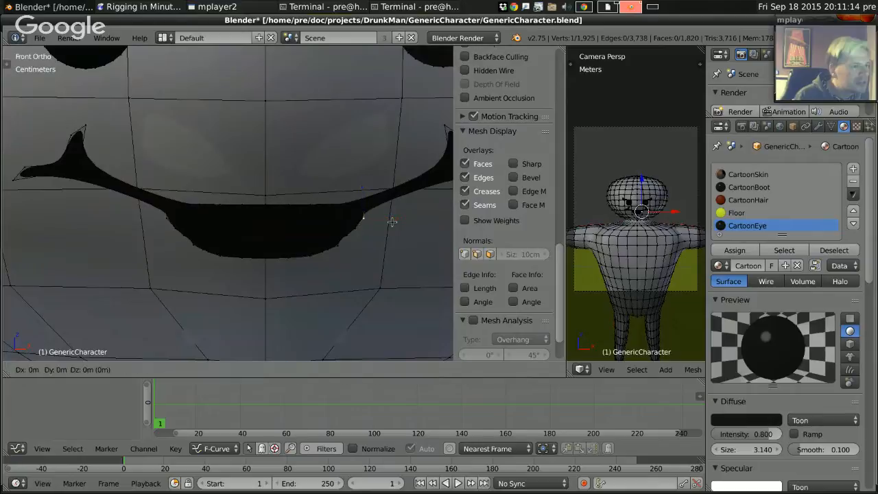
pyautogui.click(384, 219)
pyautogui.scroll(-4, 245, 168)
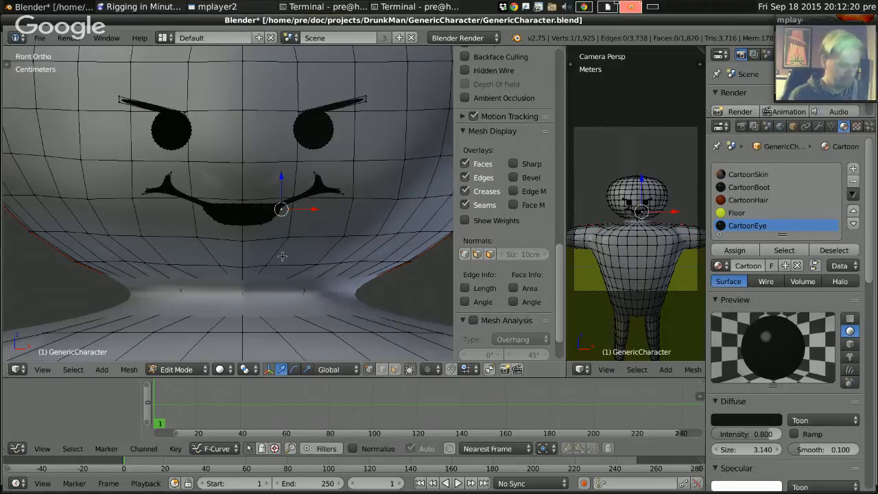
# Collapse the vertex groups, switch the character to Object Mode, and add a basis shape key plus a second shape key.
pyautogui.click(831, 127)
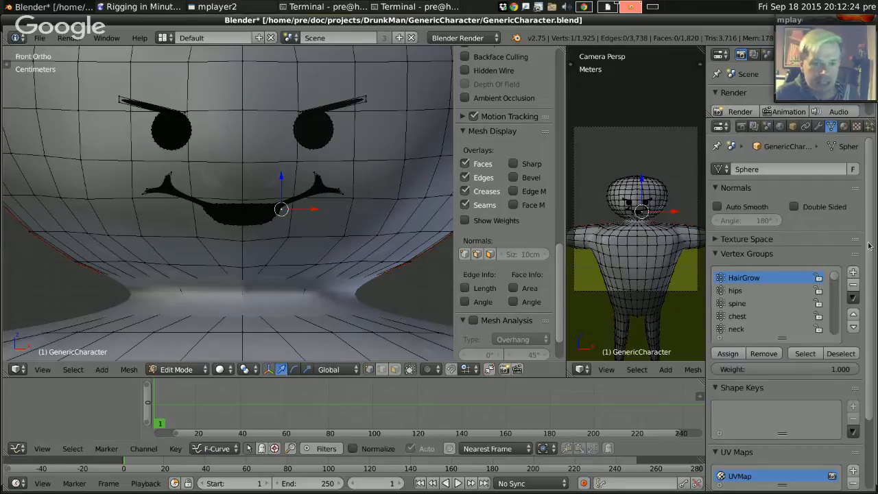
pyautogui.scroll(-3, 869, 245)
pyautogui.click(738, 171)
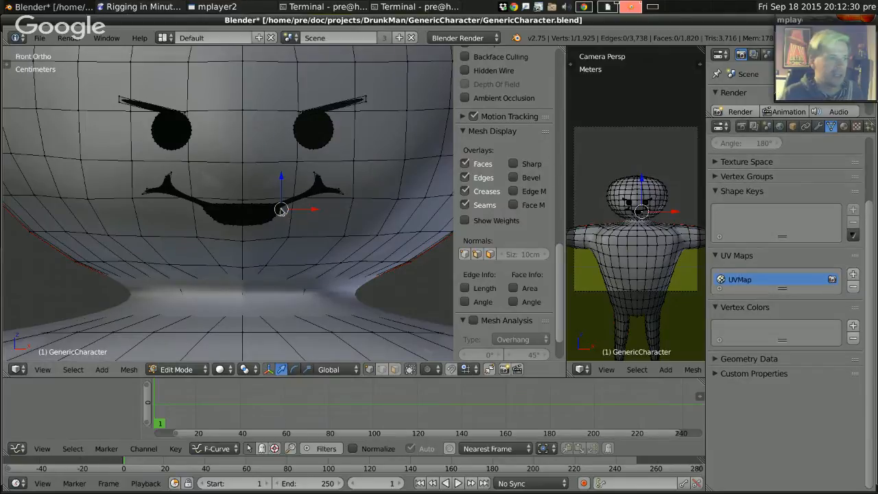
pyautogui.press('Tab')
pyautogui.click(854, 212)
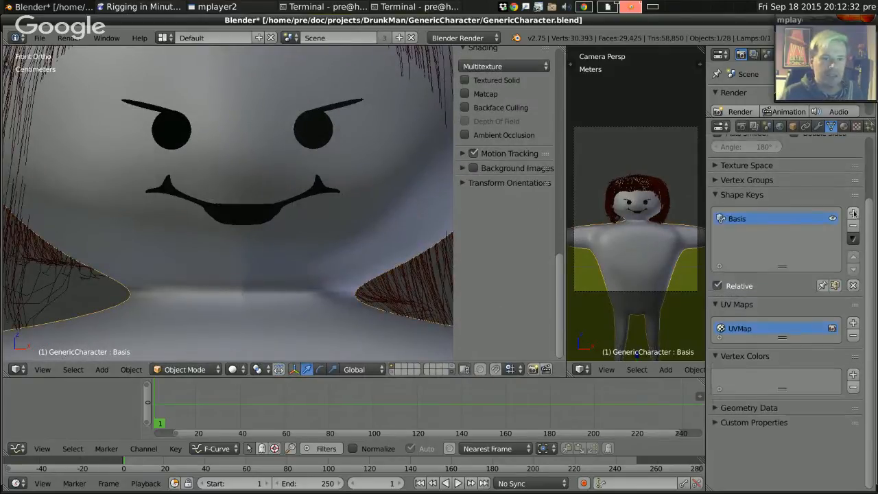
pyautogui.click(853, 214)
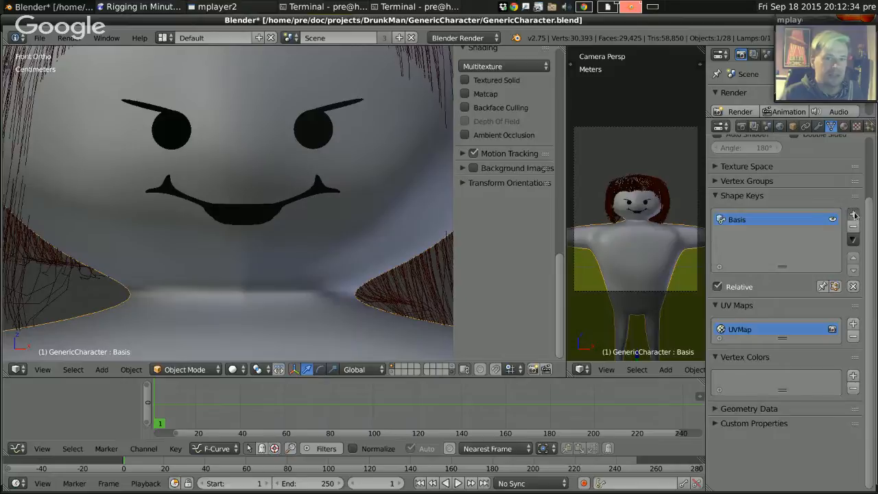
# Activate the Basis shape key, enter Edit Mode, and move the outermost left vertex of the lower lip slightly inward.
pyautogui.click(741, 223)
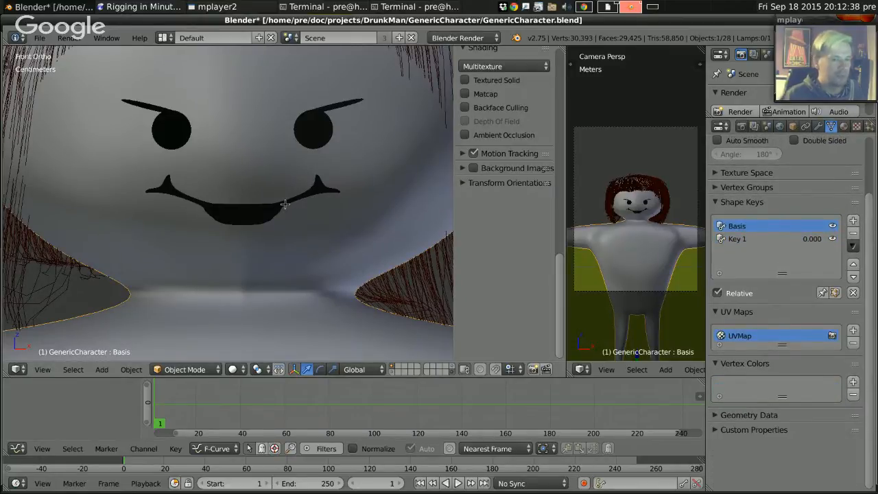
pyautogui.press('Tab')
pyautogui.scroll(2, 273, 217)
pyautogui.scroll(2, 288, 225)
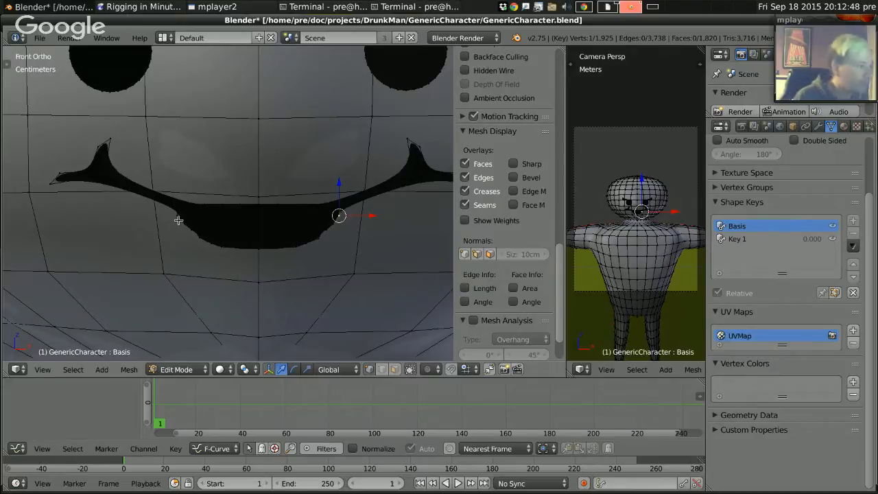
pyautogui.scroll(3, 245, 241)
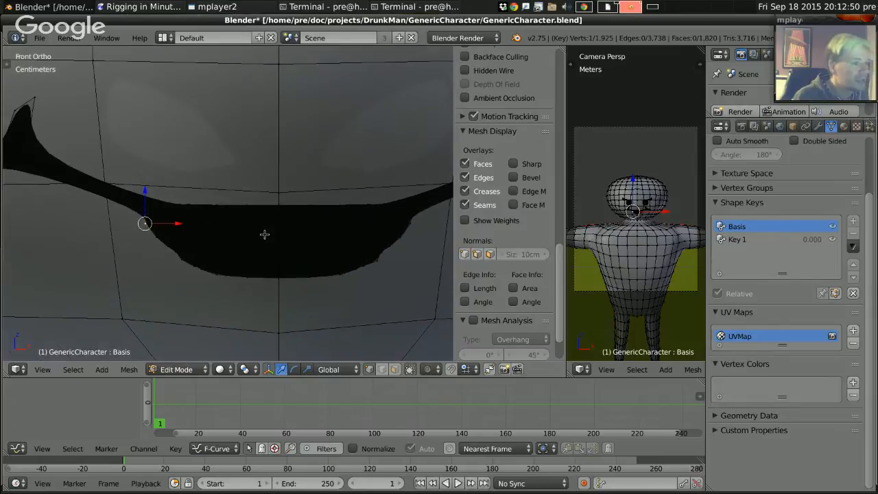
pyautogui.press('g')
pyautogui.click(133, 230)
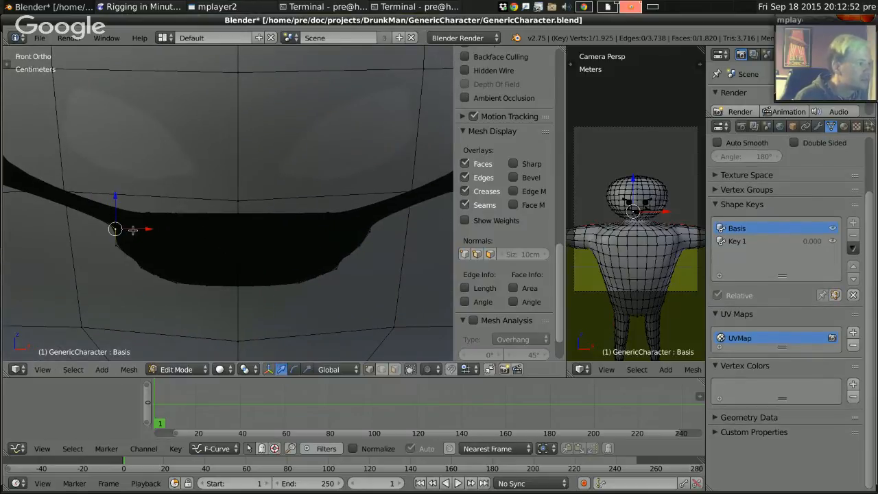
# Move the next four vertices down the lower lip's left side inward and up, one by one, to start a shallower curve.
pyautogui.rightClick(116, 245)
pyautogui.press('g')
pyautogui.click(133, 235)
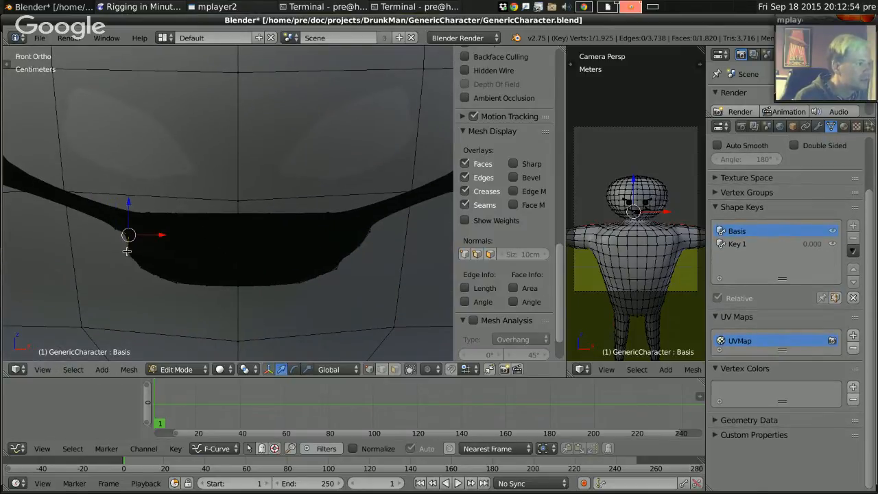
pyautogui.rightClick(128, 253)
pyautogui.press('g')
pyautogui.click(145, 242)
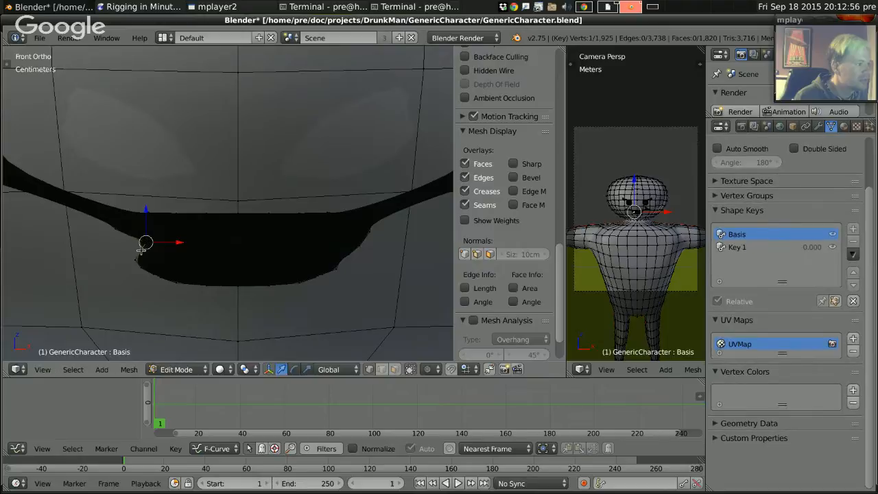
pyautogui.rightClick(134, 258)
pyautogui.press('g')
pyautogui.click(154, 246)
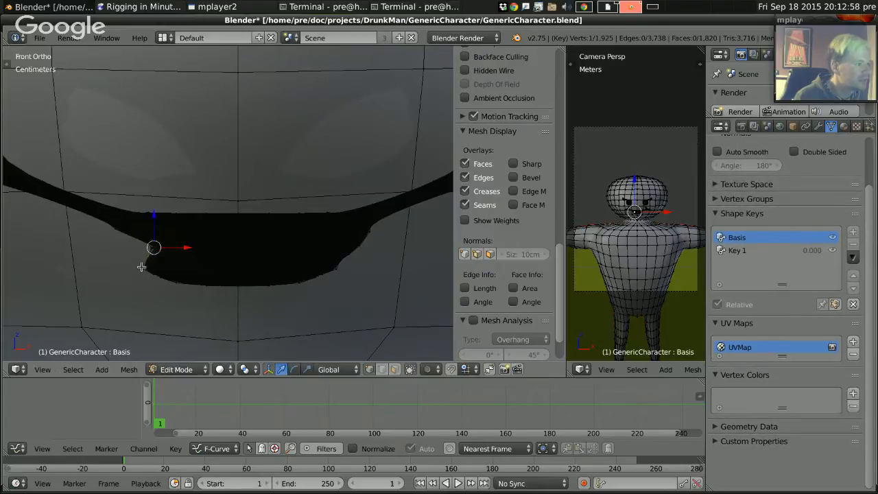
pyautogui.rightClick(142, 267)
pyautogui.press('g')
pyautogui.click(161, 249)
# Raise the three vertices around the lower lip's lower-left bend, shifting each toward the centre to continue the shallow curve.
pyautogui.rightClick(158, 273)
pyautogui.press('g')
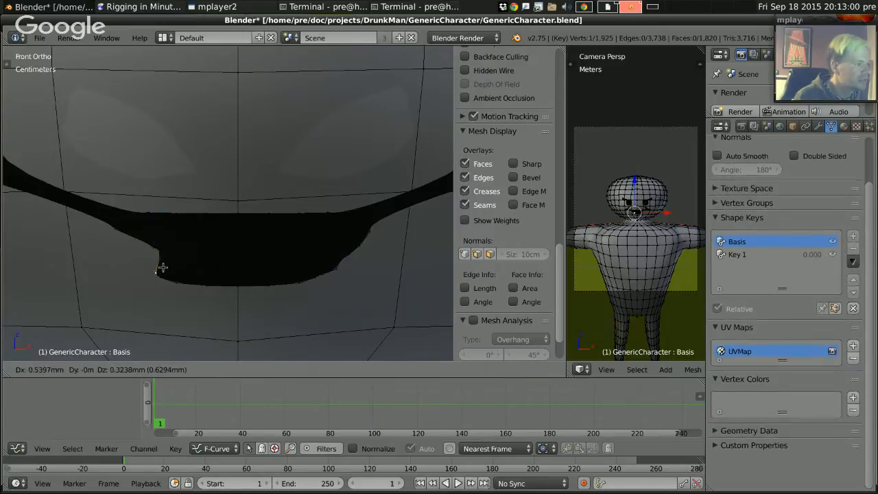
pyautogui.click(172, 254)
pyautogui.rightClick(157, 274)
pyautogui.press('g')
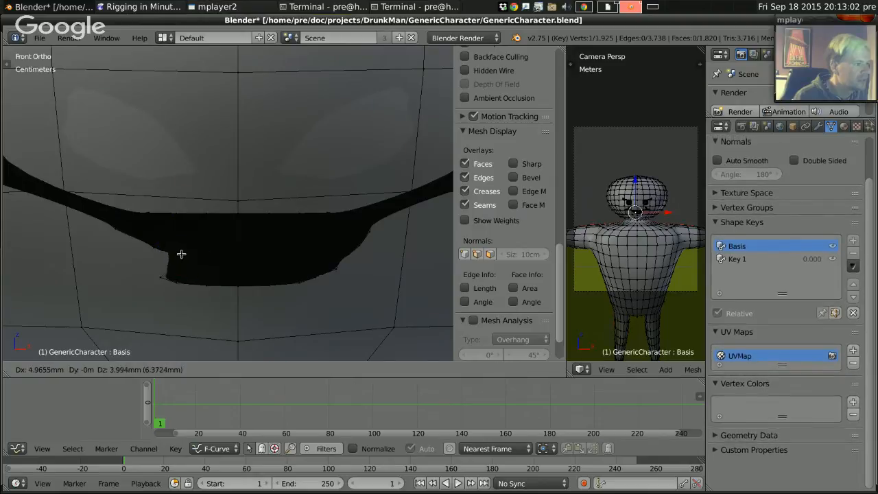
pyautogui.click(180, 255)
pyautogui.rightClick(163, 277)
pyautogui.press('g')
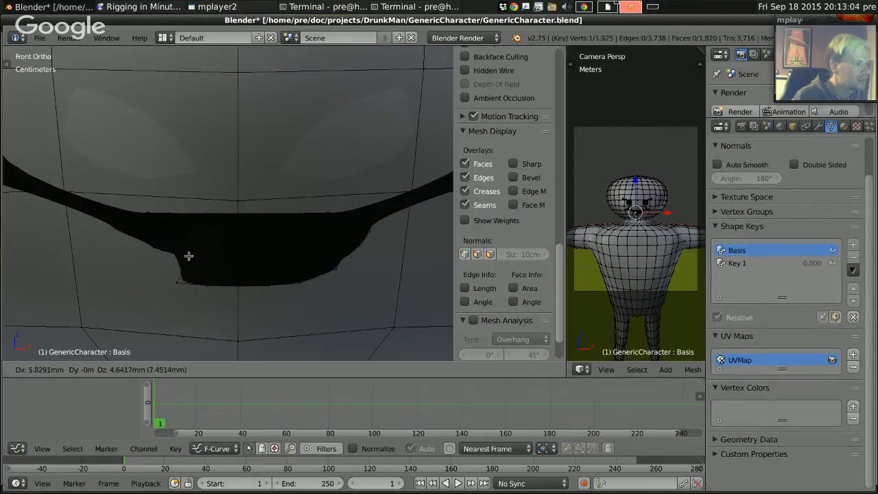
pyautogui.click(185, 257)
# Show the mesh in wireframe and raise the lower lip's vertices just left of centre and on the centre line.
pyautogui.press('z')
pyautogui.rightClick(178, 283)
pyautogui.press('g')
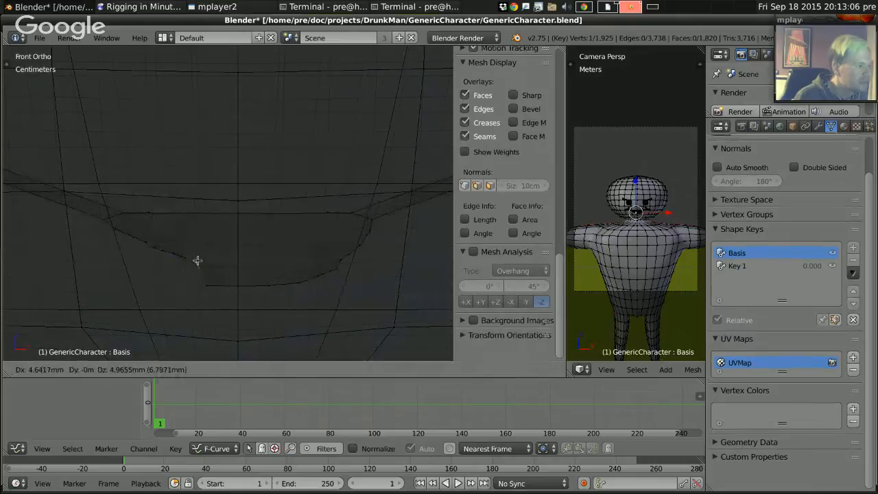
pyautogui.click(198, 260)
pyautogui.rightClick(205, 284)
pyautogui.press('g')
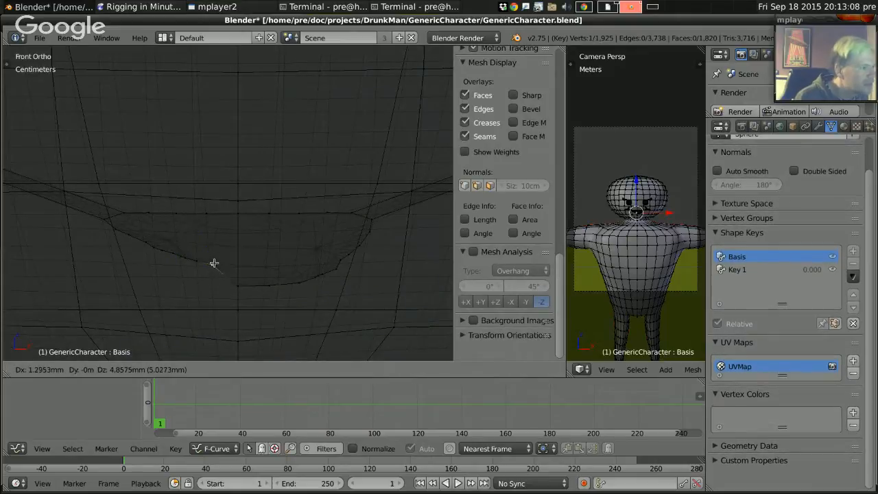
pyautogui.click(214, 262)
pyautogui.rightClick(239, 285)
pyautogui.press('g')
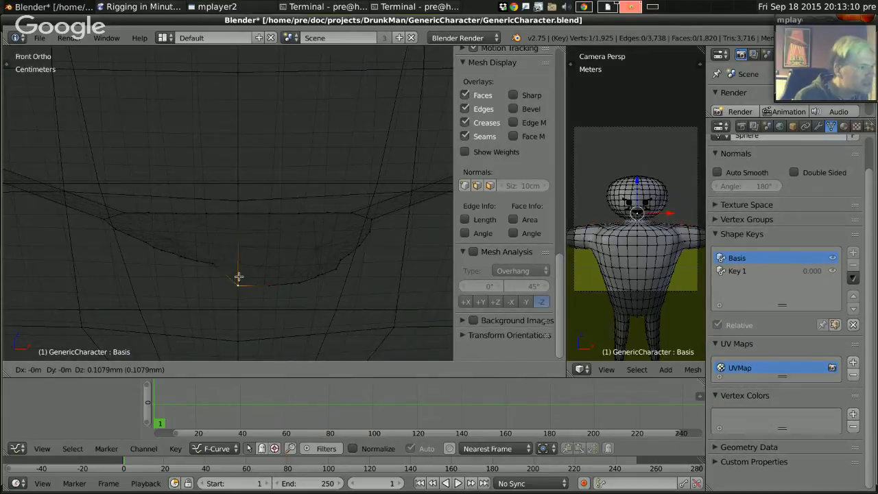
pyautogui.click(242, 266)
# Raise the four lower-lip vertices right of the centre line to mirror the shallow curve of the left half.
pyautogui.rightClick(269, 284)
pyautogui.press('g')
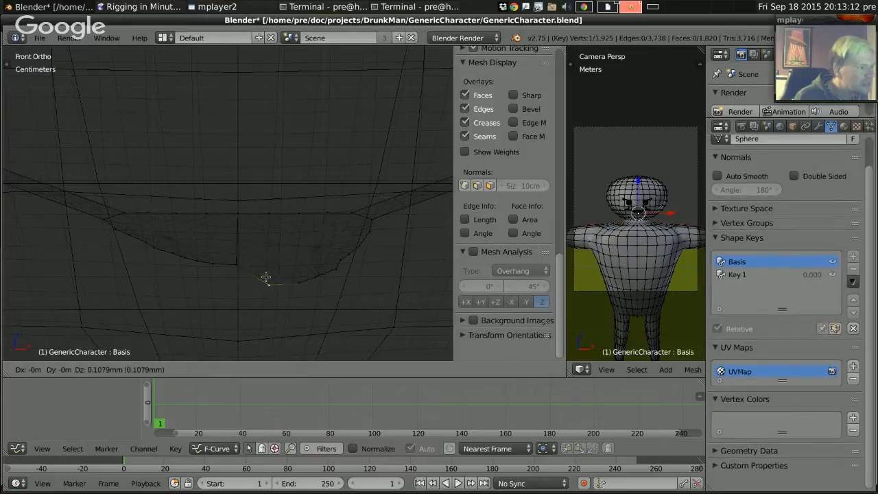
pyautogui.click(261, 265)
pyautogui.rightClick(300, 281)
pyautogui.press('g')
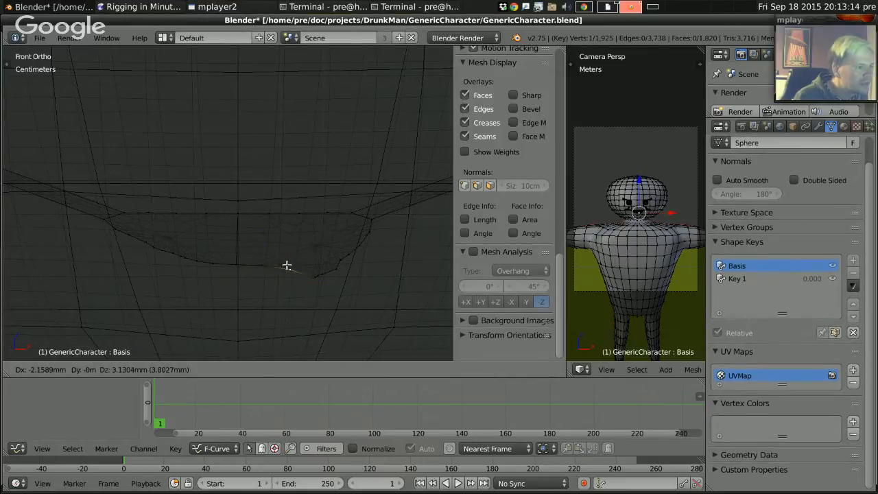
pyautogui.click(285, 262)
pyautogui.rightClick(315, 275)
pyautogui.press('g')
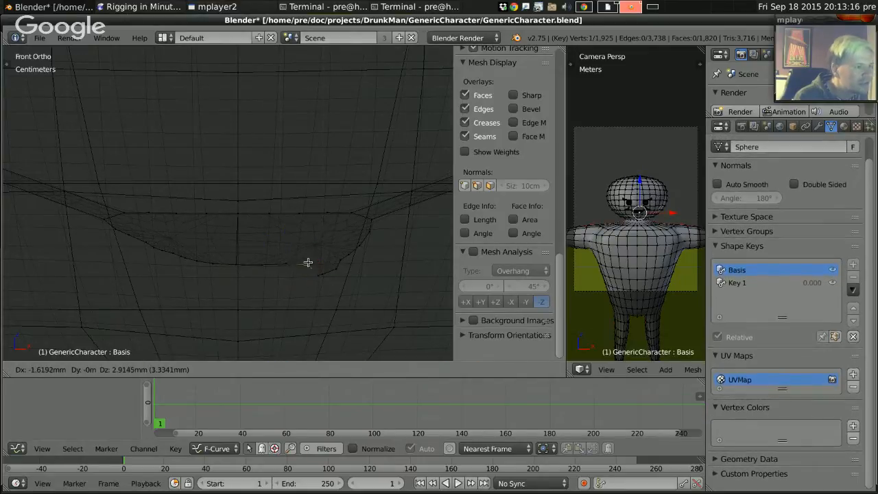
pyautogui.click(307, 263)
pyautogui.rightClick(316, 273)
pyautogui.press('g')
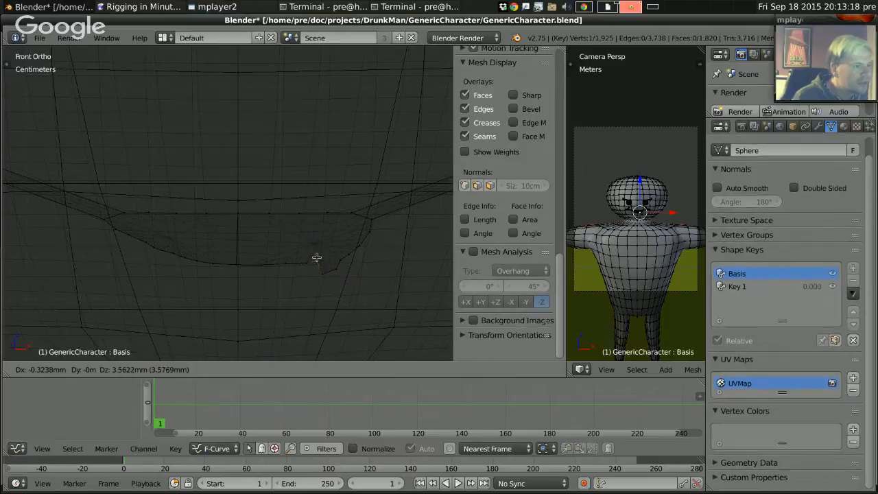
pyautogui.click(319, 262)
# Move the remaining vertices near the lower lip's right bend upward to complete the curve, and check it in solid shading.
pyautogui.rightClick(321, 269)
pyautogui.press('g')
pyautogui.click(329, 258)
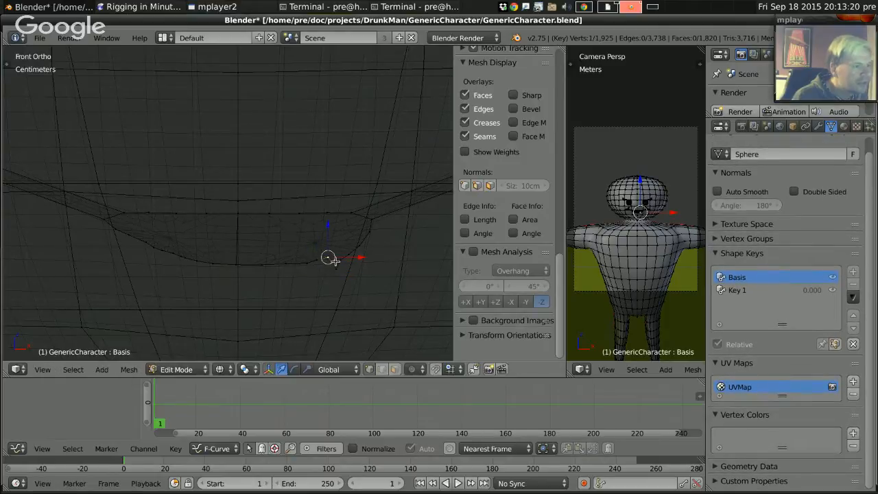
pyautogui.rightClick(336, 269)
pyautogui.press('g')
pyautogui.click(337, 256)
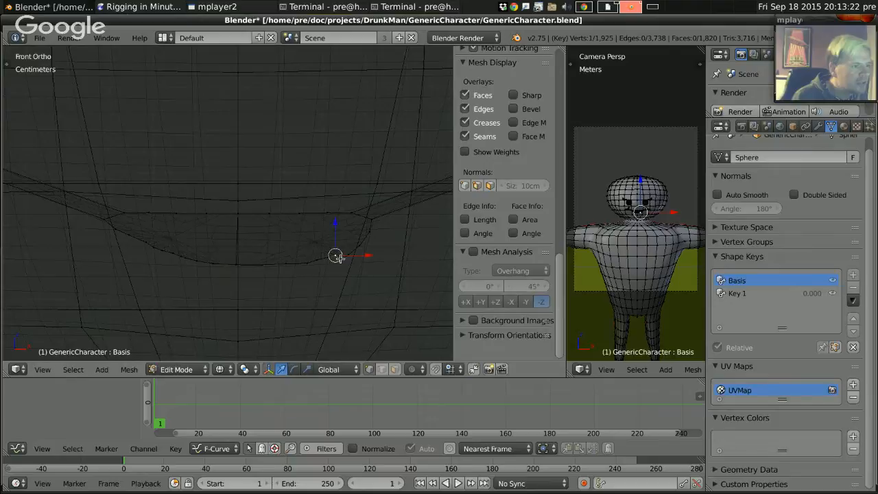
pyautogui.press('g')
pyautogui.click(342, 249)
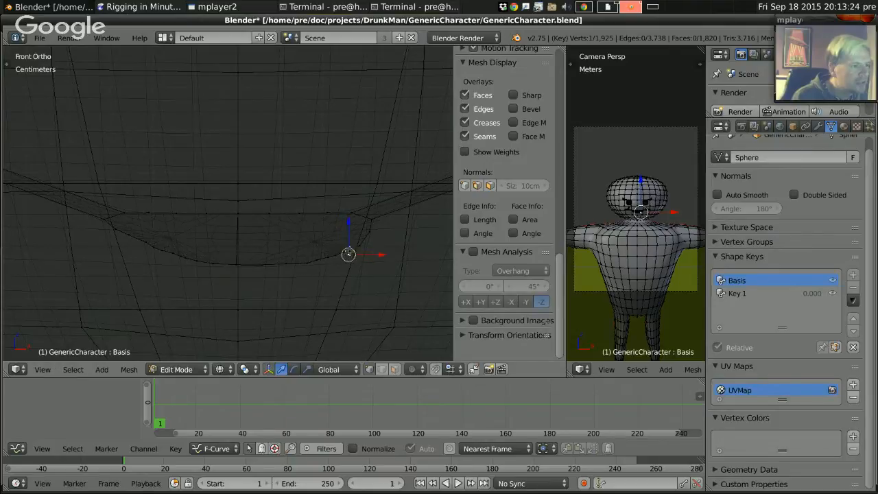
pyautogui.press('g')
pyautogui.click(351, 246)
pyautogui.press('z')
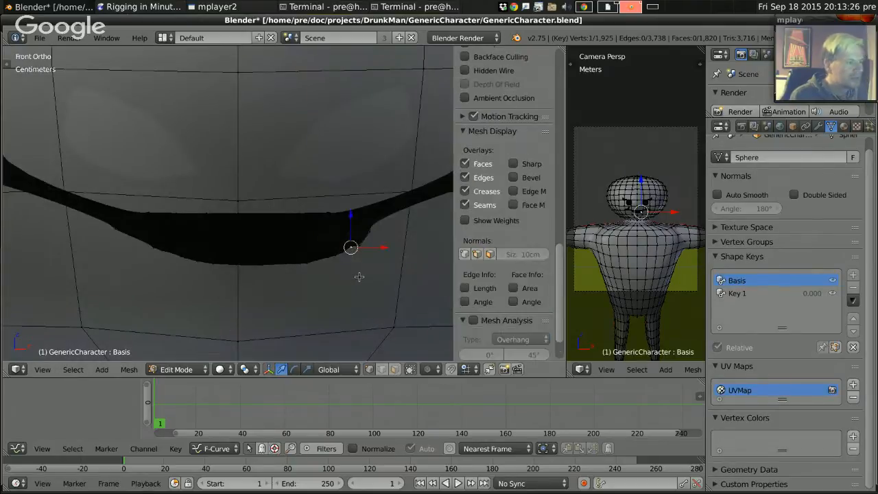
# Box-select the whole lower-lip line in wireframe, scale it to about 0.40 along Z, and move it up about 4.9 mm.
pyautogui.press('z')
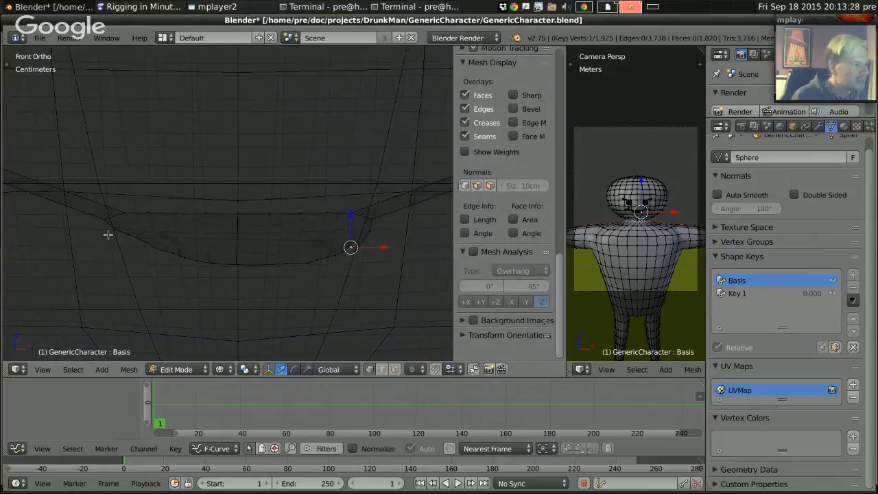
pyautogui.press('b')
pyautogui.moveTo(100, 226); pyautogui.dragTo(391, 267)
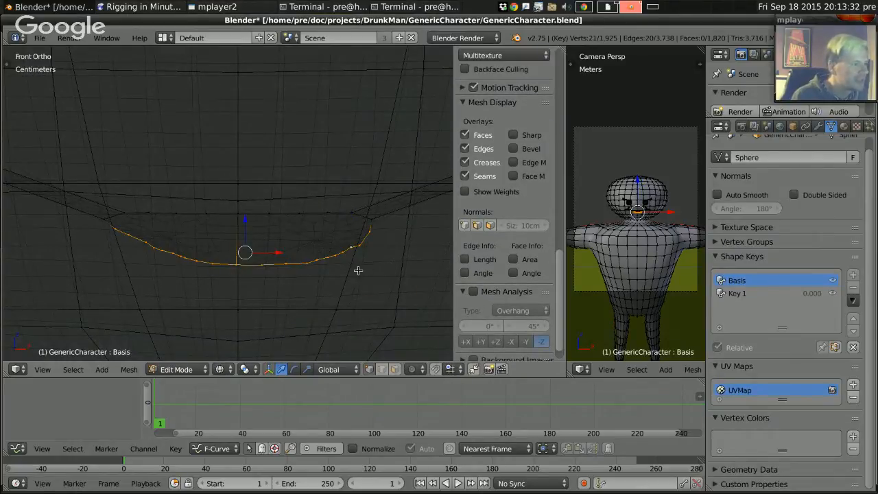
pyautogui.press('s')
pyautogui.press('z')
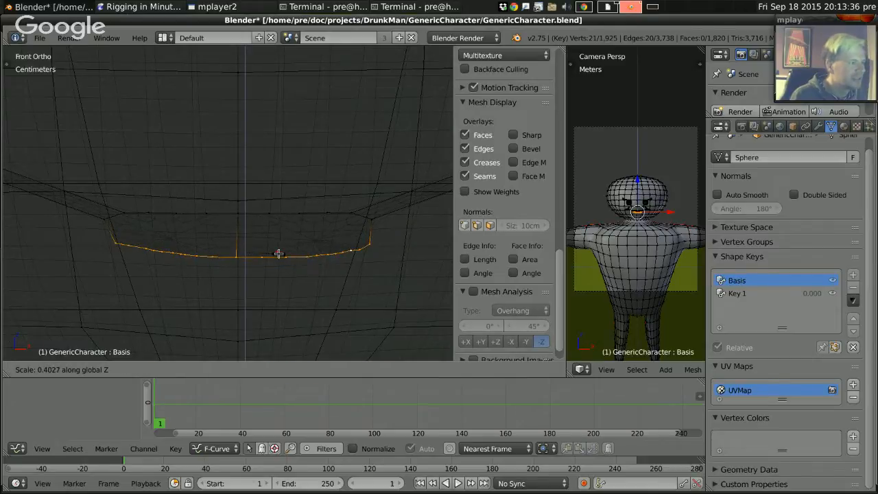
pyautogui.press('g')
pyautogui.press('z')
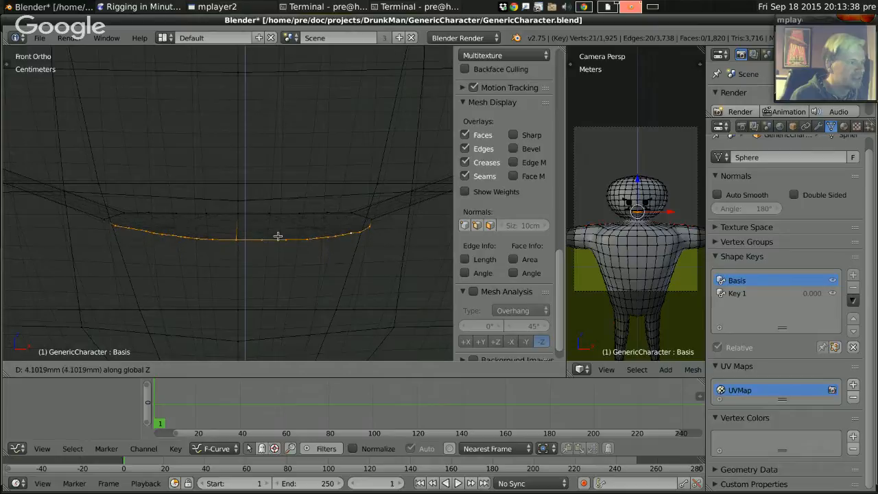
pyautogui.click(278, 233)
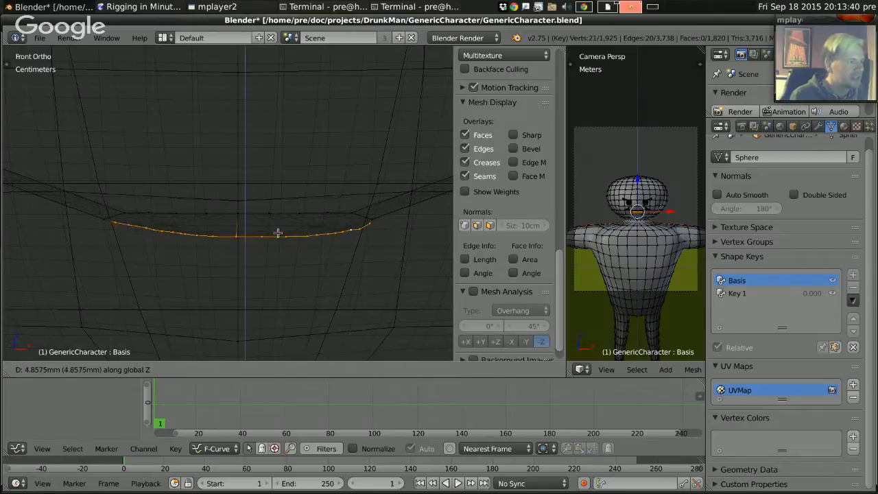
# Return to solid shading and Object Mode to examine the narrowed mouth on the whole face.
pyautogui.press('z')
pyautogui.scroll(-4, 272, 222)
pyautogui.scroll(-3, 272, 222)
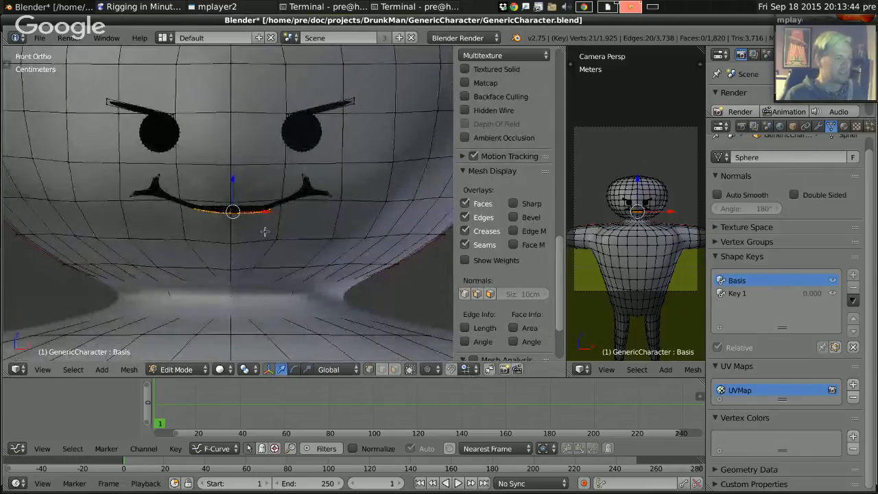
pyautogui.press('z')
pyautogui.press('z')
pyautogui.press('Tab')
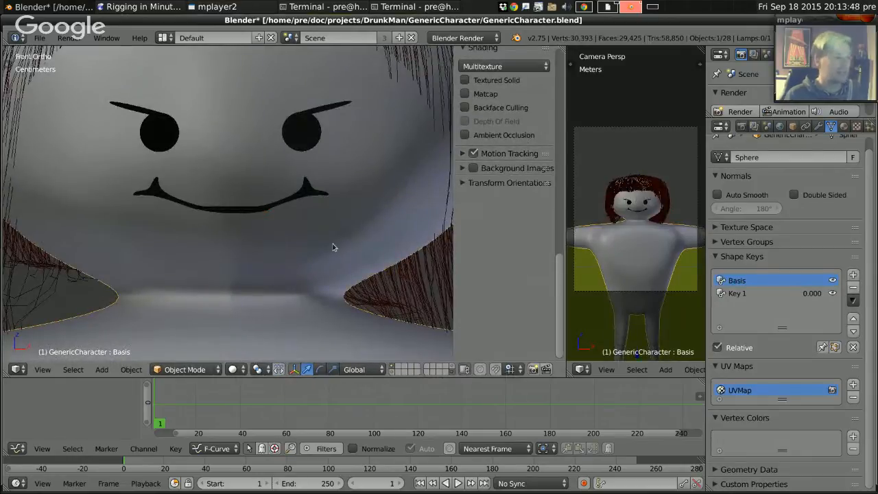
pyautogui.click(748, 295)
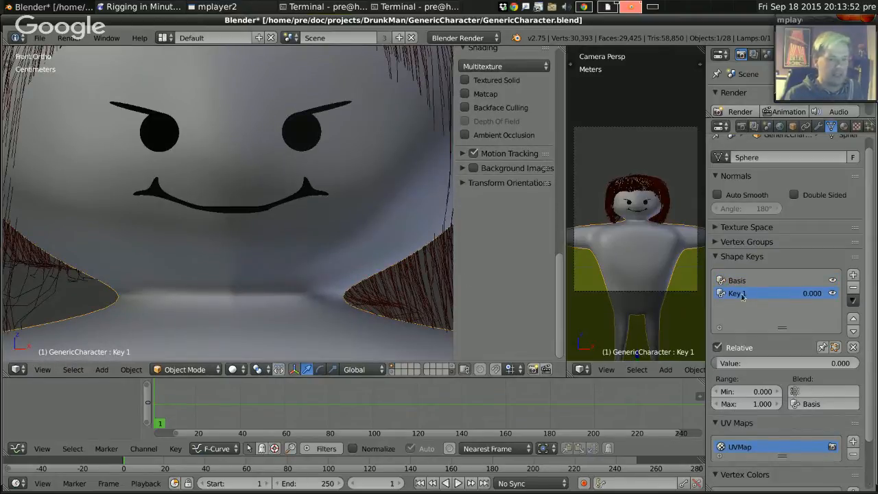
pyautogui.doubleClick(742, 295)
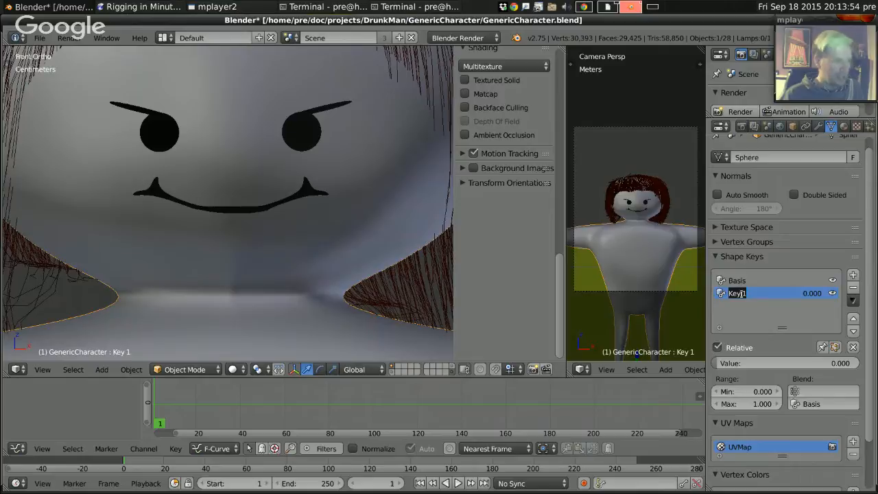
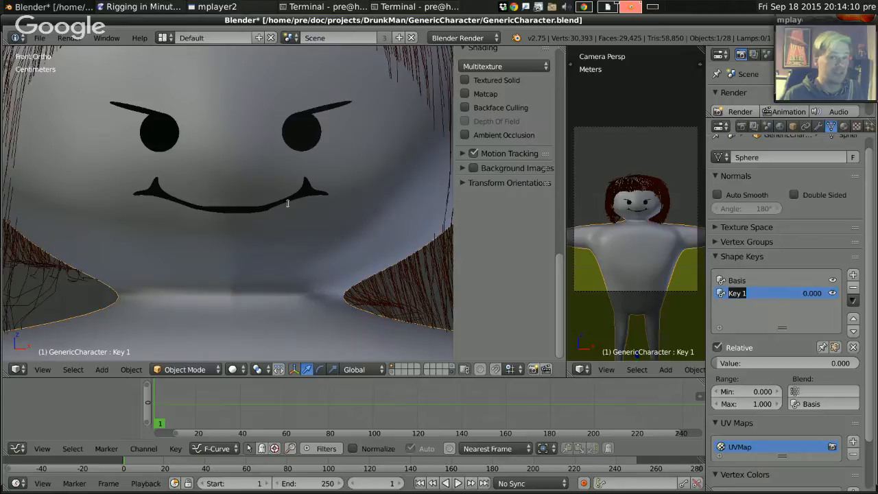
pyautogui.click(733, 277)
pyautogui.click(736, 280)
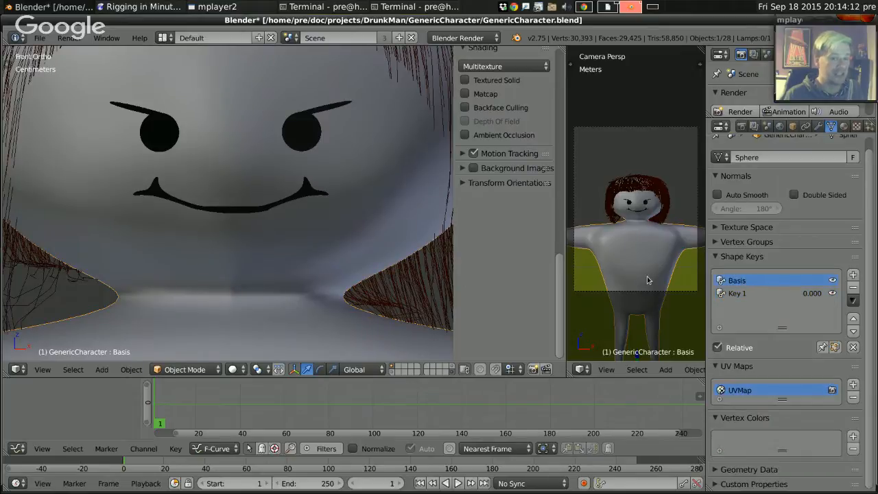
# In Edit Mode with wireframe shading, select the vertices of the mouth's forked left corner up to the bend of the lip.
pyautogui.press('Tab')
pyautogui.scroll(4, 212, 230)
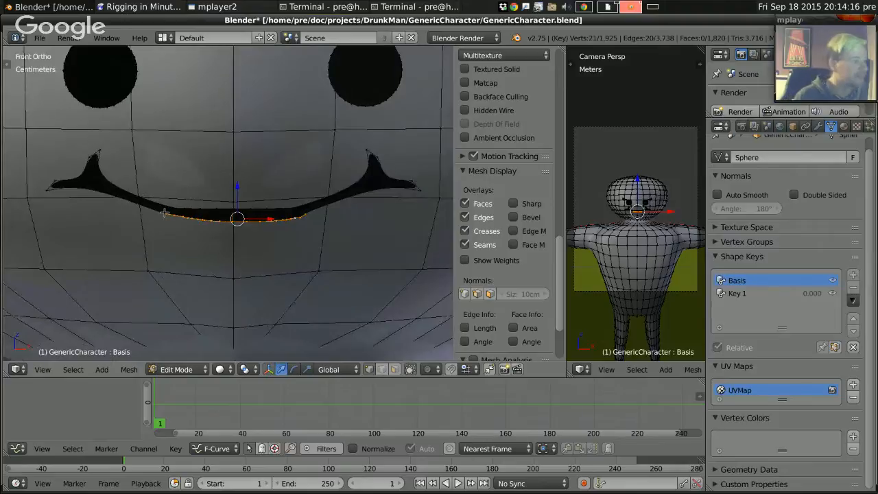
pyautogui.press('Tab')
pyautogui.press('Tab')
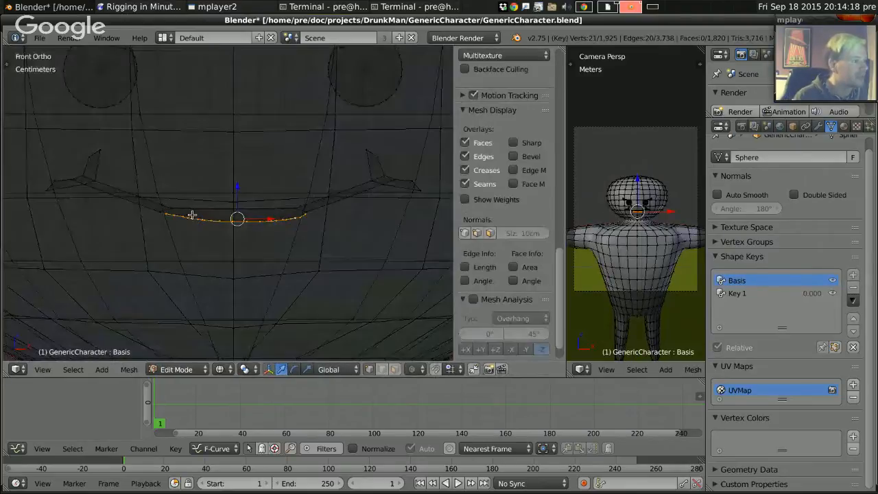
pyautogui.keyDown('shift'); pyautogui.moveTo(121, 212); pyautogui.dragTo(120, 205, button='middle'); pyautogui.keyUp('shift')
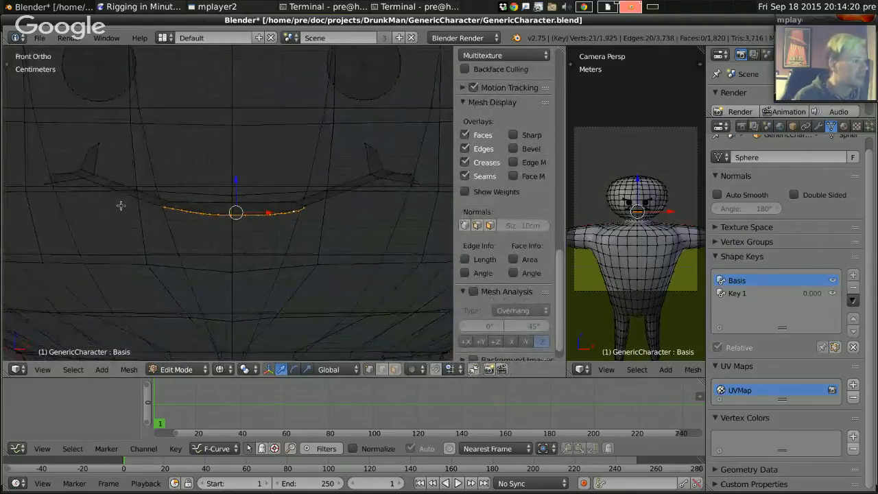
pyautogui.rightClick(51, 173)
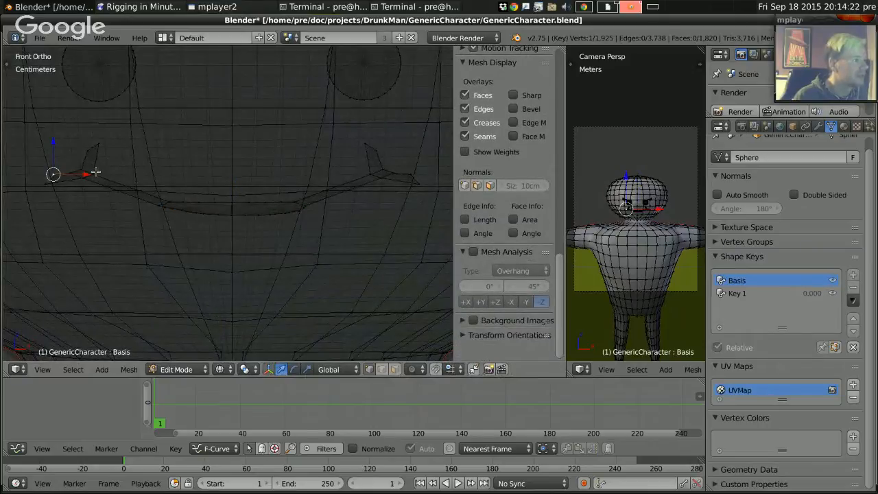
pyautogui.keyDown('shift'); pyautogui.rightClick(96, 172); pyautogui.keyUp('shift')
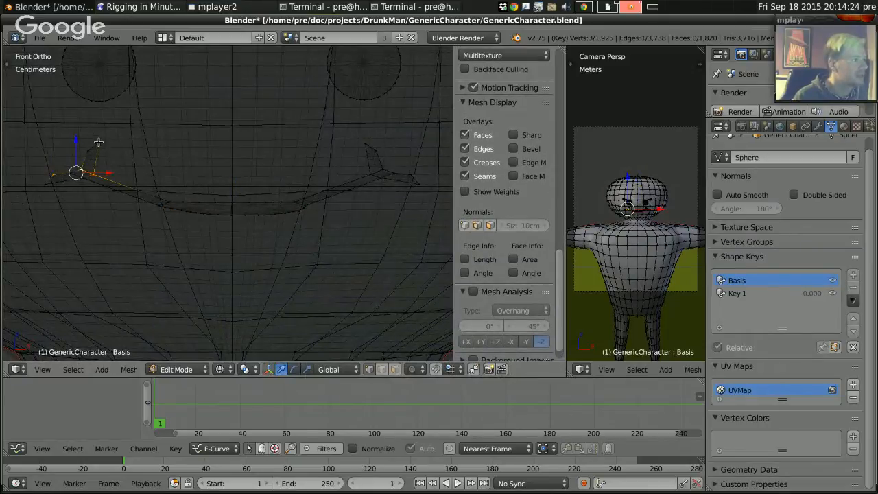
pyautogui.keyDown('shift'); pyautogui.rightClick(98, 142); pyautogui.keyUp('shift')
pyautogui.hotkey('ctrl', 'l')
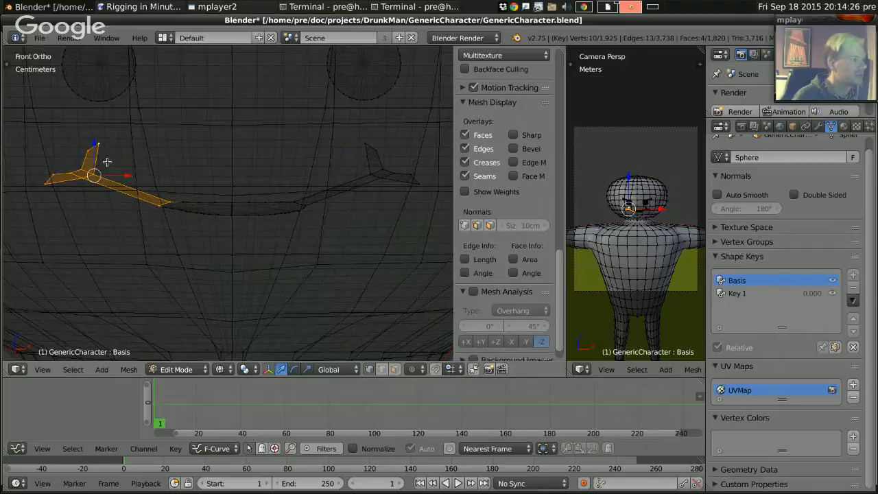
# Pivot around the 3D cursor placed just inside the mouth's left bend, and rotate the left corner downward until it lies nearly horizontal.
pyautogui.click(185, 207)
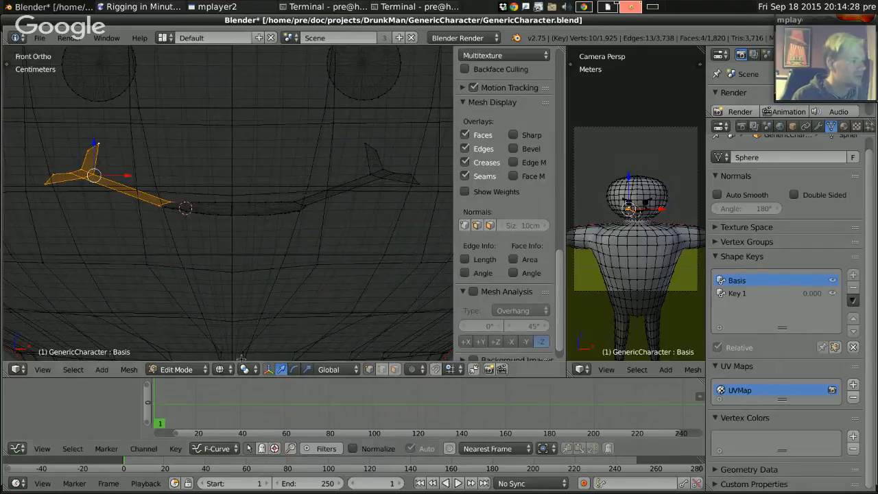
pyautogui.click(244, 369)
pyautogui.click(271, 339)
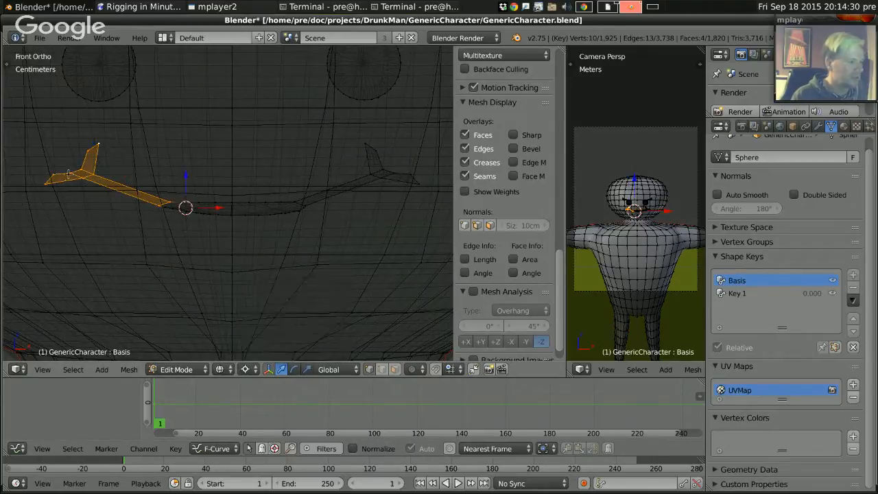
pyautogui.press('r')
pyautogui.press('Escape')
pyautogui.press('r')
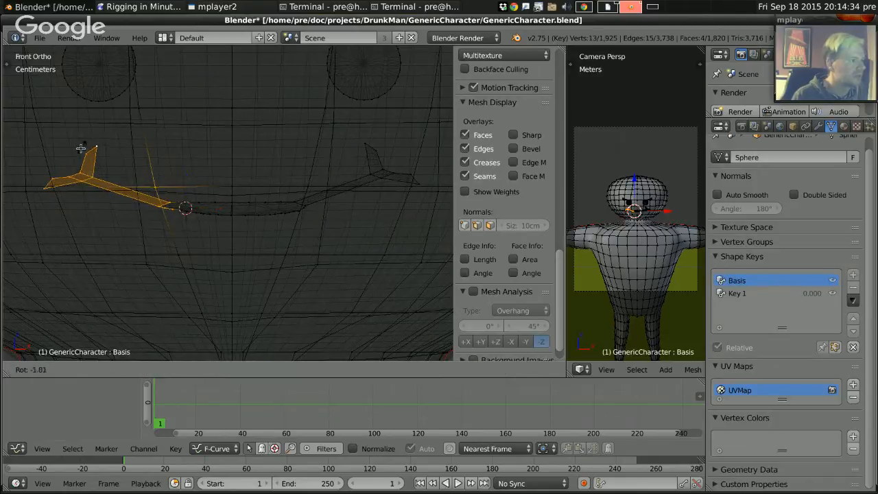
pyautogui.click(67, 170)
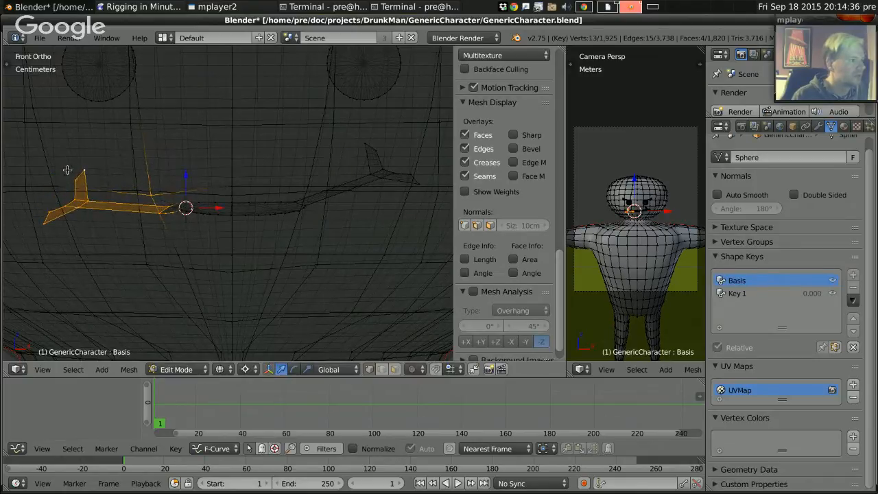
# Nudge the rotated left corner into line with the lip, fine-tune it along Z, and return to solid shading.
pyautogui.press('g')
pyautogui.click(78, 180)
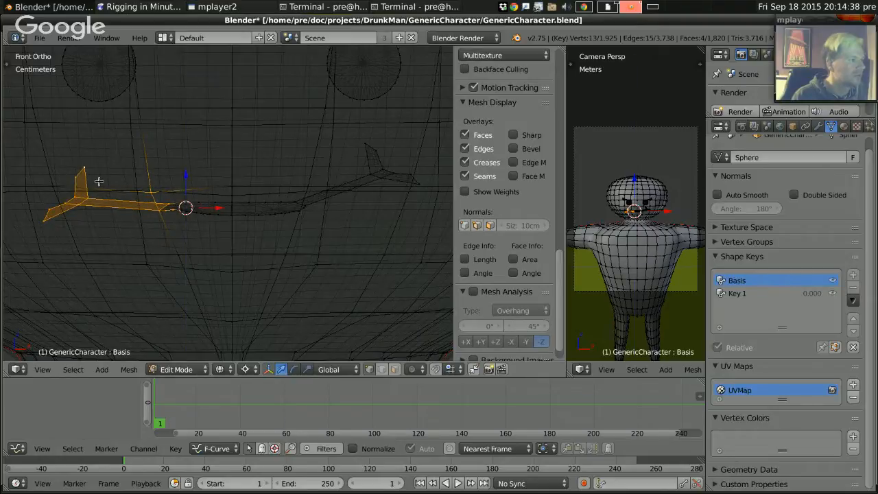
pyautogui.press('g')
pyautogui.click(75, 179)
pyautogui.press('g')
pyautogui.press('z')
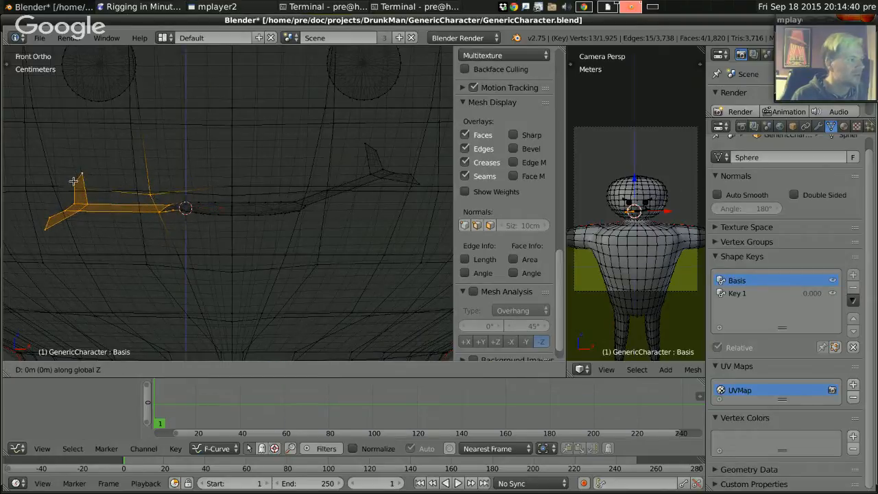
pyautogui.click(72, 178)
pyautogui.press('z')
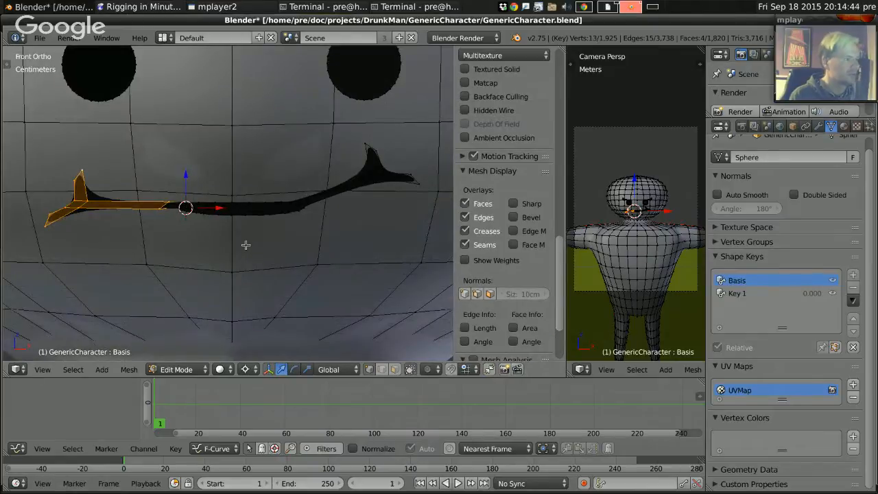
# Clear the selection and select the mouth's forked right corner together with the lower-lip vertices around the right bend.
pyautogui.press('a')
pyautogui.press('a')
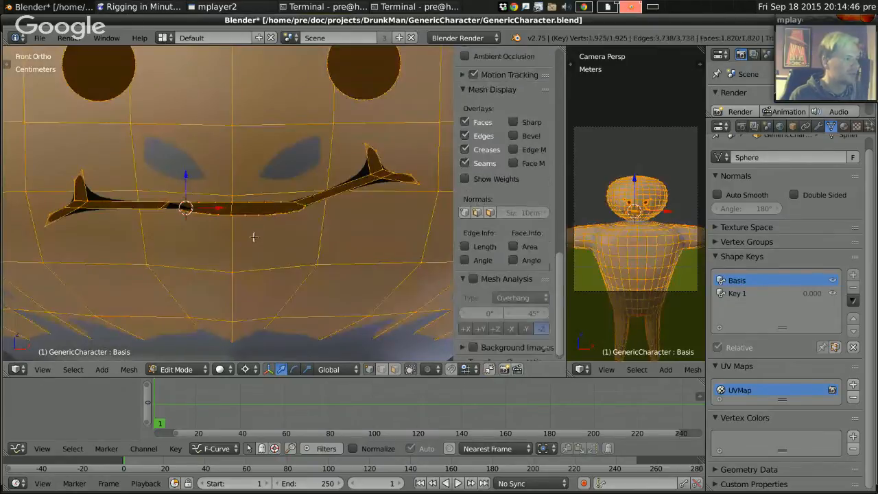
pyautogui.rightClick(310, 203)
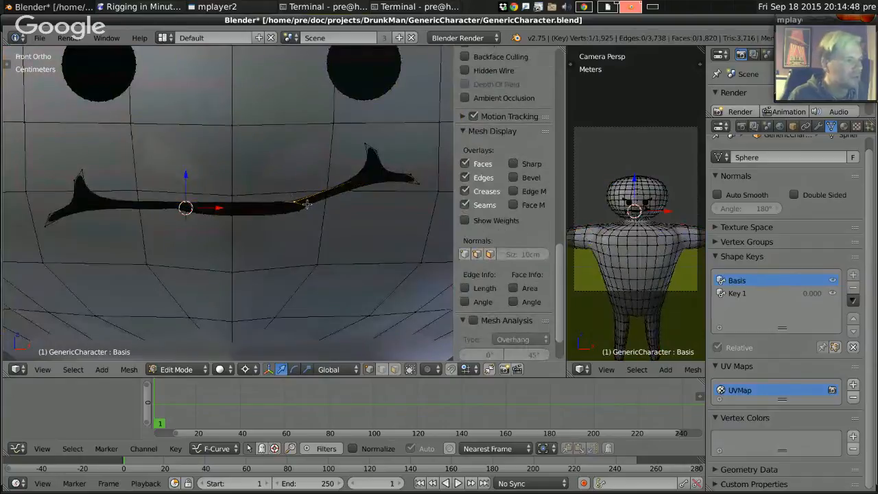
pyautogui.keyDown('shift'); pyautogui.rightClick(415, 176); pyautogui.keyUp('shift')
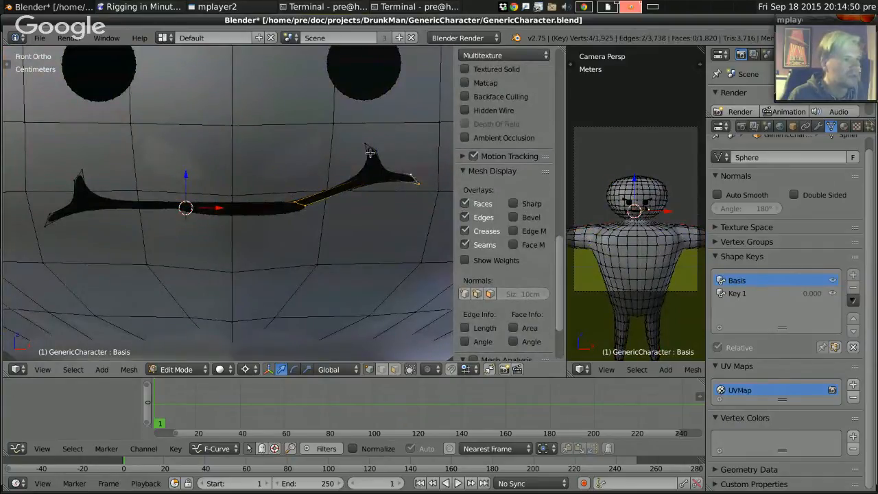
pyautogui.keyDown('shift'); pyautogui.rightClick(375, 150); pyautogui.keyUp('shift')
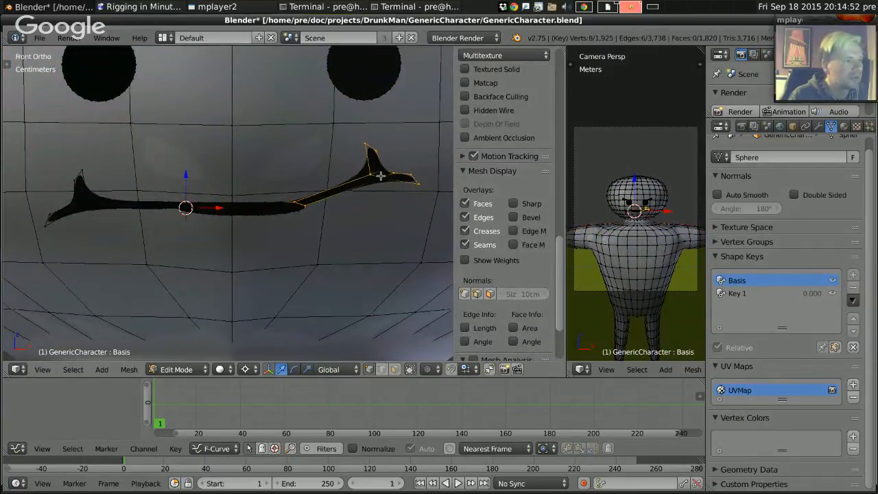
pyautogui.keyDown('shift'); pyautogui.rightClick(377, 174); pyautogui.keyUp('shift')
pyautogui.keyDown('shift'); pyautogui.rightClick(387, 171); pyautogui.keyUp('shift')
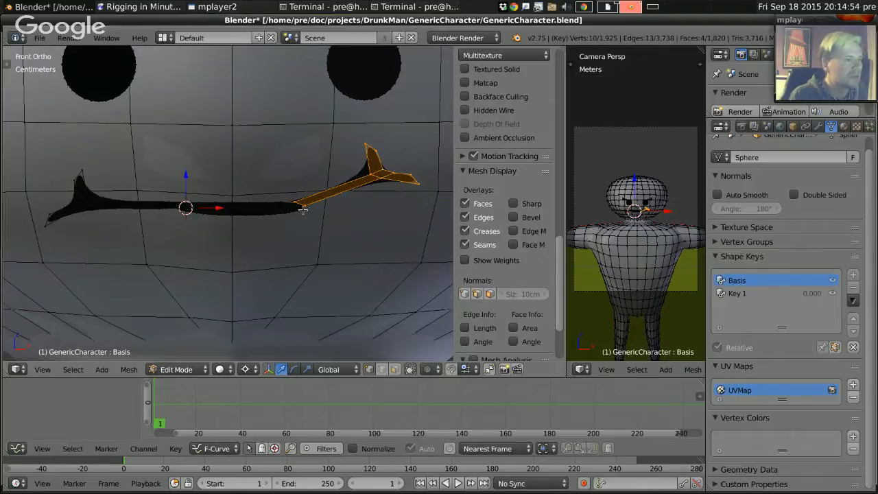
pyautogui.keyDown('shift'); pyautogui.rightClick(301, 210); pyautogui.keyUp('shift')
pyautogui.keyDown('shift'); pyautogui.rightClick(296, 212); pyautogui.keyUp('shift')
pyautogui.press('b')
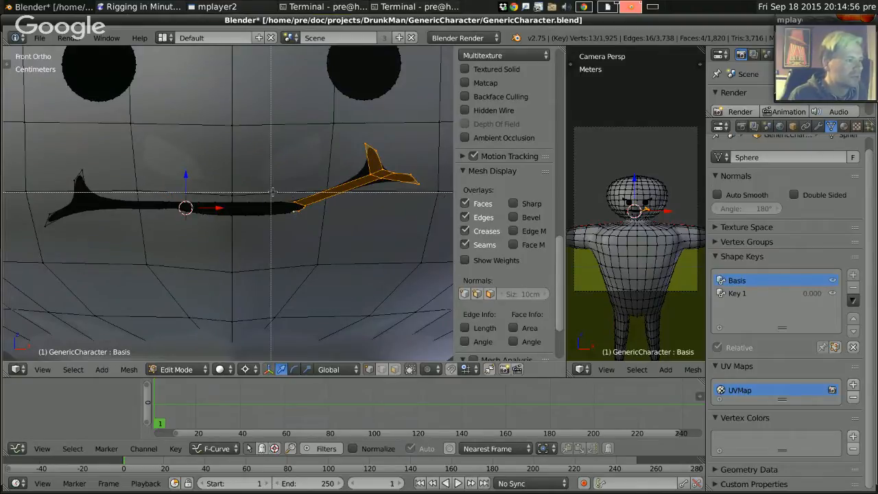
pyautogui.moveTo(277, 191); pyautogui.dragTo(349, 229)
# Place the 3D cursor just inside the mouth's right bend and rotate the right corner 11 degrees downward around it.
pyautogui.click(271, 209)
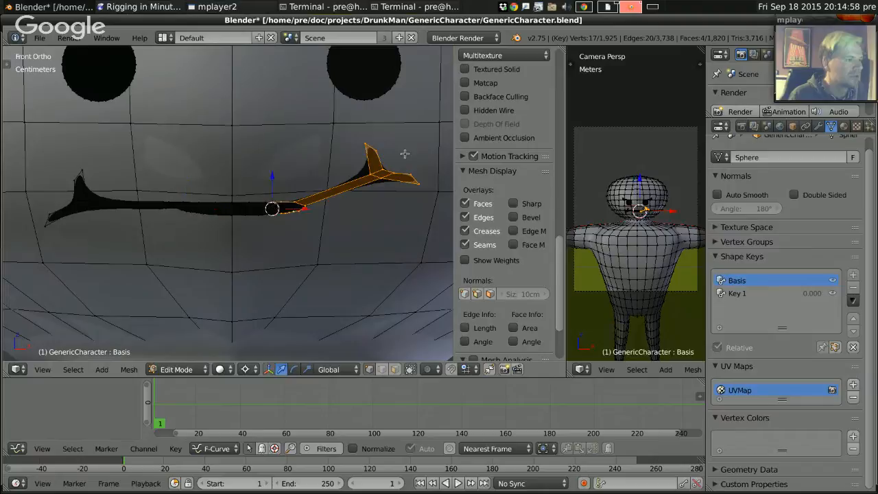
pyautogui.press('r')
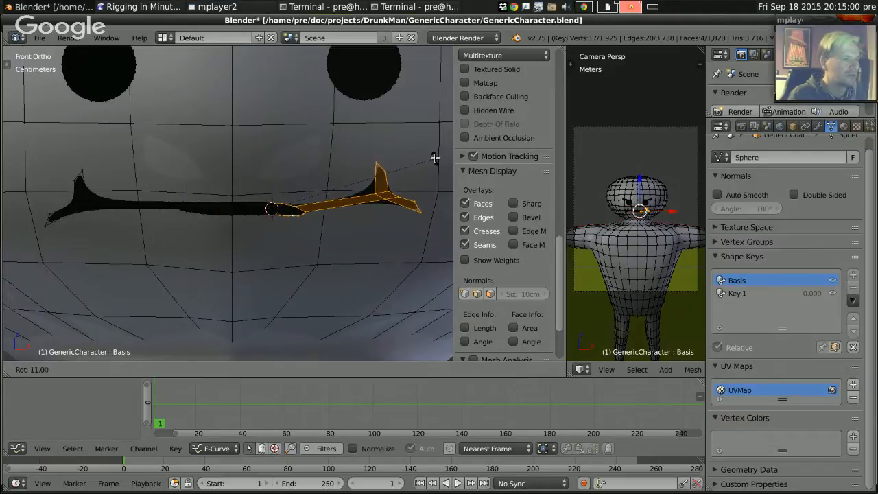
pyautogui.click(435, 158)
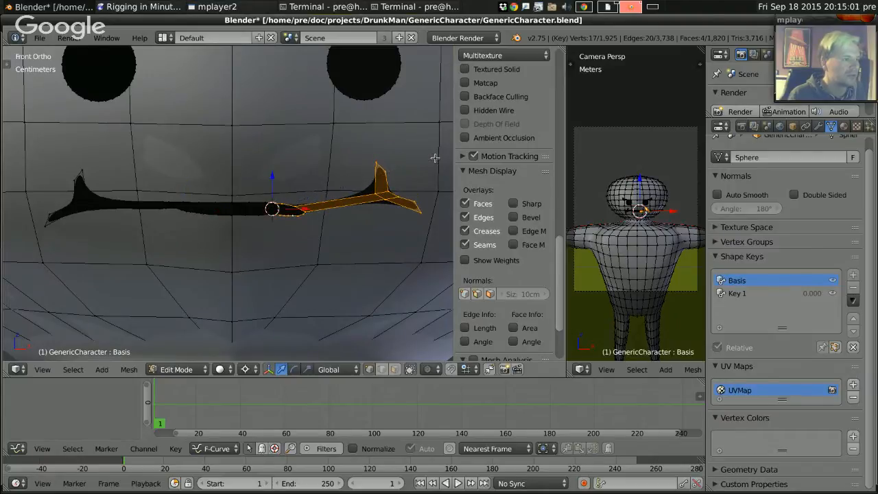
# Place the 3D cursor near the right fork, deselect the vertices around the bend, and rotate the fork further downward.
pyautogui.click(360, 206)
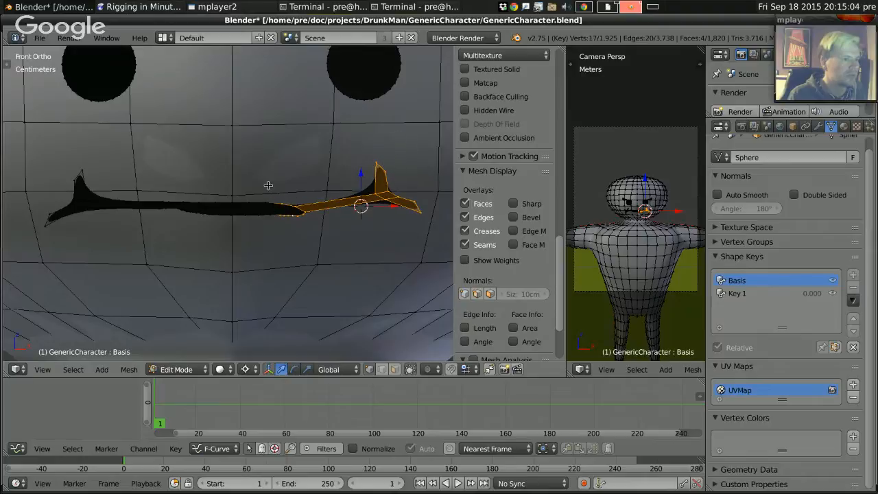
pyautogui.press('b')
pyautogui.moveTo(271, 191); pyautogui.dragTo(341, 244)
pyautogui.moveTo(341, 245); pyautogui.dragTo(341, 244, button='middle')
pyautogui.press('r')
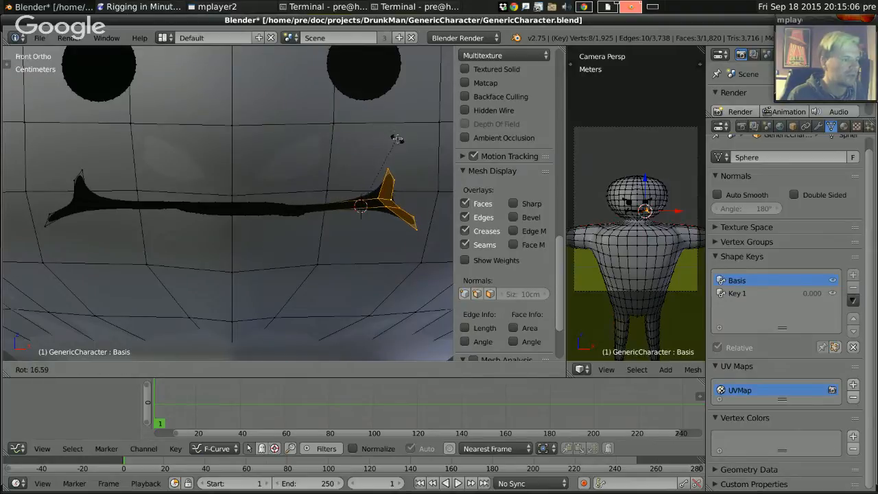
pyautogui.click(403, 144)
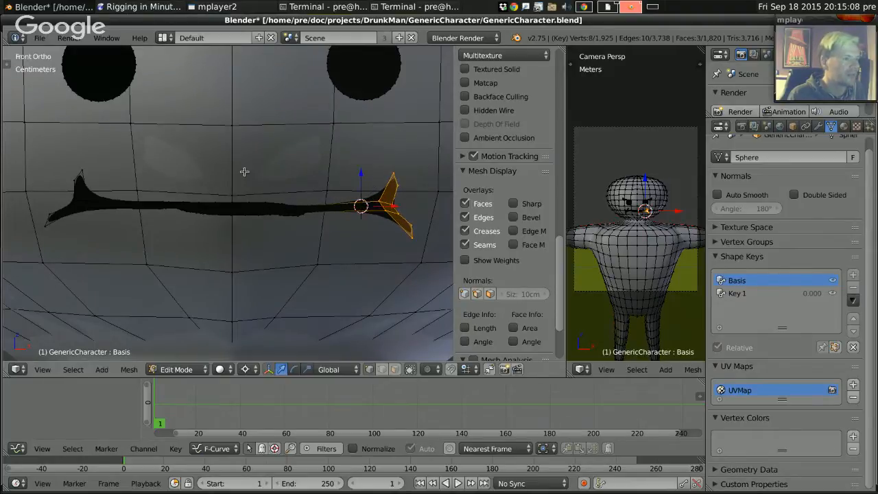
# Return to Object Mode and render the camera view to examine the flattened mouth on the whole character.
pyautogui.scroll(-4, 265, 218)
pyautogui.press('z')
pyautogui.press('z')
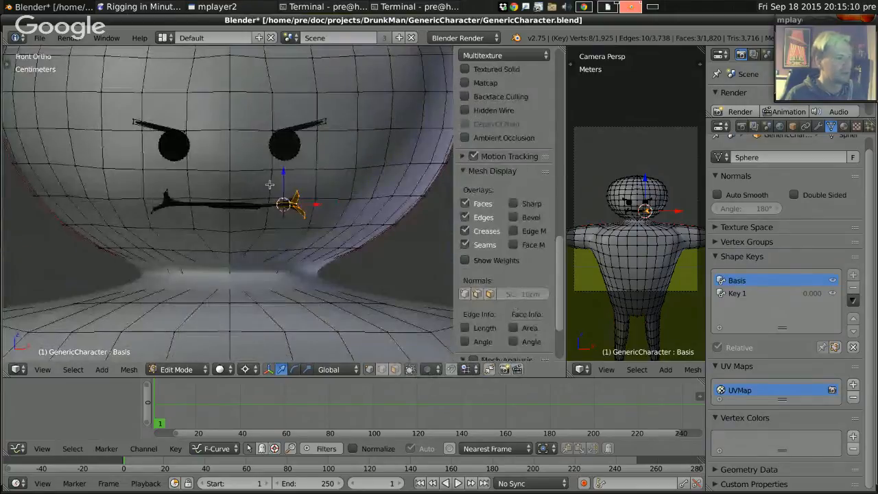
pyautogui.press('Tab')
pyautogui.scroll(-4, 261, 168)
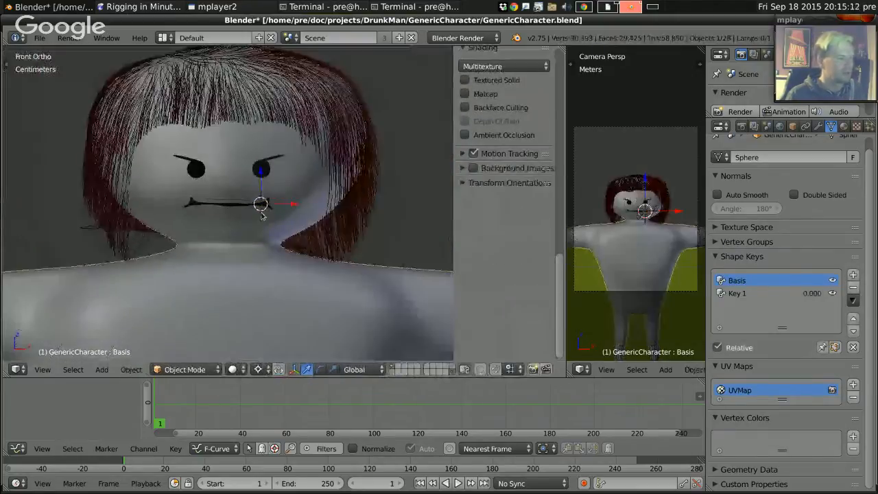
pyautogui.press('z')
pyautogui.press('z')
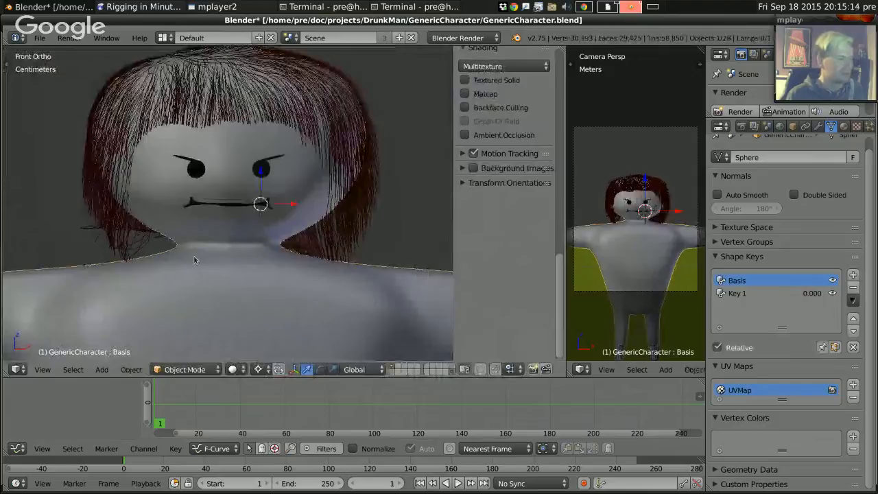
pyautogui.moveTo(194, 258); pyautogui.dragTo(224, 255, button='middle')
pyautogui.keyDown('shift'); pyautogui.moveTo(161, 269); pyautogui.dragTo(256, 218, button='middle'); pyautogui.keyUp('shift')
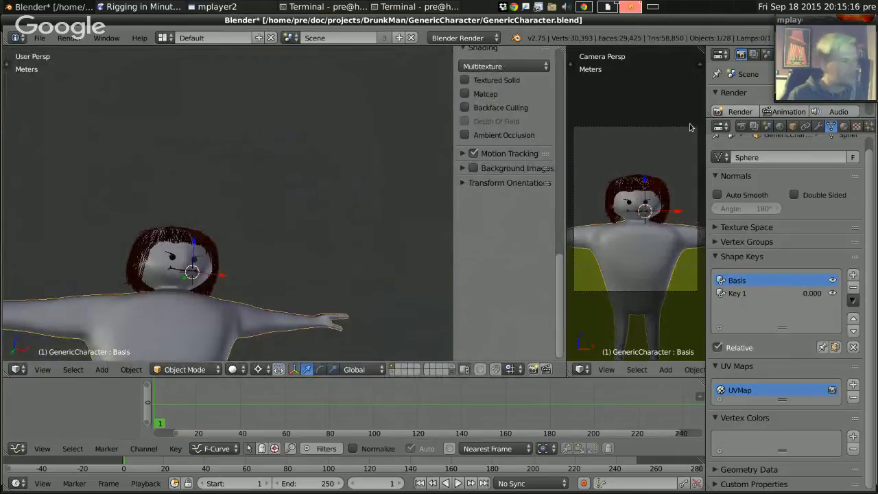
pyautogui.press('F12')
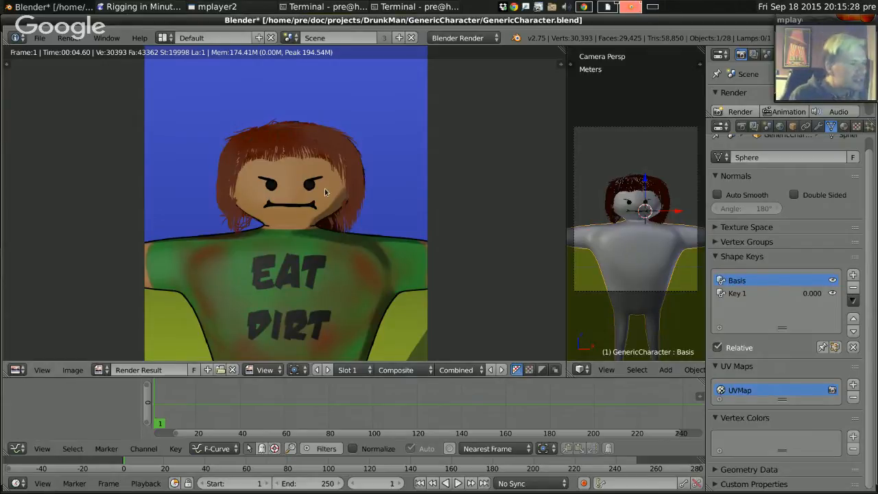
pyautogui.press('Escape')
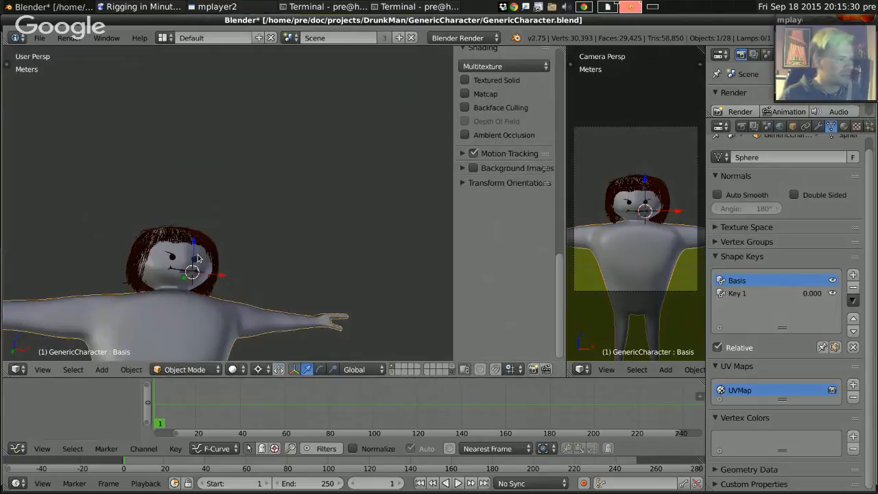
# Back in front view and Edit Mode, move the upper prong's two tip vertices at the mouth's right corner outward and upward.
pyautogui.press('KP_1')
pyautogui.scroll(5, 197, 255)
pyautogui.keyDown('shift'); pyautogui.moveTo(242, 250); pyautogui.dragTo(176, 241, button='middle'); pyautogui.keyUp('shift')
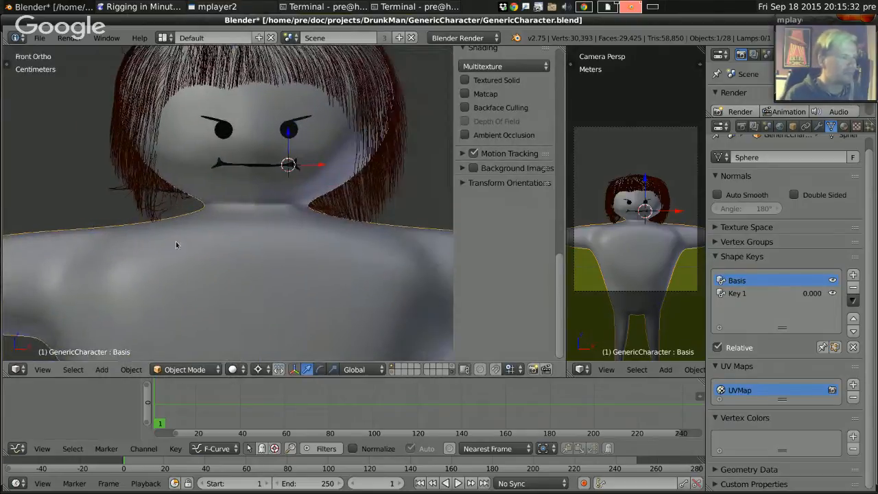
pyautogui.scroll(8, 254, 186)
pyautogui.press('Tab')
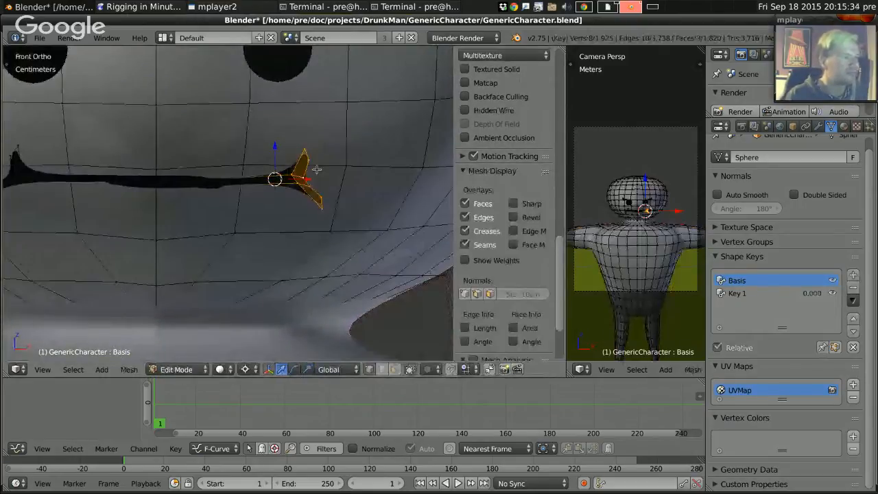
pyautogui.press('g')
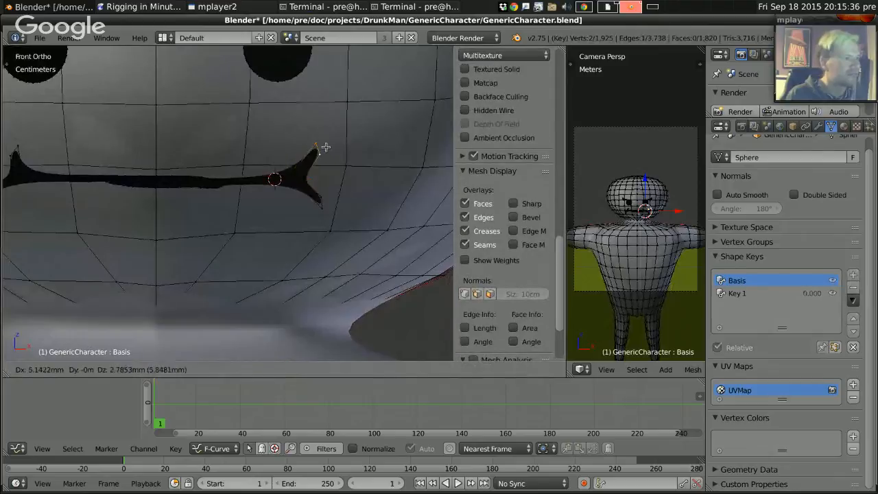
pyautogui.click(326, 146)
# Move the lower prong's two tip vertices at the mouth's right corner about 6 mm outward and slightly down.
pyautogui.rightClick(324, 197)
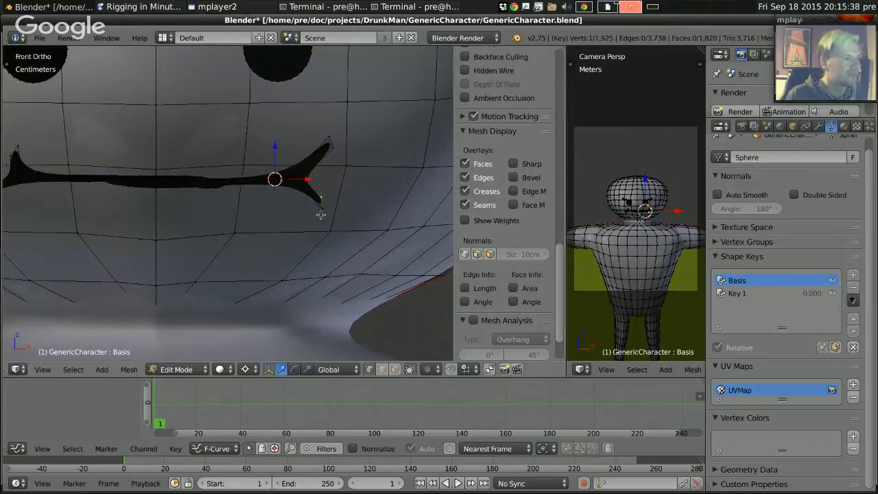
pyautogui.press('g')
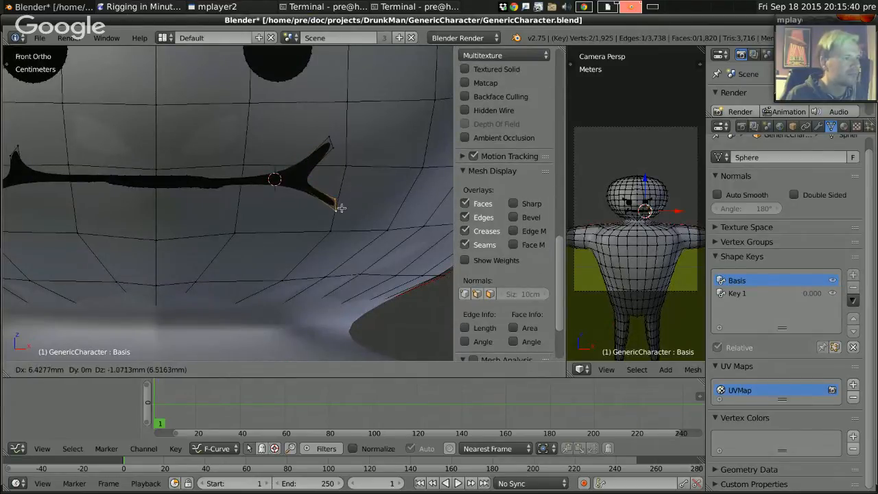
pyautogui.click(339, 209)
# Move the lower prong's two tip vertices at the mouth's left corner downward.
pyautogui.keyDown('shift'); pyautogui.moveTo(203, 205); pyautogui.dragTo(274, 207, button='middle'); pyautogui.keyUp('shift')
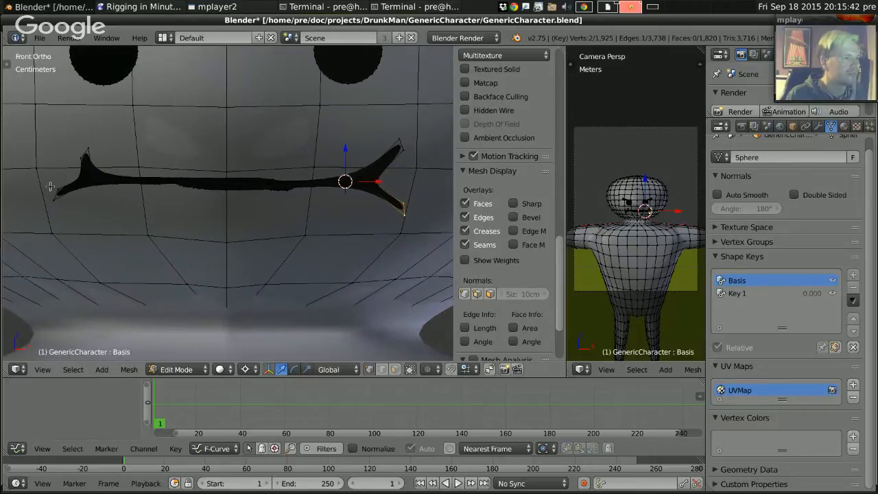
pyautogui.rightClick(68, 182)
pyautogui.press('g')
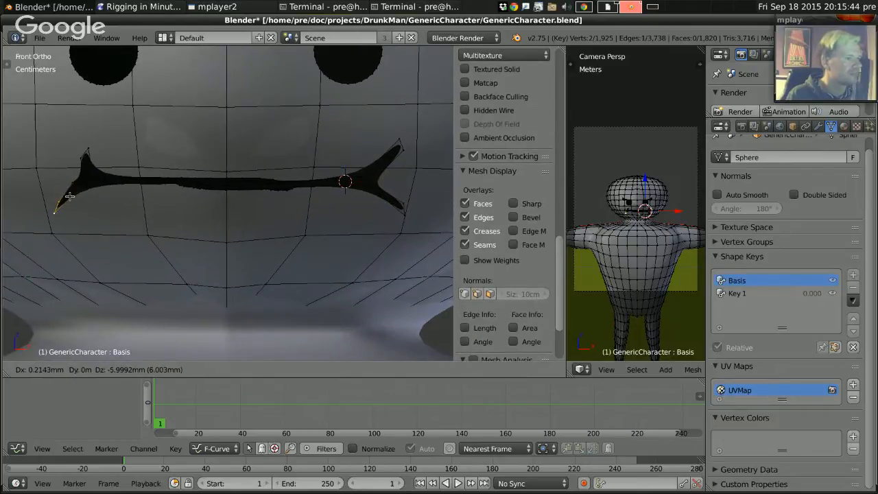
pyautogui.click(66, 192)
pyautogui.press('g')
pyautogui.click(71, 197)
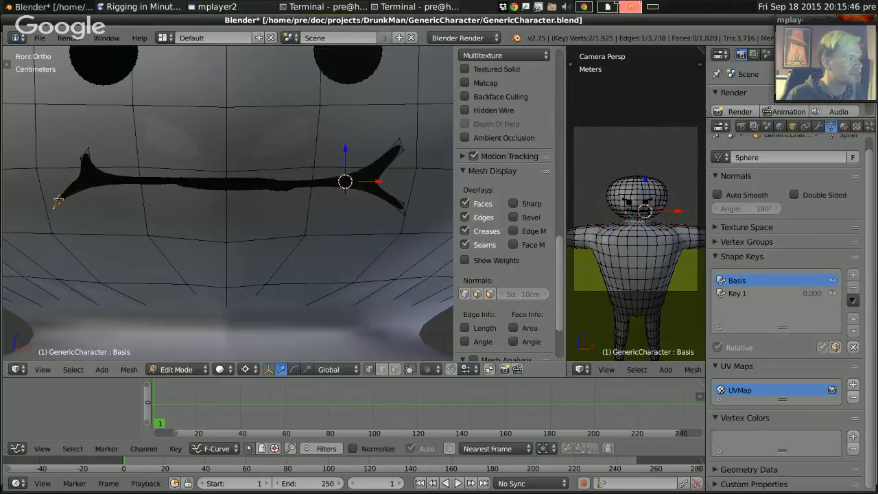
# Place the 3D cursor at the left lower prong's tip, rotate its two vertices around it, and move them slightly outward and down.
pyautogui.click(52, 203)
pyautogui.press('r')
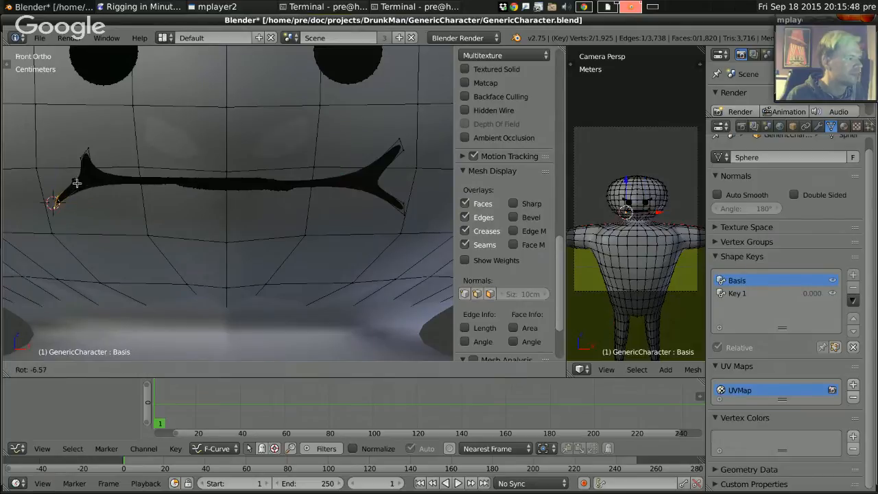
pyautogui.click(77, 183)
pyautogui.press('g')
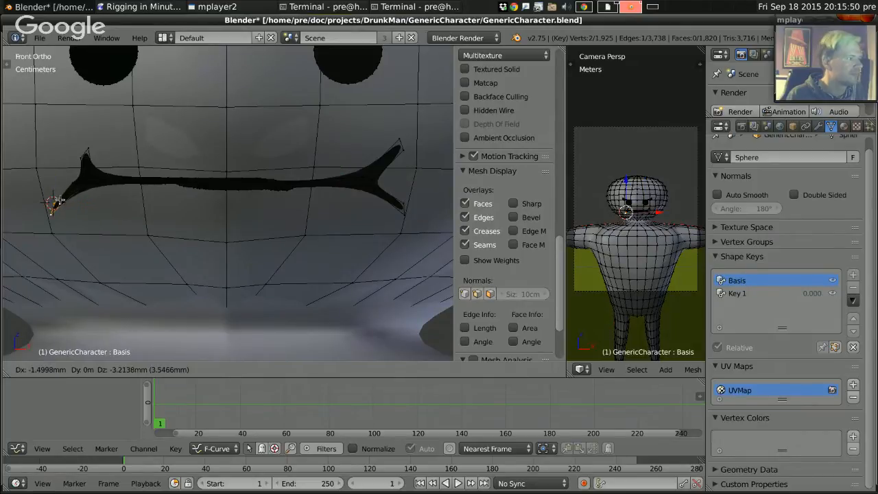
pyautogui.click(57, 199)
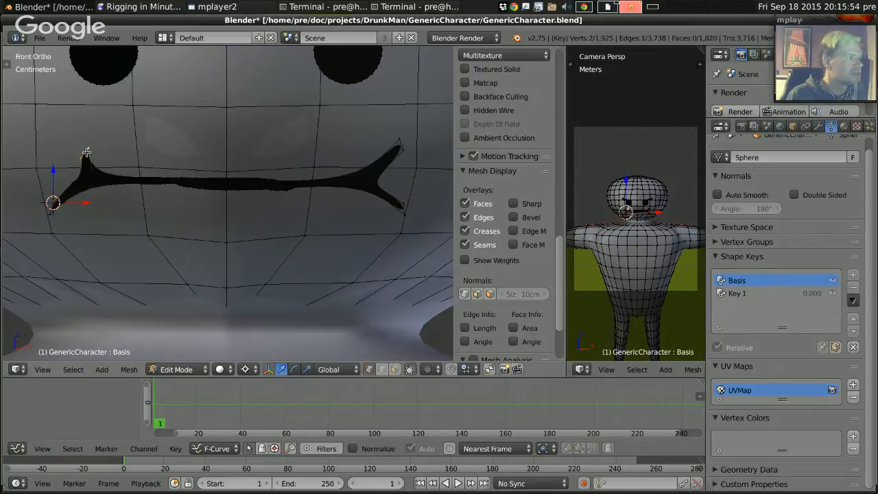
# Move the upper prong's tip vertices at the mouth's left corner about 1.3 cm outward and slightly upward.
pyautogui.press('g')
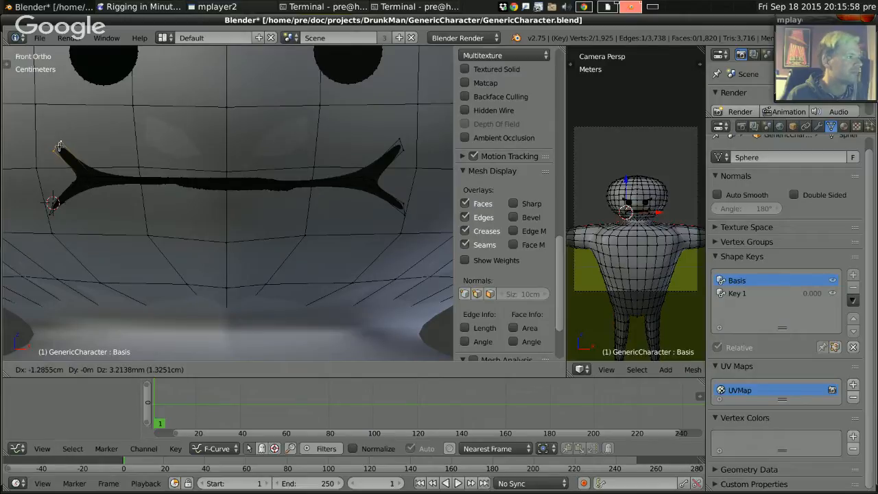
pyautogui.click(58, 145)
pyautogui.scroll(-3, 505, 206)
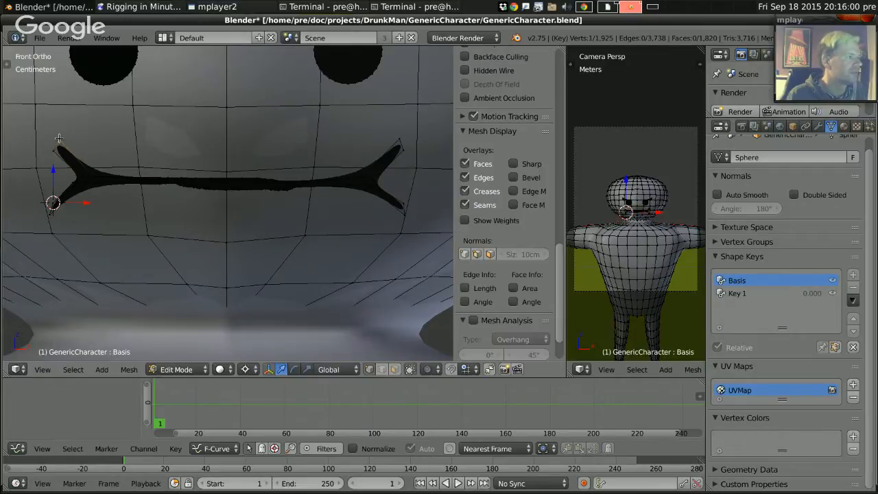
# Render the camera view to check the mouth, and disable the Hair render layer while keeping Cartoon enabled.
pyautogui.click(737, 111)
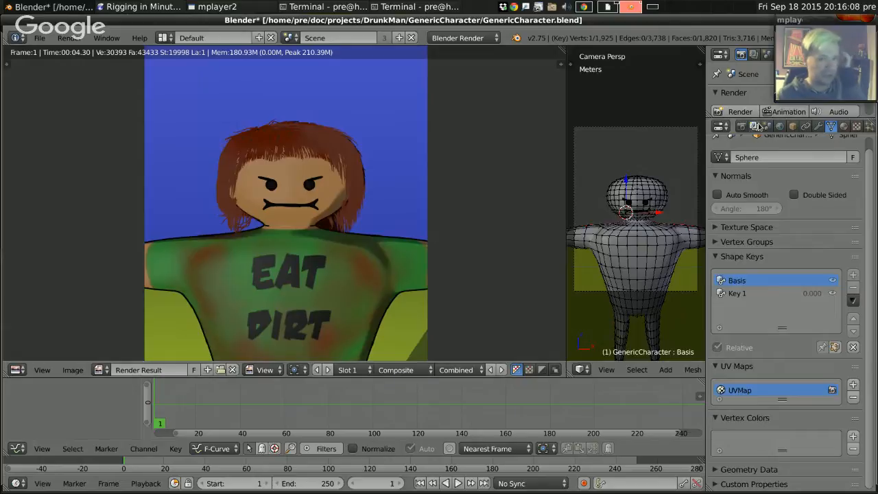
pyautogui.click(754, 127)
pyautogui.click(762, 173)
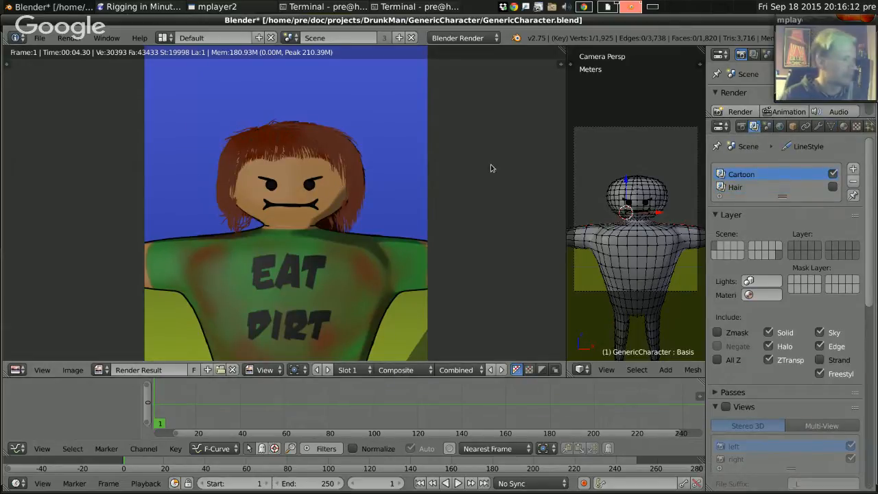
pyautogui.press('Escape')
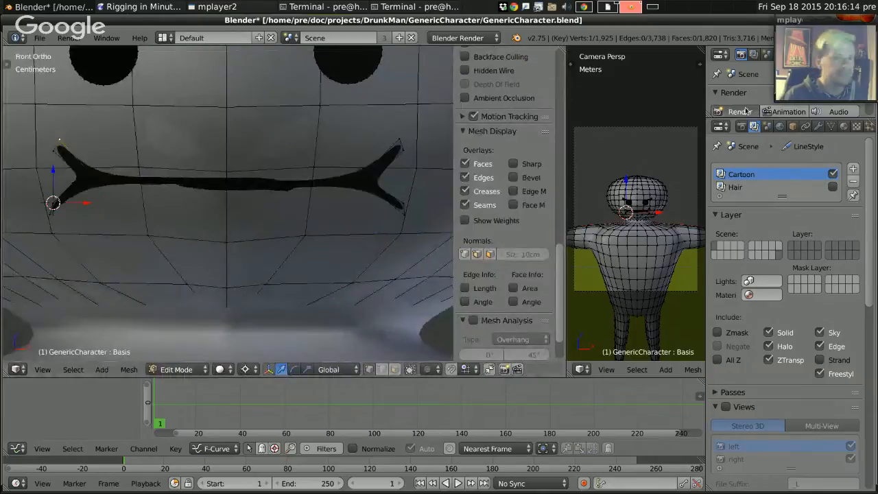
# Render the camera view without the hair and examine the forked mouth up close and on the whole figure.
pyautogui.press('F12')
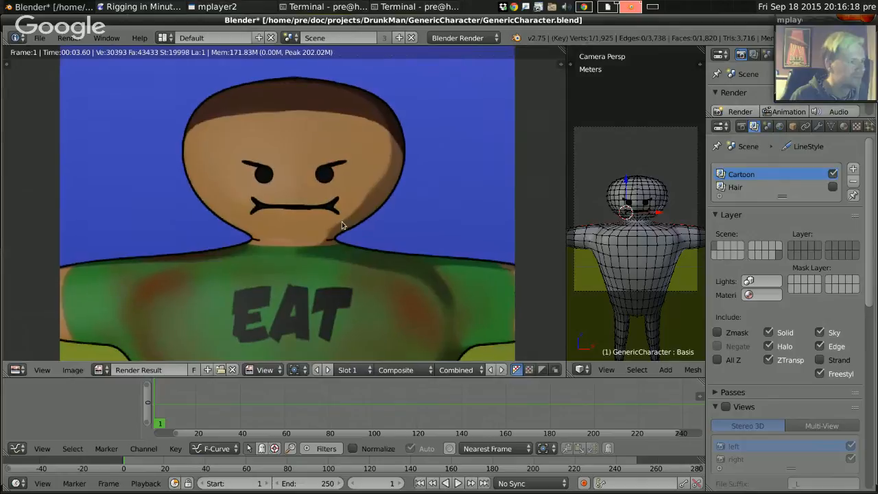
pyautogui.scroll(4, 336, 240)
pyautogui.scroll(-4, 340, 245)
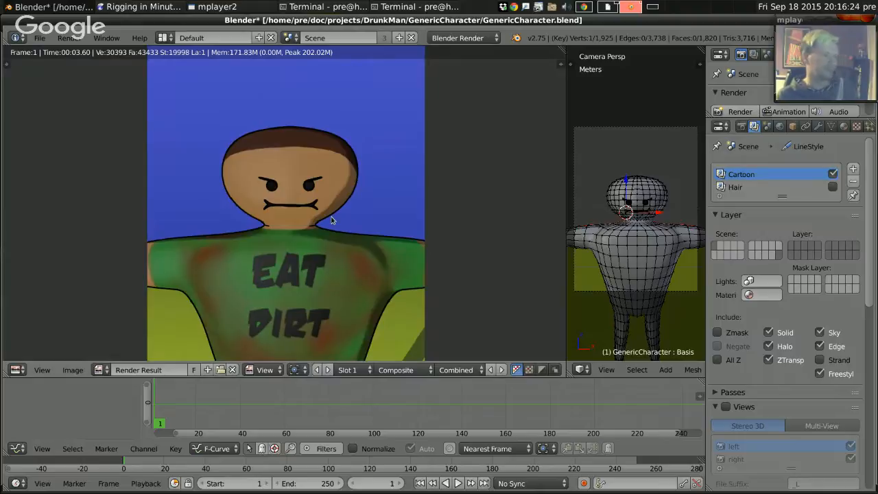
pyautogui.press('Escape')
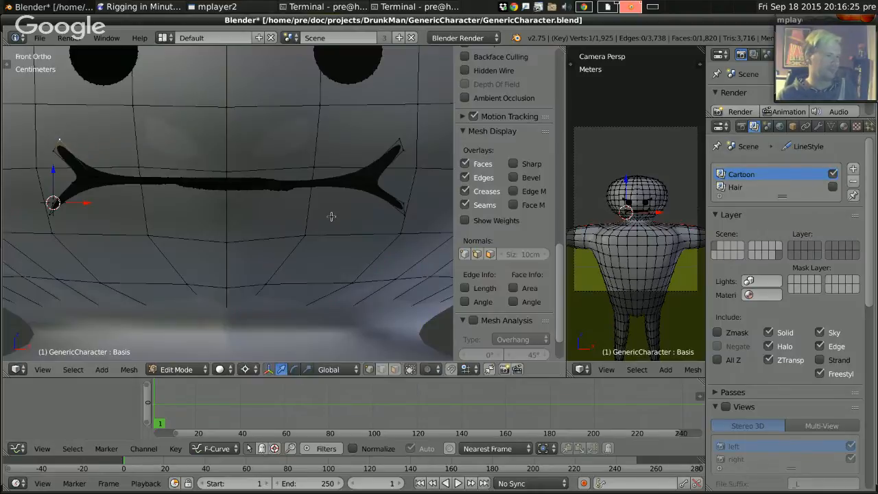
# Select the Key 1 shape key in the mesh data, open its name for editing and clear it.
pyautogui.scroll(-5, 278, 175)
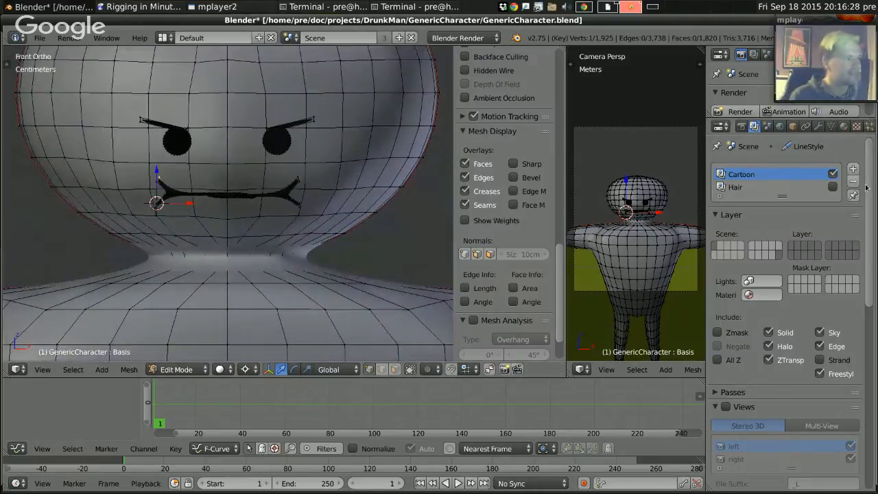
pyautogui.click(830, 126)
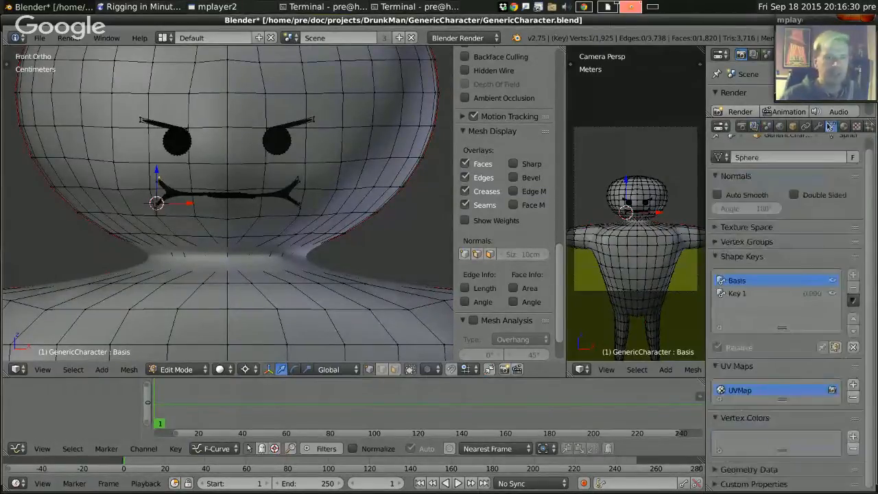
pyautogui.click(736, 293)
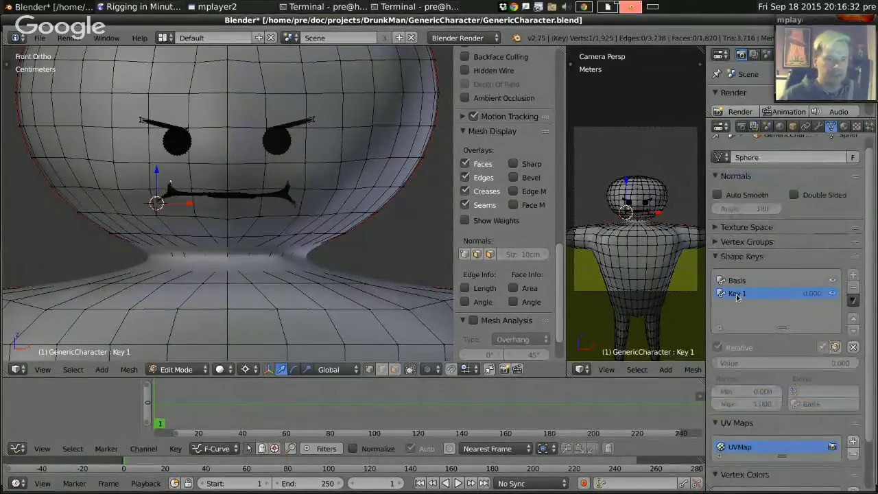
pyautogui.doubleClick(736, 293)
pyautogui.write('Wmi')
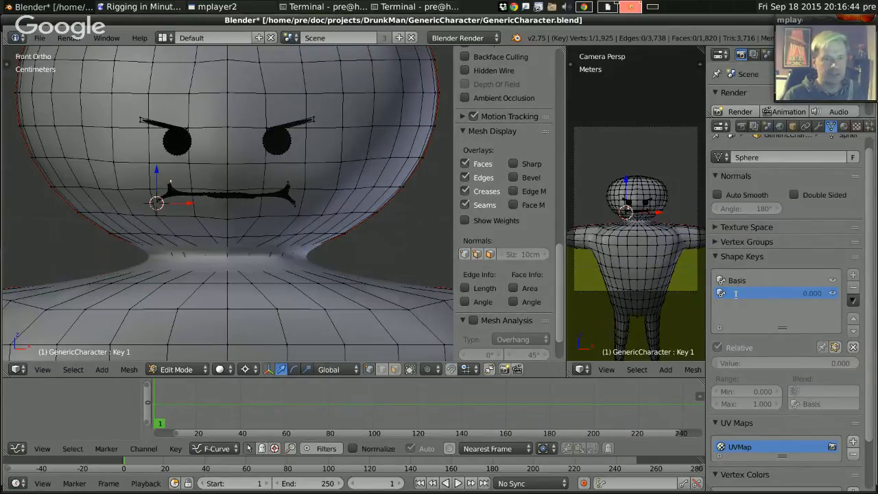
# Switch to the terminal, return to the home folder and list the contents of doc/projects.
pyautogui.hotkey('alt', 'Tab')
pyautogui.hotkey('alt', 'Tab')
pyautogui.hotkey('alt', 'Tab')
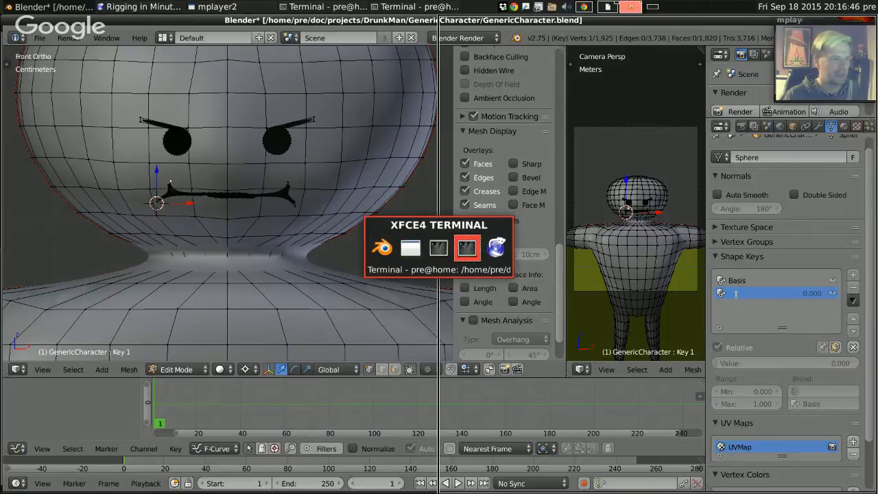
pyautogui.write('cd')
pyautogui.press('Return')
pyautogui.write('cd doc/p')
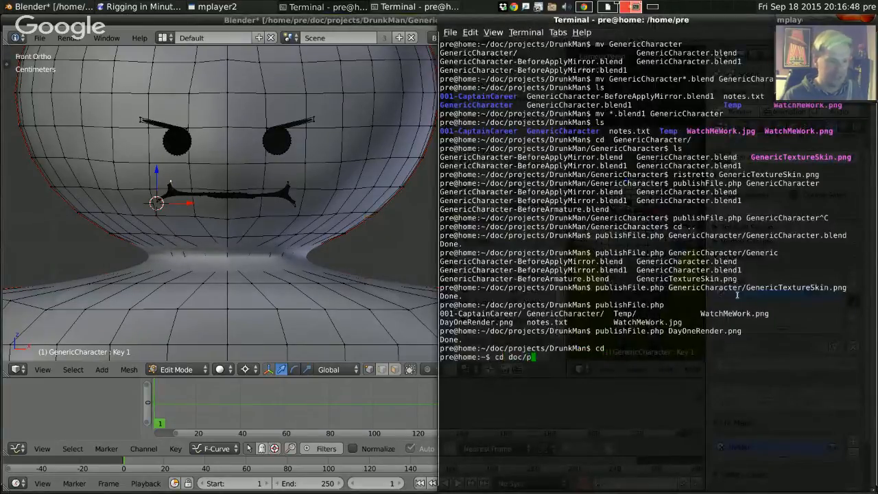
pyautogui.write('rojects/Dri')
pyautogui.press('BackSpace')
pyautogui.press('BackSpace')
pyautogui.press('BackSpace')
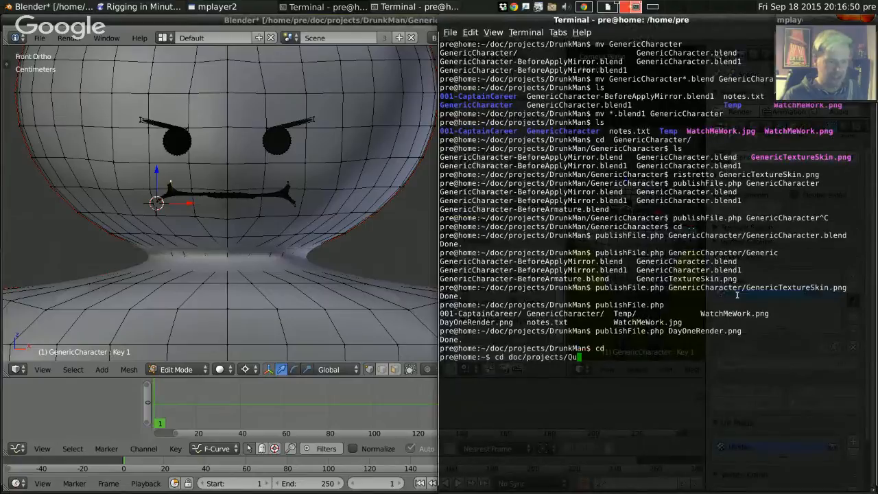
pyautogui.press('Tab')
pyautogui.press('Tab')
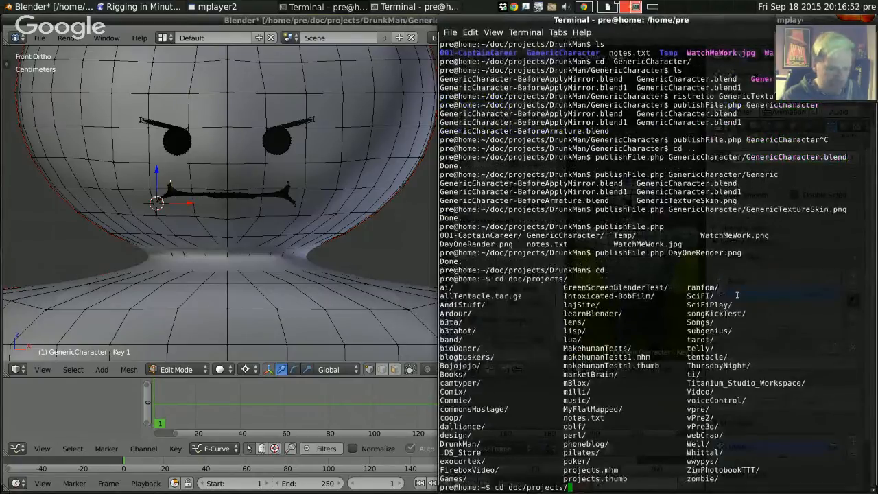
# Change to the doc/blender/QuickTalk folder instead and list its files.
pyautogui.write('d')
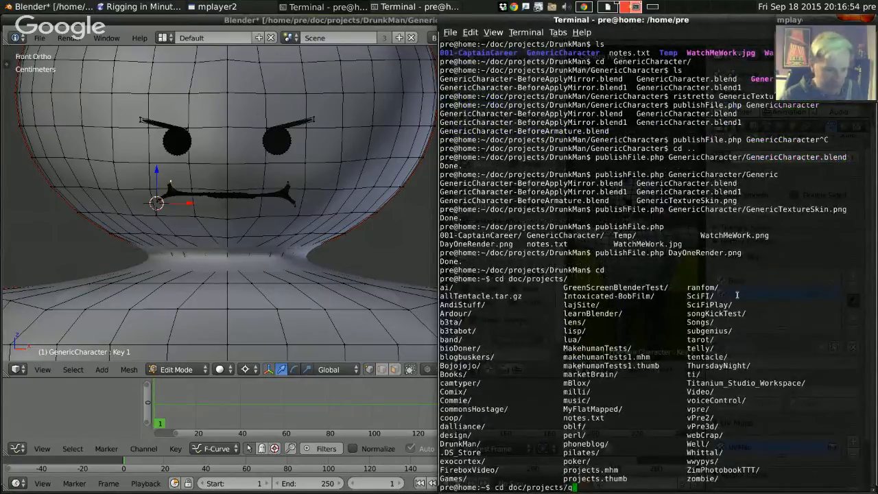
pyautogui.press('BackSpace')
pyautogui.press('BackSpace')
pyautogui.press('BackSpace')
pyautogui.press('BackSpace')
pyautogui.press('BackSpace')
pyautogui.press('BackSpace')
pyautogui.press('BackSpace')
pyautogui.press('BackSpace')
pyautogui.press('BackSpace')
pyautogui.press('BackSpace')
pyautogui.write('ble')
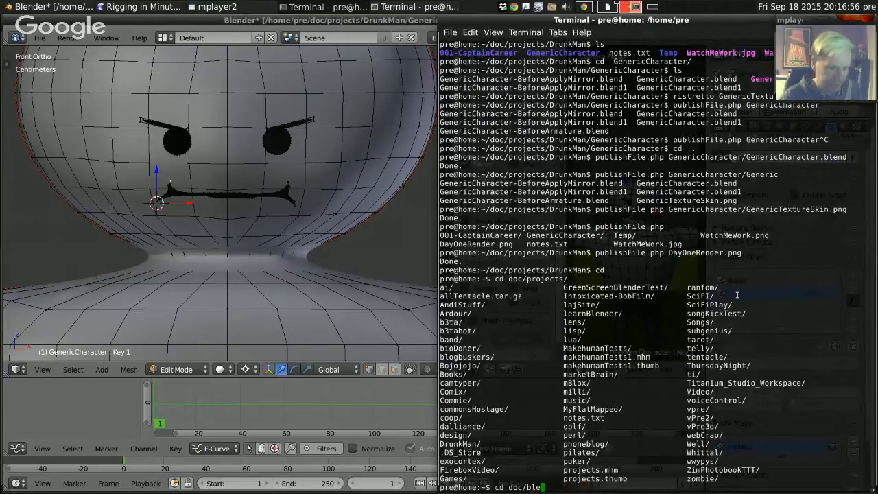
pyautogui.press('Tab')
pyautogui.write('Q')
pyautogui.press('Tab')
pyautogui.write('s')
pyautogui.press('Return')
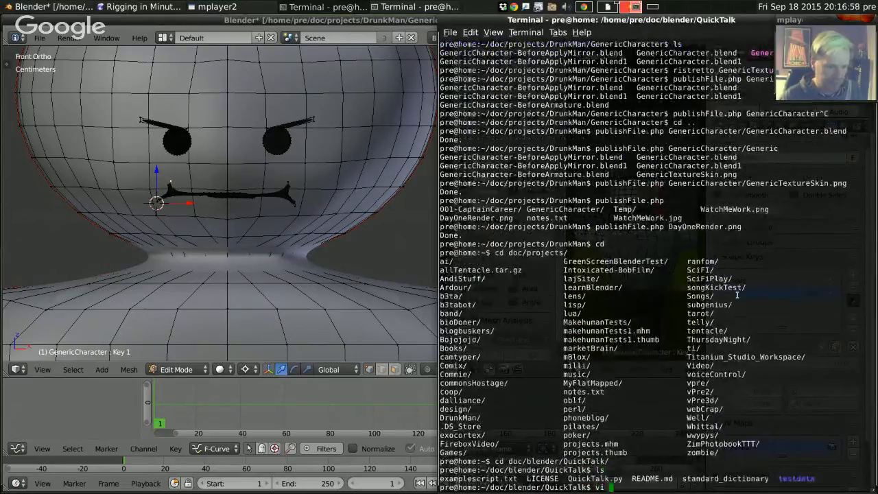
# Open QuickTalk.py in vi and search for "MBP" to examine which shape key names and prefixes the script accepts.
pyautogui.write('vi QuickTalk.py')
pyautogui.press('Return')
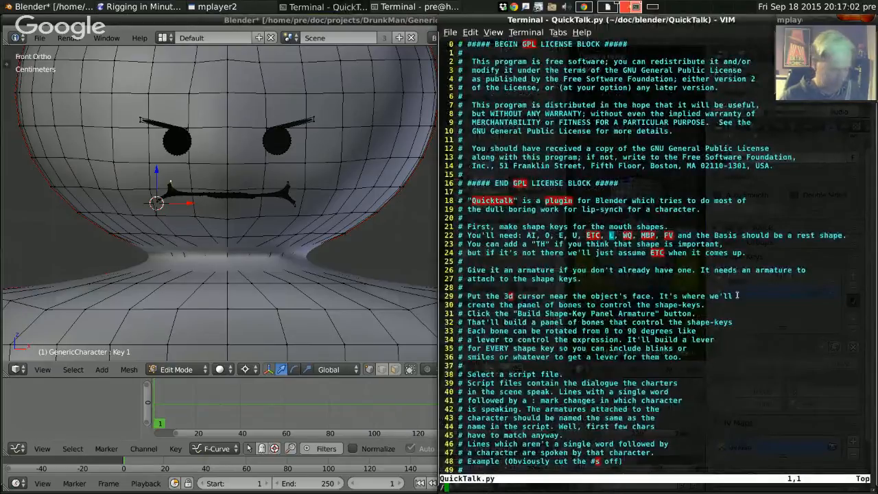
pyautogui.write('/MBP')
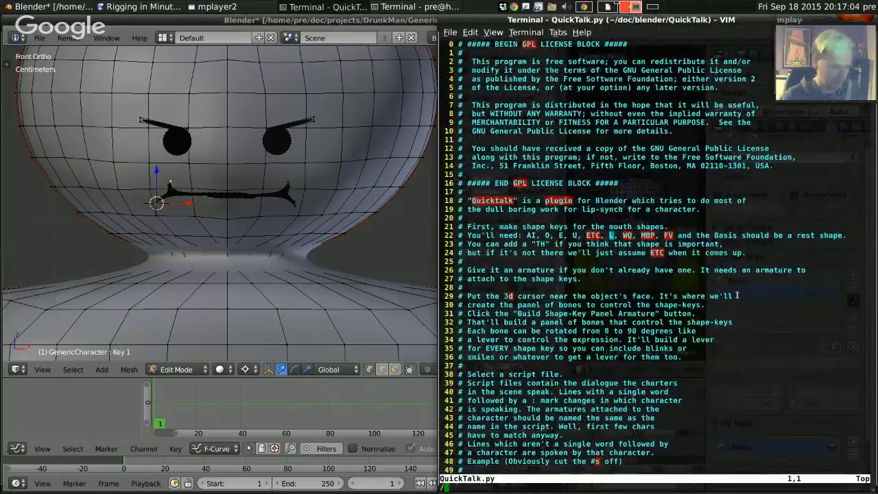
pyautogui.press('Return')
pyautogui.press('n')
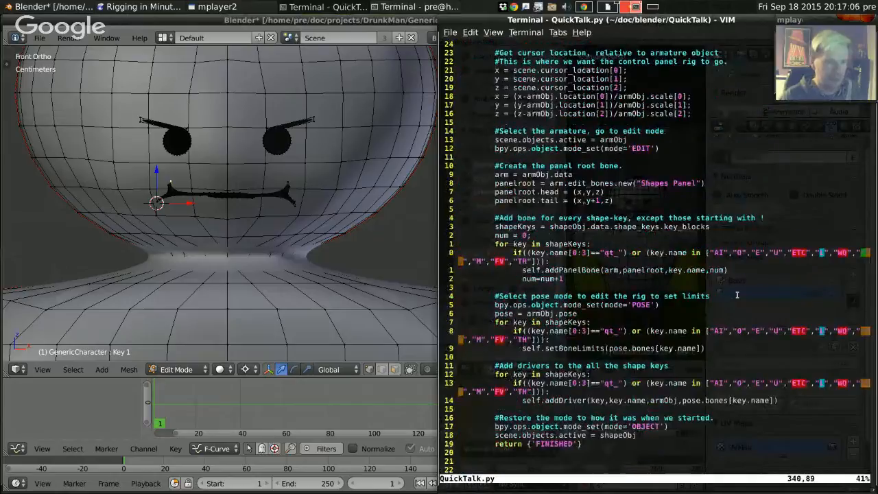
pyautogui.press('V')
pyautogui.press('Escape')
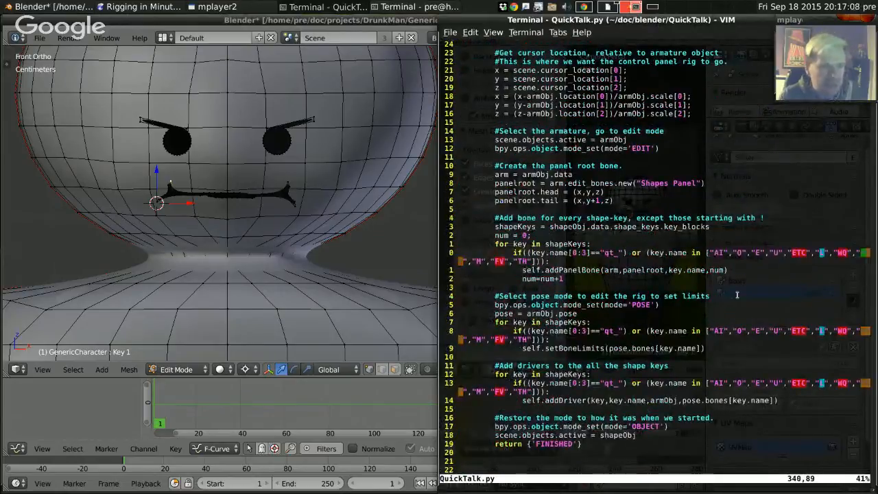
# Switch back to Blender and name the selected shape key qt_Smile.
pyautogui.hotkey('alt', 'Tab')
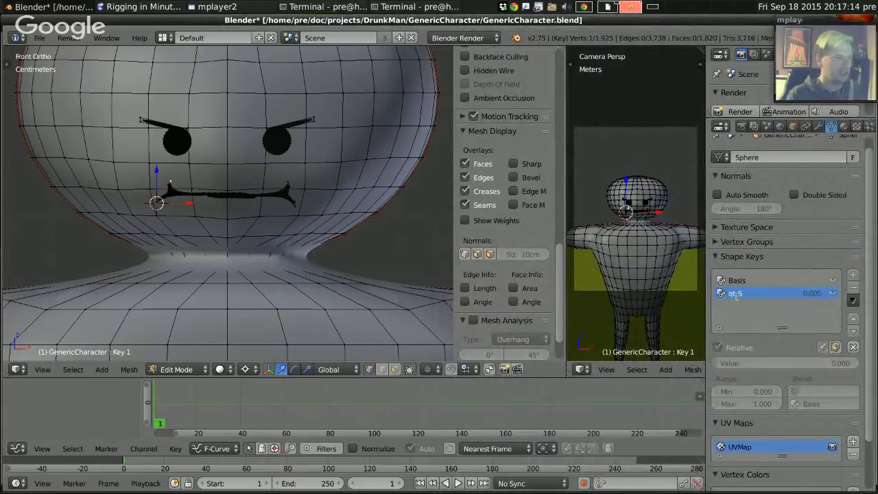
pyautogui.press('Return')
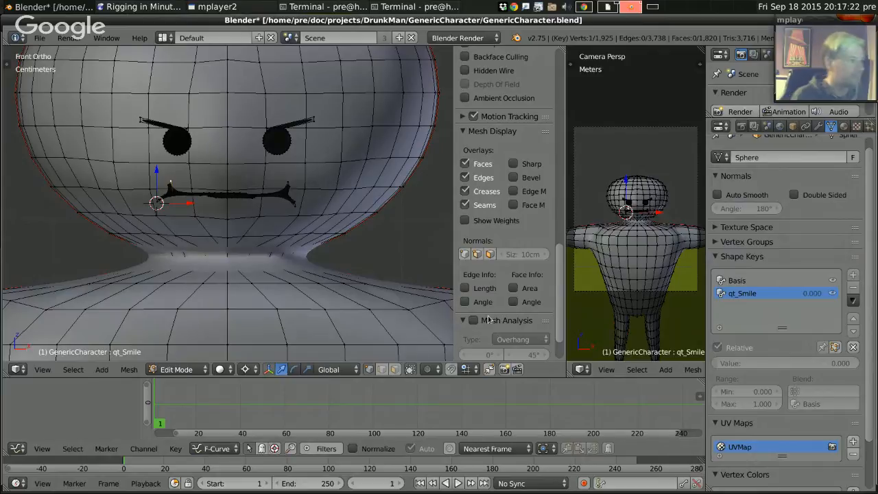
pyautogui.scroll(3, 210, 216)
pyautogui.scroll(1, 209, 216)
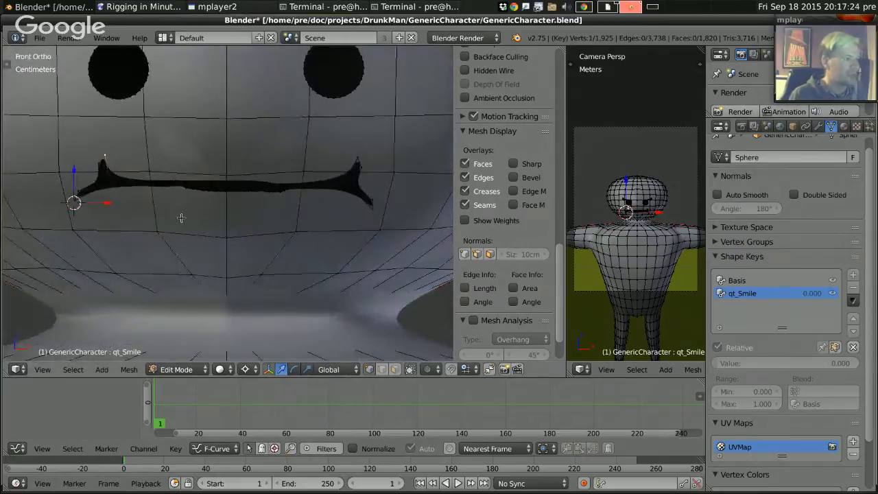
pyautogui.scroll(2, 167, 249)
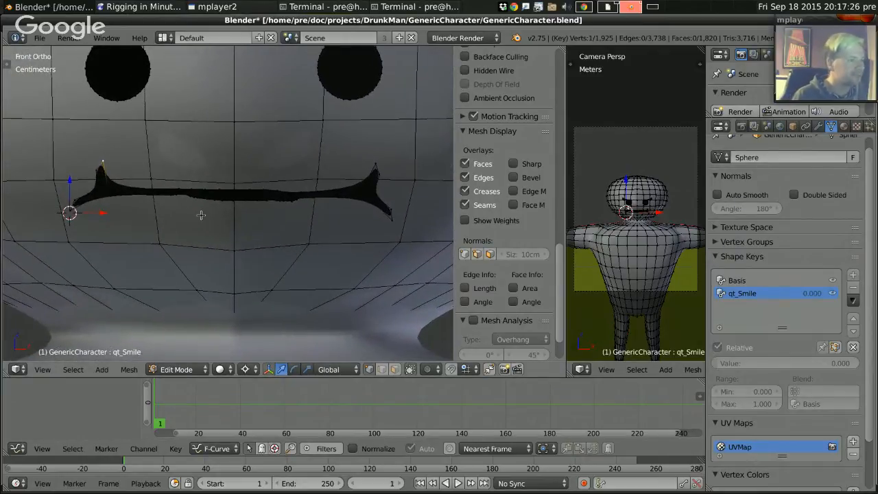
# Select the tips of both forked mouth ends, grow the selection twice and place the 3D cursor at the mouth's centre.
pyautogui.keyDown('shift'); pyautogui.rightClick(72, 201); pyautogui.keyUp('shift')
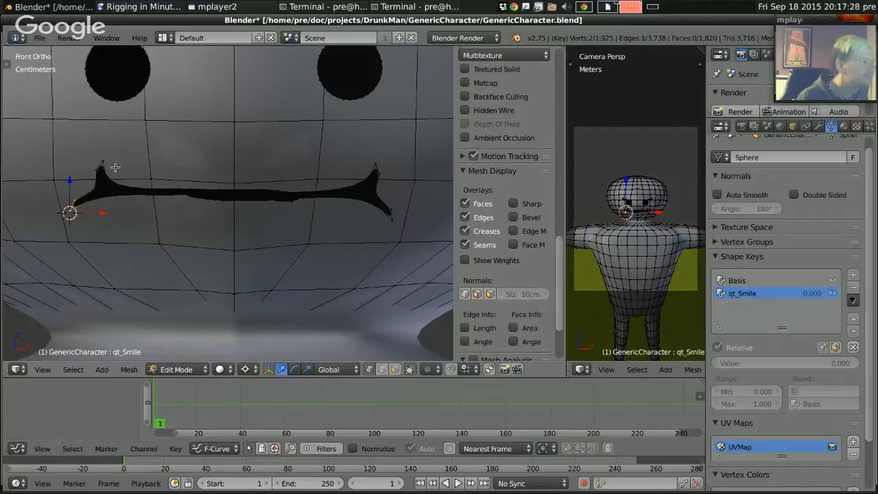
pyautogui.keyDown('shift'); pyautogui.rightClick(380, 173); pyautogui.keyUp('shift')
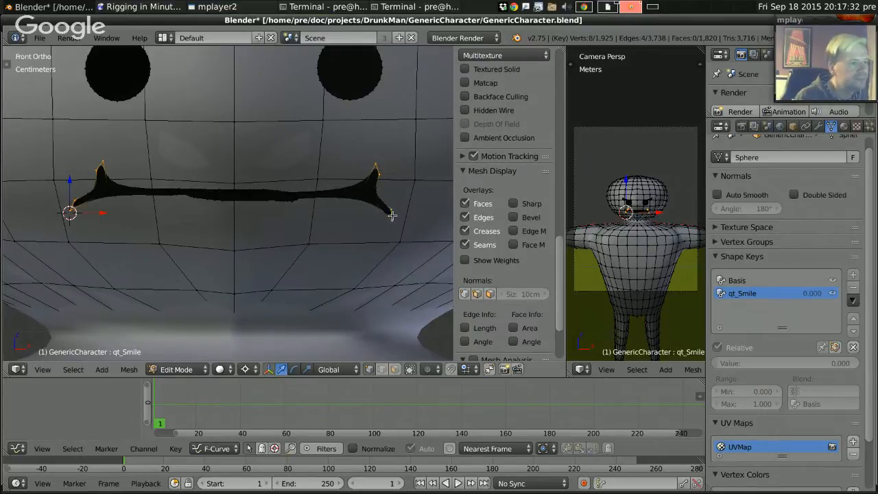
pyautogui.press('ctrl+KP_Add')
pyautogui.press('ctrl+KP_Add')
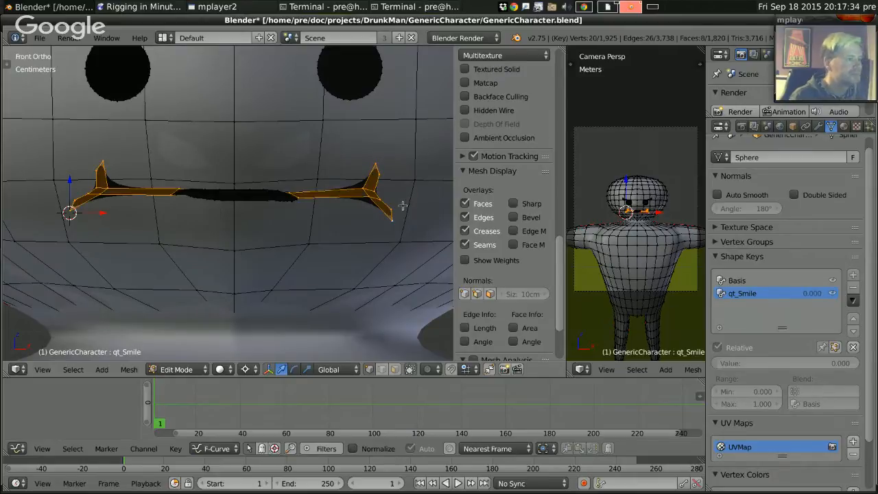
pyautogui.click(234, 193)
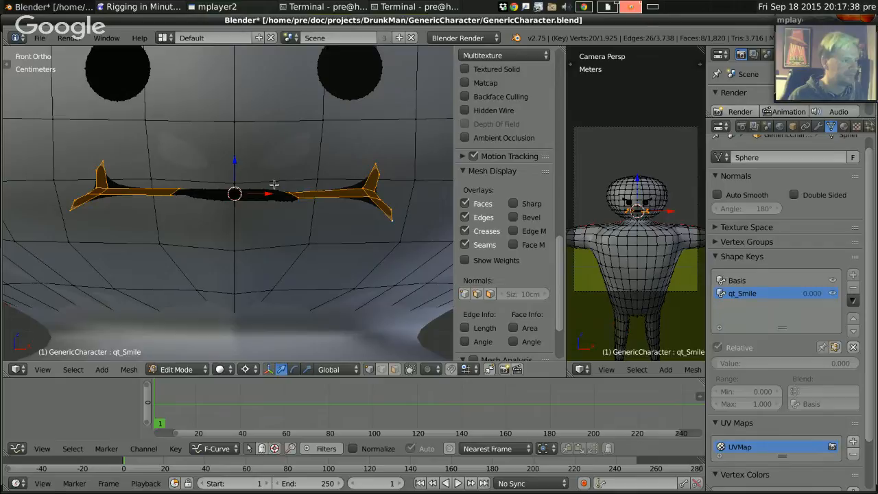
pyautogui.press('g')
pyautogui.press('z')
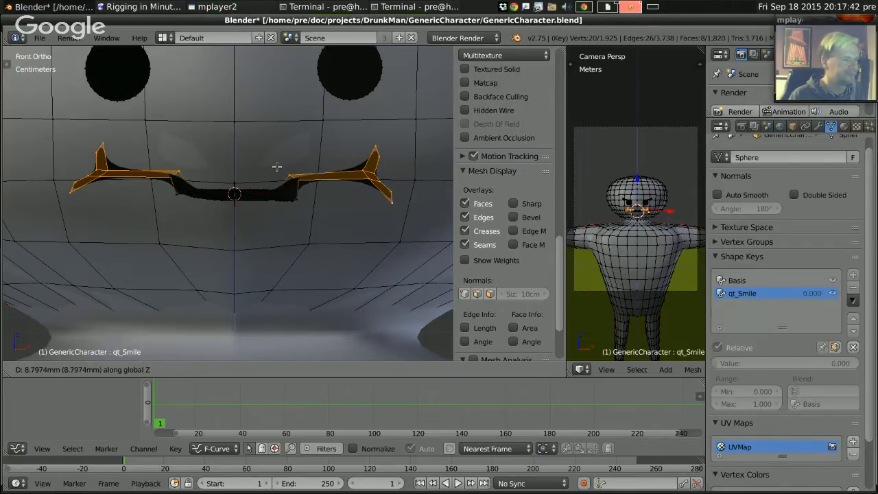
pyautogui.press('Escape')
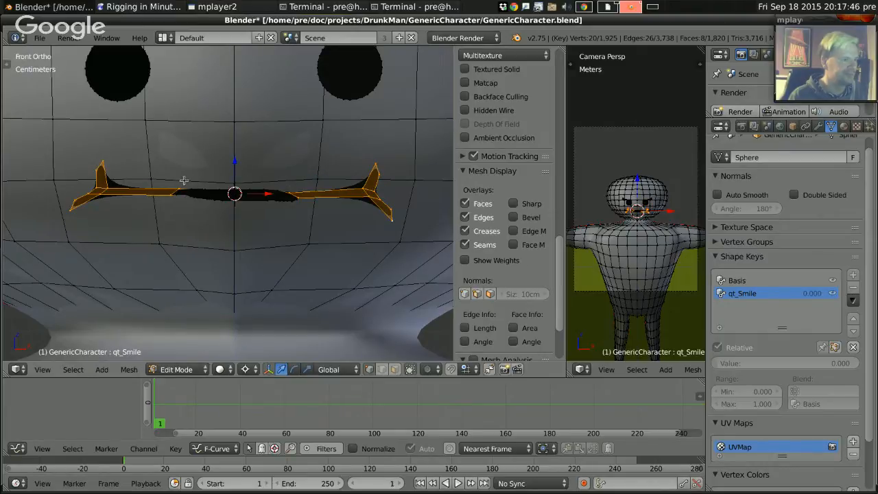
# Remove the mouth's middle vertices from the selection so only its two forked ends are selected.
pyautogui.press('b')
pyautogui.moveTo(157, 179); pyautogui.dragTo(310, 229)
pyautogui.click(426, 370)
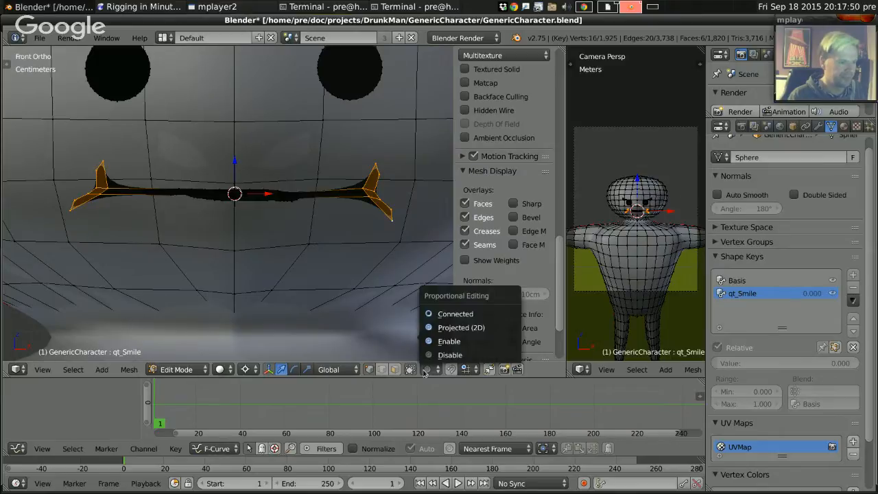
pyautogui.click(465, 347)
pyautogui.press('g')
pyautogui.press('z')
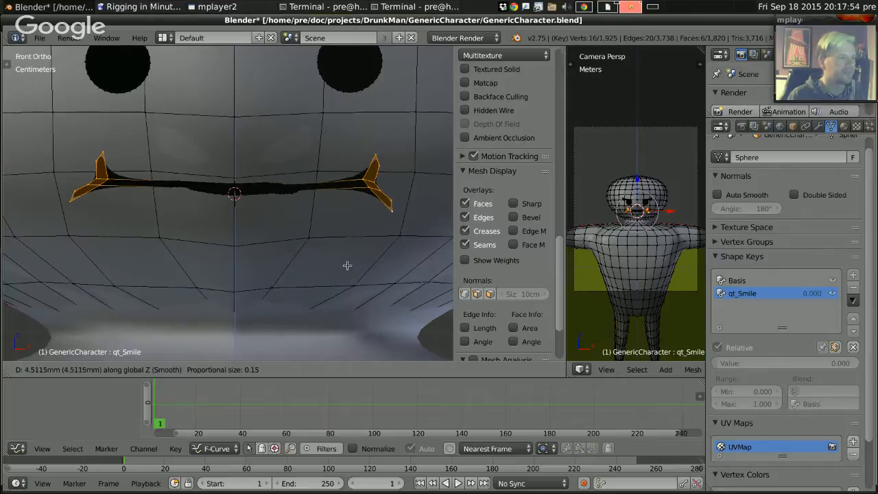
pyautogui.rightClick(345, 265)
# Limit proportional editing to connected geometry and raise the mouth's forked ends about 1.74 cm along Z with proportional size 0.02.
pyautogui.click(428, 369)
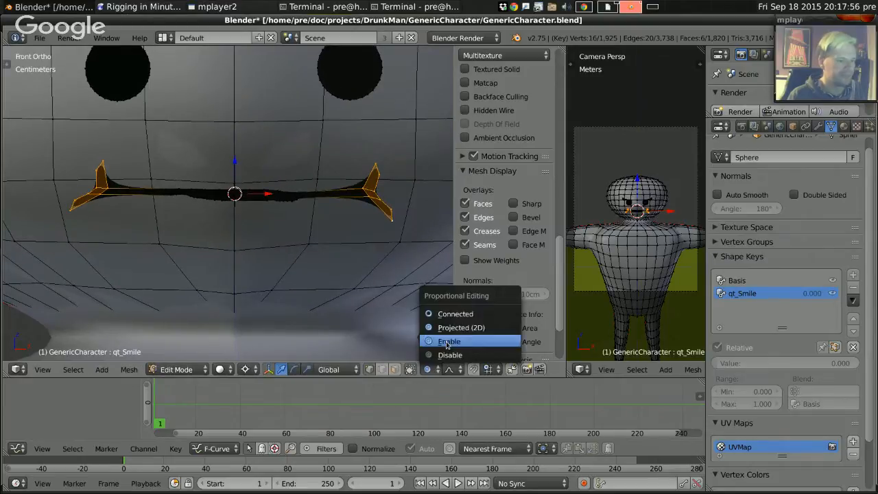
pyautogui.click(470, 328)
pyautogui.press('g')
pyautogui.press('z')
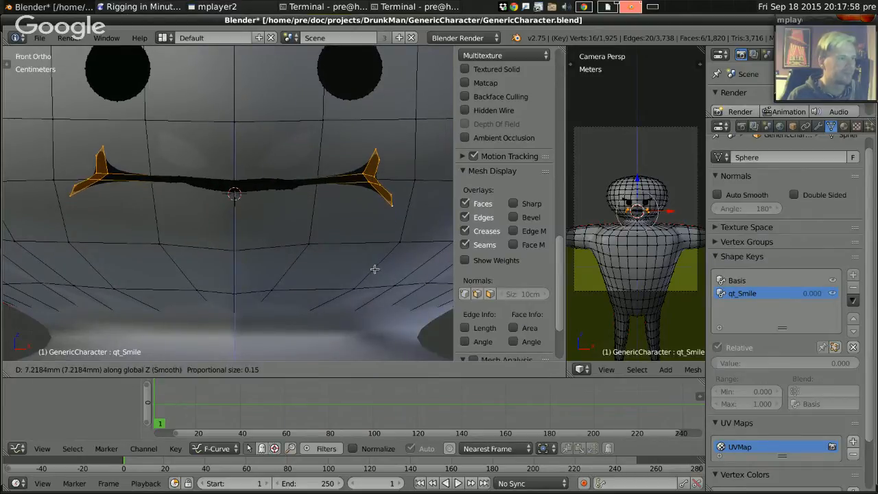
pyautogui.rightClick(374, 271)
pyautogui.press('g')
pyautogui.press('z')
pyautogui.scroll(6, 373, 270)
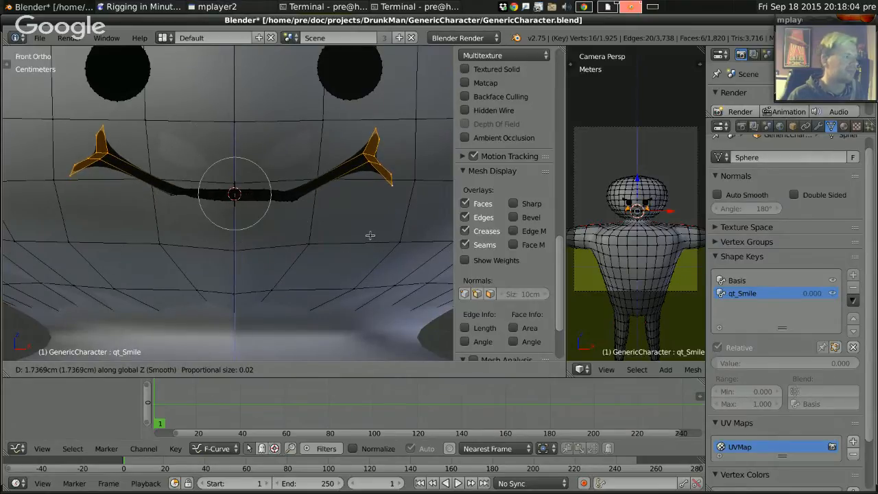
pyautogui.click(370, 235)
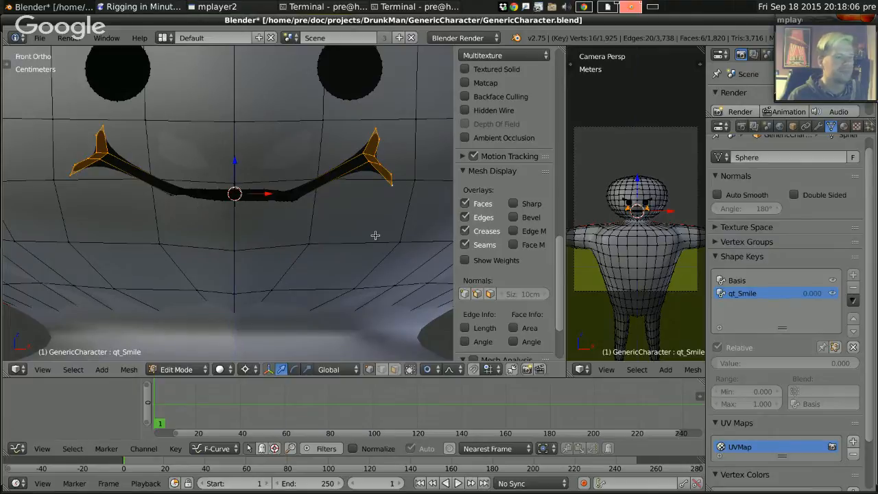
# Render the character twice to check the reshaped mouth, closing the render each time.
pyautogui.click(739, 111)
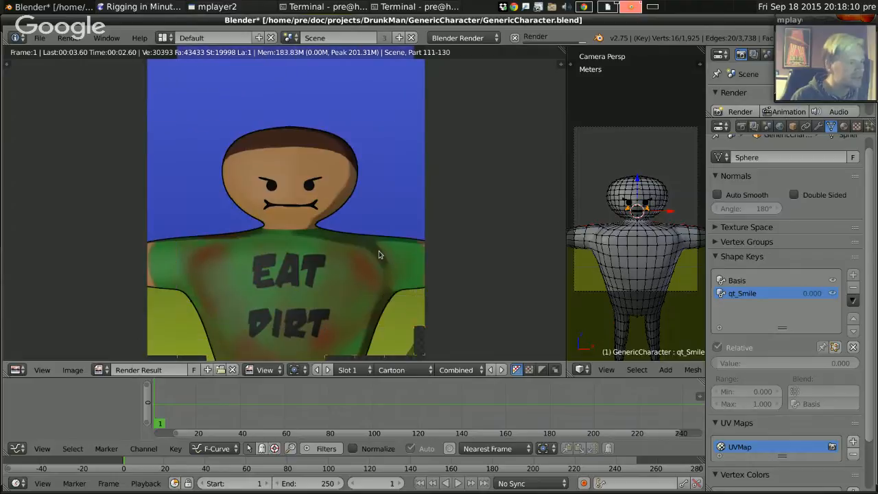
pyautogui.press('Escape')
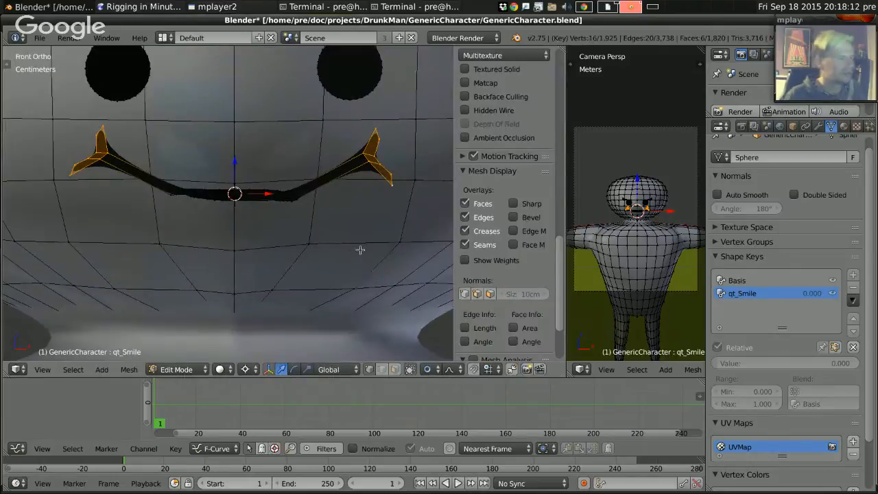
pyautogui.click(739, 111)
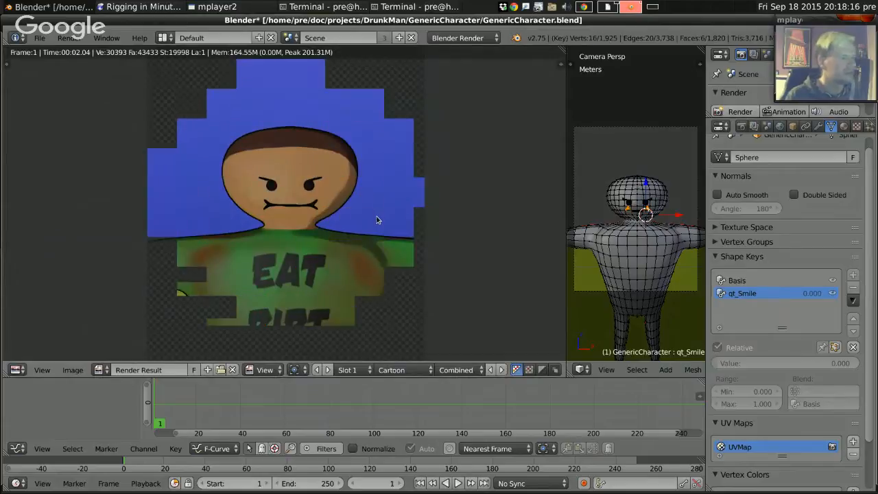
pyautogui.press('Escape')
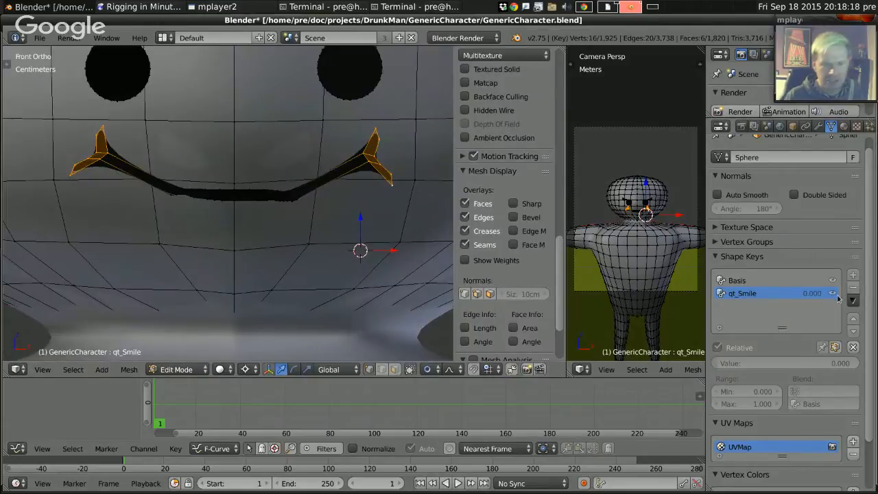
# Set the qt_Smile shape key value to 1.000 and render the character to examine the smile.
pyautogui.moveTo(806, 295); pyautogui.dragTo(841, 295)
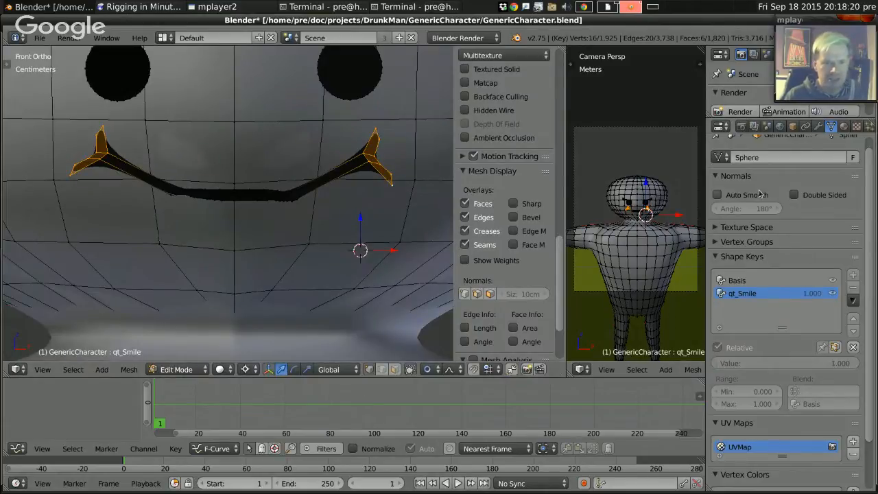
pyautogui.click(740, 111)
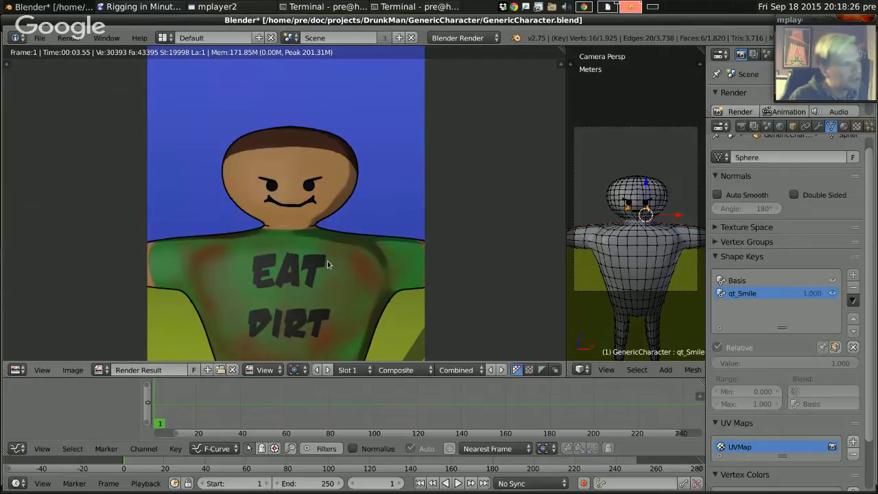
pyautogui.press('Escape')
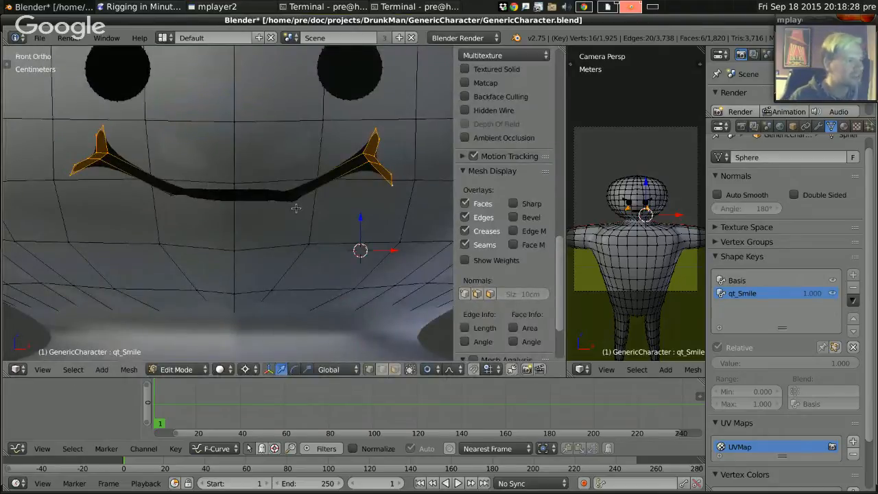
# Raise the four mouth vertices flanking the centre section about 4 mm along Z to round the smile's curve.
pyautogui.rightClick(172, 193)
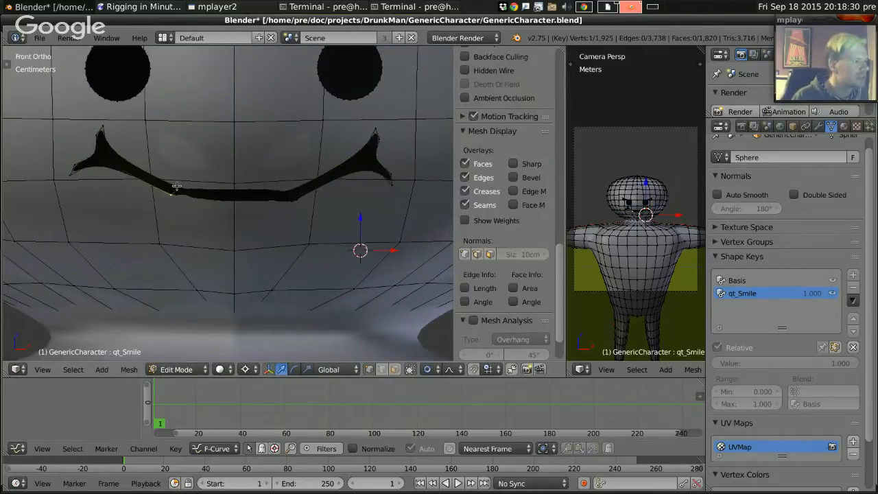
pyautogui.keyDown('shift'); pyautogui.rightClick(177, 186); pyautogui.keyUp('shift')
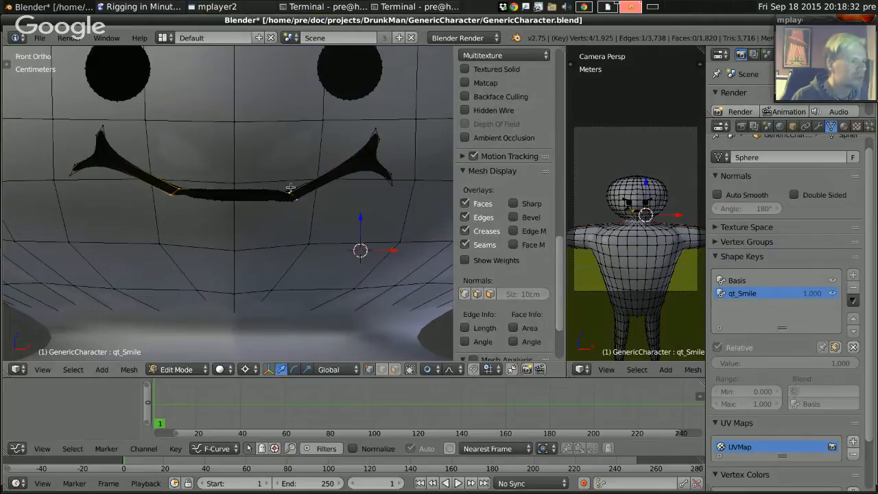
pyautogui.press('g')
pyautogui.press('z')
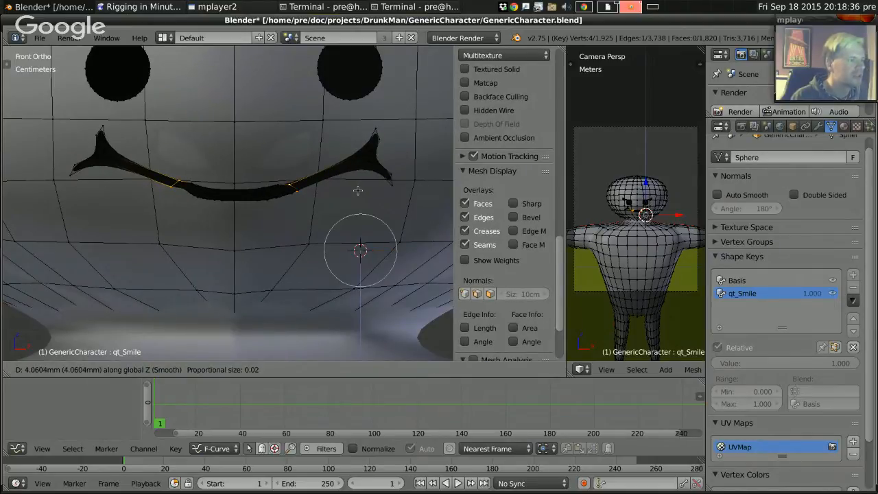
pyautogui.click(358, 190)
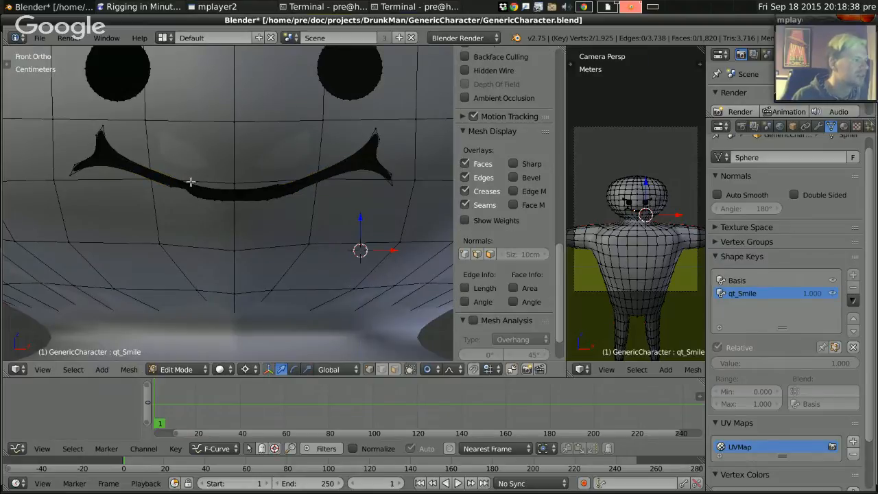
# Nudge the selected upper-lip vertices left of centre about 1.13 mm left and 1.13 mm down with proportional size 0.00.
pyautogui.press('g')
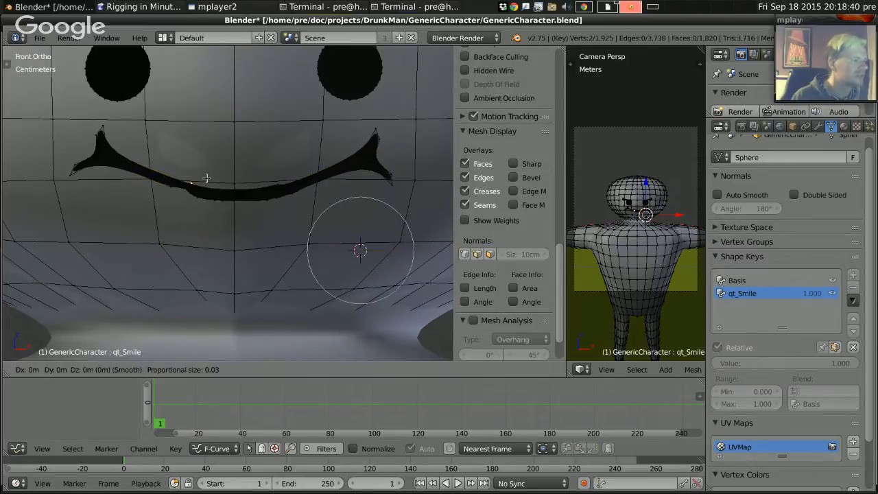
pyautogui.scroll(-2, 206, 178)
pyautogui.scroll(15, 206, 177)
pyautogui.scroll(2, 206, 177)
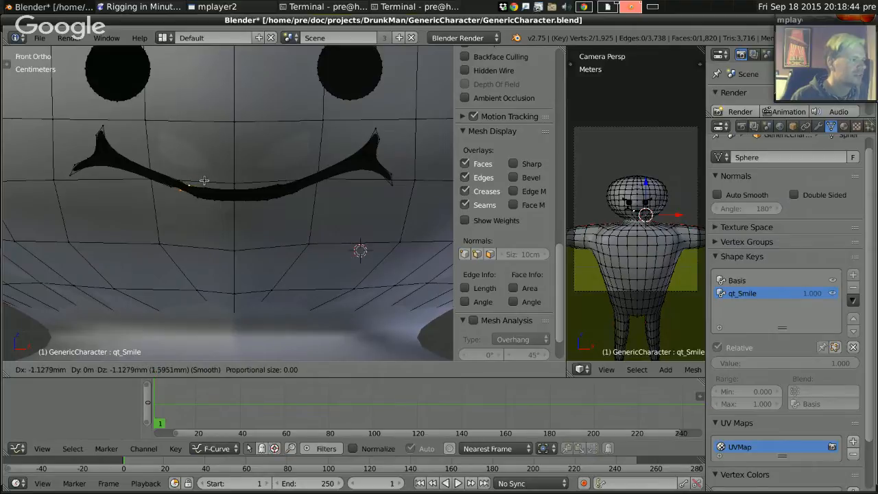
pyautogui.click(204, 181)
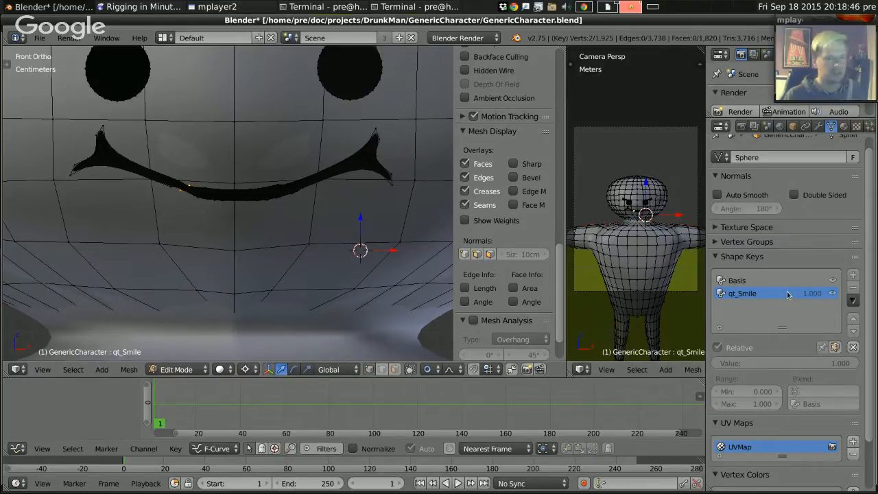
# Vary the qt_Smile value between 0.000 and 1.000 to check the smile, leave Edit Mode and keep the value at 0.000.
pyautogui.moveTo(815, 295); pyautogui.dragTo(804, 294)
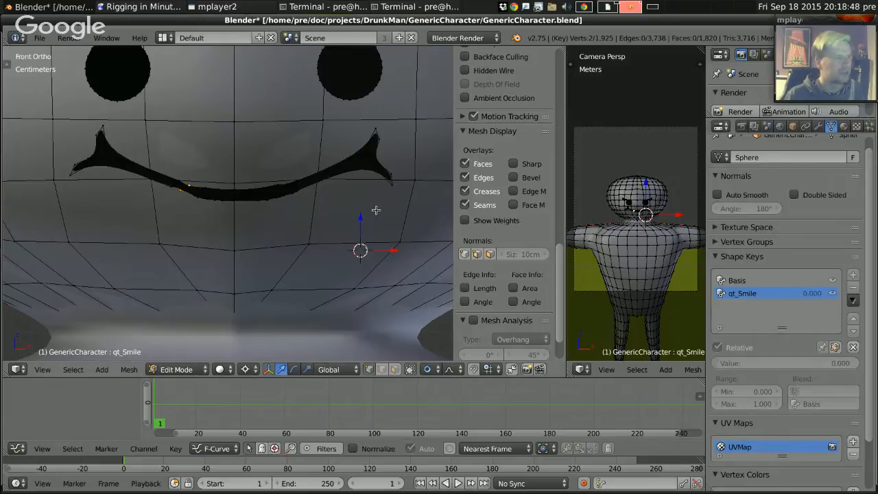
pyautogui.click(376, 210)
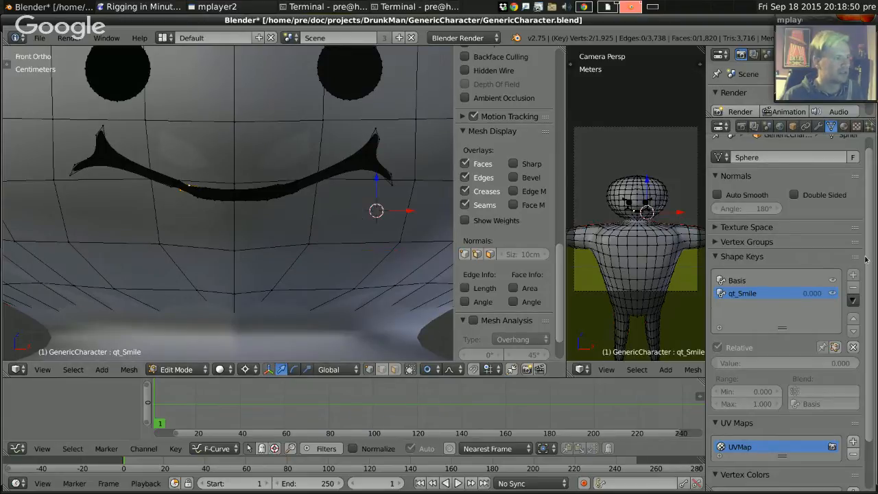
pyautogui.moveTo(813, 293)
pyautogui.mouseDown()
pyautogui.moveTo(830, 293)
pyautogui.moveTo(804, 293)
pyautogui.mouseUp()
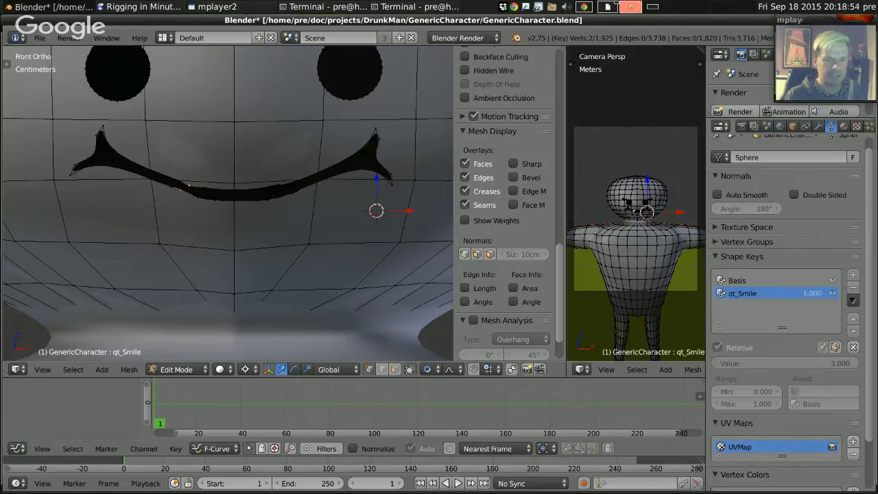
pyautogui.press('Tab')
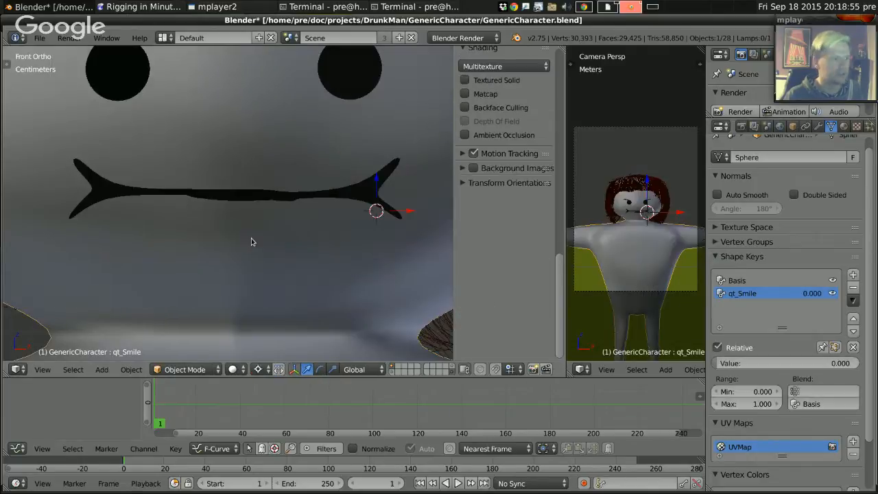
pyautogui.moveTo(804, 293)
pyautogui.mouseDown()
pyautogui.moveTo(830, 293)
pyautogui.moveTo(803, 293)
pyautogui.mouseUp()
# Add a new shape key based on Basis and name it qt_Sad.
pyautogui.click(737, 280)
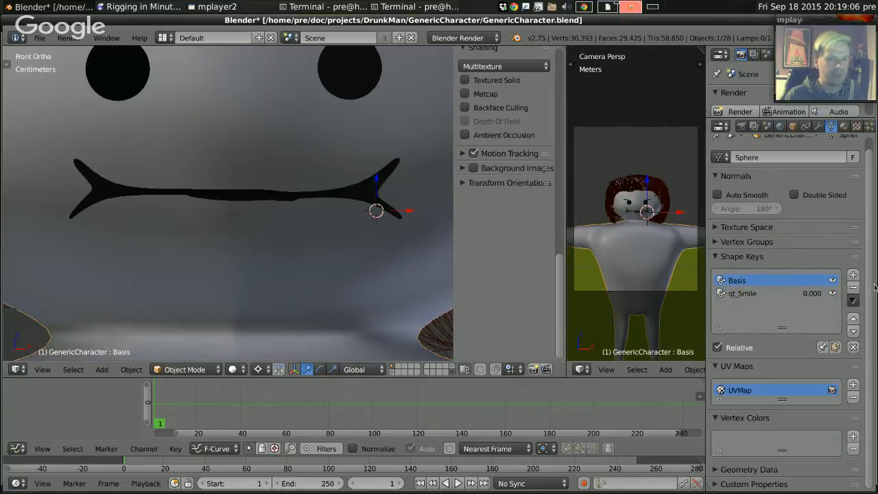
pyautogui.click(853, 275)
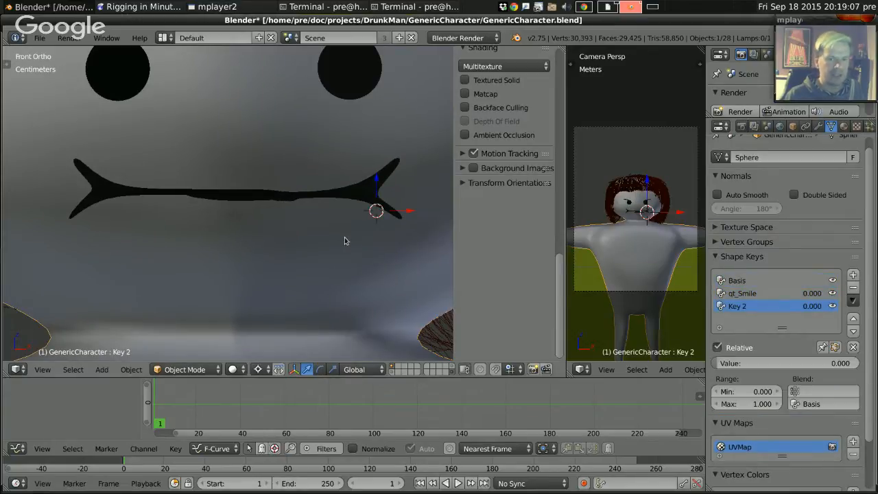
pyautogui.doubleClick(738, 307)
pyautogui.write('qt_Sad')
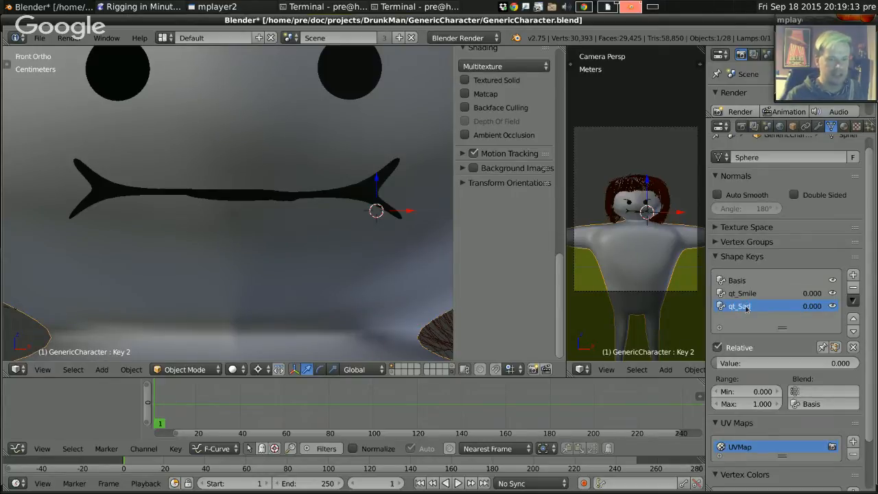
pyautogui.press('Return')
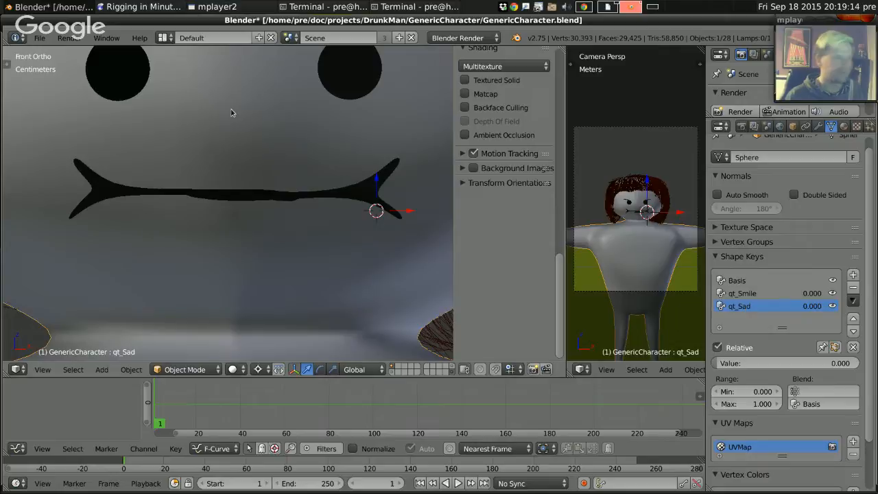
# Select both mouth corners' tip vertices in Edit Mode, grow the selection once and lower it about 1.4 cm along Z with proportional size 0.06.
pyautogui.press('Tab')
pyautogui.rightClick(76, 162)
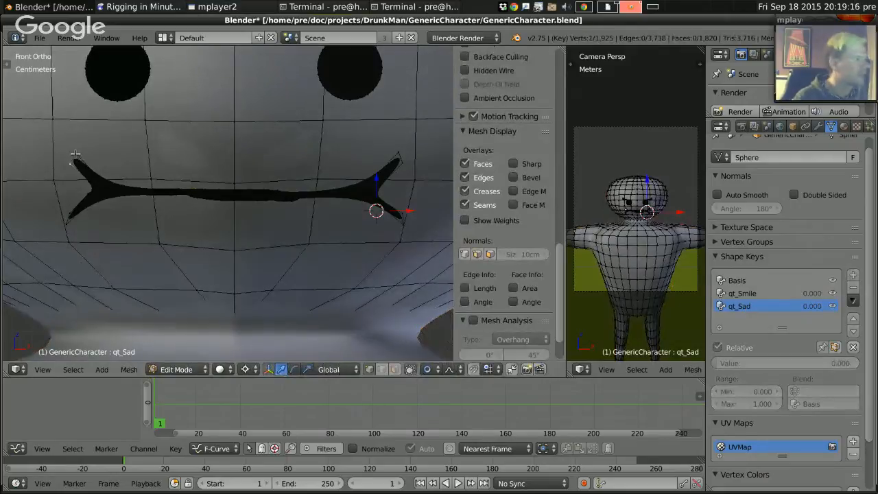
pyautogui.keyDown('shift'); pyautogui.rightClick(68, 220); pyautogui.keyUp('shift')
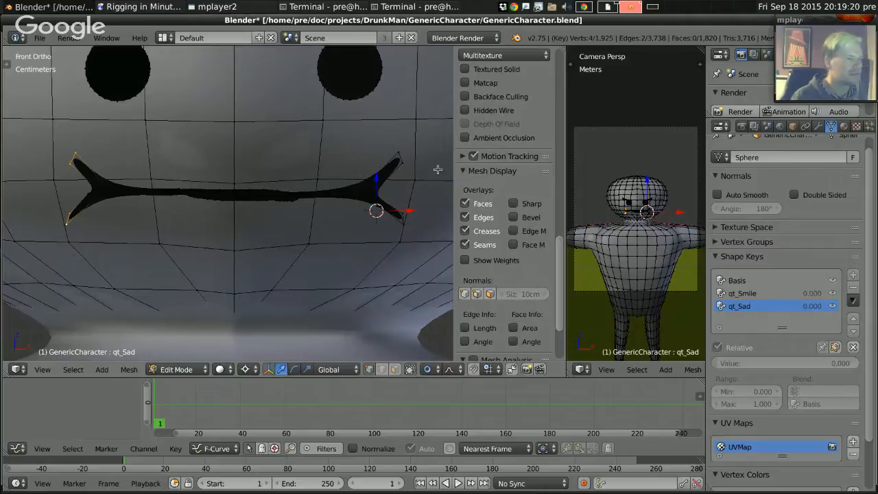
pyautogui.keyDown('shift'); pyautogui.rightClick(400, 157); pyautogui.keyUp('shift')
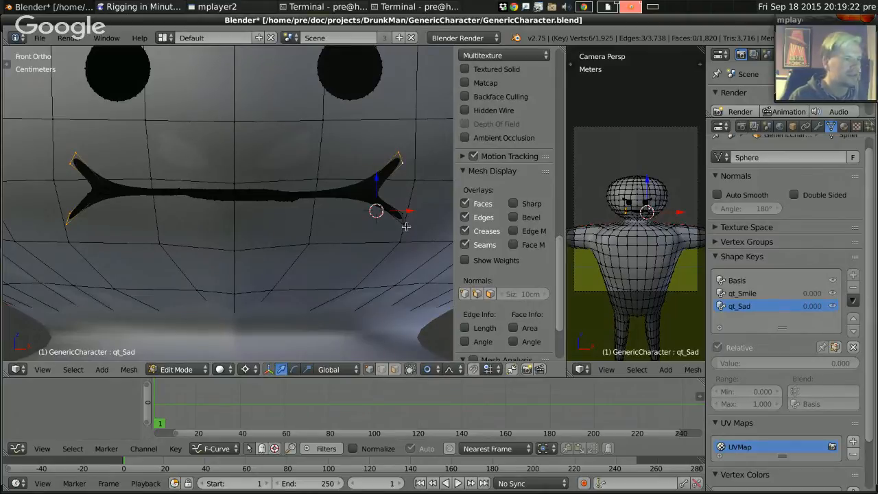
pyautogui.press('ctrl+KP_Add')
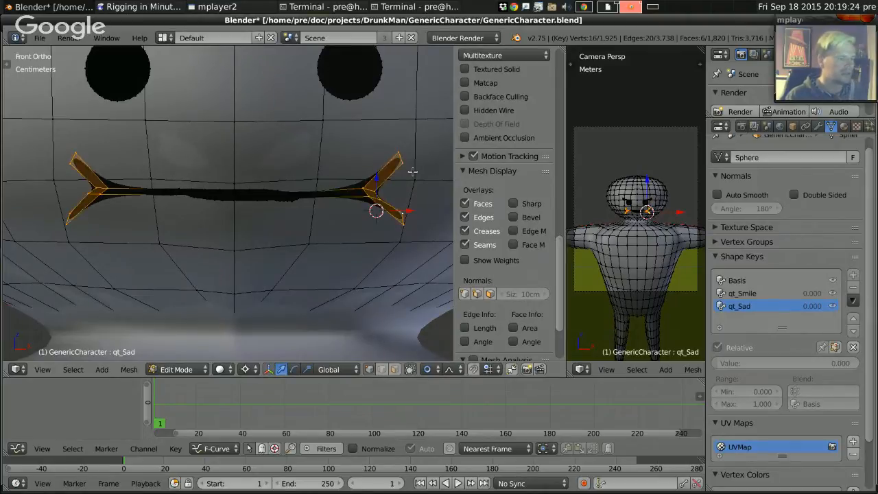
pyautogui.press('g')
pyautogui.press('z')
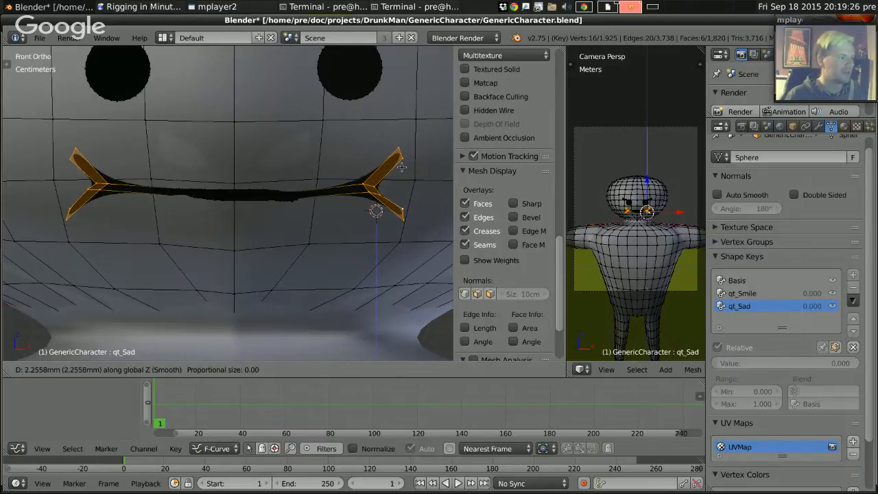
pyautogui.scroll(-5, 401, 167)
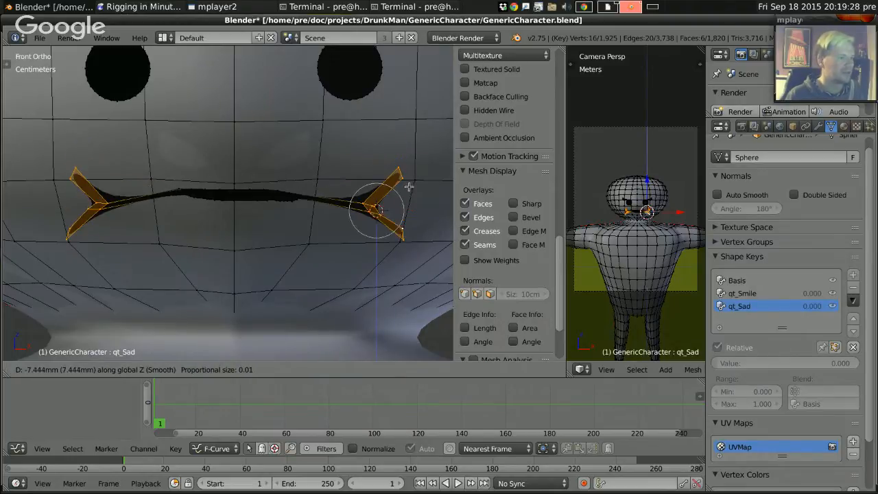
pyautogui.scroll(-13, 408, 186)
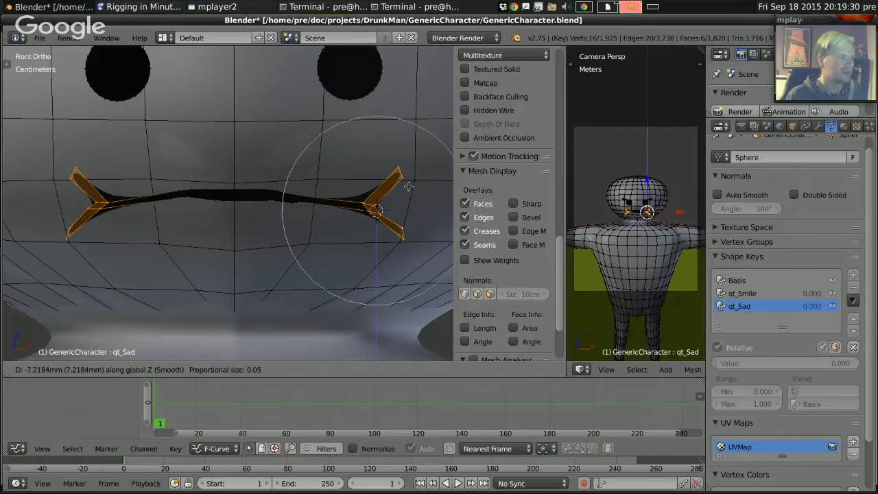
pyautogui.scroll(-2, 408, 198)
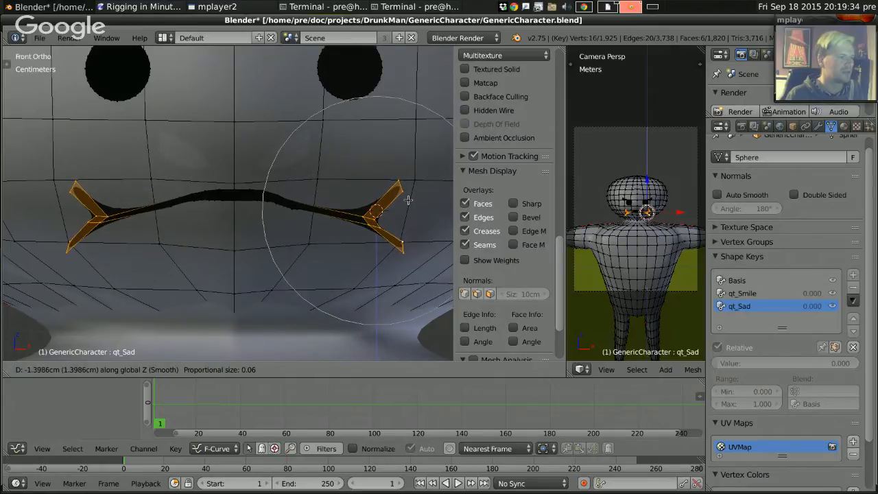
pyautogui.click(408, 200)
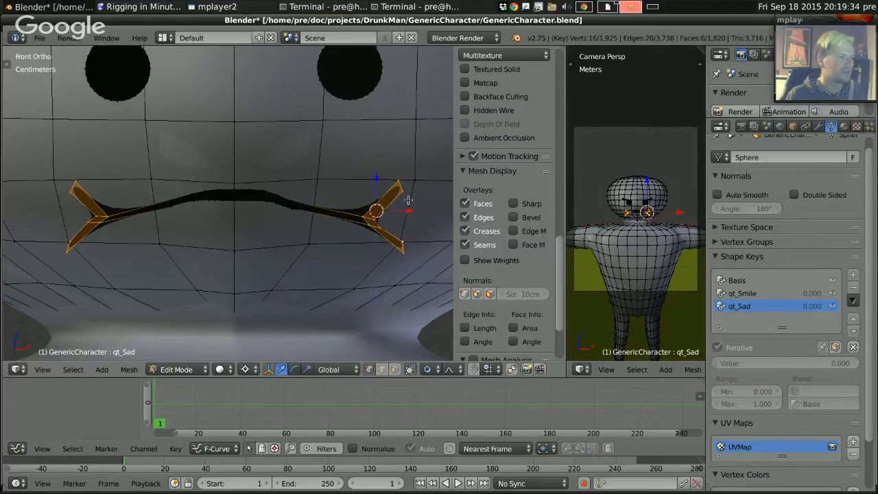
# Select only the right-hand mouth corner's vertices and rotate them about 10.5° around a 3D cursor placed at that corner's base, with proportional size 0.06.
pyautogui.click(234, 194)
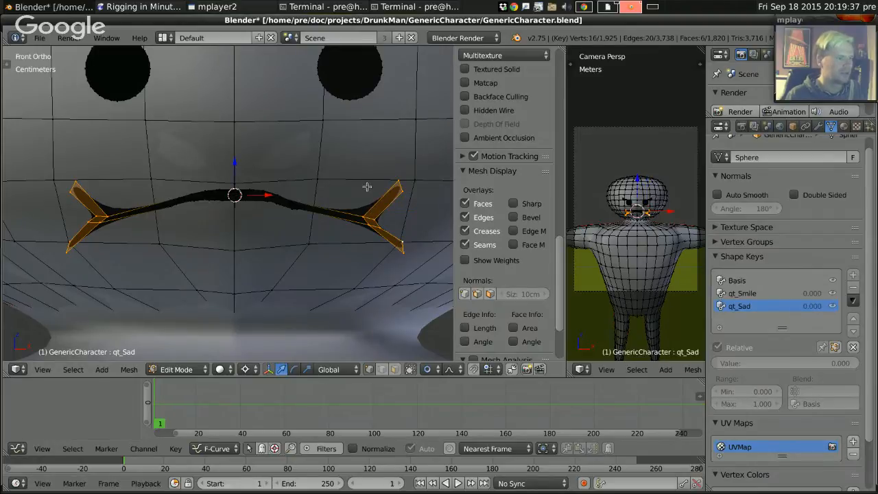
pyautogui.press('a')
pyautogui.press('b')
pyautogui.moveTo(353, 173); pyautogui.dragTo(460, 279)
pyautogui.press('r')
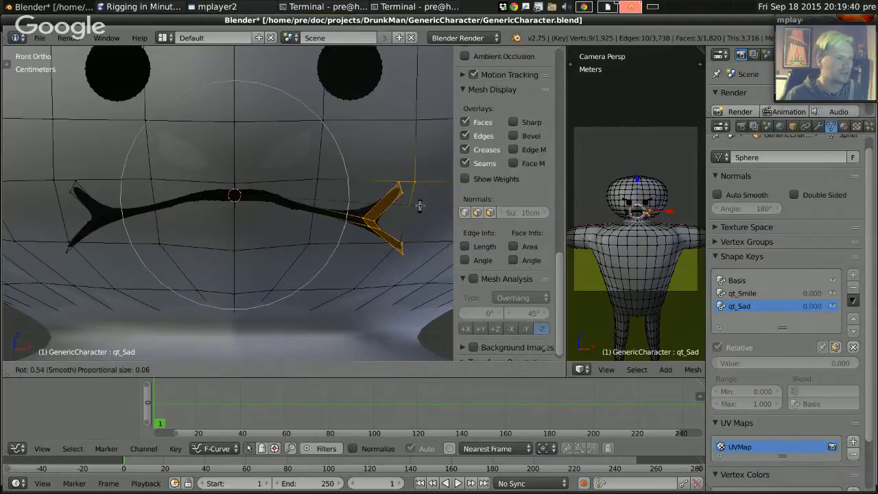
pyautogui.rightClick(421, 204)
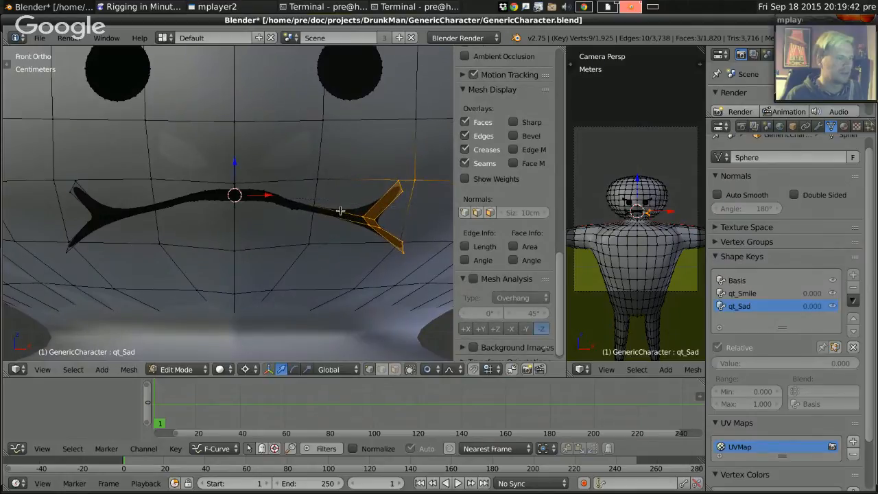
pyautogui.click(355, 217)
pyautogui.press('r')
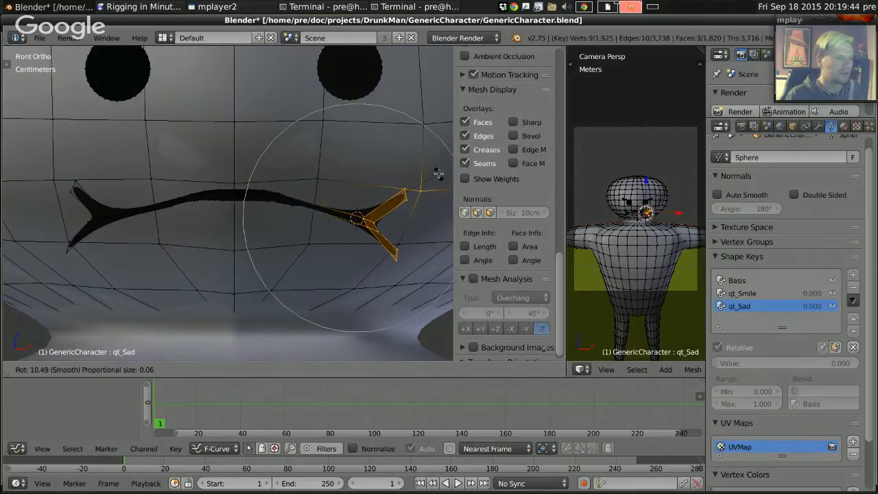
pyautogui.click(439, 174)
# Select only the left-hand mouth corner's vertices and place the 3D cursor at that corner's base.
pyautogui.hotkey('ctrl', 'z')
pyautogui.hotkey('ctrl', 'z')
pyautogui.press('b')
pyautogui.moveTo(52, 177); pyautogui.dragTo(113, 260)
pyautogui.click(128, 213)
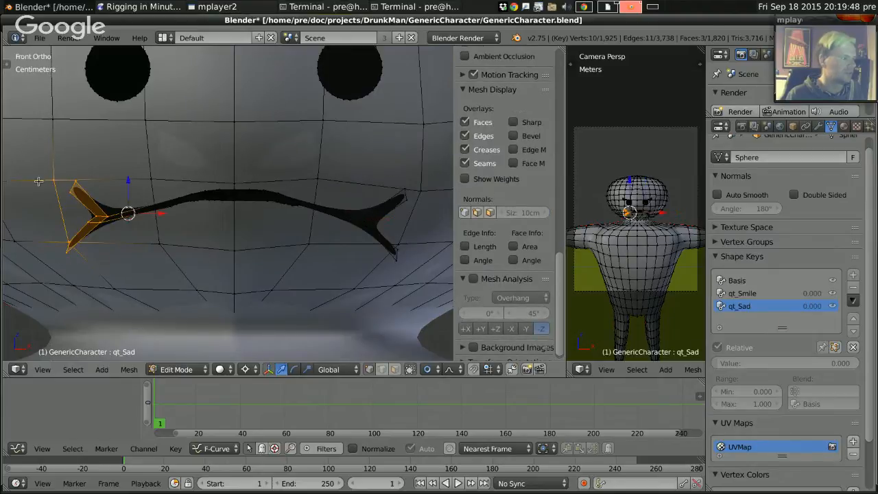
# Limit the selection to the forked mouth corner and nearby lip vertices, and rotate them about -7 degrees in the qt_Sad shape key.
pyautogui.press('b')
pyautogui.moveTo(48, 172); pyautogui.dragTo(65, 198, button='middle')
pyautogui.press('b')
pyautogui.moveTo(54, 234); pyautogui.dragTo(76, 255, button='middle')
pyautogui.press('b')
pyautogui.moveTo(58, 240); pyautogui.dragTo(69, 253)
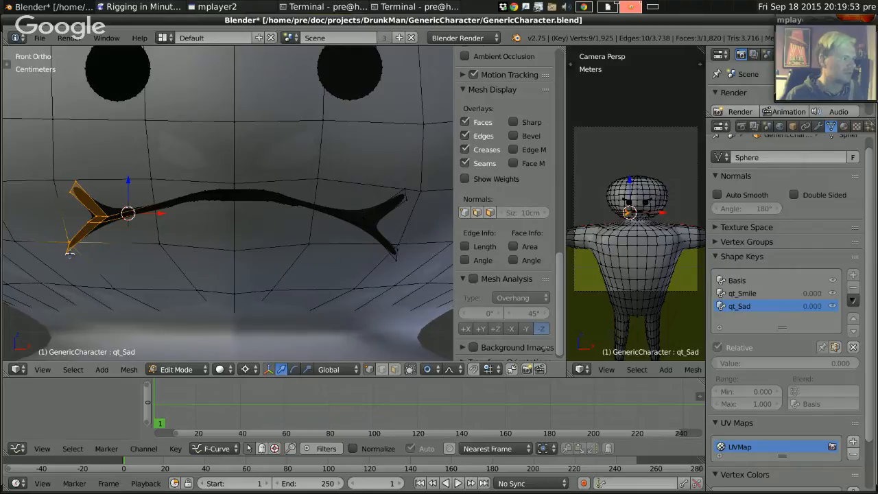
pyautogui.hotkey('ctrl', 'z')
pyautogui.keyDown('shift'); pyautogui.rightClick(68, 250); pyautogui.keyUp('shift')
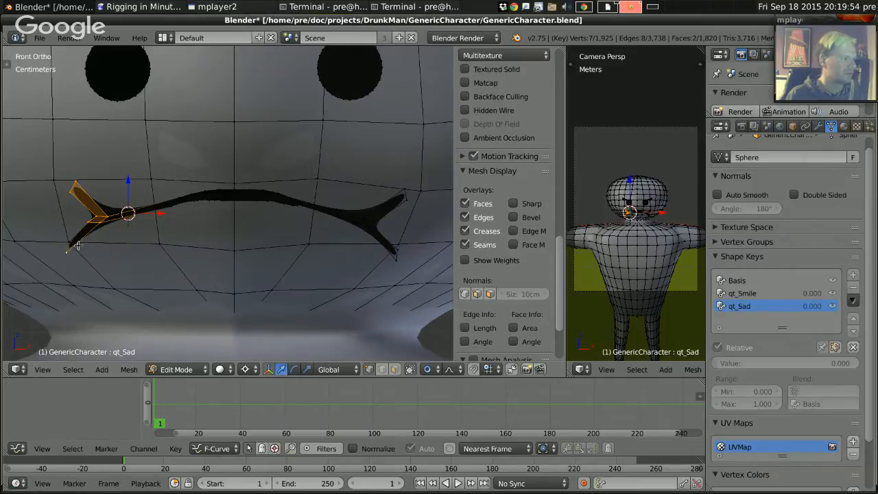
pyautogui.keyDown('alt'); pyautogui.keyDown('shift'); pyautogui.rightClick(82, 245); pyautogui.keyUp('shift'); pyautogui.keyUp('alt')
pyautogui.press('b')
pyautogui.moveTo(152, 186); pyautogui.dragTo(200, 225, button='middle')
pyautogui.press('r')
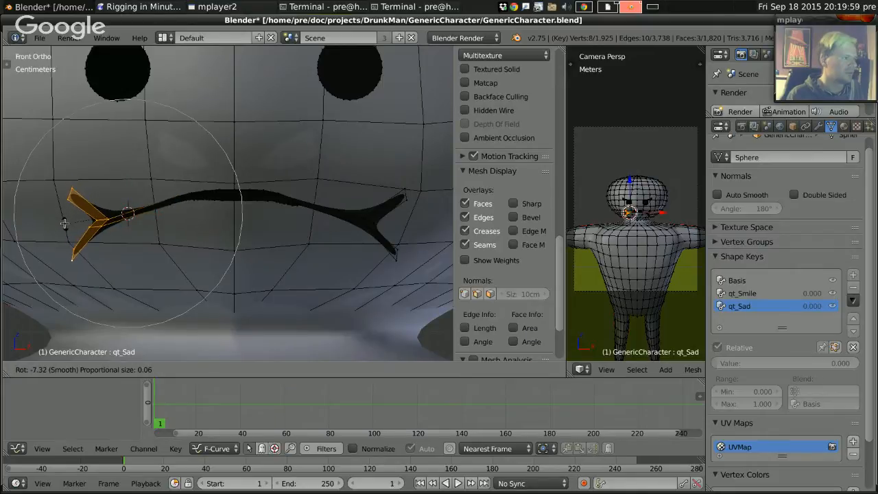
pyautogui.click(66, 225)
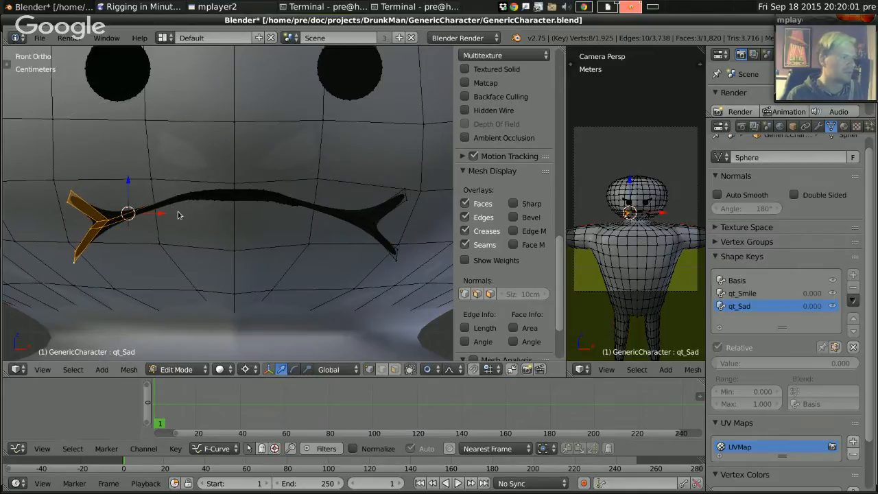
pyautogui.press('Tab')
# Render the character with the qt_Sad shape key at 1.000 and reset its value to 0.000.
pyautogui.moveTo(811, 306); pyautogui.dragTo(854, 306)
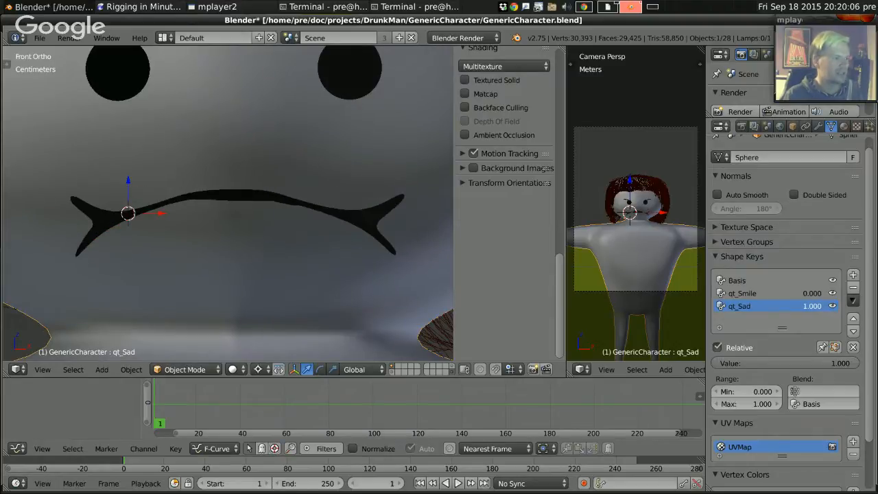
pyautogui.click(742, 111)
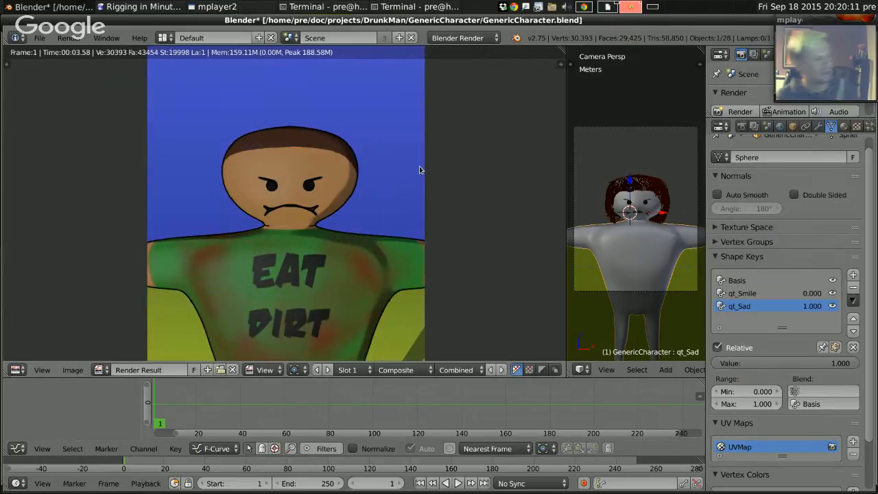
pyautogui.press('Escape')
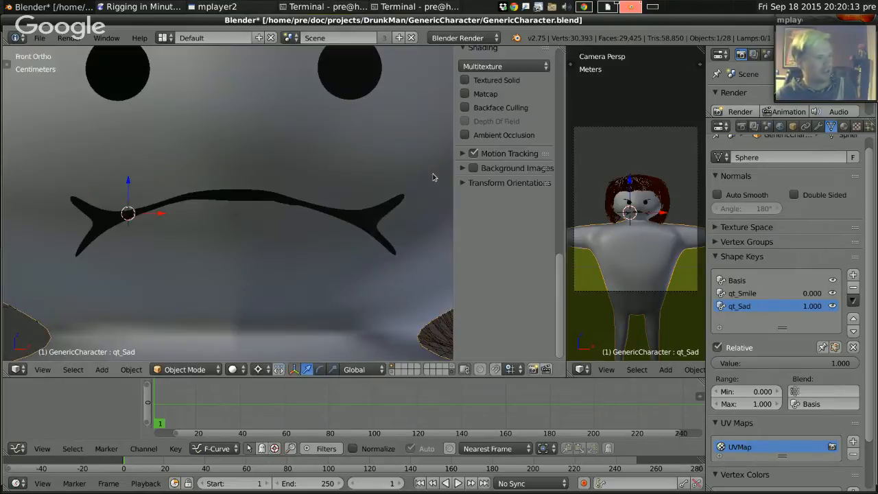
pyautogui.click(741, 281)
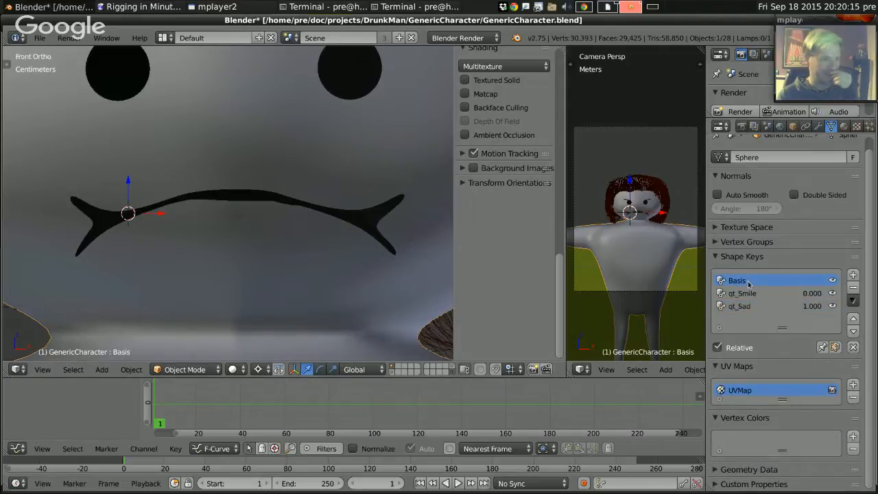
pyautogui.moveTo(811, 306); pyautogui.dragTo(772, 306)
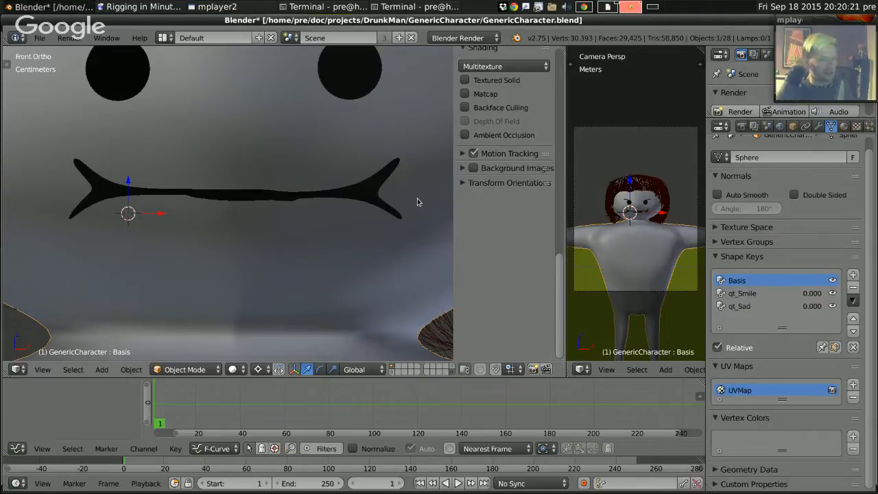
# Rename the qt_Smile and qt_Sad shape keys as qt_MSmile and qt_MSad.
pyautogui.click(742, 294)
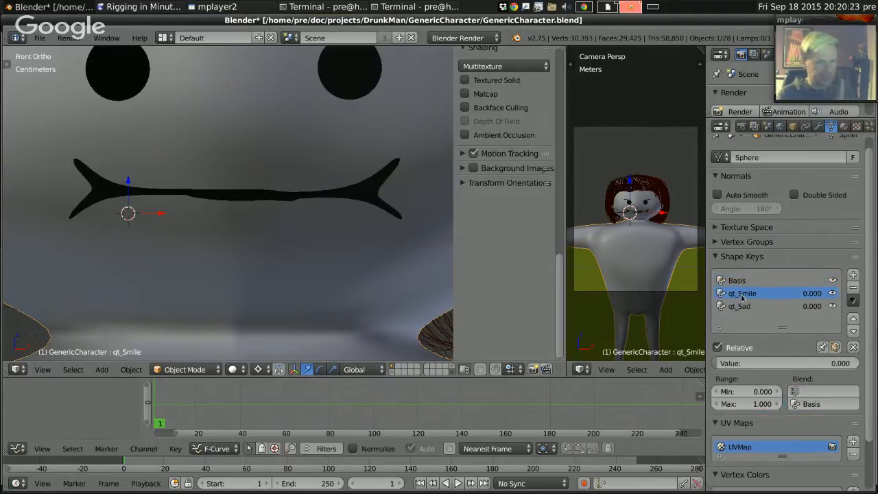
pyautogui.doubleClick(744, 295)
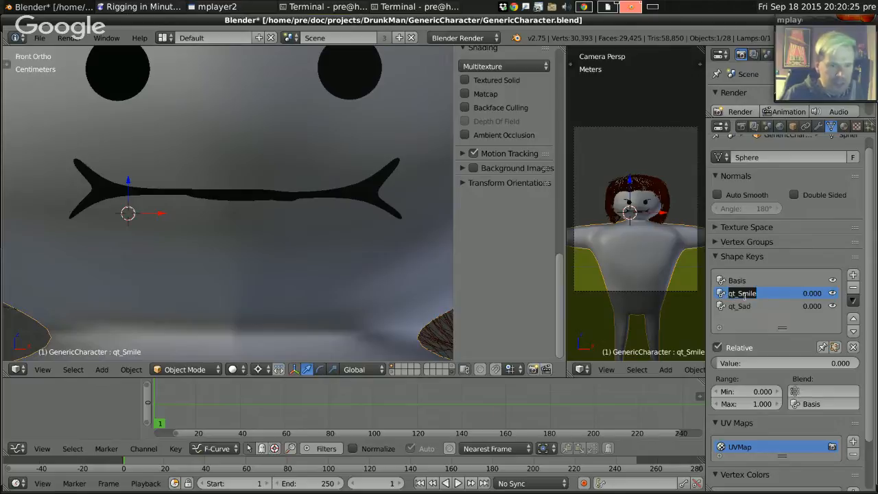
pyautogui.click(744, 296)
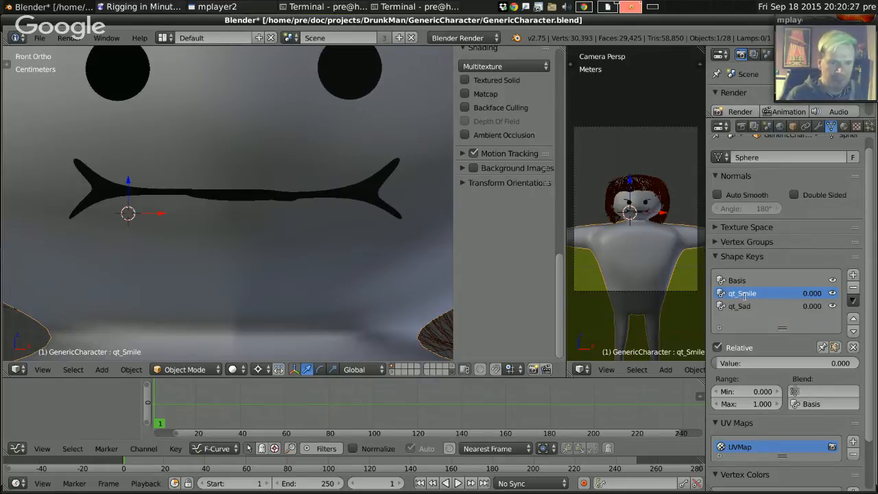
pyautogui.write('M')
pyautogui.press('Return')
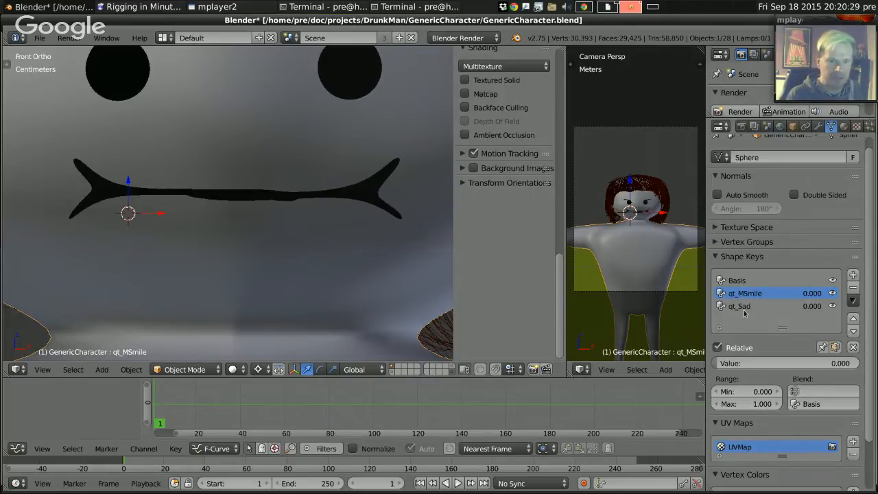
pyautogui.click(746, 306)
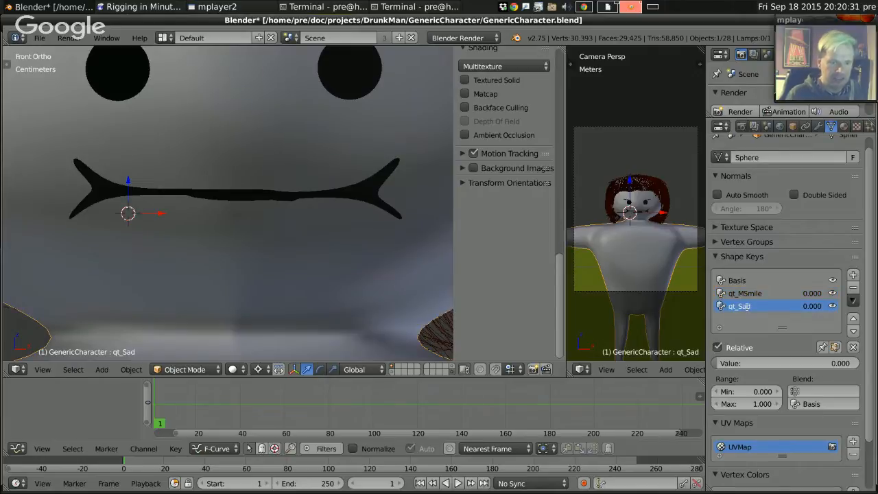
pyautogui.write('M')
pyautogui.press('Return')
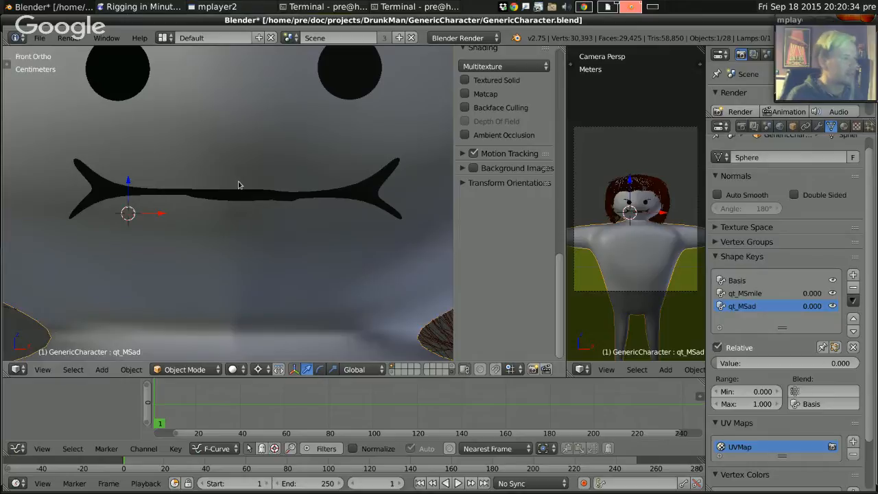
# Add a new shape key named AI to the character and enter Edit Mode on it.
pyautogui.scroll(-1, 249, 212)
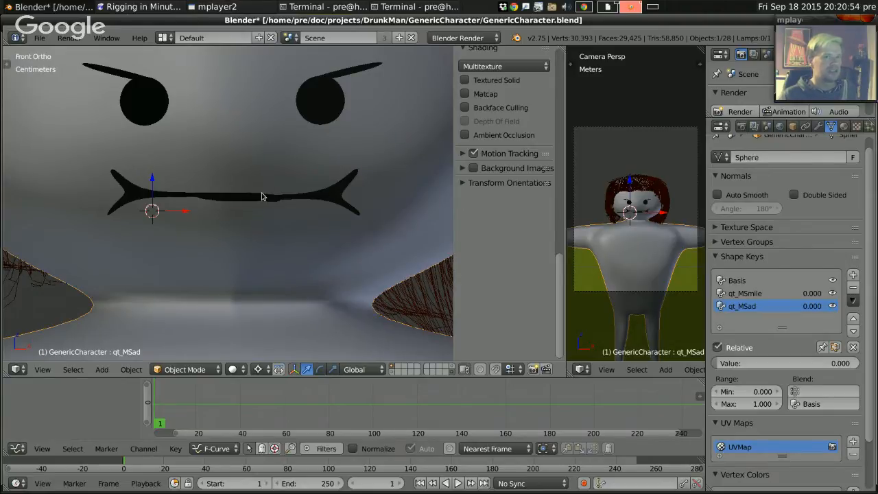
pyautogui.keyDown('shift'); pyautogui.moveTo(238, 172); pyautogui.dragTo(247, 246, button='middle'); pyautogui.keyUp('shift')
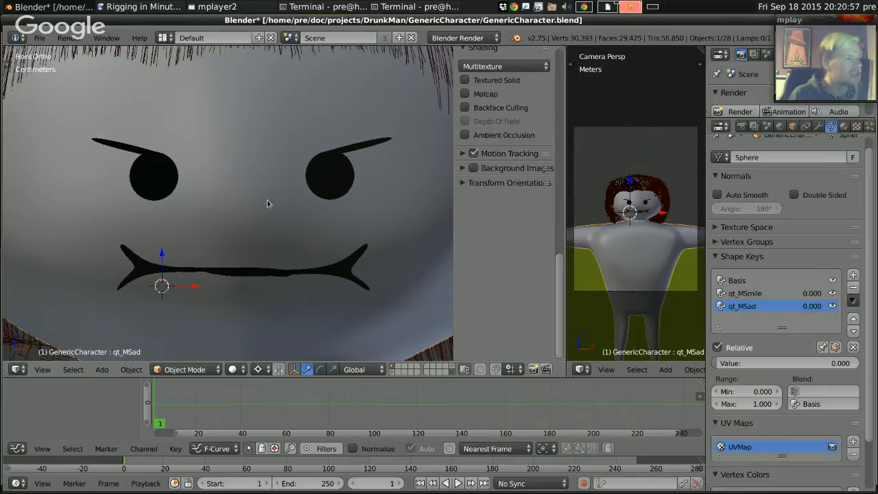
pyautogui.keyDown('shift'); pyautogui.moveTo(250, 206); pyautogui.dragTo(244, 184, button='middle'); pyautogui.keyUp('shift')
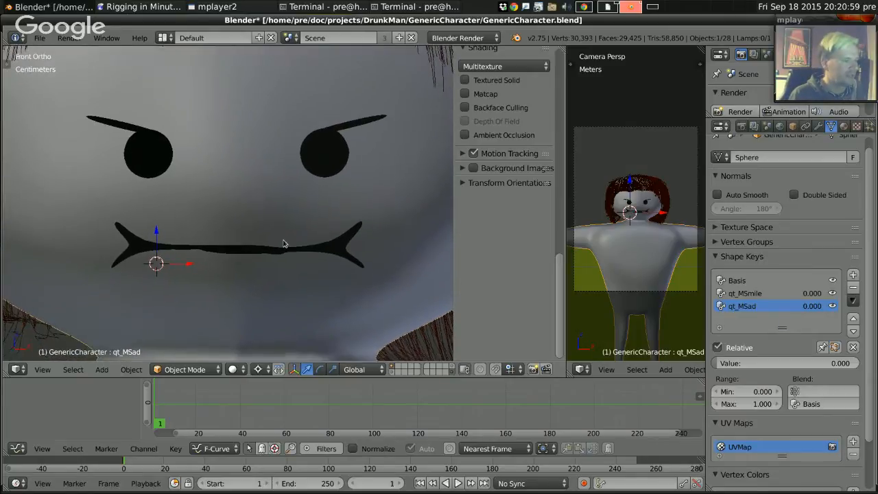
pyautogui.keyDown('shift'); pyautogui.moveTo(284, 240); pyautogui.dragTo(272, 225, button='middle'); pyautogui.keyUp('shift')
pyautogui.keyDown('ctrl'); pyautogui.moveTo(254, 286); pyautogui.dragTo(261, 243, button='middle'); pyautogui.keyUp('ctrl')
pyautogui.keyDown('ctrl'); pyautogui.moveTo(244, 172); pyautogui.dragTo(236, 197, button='middle'); pyautogui.keyUp('ctrl')
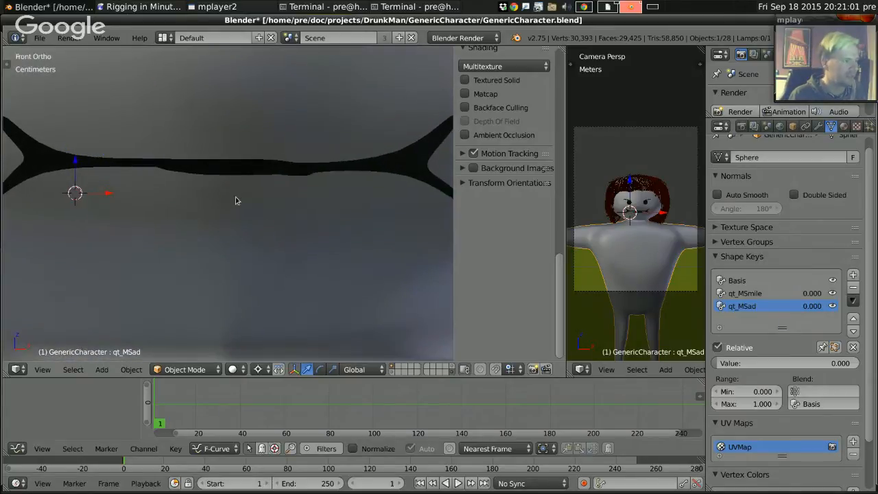
pyautogui.click(764, 281)
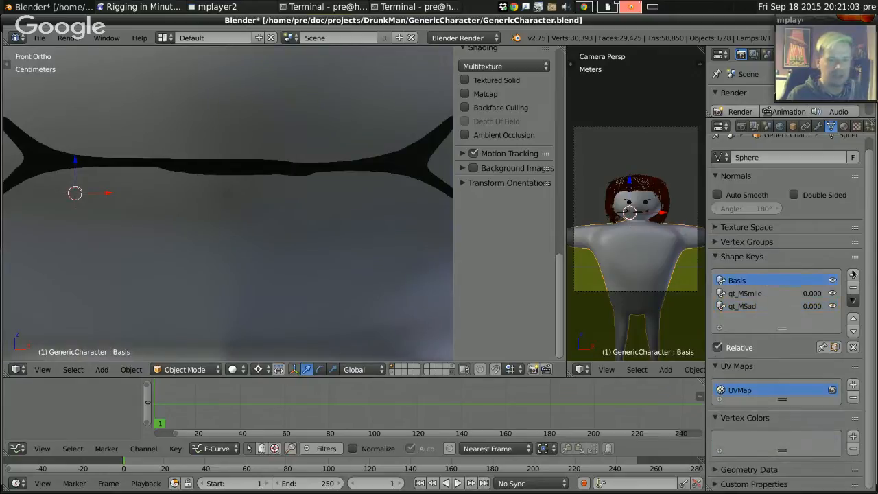
pyautogui.click(854, 275)
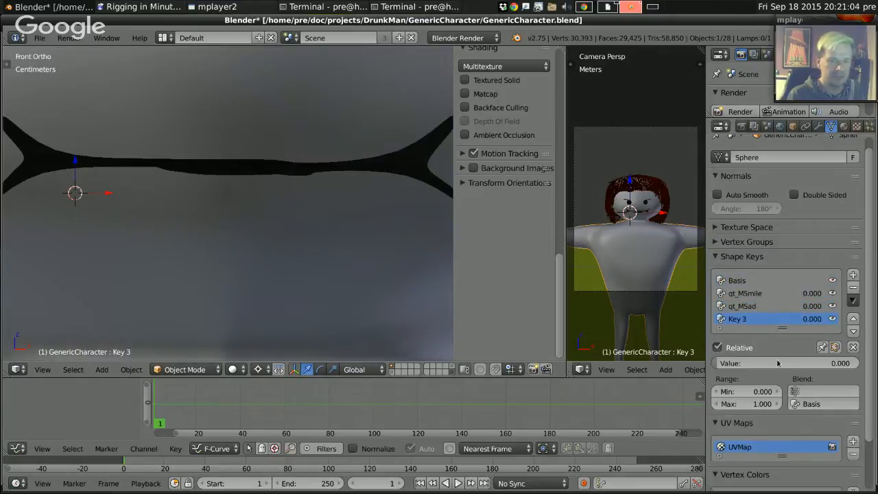
pyautogui.doubleClick(750, 318)
pyautogui.write('AI')
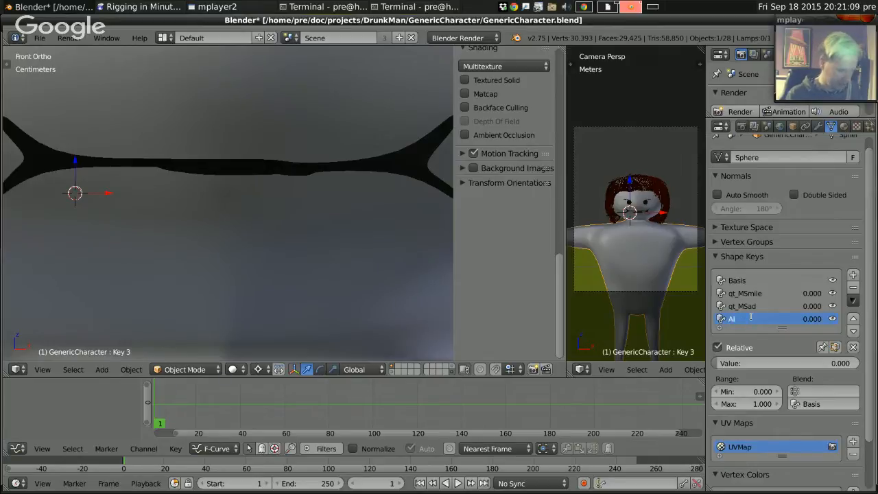
pyautogui.press('Return')
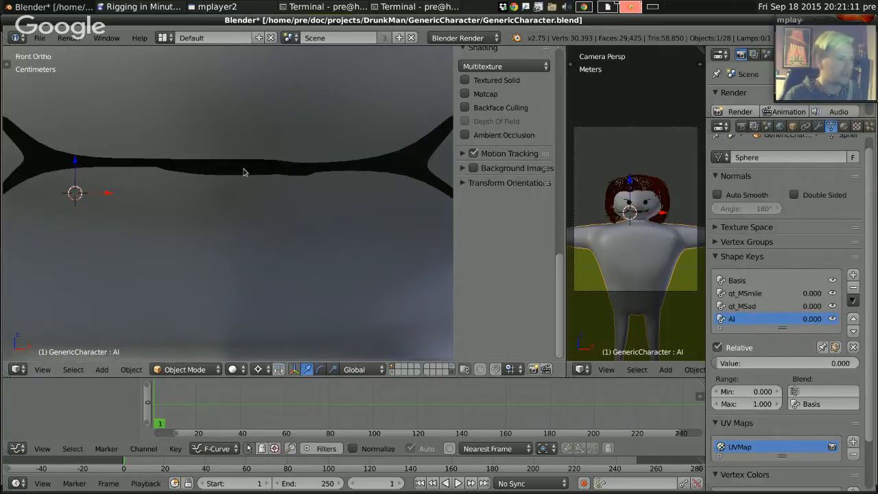
pyautogui.press('Tab')
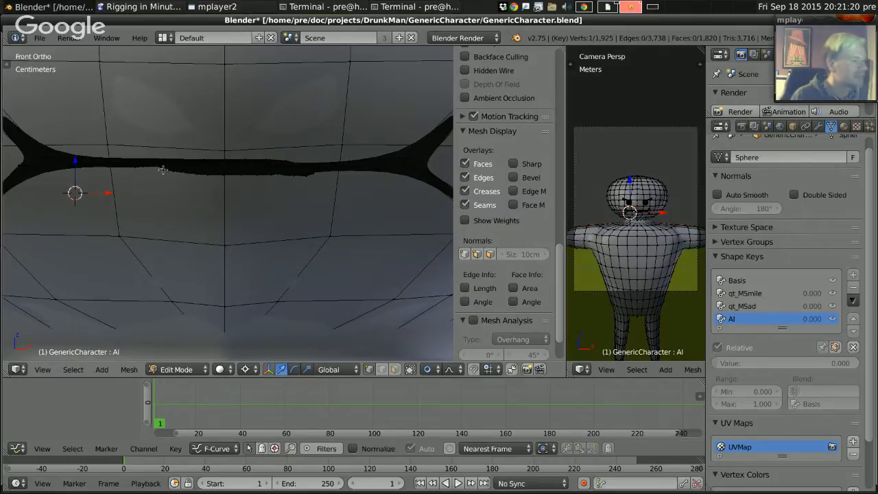
pyautogui.moveTo(158, 167); pyautogui.dragTo(295, 193)
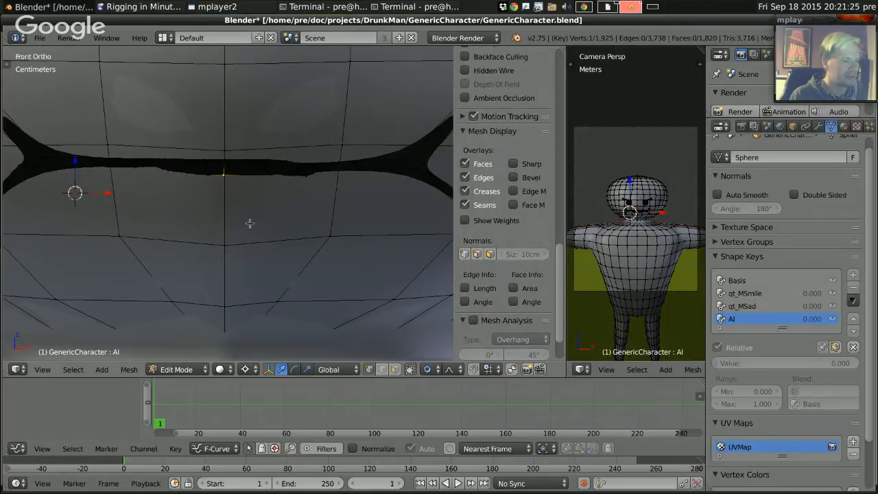
pyautogui.press('g')
pyautogui.press('z')
pyautogui.scroll(11, 248, 234)
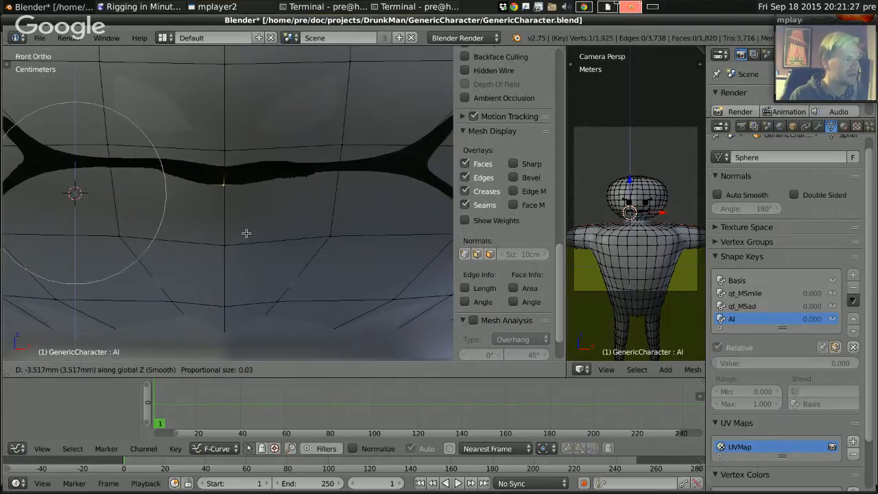
pyautogui.scroll(5, 246, 241)
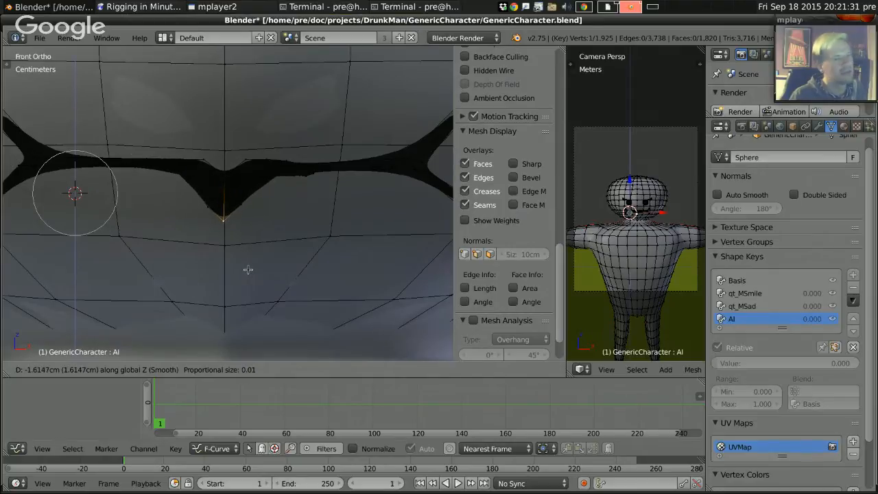
pyautogui.scroll(3, 248, 271)
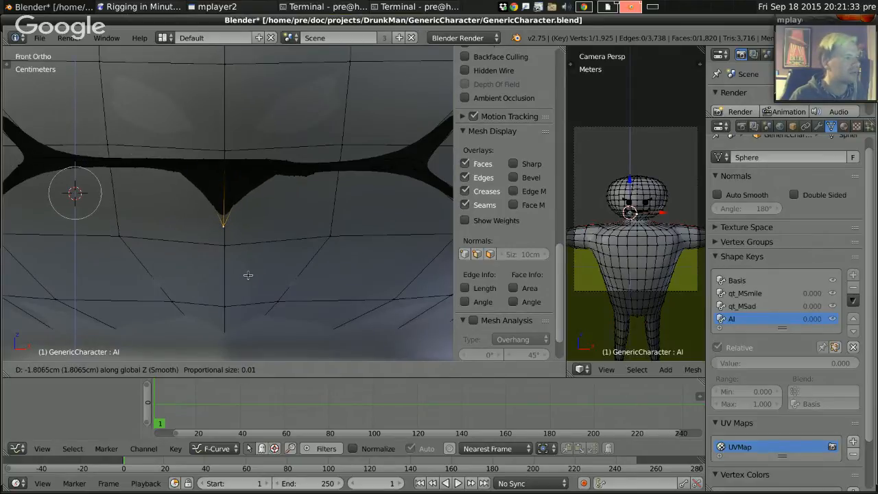
pyautogui.rightClick(248, 275)
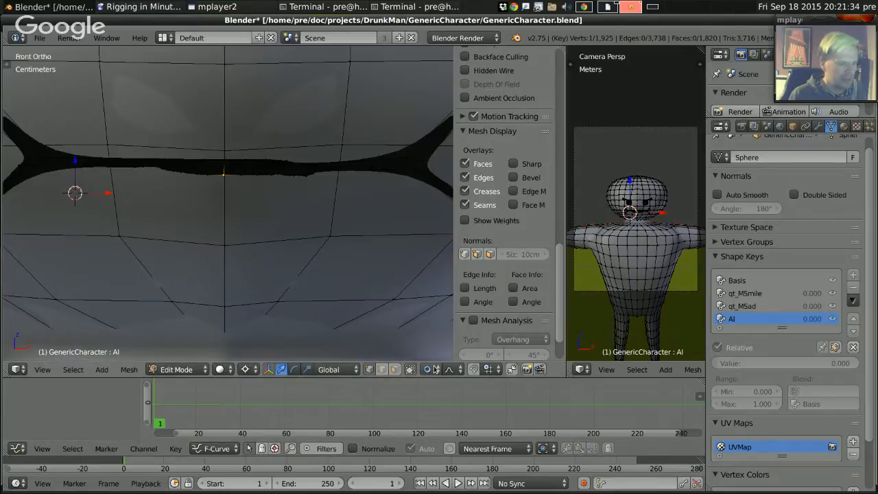
# Change the proportional editing mode and try lowering the lower lip's centre vertex along Z with a proportional size of 0.01.
pyautogui.click(429, 369)
pyautogui.click(448, 313)
pyautogui.press('g')
pyautogui.press('z')
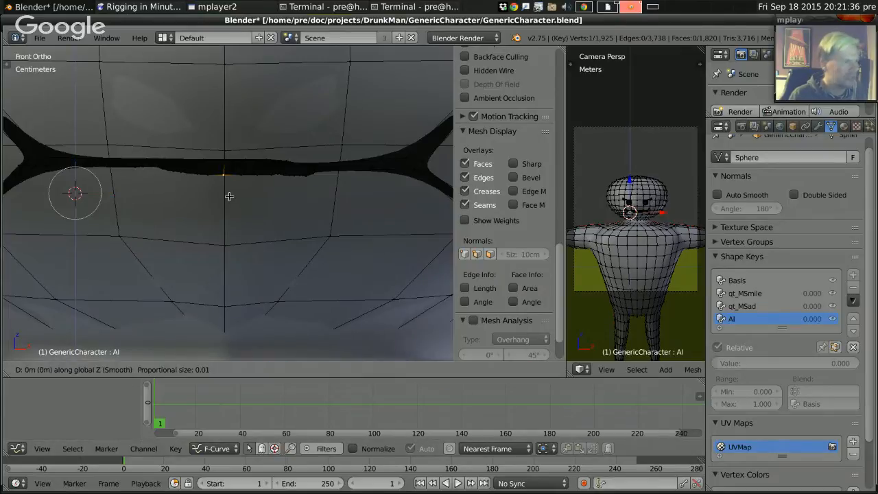
pyautogui.scroll(-2, 234, 212)
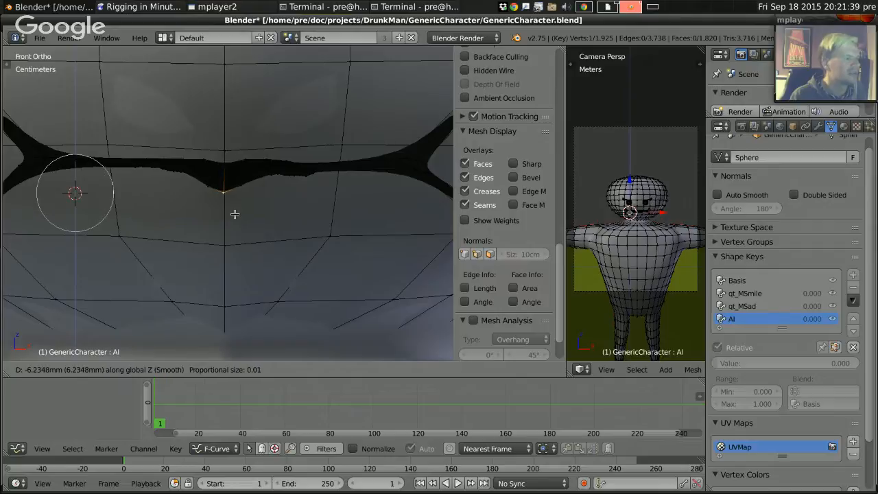
pyautogui.scroll(4, 235, 214)
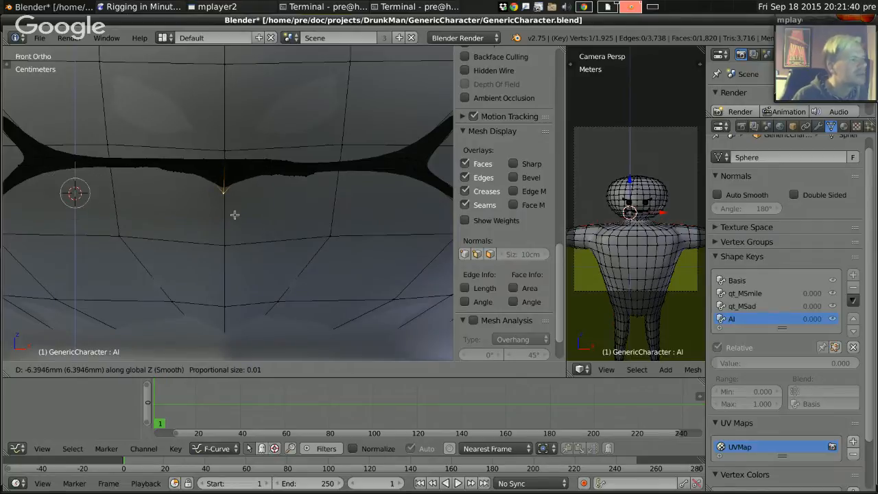
pyautogui.scroll(-5, 234, 214)
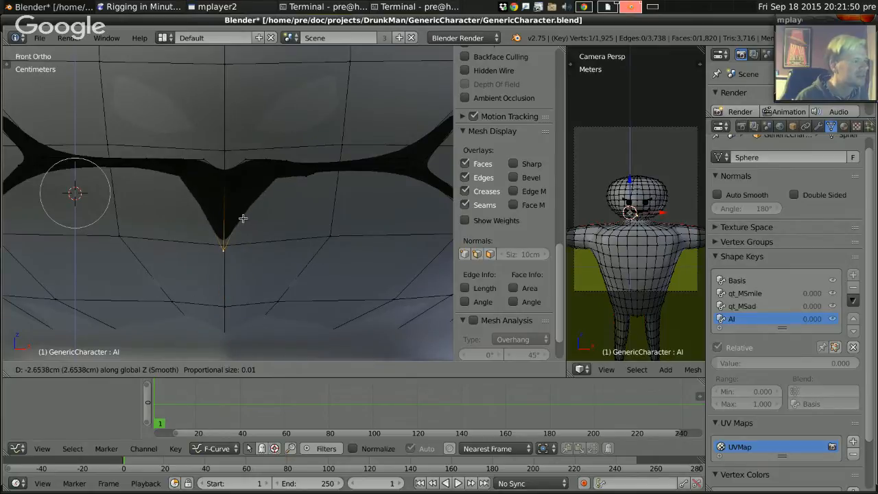
pyautogui.press('Escape')
# Box-select the five vertices at the lower lip's centre and lower them along Z with a proportional size of 0.01.
pyautogui.press('b')
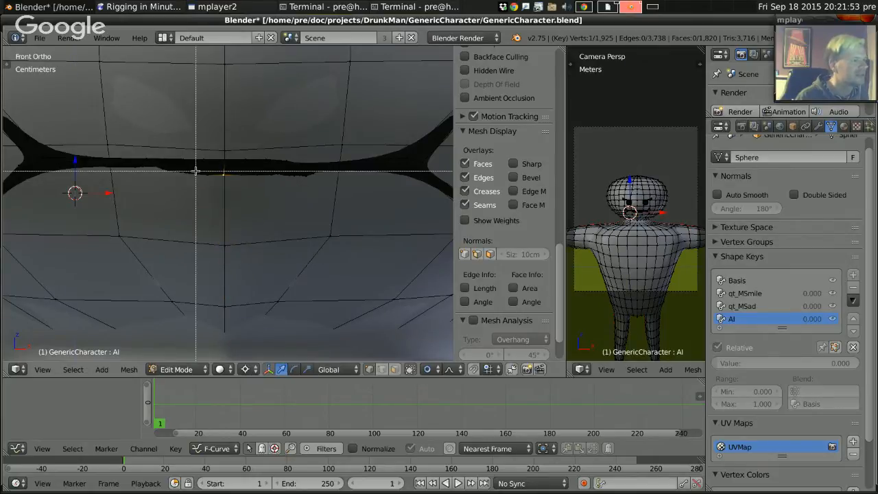
pyautogui.moveTo(196, 171); pyautogui.dragTo(247, 188)
pyautogui.press('g')
pyautogui.press('z')
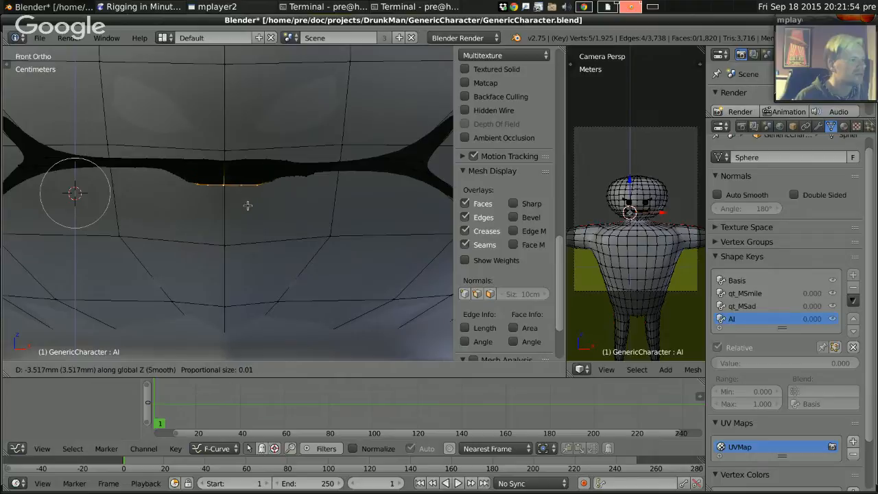
pyautogui.click(258, 253)
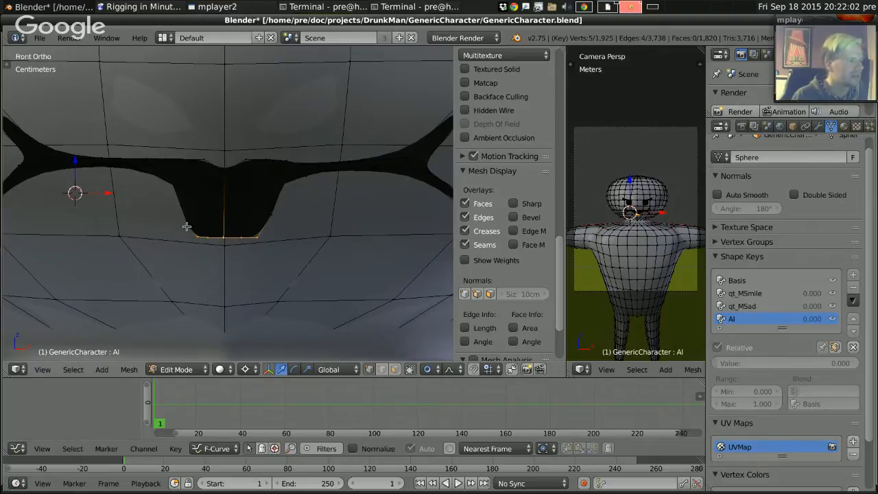
# Lower the pair of vertices on either side of the mouth opening about 5.6 mm along Z to square its lower corners.
pyautogui.rightClick(180, 205)
pyautogui.keyDown('shift'); pyautogui.rightClick(267, 212); pyautogui.keyUp('shift')
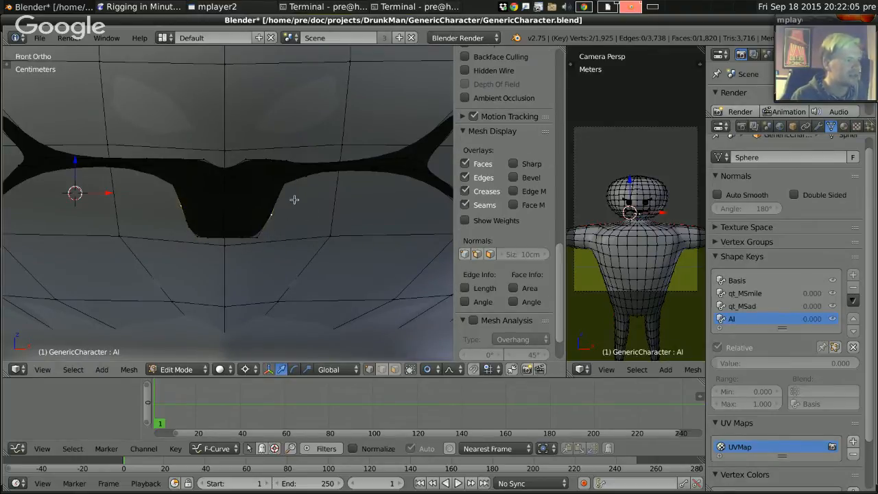
pyautogui.press('g')
pyautogui.press('z')
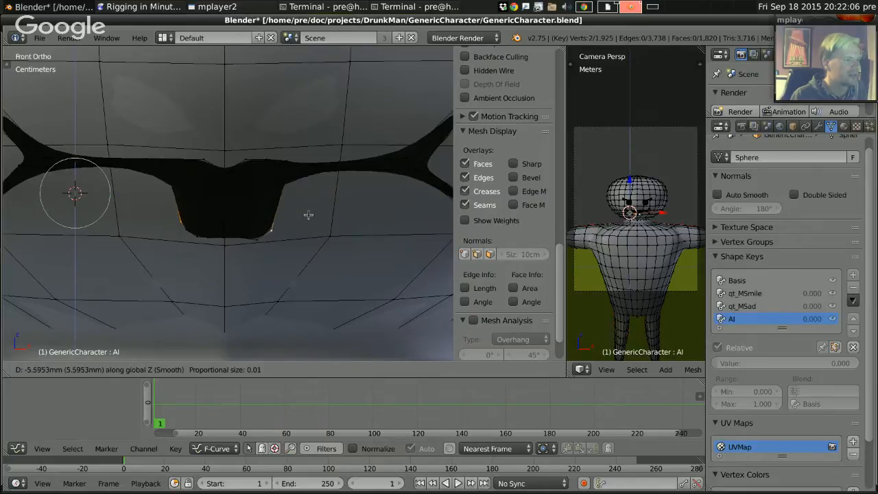
pyautogui.click(307, 213)
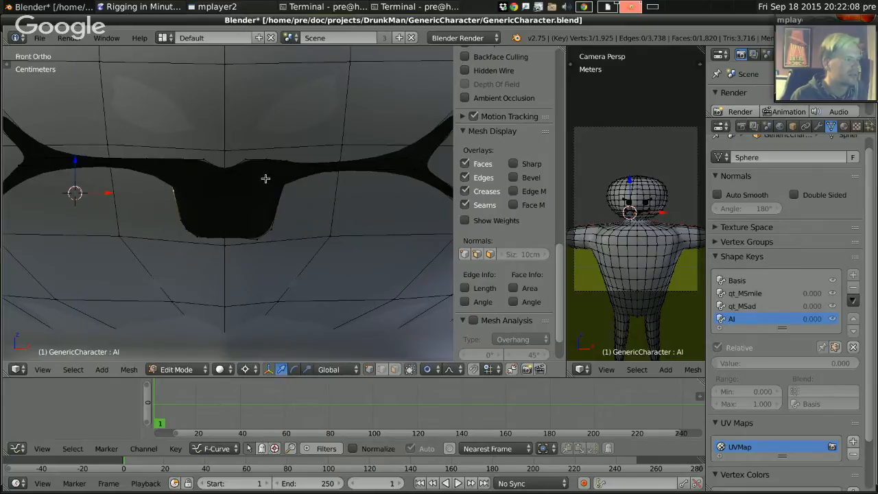
# Try lowering the next pair of vertices further out along the lower lip along Z.
pyautogui.rightClick(161, 175)
pyautogui.keyDown('shift'); pyautogui.rightClick(293, 178); pyautogui.keyUp('shift')
pyautogui.press('g')
pyautogui.press('z')
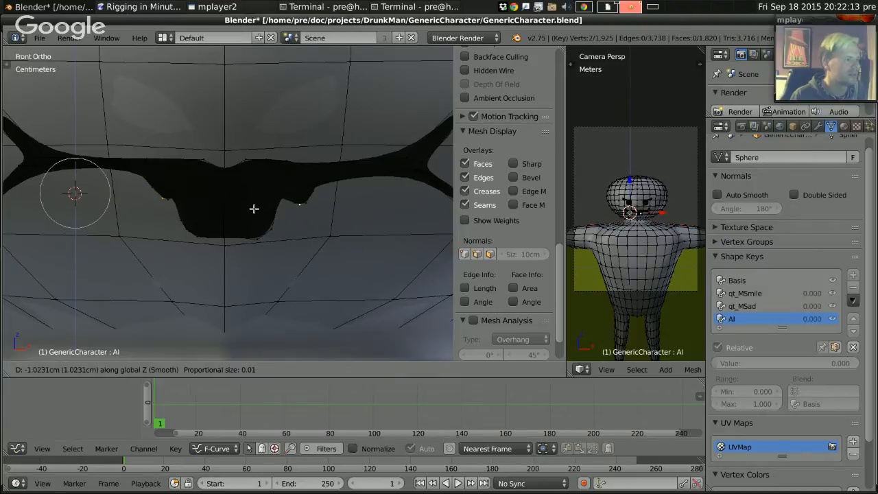
pyautogui.click(276, 192)
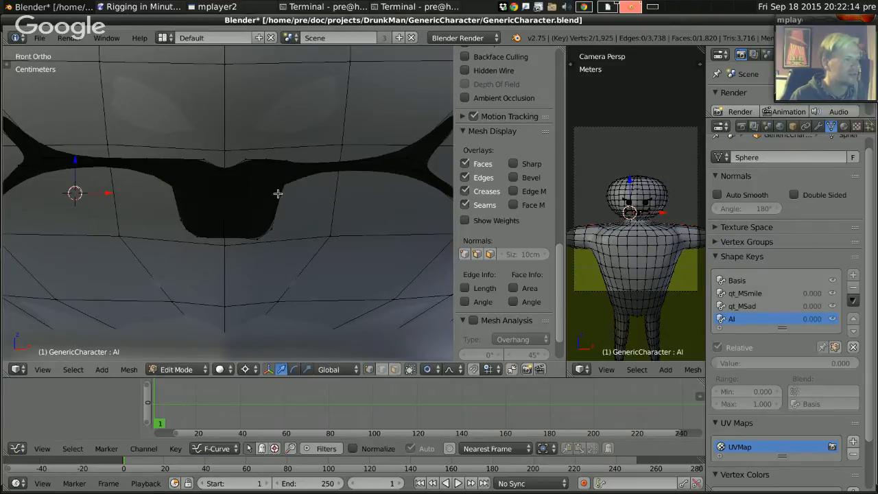
# Extend the selection to four vertices on the opening's sides and try lowering them together along Z.
pyautogui.keyDown('shift'); pyautogui.rightClick(176, 195); pyautogui.keyUp('shift')
pyautogui.press('g')
pyautogui.press('z')
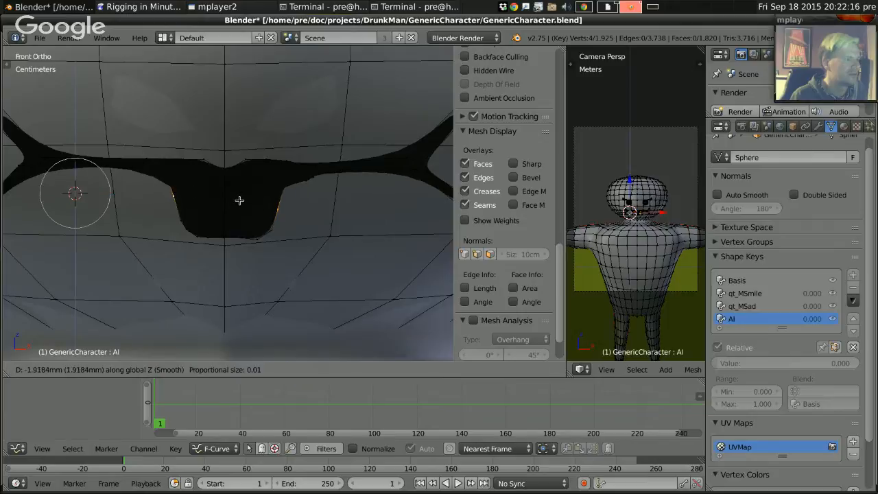
pyautogui.click(241, 200)
# Switch the front view to wireframe and undo the lower-lip vertex moves.
pyautogui.press('z')
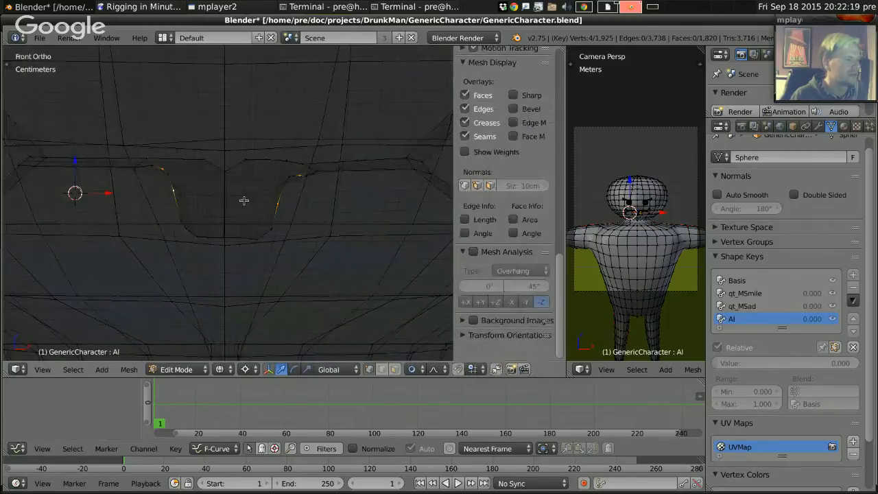
pyautogui.rightClick(243, 200)
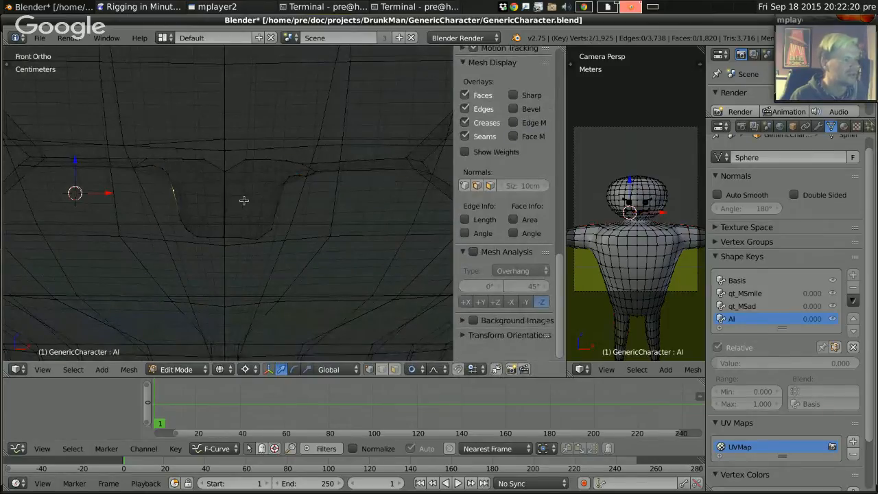
pyautogui.hotkey('ctrl', 'z')
pyautogui.hotkey('ctrl', 'z')
pyautogui.hotkey('ctrl', 'z')
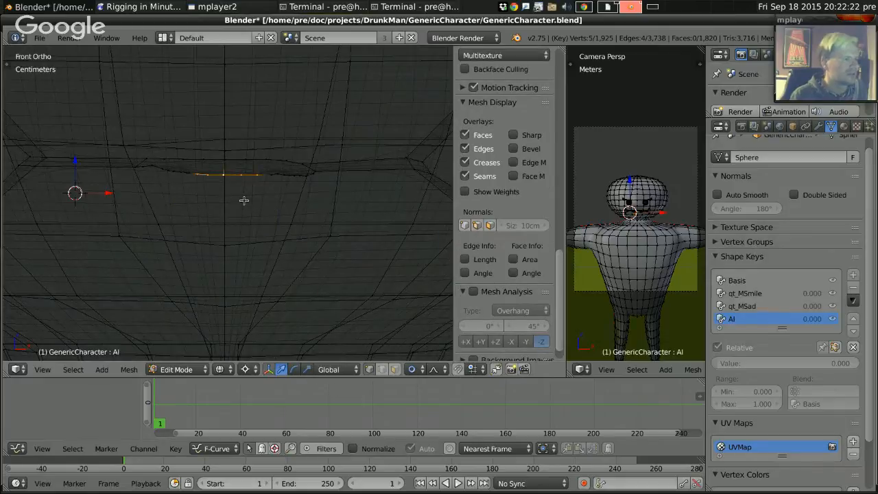
pyautogui.hotkey('ctrl', 'alt', 'Right')
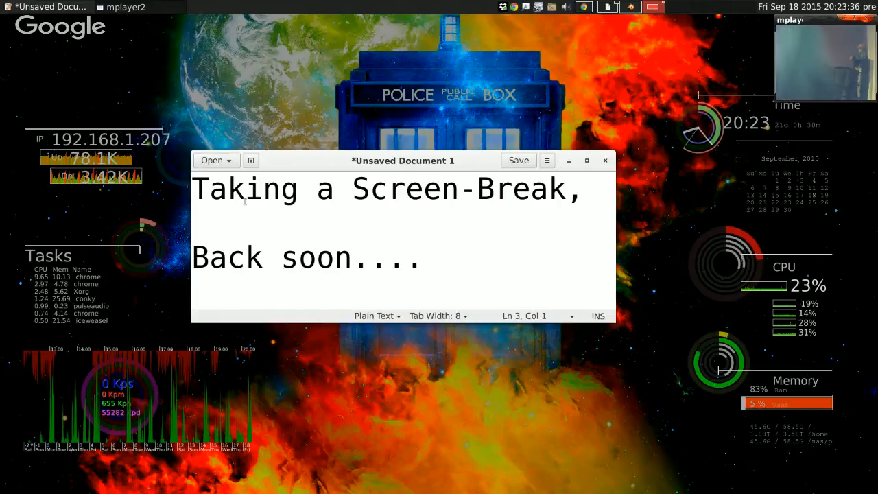
pyautogui.hotkey('ctrl', 'alt', 'Left')
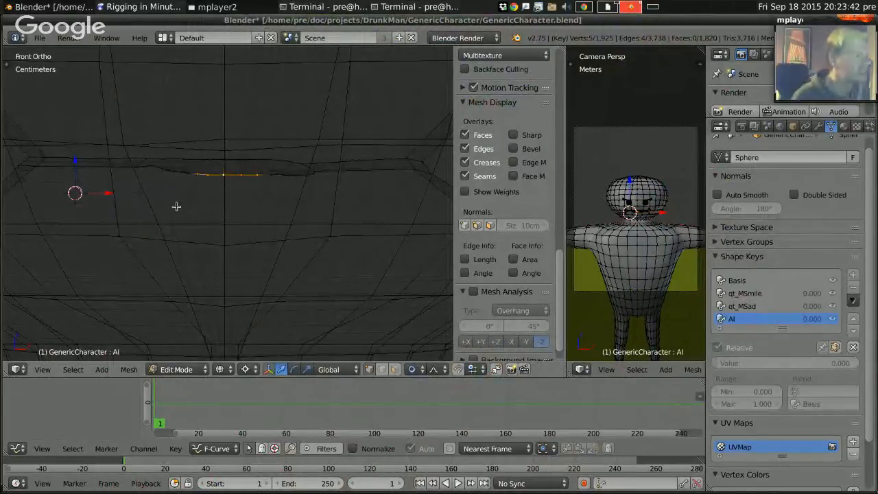
# Select the lower lip's centre vertex and set the pivot point to Median Point.
pyautogui.rightClick(224, 160)
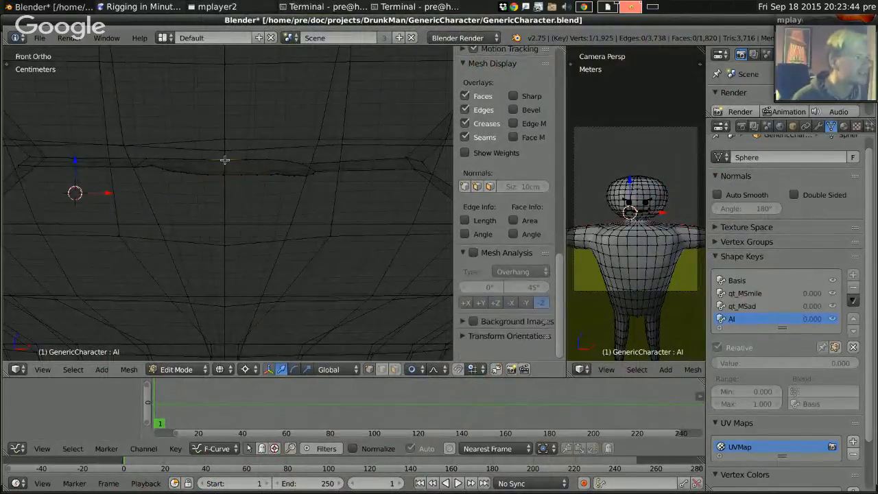
pyautogui.moveTo(259, 241)
pyautogui.keyDown('ctrl'); pyautogui.mouseDown(button='middle')
pyautogui.moveTo(259, 215)
pyautogui.moveTo(265, 230)
pyautogui.mouseUp(button='middle'); pyautogui.keyUp('ctrl')
pyautogui.scroll(1, 262, 226)
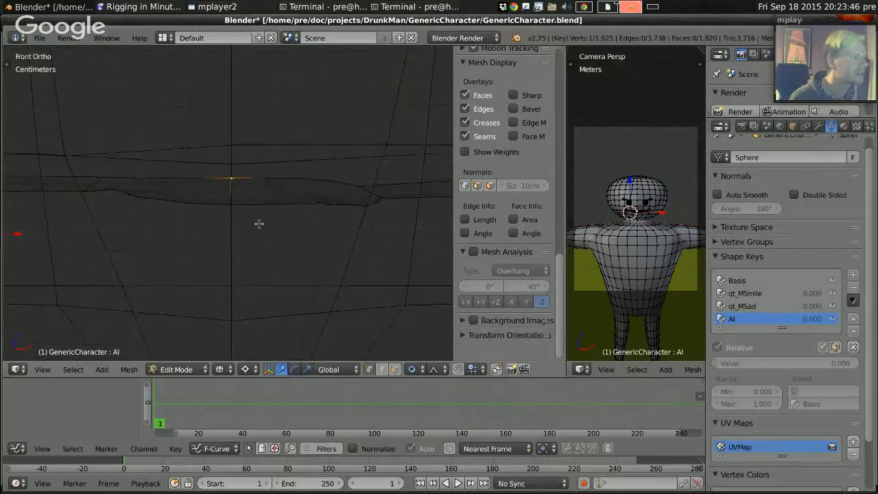
pyautogui.rightClick(228, 205)
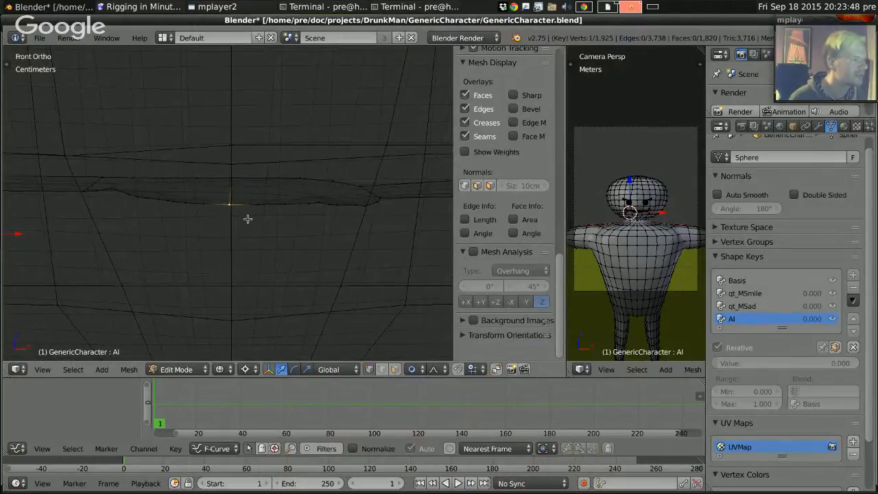
pyautogui.press('g')
pyautogui.press('Escape')
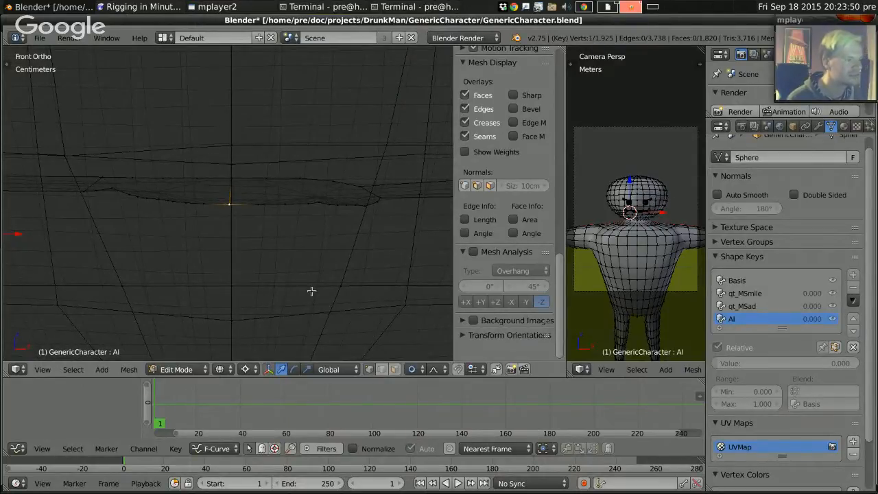
pyautogui.scroll(-3, 281, 288)
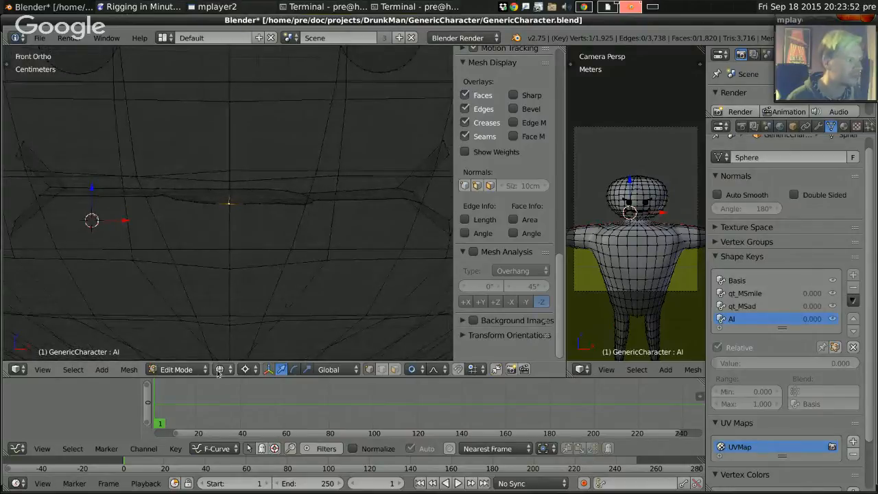
pyautogui.click(255, 370)
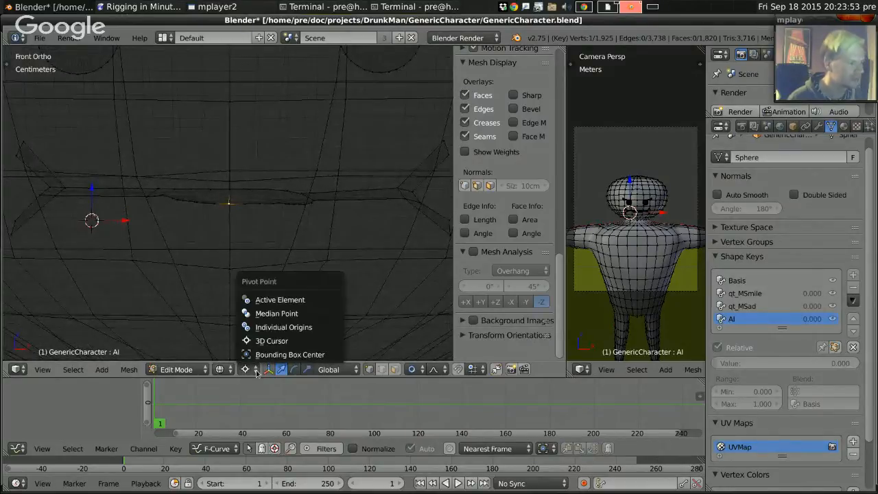
pyautogui.click(291, 312)
# Try lowering the lower lip's centre vertex along Z around the median-point pivot with a proportional size of 0.01.
pyautogui.scroll(3, 271, 273)
pyautogui.press('g')
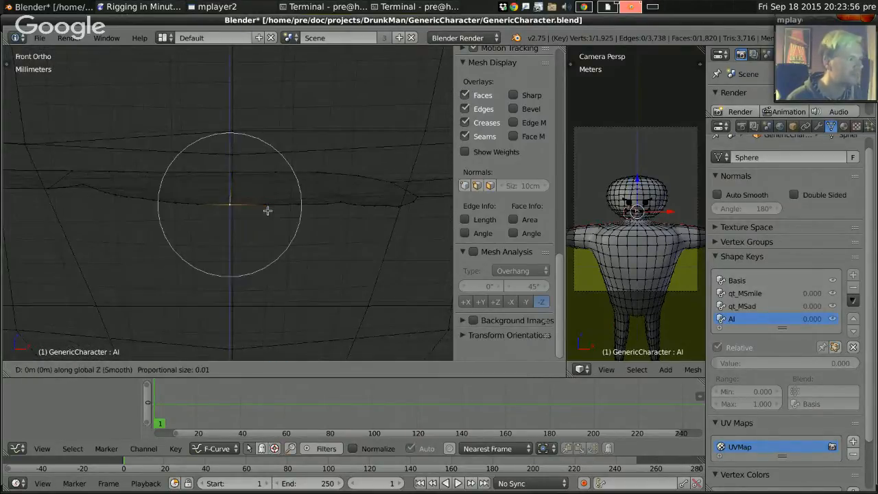
pyautogui.press('z')
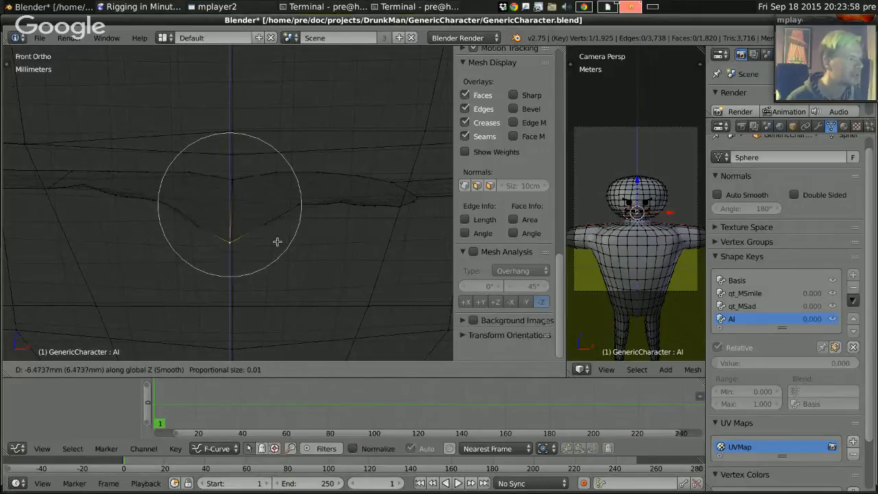
pyautogui.press('Escape')
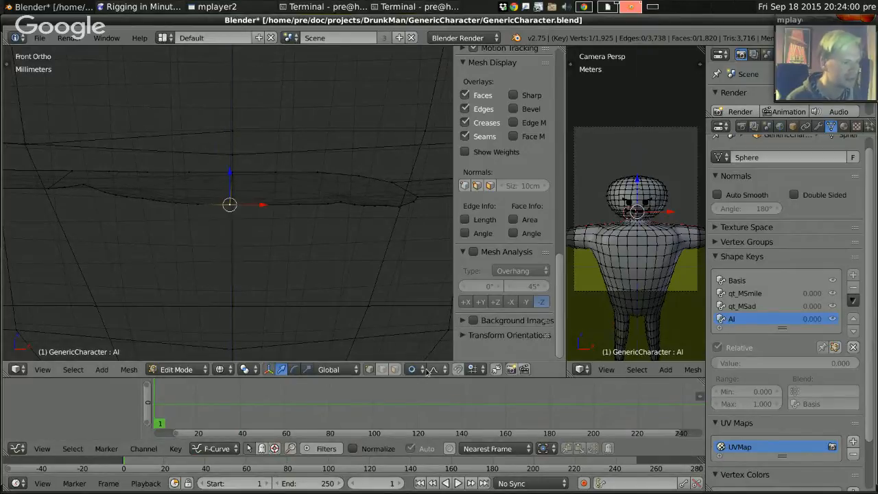
# Set proportional editing to Projected (2D) and try lowering the lower lip's centre vertex along Z.
pyautogui.click(424, 369)
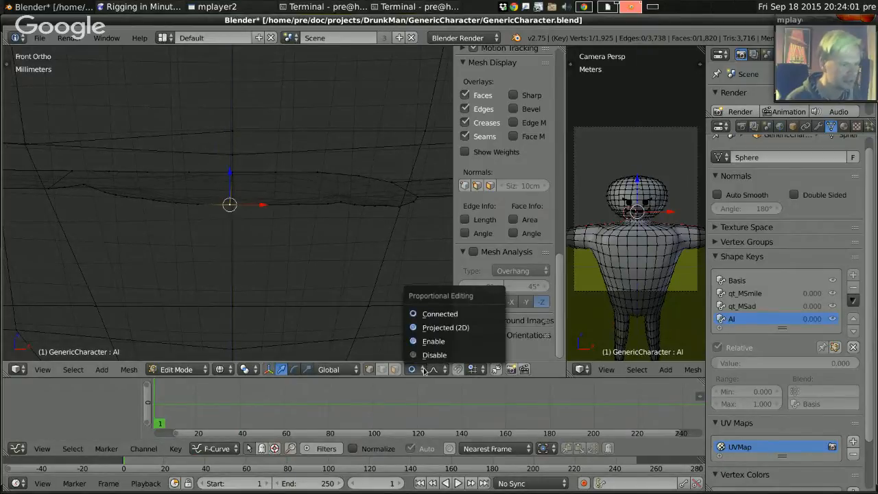
pyautogui.click(446, 327)
pyautogui.press('g')
pyautogui.press('z')
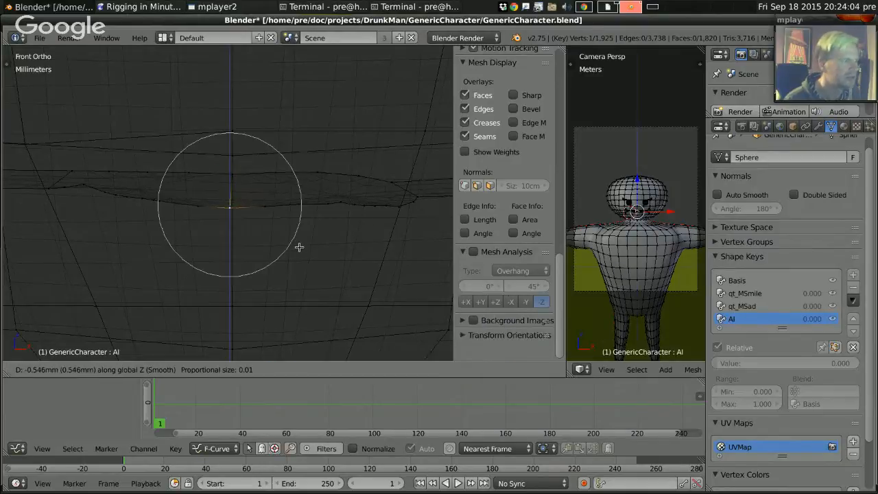
pyautogui.press('Escape')
# Set proportional editing to Enable and try lowering the lower lip's centre vertex along Z again.
pyautogui.click(424, 369)
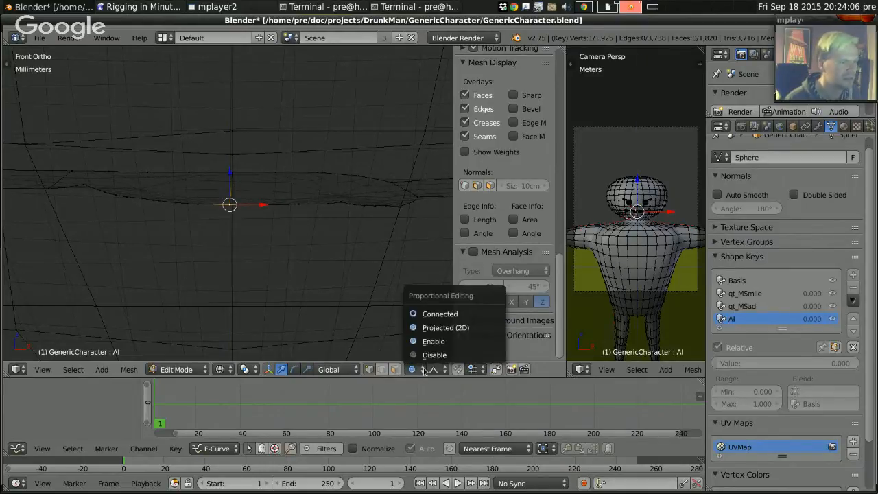
pyautogui.click(429, 343)
pyautogui.press('g')
pyautogui.press('z')
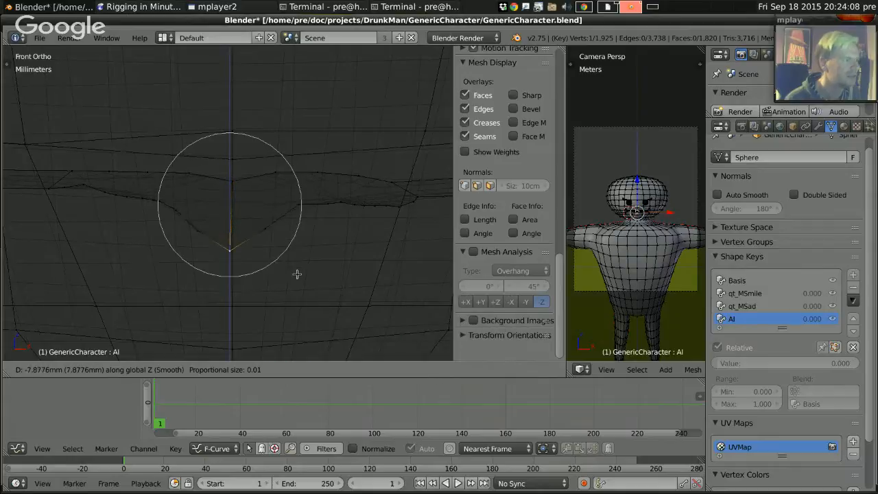
pyautogui.press('Escape')
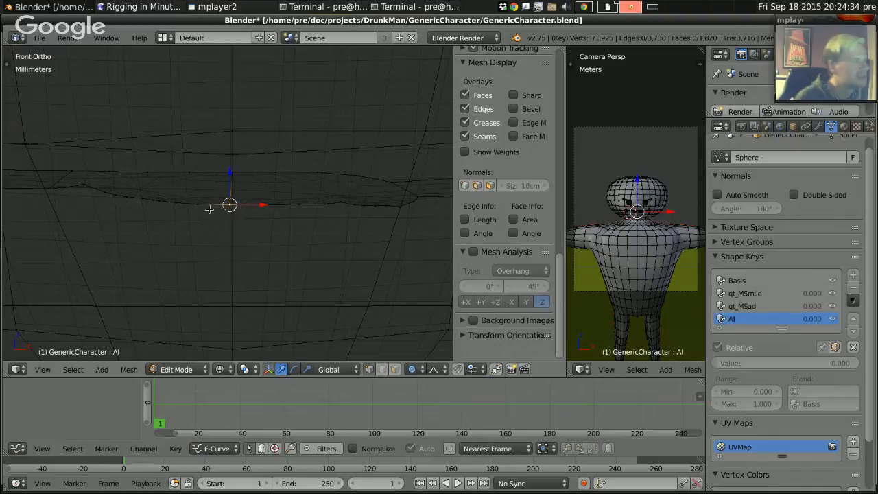
# Select the linked geometry of the inner mouth and switch the mesh selection mode to edges.
pyautogui.press('l')
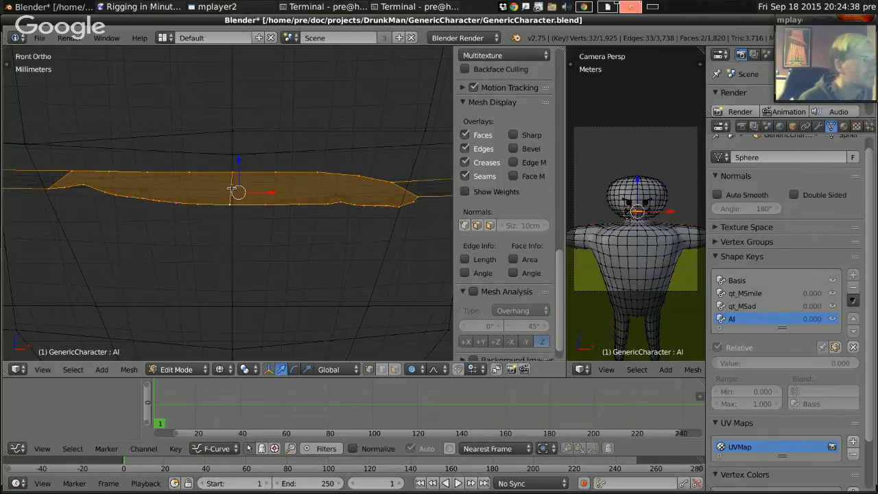
pyautogui.click(395, 369)
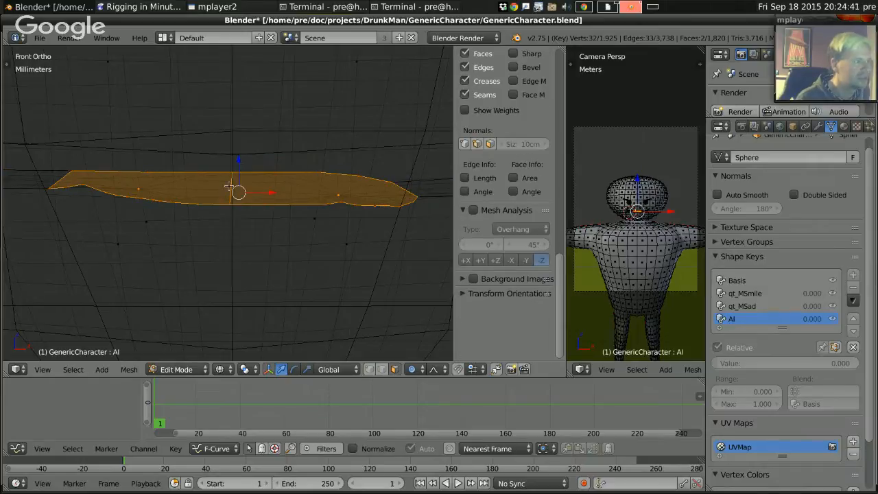
pyautogui.click(383, 370)
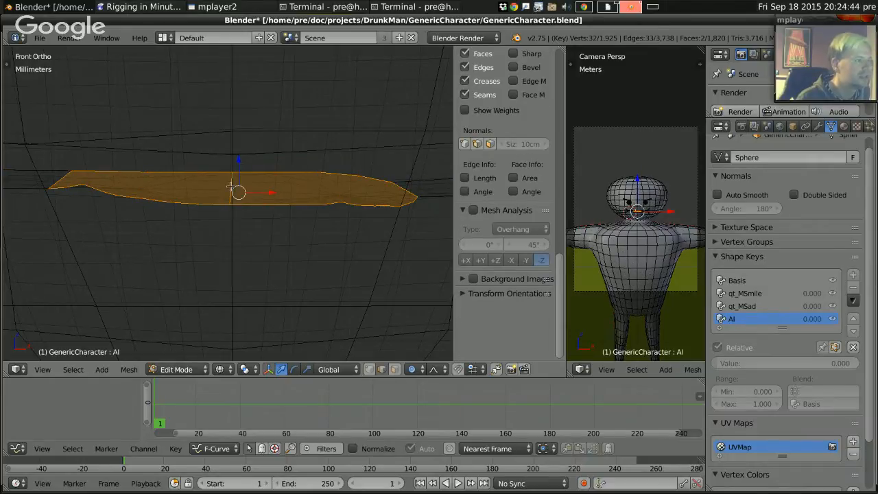
# Try deleting the vertical edge that joins the lips at the middle of the mouth, and undo the deletion.
pyautogui.rightClick(230, 186)
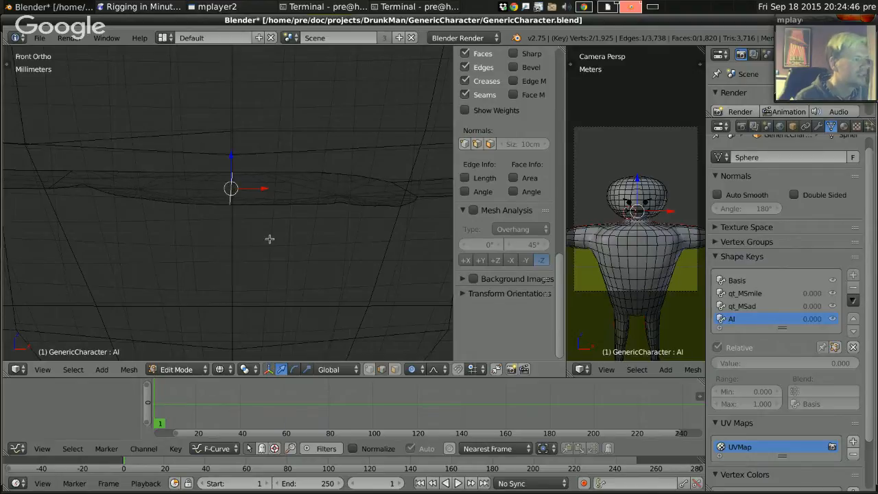
pyautogui.press('x')
pyautogui.click(252, 252)
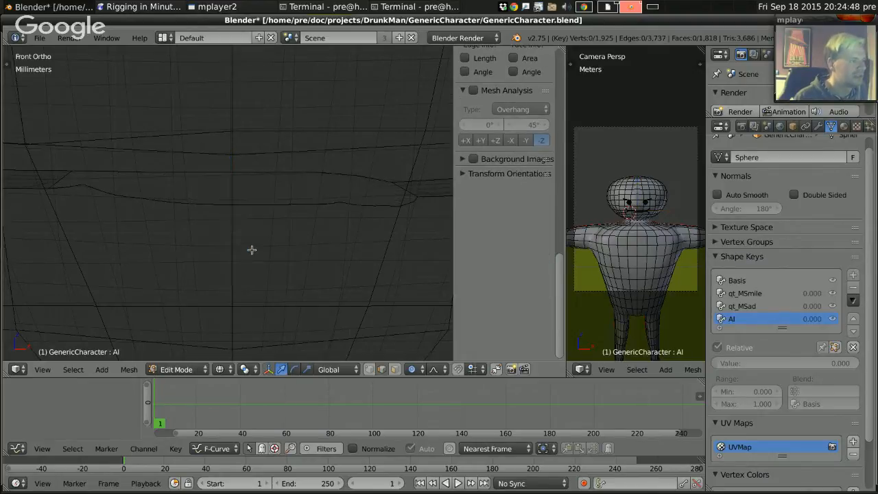
pyautogui.hotkey('ctrl', 'z')
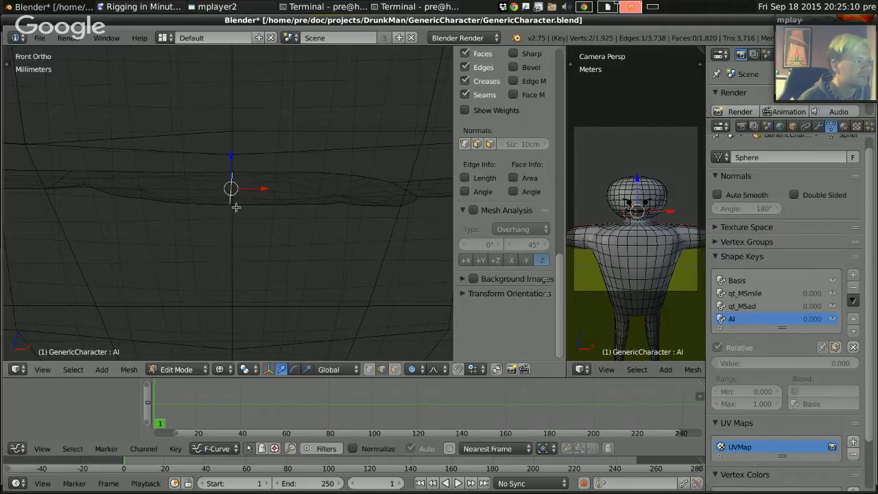
# In vertex selection mode with proportional editing disabled, lower the lower-lip vertex near the mouth's left end about 0.5 mm along Z.
pyautogui.rightClick(91, 187)
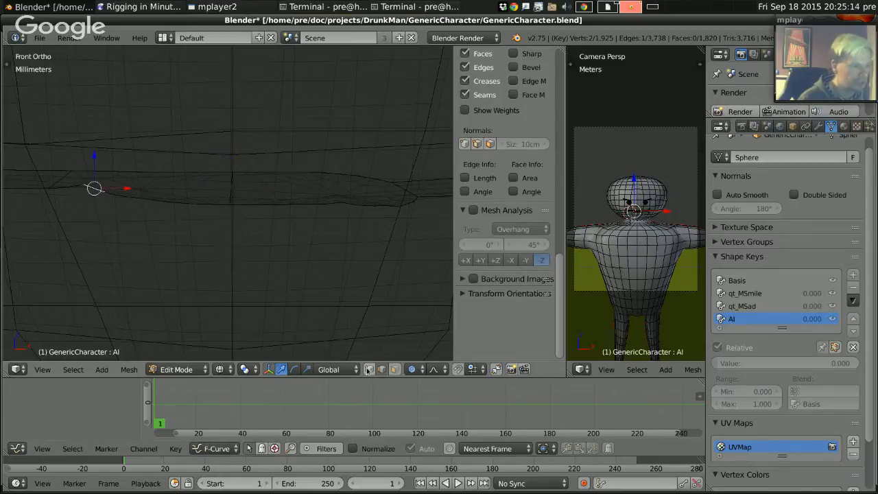
pyautogui.rightClick(83, 184)
pyautogui.press('g')
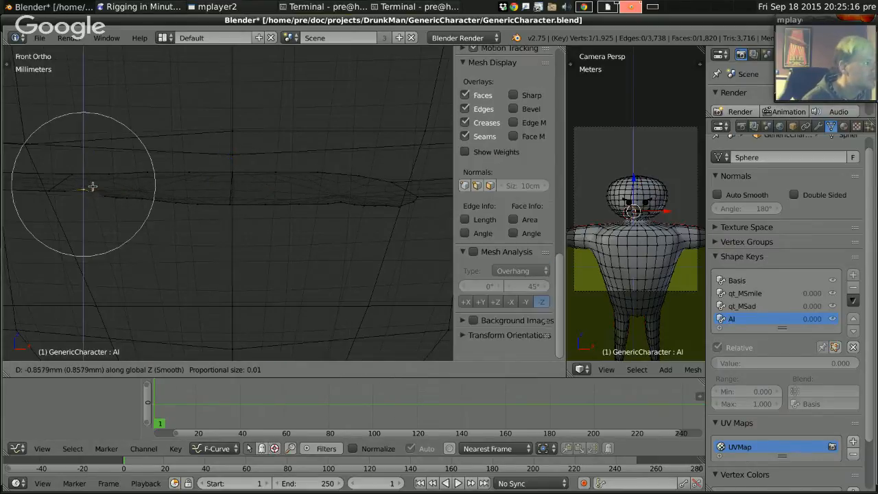
pyautogui.press('z')
pyautogui.press('Escape')
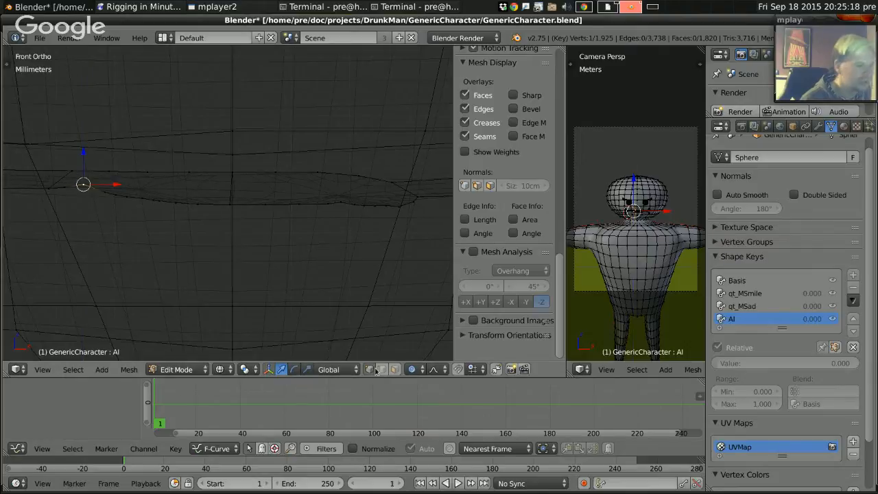
pyautogui.click(415, 369)
pyautogui.click(428, 357)
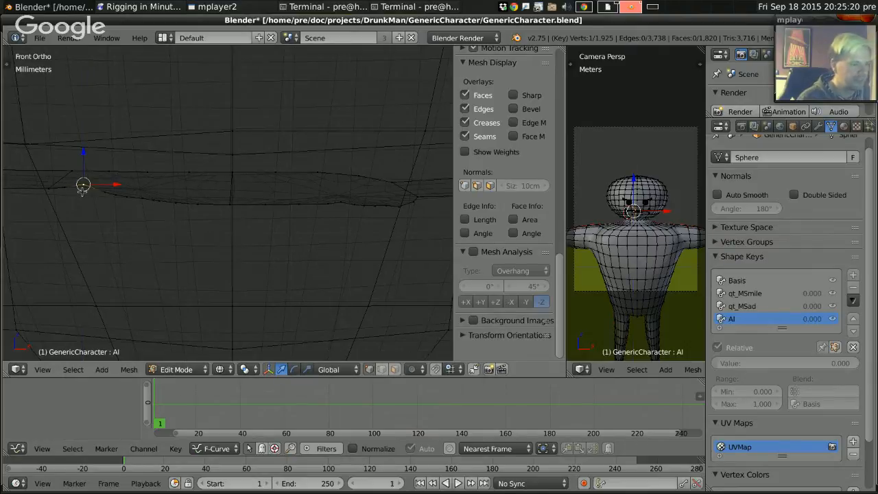
pyautogui.press('g')
pyautogui.press('z')
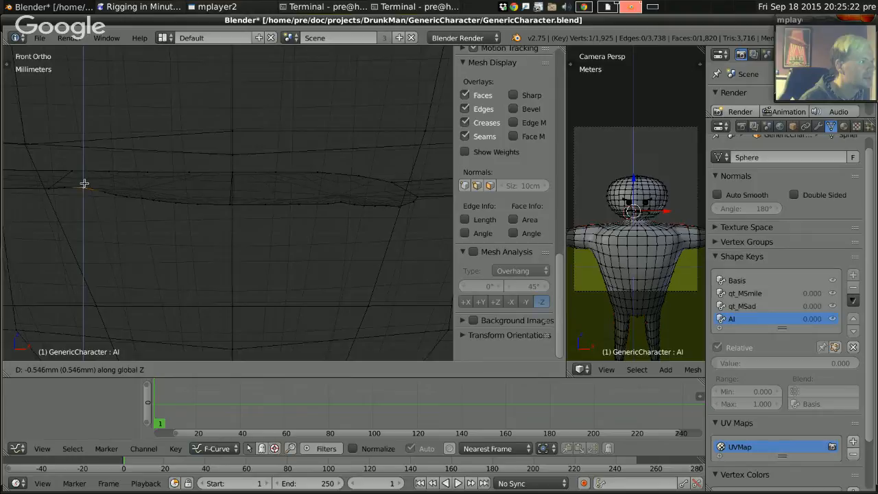
pyautogui.click(84, 183)
# Lower the lower lip's centre vertex about 9 mm along Z.
pyautogui.rightClick(232, 205)
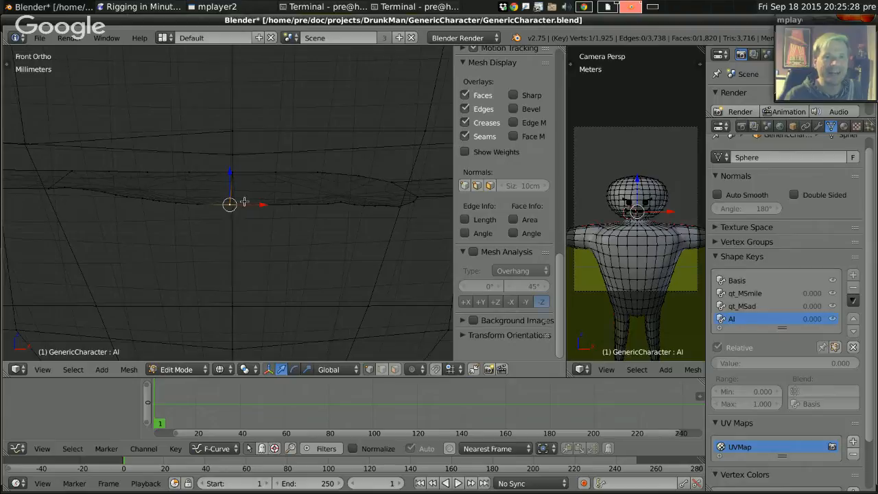
pyautogui.press('g')
pyautogui.press('z')
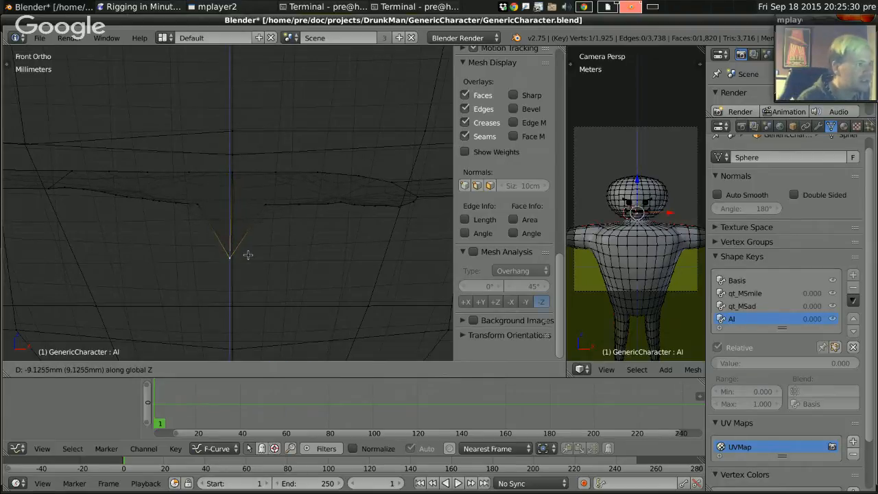
pyautogui.click(248, 255)
# Lower the vertices directly on either side of the lower lip's centre along Z to round off the central dip.
pyautogui.press('e')
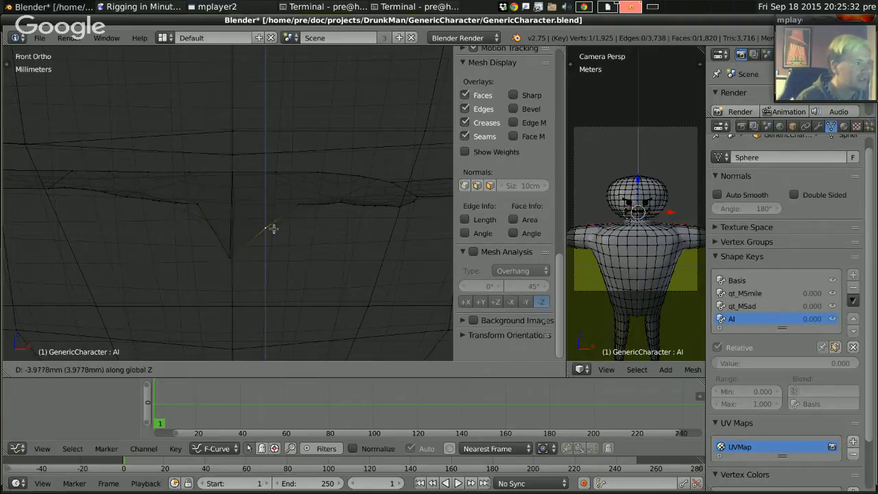
pyautogui.click(255, 230)
pyautogui.rightClick(204, 204)
pyautogui.press('g')
pyautogui.press('z')
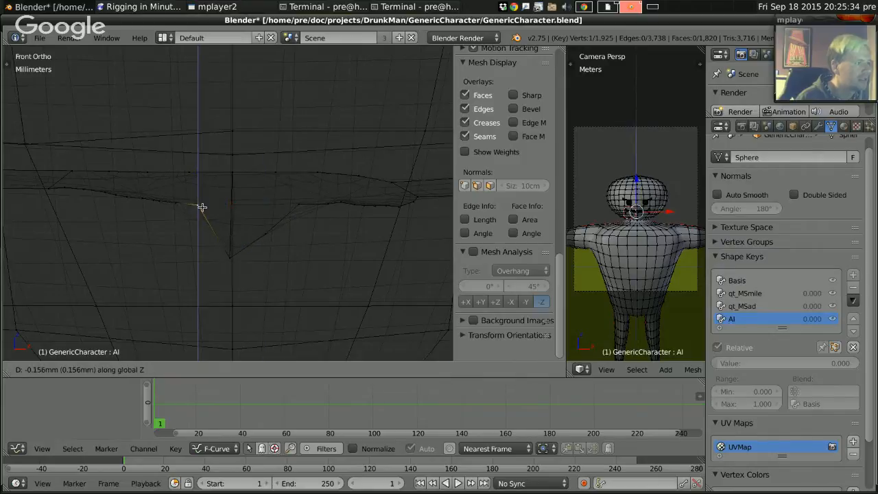
pyautogui.click(212, 237)
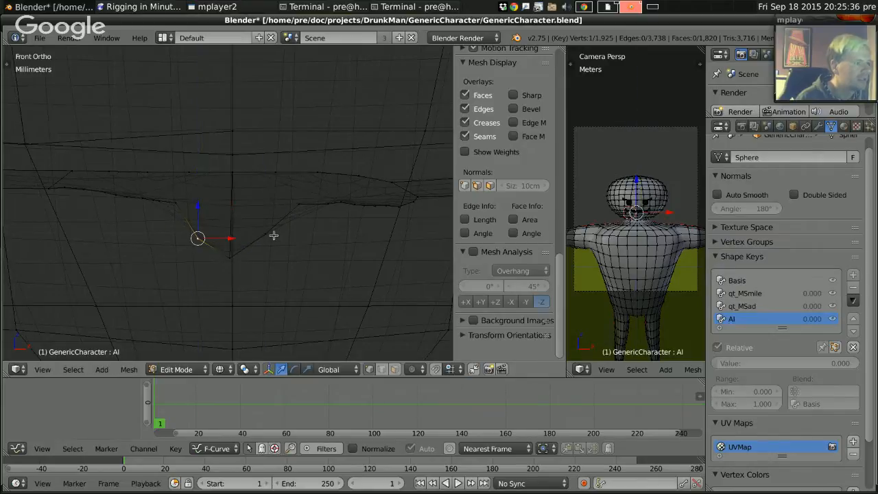
pyautogui.rightClick(268, 236)
pyautogui.press('g')
pyautogui.press('z')
pyautogui.click(272, 237)
# Lower the second pair of lower-lip vertices out from the centre together along Z to continue the slope.
pyautogui.rightClick(175, 202)
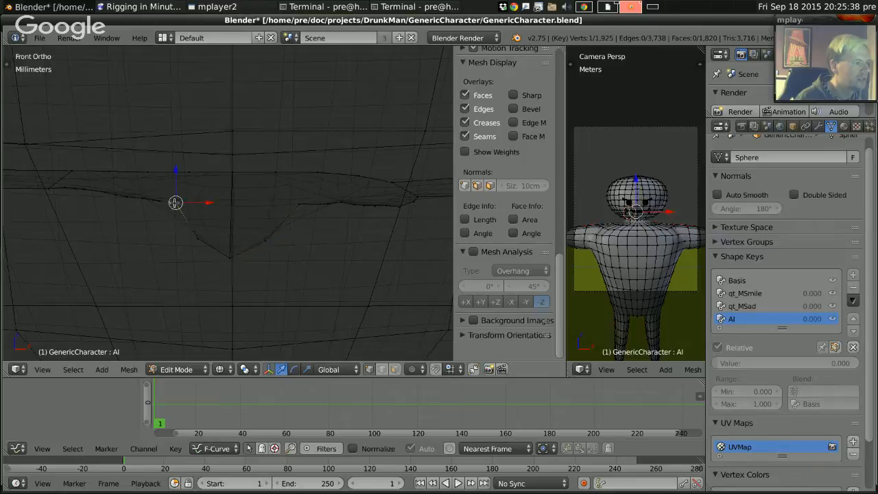
pyautogui.keyDown('shift'); pyautogui.rightClick(294, 203); pyautogui.keyUp('shift')
pyautogui.press('g')
pyautogui.press('z')
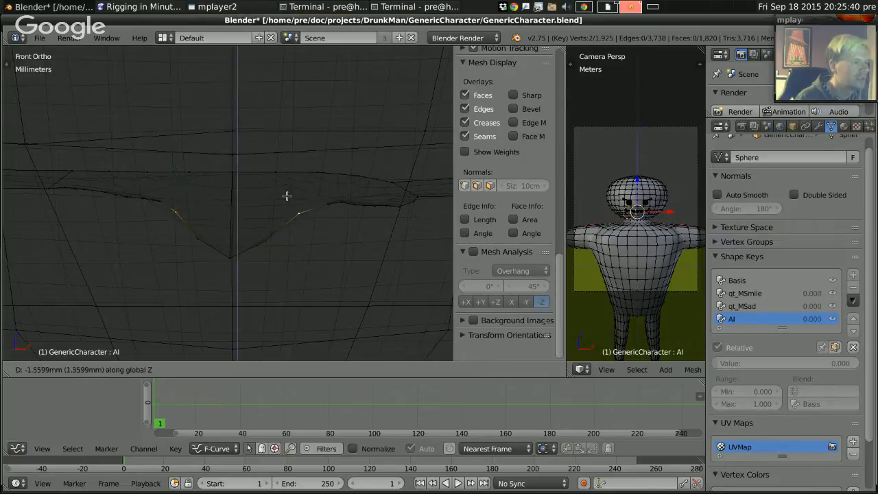
pyautogui.click(290, 205)
# Lower the third pair of lower-lip vertices out from the centre about 1.4 mm along Z.
pyautogui.rightClick(162, 201)
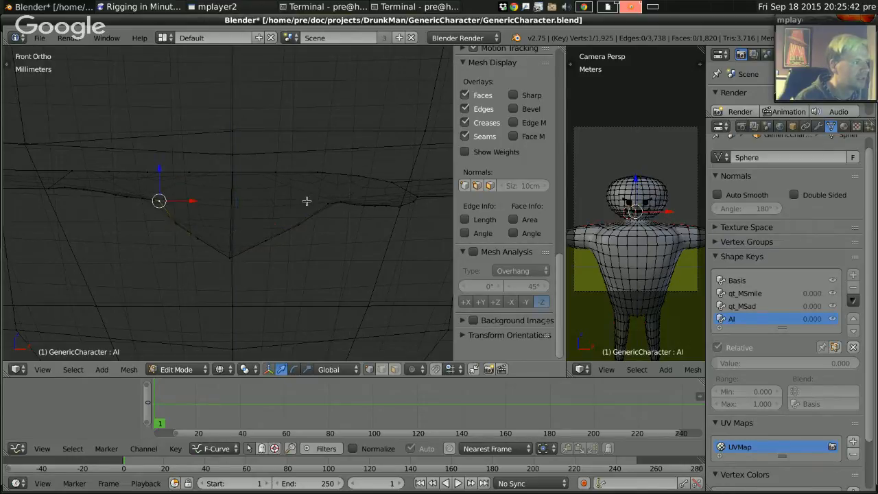
pyautogui.keyDown('shift'); pyautogui.rightClick(326, 205); pyautogui.keyUp('shift')
pyautogui.press('g')
pyautogui.press('z')
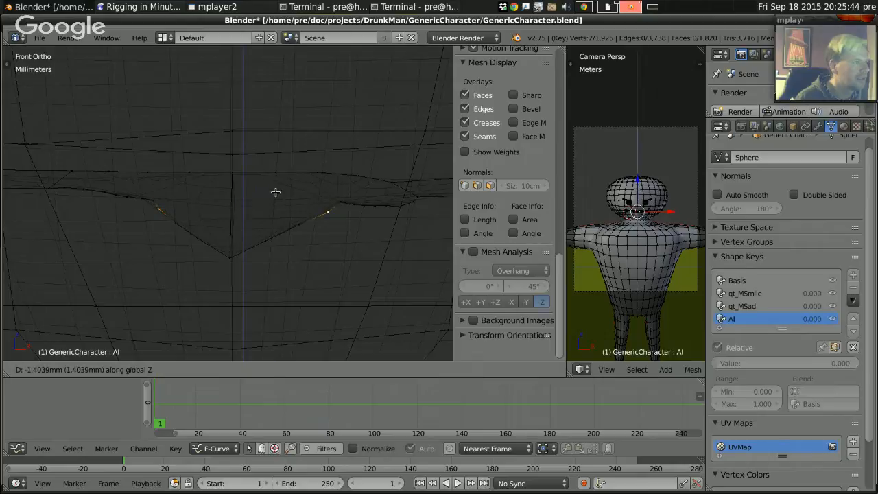
pyautogui.click(275, 191)
# Lower the fourth pair of lower-lip vertices out from the centre slightly along Z.
pyautogui.rightClick(153, 197)
pyautogui.keyDown('shift'); pyautogui.rightClick(333, 199); pyautogui.keyUp('shift')
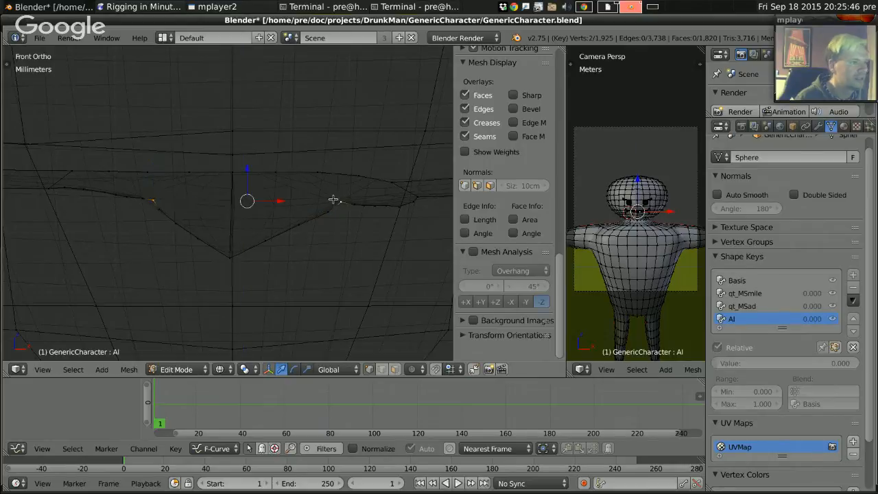
pyautogui.press('g')
pyautogui.press('z')
pyautogui.click(333, 202)
# Pull the lower lip's centre vertex farther down and line it up with the face's centre line.
pyautogui.scroll(-6, 334, 202)
pyautogui.scroll(-3, 320, 231)
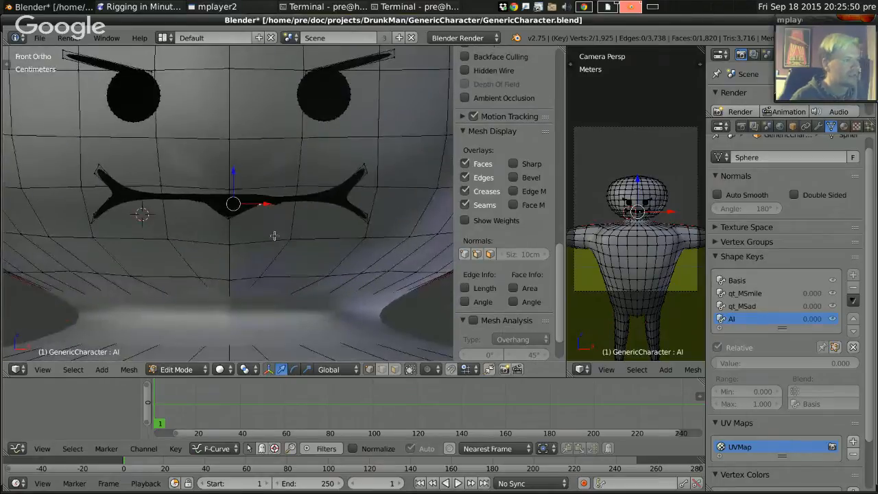
pyautogui.scroll(7, 274, 241)
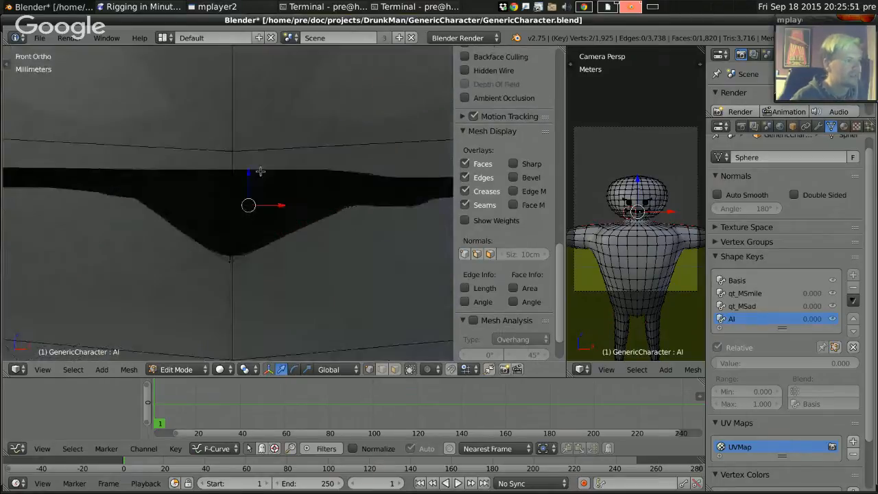
pyautogui.rightClick(228, 258)
pyautogui.press('g')
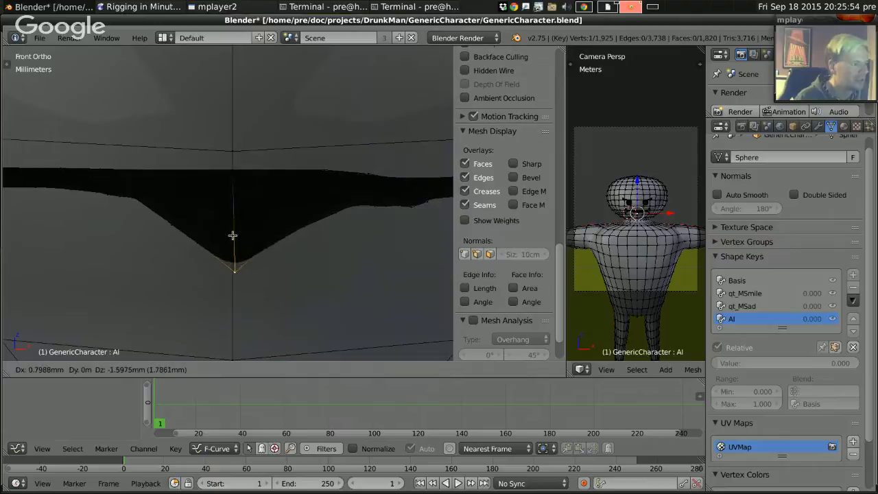
pyautogui.click(231, 254)
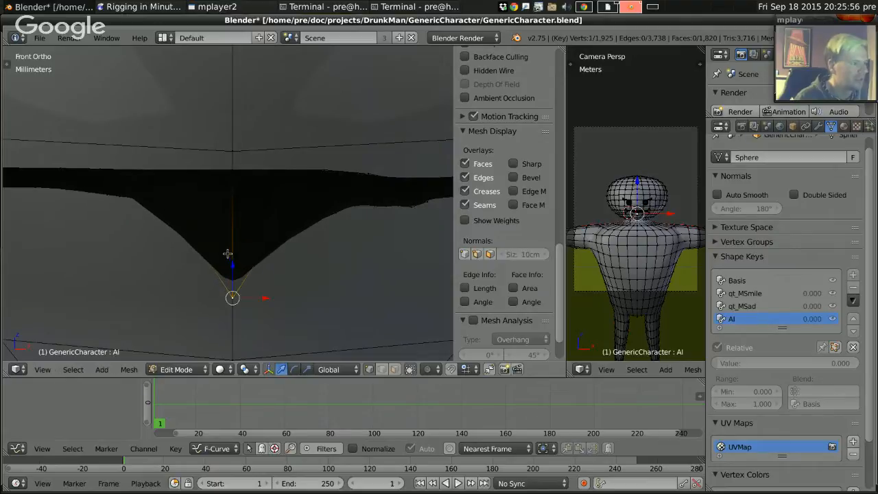
# Lower the two vertices flanking the lower lip's centre together by about 5 mm along Z.
pyautogui.rightClick(195, 239)
pyautogui.keyDown('shift'); pyautogui.rightClick(269, 245); pyautogui.keyUp('shift')
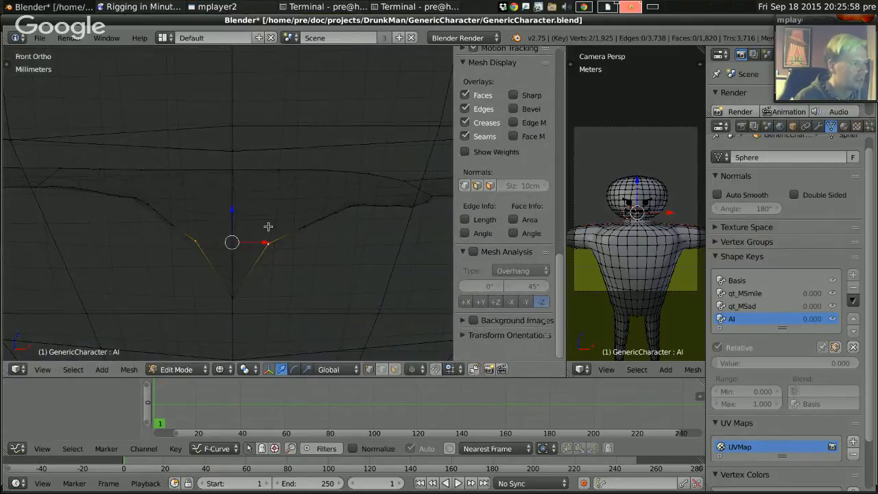
pyautogui.press('g')
pyautogui.press('z')
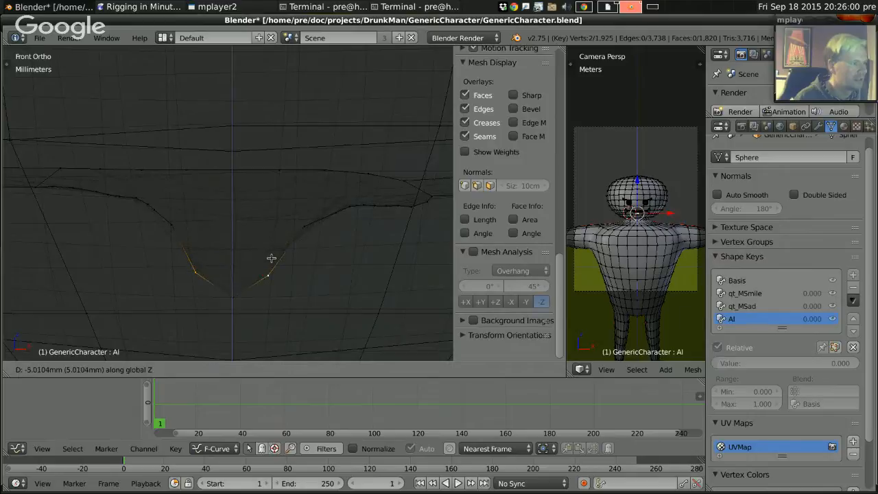
pyautogui.click(271, 248)
# Lower the second vertex pair from the lower lip's centre farther along Z to match the deeper dip.
pyautogui.rightClick(304, 227)
pyautogui.keyDown('shift'); pyautogui.rightClick(174, 225); pyautogui.keyUp('shift')
pyautogui.press('g')
pyautogui.press('z')
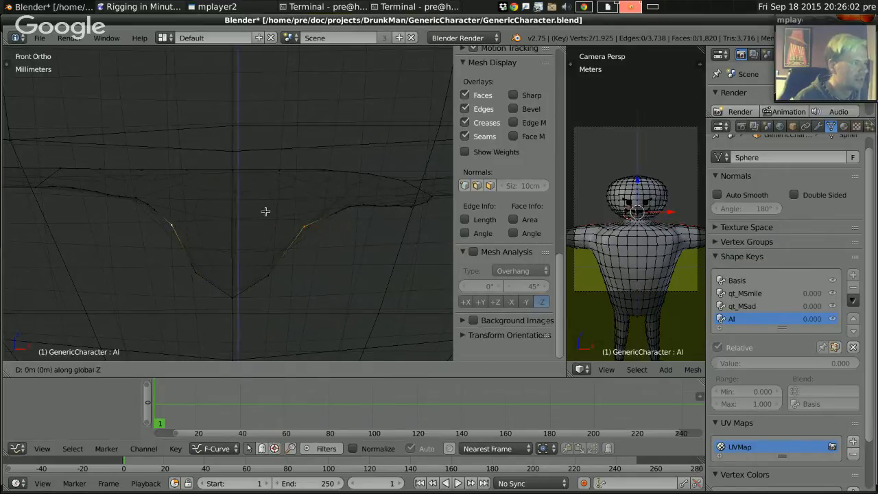
pyautogui.click(269, 234)
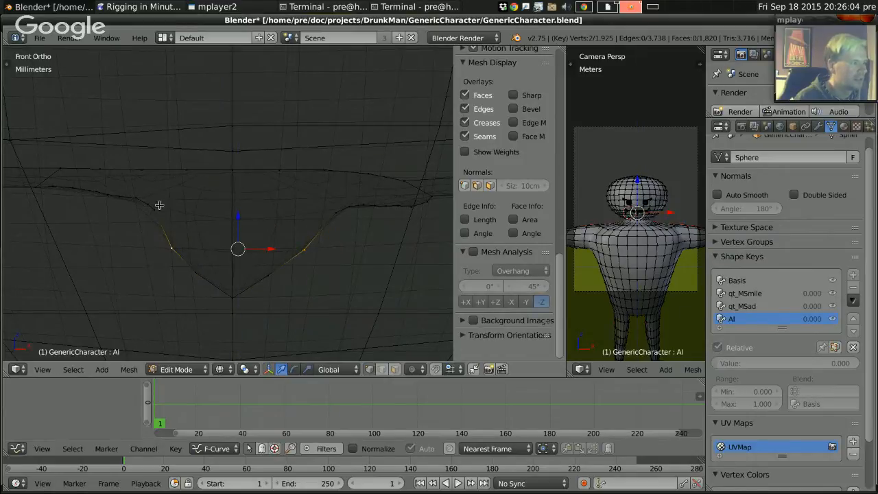
# Lower the third vertex pair from the lower lip's centre farther along Z to smooth the slope.
pyautogui.rightClick(154, 209)
pyautogui.keyDown('shift'); pyautogui.rightClick(329, 214); pyautogui.keyUp('shift')
pyautogui.press('g')
pyautogui.press('z')
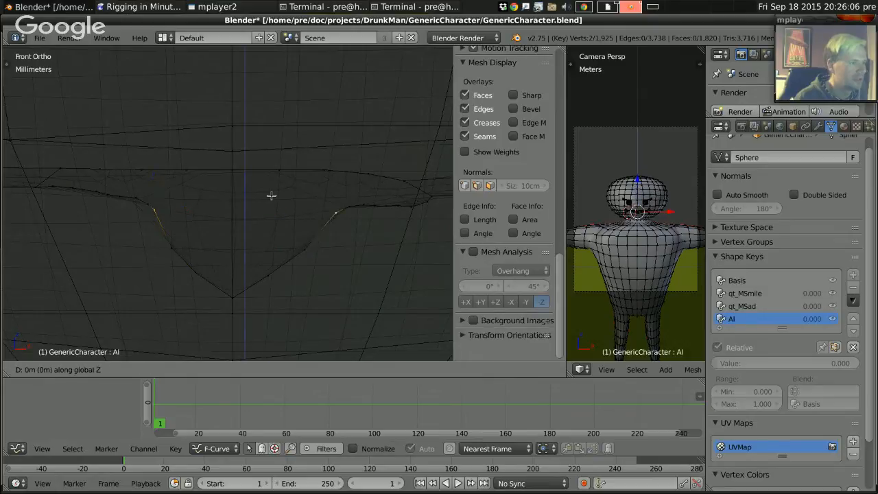
pyautogui.click(274, 210)
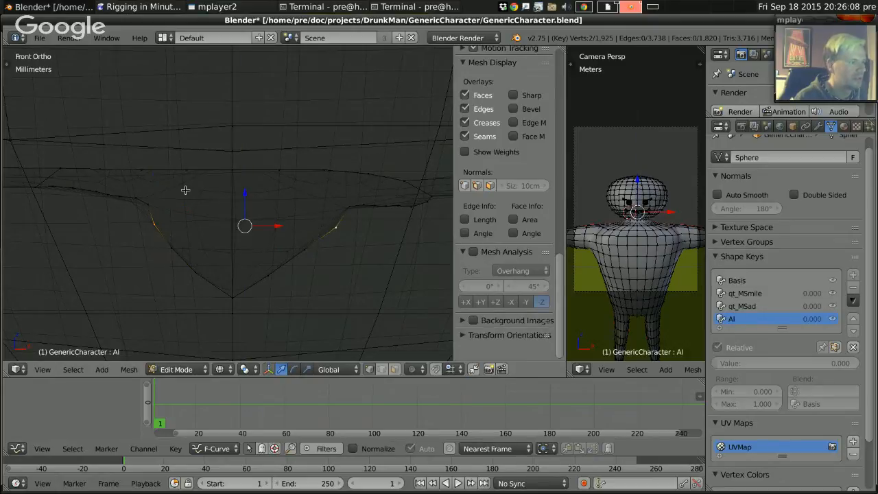
# Select the flat runs of lower-lip vertices just outside the dip on both sides and lower them about 8 mm along Z.
pyautogui.press('z')
pyautogui.scroll(-5, 198, 171)
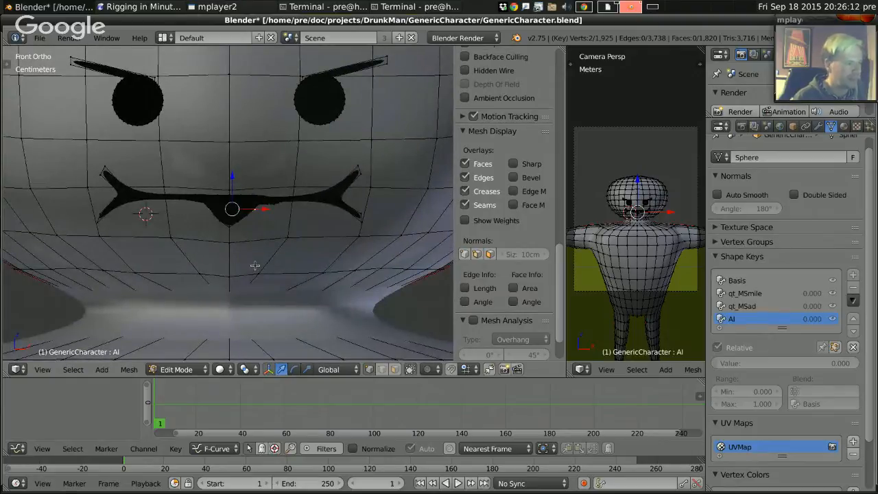
pyautogui.scroll(5, 206, 226)
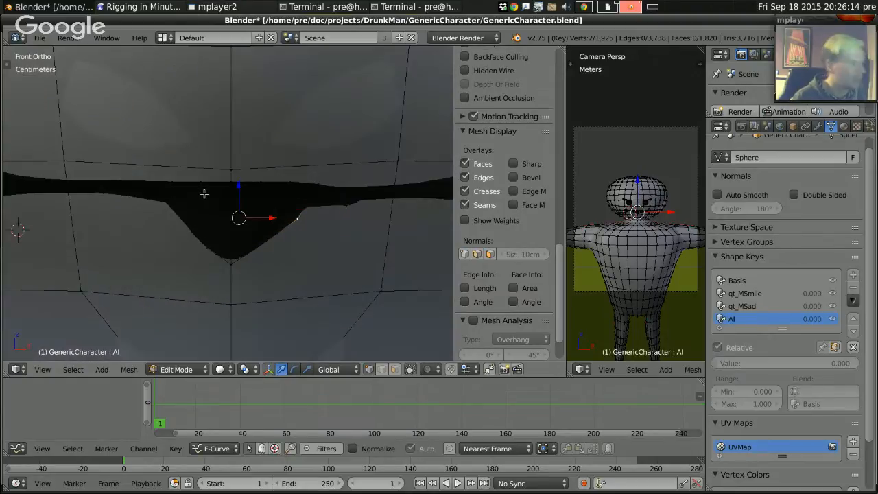
pyautogui.rightClick(160, 200)
pyautogui.press('z')
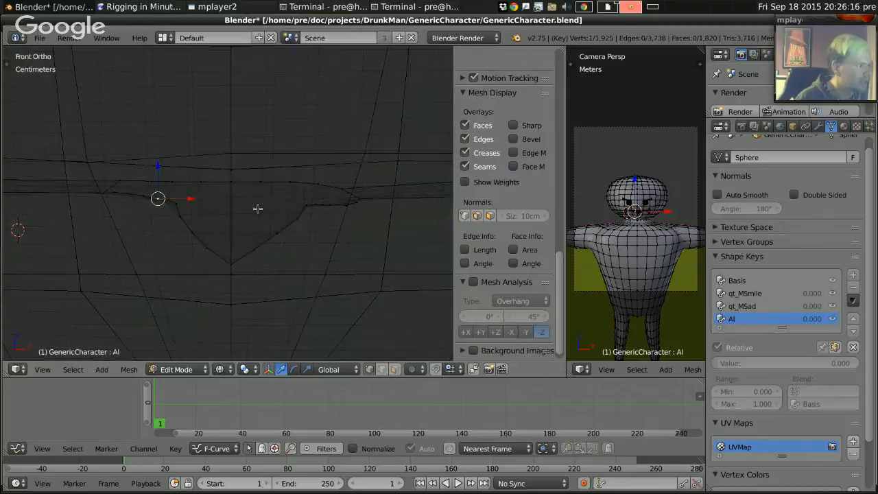
pyautogui.rightClick(177, 203)
pyautogui.rightClick(162, 200)
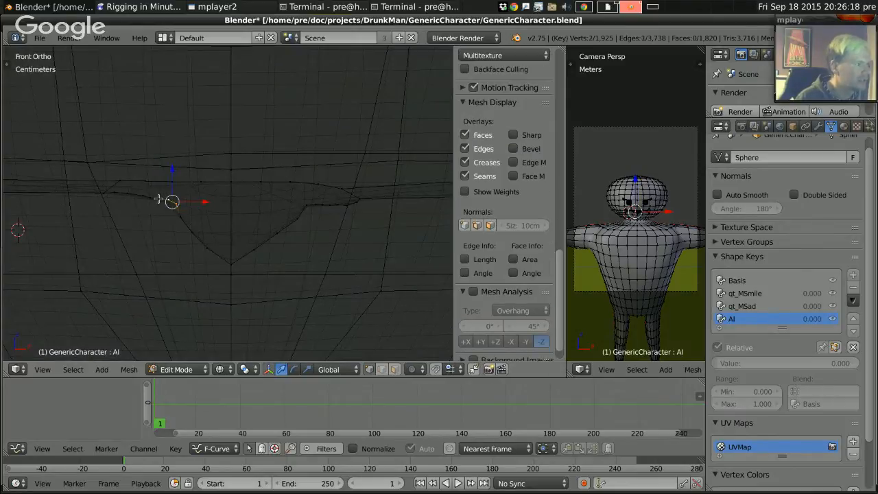
pyautogui.keyDown('shift'); pyautogui.rightClick(151, 198); pyautogui.keyUp('shift')
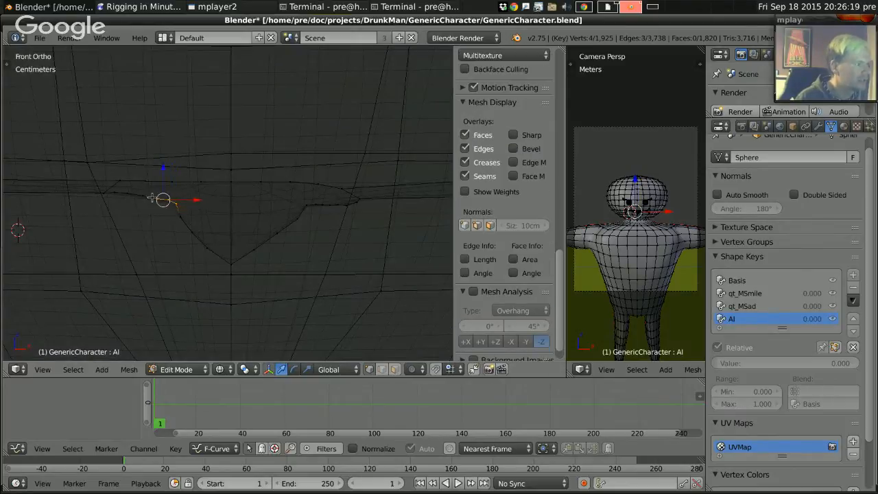
pyautogui.keyDown('shift'); pyautogui.rightClick(306, 203); pyautogui.keyUp('shift')
pyautogui.keyDown('shift'); pyautogui.rightClick(310, 204); pyautogui.keyUp('shift')
pyautogui.keyDown('shift'); pyautogui.rightClick(314, 203); pyautogui.keyUp('shift')
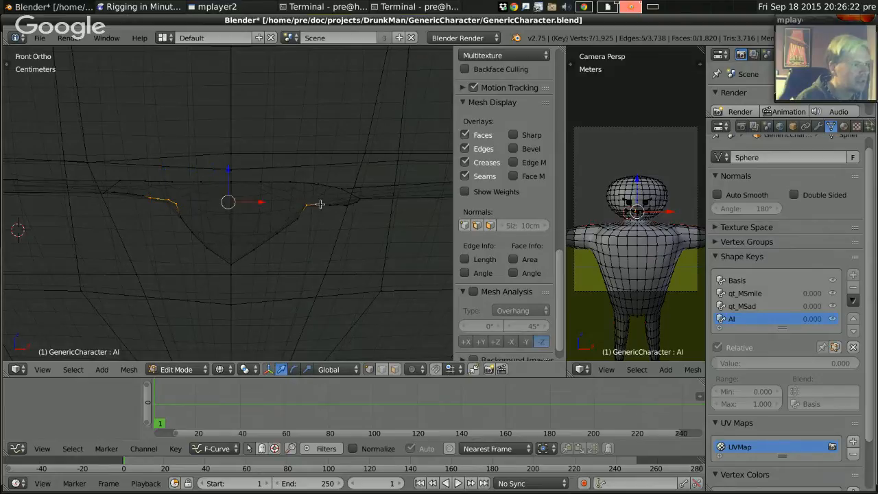
pyautogui.keyDown('shift'); pyautogui.rightClick(319, 203); pyautogui.keyUp('shift')
pyautogui.press('g')
pyautogui.press('z')
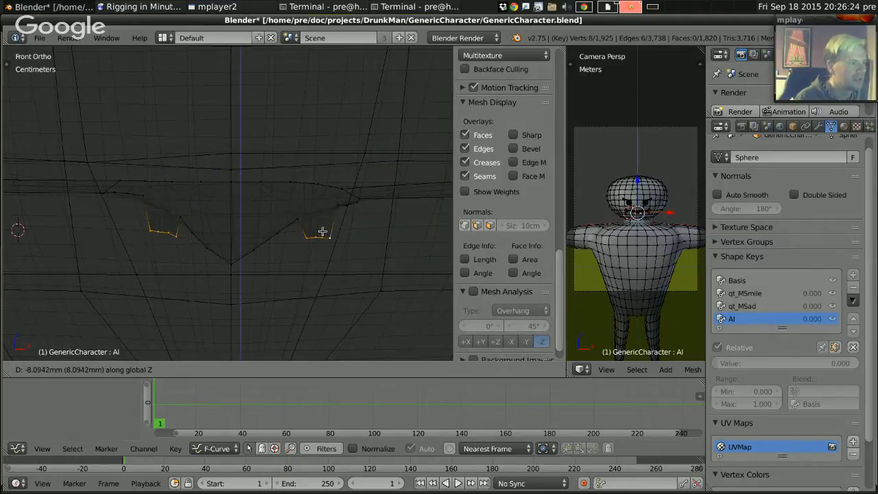
pyautogui.click(323, 231)
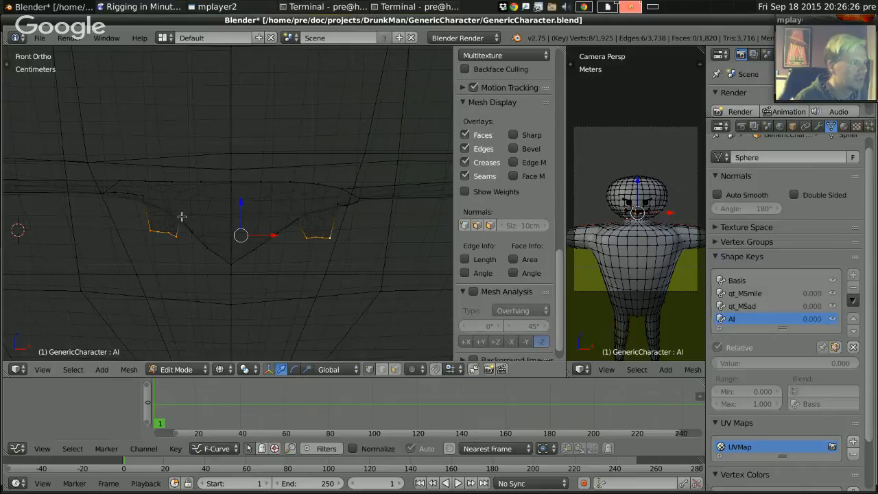
# Lower the vertex pair at the inner ends of the lower lip's two flat runs along Z.
pyautogui.rightClick(182, 217)
pyautogui.press('g')
pyautogui.press('z')
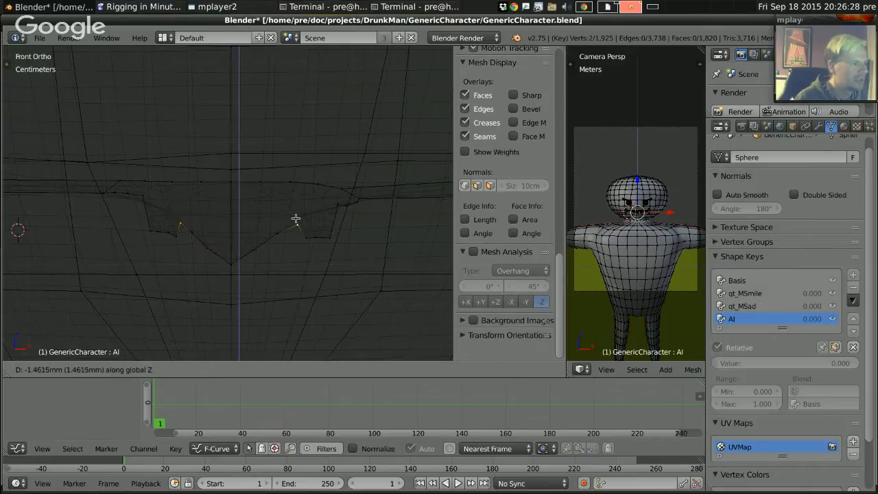
pyautogui.click(300, 235)
# Lower the next lower-lip vertex pair inward on both sides by about 3.7 mm along Z.
pyautogui.rightClick(194, 232)
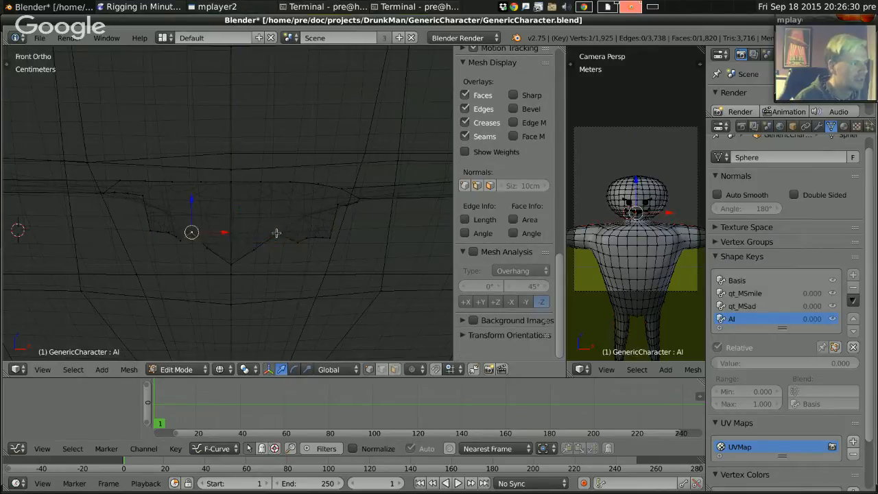
pyautogui.keyDown('shift'); pyautogui.rightClick(277, 233); pyautogui.keyUp('shift')
pyautogui.press('g')
pyautogui.press('z')
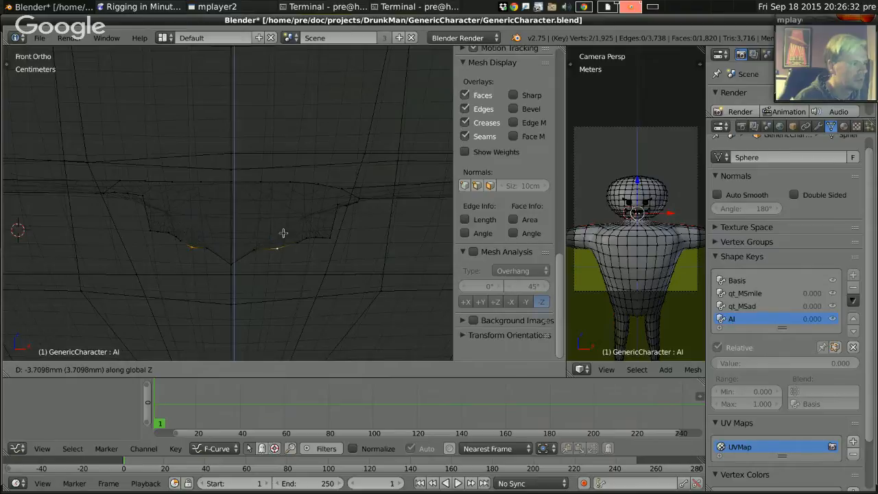
pyautogui.click(283, 233)
# Lower the vertex pair directly beside the lower lip's centre point along Z.
pyautogui.rightClick(205, 248)
pyautogui.keyDown('shift'); pyautogui.rightClick(253, 249); pyautogui.keyUp('shift')
pyautogui.press('g')
pyautogui.press('z')
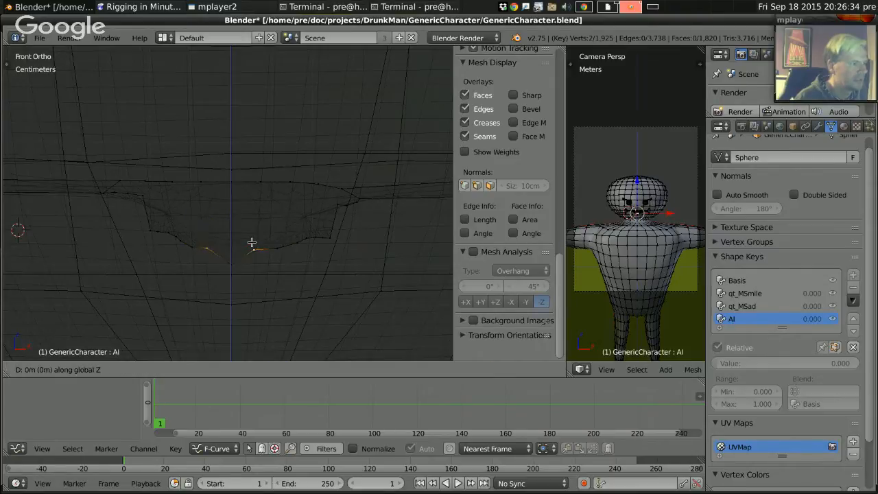
pyautogui.click(253, 253)
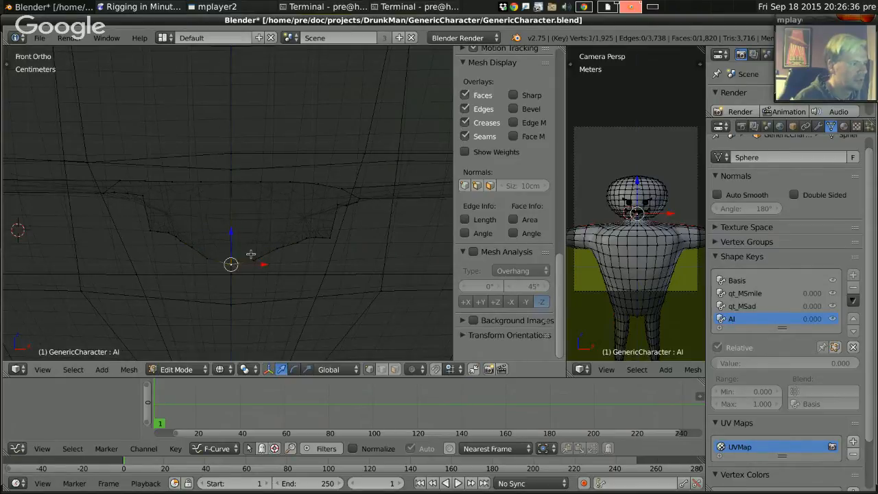
# Lower the single centre vertex of the lower lip slightly along Z.
pyautogui.press('g')
pyautogui.press('z')
pyautogui.click(251, 266)
# In solid display, raise the outermost vertex pair of the lower-lip dip about 2.7 mm along Z.
pyautogui.press('z')
pyautogui.moveTo(259, 208)
pyautogui.keyDown('ctrl'); pyautogui.mouseDown(button='middle')
pyautogui.moveTo(270, 275)
pyautogui.moveTo(263, 200)
pyautogui.mouseUp(button='middle'); pyautogui.keyUp('ctrl')
pyautogui.rightClick(142, 231)
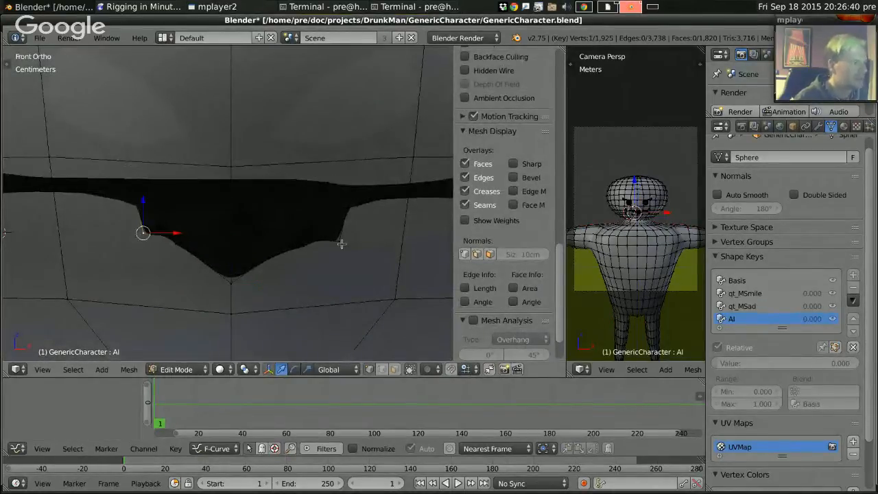
pyautogui.keyDown('shift'); pyautogui.rightClick(339, 240); pyautogui.keyUp('shift')
pyautogui.press('g')
pyautogui.press('z')
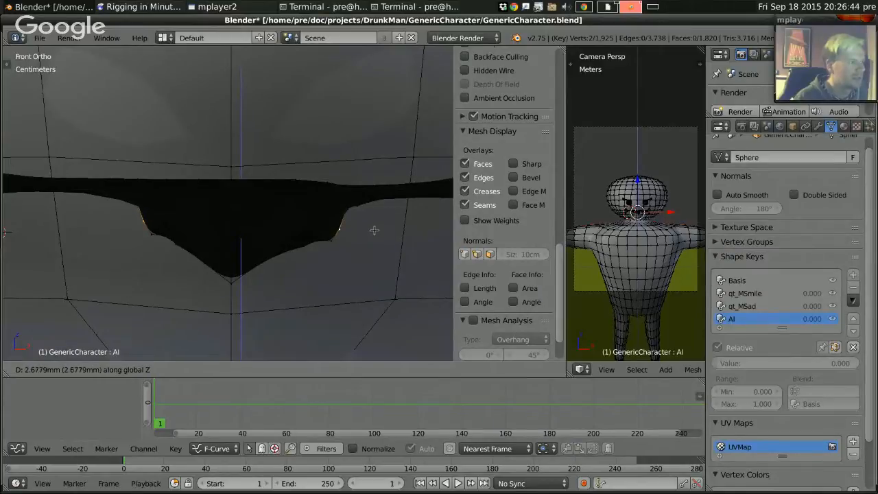
pyautogui.click(374, 231)
# Raise the neighbouring vertex pair just inside the dip's outer corners slightly along Z to smooth the curve.
pyautogui.rightClick(331, 242)
pyautogui.keyDown('shift'); pyautogui.rightClick(151, 234); pyautogui.keyUp('shift')
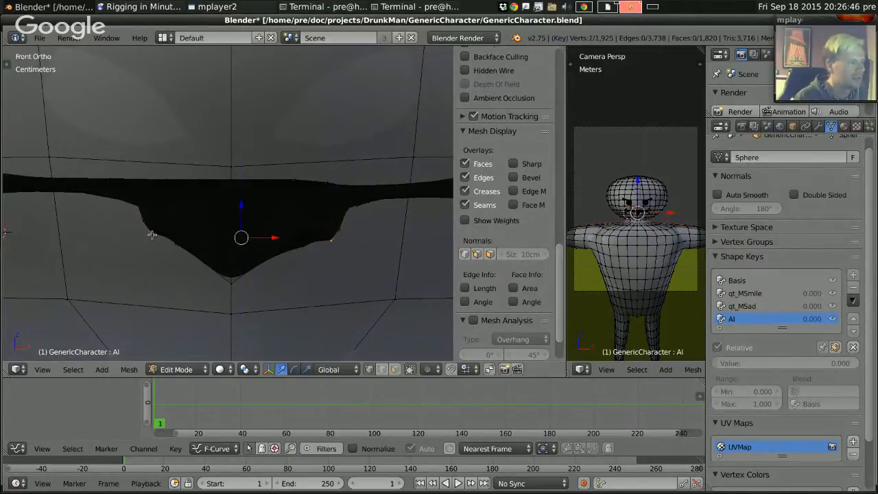
pyautogui.press('g')
pyautogui.press('z')
pyautogui.click(235, 219)
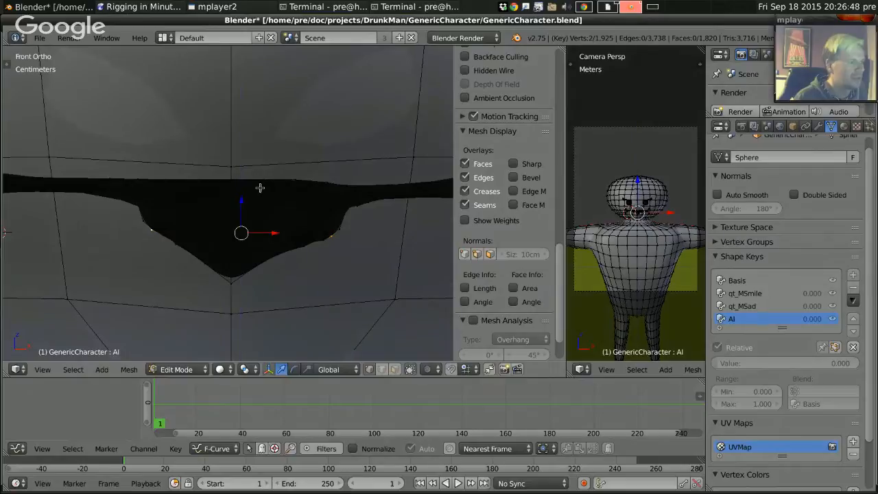
# In wireframe, select the lower-lip vertices at the dip's upper corners on both sides and try lowering them along Z.
pyautogui.scroll(-3, 289, 297)
pyautogui.scroll(-2, 288, 297)
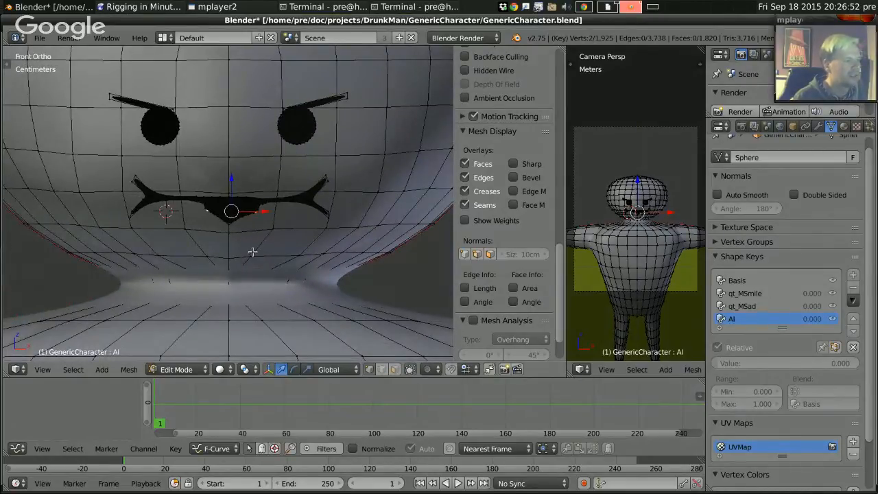
pyautogui.scroll(5, 250, 226)
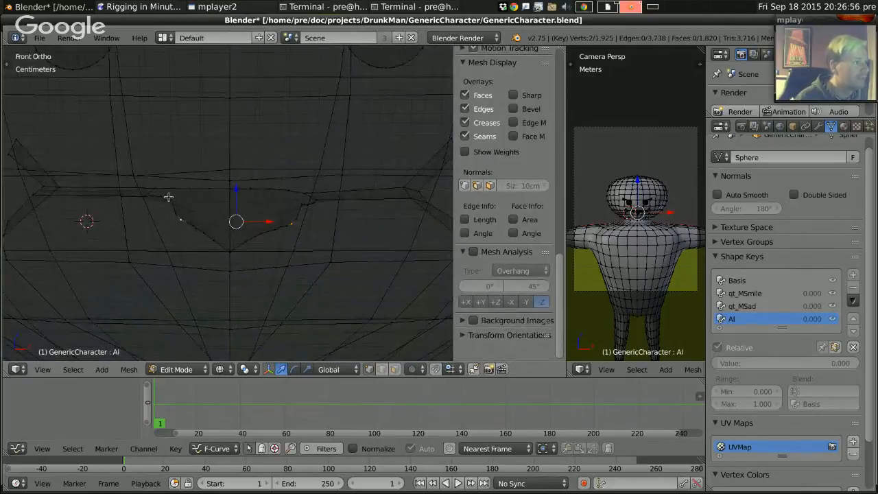
pyautogui.rightClick(168, 197)
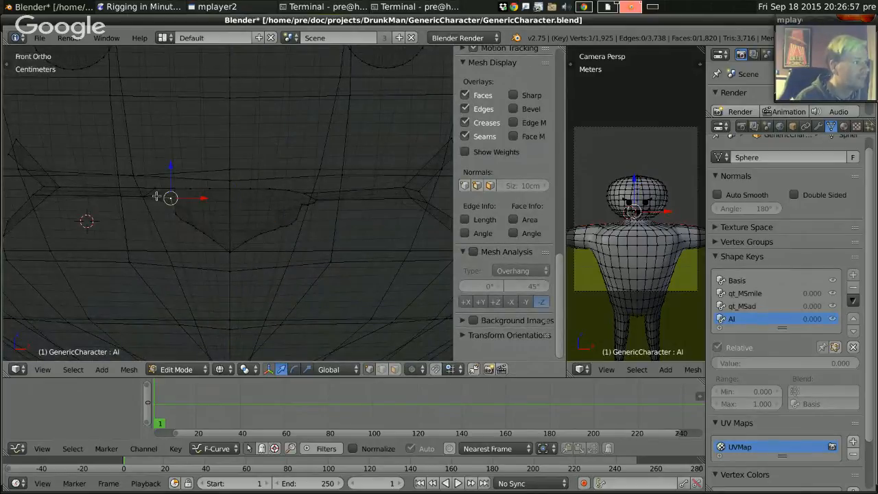
pyautogui.keyDown('shift'); pyautogui.rightClick(302, 204); pyautogui.keyUp('shift')
pyautogui.keyDown('shift'); pyautogui.rightClick(307, 205); pyautogui.keyUp('shift')
pyautogui.keyDown('shift'); pyautogui.rightClick(315, 203); pyautogui.keyUp('shift')
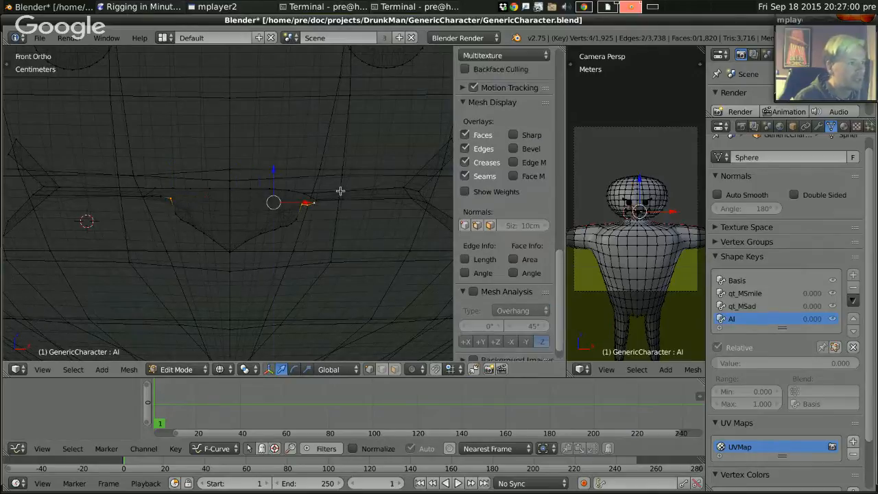
pyautogui.press('g')
pyautogui.press('z')
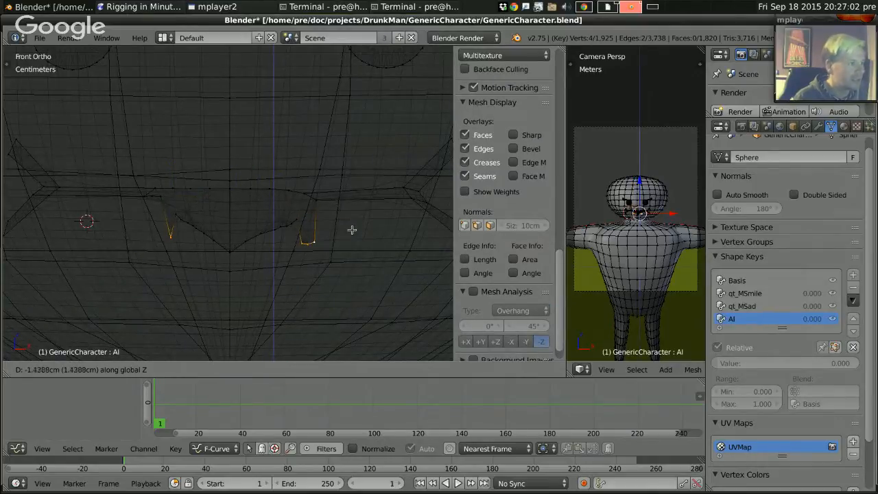
pyautogui.rightClick(352, 230)
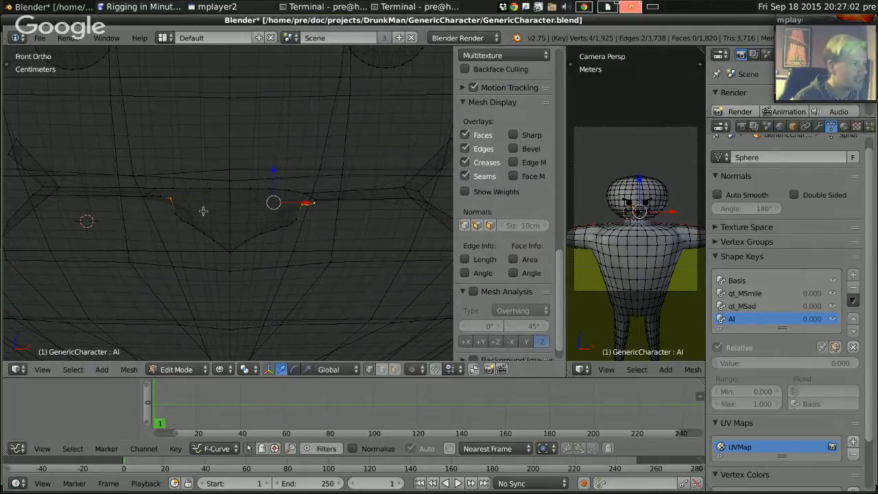
# Extend the selection outward to eight lower-lip vertices beside the dip and lower them along Z to about the depth of its centre.
pyautogui.keyDown('shift'); pyautogui.rightClick(161, 197); pyautogui.keyUp('shift')
pyautogui.keyDown('shift'); pyautogui.rightClick(151, 196); pyautogui.keyUp('shift')
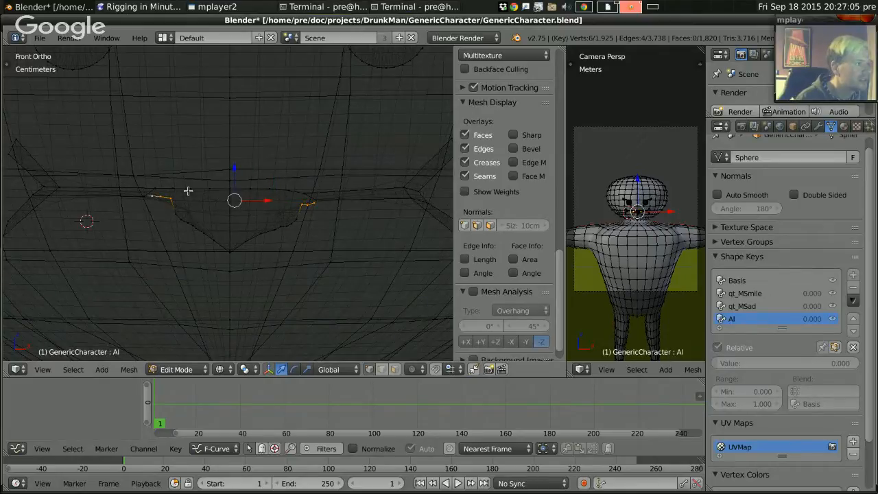
pyautogui.keyDown('shift'); pyautogui.rightClick(144, 198); pyautogui.keyUp('shift')
pyautogui.keyDown('shift'); pyautogui.rightClick(323, 215); pyautogui.keyUp('shift')
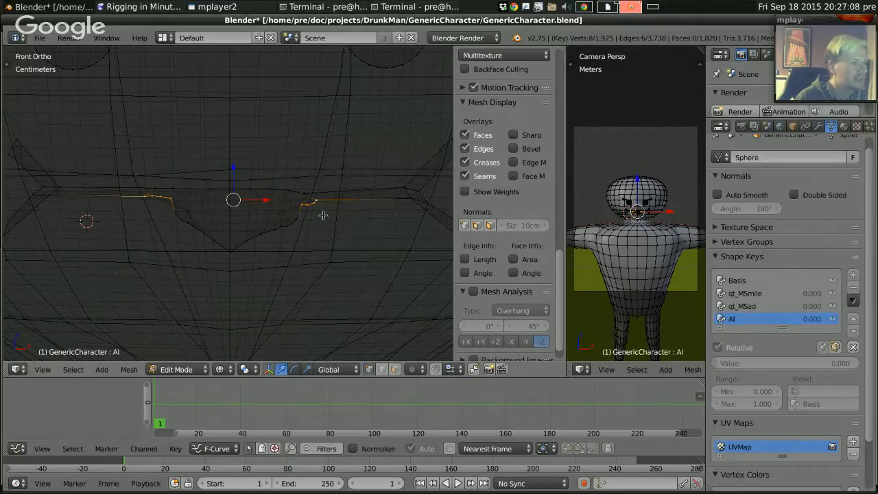
pyautogui.press('g')
pyautogui.press('z')
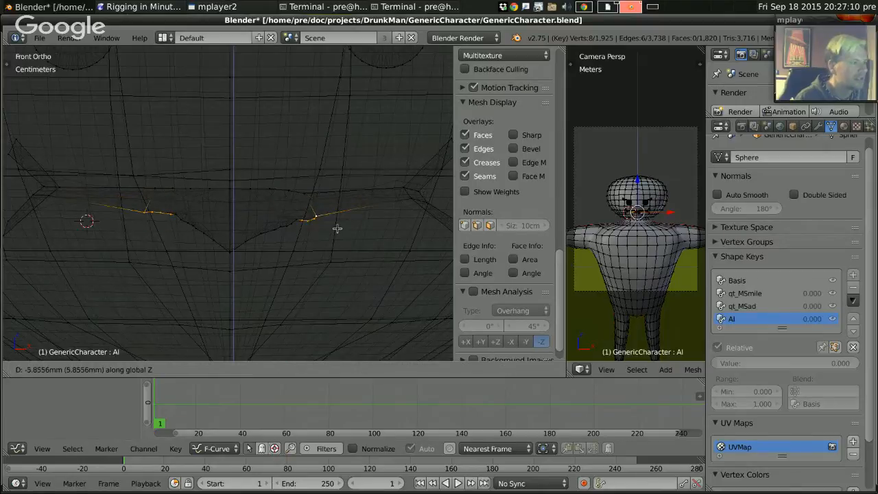
pyautogui.click(352, 261)
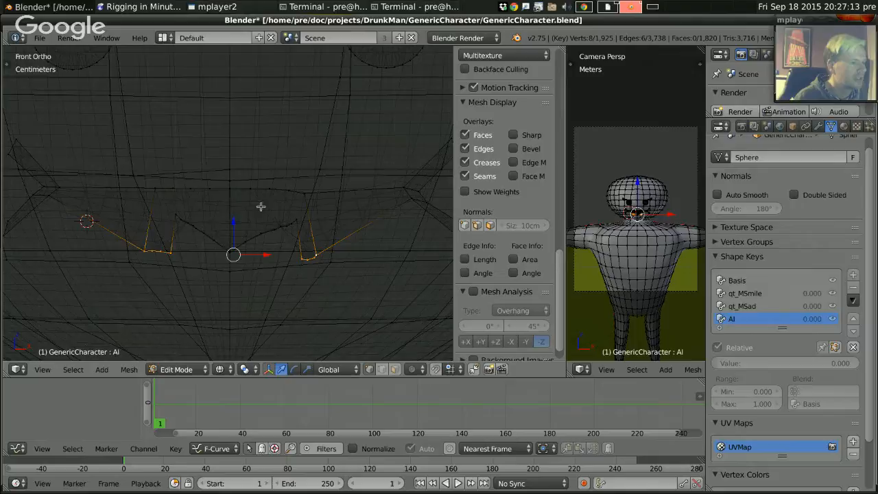
# Select the whole central run of lower-lip vertices from one side of the dip to the other and lower it about 1.5 cm along Z.
pyautogui.rightClick(180, 217)
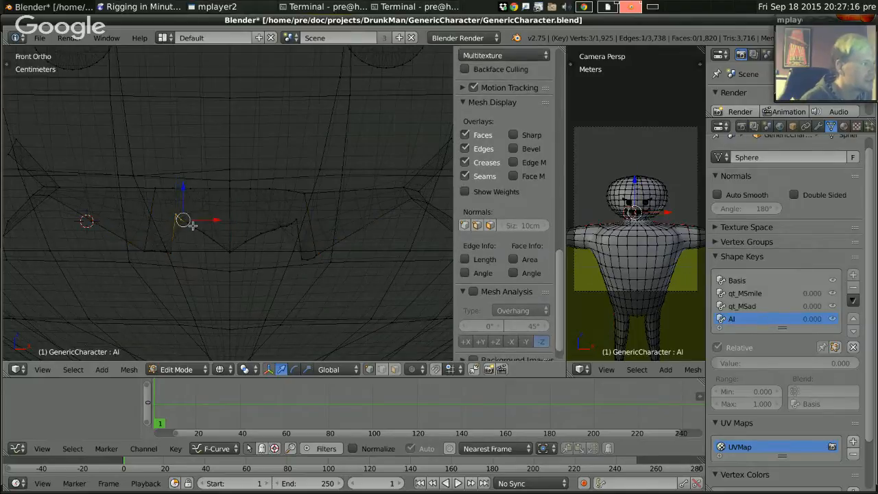
pyautogui.keyDown('shift'); pyautogui.rightClick(187, 223); pyautogui.keyUp('shift')
pyautogui.keyDown('shift'); pyautogui.rightClick(212, 238); pyautogui.keyUp('shift')
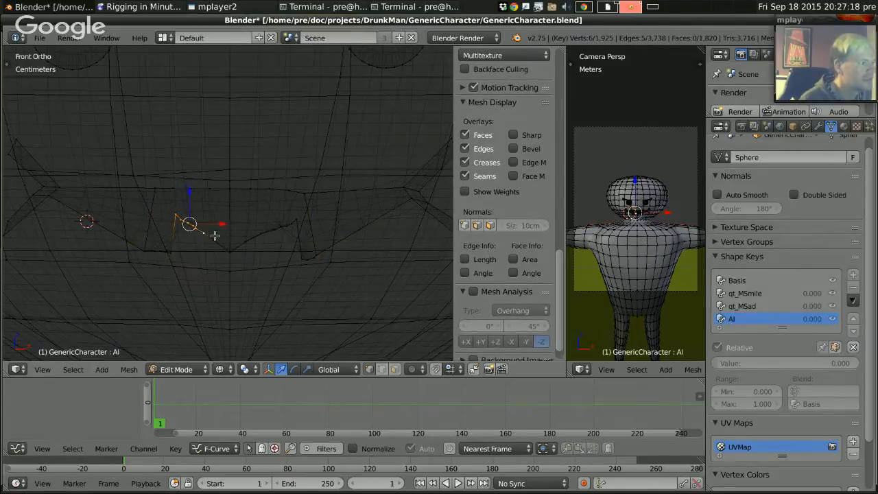
pyautogui.keyDown('shift'); pyautogui.rightClick(220, 244); pyautogui.keyUp('shift')
pyautogui.keyDown('shift'); pyautogui.rightClick(253, 236); pyautogui.keyUp('shift')
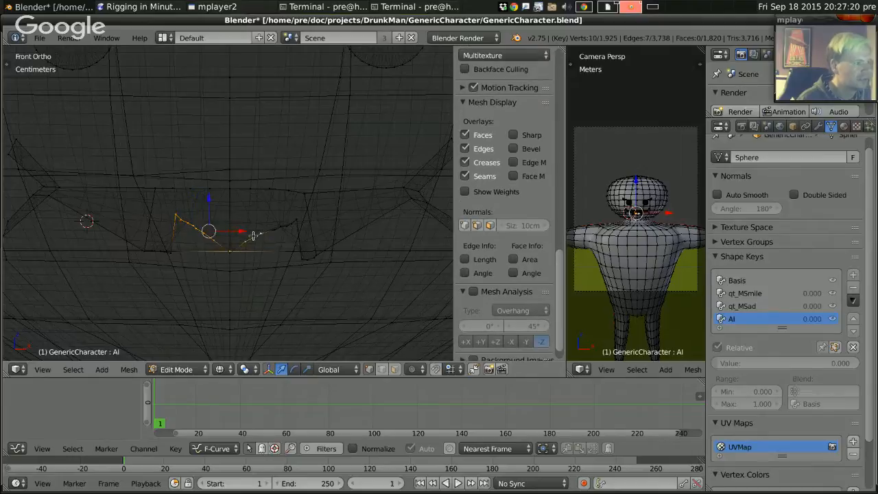
pyautogui.hotkey('ctrl', 'z')
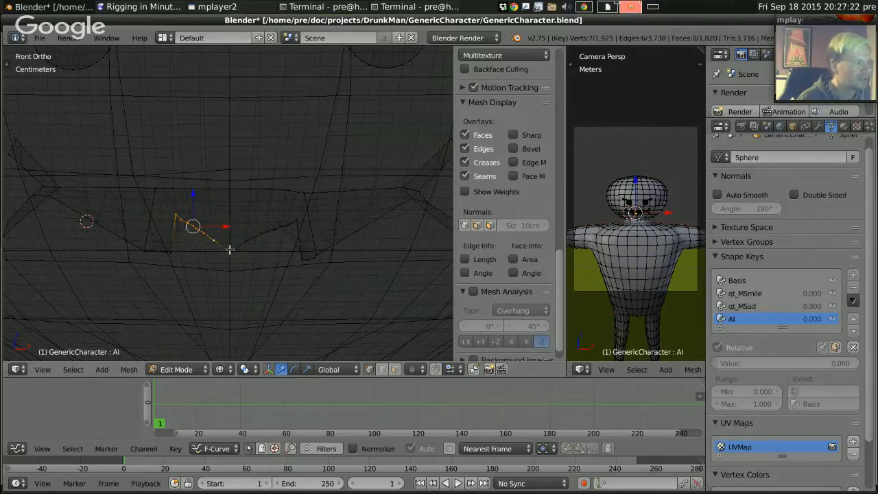
pyautogui.keyDown('shift'); pyautogui.rightClick(232, 258); pyautogui.keyUp('shift')
pyautogui.keyDown('shift'); pyautogui.rightClick(244, 241); pyautogui.keyUp('shift')
pyautogui.keyDown('shift'); pyautogui.rightClick(260, 234); pyautogui.keyUp('shift')
pyautogui.keyDown('shift'); pyautogui.rightClick(274, 229); pyautogui.keyUp('shift')
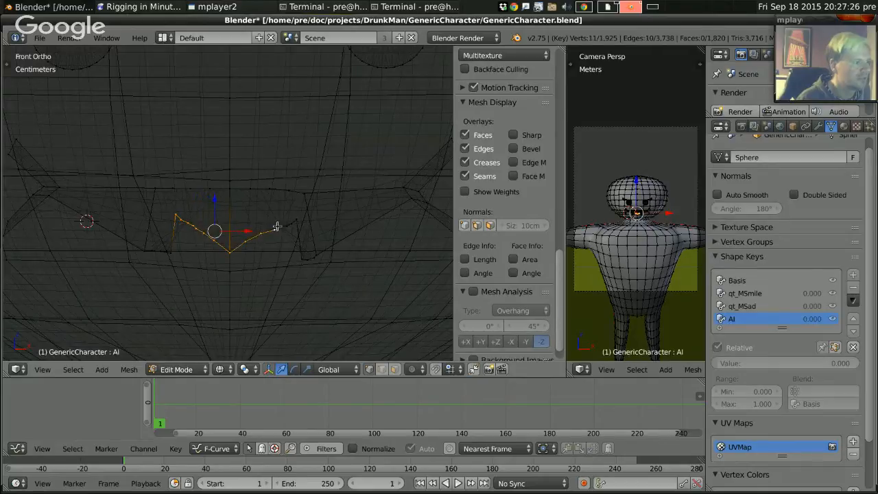
pyautogui.keyDown('shift'); pyautogui.rightClick(282, 225); pyautogui.keyUp('shift')
pyautogui.keyDown('shift'); pyautogui.rightClick(288, 222); pyautogui.keyUp('shift')
pyautogui.keyDown('shift'); pyautogui.rightClick(293, 218); pyautogui.keyUp('shift')
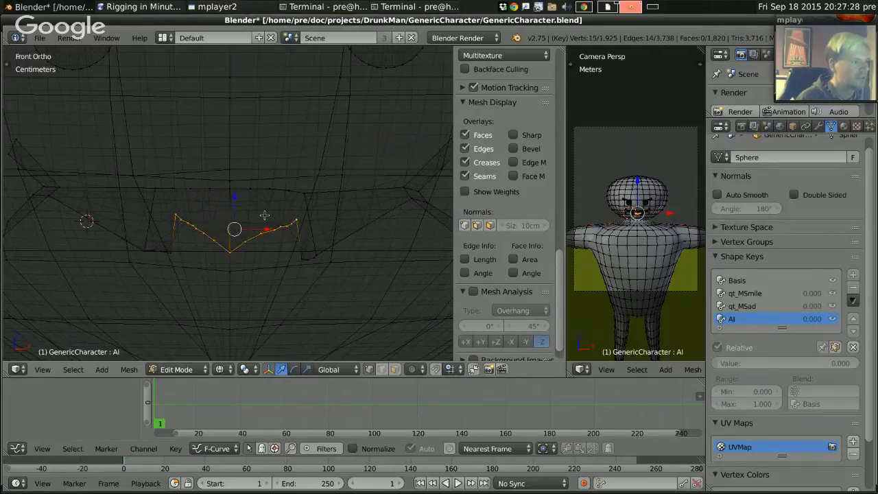
pyautogui.press('g')
pyautogui.press('z')
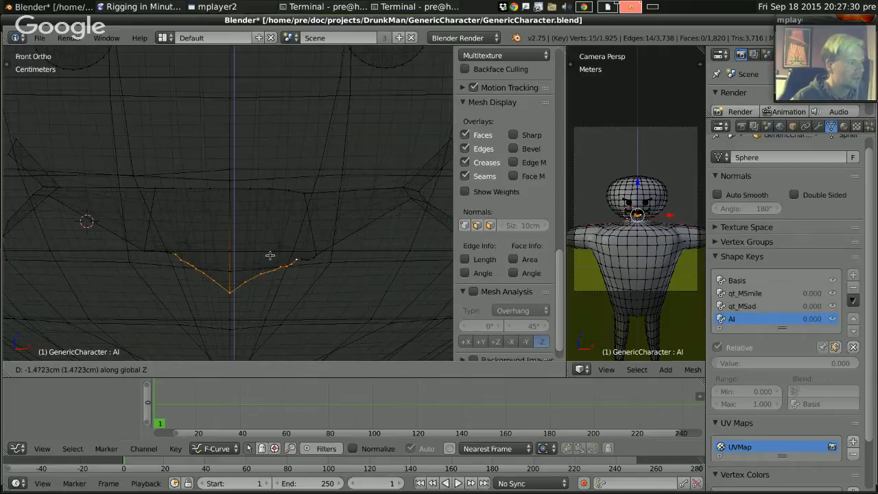
pyautogui.click(270, 257)
# Preview the open mouth in Object Mode by raising the AI shape key to 1.000, and return its value to 0.000.
pyautogui.press('z')
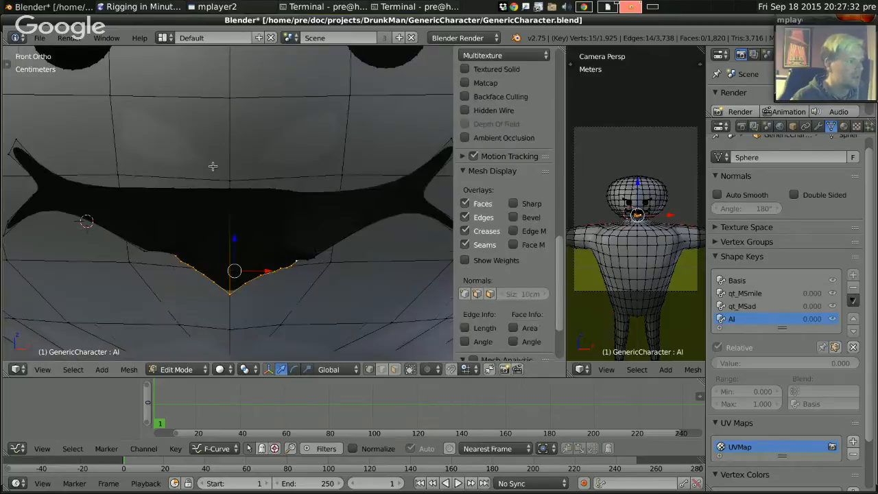
pyautogui.scroll(-3, 275, 252)
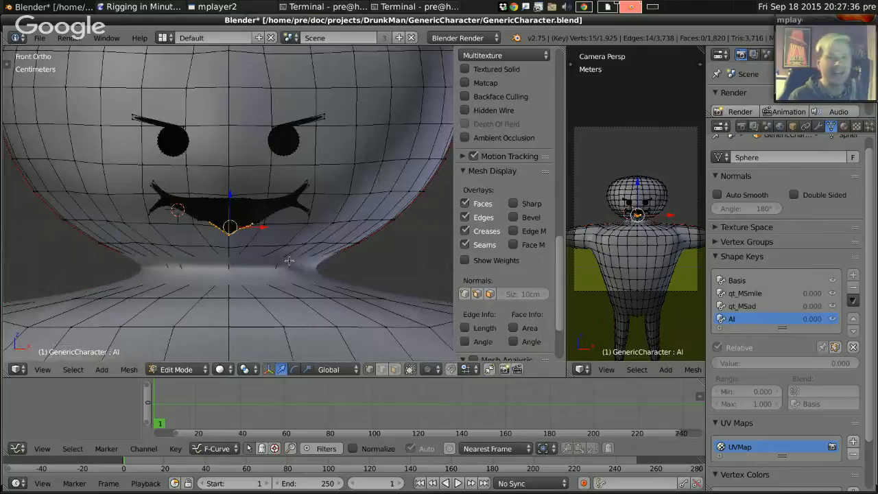
pyautogui.press('Tab')
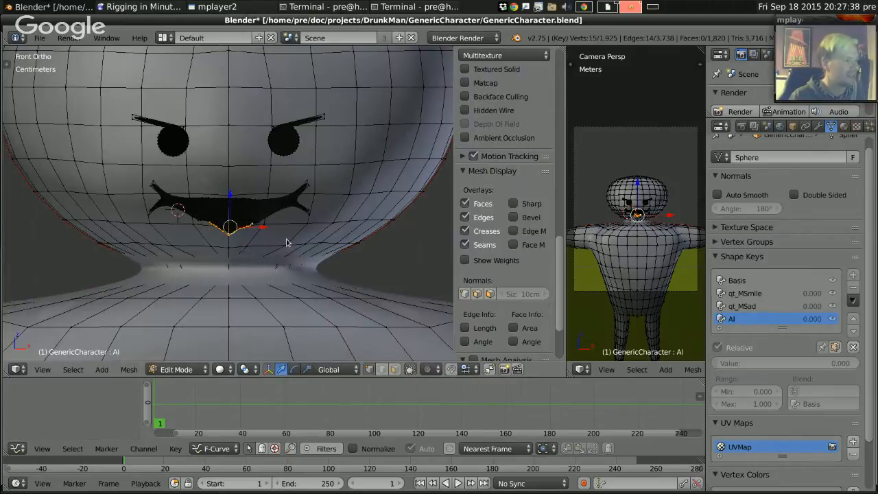
pyautogui.press('Tab')
pyautogui.press('Tab')
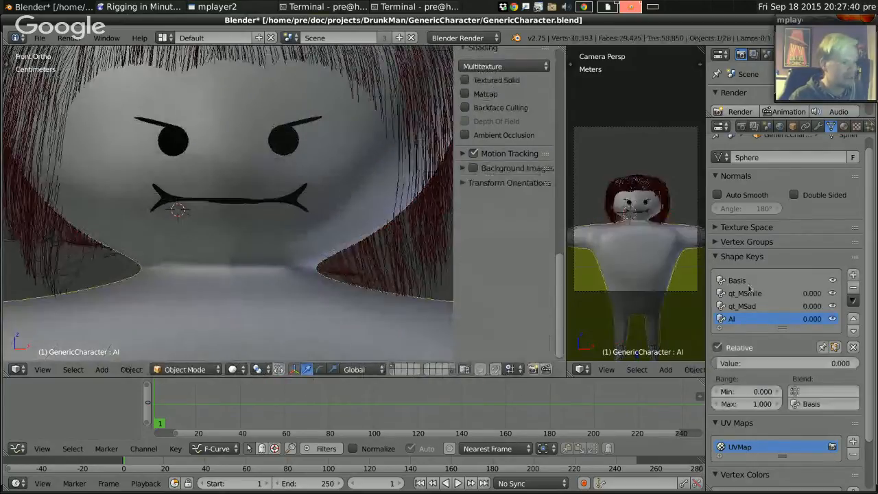
pyautogui.moveTo(813, 319); pyautogui.dragTo(857, 319)
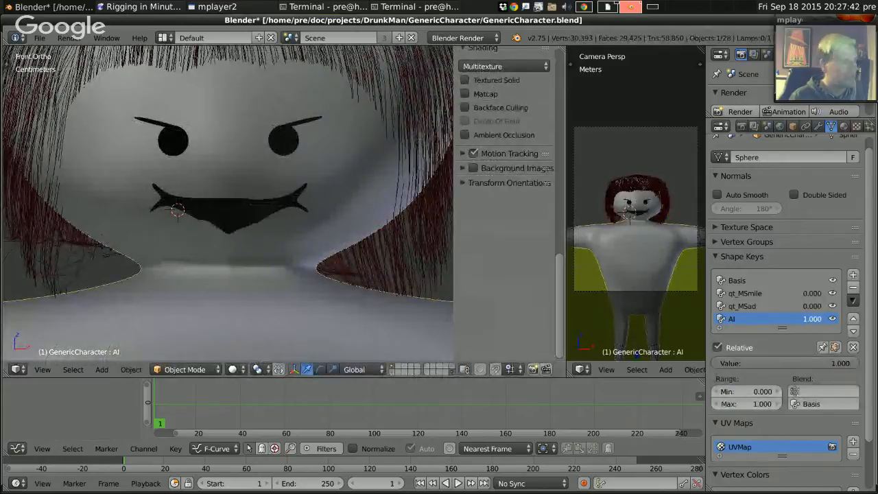
pyautogui.moveTo(857, 363)
pyautogui.mouseDown()
pyautogui.moveTo(713, 362)
pyautogui.moveTo(857, 363)
pyautogui.mouseUp()
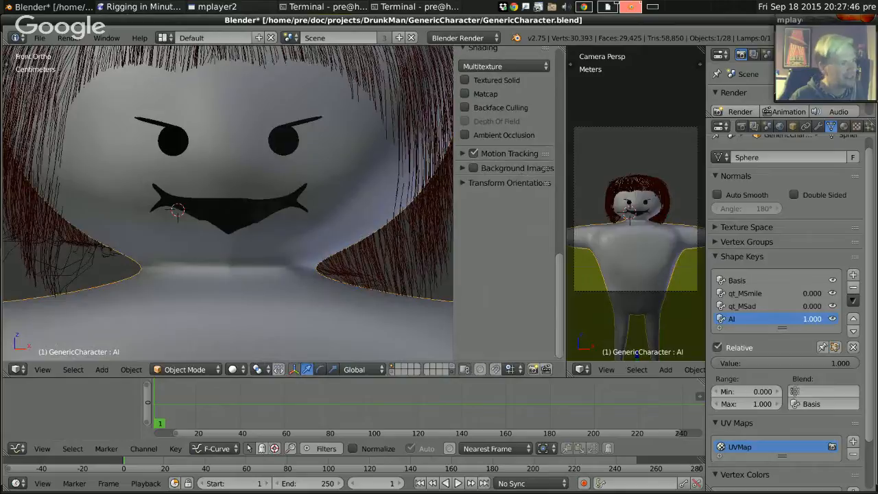
pyautogui.moveTo(809, 320); pyautogui.dragTo(713, 320)
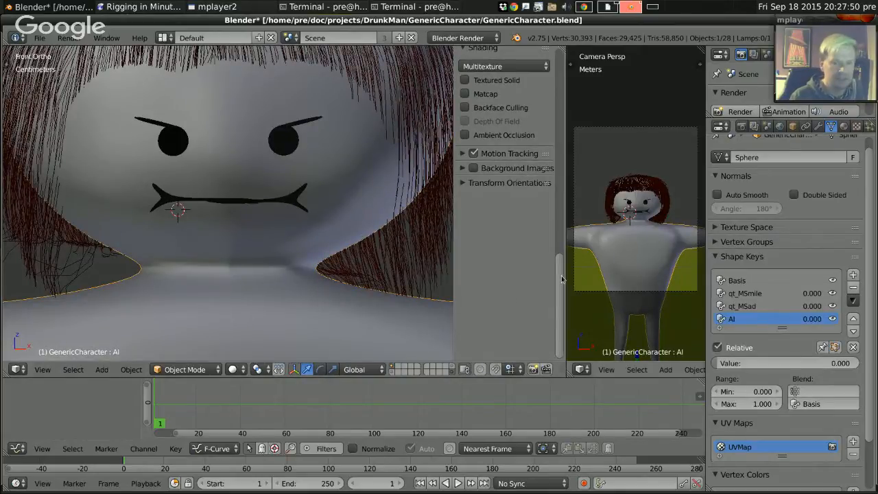
# Back in Edit Mode wireframe, raise the lower-lip vertex at the dip's left corner about 1.8 cm and shift it slightly outward.
pyautogui.press('Tab')
pyautogui.scroll(5, 227, 199)
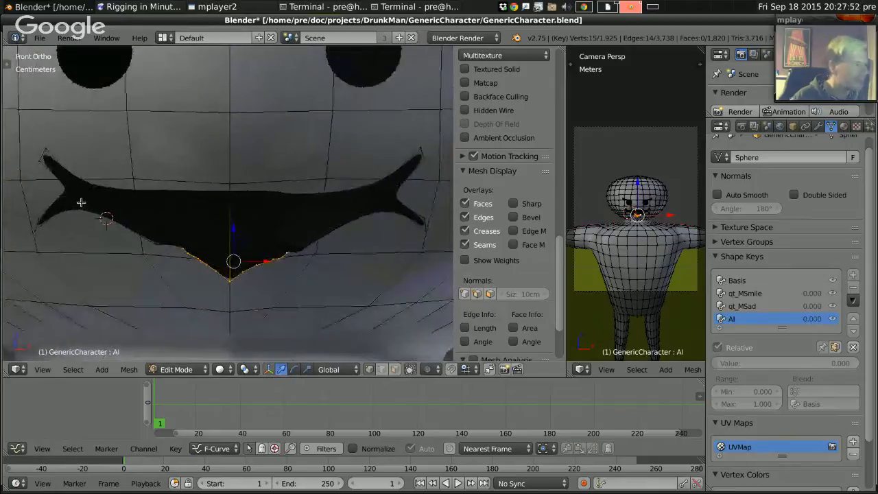
pyautogui.press('z')
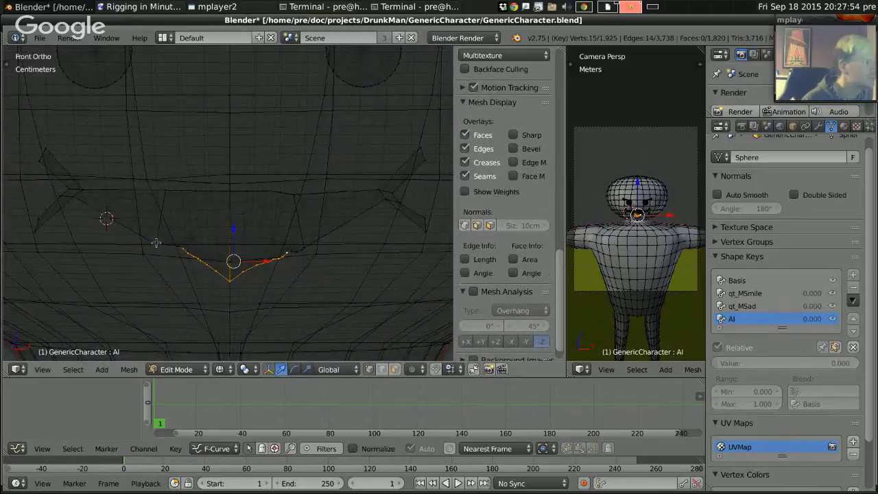
pyautogui.rightClick(156, 243)
pyautogui.press('ctrl+KP_Add')
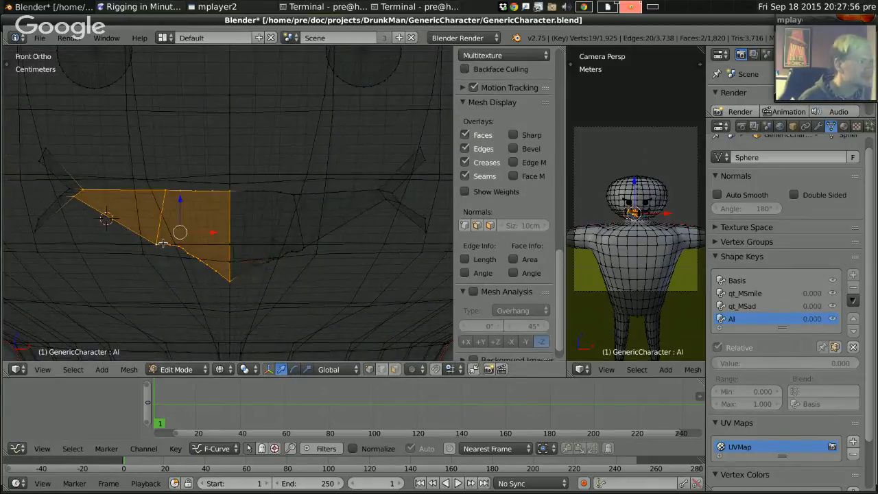
pyautogui.rightClick(157, 244)
pyautogui.press('g')
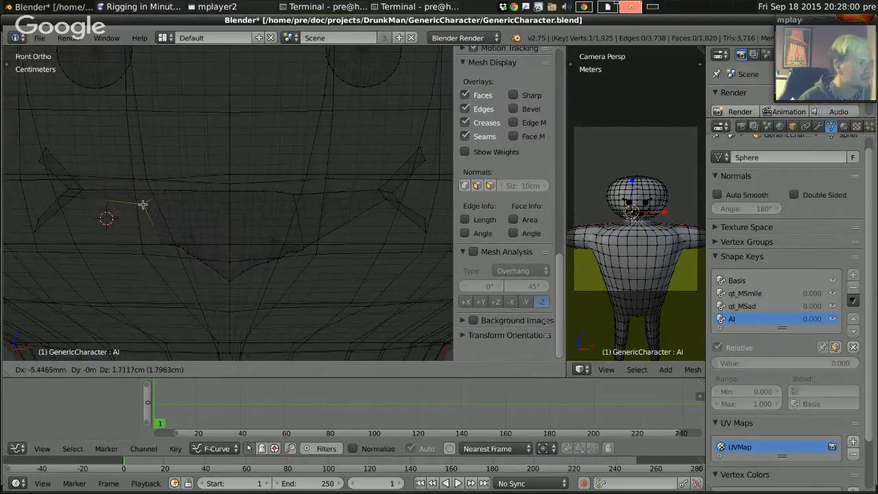
pyautogui.click(144, 204)
# Raise the next two lower-lip vertices on the dip's left side about 1.2 cm and 0.9 cm to steepen that edge.
pyautogui.rightClick(159, 242)
pyautogui.press('g')
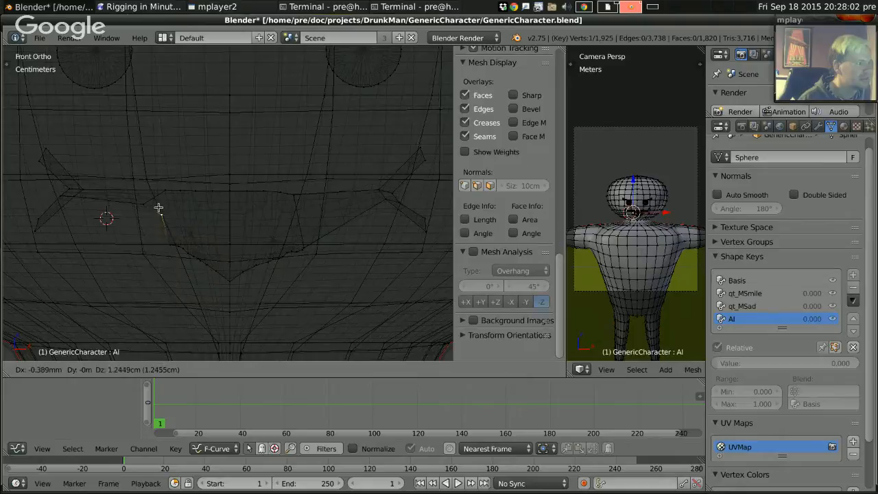
pyautogui.click(165, 231)
pyautogui.press('g')
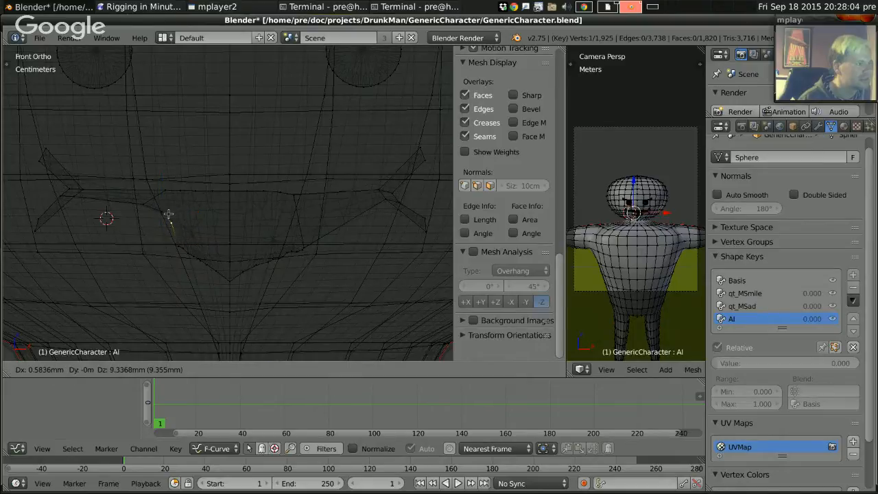
pyautogui.click(169, 212)
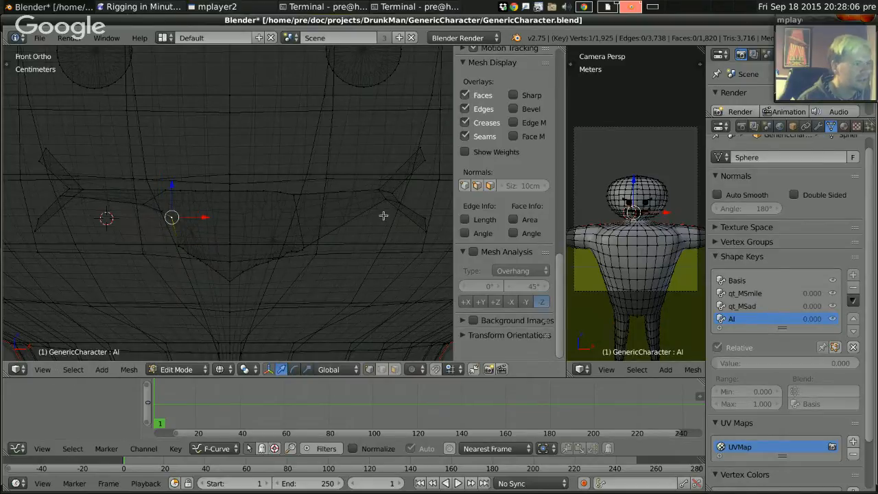
# Raise the lower-lip vertices at the dip's right corner to mirror the steeper left edge.
pyautogui.rightClick(304, 244)
pyautogui.press('g')
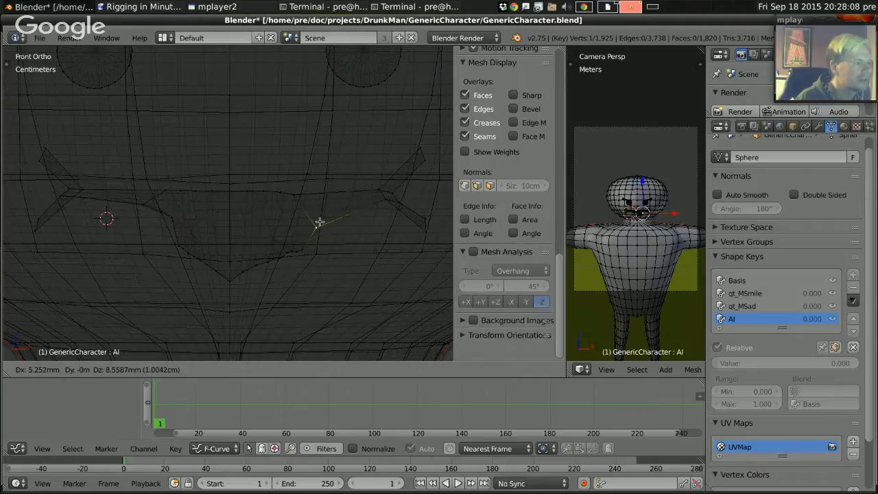
pyautogui.rightClick(318, 212)
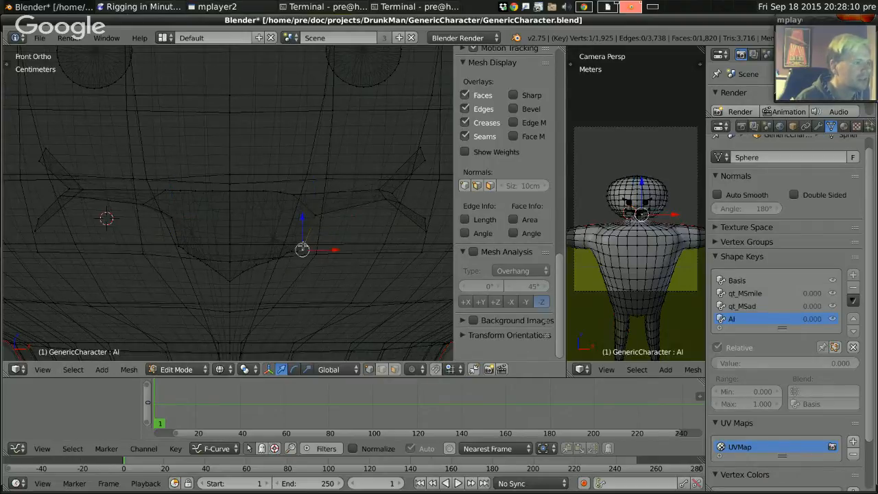
pyautogui.press('g')
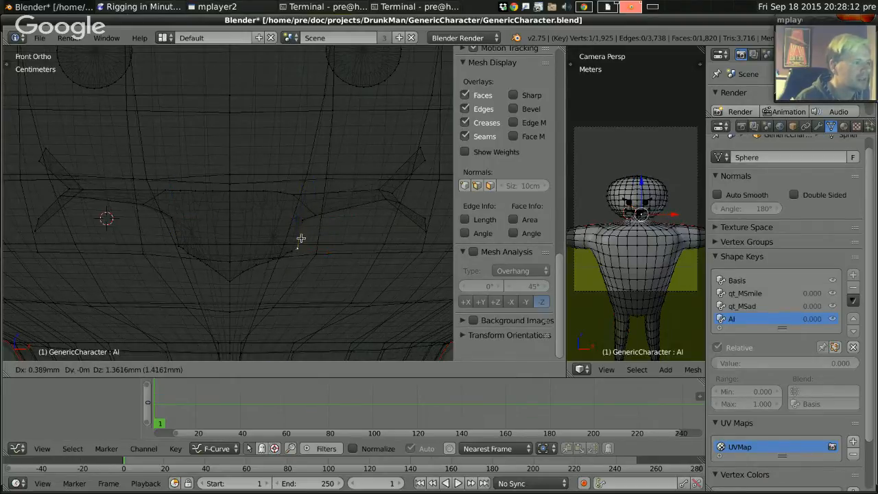
pyautogui.click(300, 222)
# Restore solid shading and preview the reshaped AI mouth in Object Mode with its shape key value, leaving the value at 0.000.
pyautogui.hotkey('alt', 'z')
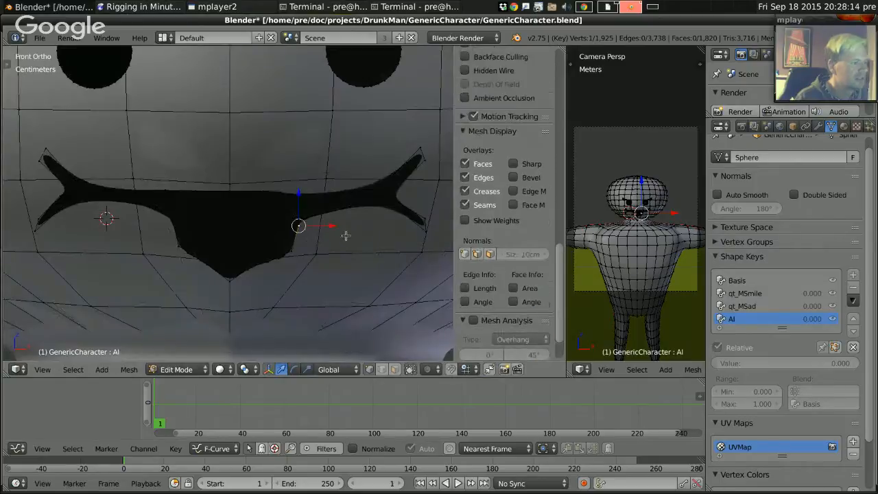
pyautogui.scroll(-3, 330, 268)
pyautogui.scroll(-1, 330, 268)
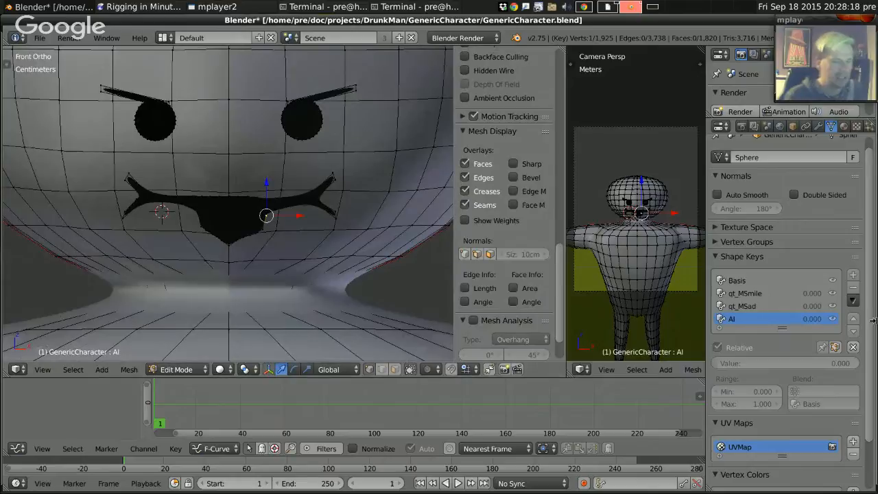
pyautogui.press('Tab')
pyautogui.moveTo(717, 363)
pyautogui.mouseDown()
pyautogui.moveTo(859, 363)
pyautogui.moveTo(716, 363)
pyautogui.mouseUp()
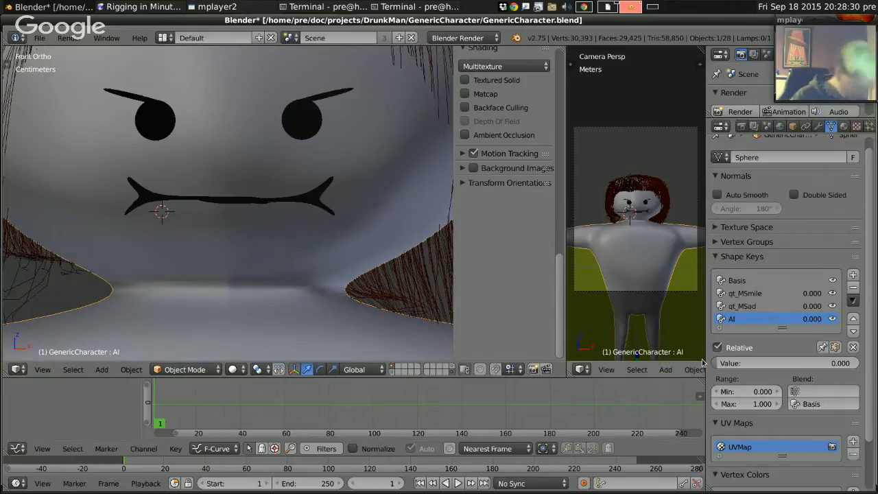
# Add a new shape key based on Basis and name it O.
pyautogui.click(757, 281)
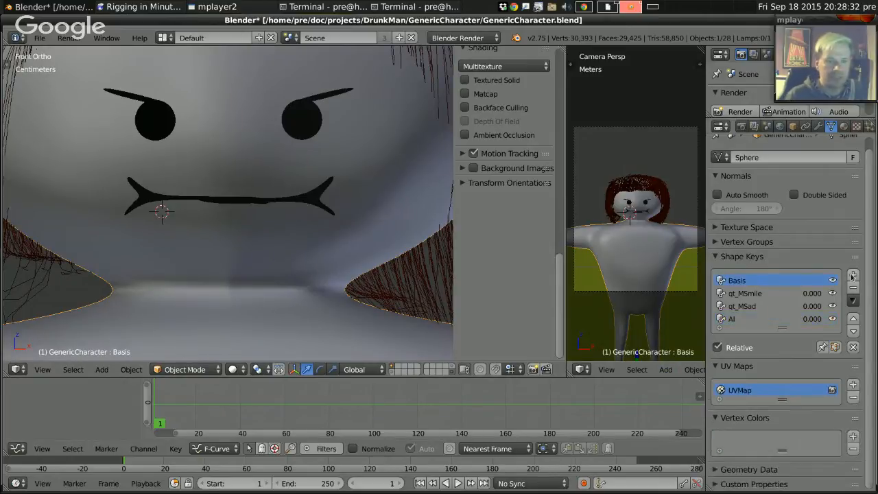
pyautogui.click(853, 275)
pyautogui.doubleClick(751, 330)
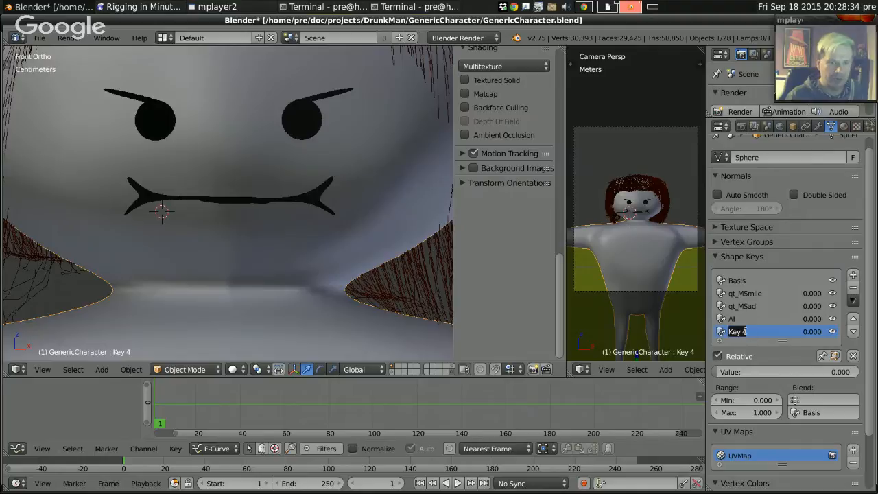
pyautogui.write('O')
pyautogui.press('Return')
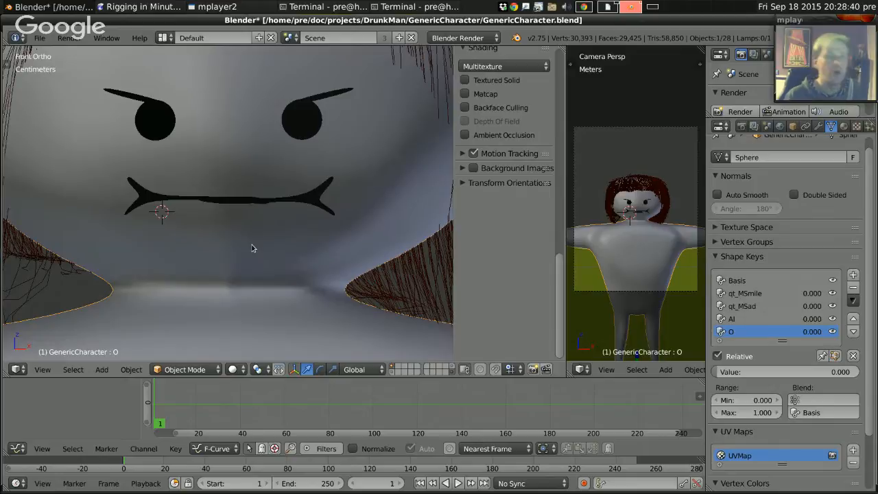
# In Edit Mode, select the upper and lower lip centre vertices and scale them apart along Z into a tall opening.
pyautogui.scroll(3, 247, 245)
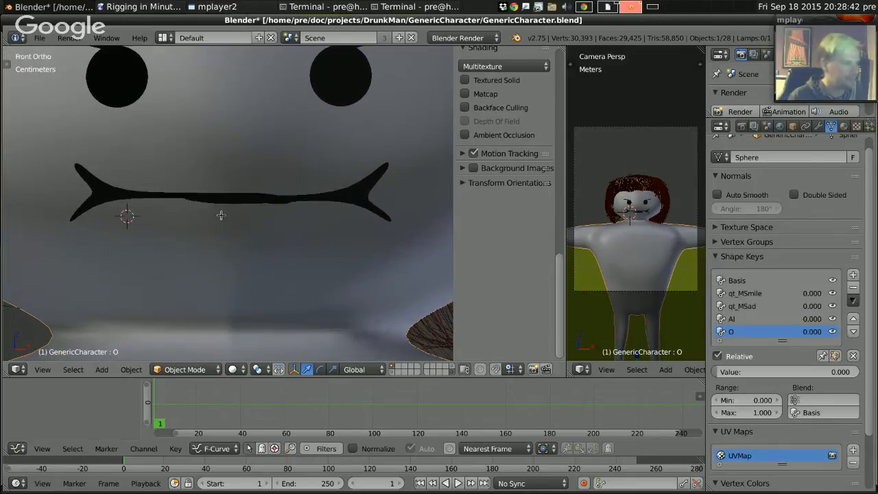
pyautogui.press('Tab')
pyautogui.scroll(1, 244, 242)
pyautogui.scroll(2, 244, 243)
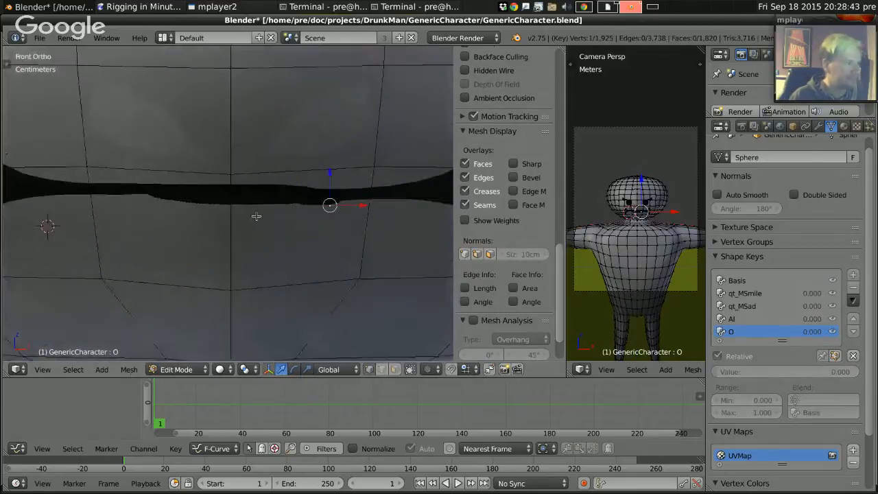
pyautogui.rightClick(231, 182)
pyautogui.press('g')
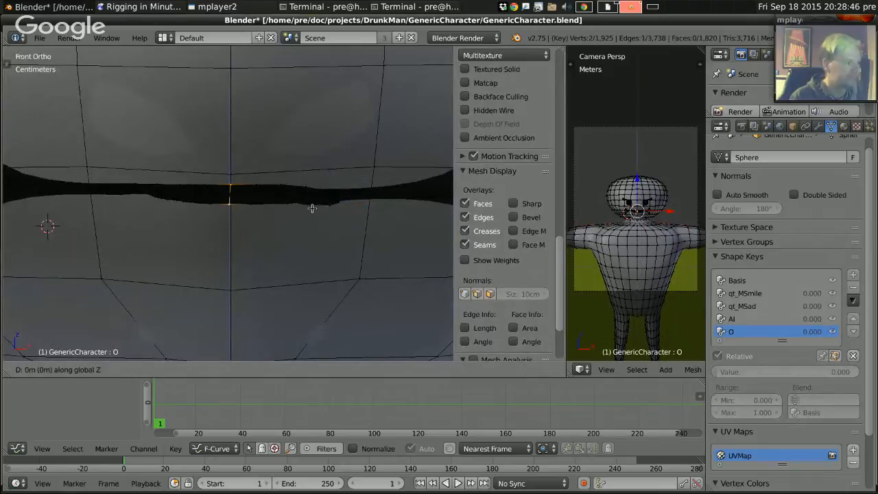
pyautogui.press('z')
pyautogui.click(325, 214)
pyautogui.press('s')
pyautogui.press('z')
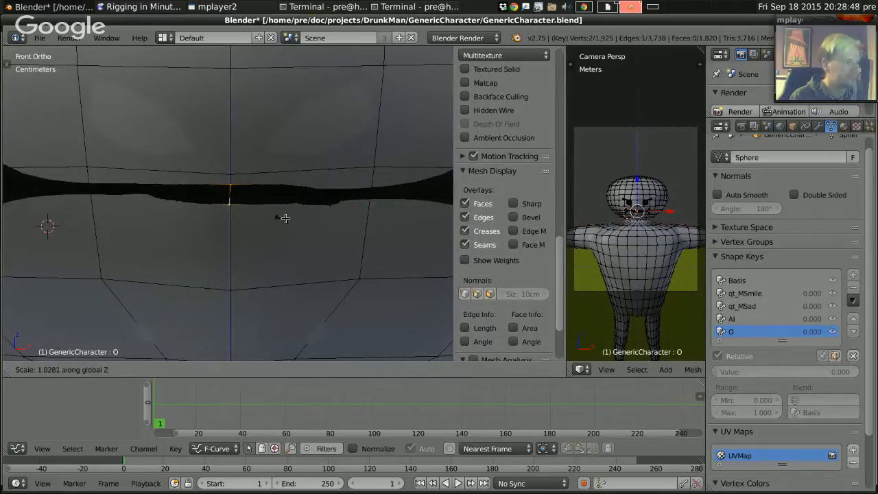
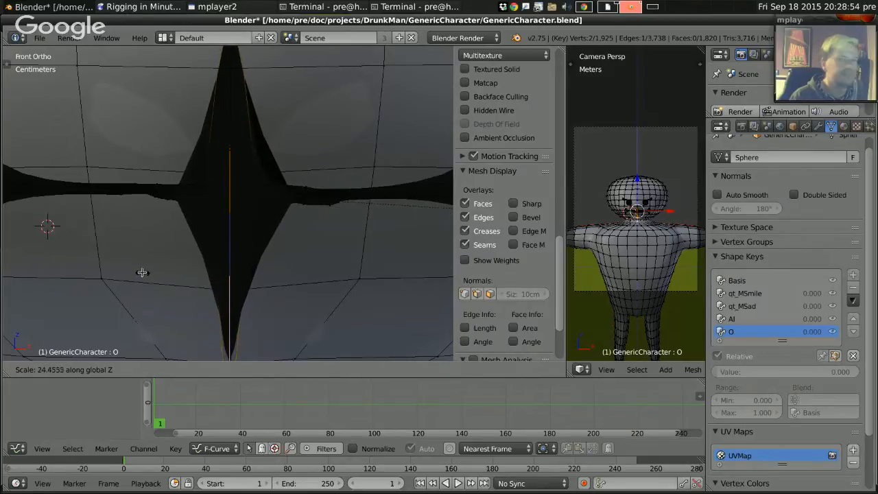
pyautogui.click(440, 257)
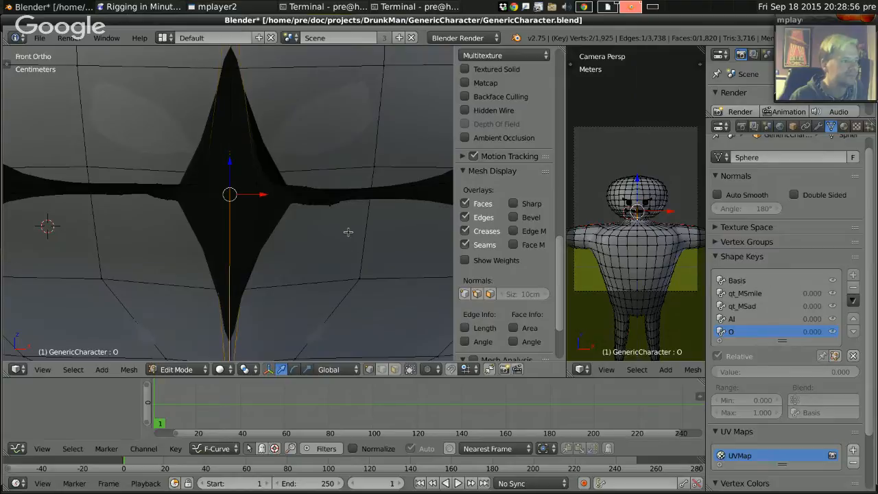
# In wireframe, select the four lip vertices flanking the centre, upper and lower, and scale them apart along Z to widen the opening.
pyautogui.scroll(-3, 348, 232)
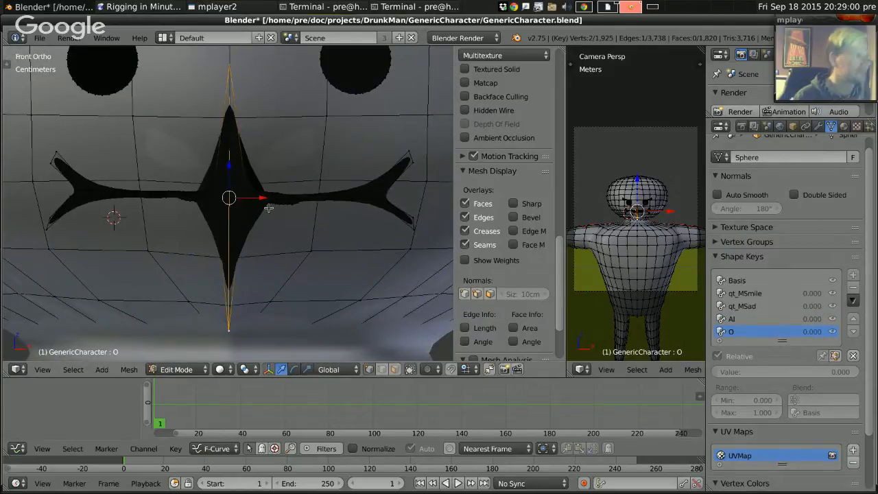
pyautogui.press('ctrl+KP_Add')
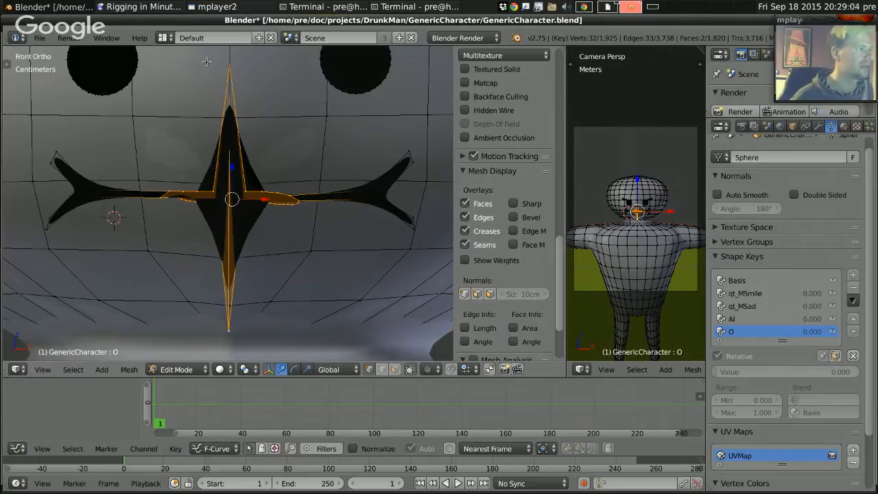
pyautogui.rightClick(212, 191)
pyautogui.keyDown('shift'); pyautogui.rightClick(246, 190); pyautogui.keyUp('shift')
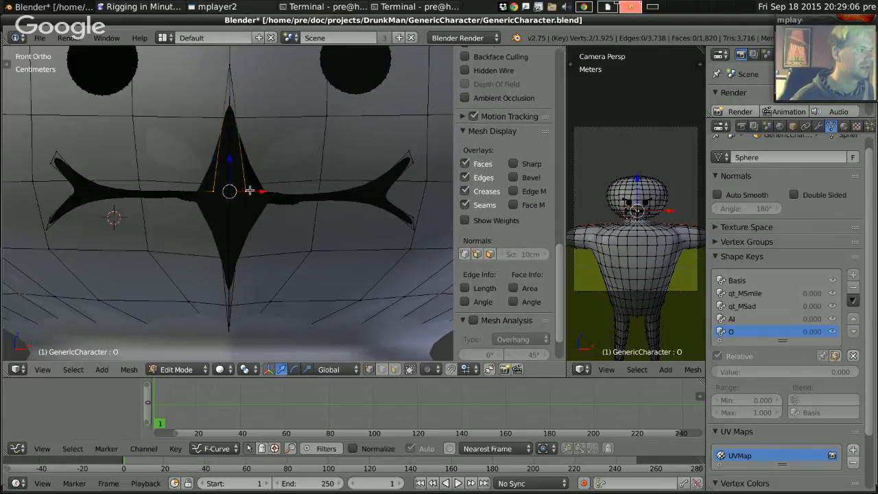
pyautogui.press('z')
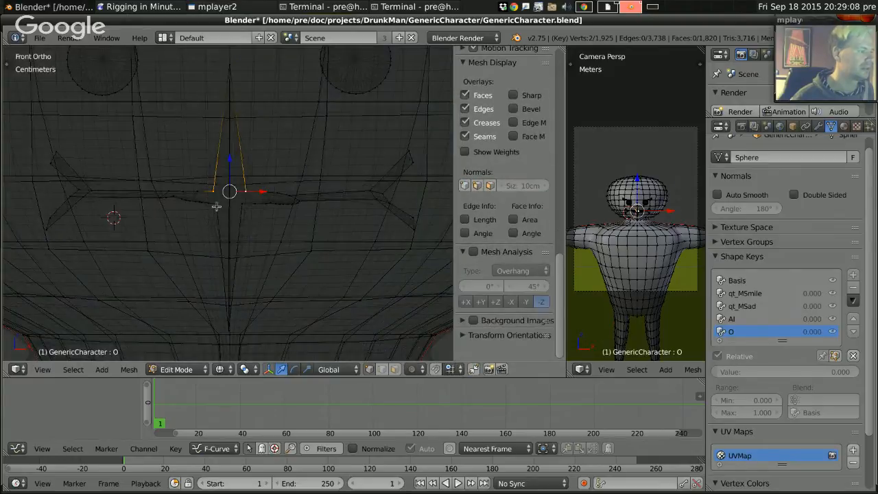
pyautogui.keyDown('shift'); pyautogui.rightClick(217, 205); pyautogui.keyUp('shift')
pyautogui.keyDown('shift'); pyautogui.rightClick(244, 204); pyautogui.keyUp('shift')
pyautogui.press('g')
pyautogui.press('z')
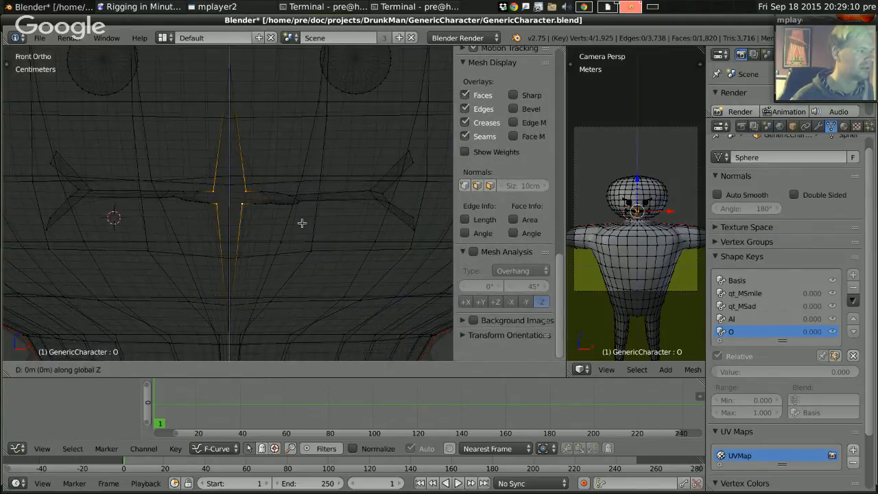
pyautogui.press('Escape')
pyautogui.press('s')
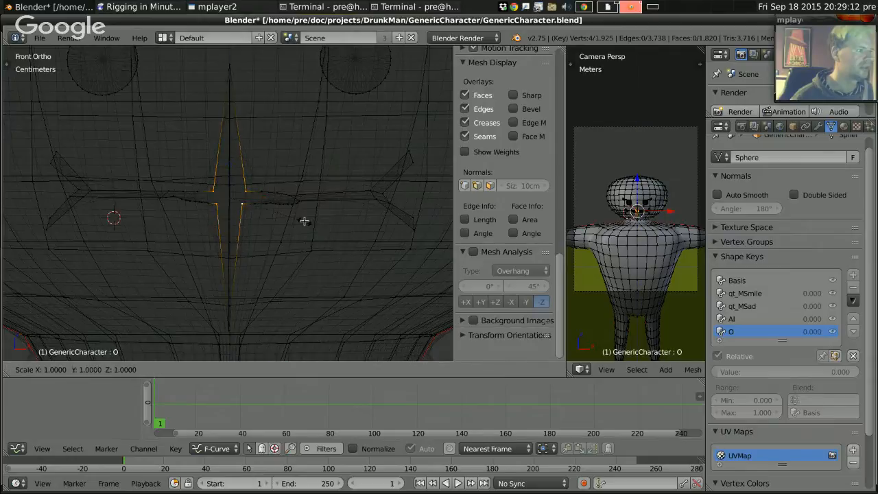
pyautogui.press('z')
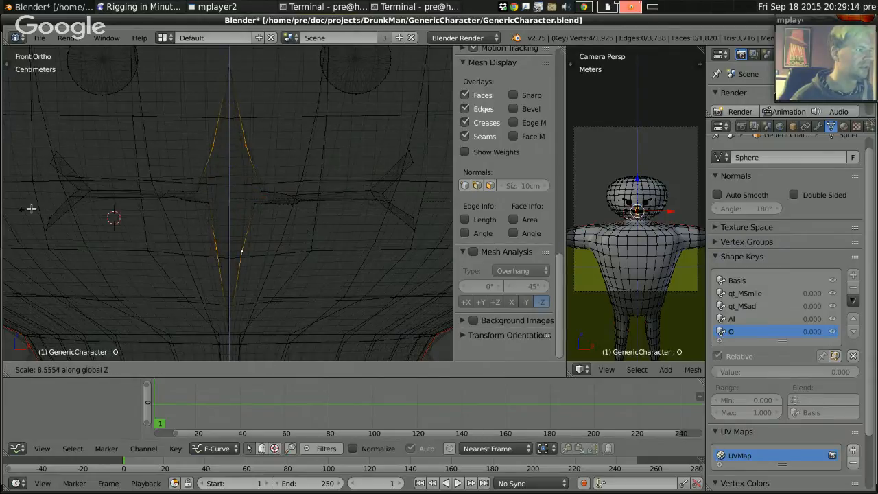
pyautogui.click(289, 182)
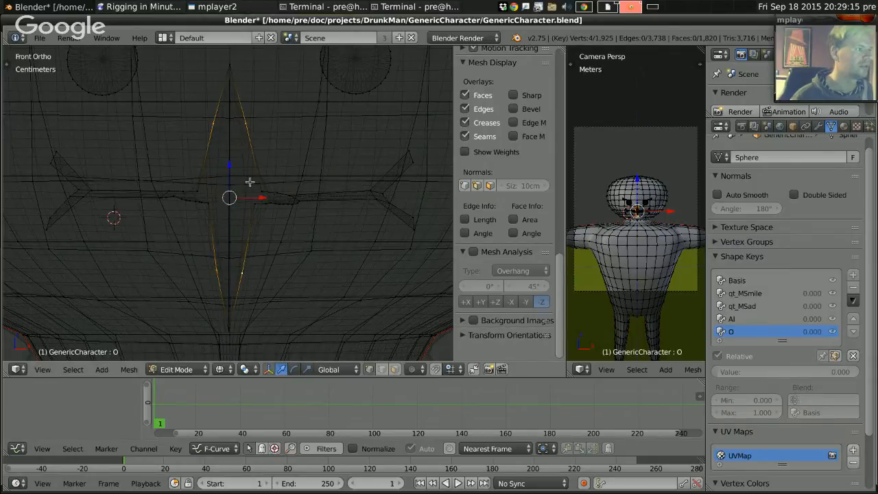
# Select the next four lip vertices outward, two upper and two lower, and scale them apart along Z by a smaller amount.
pyautogui.rightClick(199, 189)
pyautogui.keyDown('shift'); pyautogui.rightClick(211, 201); pyautogui.keyUp('shift')
pyautogui.keyDown('shift'); pyautogui.rightClick(253, 202); pyautogui.keyUp('shift')
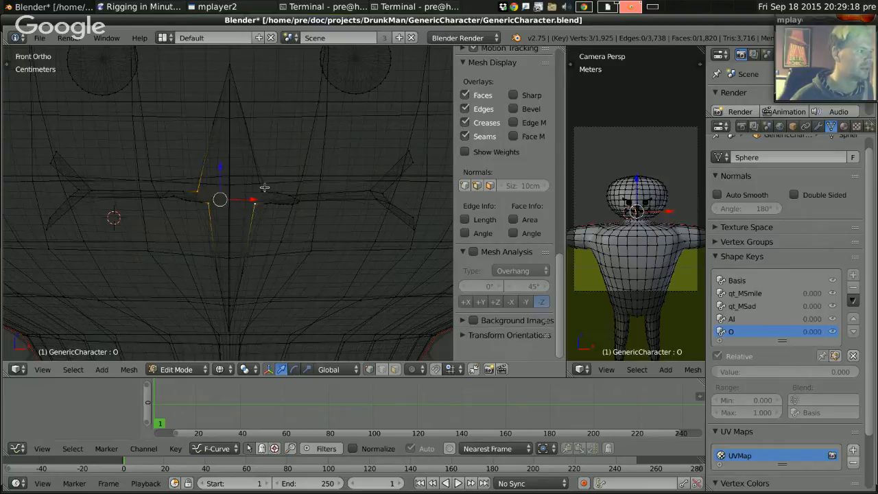
pyautogui.keyDown('shift'); pyautogui.rightClick(264, 188); pyautogui.keyUp('shift')
pyautogui.press('s')
pyautogui.press('z')
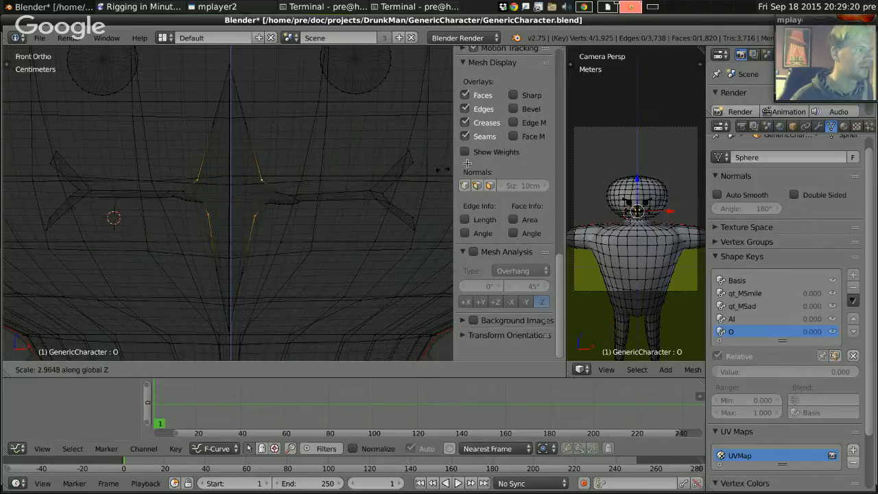
pyautogui.click(339, 117)
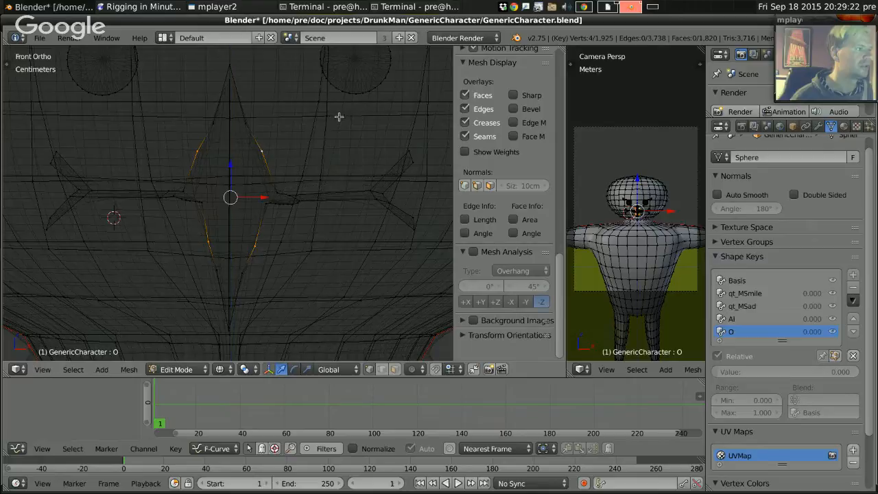
# Select the four lower-lip vertices at the sides of the opening, two per side, and move them down along Z.
pyautogui.rightClick(204, 203)
pyautogui.keyDown('shift'); pyautogui.rightClick(203, 203); pyautogui.keyUp('shift')
pyautogui.keyDown('shift'); pyautogui.rightClick(263, 204); pyautogui.keyUp('shift')
pyautogui.keyDown('shift'); pyautogui.rightClick(270, 202); pyautogui.keyUp('shift')
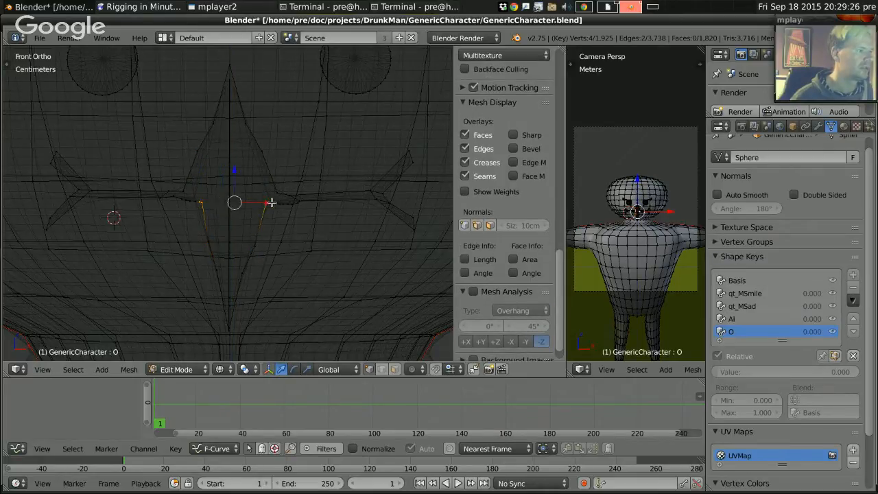
pyautogui.press('g')
pyautogui.press('z')
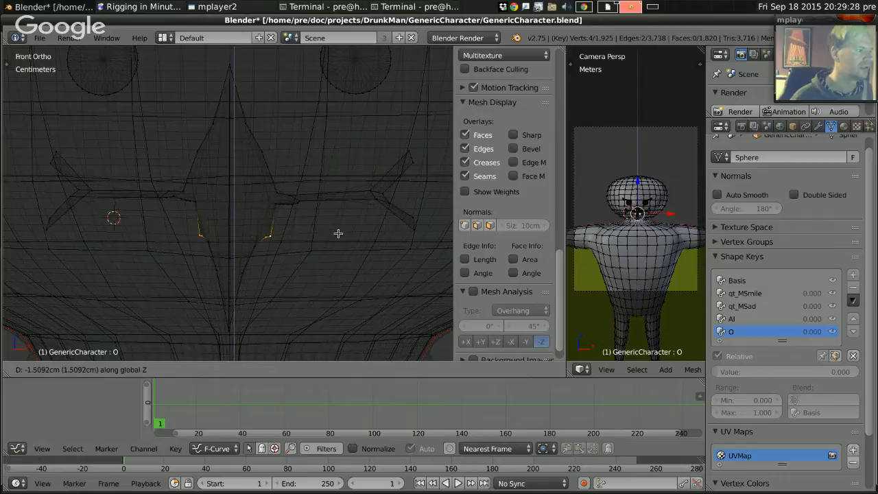
pyautogui.click(341, 222)
pyautogui.press('z')
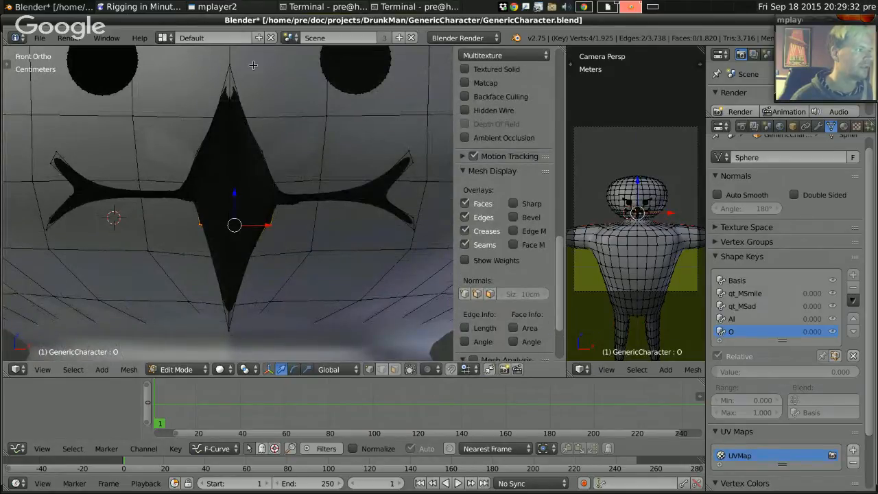
# Select the upper lip's centre vertex and move it down along Z to blunt the opening's top point.
pyautogui.press('z')
pyautogui.rightClick(233, 64)
pyautogui.press('z')
pyautogui.press('g')
pyautogui.press('z')
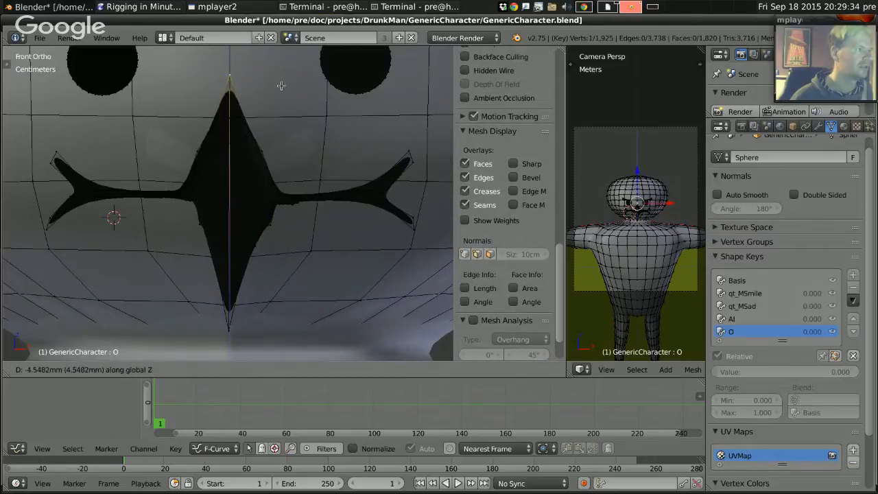
pyautogui.click(286, 106)
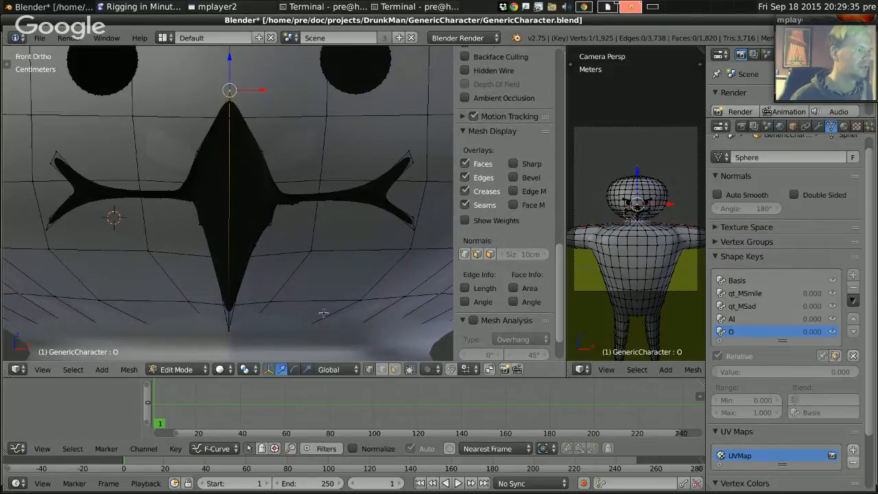
# Select the lower lip's centre vertex and move it up along Z to shorten the opening's bottom point.
pyautogui.rightClick(232, 334)
pyautogui.press('g')
pyautogui.press('z')
pyautogui.rightClick(276, 311)
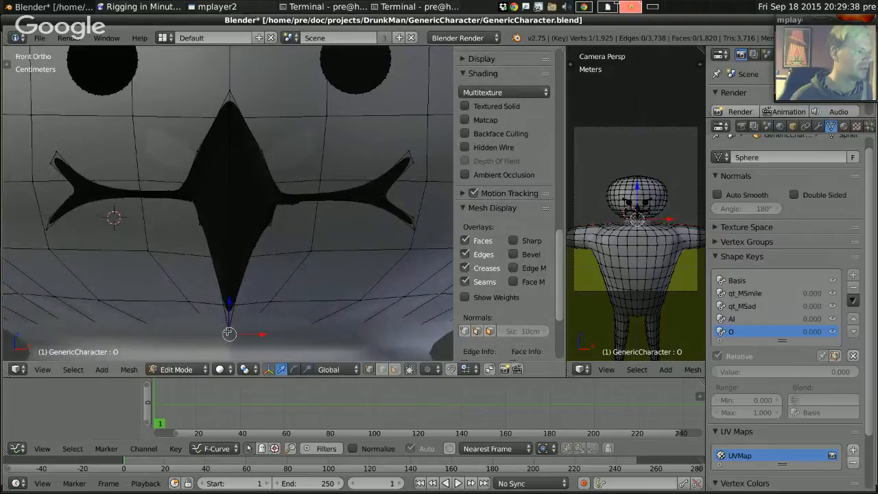
pyautogui.press('g')
pyautogui.press('z')
pyautogui.click(251, 241)
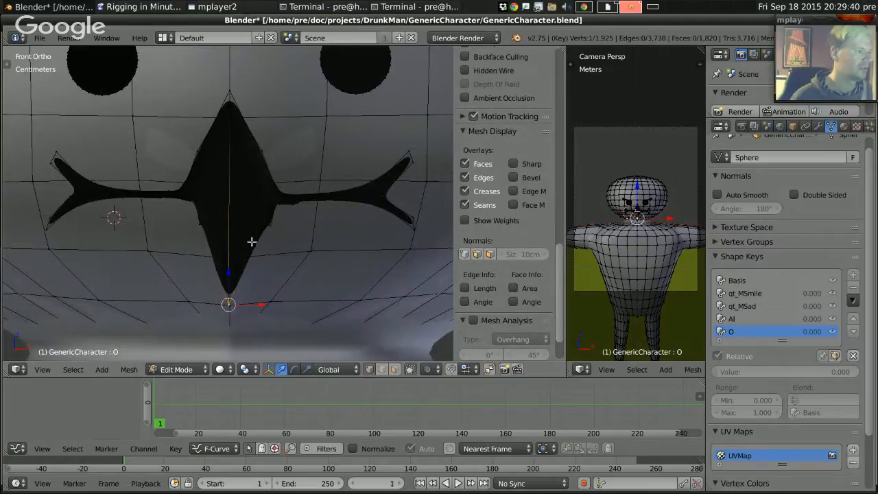
# Move the individual lower-lip vertices at both sides of the opening outward and down to smooth the lower contour.
pyautogui.rightClick(197, 200)
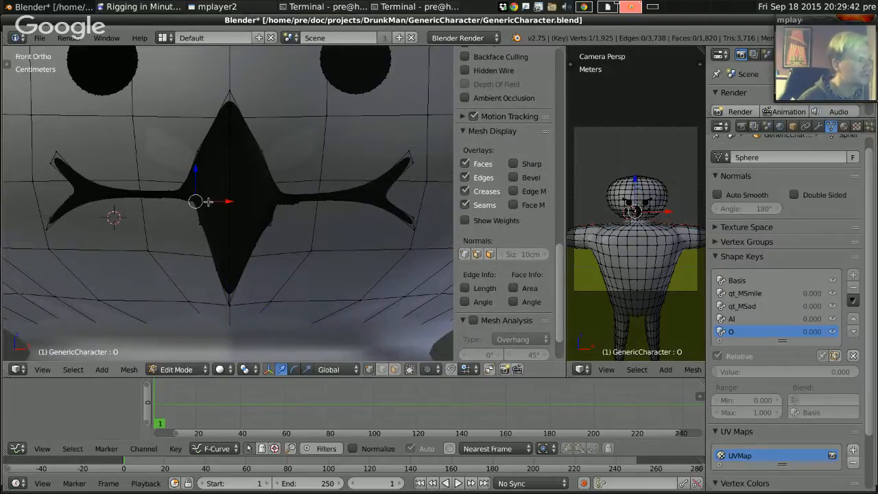
pyautogui.press('g')
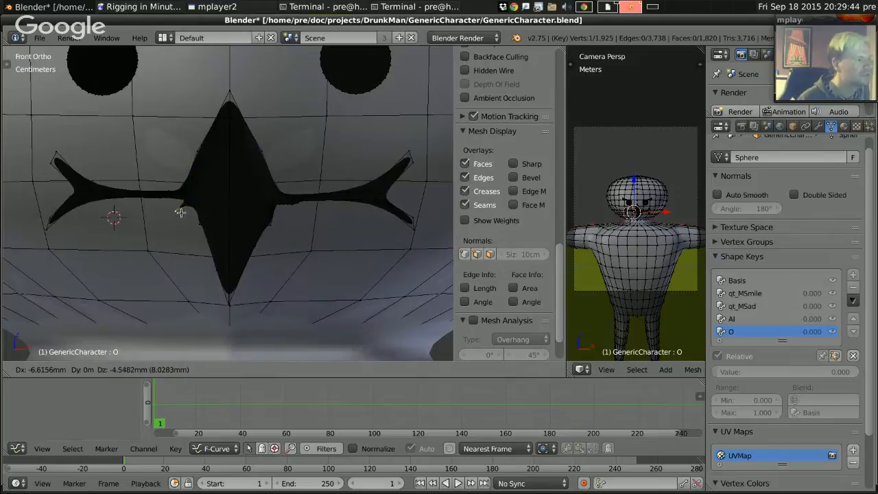
pyautogui.click(197, 205)
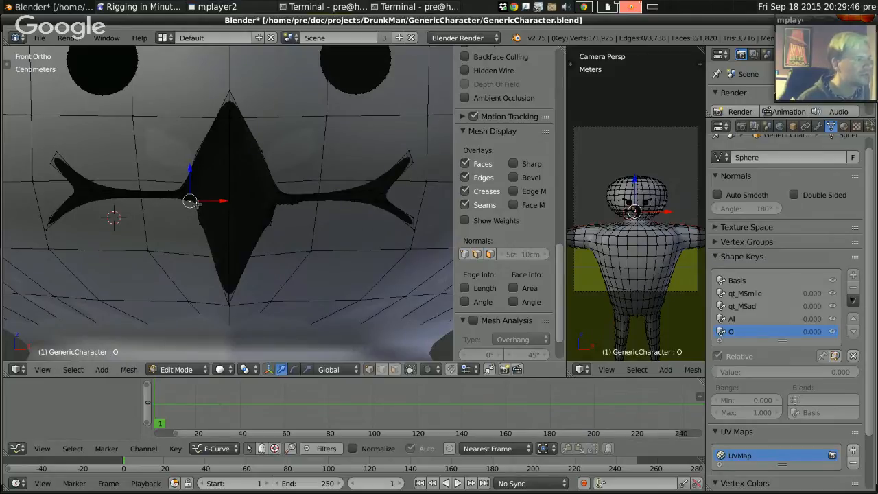
pyautogui.press('g')
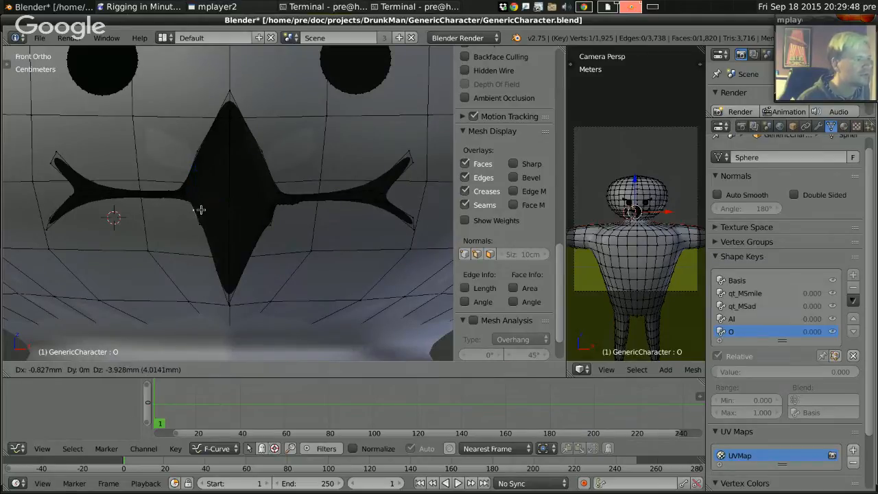
pyautogui.click(310, 209)
pyautogui.press('g')
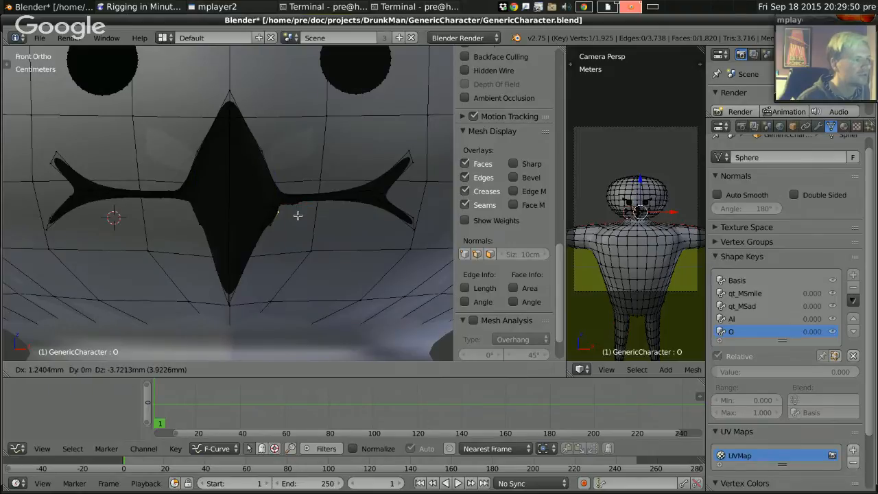
pyautogui.click(296, 216)
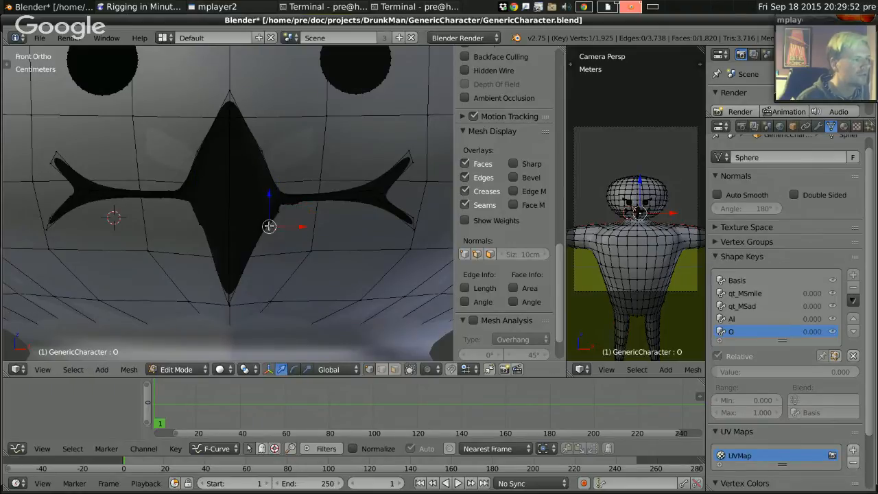
pyautogui.press('g')
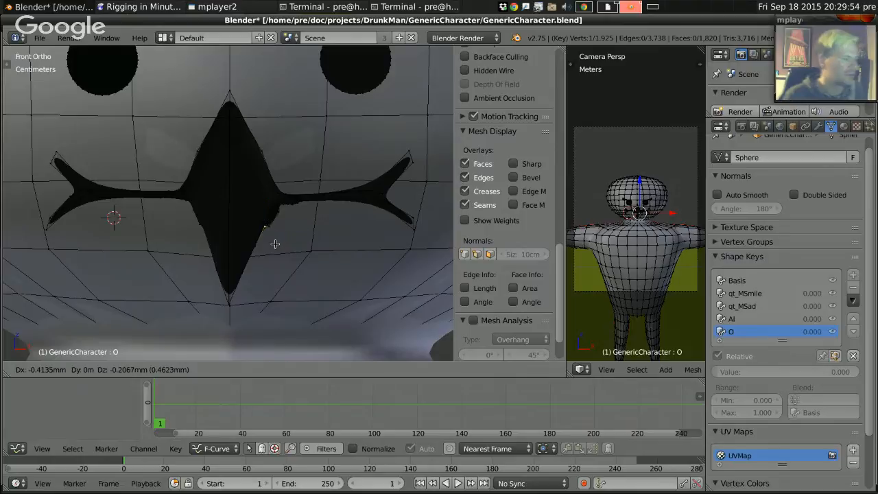
pyautogui.click(274, 252)
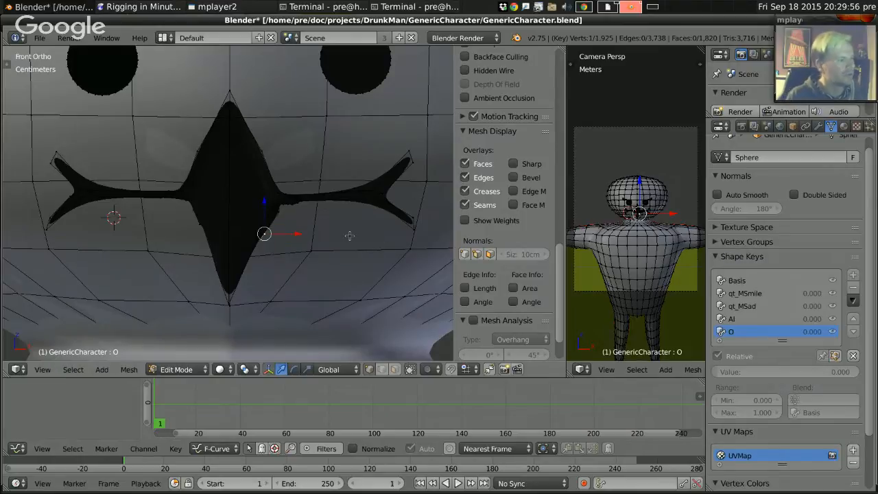
# In Object Mode, set the O shape key's value to 1.000, and return to Edit Mode.
pyautogui.press('Tab')
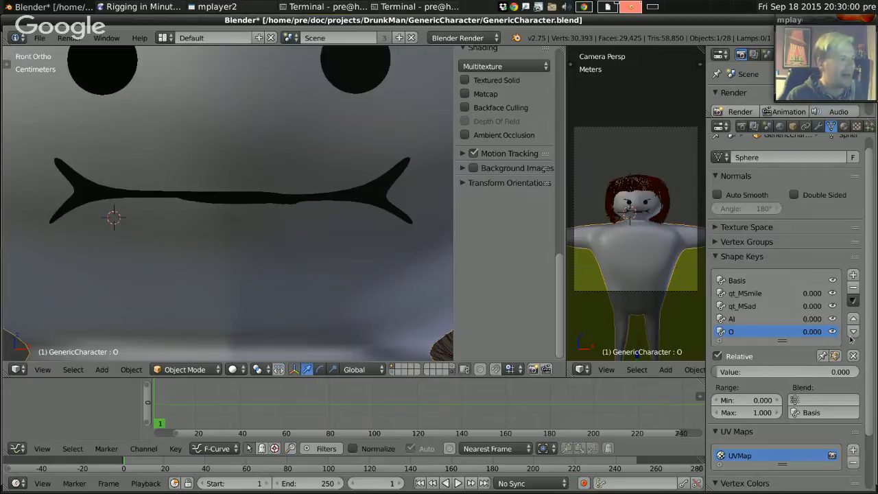
pyautogui.moveTo(812, 331); pyautogui.dragTo(857, 332)
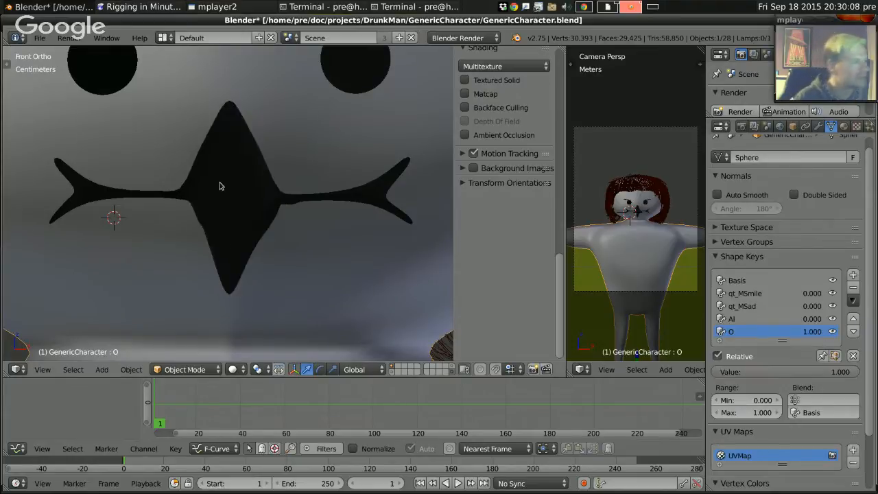
pyautogui.press('Tab')
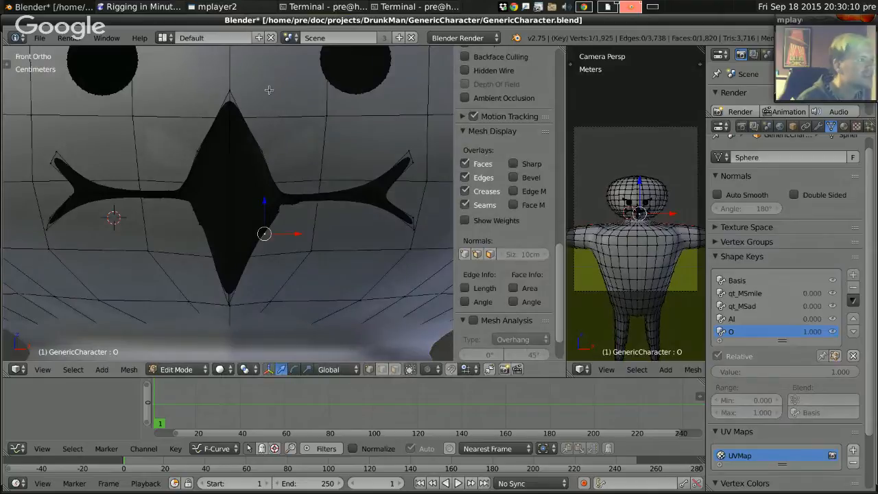
# Move the upper lip's centre vertex down and the lower lip's centre vertex up along Z to round the O opening.
pyautogui.rightClick(240, 91)
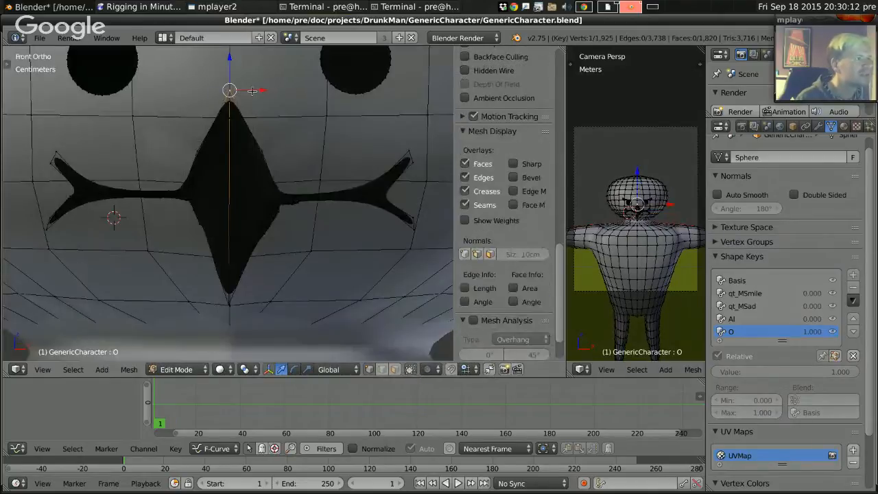
pyautogui.press('g')
pyautogui.press('z')
pyautogui.click(266, 109)
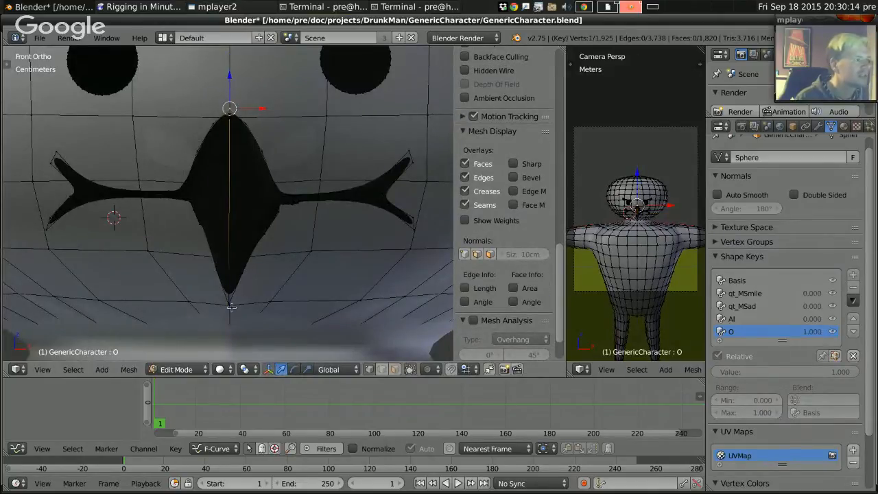
pyautogui.rightClick(232, 307)
pyautogui.press('g')
pyautogui.press('z')
pyautogui.click(313, 263)
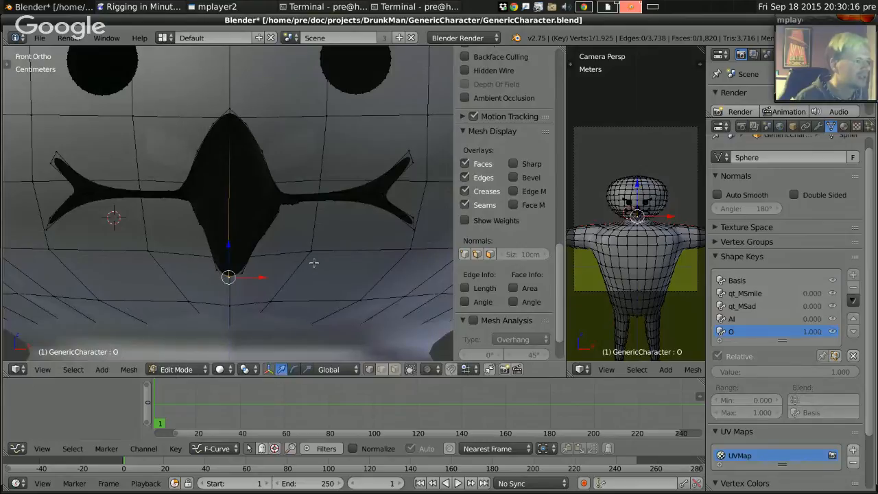
# Select the two lower-lip vertices flanking the centre and move them slightly up along Z.
pyautogui.rightClick(242, 273)
pyautogui.press('g')
pyautogui.press('z')
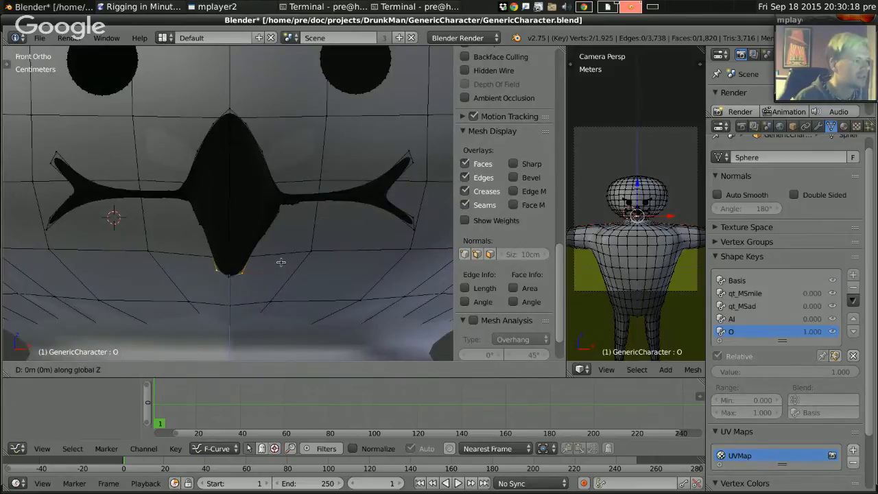
pyautogui.click(286, 247)
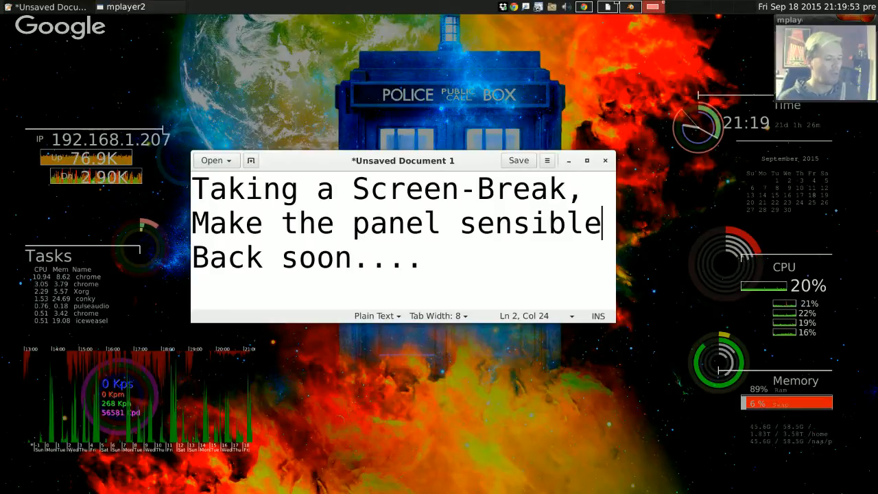
# Delete the line "Make the panel sensible" from the screen-break text note and switch to Blender.
pyautogui.hotkey('shift', 'Home')
pyautogui.press('BackSpace')
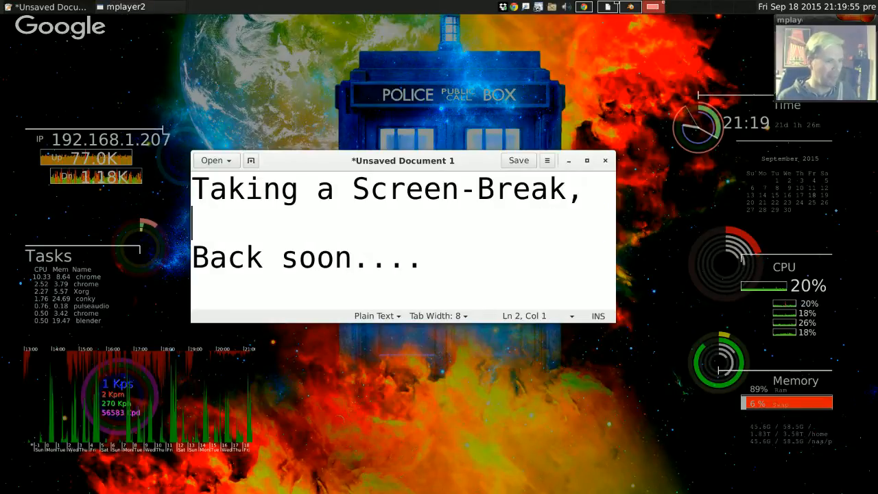
pyautogui.hotkey('ctrl', 'alt', 'Left')
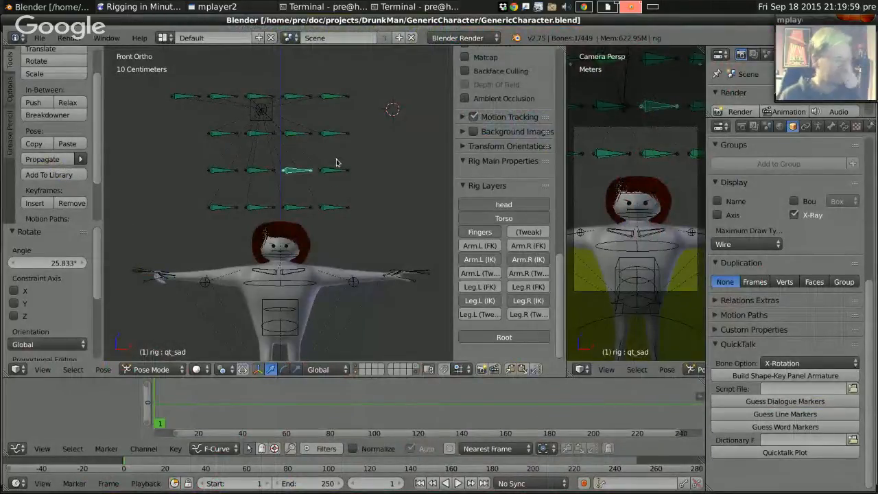
# In the rig's Edit Mode, move the MBP bone out of the control panel's lowest row by -2.1 m along X.
pyautogui.scroll(3, 245, 143)
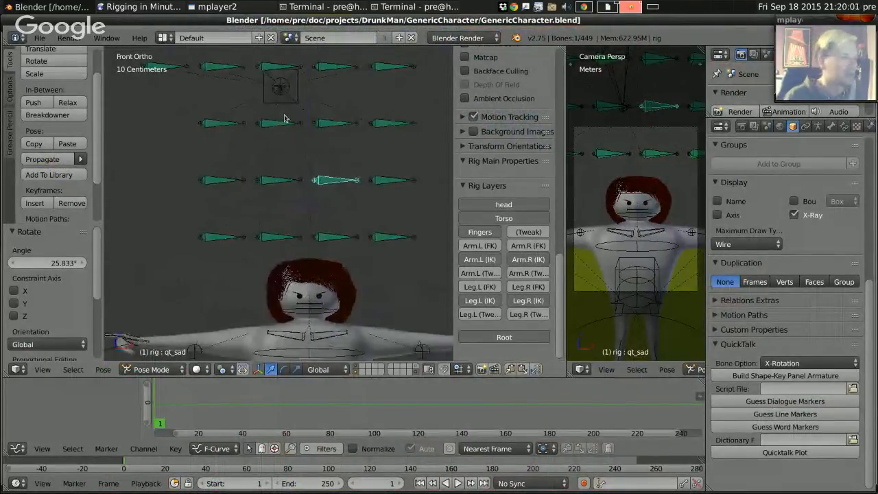
pyautogui.scroll(-4, 285, 119)
pyautogui.press('Tab')
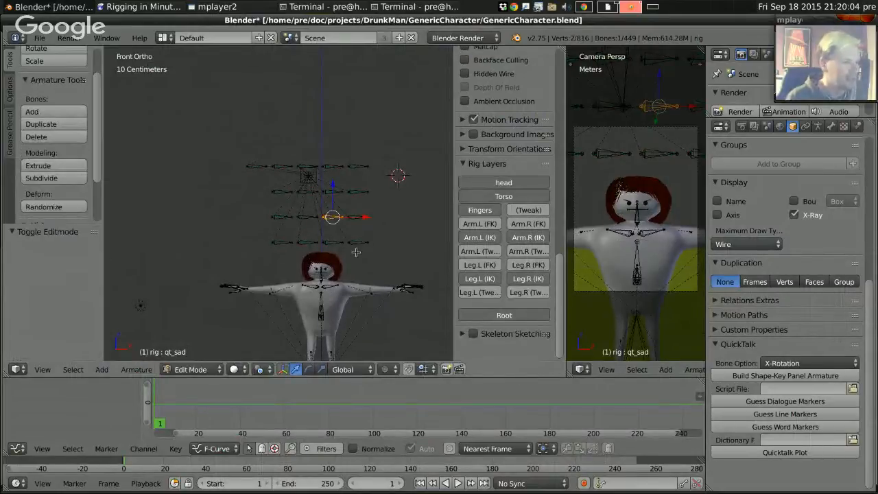
pyautogui.rightClick(357, 242)
pyautogui.press('g')
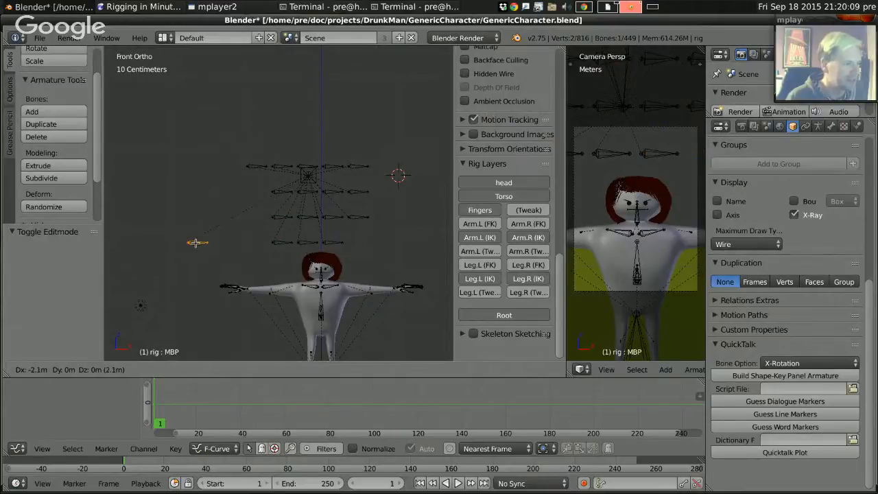
pyautogui.click(197, 242)
# Move the WQ bone by -2.1 m along X, placing it beside the MBP bone.
pyautogui.rightClick(332, 242)
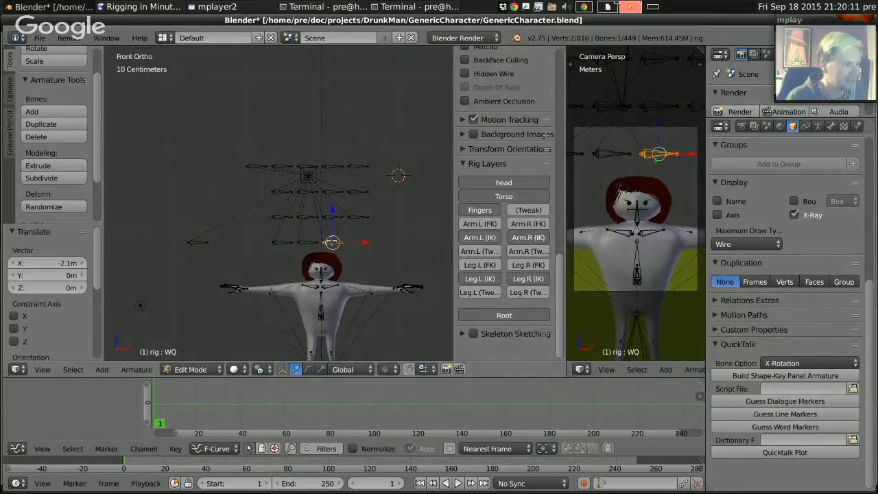
pyautogui.press('g')
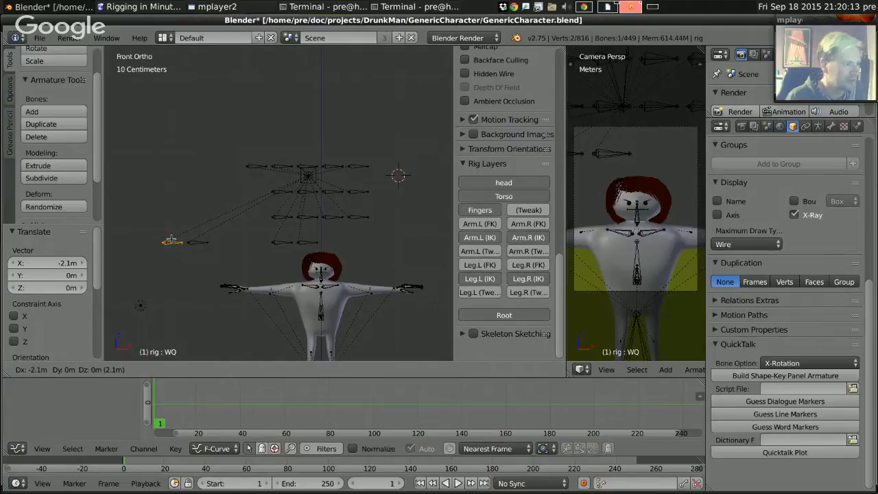
pyautogui.click(171, 240)
# Move the L bone by -1.4 m along X and 20 cm along Z, placing it above the MBP bone.
pyautogui.rightClick(302, 241)
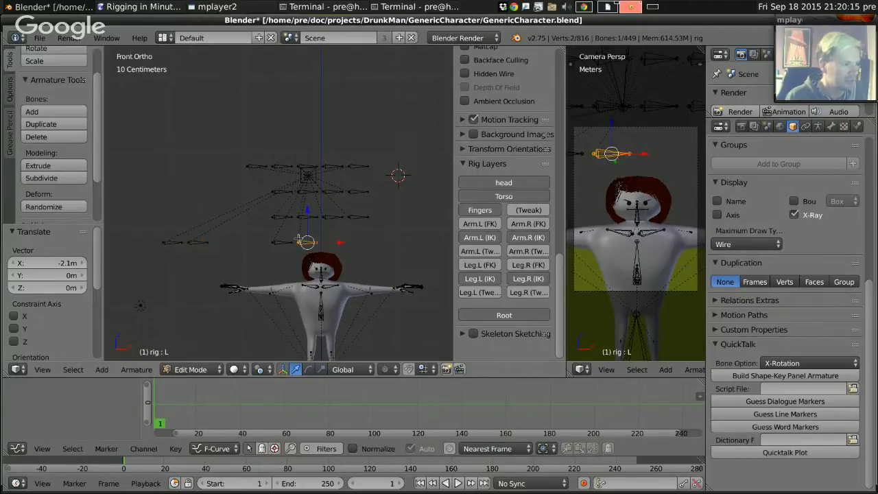
pyautogui.press('g')
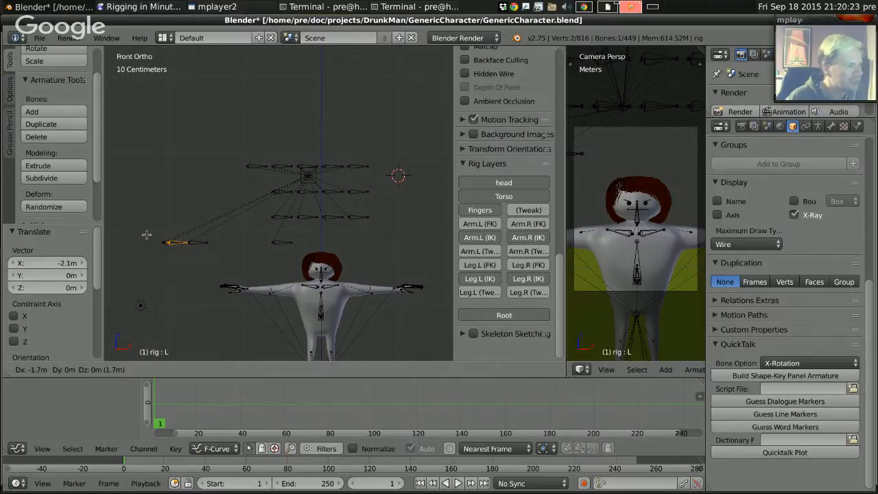
pyautogui.rightClick(142, 235)
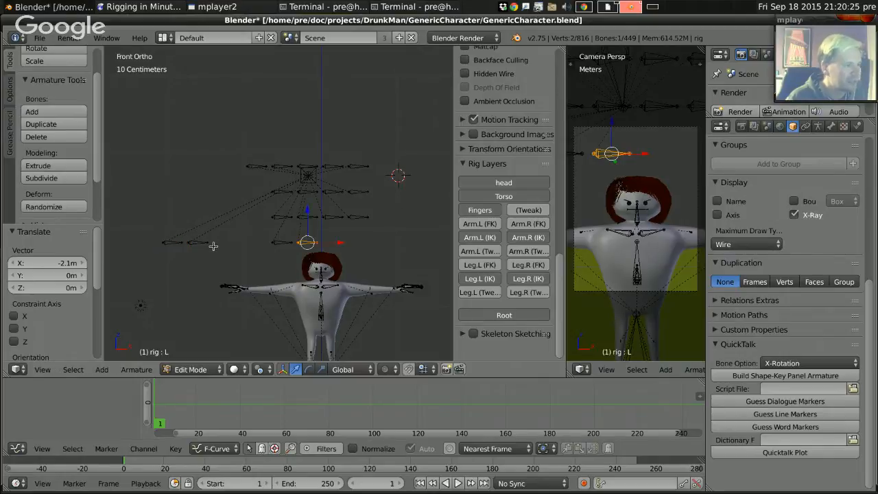
pyautogui.scroll(2, 233, 260)
pyautogui.scroll(3, 275, 260)
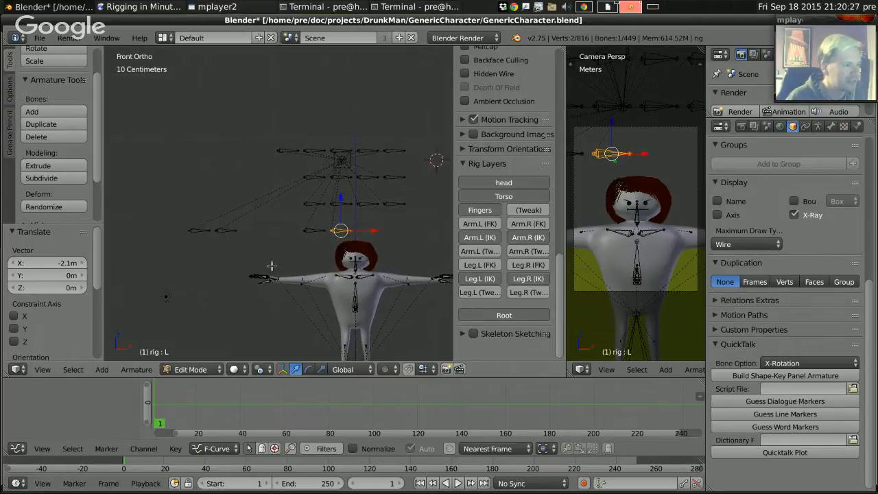
pyautogui.scroll(1, 279, 245)
pyautogui.press('g')
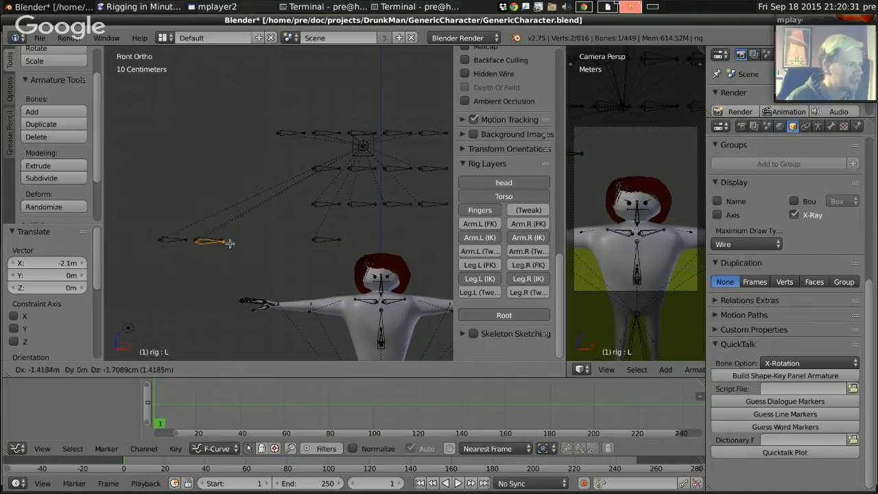
pyautogui.rightClick(233, 244)
pyautogui.keyDown('ctrl'); pyautogui.moveTo(257, 254); pyautogui.dragTo(267, 237, button='middle'); pyautogui.keyUp('ctrl')
pyautogui.press('g')
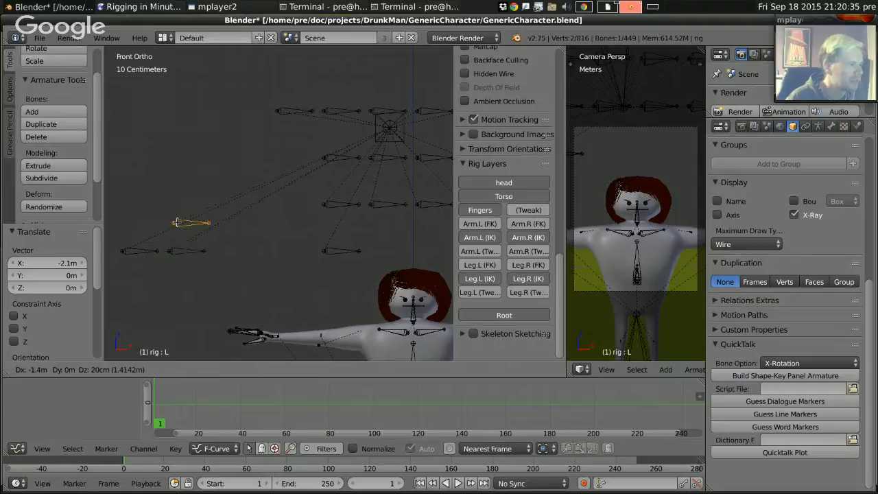
pyautogui.click(176, 223)
# Move the ETC bone by -1.4 m along X and 20 cm along Z beside the L bone, and place the U bone just above it.
pyautogui.rightClick(334, 249)
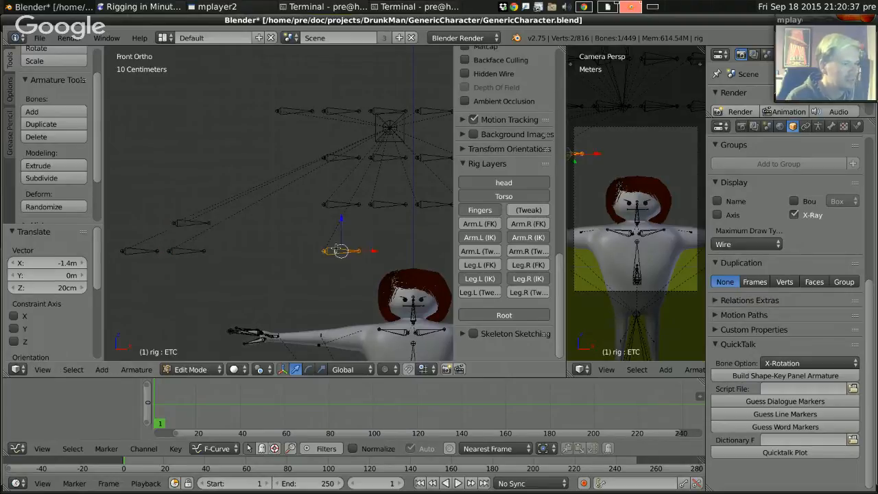
pyautogui.press('g')
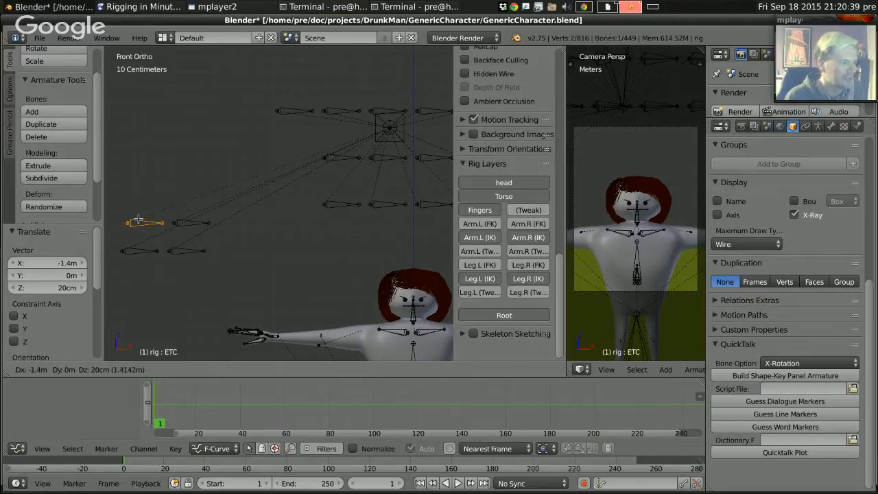
pyautogui.click(142, 221)
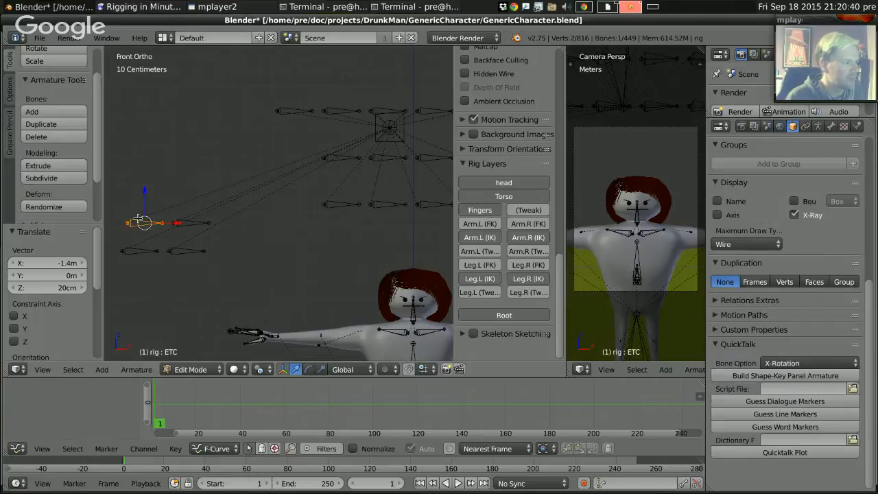
pyautogui.rightClick(350, 204)
pyautogui.press('g')
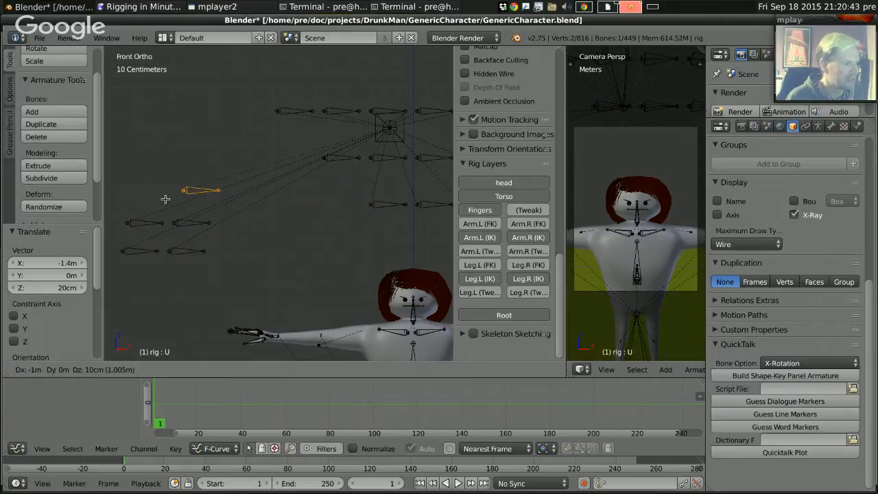
pyautogui.click(149, 207)
# Move the E bone by -1.1 m along X and -30 cm along Z, placing it beside the U bone.
pyautogui.rightClick(371, 205)
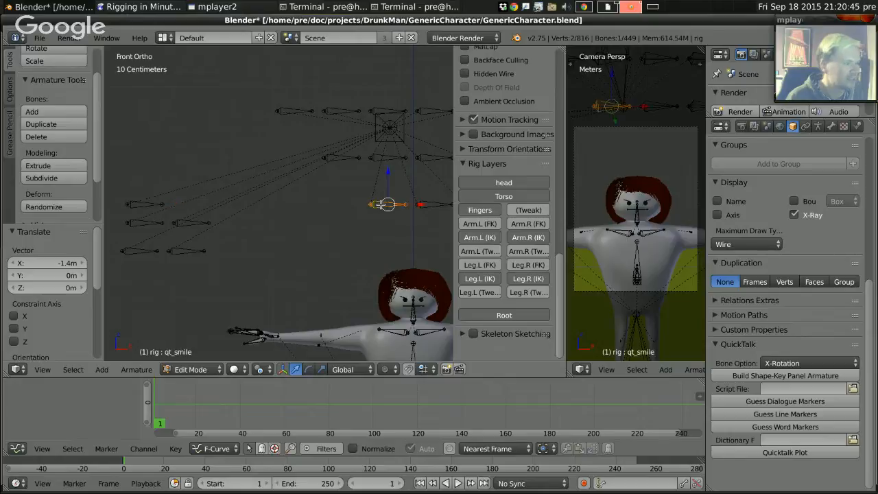
pyautogui.rightClick(341, 157)
pyautogui.press('g')
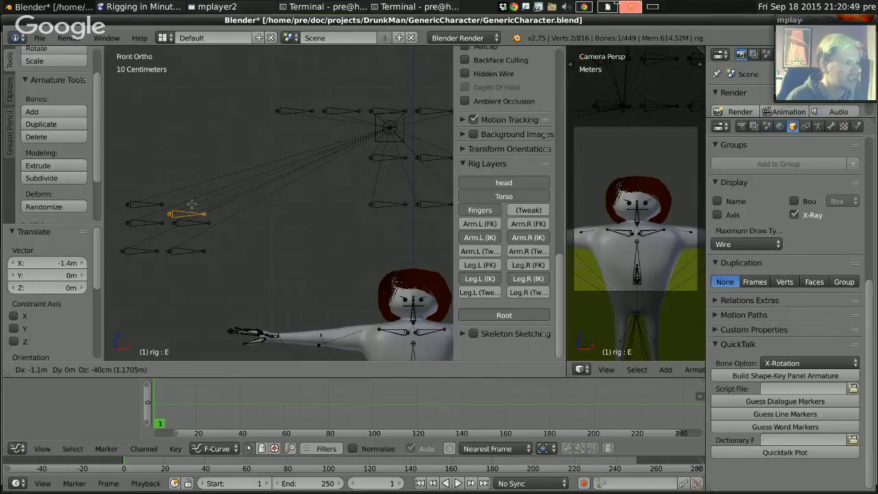
pyautogui.click(190, 195)
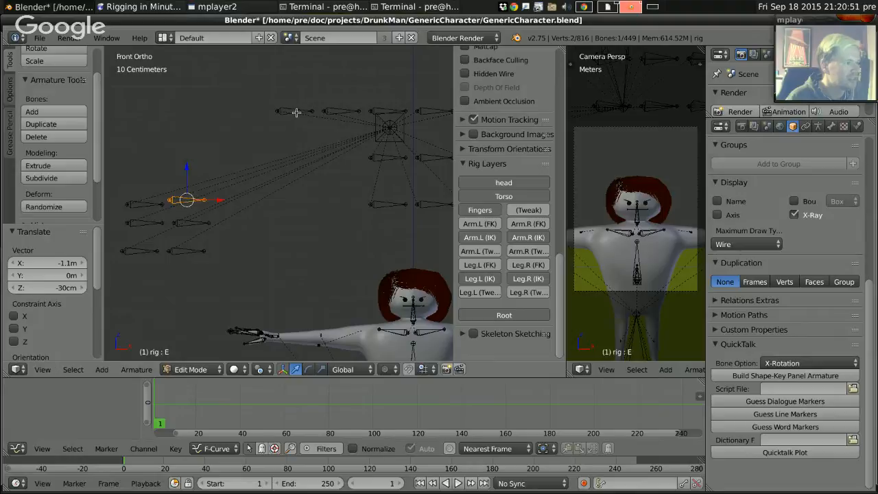
# Find the AI bone among the remaining panel bones and move it by -2 m along X and -20 cm along Z, above the U bone.
pyautogui.rightClick(295, 111)
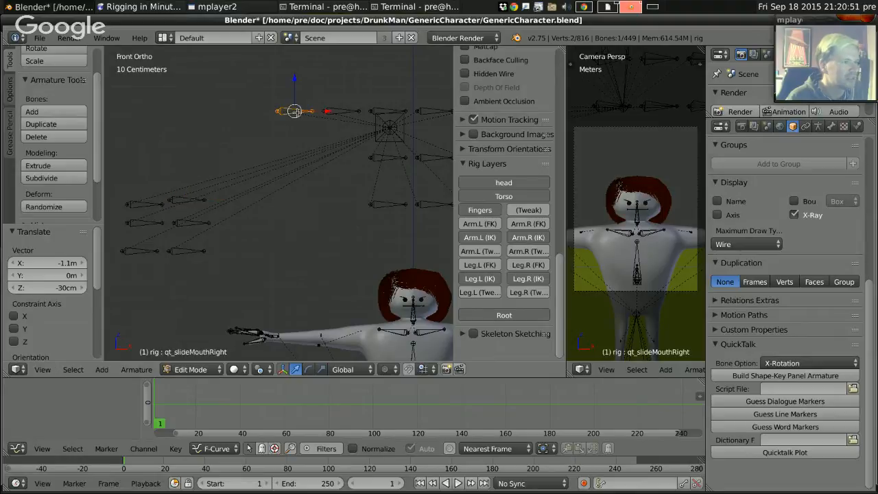
pyautogui.rightClick(341, 111)
pyautogui.rightClick(390, 110)
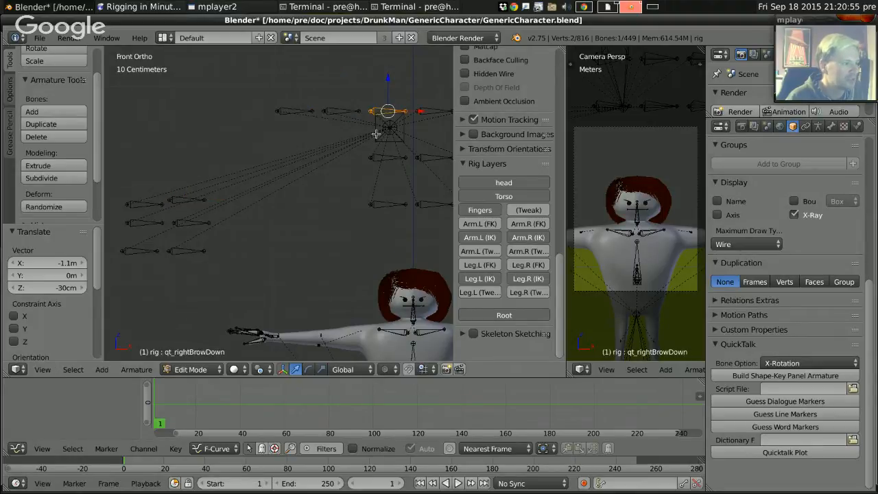
pyautogui.keyDown('shift'); pyautogui.moveTo(362, 135); pyautogui.dragTo(261, 128, button='middle'); pyautogui.keyUp('shift')
pyautogui.rightClick(335, 106)
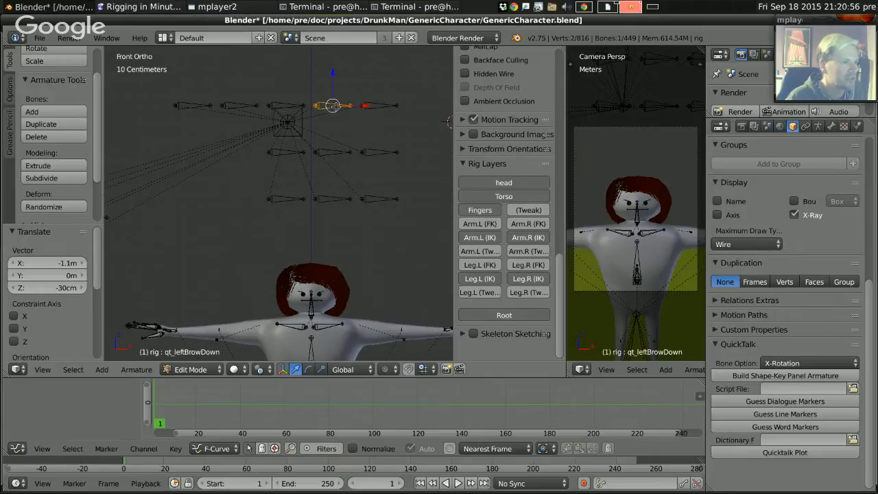
pyautogui.rightClick(381, 105)
pyautogui.rightClick(377, 149)
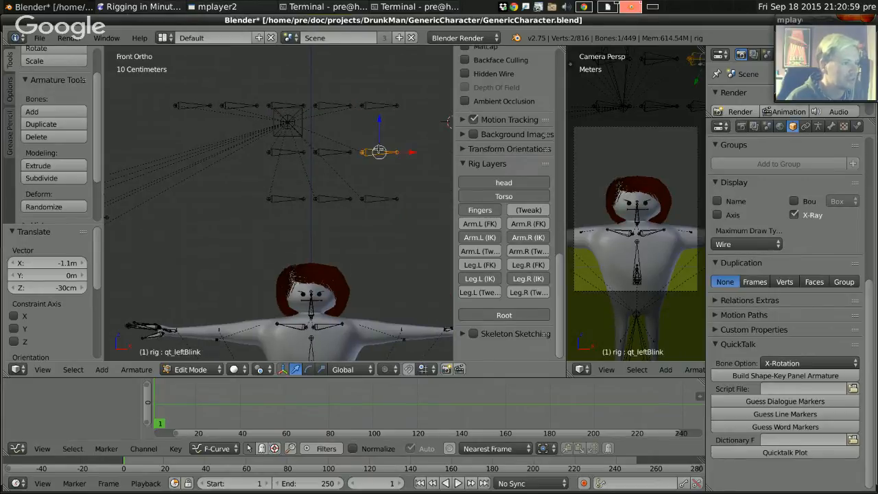
pyautogui.rightClick(335, 151)
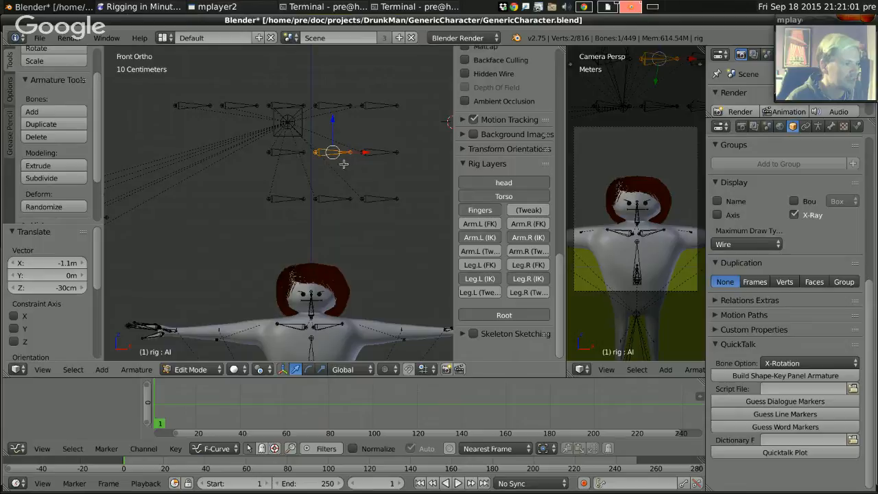
pyautogui.keyDown('shift'); pyautogui.moveTo(274, 159); pyautogui.dragTo(382, 160, button='middle'); pyautogui.keyUp('shift')
pyautogui.press('g')
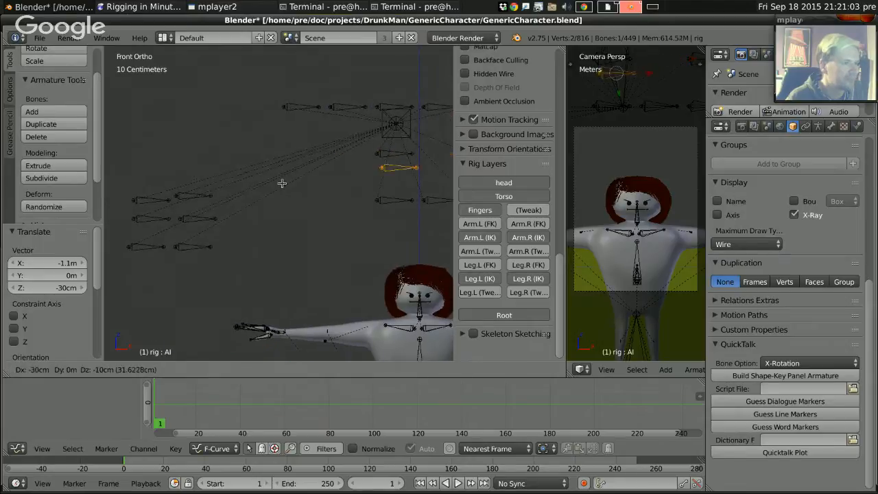
pyautogui.click(441, 189)
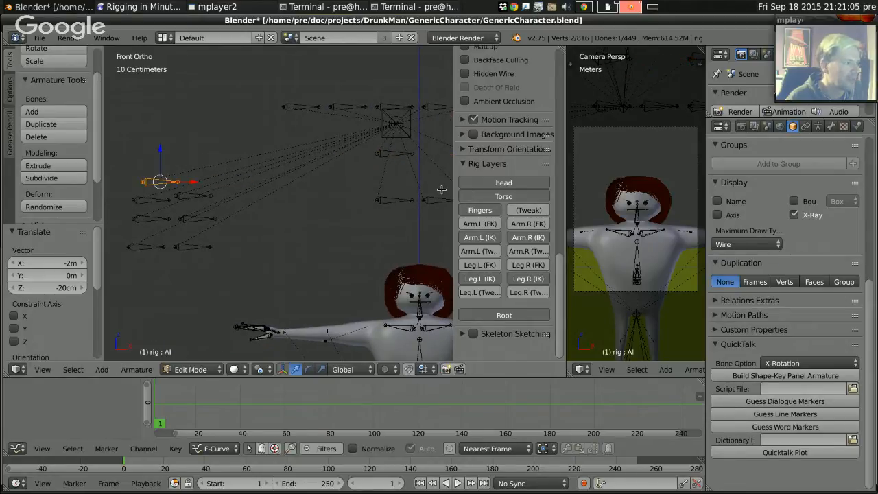
# Move the O bone by -1.4 m along X and -20 cm along Z, placing it beside the AI bone.
pyautogui.keyDown('shift'); pyautogui.moveTo(386, 182); pyautogui.dragTo(336, 184, button='middle'); pyautogui.keyUp('shift')
pyautogui.rightClick(388, 201)
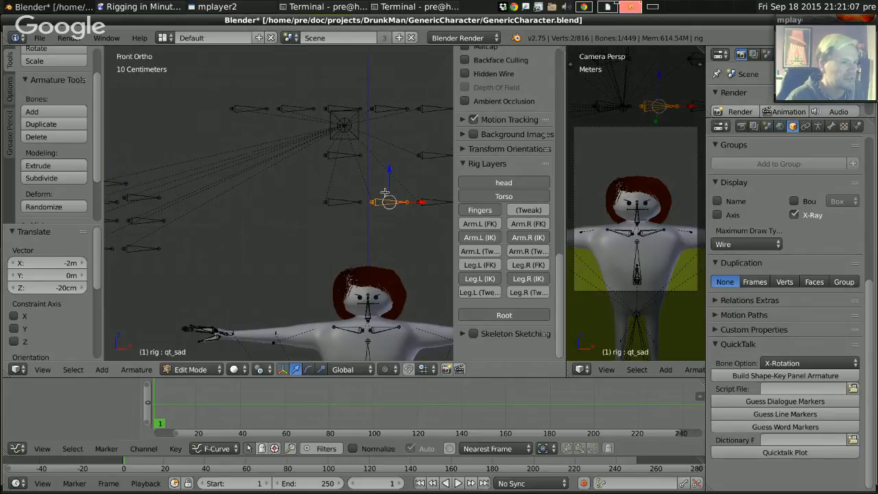
pyautogui.rightClick(341, 202)
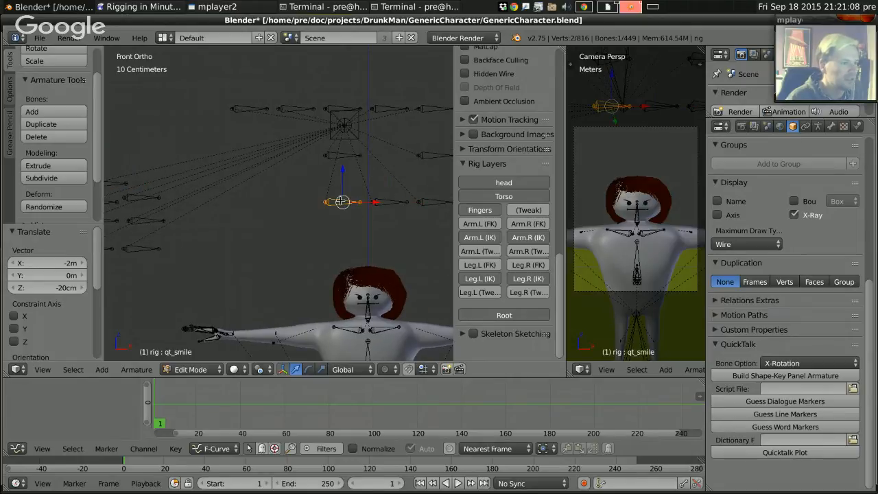
pyautogui.rightClick(335, 155)
pyautogui.press('g')
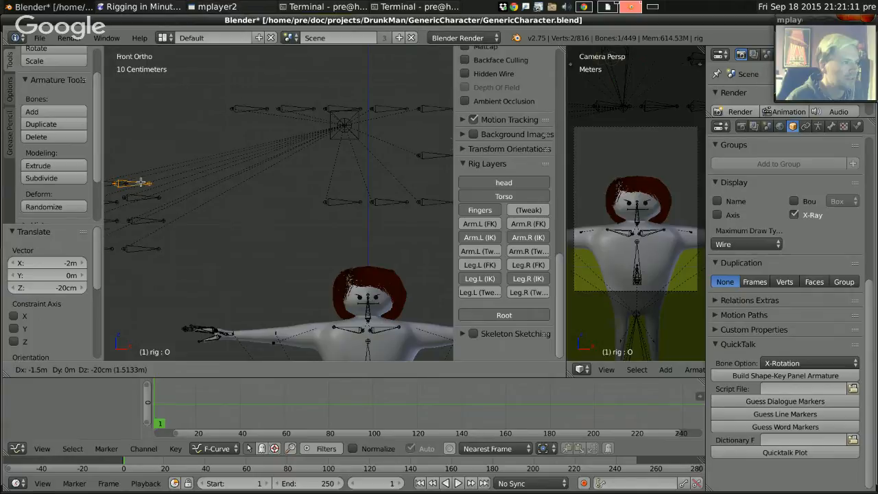
pyautogui.press('Escape')
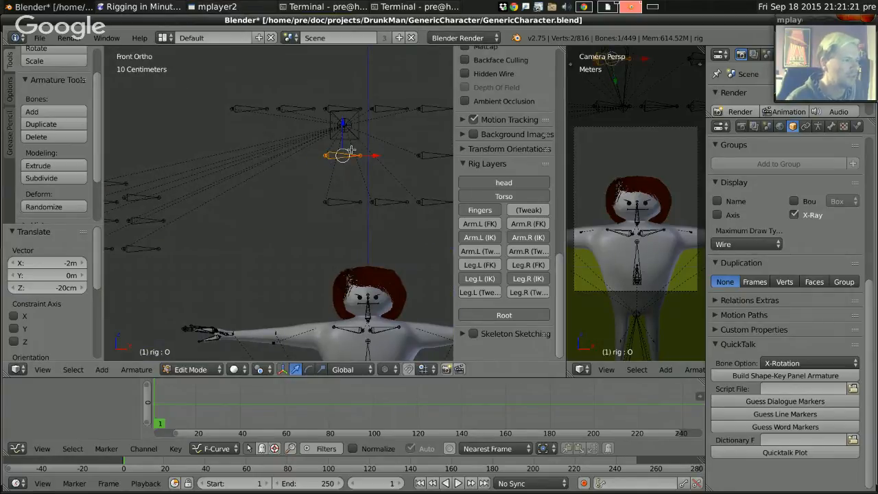
pyautogui.press('g')
pyautogui.click(147, 180)
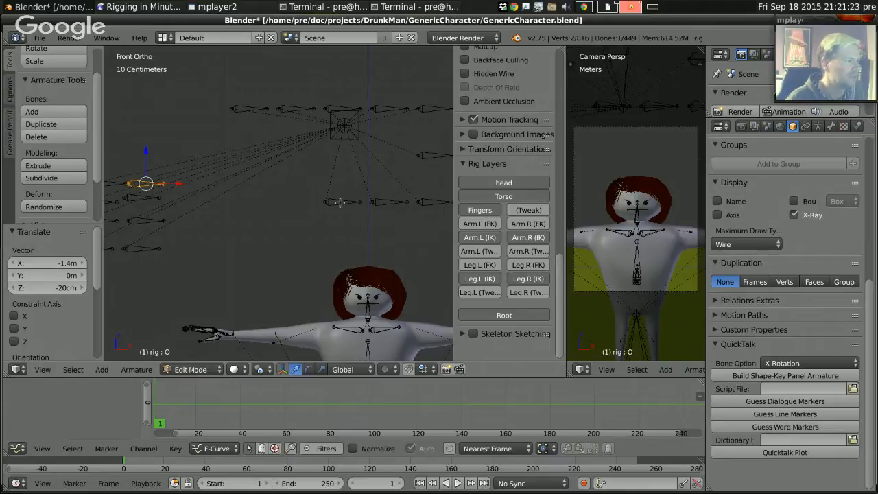
# Move the FV bone by -2 m along X and 20 cm along Z, placing it above the O bone.
pyautogui.rightClick(383, 202)
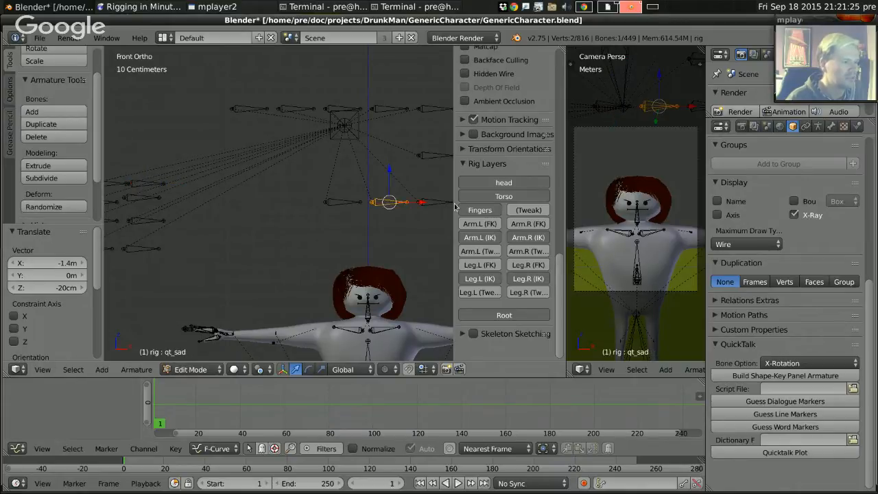
pyautogui.rightClick(432, 202)
pyautogui.press('g')
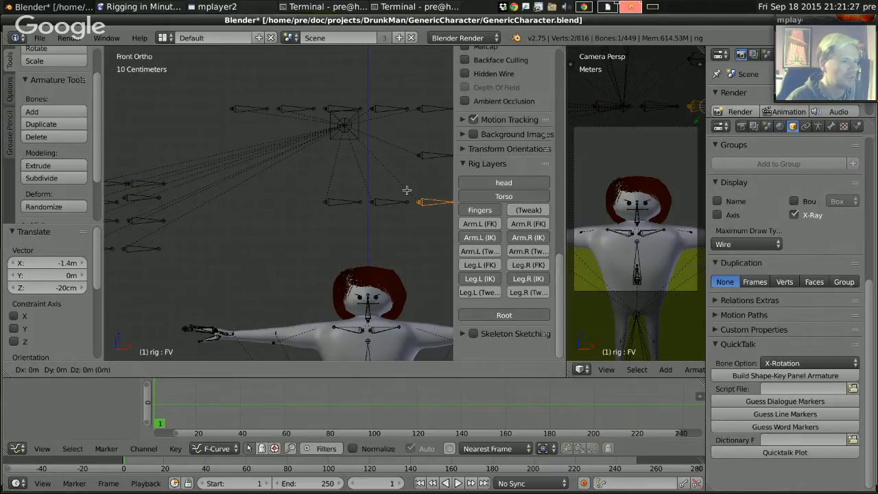
pyautogui.click(146, 163)
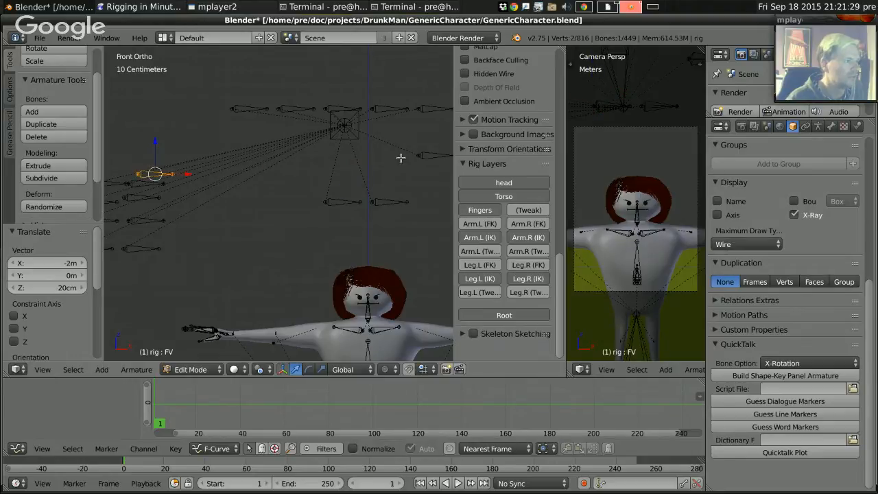
# Check the names of the bones left in the original control panel for any remaining speech mouth shapes.
pyautogui.rightClick(425, 155)
pyautogui.rightClick(436, 110)
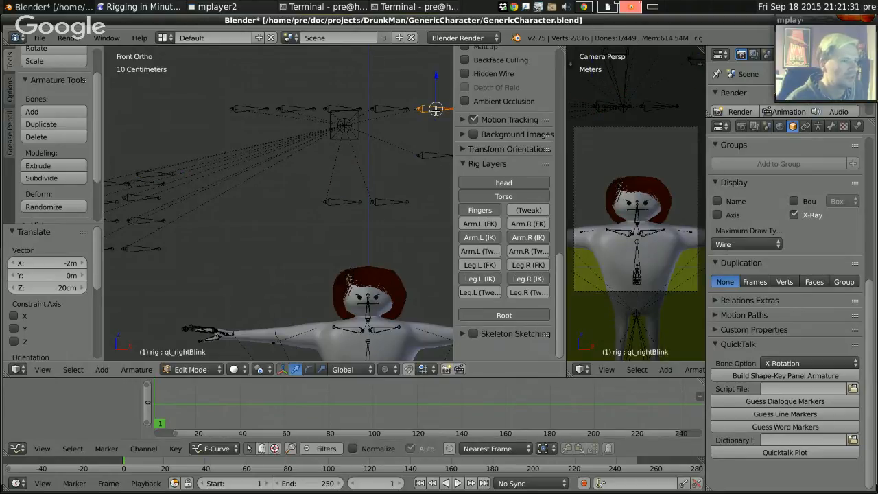
pyautogui.rightClick(387, 110)
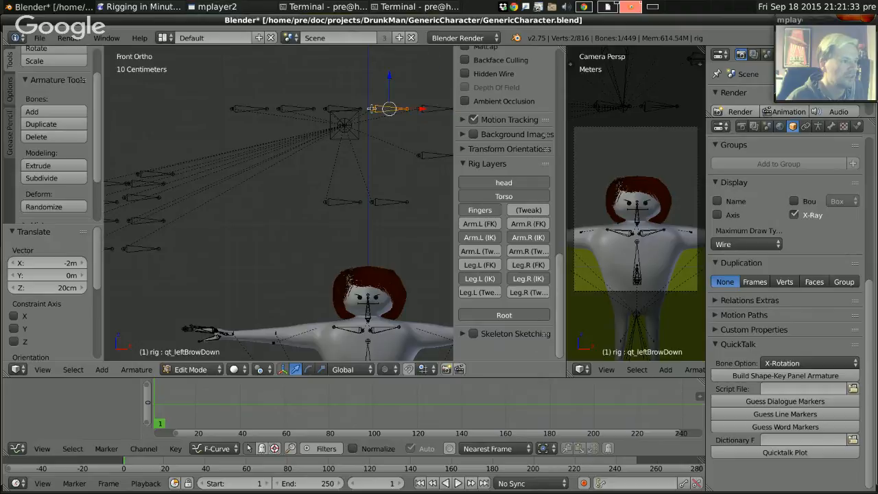
pyautogui.rightClick(341, 107)
pyautogui.rightClick(288, 107)
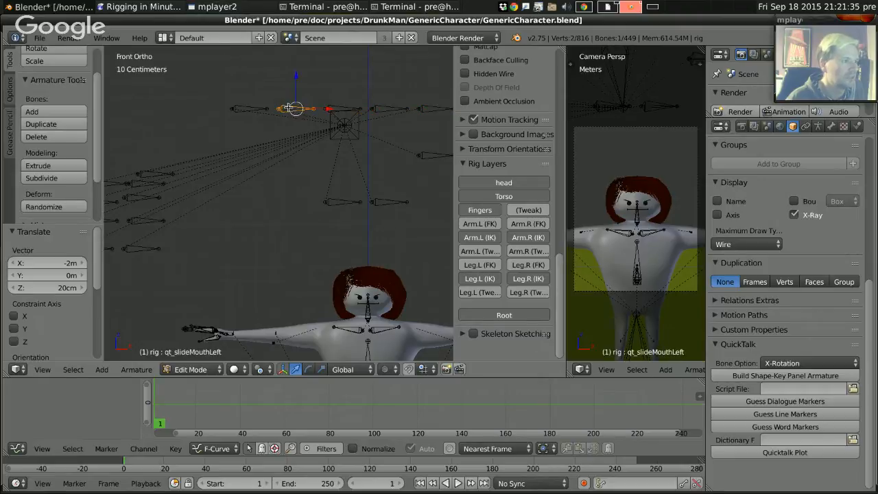
pyautogui.rightClick(245, 108)
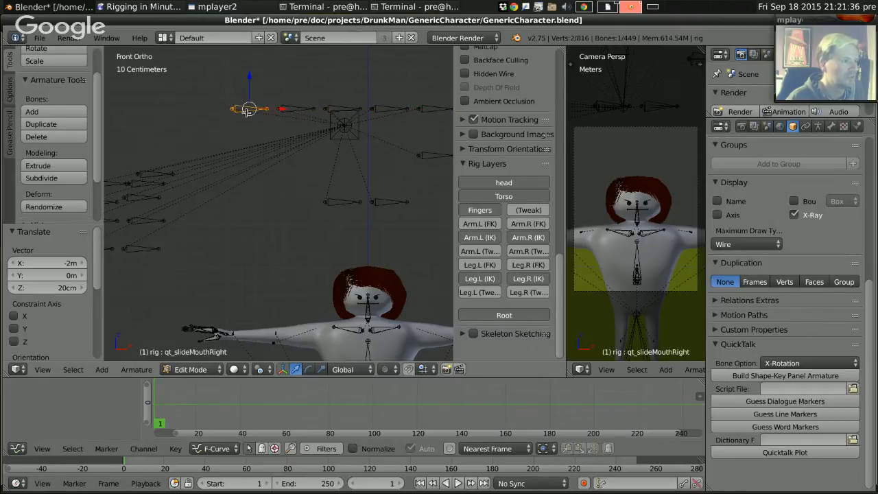
pyautogui.rightClick(341, 200)
pyautogui.rightClick(387, 203)
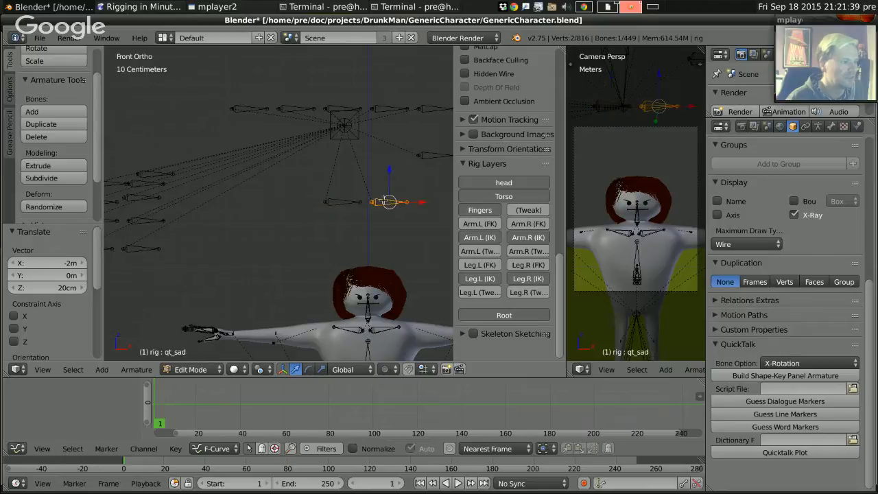
# Find the AI bone in the separate group of speech bones and move it by -10 cm along X.
pyautogui.keyDown('shift'); pyautogui.moveTo(285, 198); pyautogui.dragTo(301, 177, button='middle'); pyautogui.keyUp('shift')
pyautogui.scroll(-2, 299, 180)
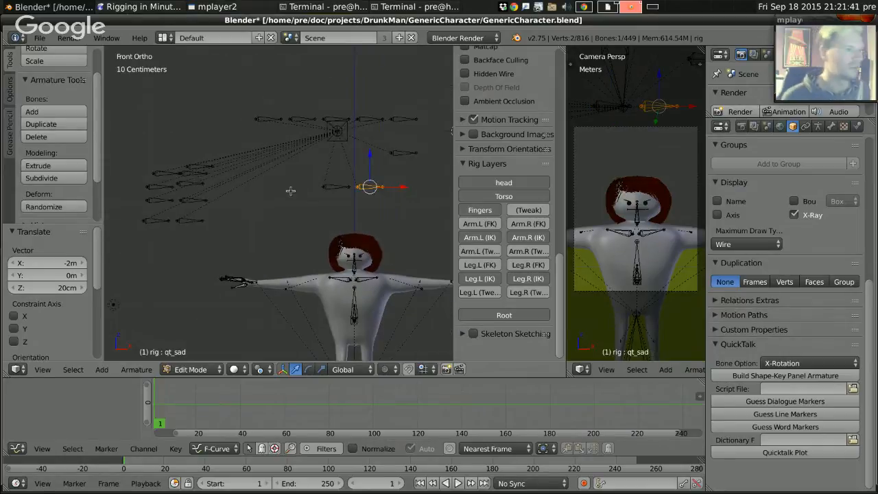
pyautogui.press('b')
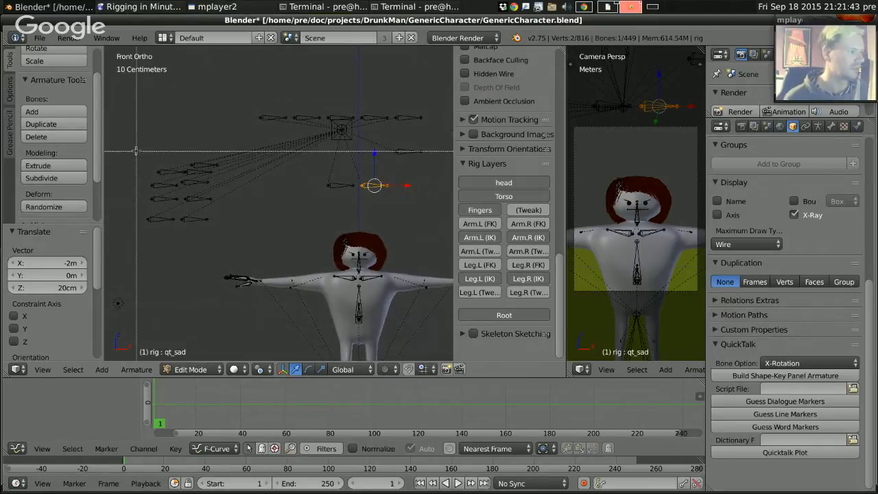
pyautogui.moveTo(135, 151); pyautogui.dragTo(240, 245)
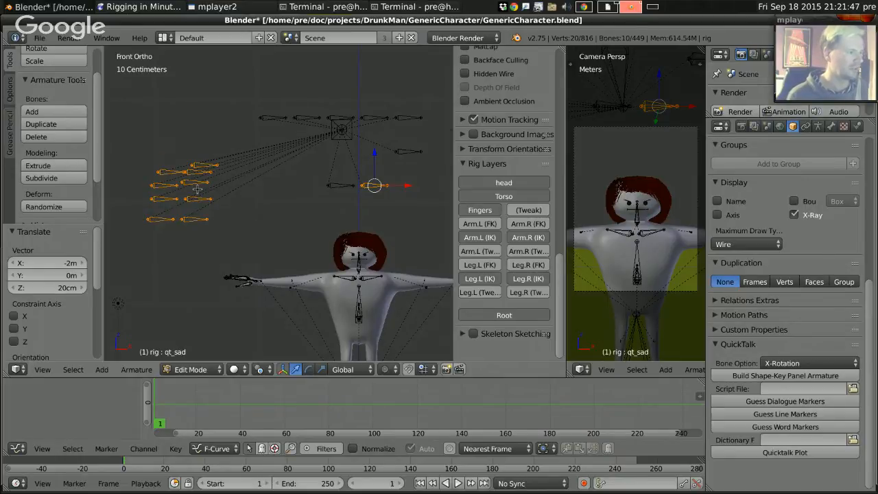
pyautogui.keyDown('shift'); pyautogui.moveTo(198, 190); pyautogui.dragTo(271, 192, button='middle'); pyautogui.keyUp('shift')
pyautogui.keyDown('ctrl'); pyautogui.moveTo(268, 245); pyautogui.dragTo(330, 209, button='middle'); pyautogui.keyUp('ctrl')
pyautogui.rightClick(279, 140)
pyautogui.press('g')
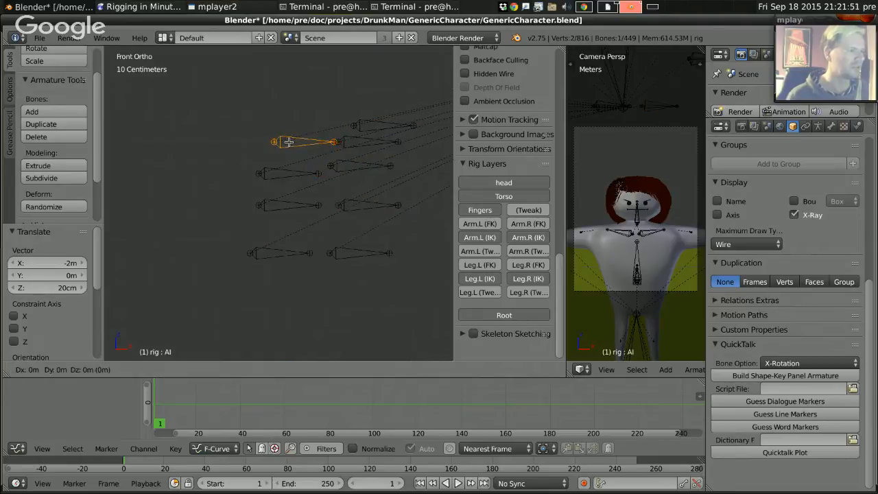
pyautogui.click(268, 142)
pyautogui.keyDown('ctrl'); pyautogui.moveTo(343, 233); pyautogui.dragTo(337, 183, button='middle'); pyautogui.keyUp('ctrl')
pyautogui.press('g')
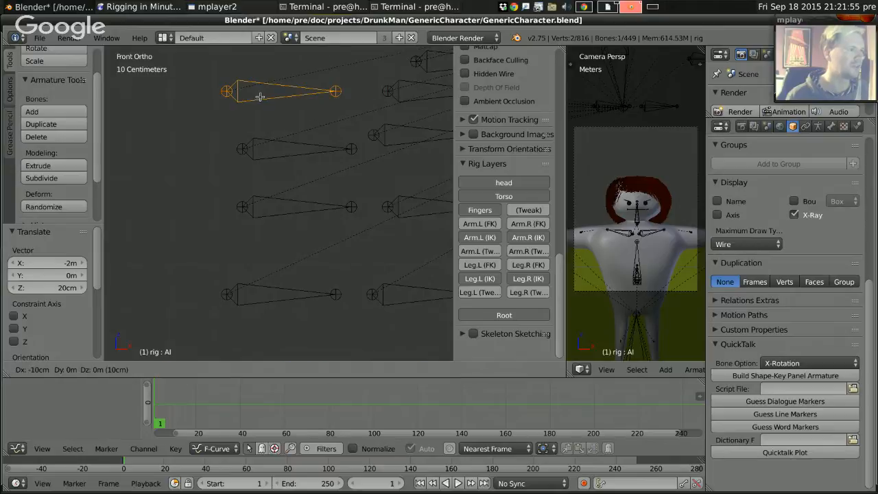
pyautogui.click(260, 96)
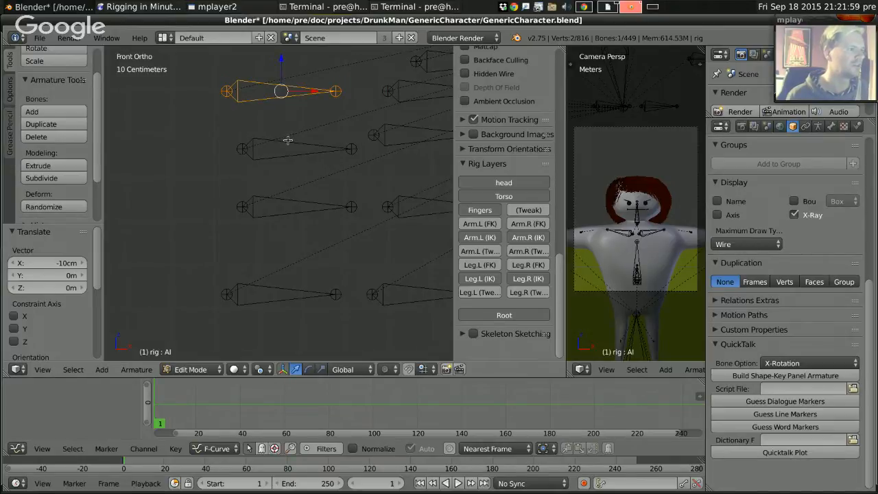
# Raise the U bone 10 cm along Z, and shift it about -3.2 cm along X and -12.3 cm along Z, below AI.
pyautogui.rightClick(288, 140)
pyautogui.press('g')
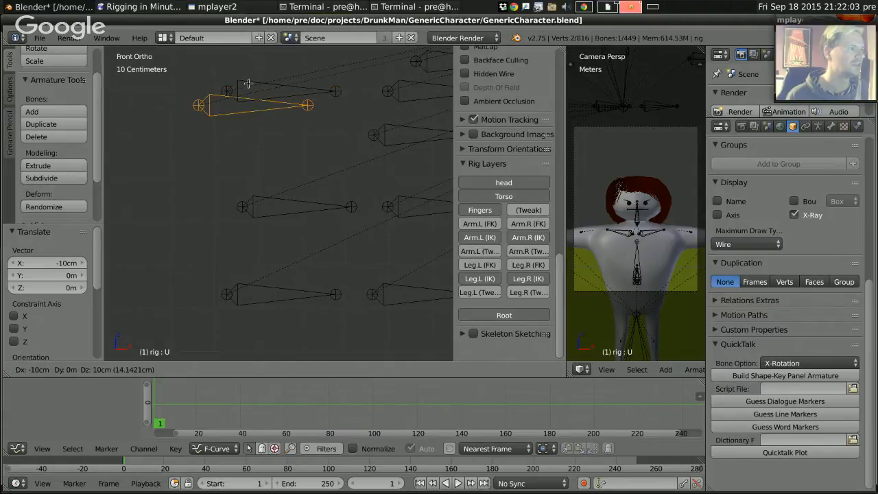
pyautogui.click(275, 92)
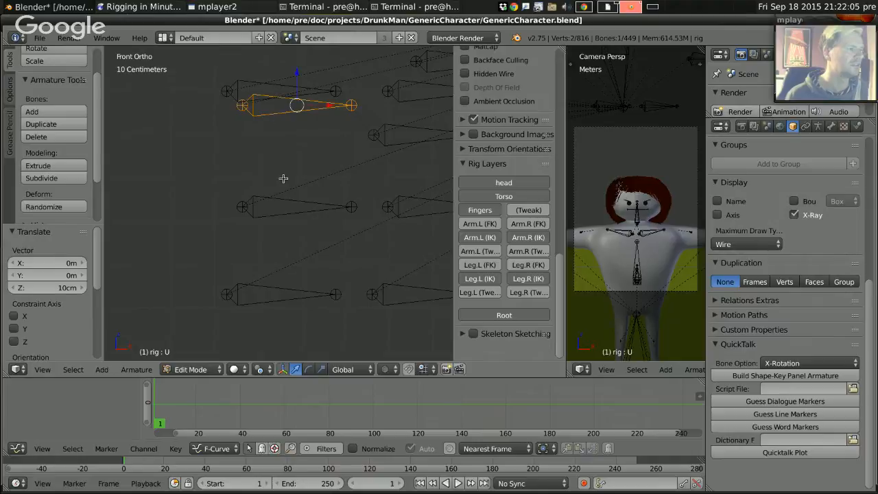
pyautogui.press('g')
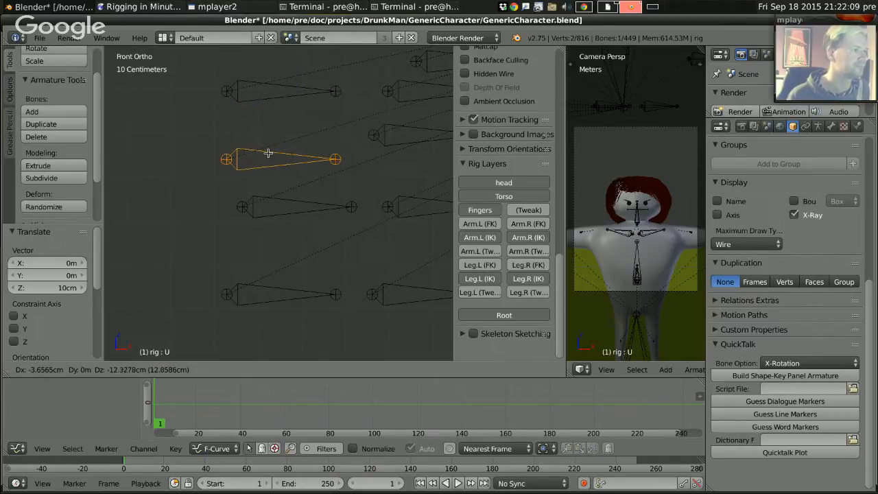
pyautogui.click(270, 153)
# Move the ETC bone about -3.1 cm along X and -7.4 cm along Z, and the WQ bone about 5 mm and -3.1 cm.
pyautogui.rightClick(291, 208)
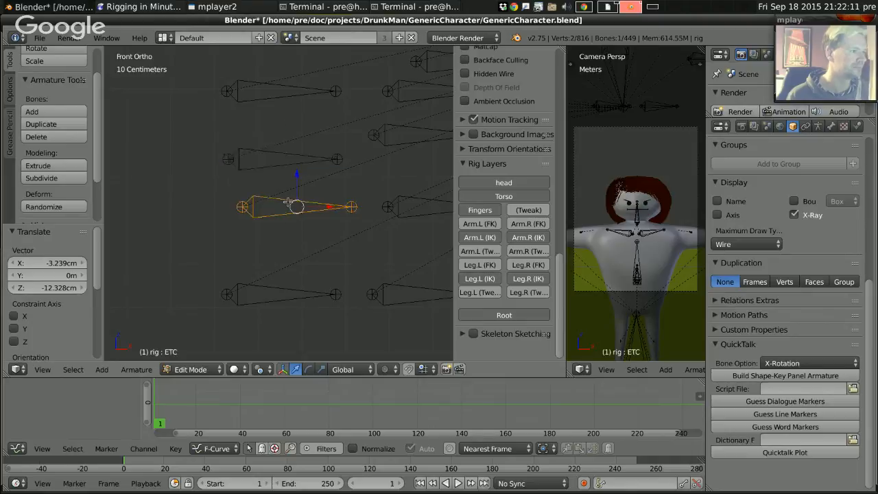
pyautogui.press('g')
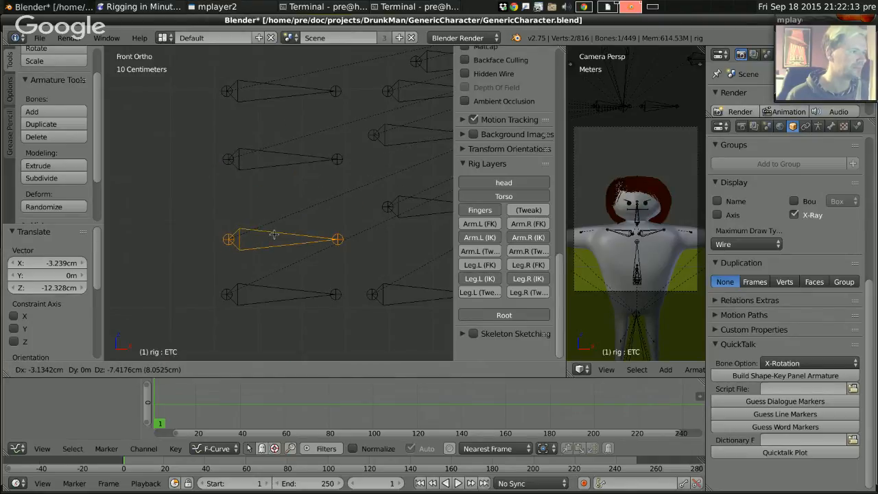
pyautogui.click(274, 235)
pyautogui.rightClick(272, 291)
pyautogui.press('g')
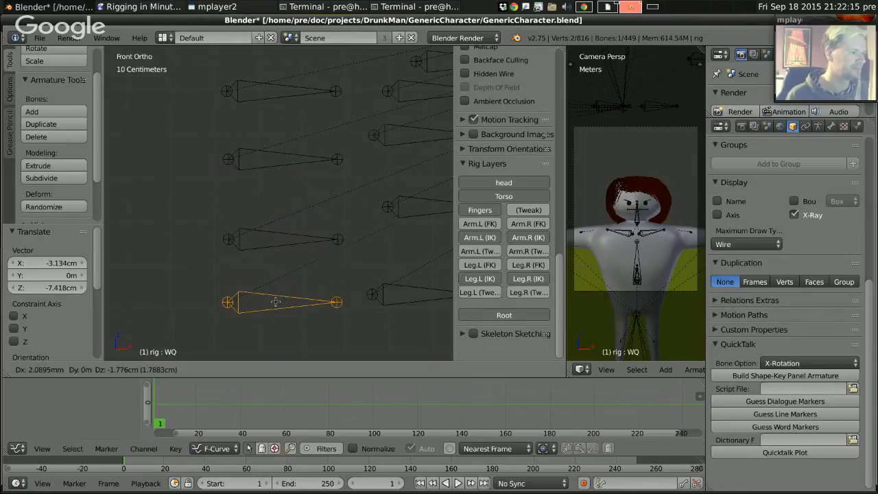
pyautogui.click(275, 305)
# Move the MBP bone about 4 cm along X and -3.1 cm along Z, level with WQ, and shift WQ about 6.7 cm along X beside it.
pyautogui.keyDown('shift'); pyautogui.moveTo(297, 258); pyautogui.dragTo(202, 244, button='middle'); pyautogui.keyUp('shift')
pyautogui.rightClick(341, 274)
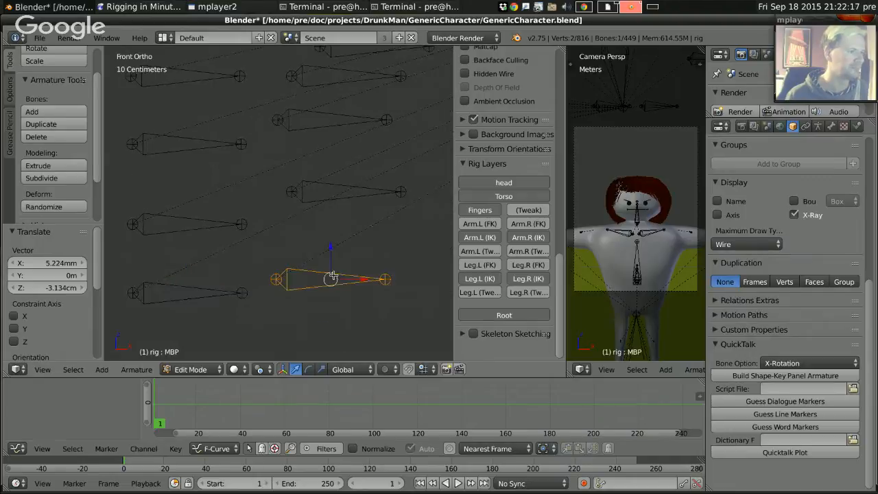
pyautogui.press('g')
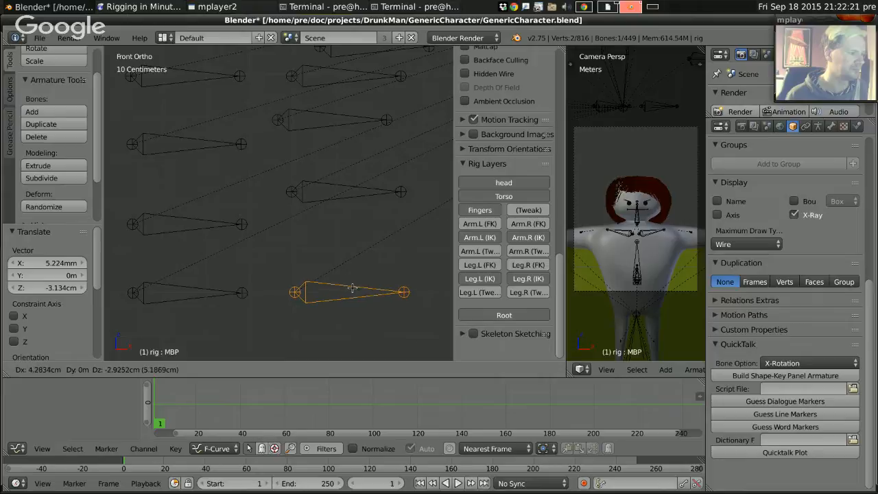
pyautogui.click(338, 289)
pyautogui.rightClick(171, 285)
pyautogui.press('g')
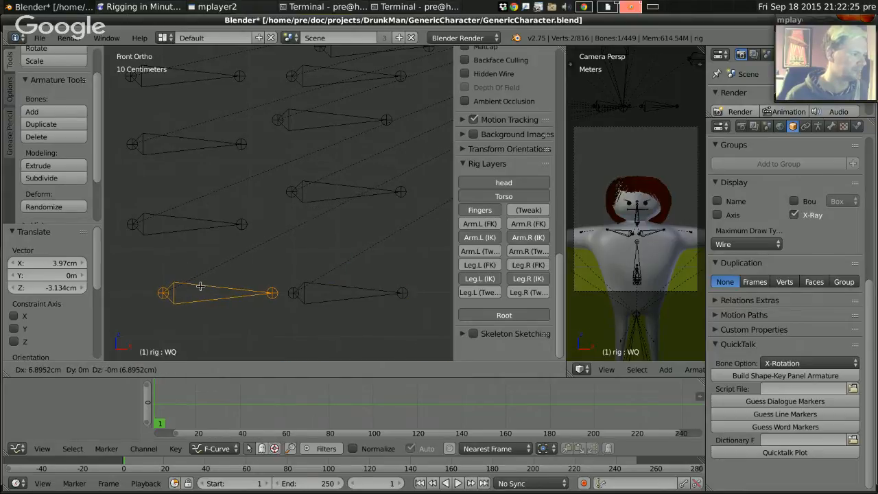
pyautogui.click(200, 287)
pyautogui.press('g')
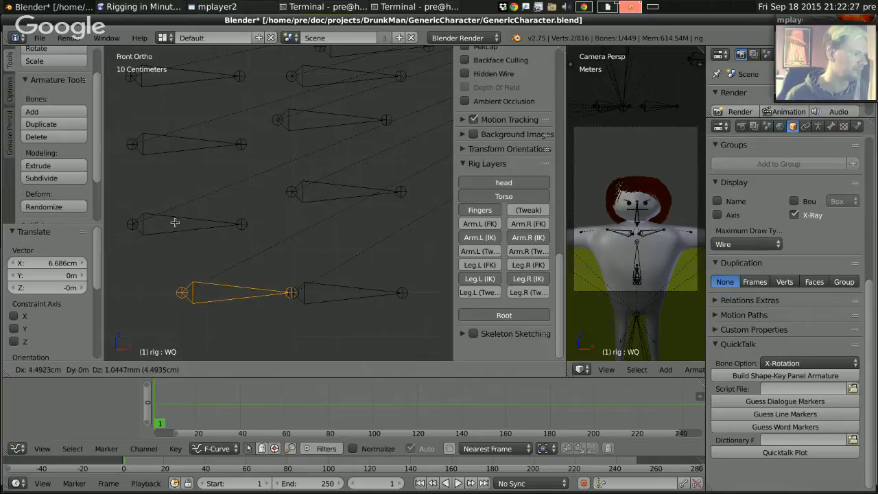
pyautogui.rightClick(172, 223)
# Align the ETC and L bones in one row, moving ETC about 6.9 cm in X and 4.2 cm in Z, and L about 4 mm and -2.7 cm.
pyautogui.rightClick(159, 216)
pyautogui.press('g')
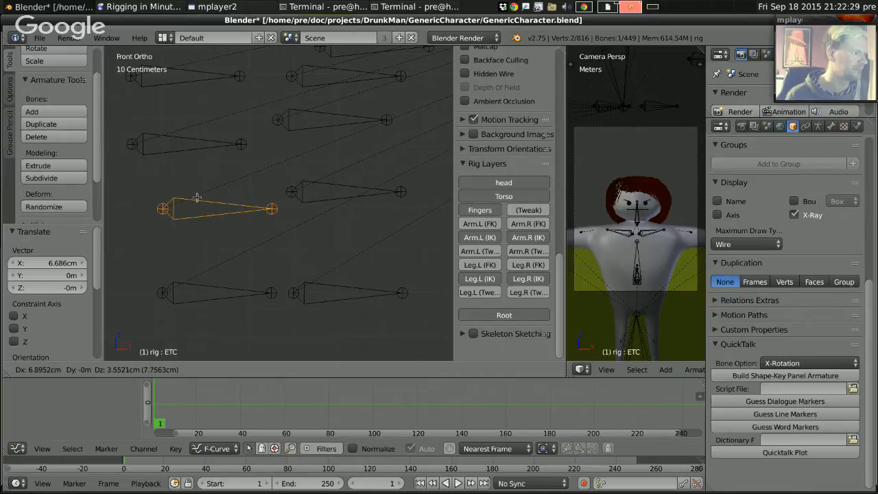
pyautogui.click(197, 195)
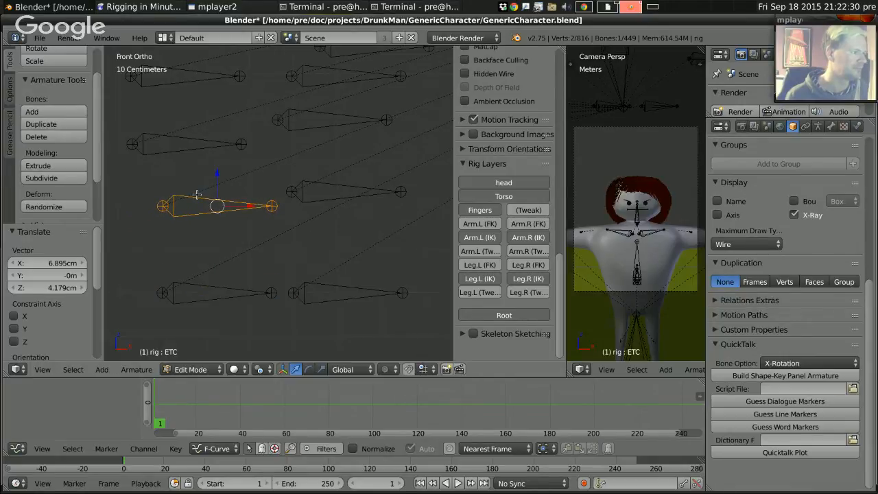
pyautogui.rightClick(347, 188)
pyautogui.press('g')
pyautogui.click(348, 193)
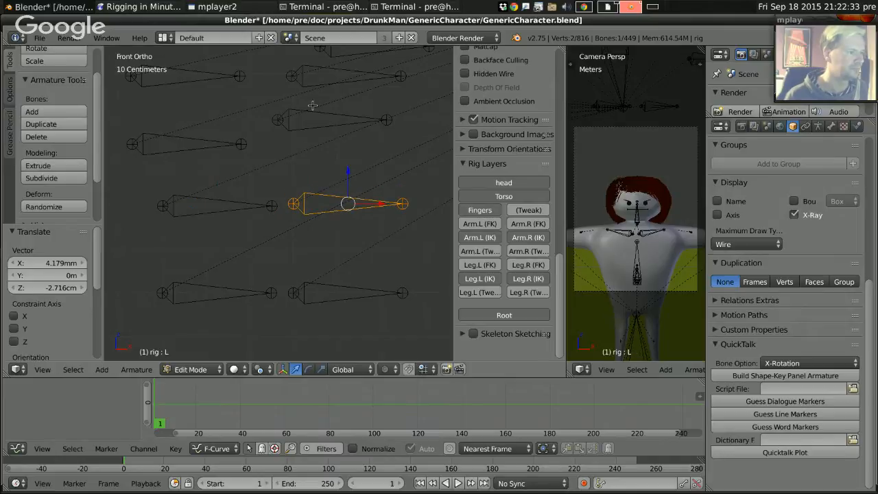
# Align the E and U bones in one row, moving E about 3.8 cm in X and 7 mm in Z, and U about 7.1 cm and 6.1 cm.
pyautogui.rightClick(308, 110)
pyautogui.press('g')
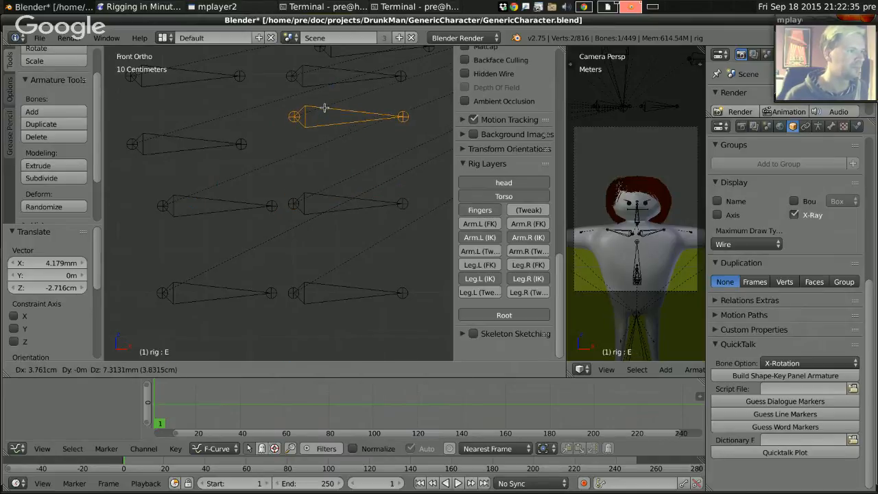
pyautogui.click(246, 113)
pyautogui.rightClick(175, 137)
pyautogui.press('g')
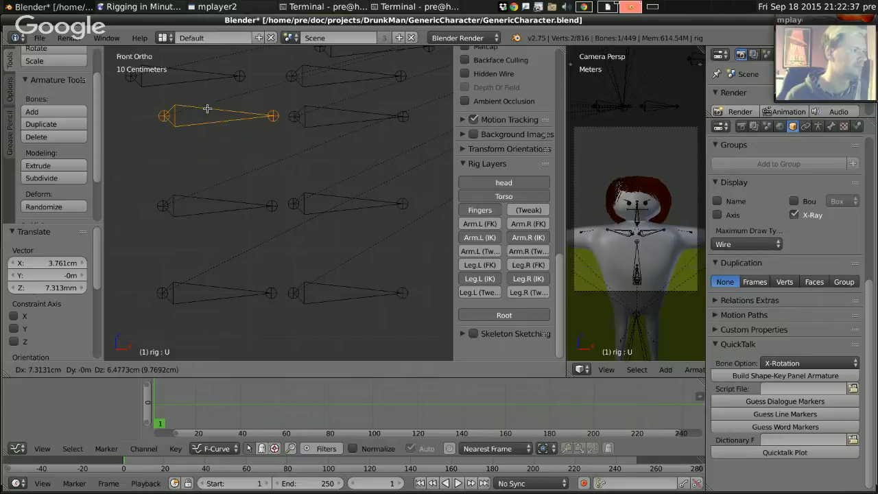
pyautogui.click(244, 124)
# Move the O bone about -60 cm in X and -49.5 cm in Z beside WQ, and FV about -65.6 cm and -36.6 cm beside ETC.
pyautogui.scroll(-3, 251, 126)
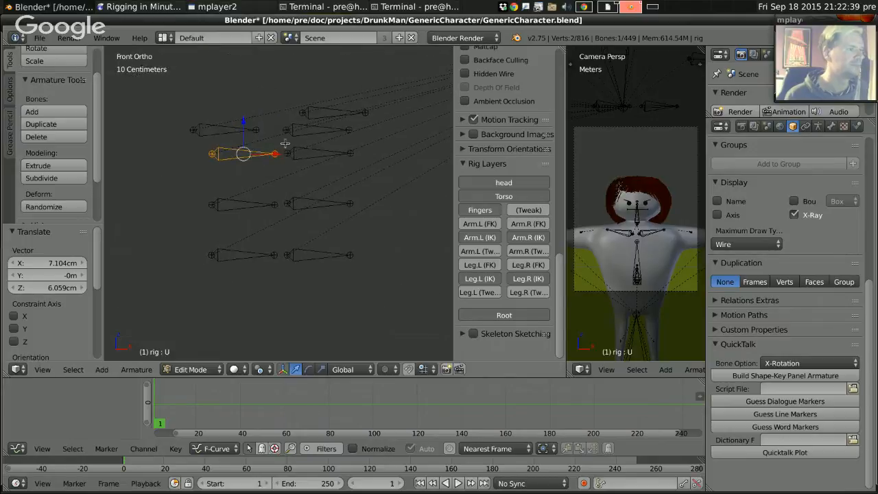
pyautogui.rightClick(317, 130)
pyautogui.press('g')
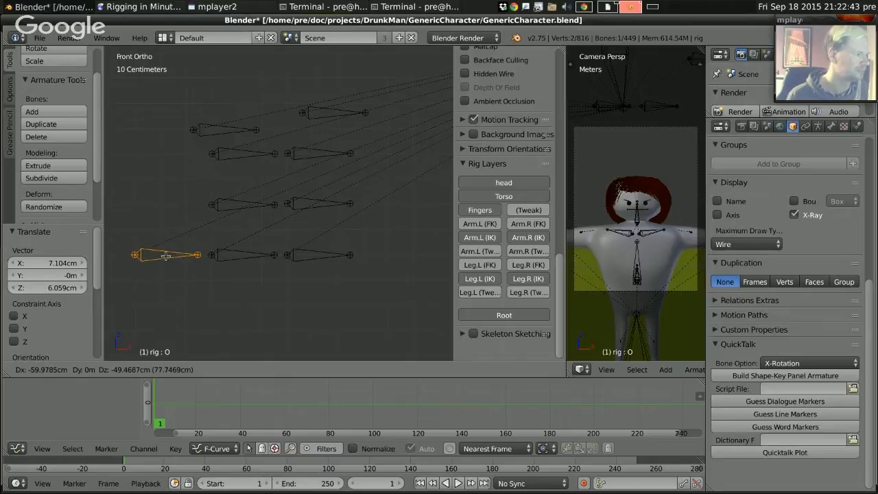
pyautogui.click(166, 255)
pyautogui.rightClick(322, 110)
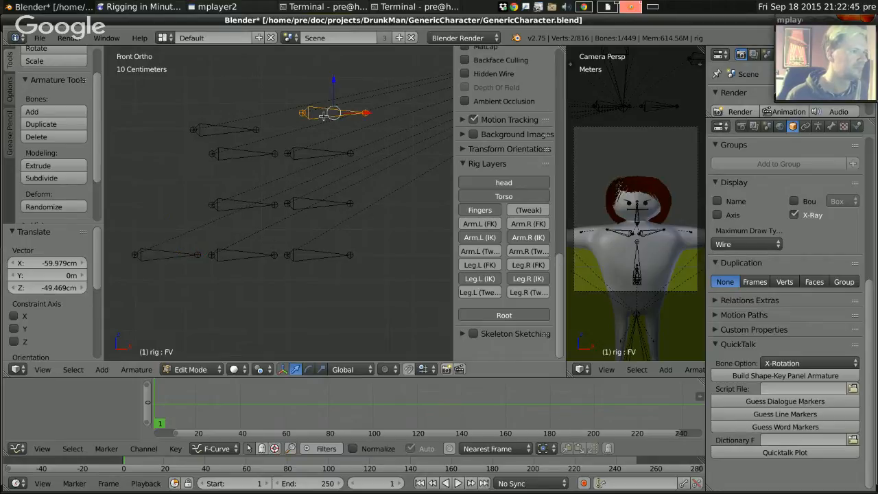
pyautogui.press('g')
pyautogui.click(158, 206)
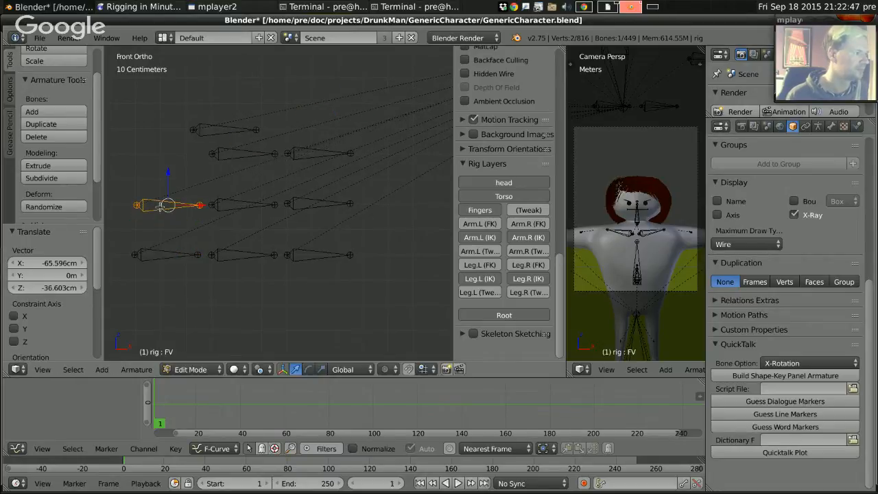
# Move the AI bone about -23 cm along X and -9.4 cm along Z, beside U, completing the three-by-three speech bone grid.
pyautogui.rightClick(223, 125)
pyautogui.press('g')
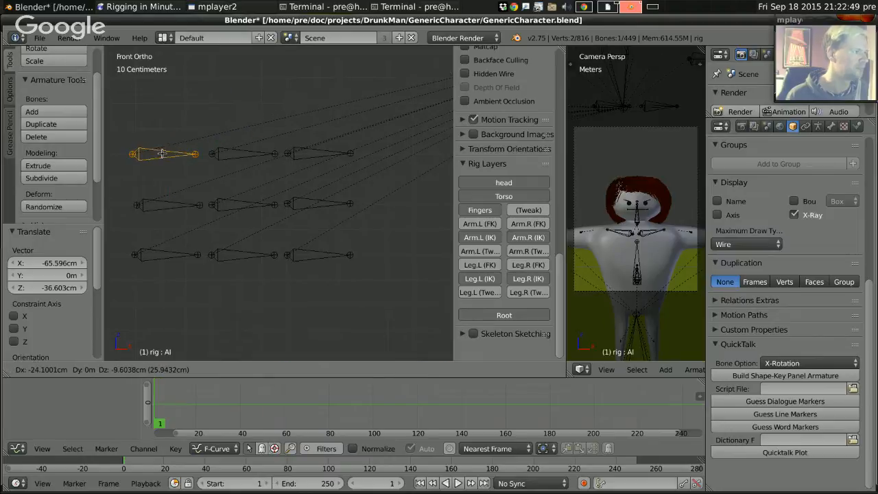
pyautogui.click(166, 153)
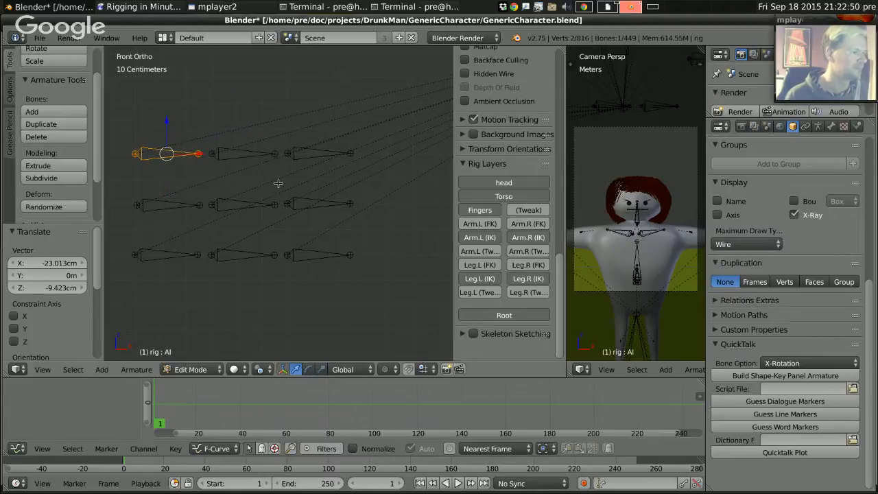
# Identify the mouth-slide bones in the original panel and move qt_slideMouthLeft about -65.3 cm along X and -2.4 cm along Z, past qt_slideMouthRight.
pyautogui.scroll(-5, 278, 183)
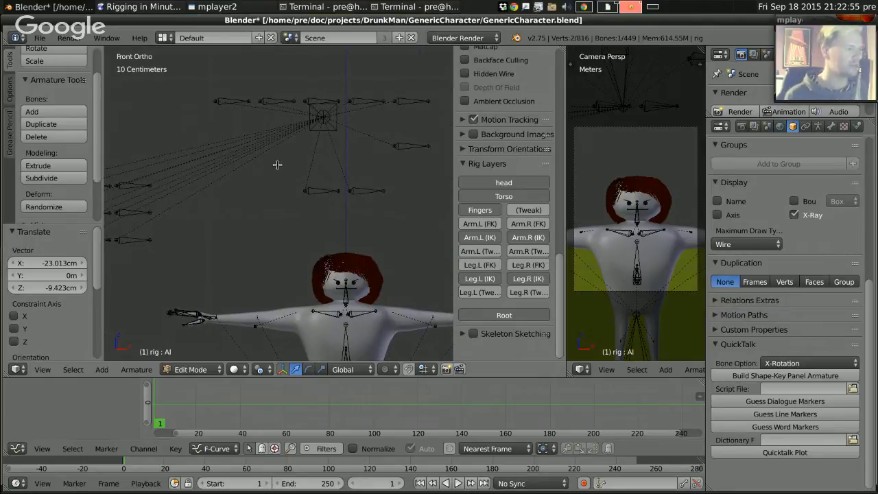
pyautogui.rightClick(238, 101)
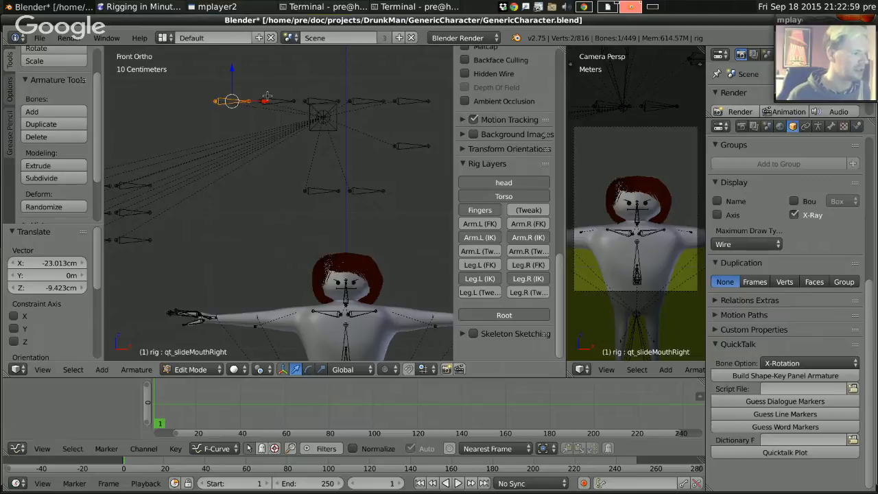
pyautogui.rightClick(274, 99)
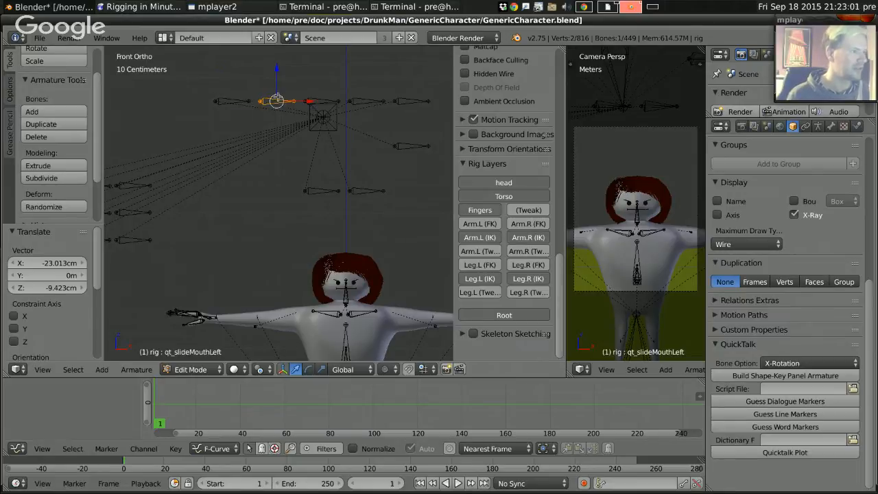
pyautogui.press('g')
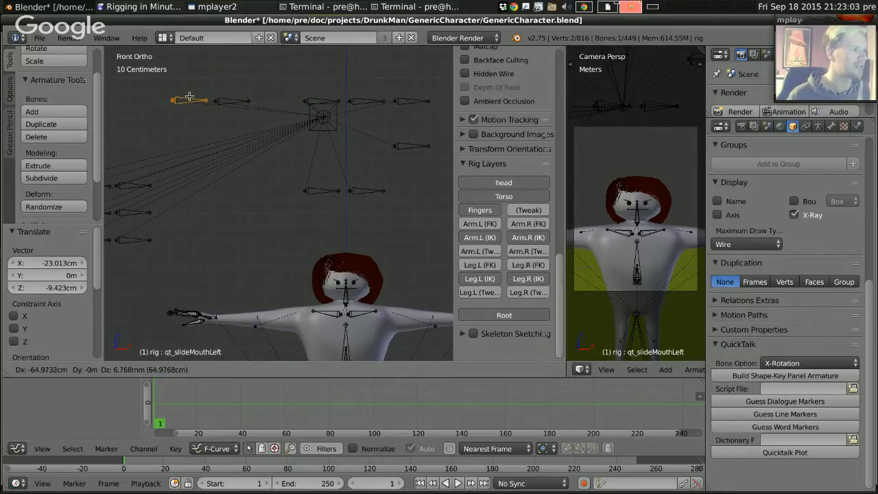
pyautogui.click(189, 101)
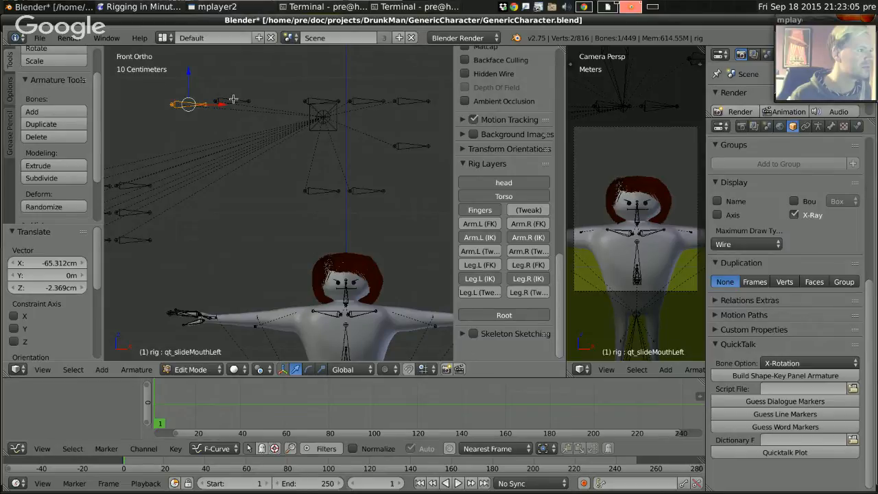
# Move the qt_rightBrowDown bone about -68.7 cm along X and -13.5 cm along Z, beneath qt_slideMouthRight.
pyautogui.rightClick(321, 101)
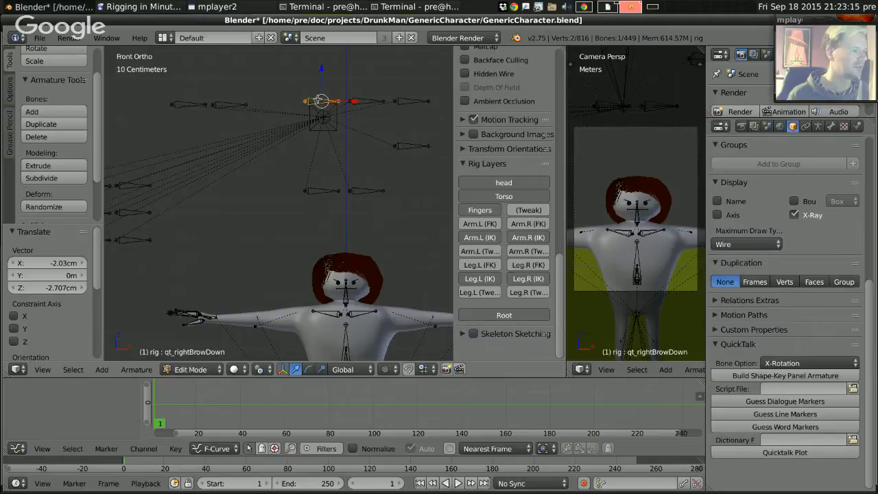
pyautogui.press('g')
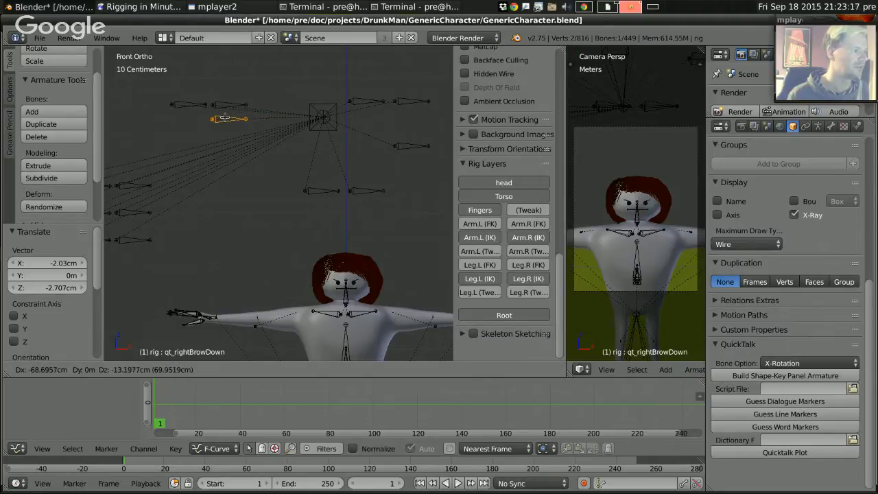
pyautogui.click(224, 118)
# Move qt_leftBrowDown about -1.31 m in X and -22.3 cm in Z beneath qt_slideMouthLeft, and lower qt_rightBrowDown about 8.8 cm into the same row.
pyautogui.rightClick(366, 101)
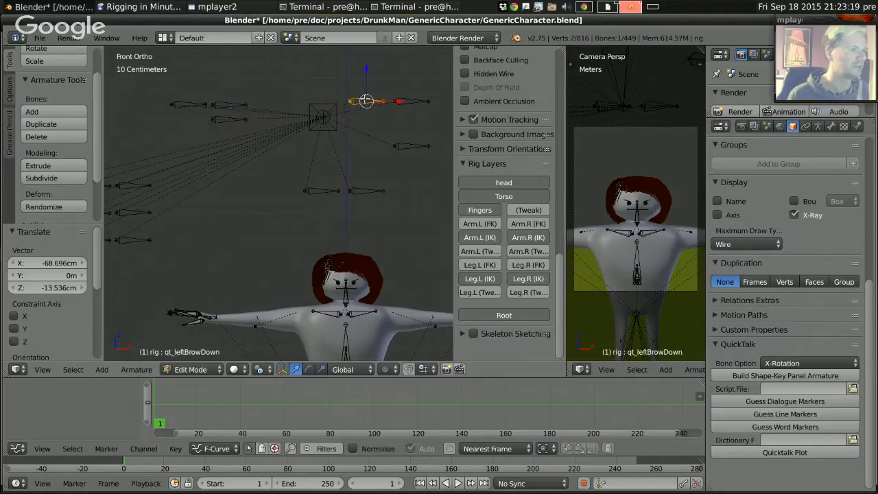
pyautogui.press('g')
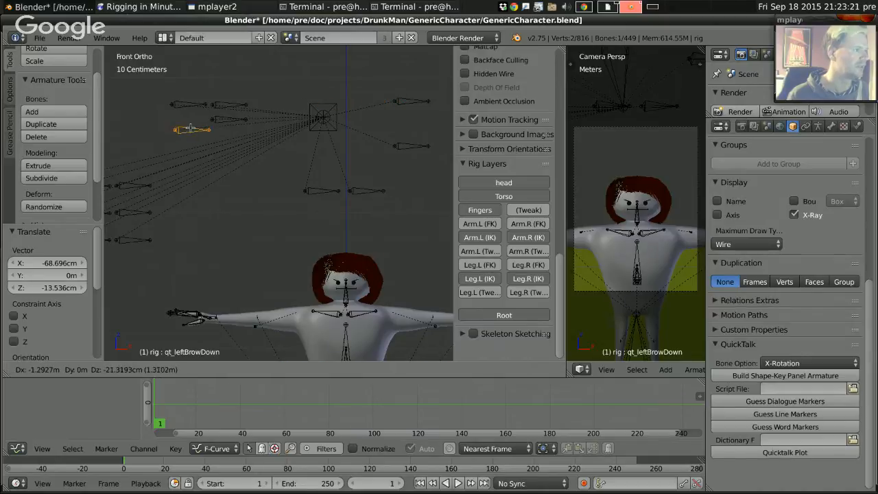
pyautogui.click(189, 130)
pyautogui.rightClick(221, 117)
pyautogui.press('g')
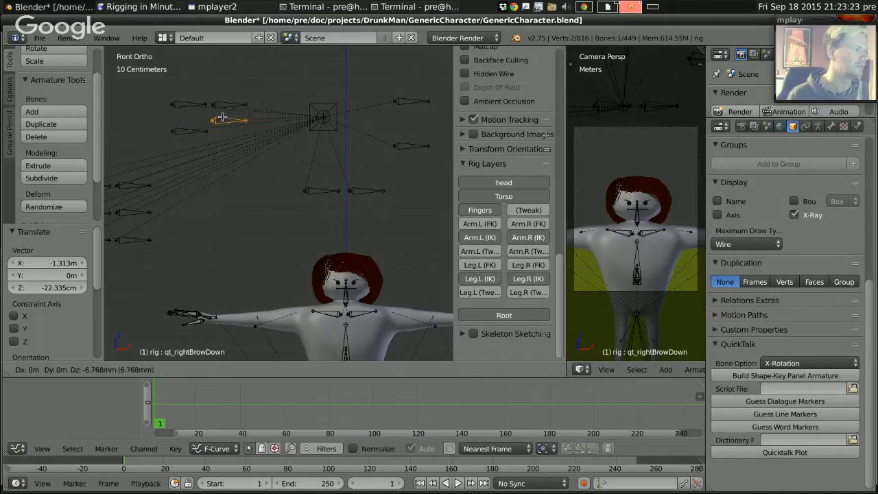
pyautogui.click(229, 130)
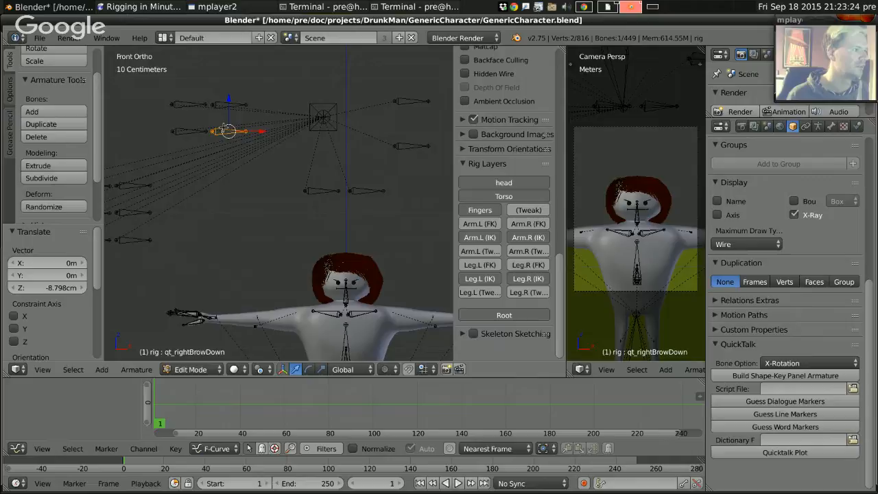
# Form a blink row under the brow bones, moving qt_rightBlink about -1.64 m in X and -42.3 cm in Z, and qt_leftBlink about -1.35 m and -9.8 cm.
pyautogui.rightClick(403, 101)
pyautogui.press('g')
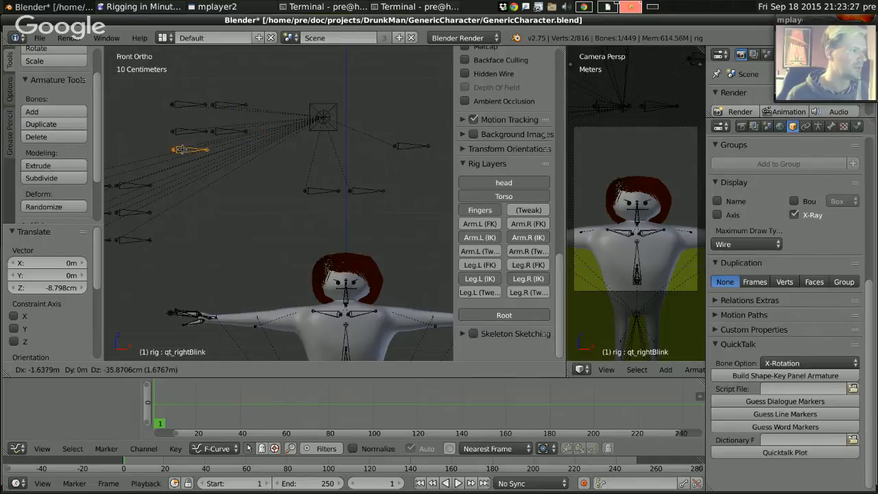
pyautogui.click(182, 158)
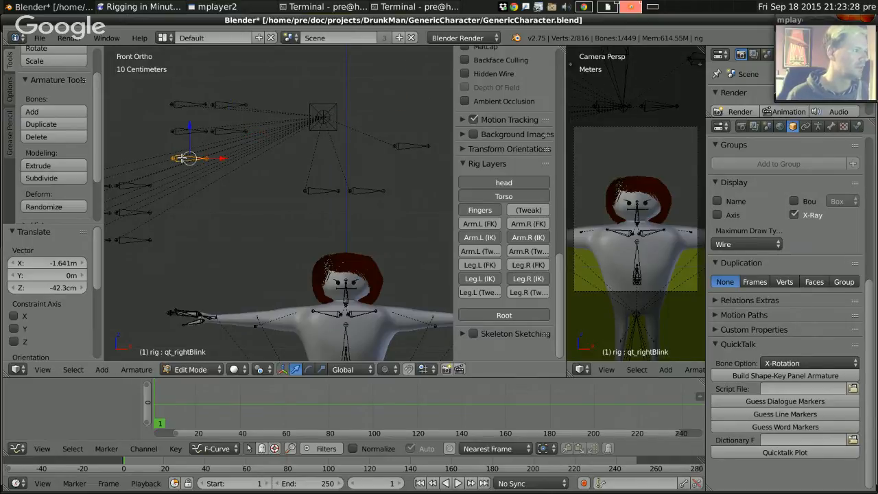
pyautogui.rightClick(409, 146)
pyautogui.press('g')
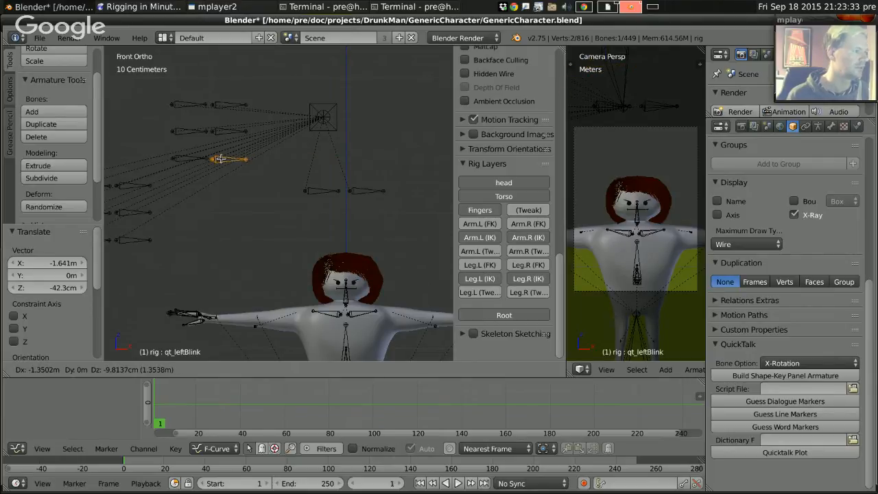
pyautogui.click(220, 158)
pyautogui.rightClick(186, 157)
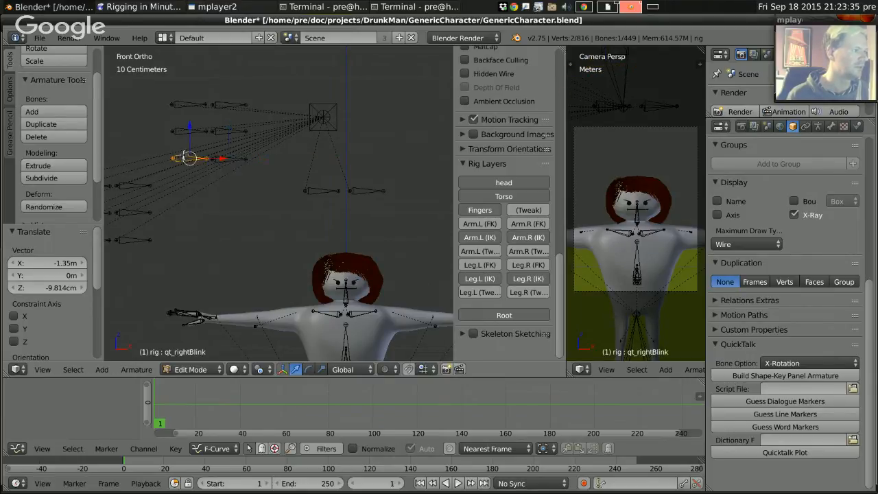
pyautogui.press('g')
pyautogui.click(230, 176)
pyautogui.rightClick(227, 161)
pyautogui.press('g')
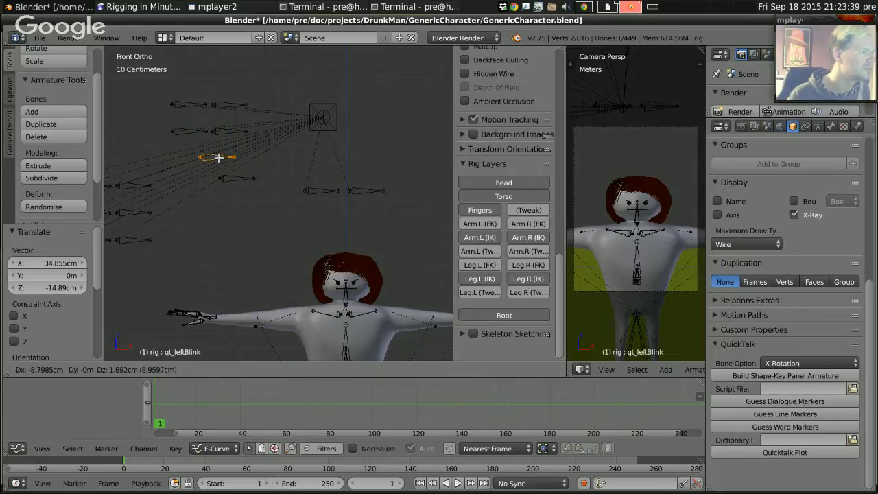
pyautogui.click(229, 158)
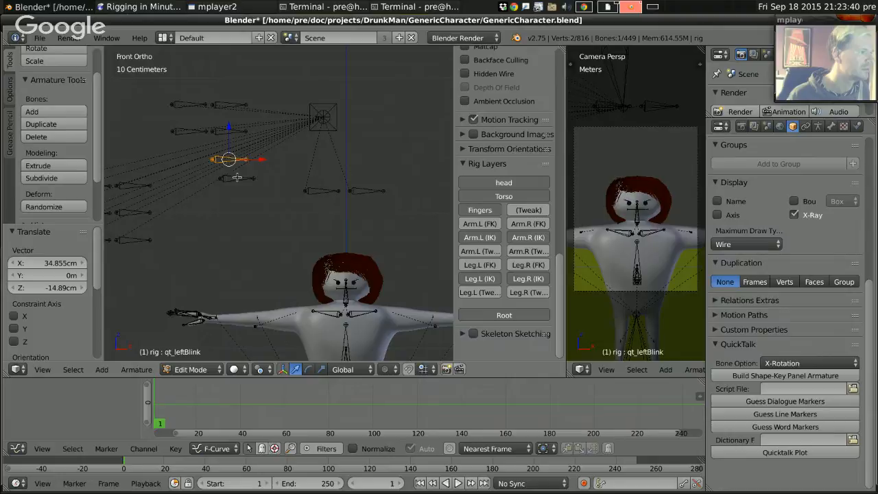
# Place qt_smile and qt_sad above the mouth-slide row, moving them about -98.8 cm and -99.5 cm in X, and 83.9 cm and 83.2 cm in Z.
pyautogui.rightClick(231, 130)
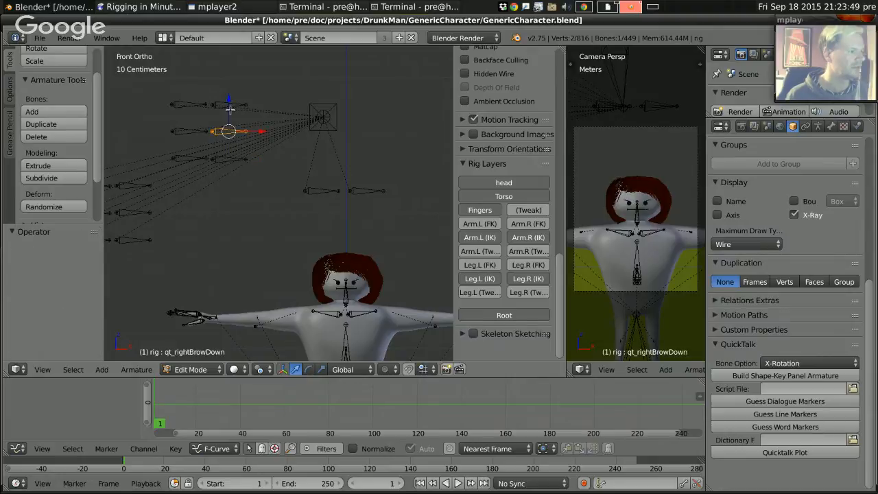
pyautogui.rightClick(229, 105)
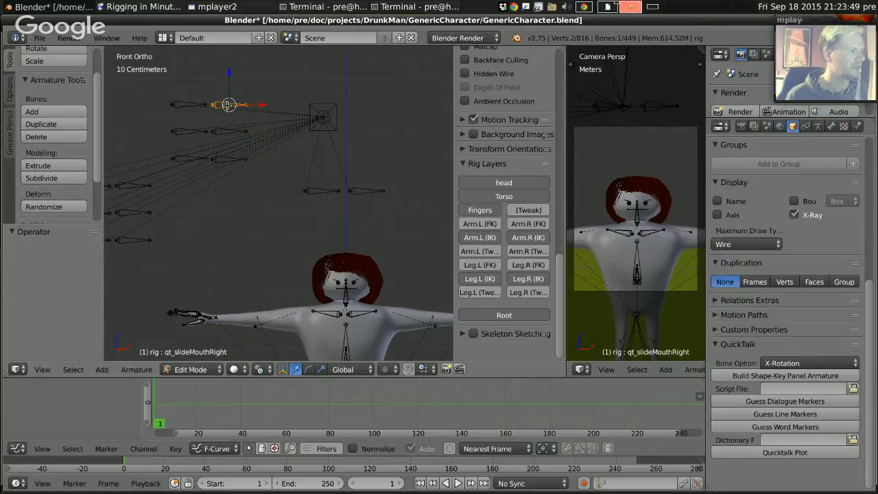
pyautogui.rightClick(320, 191)
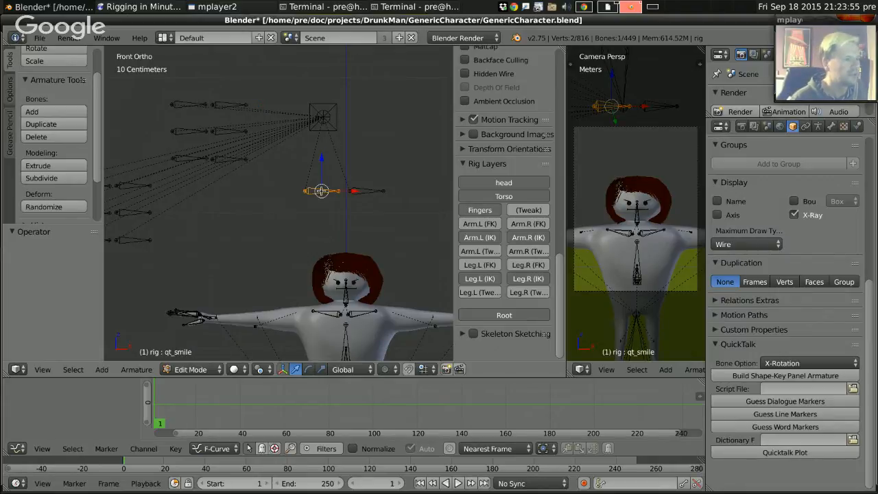
pyautogui.press('g')
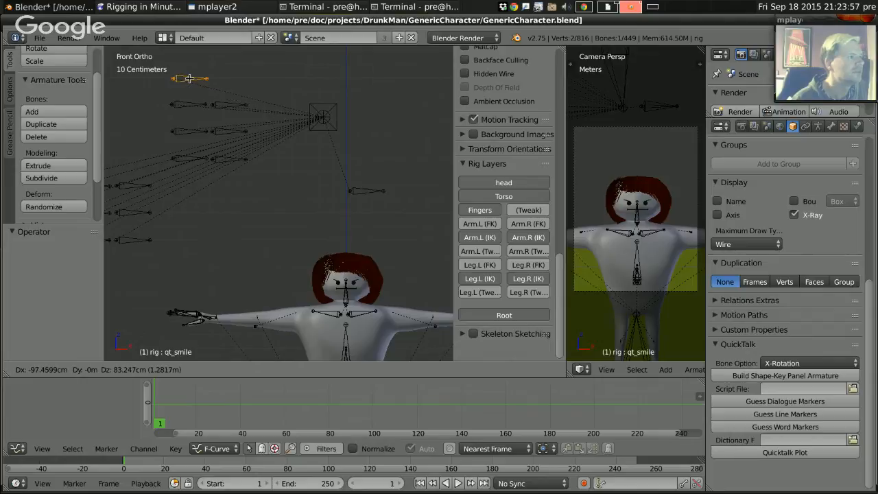
pyautogui.click(189, 77)
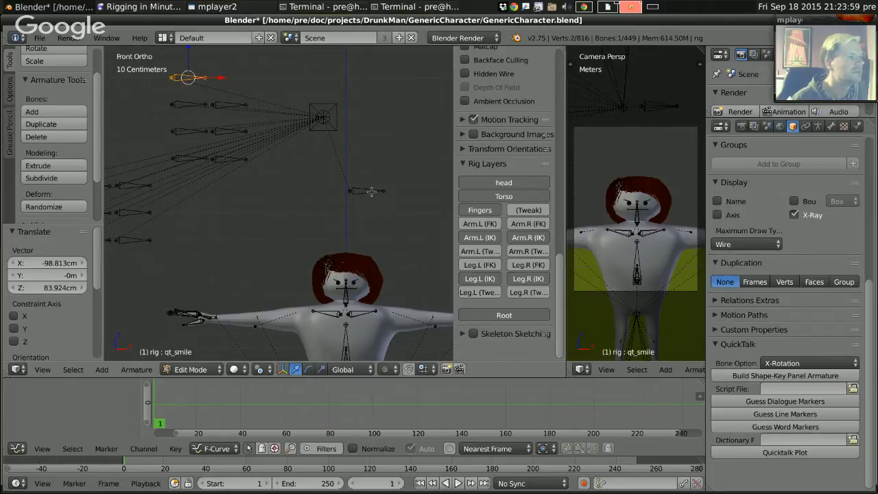
pyautogui.rightClick(371, 191)
pyautogui.press('g')
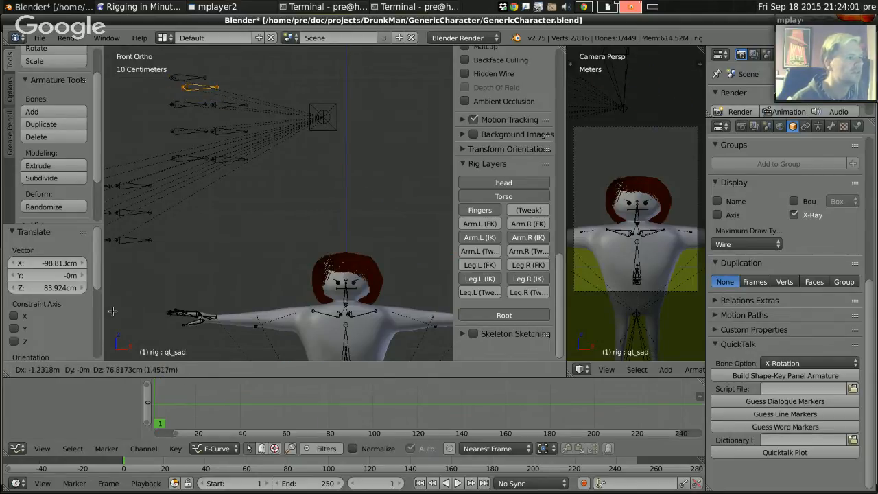
pyautogui.click(146, 311)
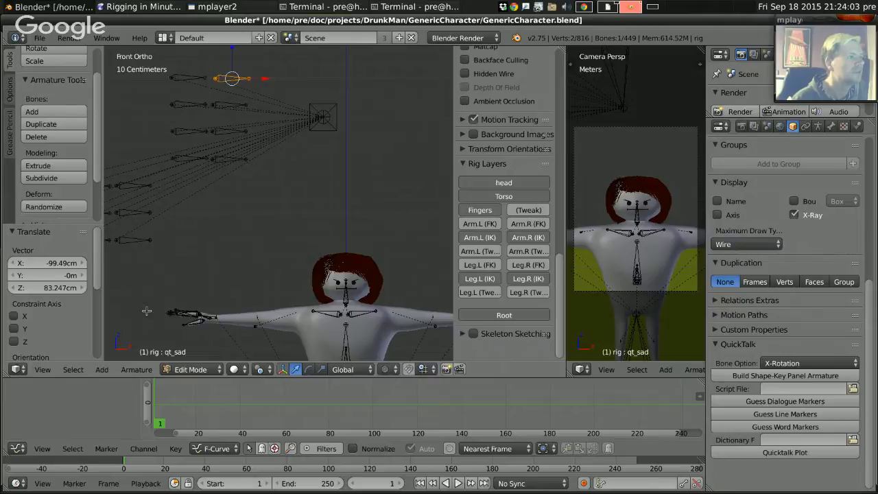
# Move the eight mouth, brow and blink bones together about 1.46 m along X and -44.3 cm along Z, to the other side of the panel's root box.
pyautogui.keyDown('shift'); pyautogui.moveTo(176, 194); pyautogui.dragTo(242, 190, button='middle'); pyautogui.keyUp('shift')
pyautogui.scroll(-2, 280, 202)
pyautogui.keyDown('shift'); pyautogui.moveTo(323, 215); pyautogui.dragTo(290, 219, button='middle'); pyautogui.keyUp('shift')
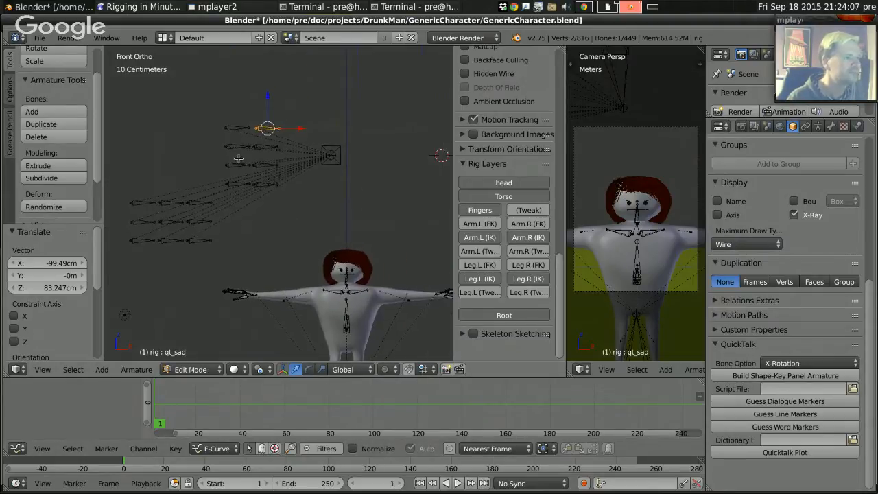
pyautogui.moveTo(220, 118); pyautogui.dragTo(300, 195)
pyautogui.press('g')
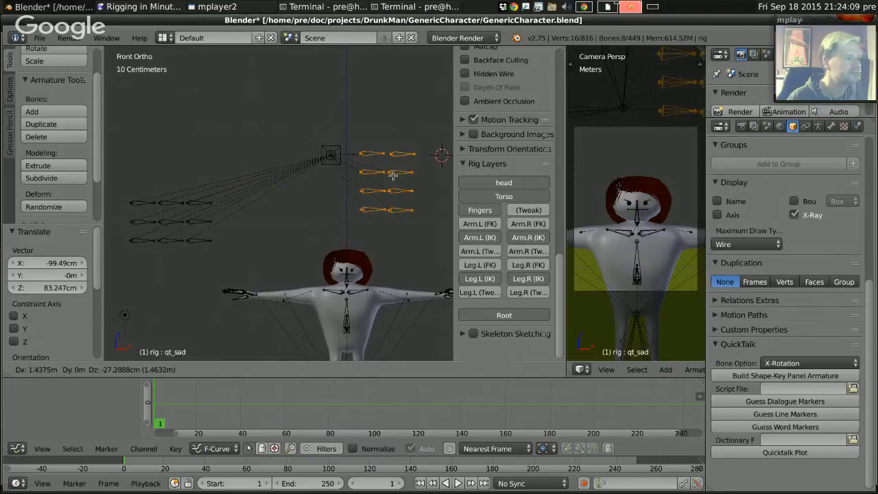
pyautogui.click(374, 187)
# Select only the nine speech bones and move their grid about 1.1 m along X and 33.1 cm along Z, beside the root box.
pyautogui.press('b')
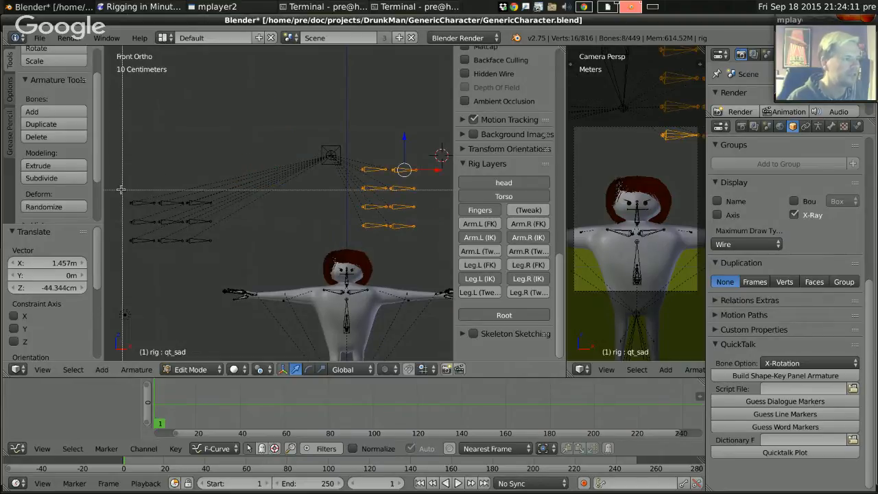
pyautogui.moveTo(122, 191); pyautogui.dragTo(238, 270)
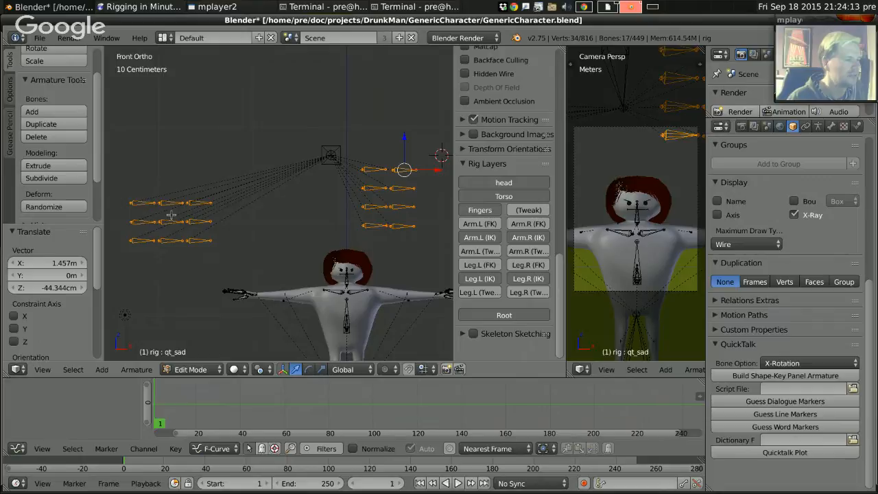
pyautogui.press('a')
pyautogui.press('b')
pyautogui.moveTo(125, 191); pyautogui.dragTo(221, 265)
pyautogui.press('g')
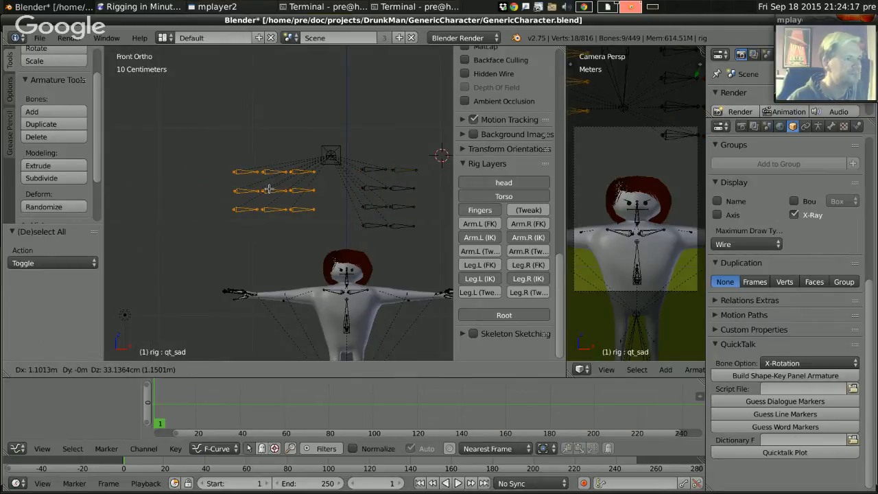
pyautogui.click(274, 192)
pyautogui.keyDown('shift'); pyautogui.moveTo(354, 194); pyautogui.dragTo(272, 190, button='middle'); pyautogui.keyUp('shift')
pyautogui.keyDown('ctrl'); pyautogui.moveTo(350, 222); pyautogui.dragTo(332, 211, button='middle'); pyautogui.keyUp('ctrl')
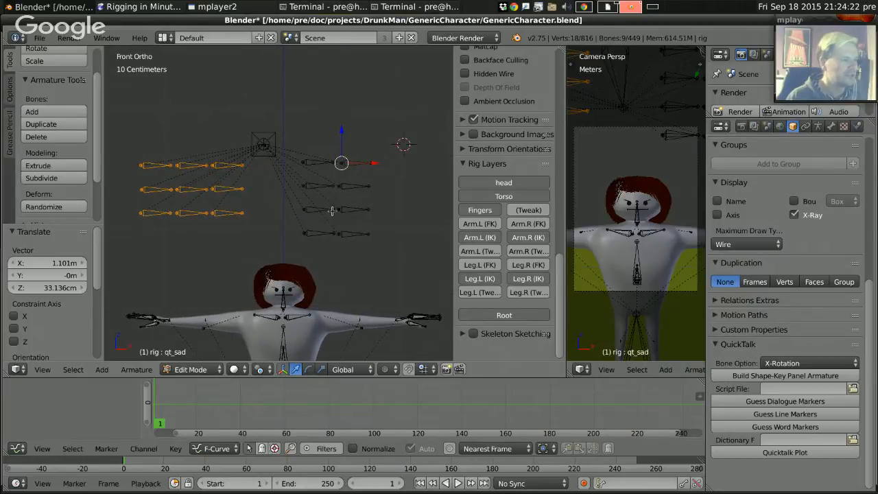
pyautogui.press('b')
pyautogui.moveTo(298, 146); pyautogui.dragTo(383, 170)
pyautogui.press('g')
pyautogui.press('Escape')
# Select only qt_smile and qt_sad and move them about -61.6 cm along X and 40.5 cm along Z, above the root box.
pyautogui.press('a')
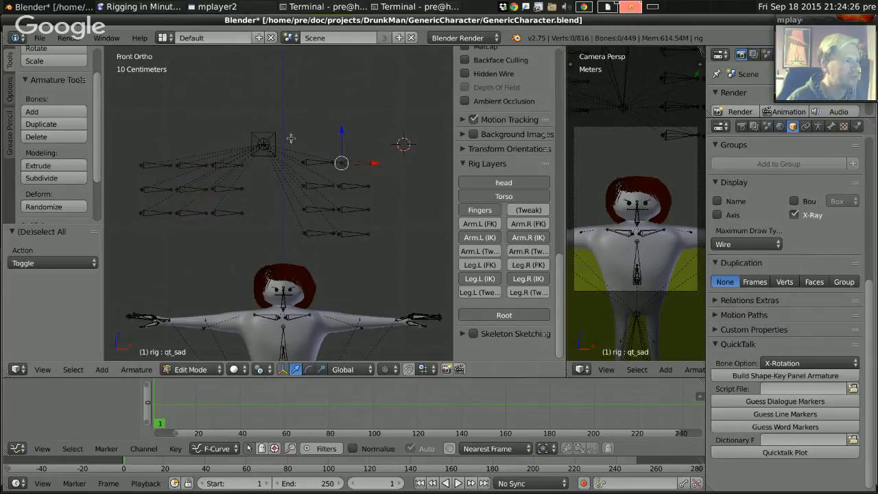
pyautogui.press('b')
pyautogui.moveTo(291, 139); pyautogui.dragTo(383, 167)
pyautogui.press('g')
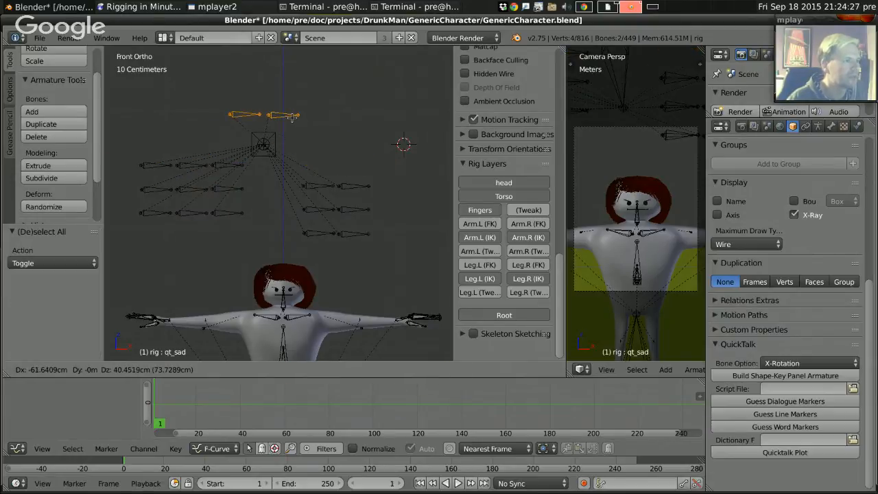
pyautogui.click(292, 118)
# Move the six mouth-slide, brow and blink bones about -4.6 cm along X and 19.3 cm along Z, level with the speech grid.
pyautogui.press('a')
pyautogui.press('b')
pyautogui.moveTo(297, 173); pyautogui.dragTo(394, 249)
pyautogui.press('g')
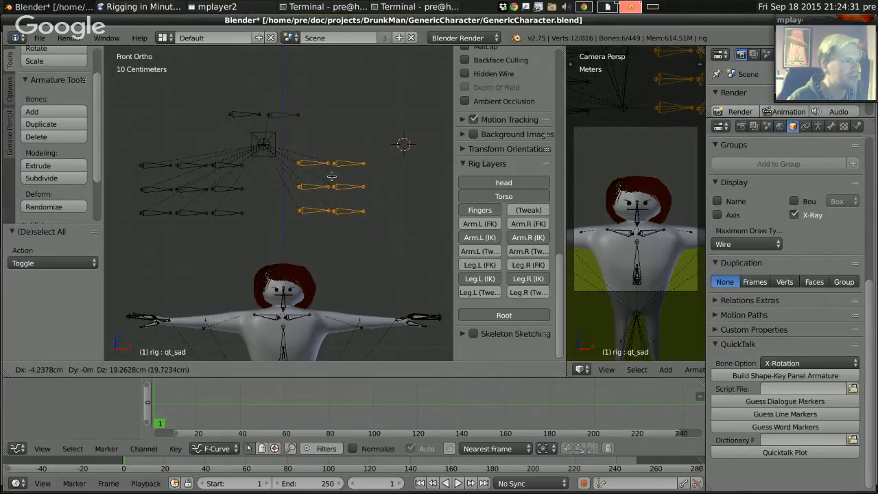
pyautogui.click(332, 177)
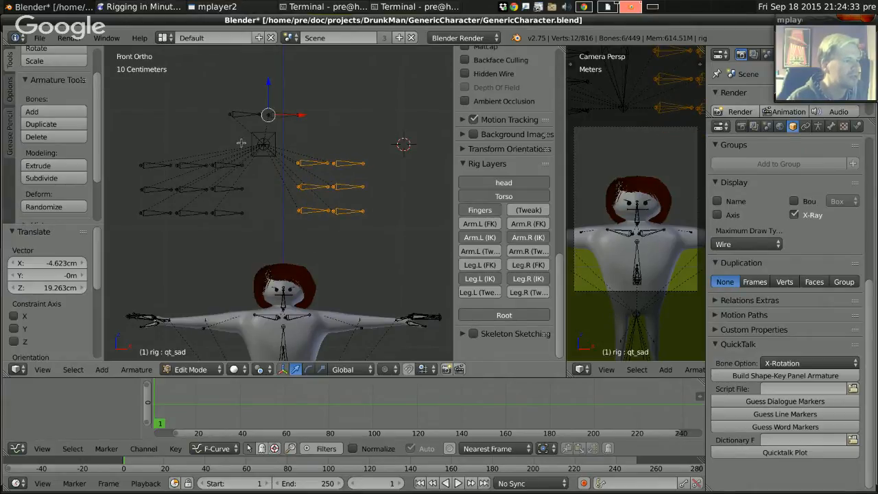
# Move the whole shape-key panel, root box included, about 17 cm along X and -11.9 cm along Z, centring it above the head.
pyautogui.press('b')
pyautogui.moveTo(131, 111); pyautogui.dragTo(405, 222)
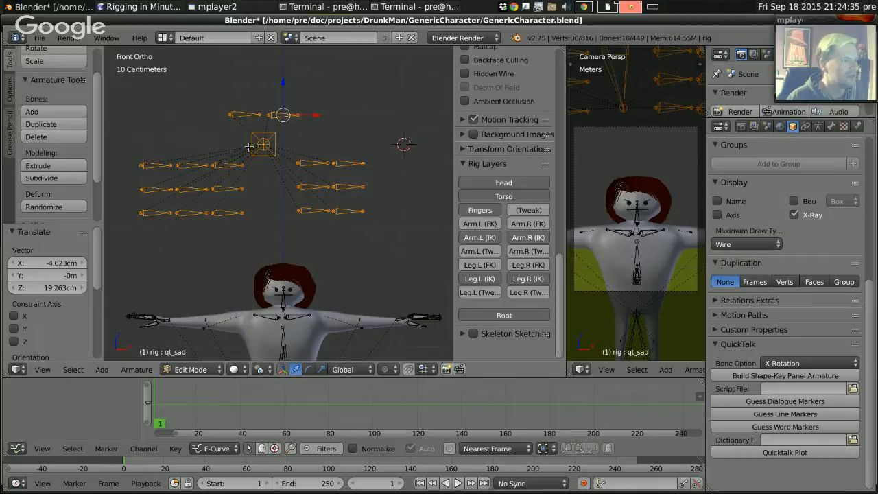
pyautogui.press('g')
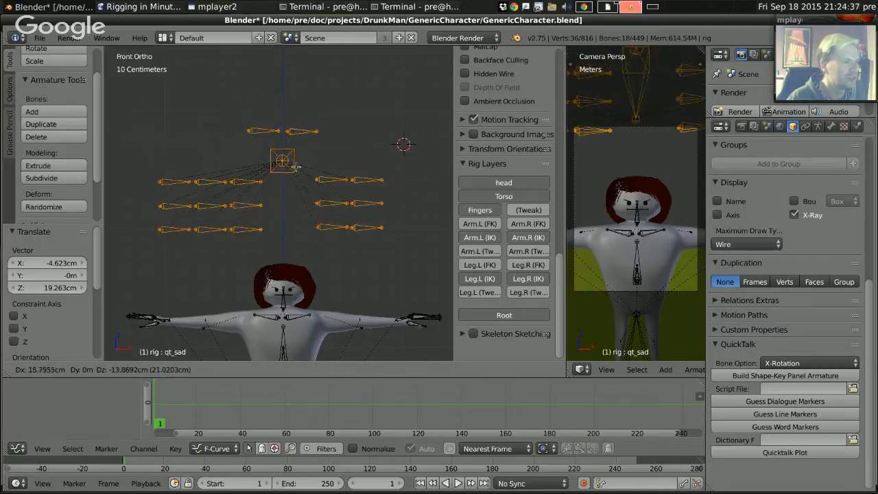
pyautogui.click(297, 165)
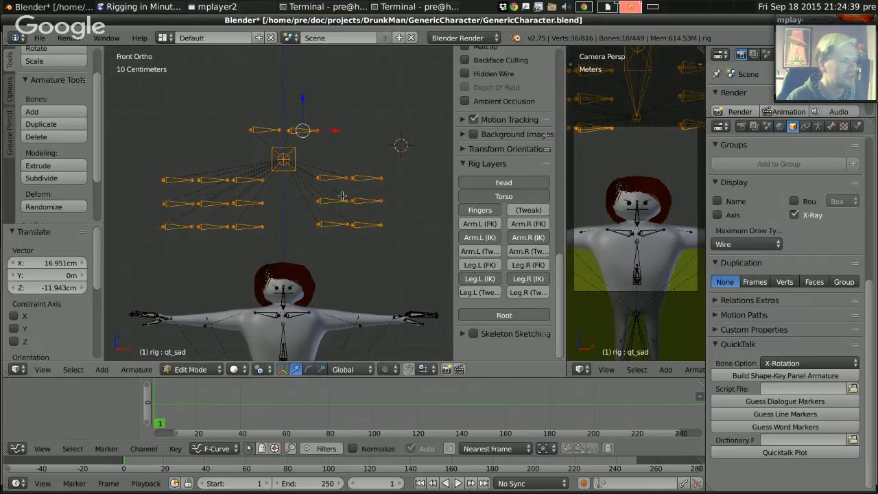
# Put the rig in Pose Mode and test-rotate the qt_rightBrowDown bone to check its effect on the face.
pyautogui.press('Tab')
pyautogui.hotkey('ctrl', 'Tab')
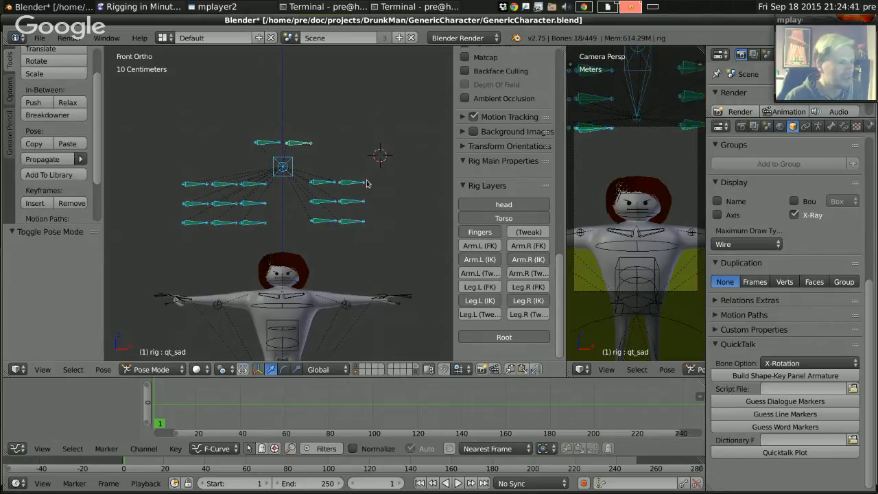
pyautogui.rightClick(353, 182)
pyautogui.press('r')
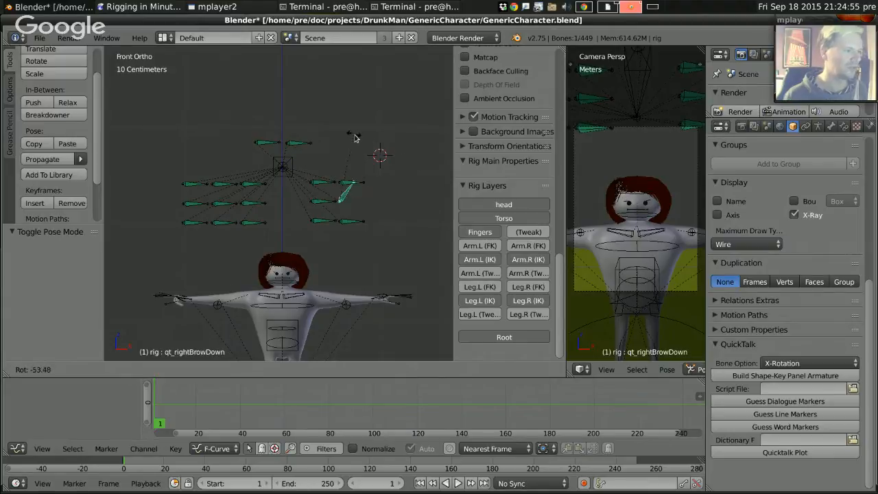
pyautogui.click(408, 199)
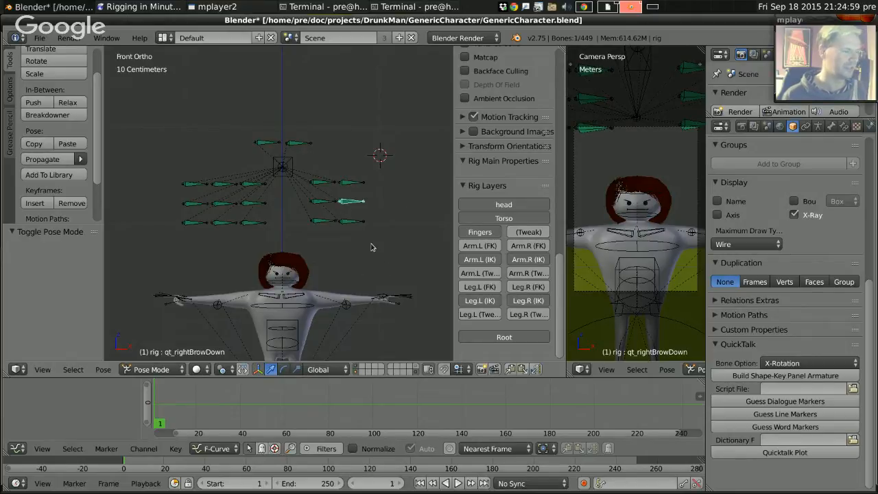
# Enter Edit Mode on the rig, select the six mouth-slide, brow and blink bones and move them about -37.1 cm along X.
pyautogui.keyDown('shift'); pyautogui.moveTo(369, 245); pyautogui.dragTo(328, 223, button='middle'); pyautogui.keyUp('shift')
pyautogui.scroll(3, 328, 223)
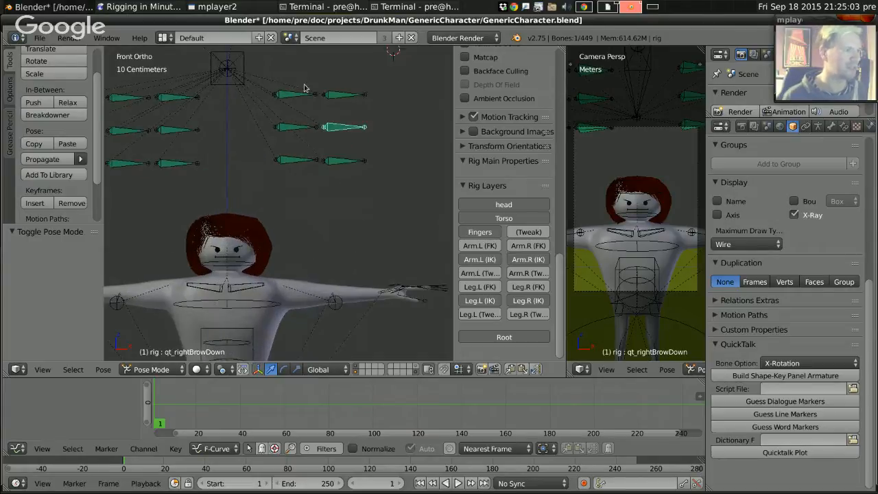
pyautogui.press('a')
pyautogui.press('Tab')
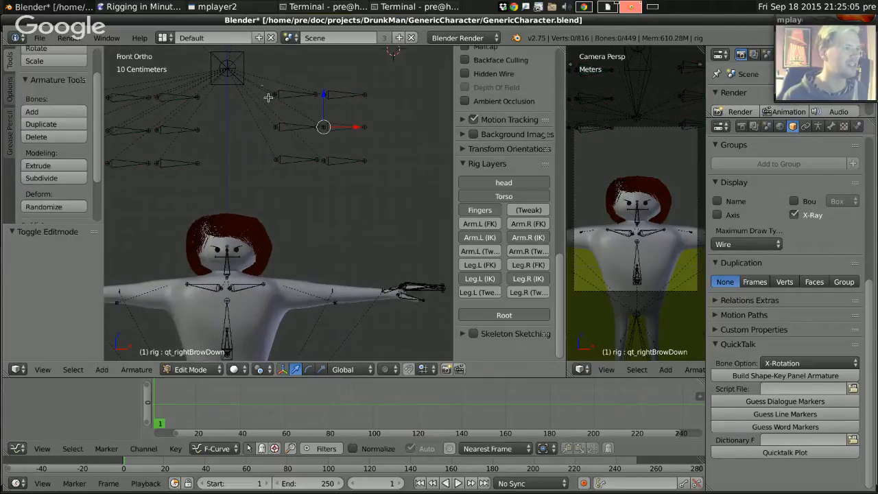
pyautogui.press('b')
pyautogui.moveTo(299, 73); pyautogui.dragTo(315, 190)
pyautogui.press('g')
pyautogui.press('x')
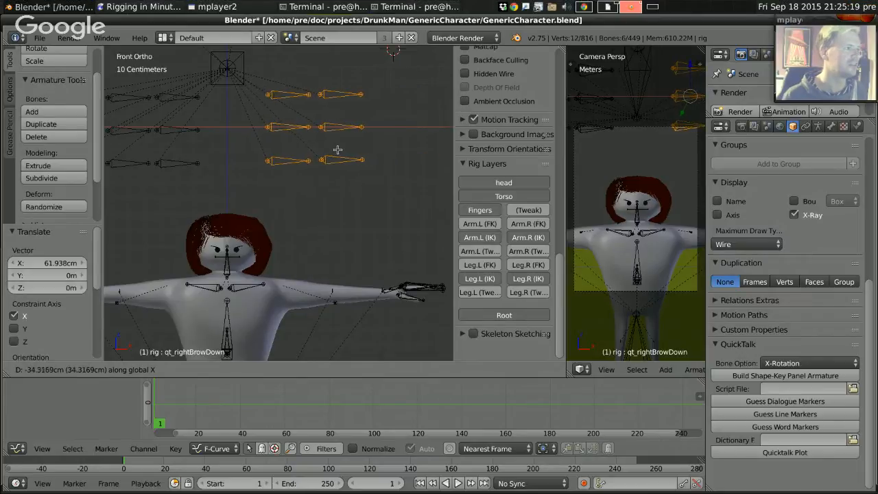
pyautogui.click(332, 150)
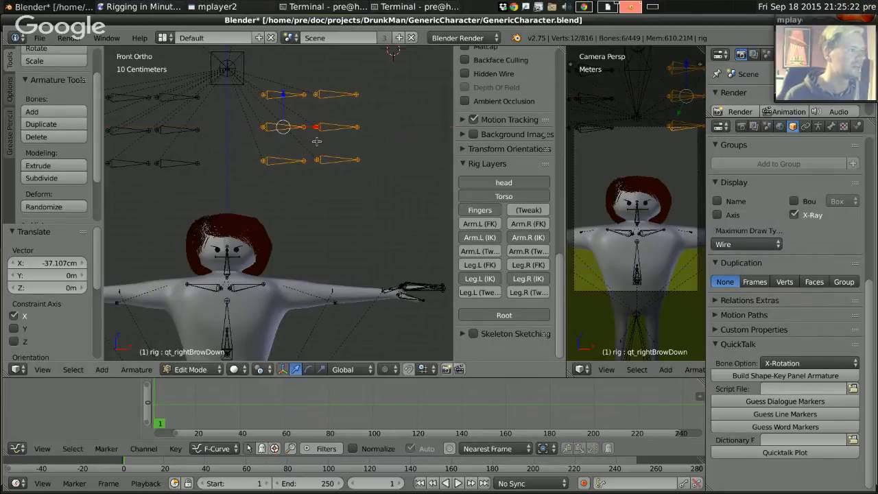
# Shift the six selected bones about -2.2 cm along Z and -0.8 cm along X, aligning their rows with the speech grid.
pyautogui.press('g')
pyautogui.press('z')
pyautogui.click(298, 134)
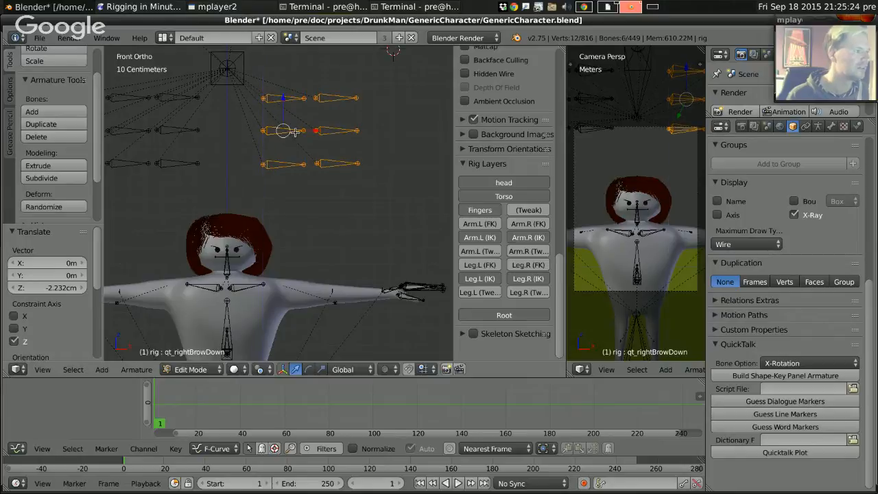
pyautogui.press('g')
pyautogui.click(295, 134)
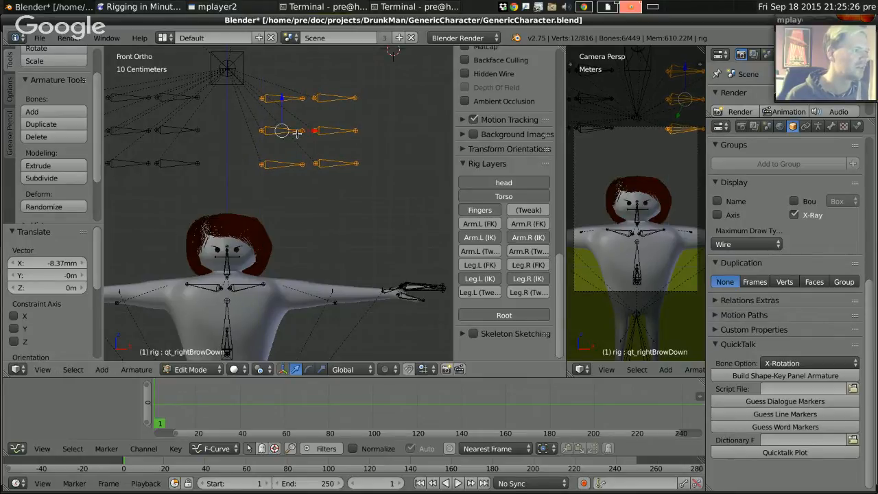
# Move qt_slideMouthLeft about -2.2 cm and qt_leftBrowDown and qt_rightBlink about -2.8 cm along X, each slightly down in Z, closing the column gap.
pyautogui.rightClick(334, 98)
pyautogui.press('g')
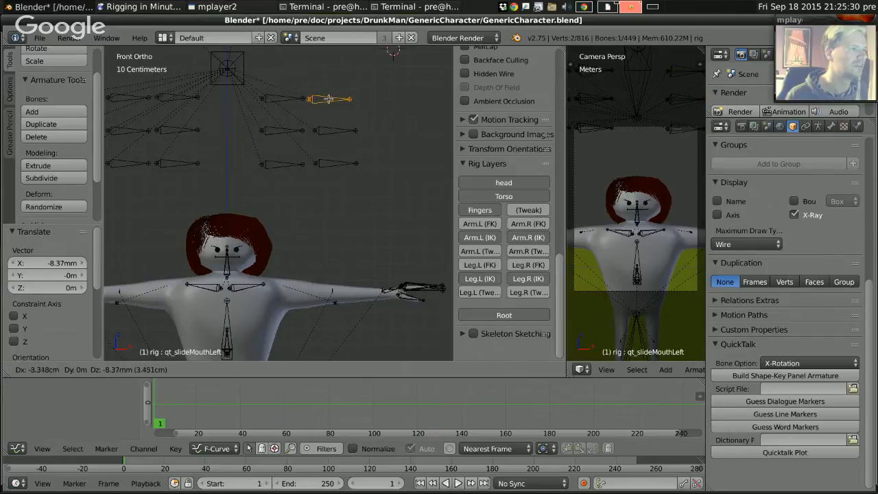
pyautogui.click(332, 99)
pyautogui.rightClick(328, 129)
pyautogui.press('g')
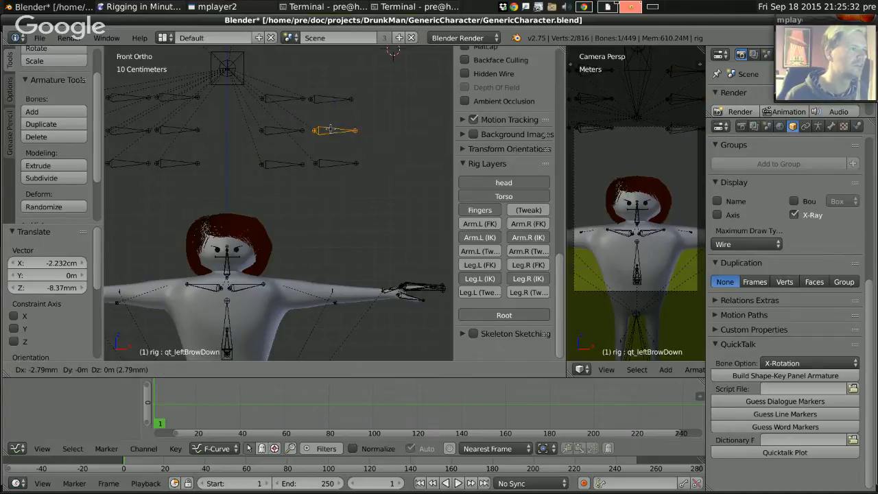
pyautogui.click(326, 131)
pyautogui.rightClick(328, 163)
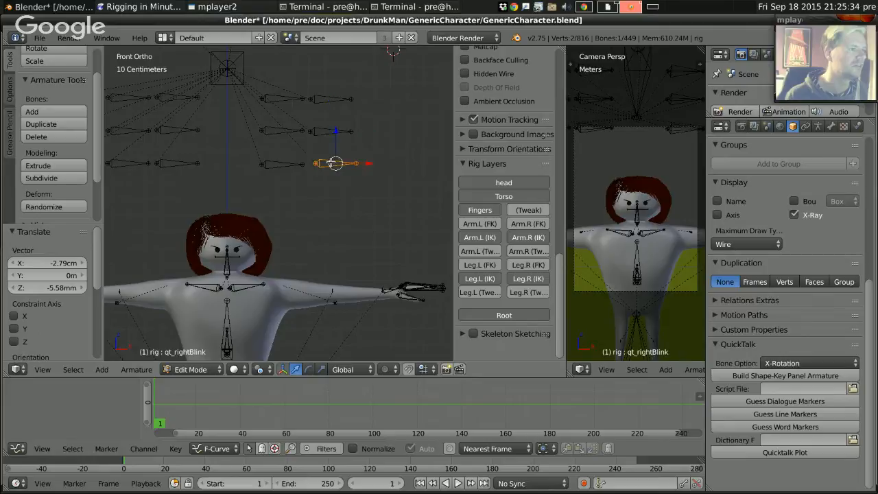
pyautogui.press('g')
pyautogui.click(327, 164)
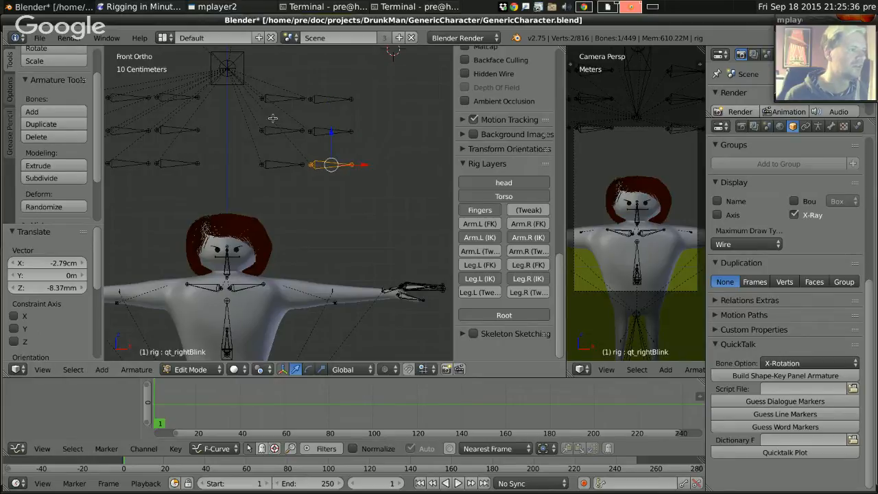
# Spread the two bones above the root box: move qt_sad about 16 cm X, -3.6 cm Z and qt_smile about -10.8 cm X, -3.9 cm Z.
pyautogui.keyDown('shift'); pyautogui.moveTo(251, 119); pyautogui.dragTo(312, 148, button='middle'); pyautogui.keyUp('shift')
pyautogui.scroll(-1, 312, 148)
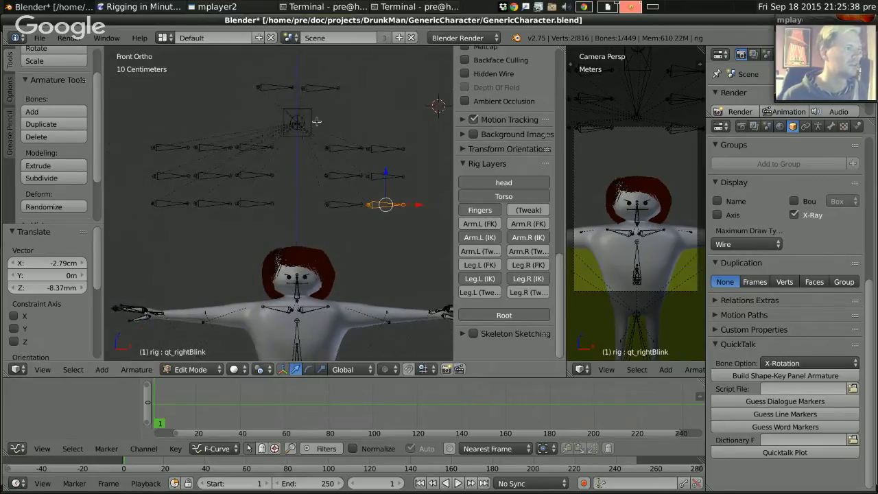
pyautogui.rightClick(319, 88)
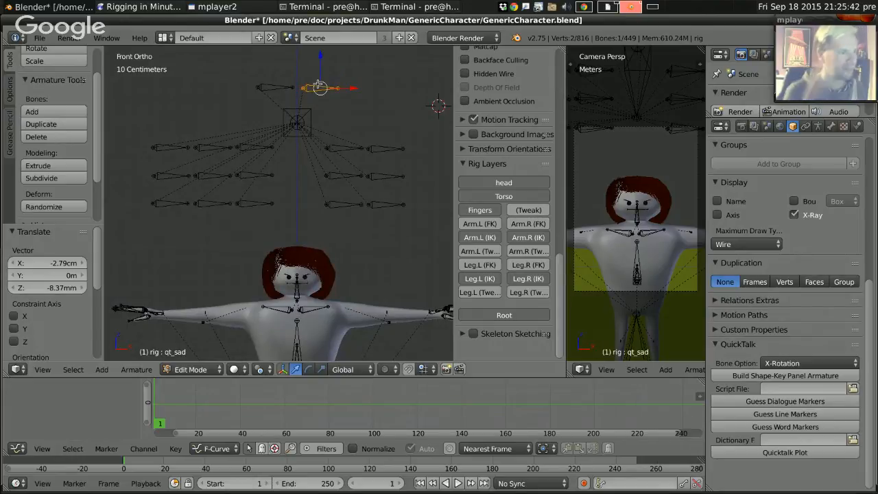
pyautogui.press('g')
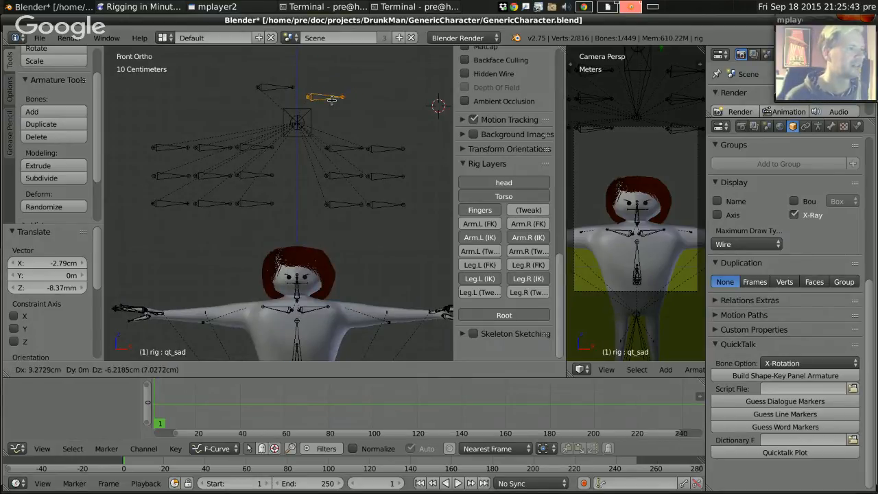
pyautogui.click(343, 92)
pyautogui.rightClick(273, 87)
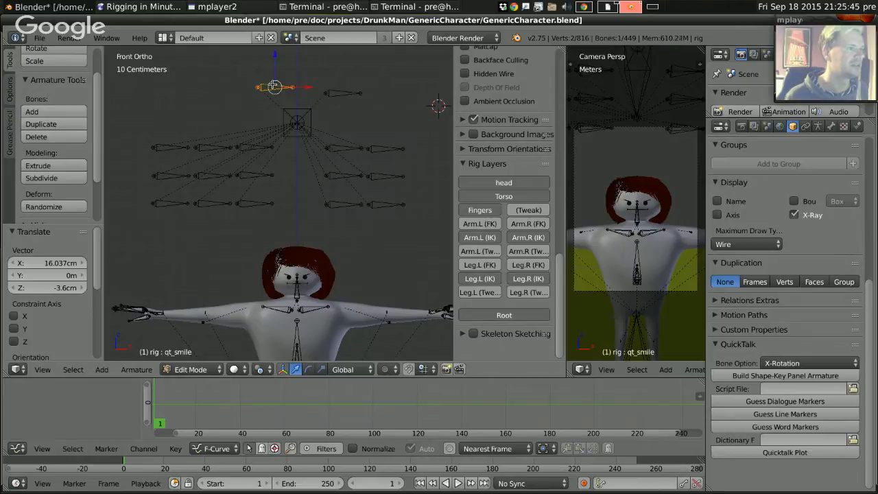
pyautogui.press('g')
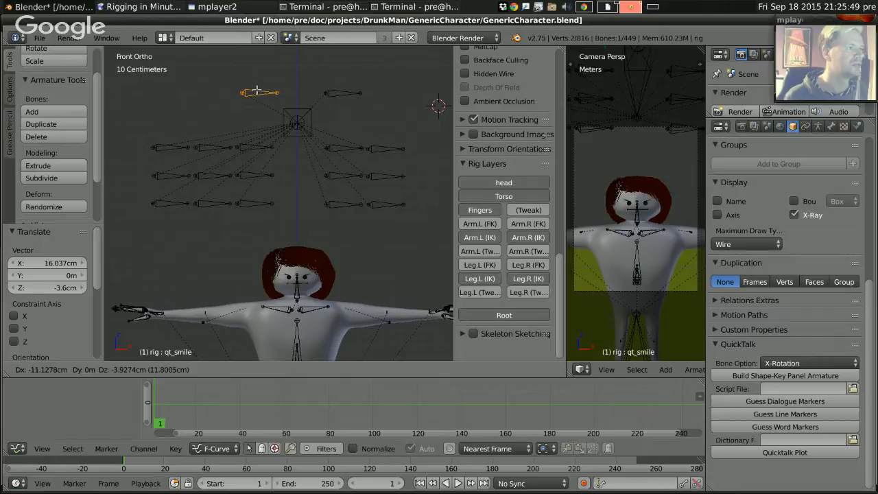
pyautogui.click(255, 91)
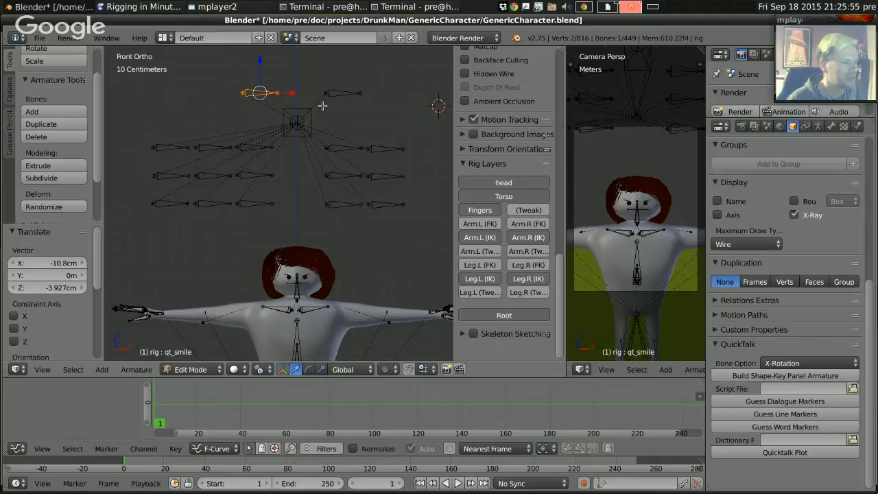
# Swap the places of qt_sad and qt_smile above the root box, putting qt_sad on the negative X side.
pyautogui.rightClick(342, 92)
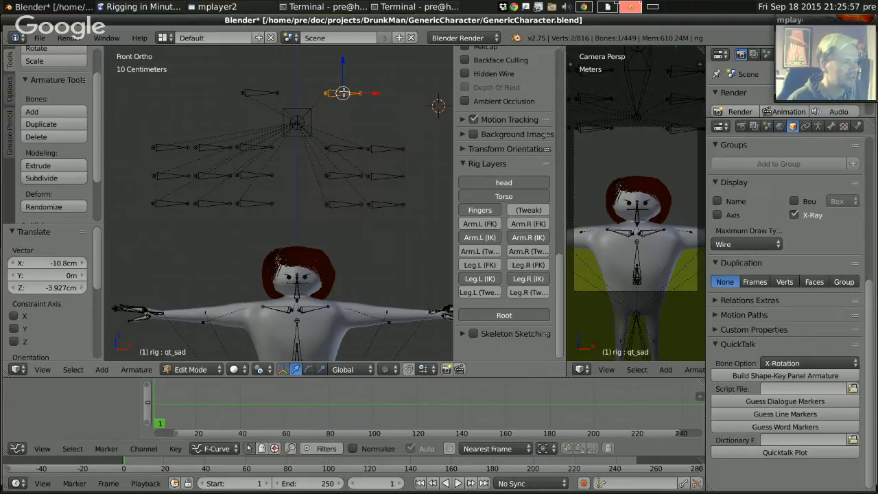
pyautogui.press('g')
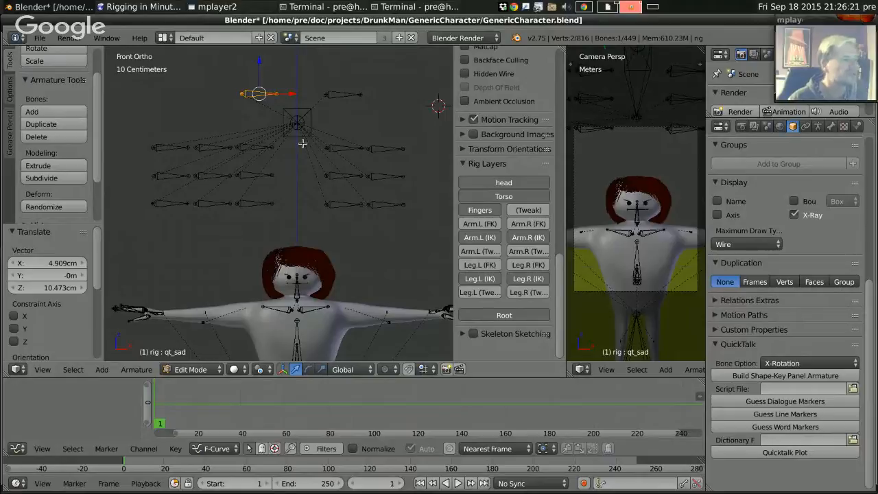
pyautogui.keyDown('shift'); pyautogui.moveTo(296, 122); pyautogui.dragTo(293, 187, button='middle'); pyautogui.keyUp('shift')
pyautogui.scroll(-1, 294, 188)
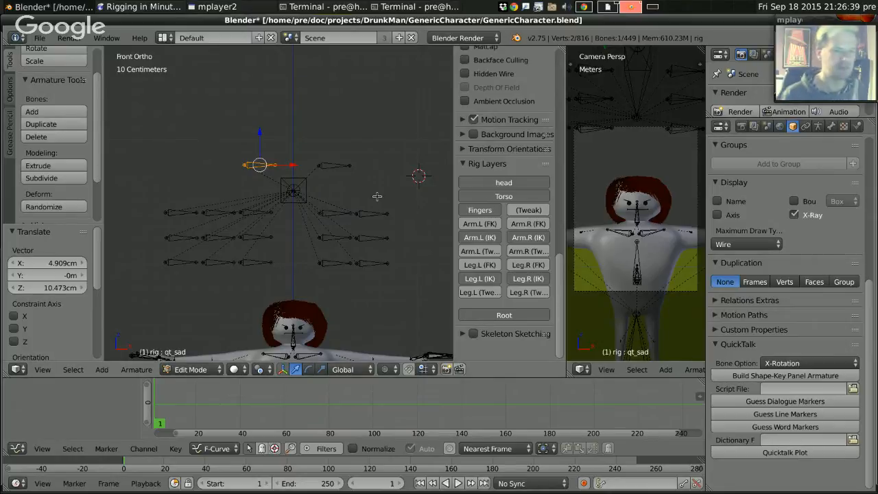
# Return the rig to Object Mode and add a mesh plane with a 1 m radius at the 3D cursor.
pyautogui.hotkey('ctrl', 'Tab')
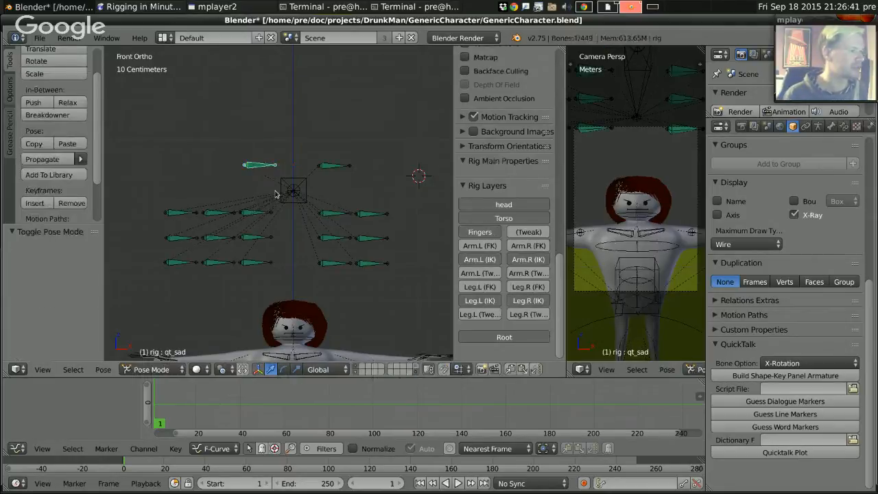
pyautogui.keyDown('shift'); pyautogui.moveTo(280, 202); pyautogui.dragTo(300, 182, button='middle'); pyautogui.keyUp('shift')
pyautogui.hotkey('ctrl', 'Tab')
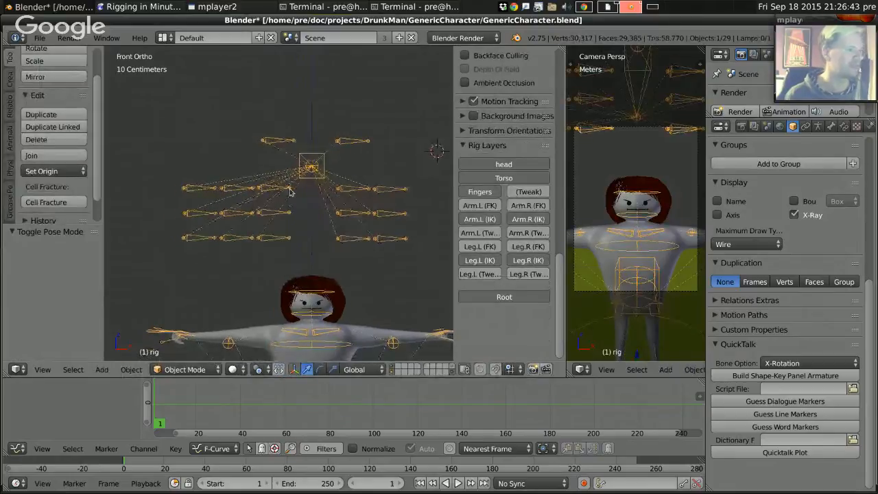
pyautogui.click(101, 369)
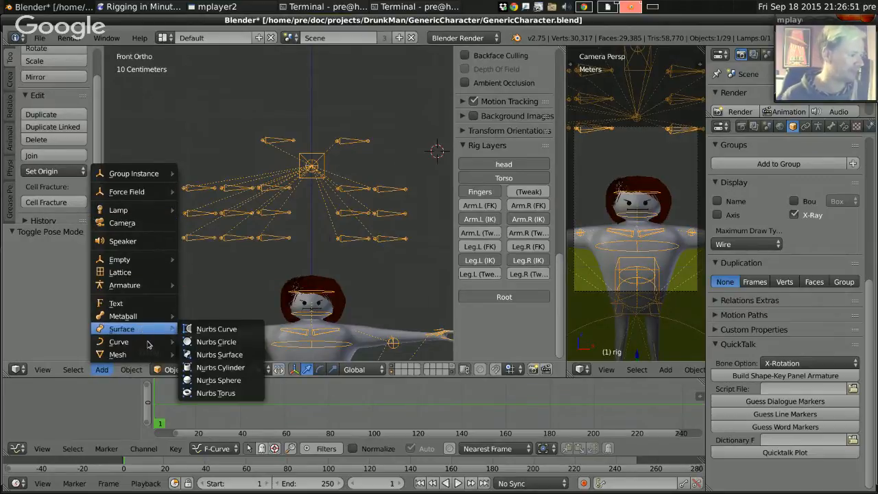
pyautogui.moveTo(149, 315)
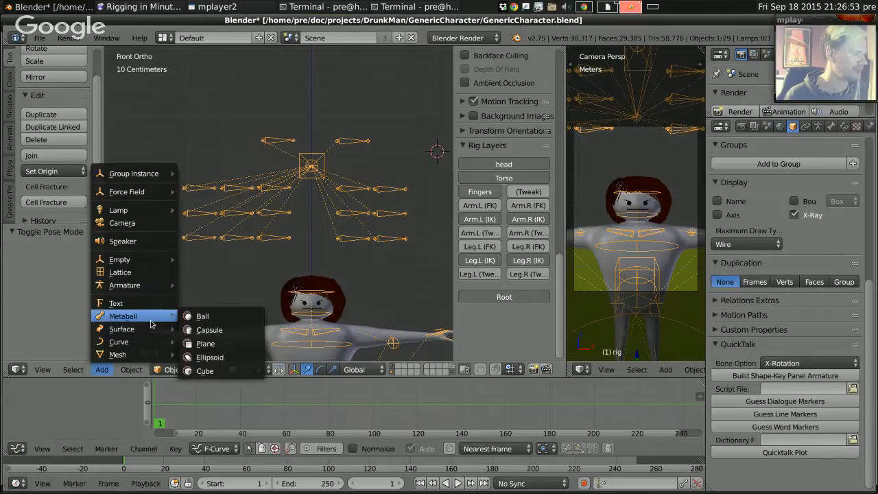
pyautogui.moveTo(156, 340)
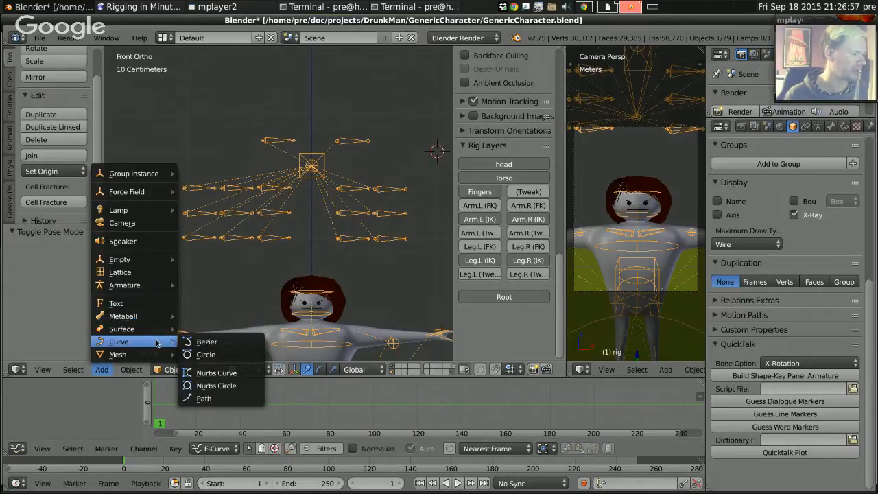
pyautogui.moveTo(154, 356)
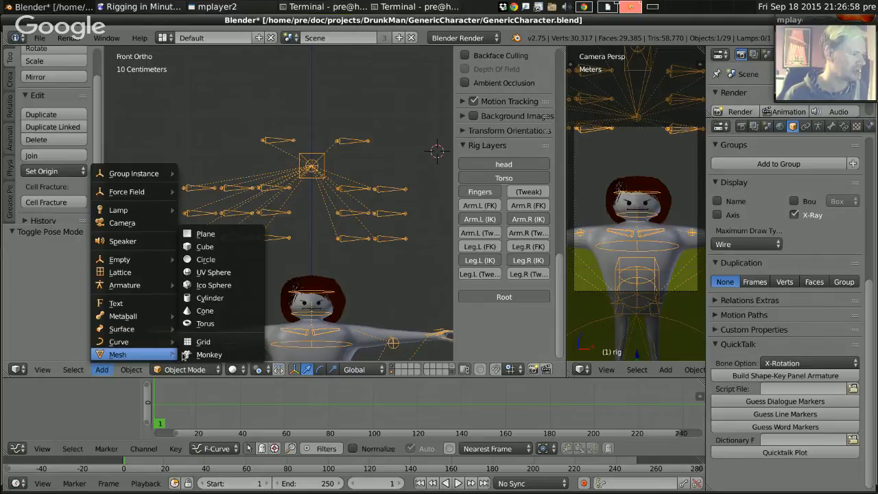
pyautogui.click(213, 234)
# Rotate the plane 90° so it stands upright and move it about -1.13 m along X and 8.7 cm along Z, over the control bones.
pyautogui.scroll(-4, 328, 192)
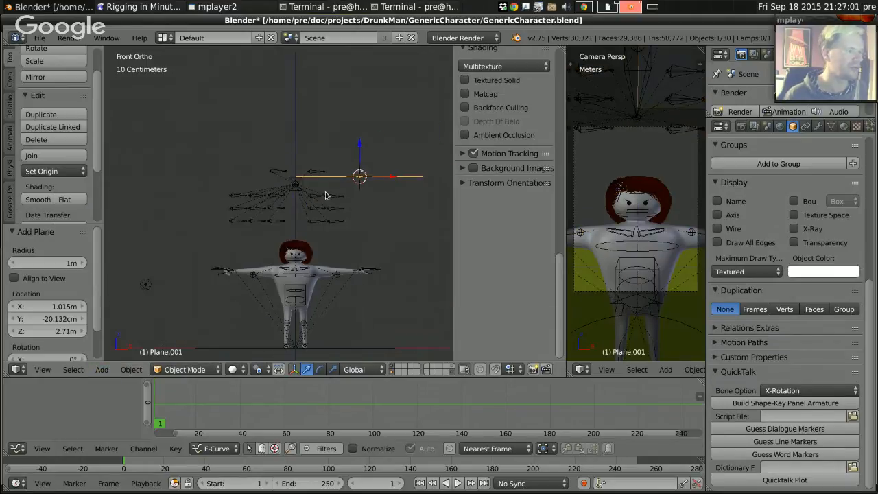
pyautogui.press('r')
pyautogui.press('r')
pyautogui.write('90')
pyautogui.press('Return')
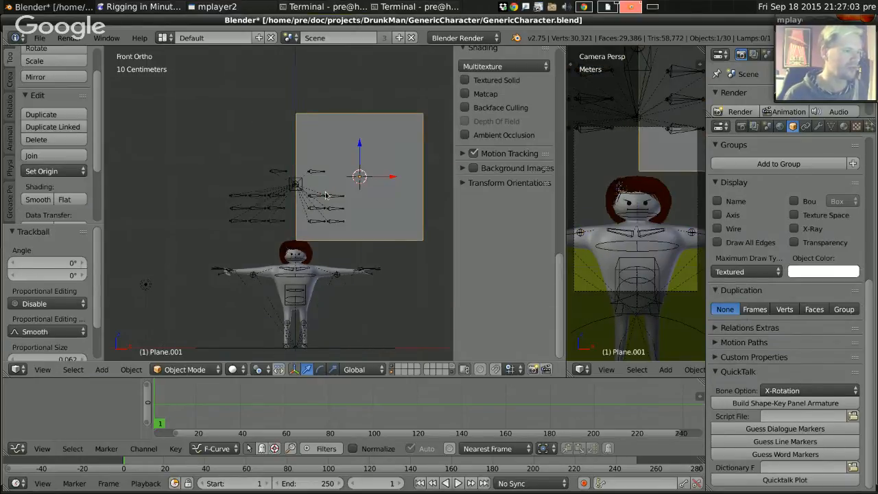
pyautogui.press('g')
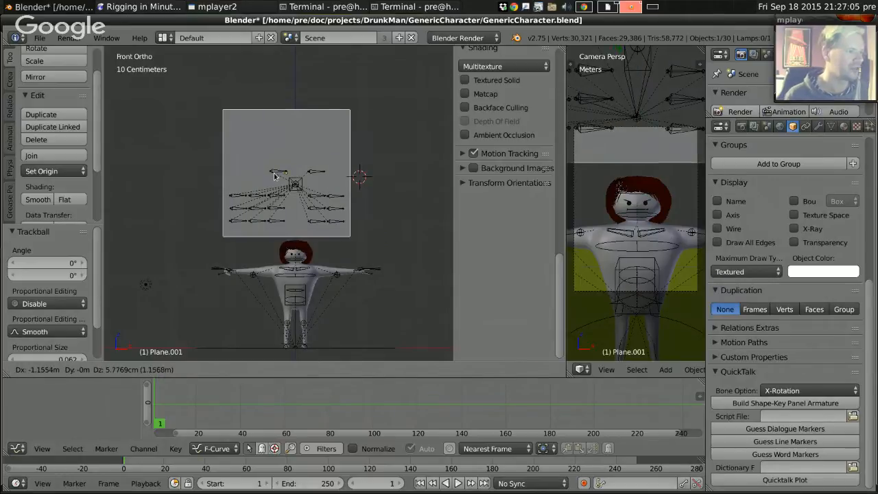
pyautogui.click(276, 174)
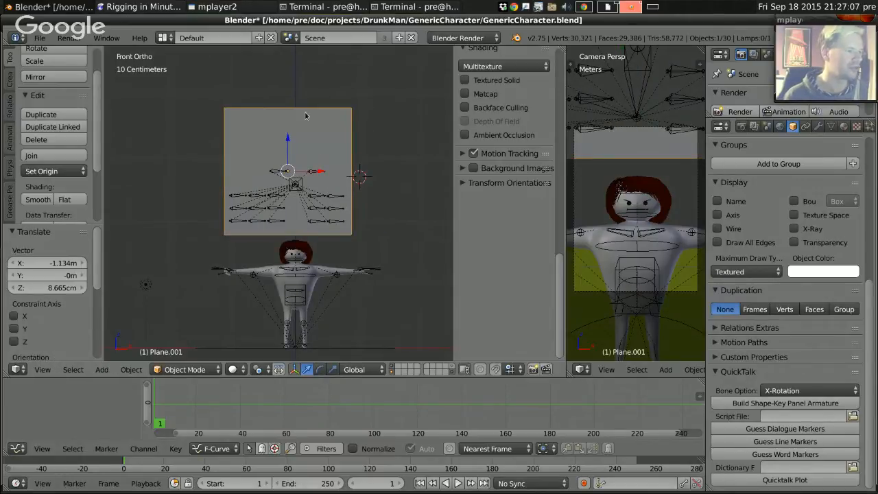
# In Edit Mode, scale the plane's mesh to about 0.524 along Z and move it about -33.2 cm along Z to frame the bones.
pyautogui.press('Tab')
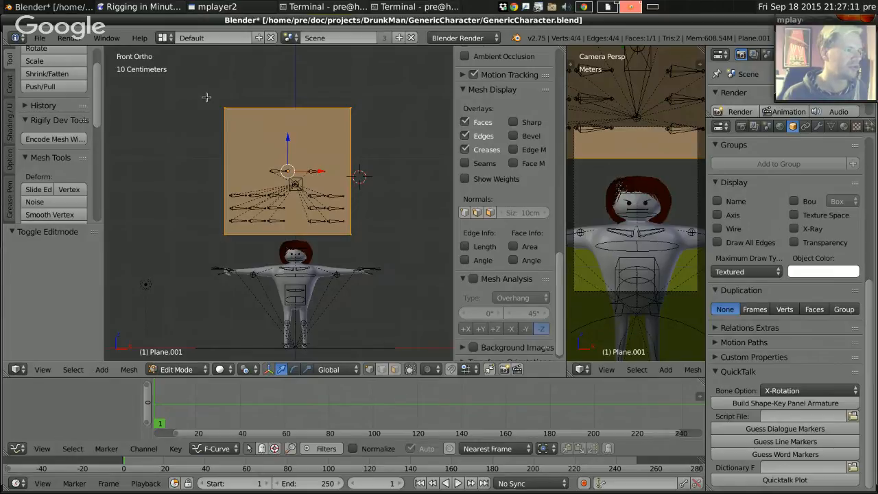
pyautogui.press('s')
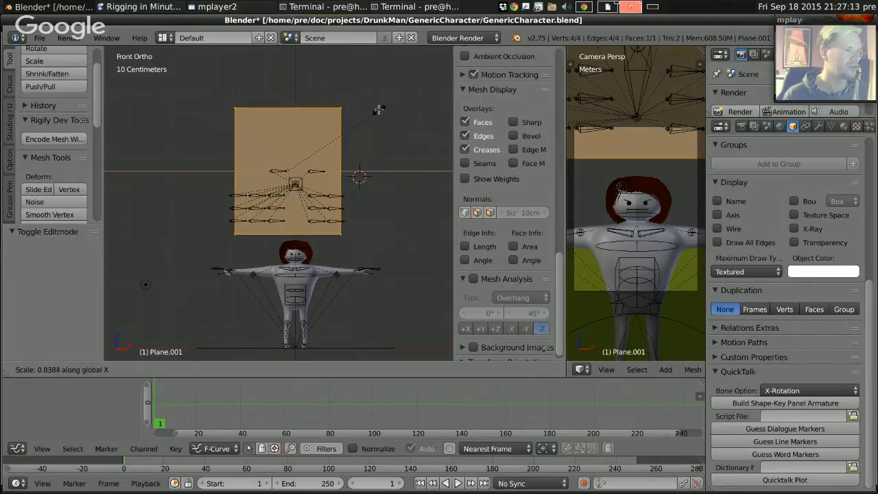
pyautogui.press('z')
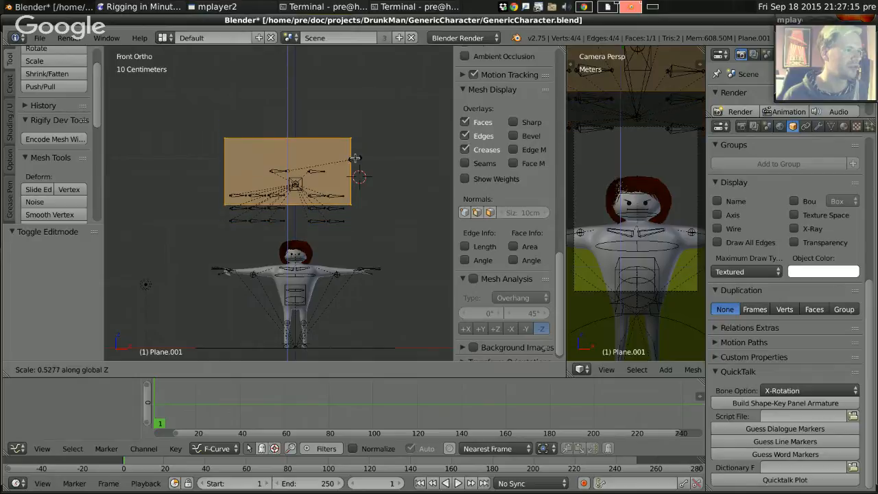
pyautogui.click(313, 144)
pyautogui.press('g')
pyautogui.press('z')
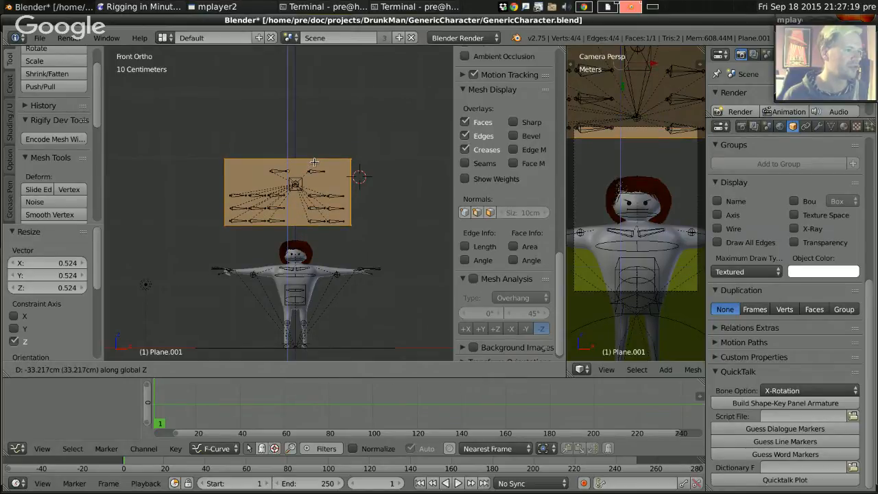
pyautogui.click(314, 162)
# Scale the plane's mesh to about 1.03 along Z, move it about 2.2 cm along Z, and return to Object Mode.
pyautogui.press('s')
pyautogui.press('z')
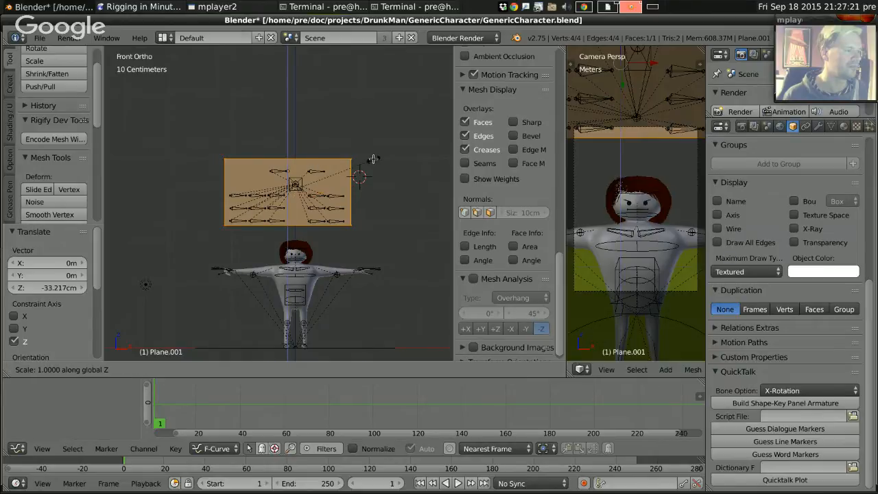
pyautogui.click(374, 159)
pyautogui.press('g')
pyautogui.press('z')
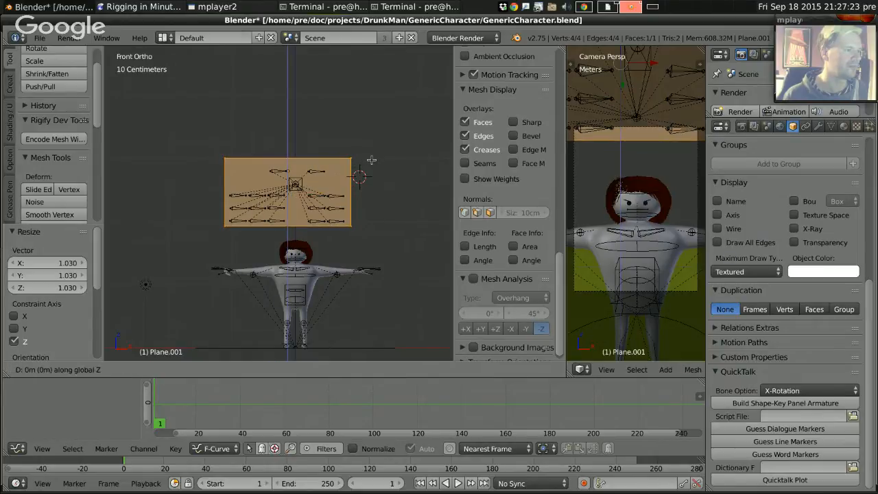
pyautogui.click(372, 159)
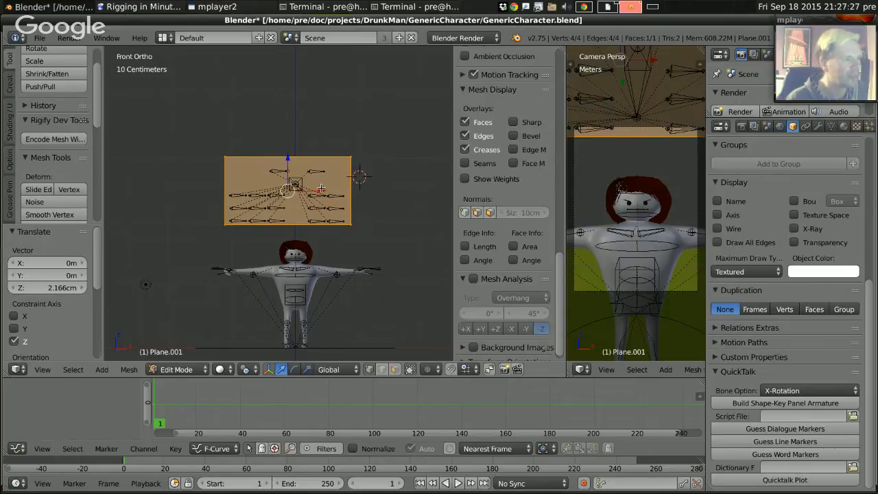
pyautogui.press('Tab')
pyautogui.scroll(3, 319, 190)
pyautogui.keyDown('shift'); pyautogui.moveTo(319, 187); pyautogui.dragTo(320, 184, button='middle'); pyautogui.keyUp('shift')
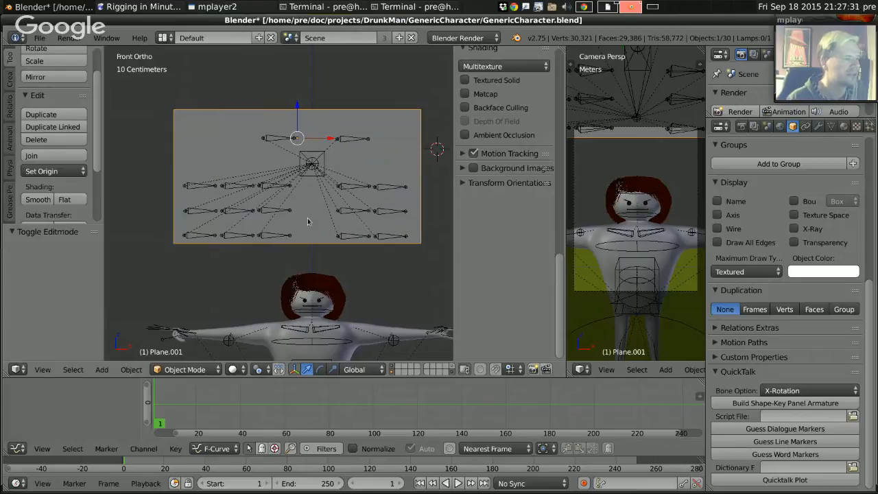
pyautogui.press('Tab')
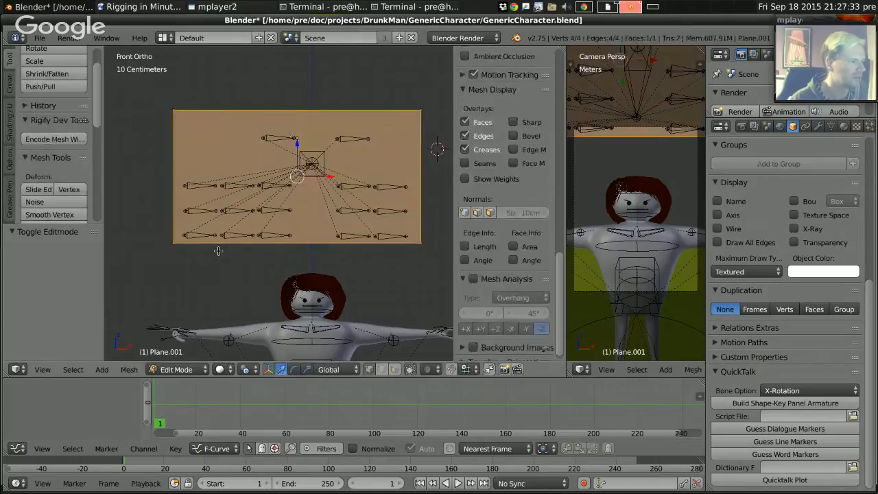
pyautogui.click(107, 371)
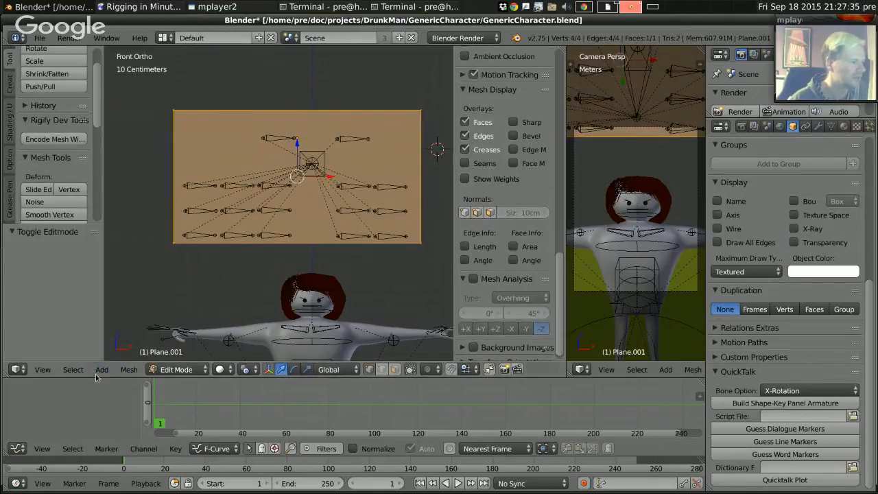
pyautogui.click(98, 374)
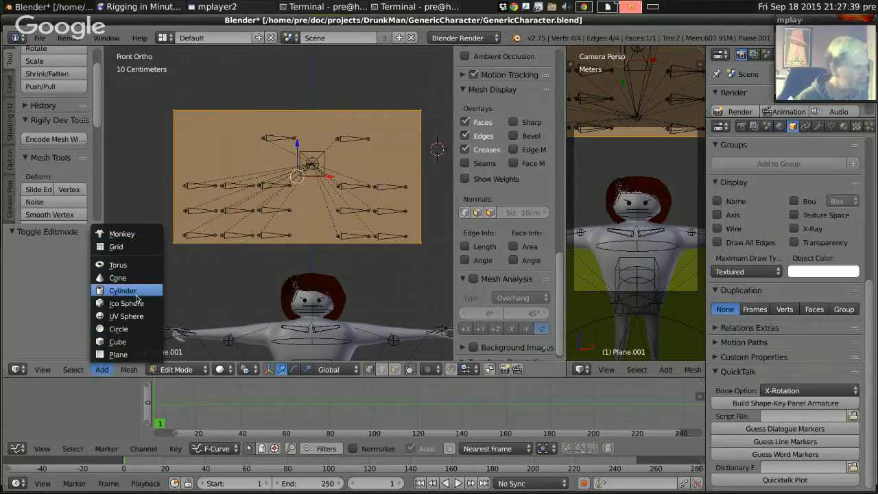
pyautogui.moveTo(129, 369)
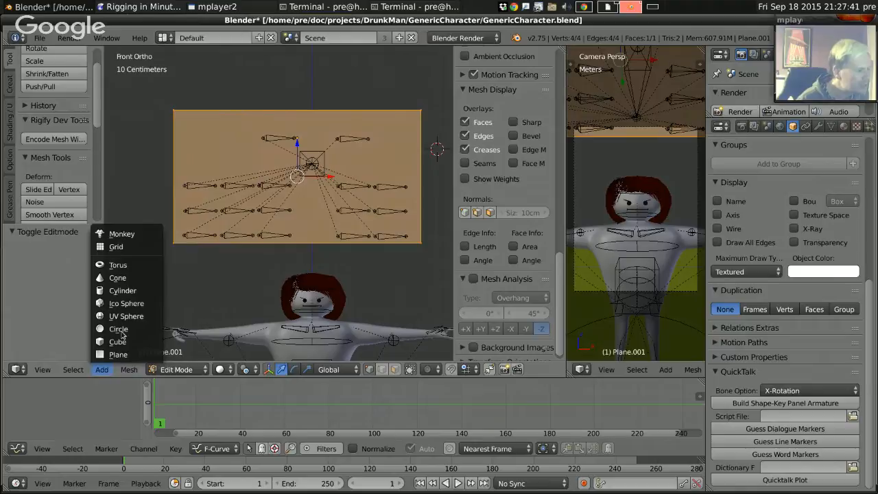
pyautogui.press('Tab')
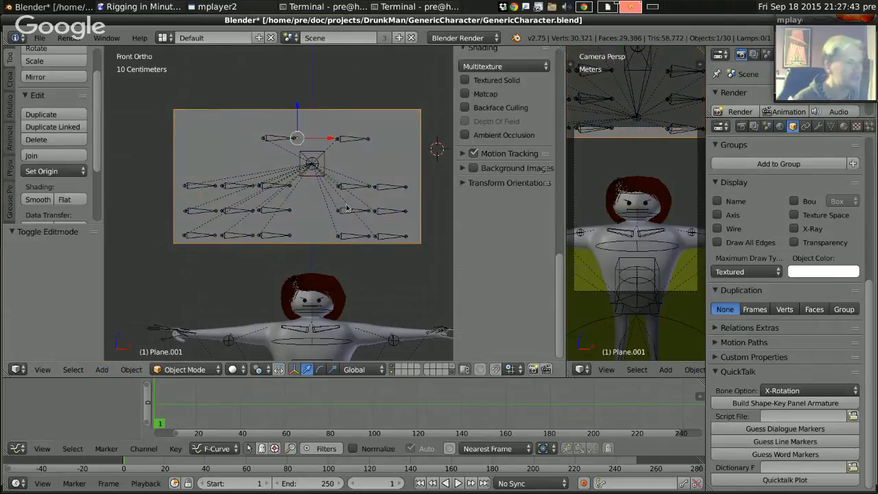
# Add a text object at the 3D cursor and rotate it 90° so it stands upright facing the front view.
pyautogui.click(101, 369)
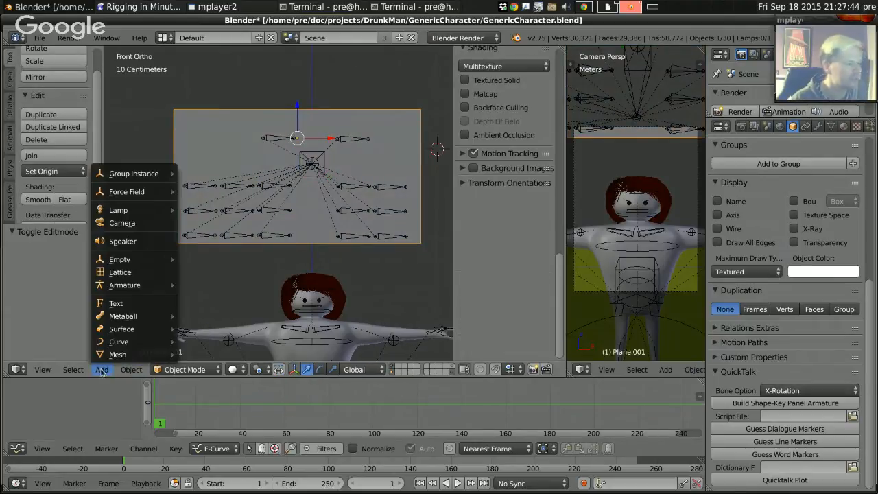
pyautogui.click(147, 304)
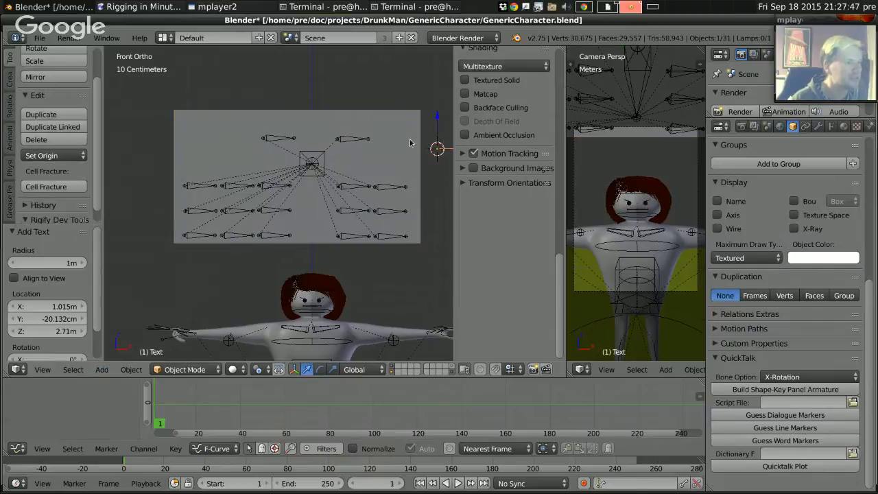
pyautogui.scroll(-4, 378, 137)
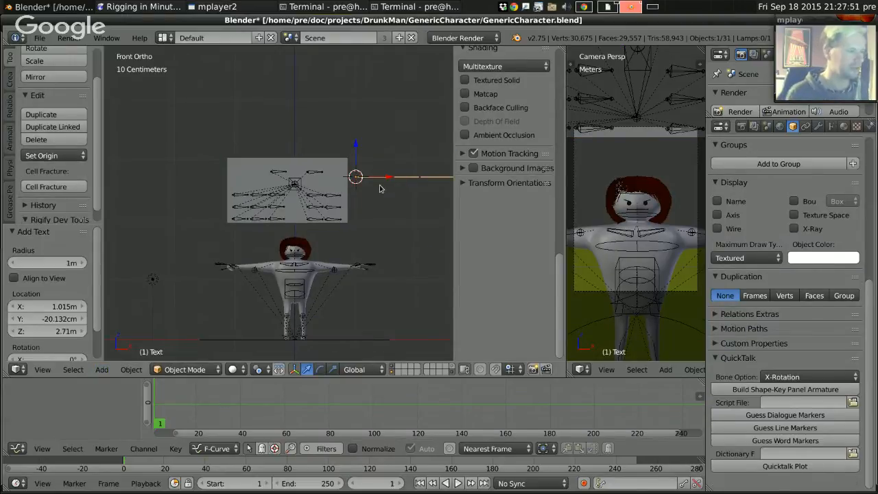
pyautogui.press('r')
pyautogui.press('r')
pyautogui.write('90')
pyautogui.press('Return')
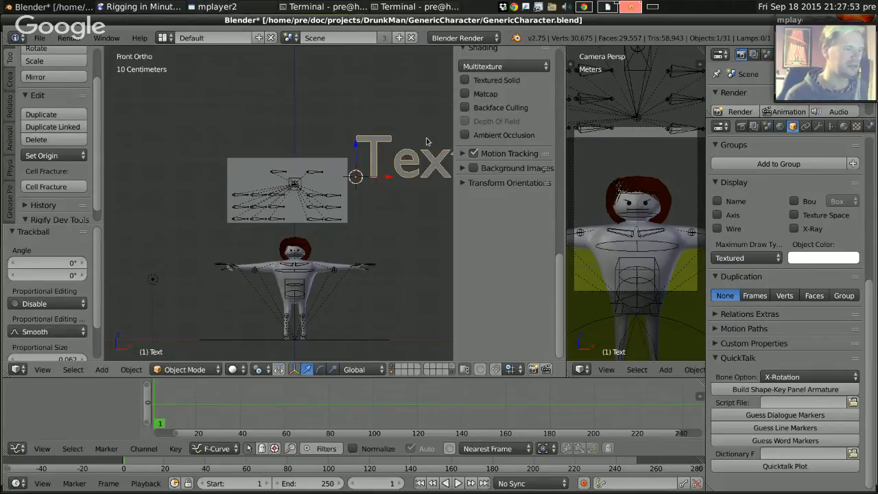
pyautogui.press('Tab')
pyautogui.press('Tab')
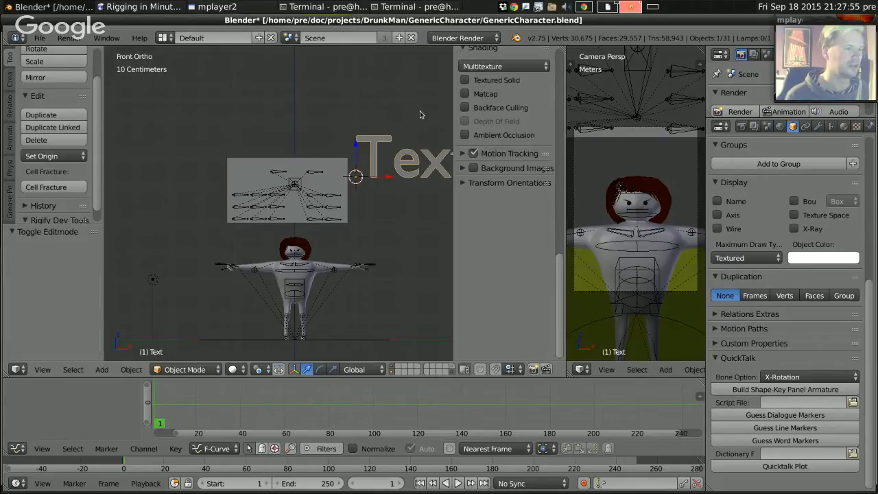
# Move the text about -2.18 m along X and place its origin at the backing plane's upper corner on the negative X side.
pyautogui.press('g')
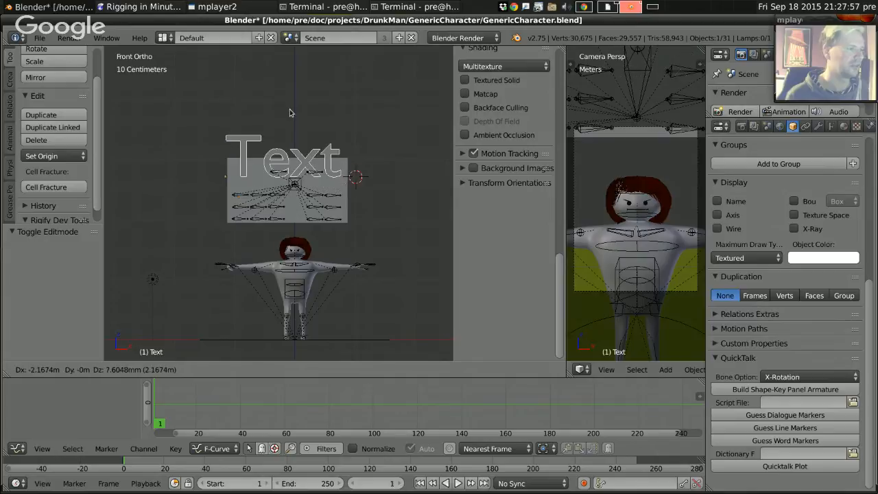
pyautogui.click(355, 148)
pyautogui.press('s')
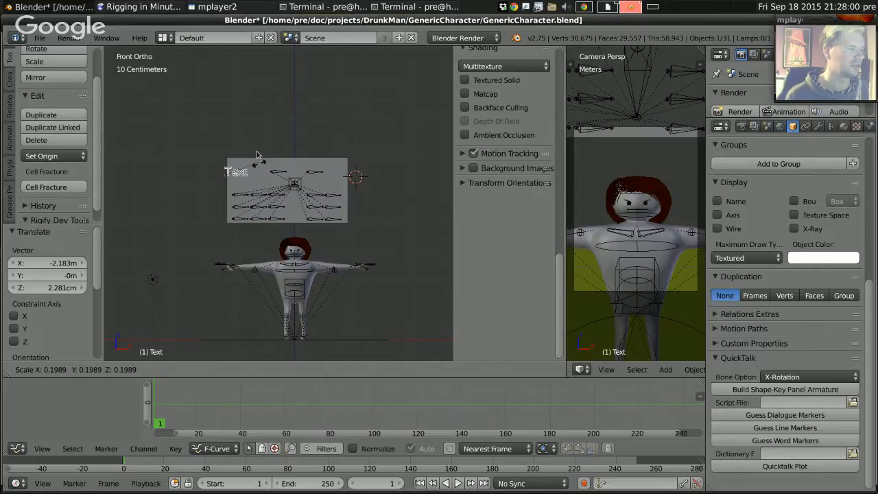
pyautogui.rightClick(259, 159)
pyautogui.press('g')
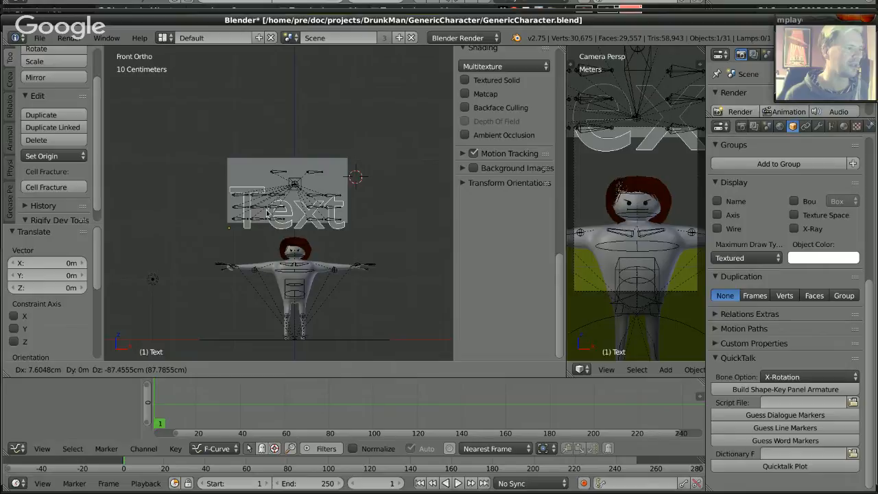
# Replace the text object's content with the single line "Generic Character".
pyautogui.write('Gemer')
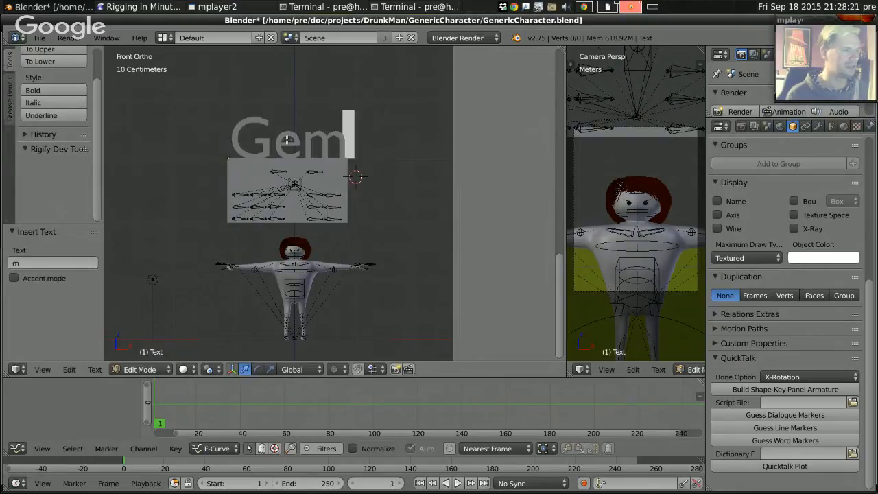
pyautogui.press('BackSpace')
pyautogui.press('BackSpace')
pyautogui.press('BackSpace')
pyautogui.write('neric')
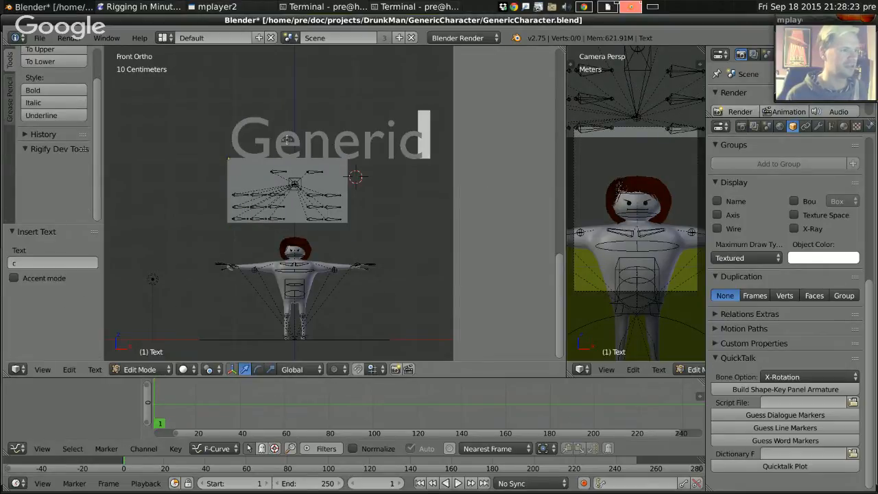
pyautogui.write(' Cha')
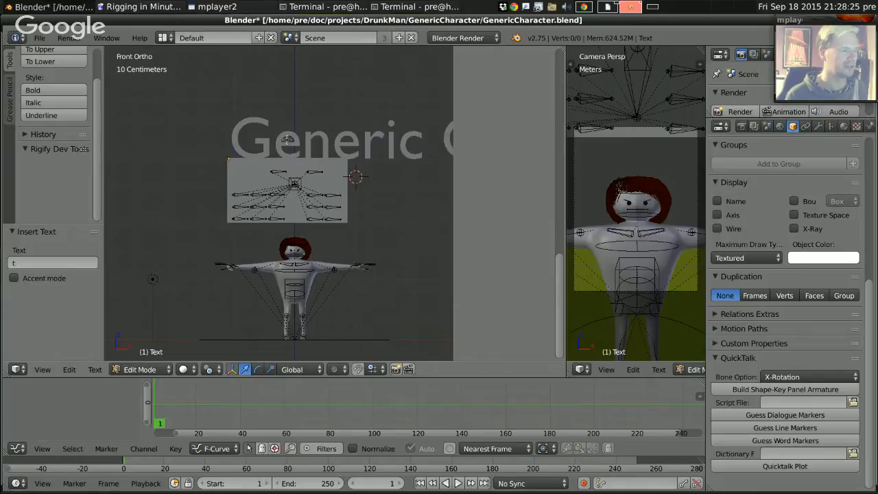
pyautogui.press('Return')
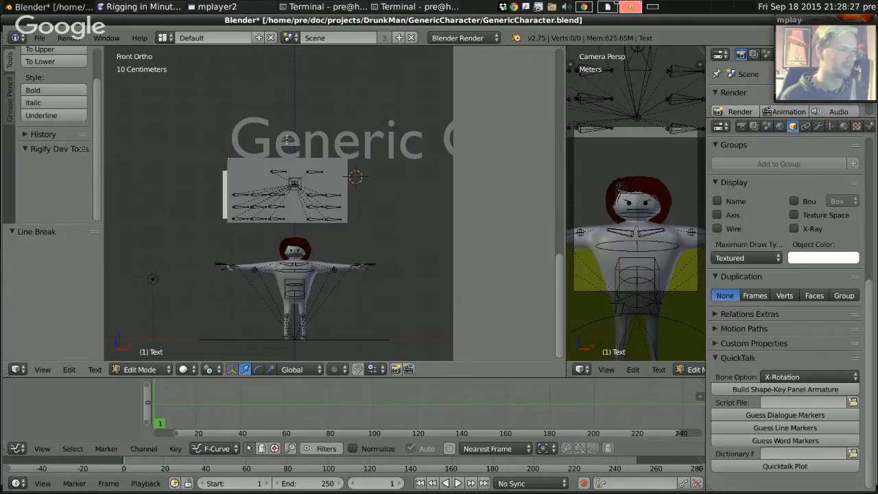
pyautogui.press('BackSpace')
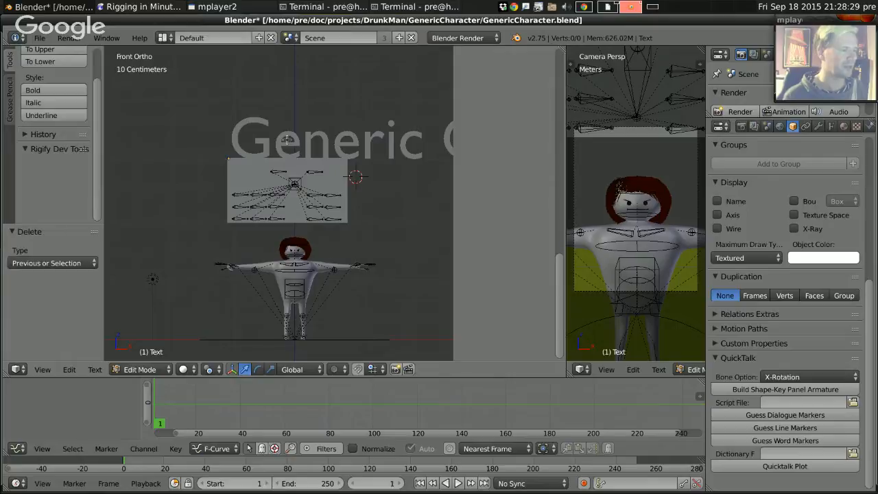
# Return to Object Mode and scale the "Generic Character" text uniformly to about 0.165.
pyautogui.press('Tab')
pyautogui.press('s')
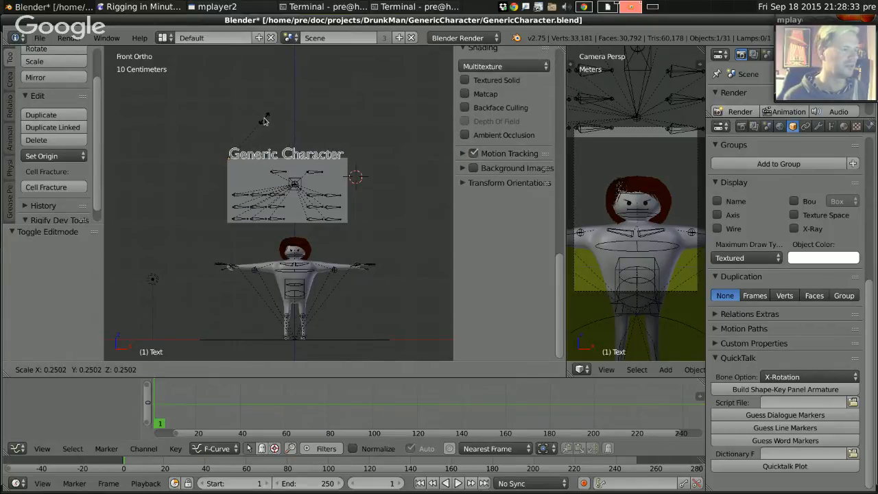
pyautogui.click(245, 129)
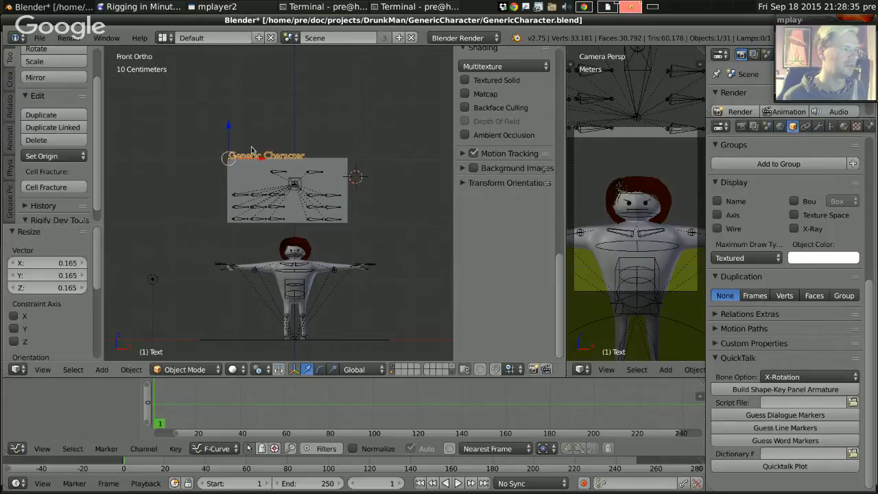
# Indent the "Generic Character" title with leading spaces so it sits centred above the face control panel.
pyautogui.press('Tab')
pyautogui.press('Home')
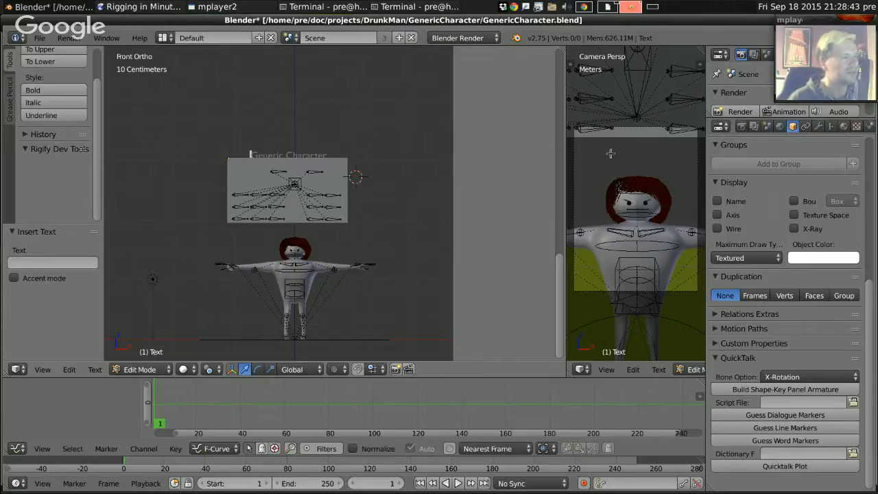
# Add a new material to the text object and name it Text.
pyautogui.click(843, 126)
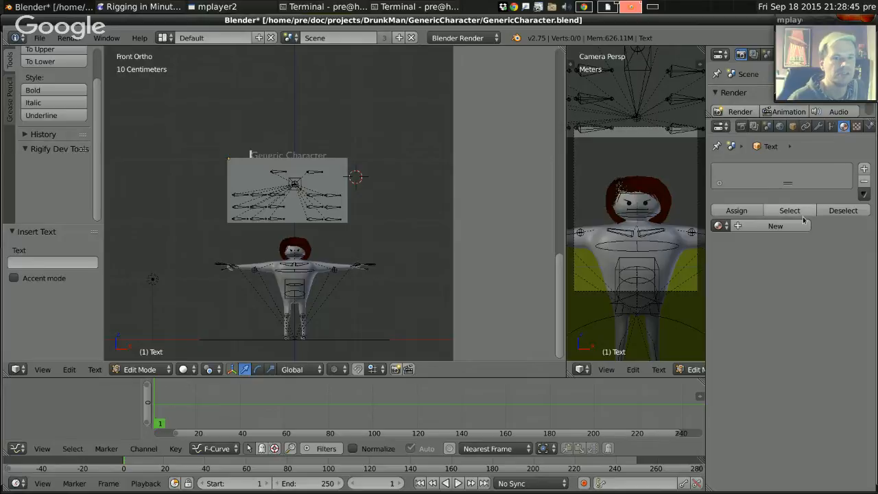
pyautogui.press('Tab')
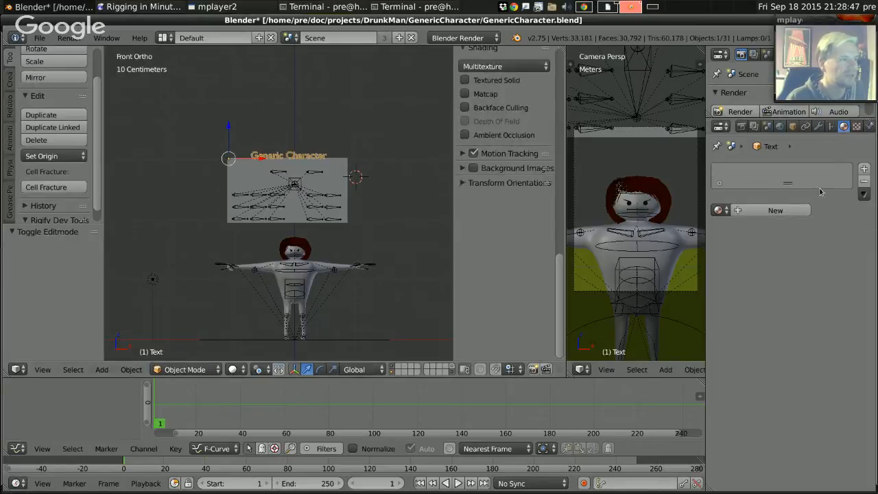
pyautogui.click(775, 226)
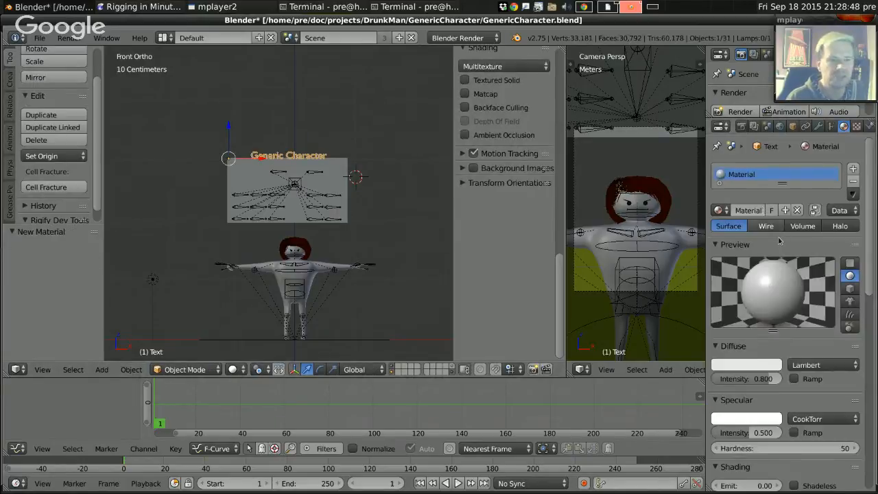
pyautogui.click(754, 209)
pyautogui.write('Text')
pyautogui.press('Return')
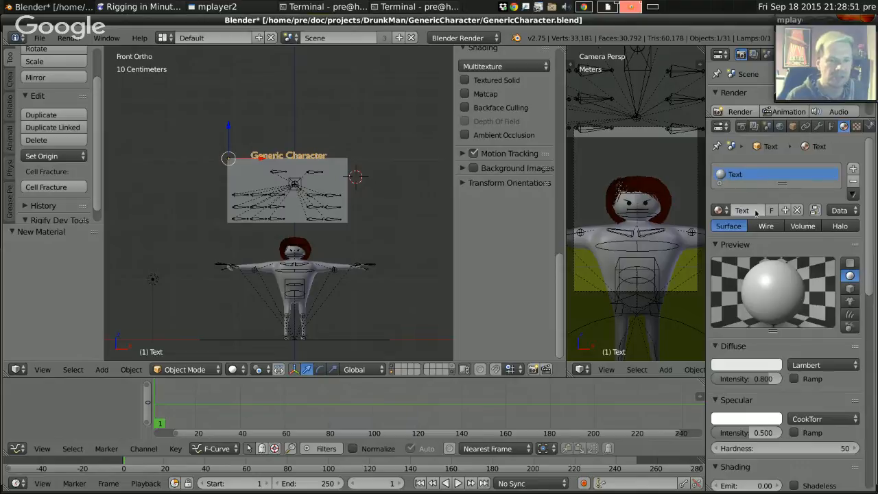
# Set the Text material's emit value to 2.
pyautogui.scroll(-3, 751, 411)
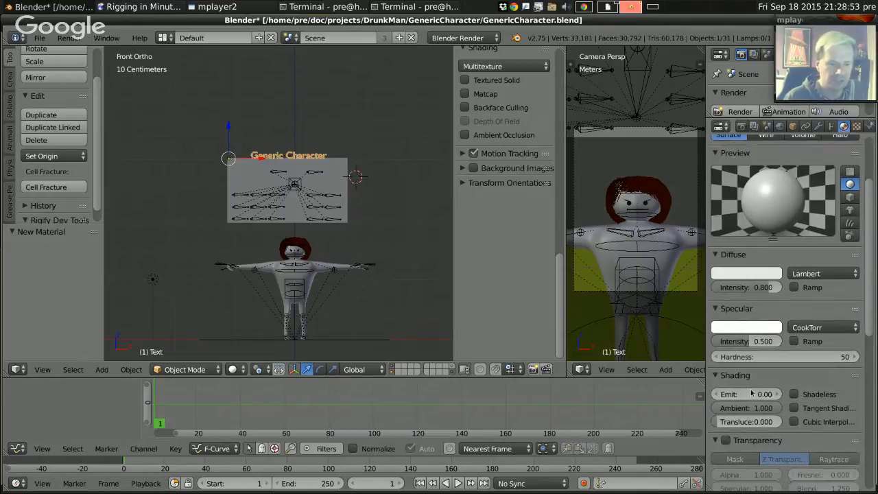
pyautogui.click(751, 394)
pyautogui.write('2')
pyautogui.press('Return')
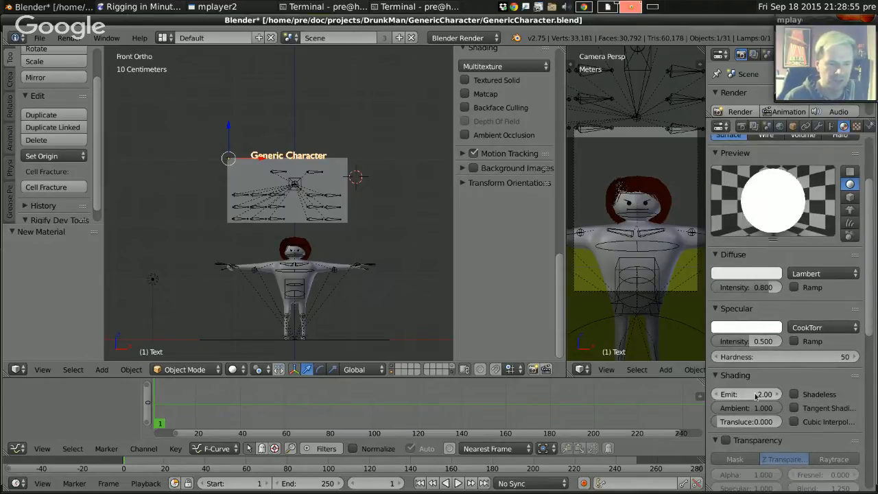
# Change the Text material's diffuse colour to red.
pyautogui.scroll(-9, 756, 391)
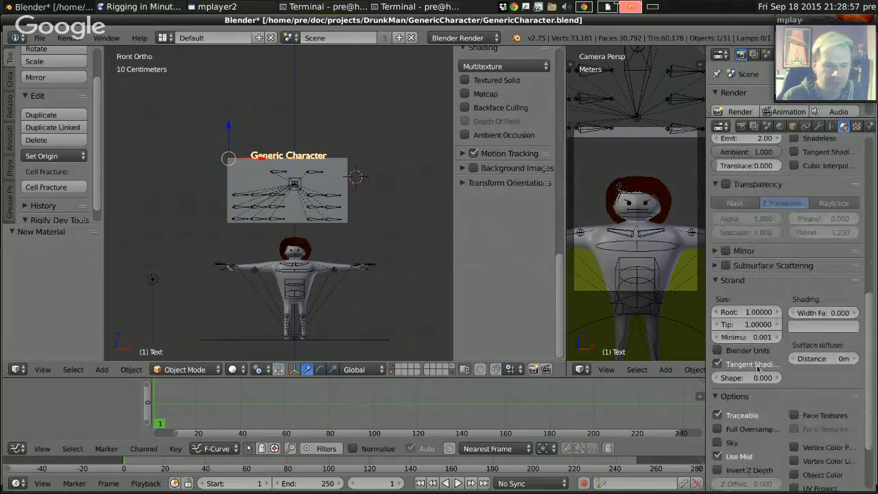
pyautogui.scroll(-1, 761, 370)
pyautogui.scroll(3, 786, 372)
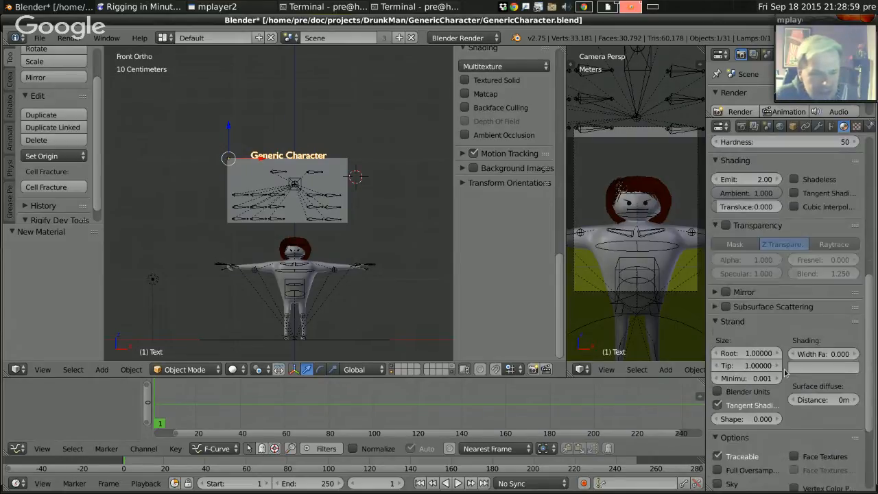
pyautogui.scroll(11, 786, 373)
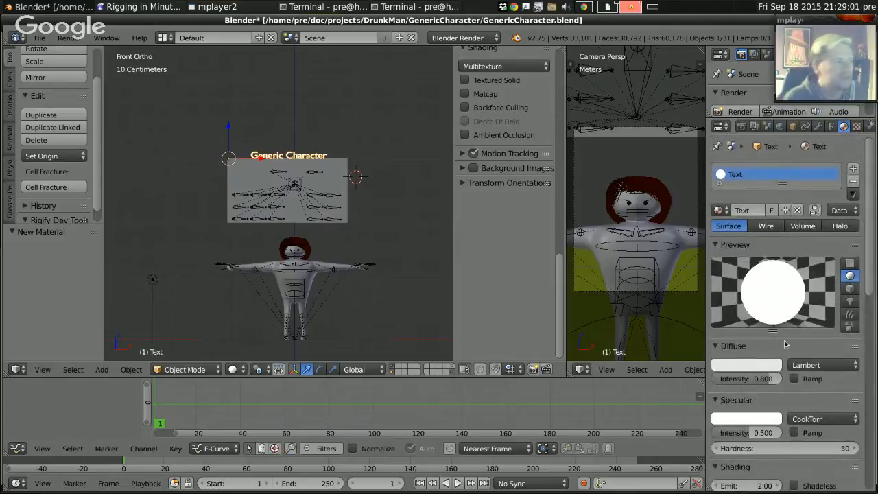
pyautogui.click(759, 365)
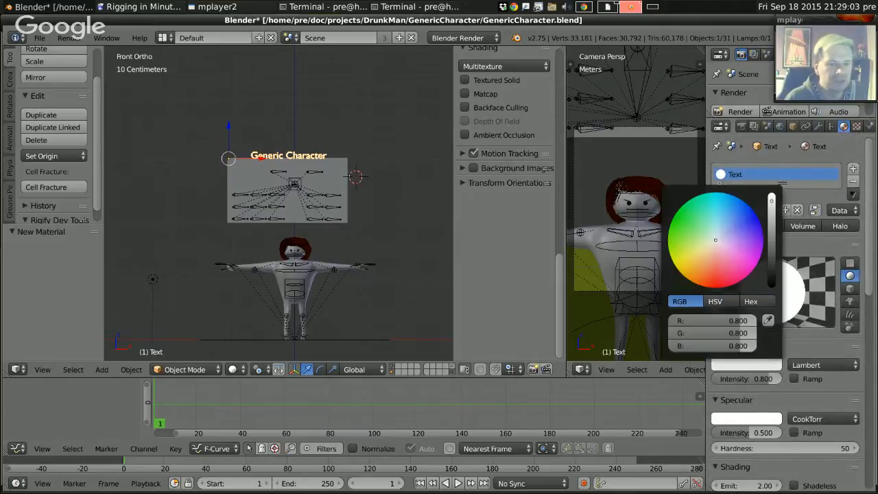
pyautogui.click(721, 284)
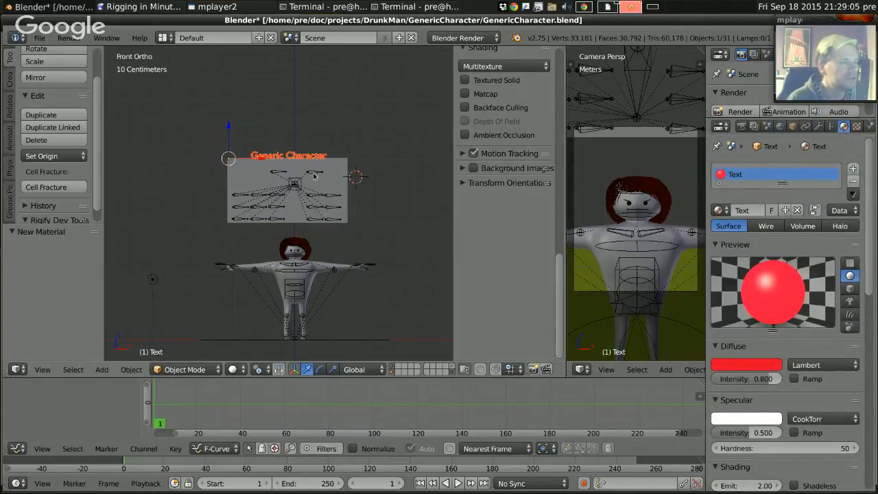
# Add a line break after the "Generic Character" title and test the new line's placement with trial characters.
pyautogui.press('Tab')
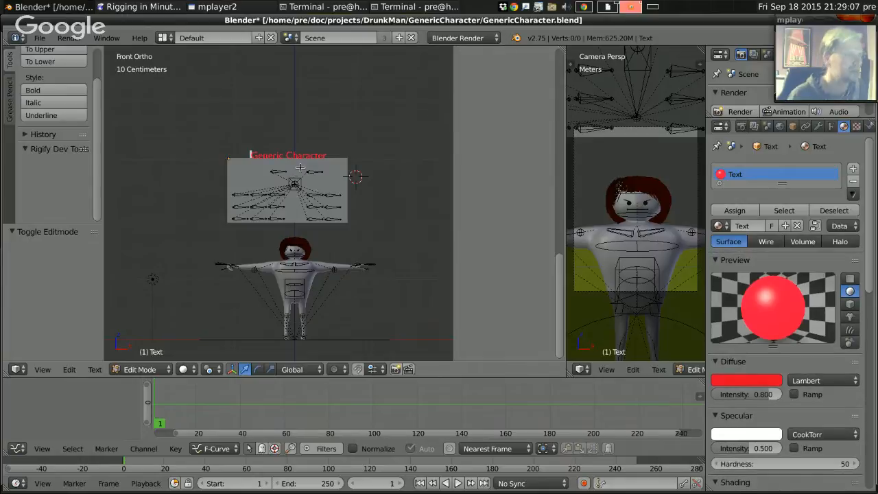
pyautogui.press('End')
pyautogui.press('Return')
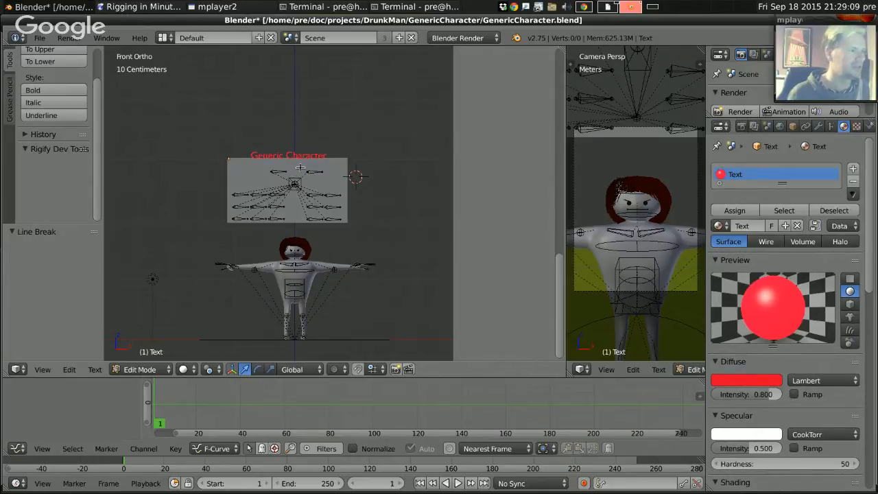
pyautogui.write('asd')
pyautogui.press('BackSpace')
pyautogui.press('BackSpace')
pyautogui.press('BackSpace')
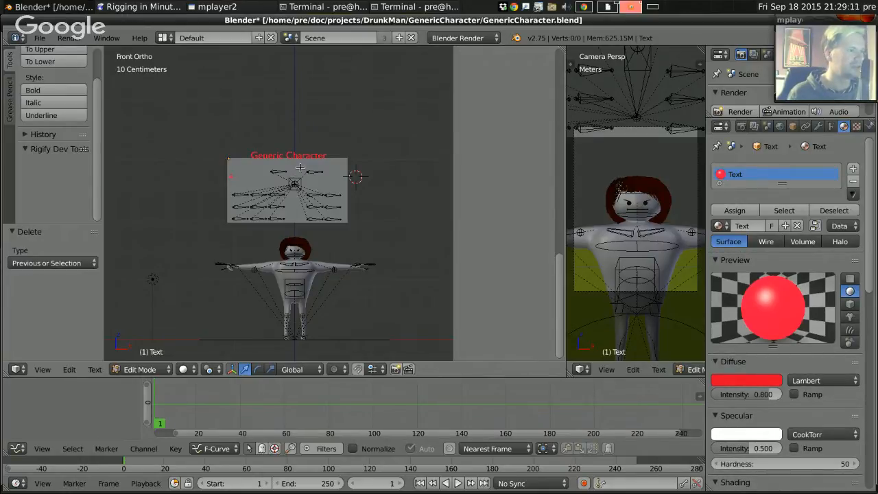
pyautogui.press('Up')
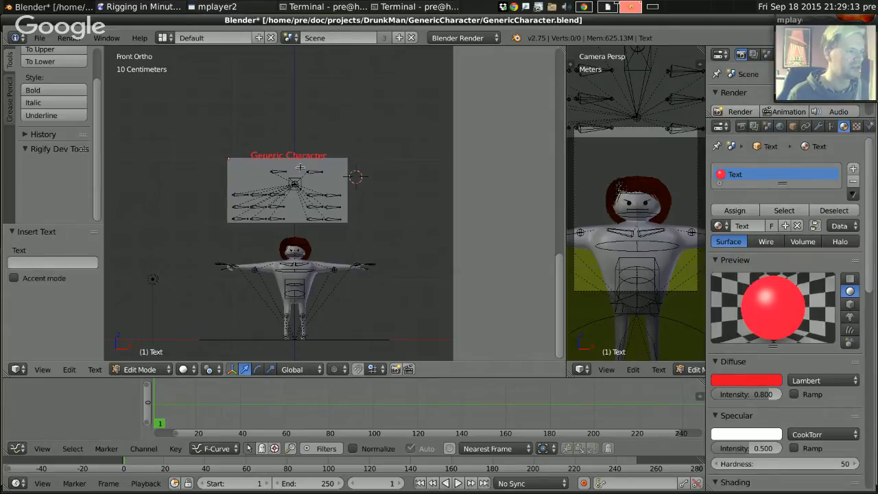
pyautogui.press('BackSpace')
pyautogui.press('BackSpace')
pyautogui.press('BackSpace')
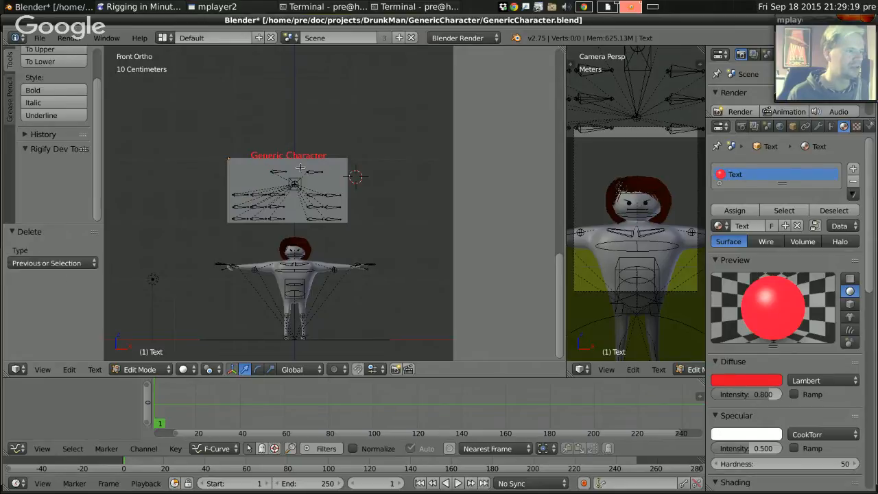
# Label the two topmost panel bones with ":(" and ":)" on the line below the title.
pyautogui.write('g')
pyautogui.press('BackSpace')
pyautogui.write('g')
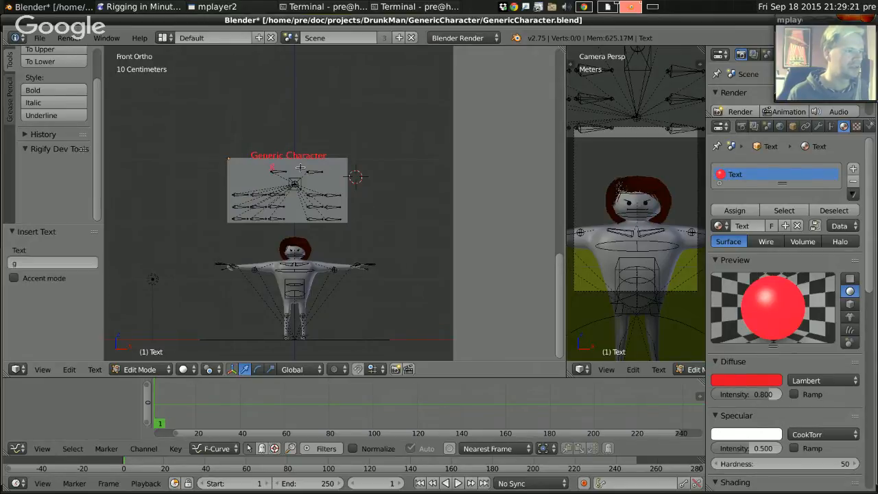
pyautogui.press('BackSpace')
pyautogui.press('BackSpace')
pyautogui.write('(2')
pyautogui.press('BackSpace')
# Add the label "Words" on a lower line and indent it over the panel's left group of bones.
pyautogui.press('Return')
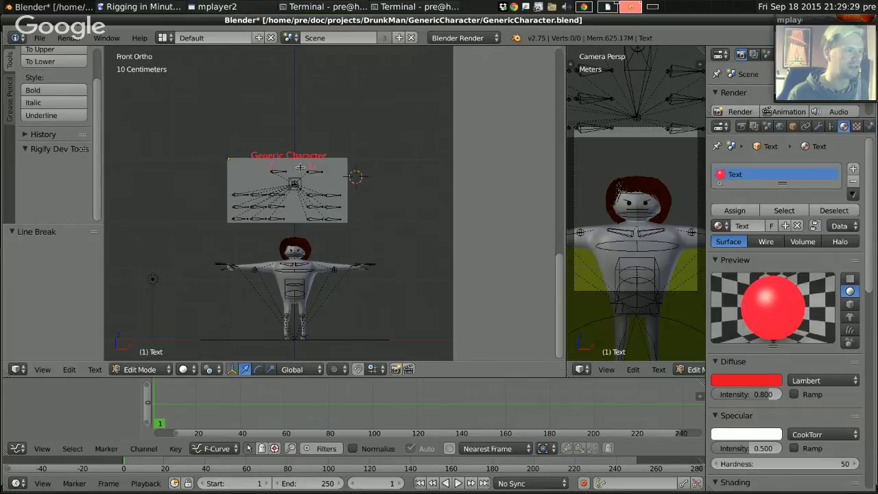
pyautogui.press('BackSpace')
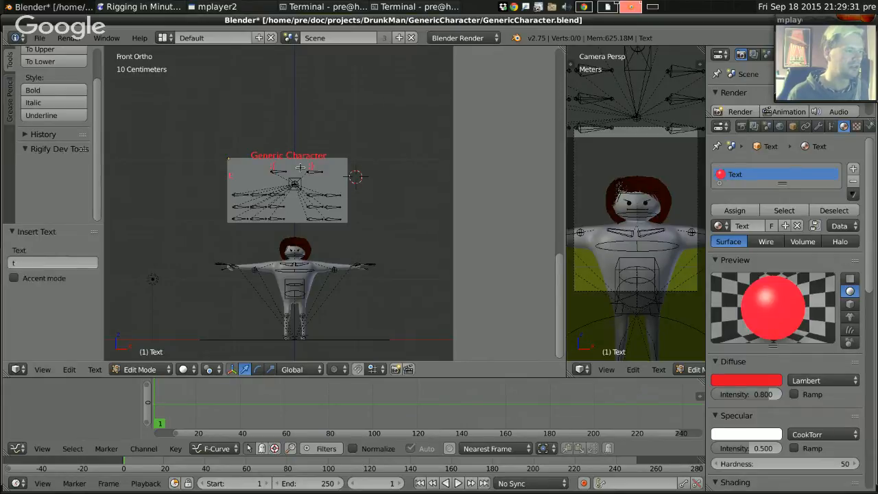
pyautogui.press('Return')
pyautogui.write('W')
pyautogui.press('BackSpace')
pyautogui.write('s')
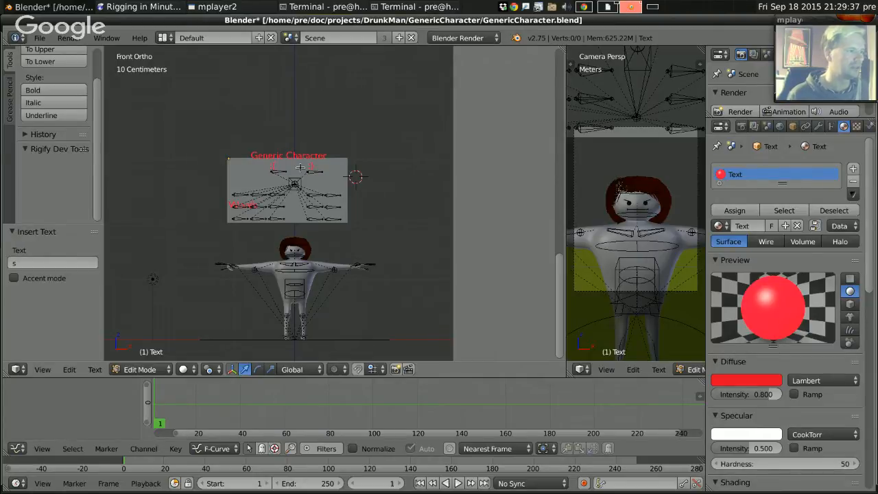
pyautogui.press('Home')
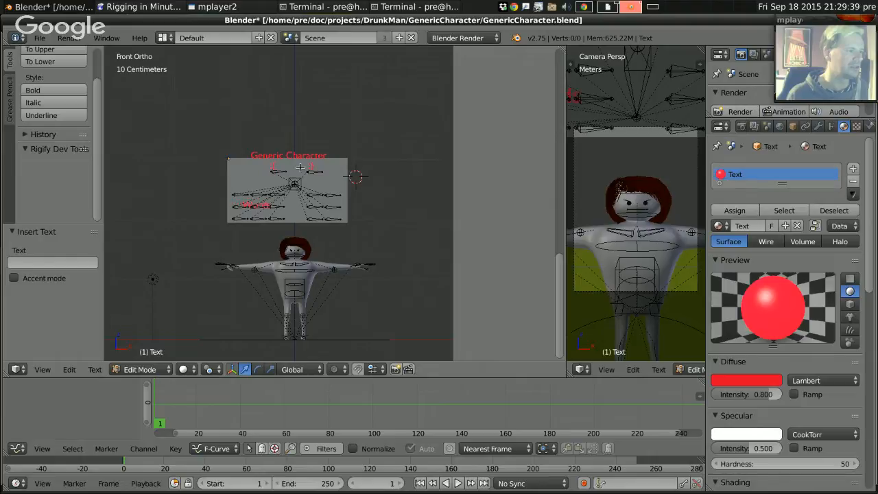
pyautogui.press('Up')
pyautogui.press('End')
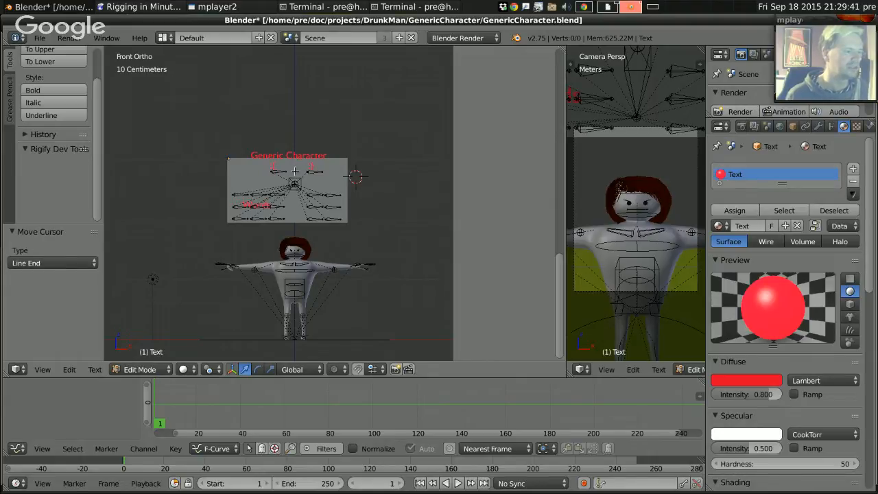
pyautogui.write('G')
pyautogui.press('BackSpace')
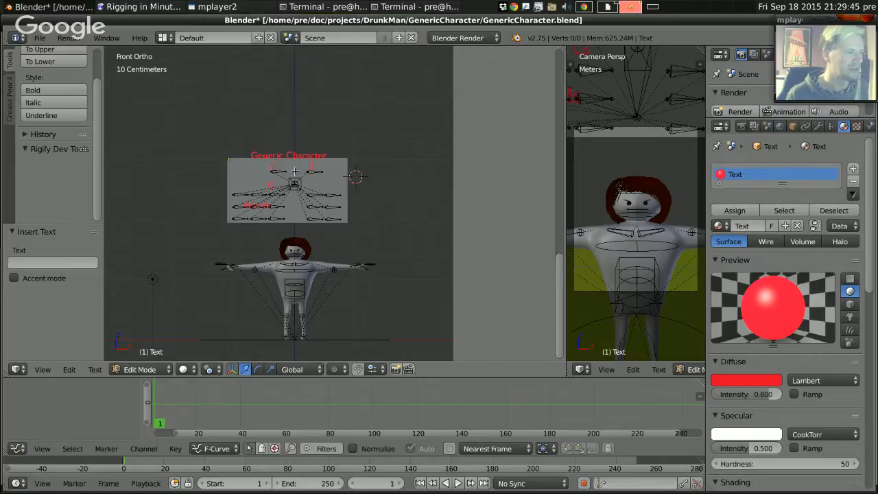
pyautogui.press('BackSpace')
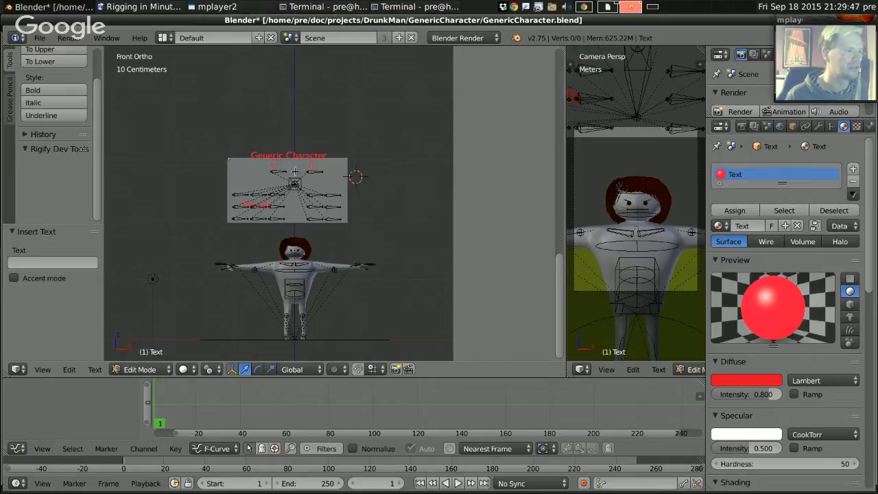
pyautogui.write('G')
pyautogui.press('BackSpace')
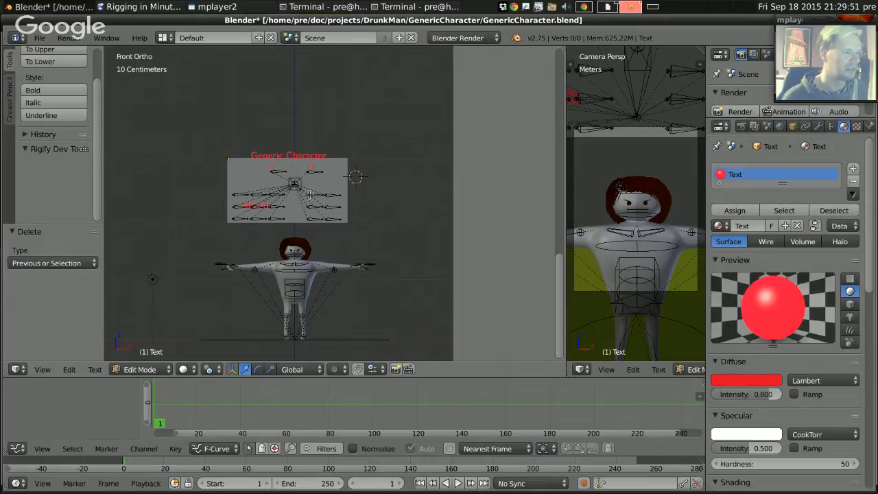
# Leave text editing and select the upper inner bone of the panel's right group in Pose Mode to identify its function.
pyautogui.press('Tab')
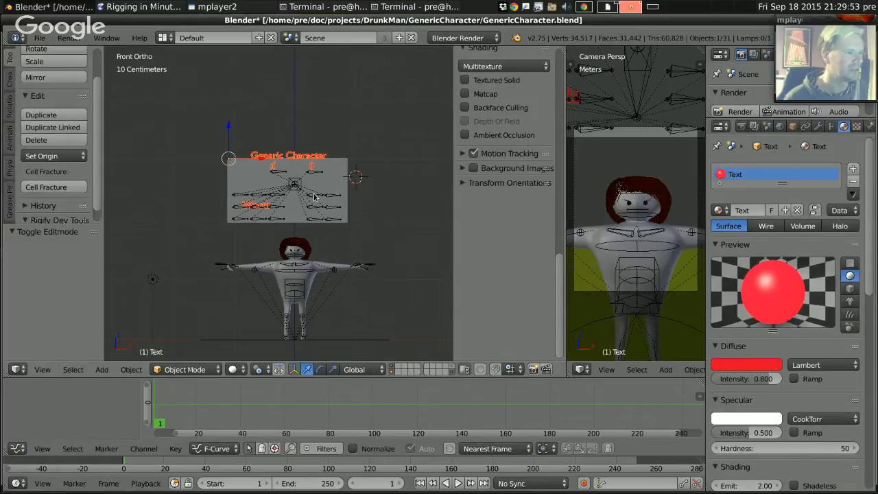
pyautogui.rightClick(315, 197)
pyautogui.hotkey('ctrl', 'Tab')
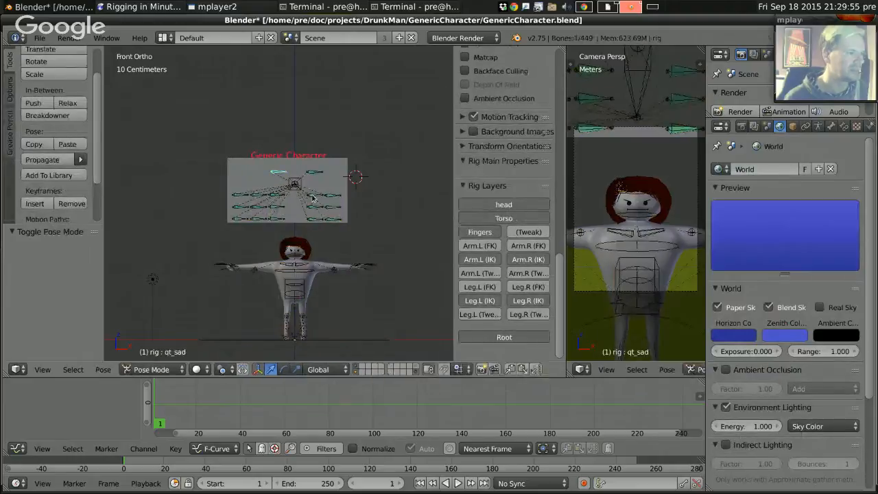
pyautogui.rightClick(312, 198)
pyautogui.scroll(1, 345, 249)
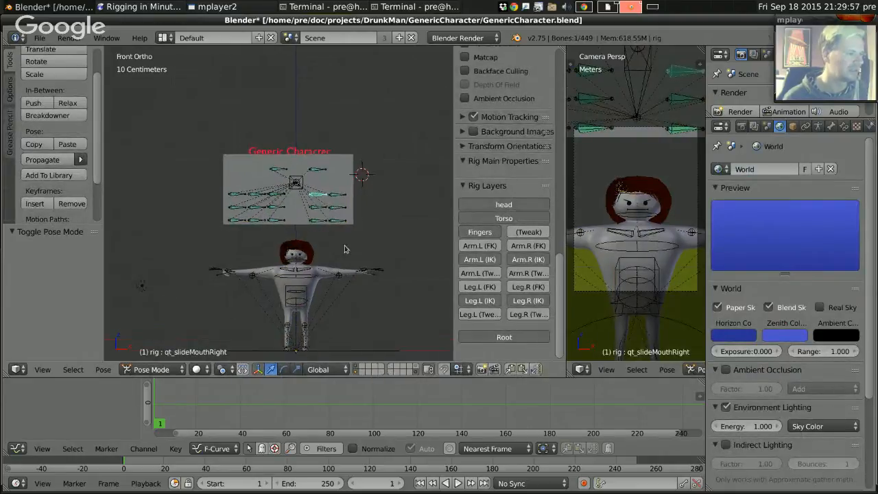
pyautogui.scroll(3, 336, 226)
pyautogui.scroll(2, 323, 193)
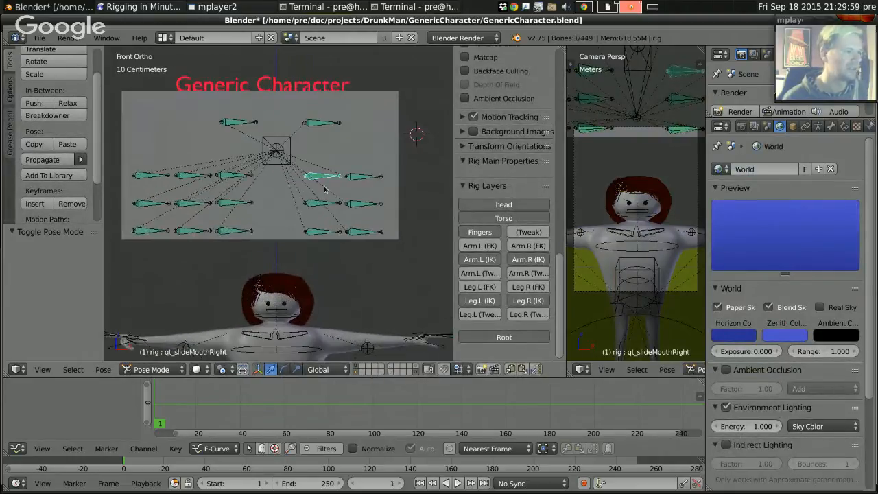
pyautogui.keyDown('shift'); pyautogui.moveTo(325, 190); pyautogui.dragTo(311, 191, button='middle'); pyautogui.keyUp('shift')
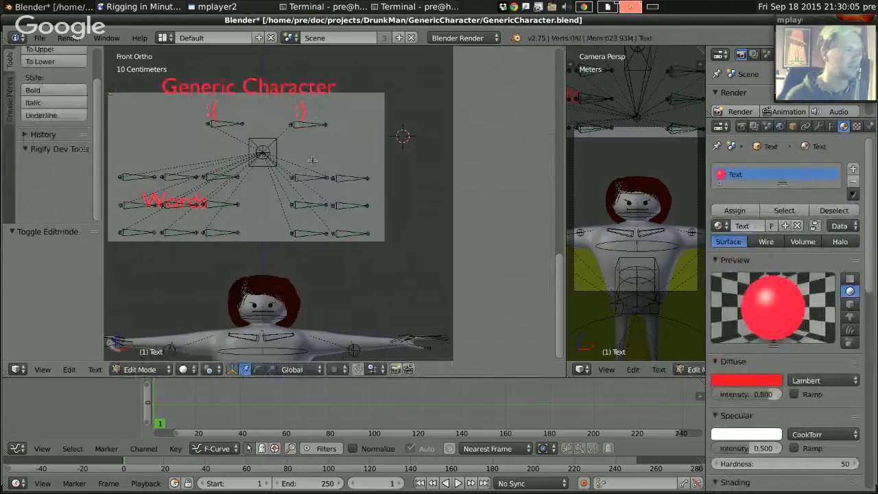
pyautogui.write('g')
pyautogui.press('BackSpace')
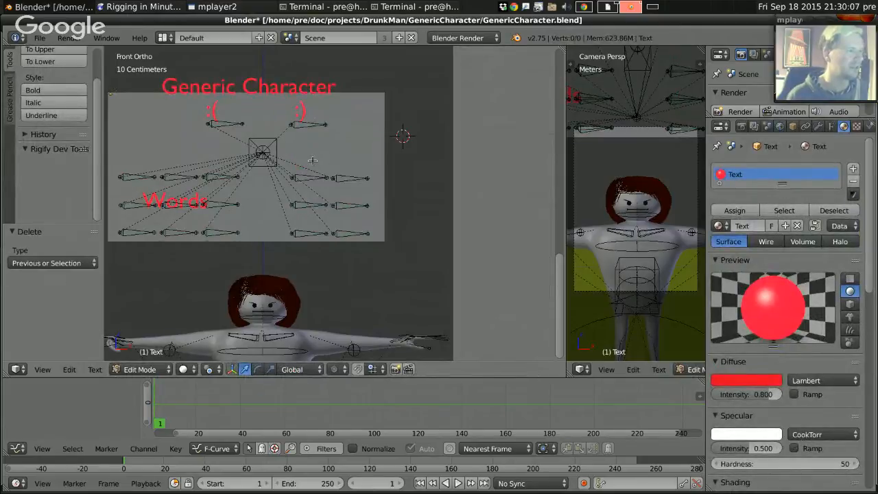
pyautogui.write('Mou')
pyautogui.press('BackSpace')
pyautogui.press('BackSpace')
pyautogui.press('BackSpace')
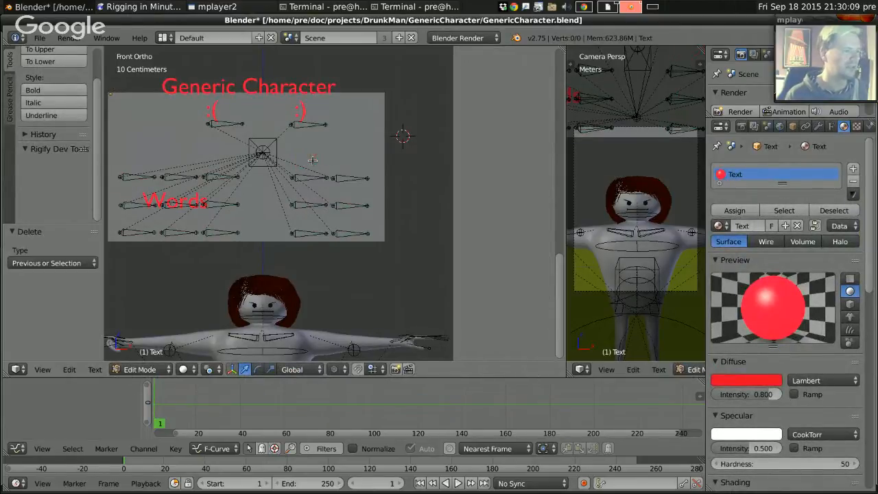
# Label the upper row of the panel's right bone group "<mouth>" on a line of its own.
pyautogui.write('SlideM')
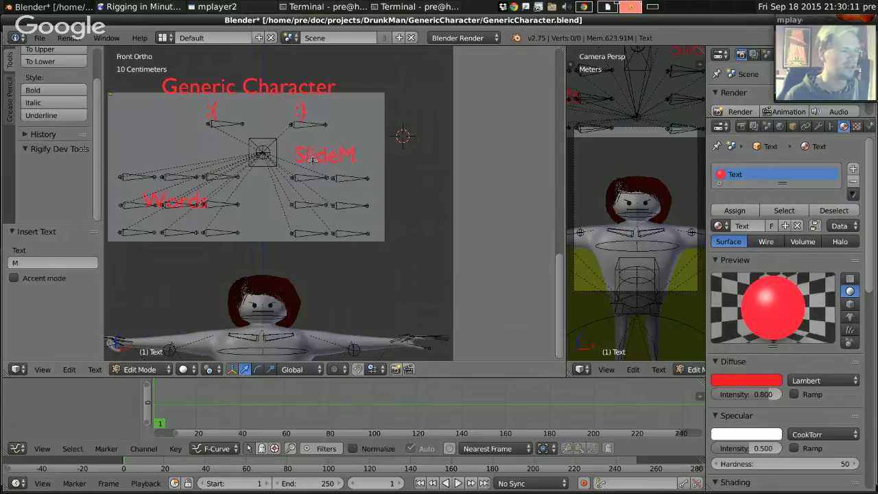
pyautogui.press('BackSpace')
pyautogui.press('BackSpace')
pyautogui.press('BackSpace')
pyautogui.press('BackSpace')
pyautogui.press('BackSpace')
pyautogui.press('BackSpace')
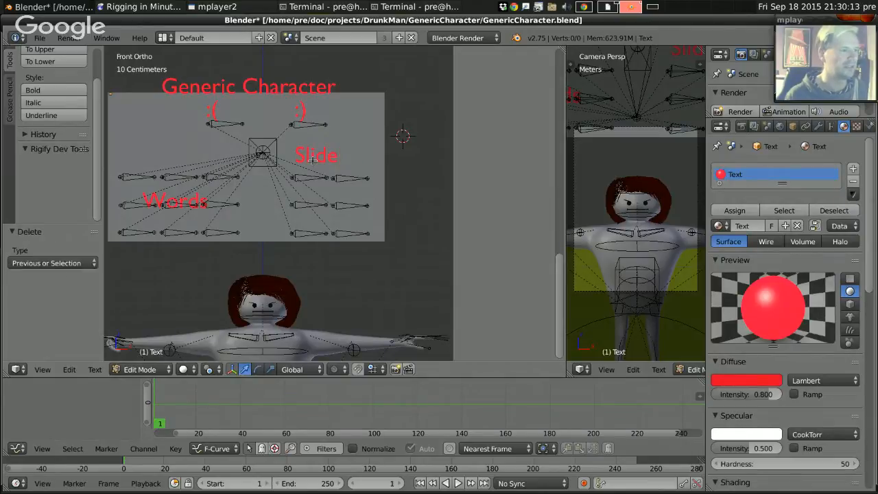
pyautogui.write('<mouth>')
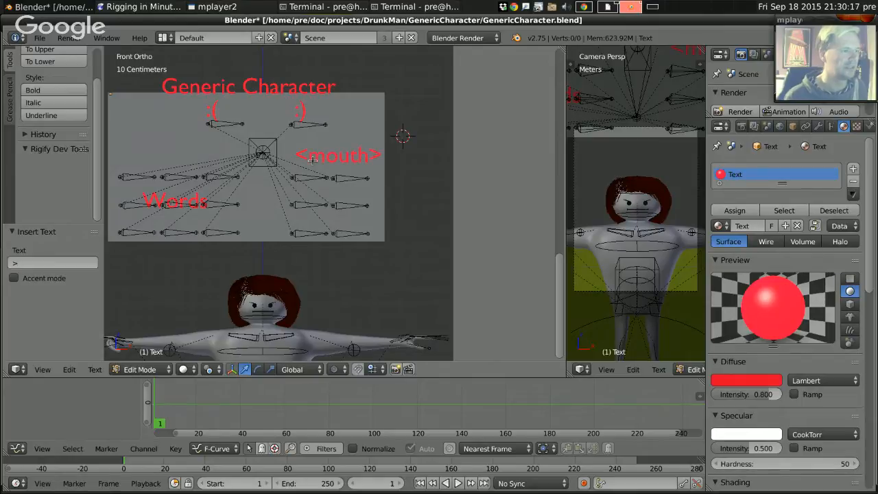
# Select the middle inner bone of the right group in Pose Mode to identify its function, and return to editing the text object.
pyautogui.press('Down')
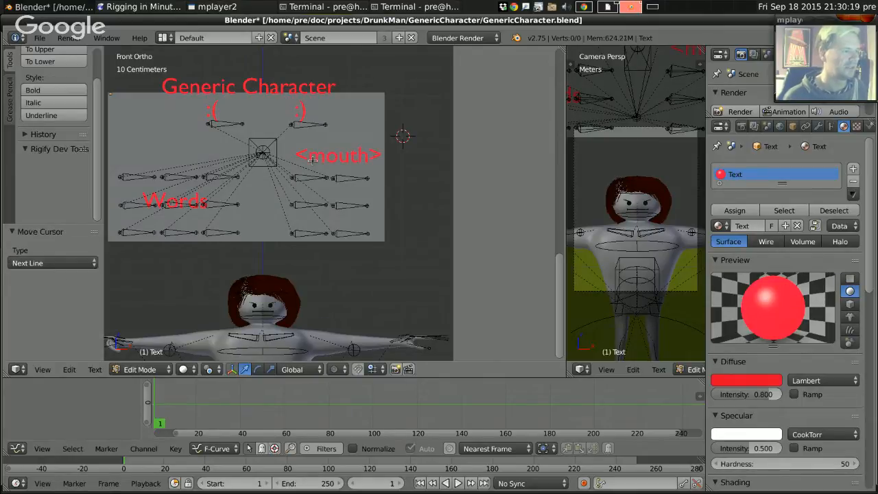
pyautogui.press('Tab')
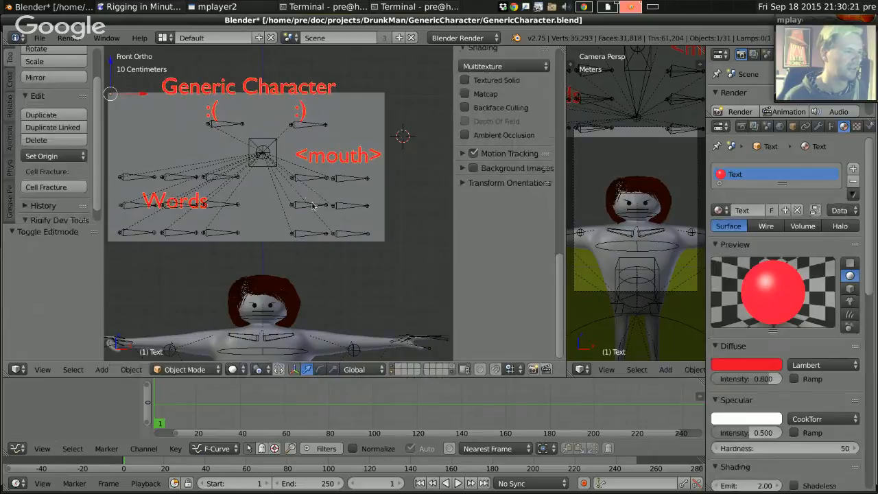
pyautogui.rightClick(312, 205)
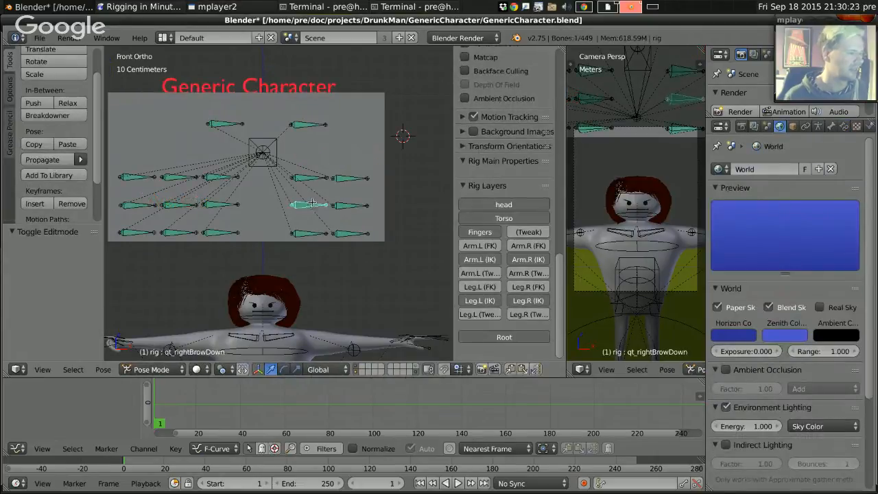
pyautogui.press('Tab')
pyautogui.hotkey('ctrl', 'Tab')
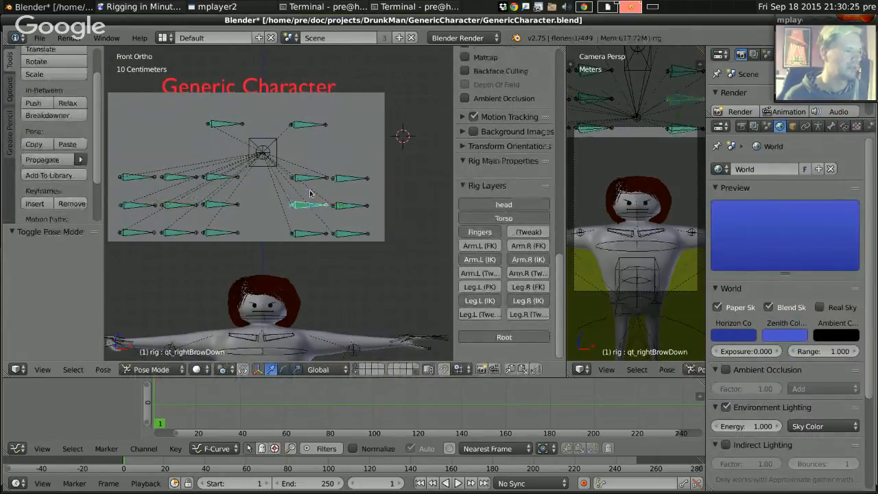
pyautogui.rightClick(310, 86)
pyautogui.press('Tab')
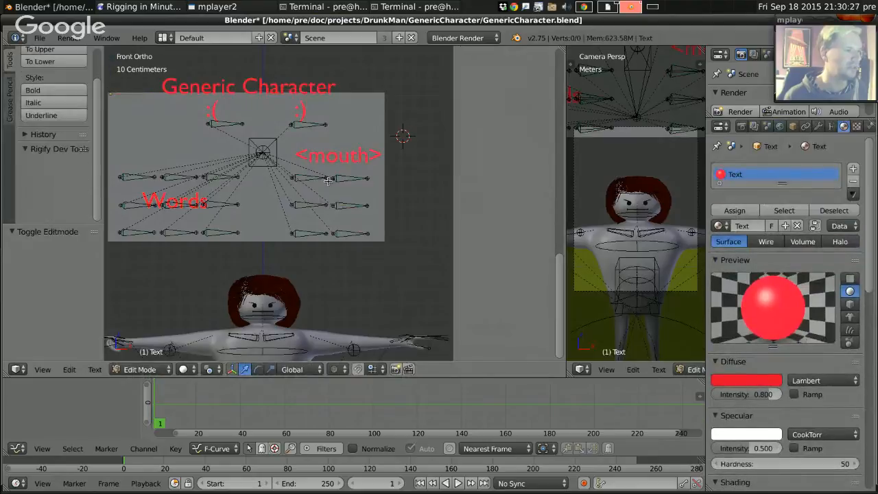
# Add the label "<Brow>" on its own line below "<mouth>" and indent it over the right bone group.
pyautogui.write('B')
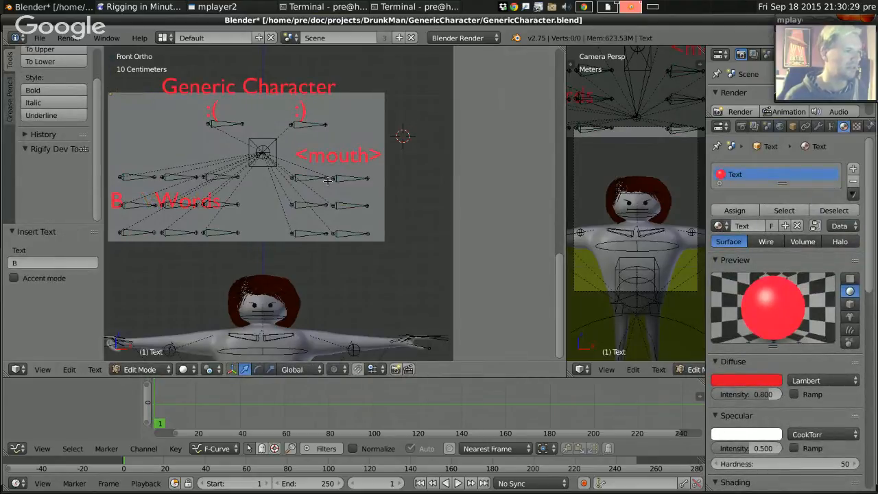
pyautogui.press('Return')
pyautogui.write('r')
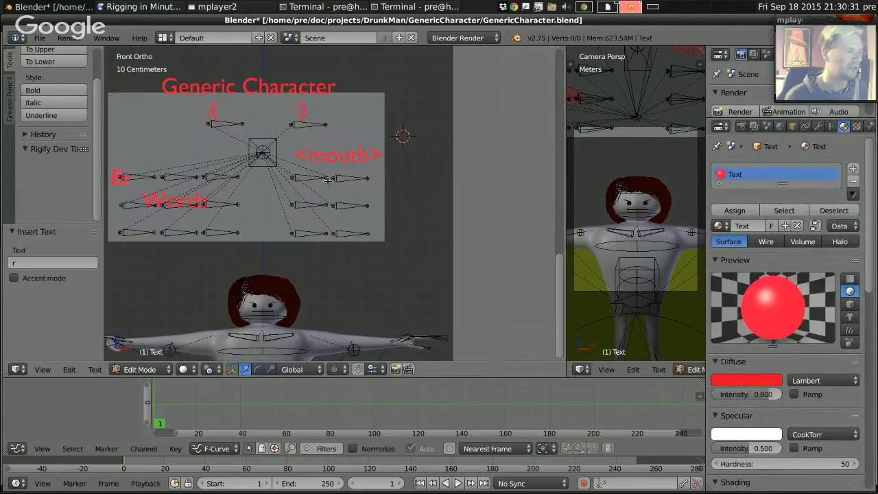
pyautogui.write('ow')
pyautogui.press('Tab')
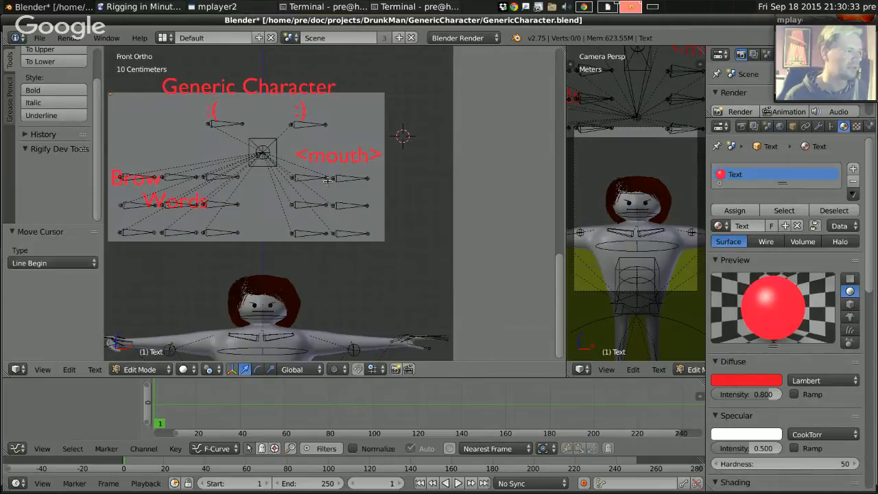
pyautogui.press('Tab')
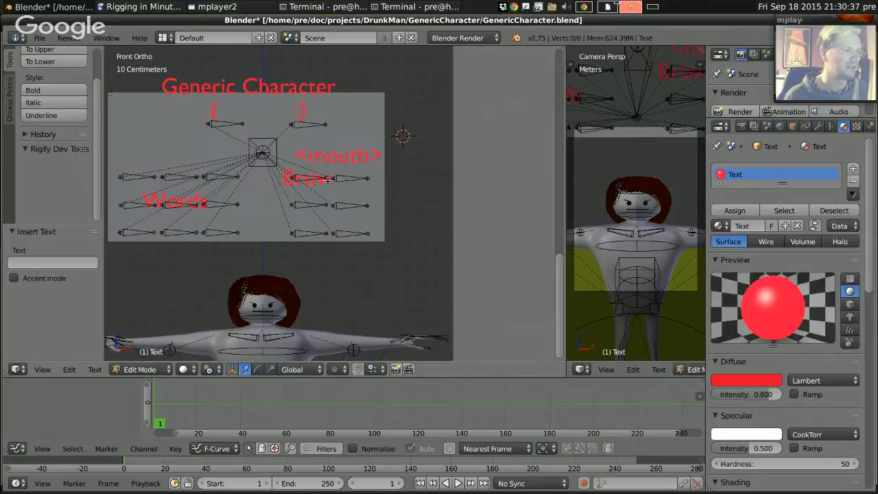
pyautogui.write('<')
pyautogui.press('End')
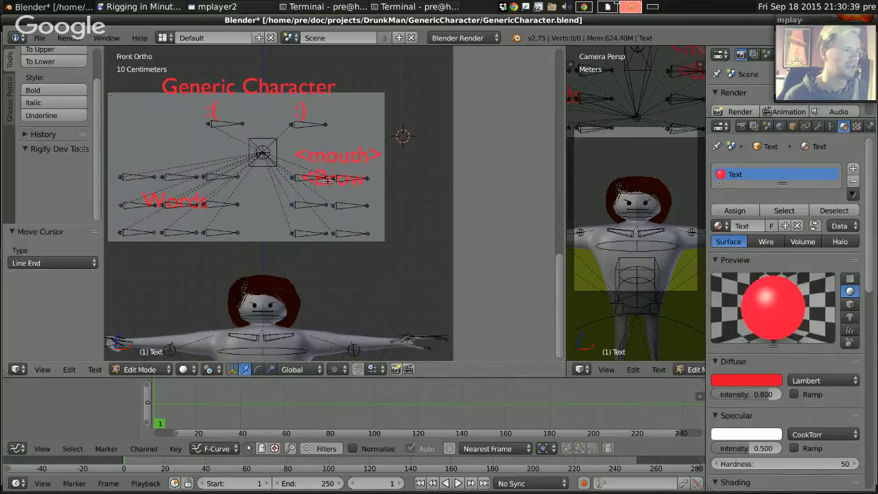
pyautogui.write('>')
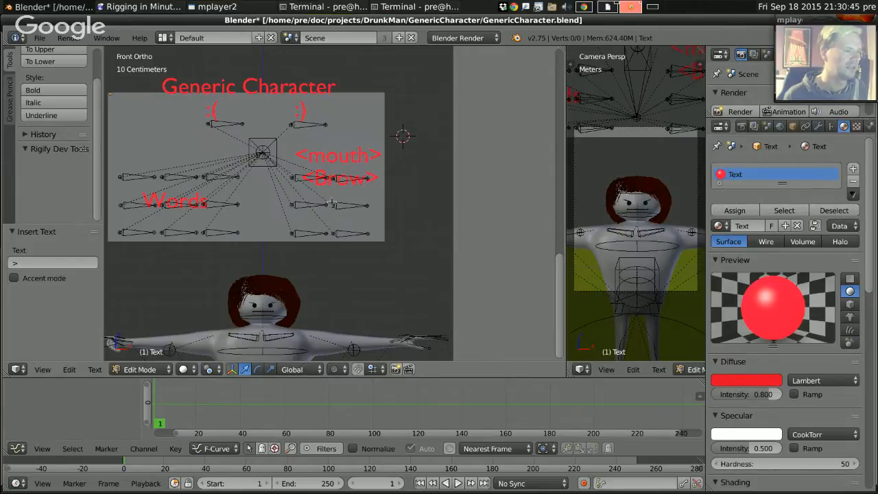
# Select the inner bones of the right group's three rows in Pose Mode to identify their functions, and reopen the text object for editing.
pyautogui.press('Down')
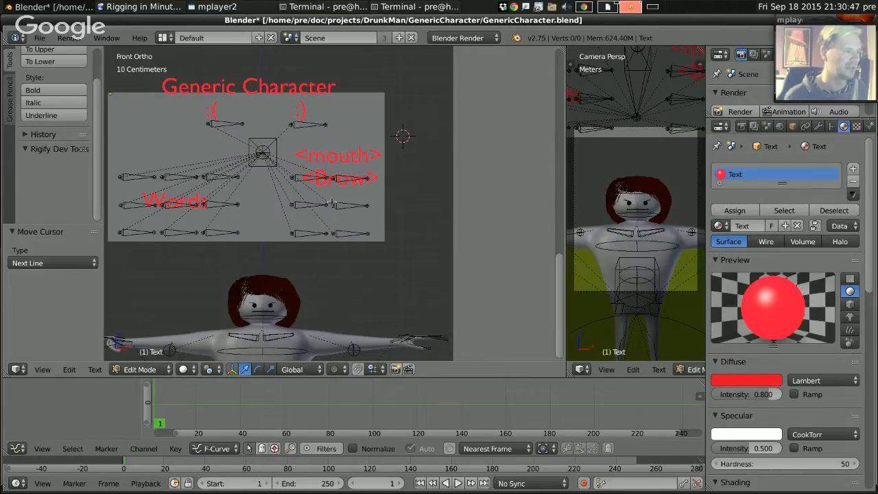
pyautogui.press('Tab')
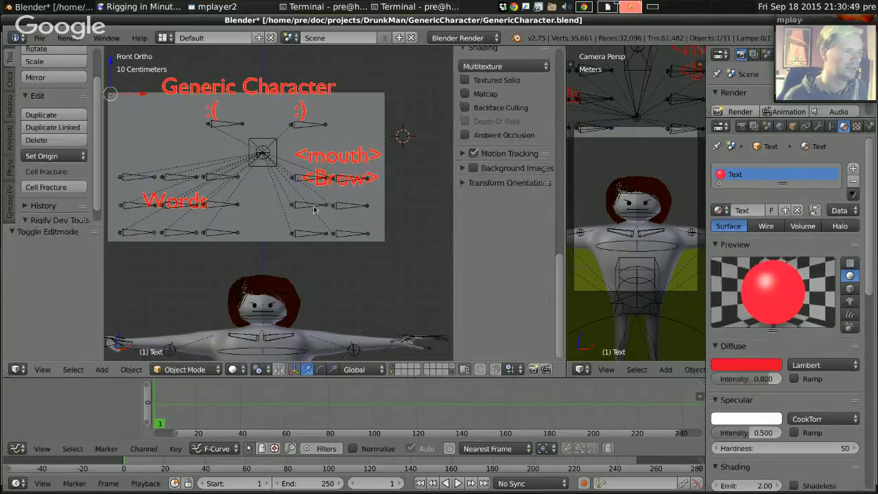
pyautogui.rightClick(315, 208)
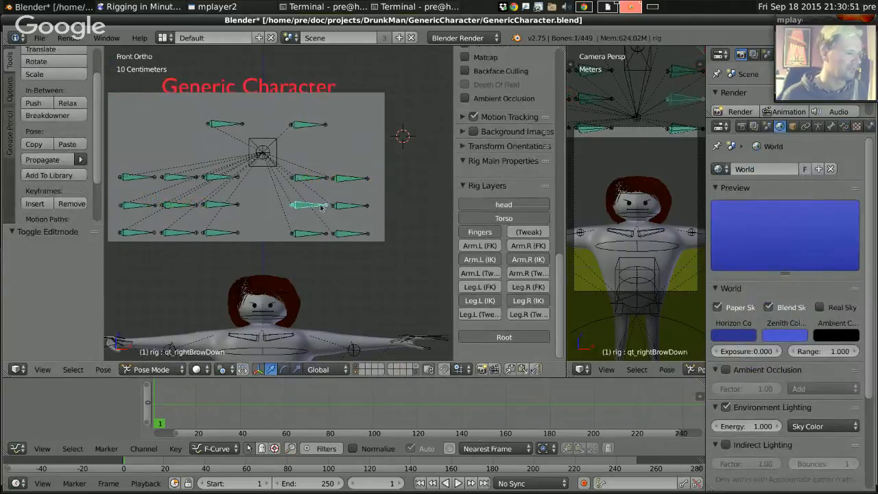
pyautogui.rightClick(312, 180)
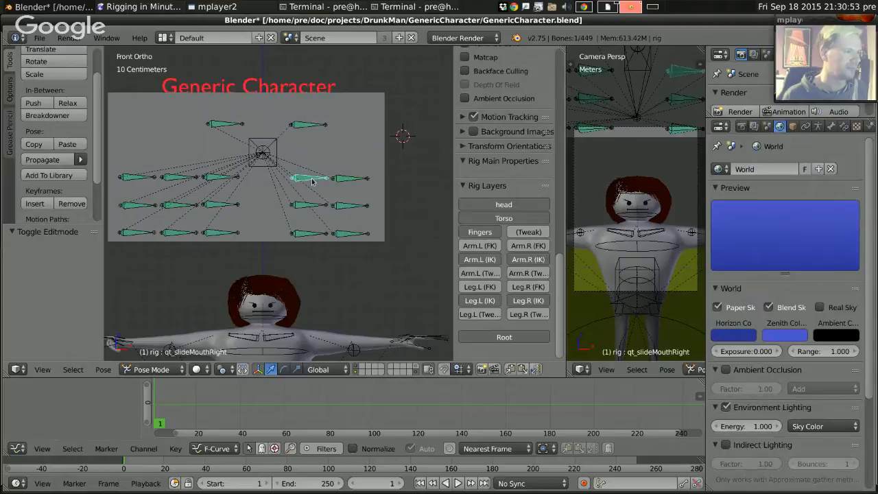
pyautogui.rightClick(305, 234)
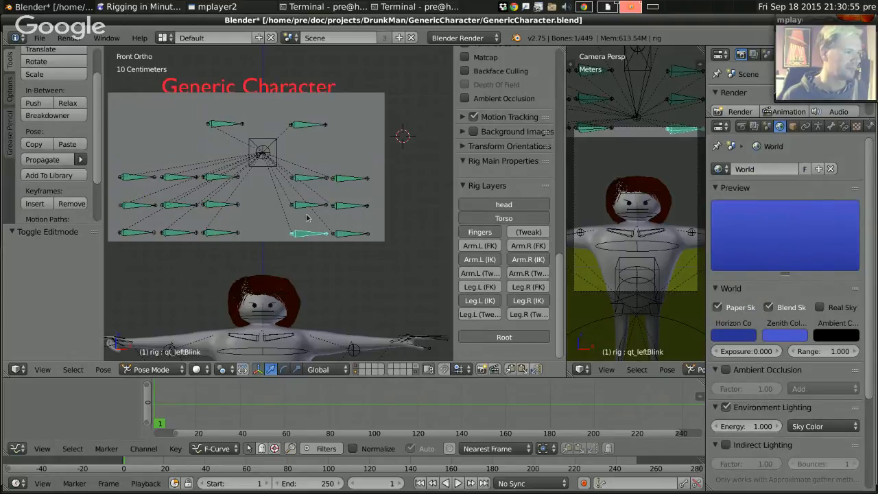
pyautogui.press('Tab')
pyautogui.press('Tab')
pyautogui.rightClick(291, 89)
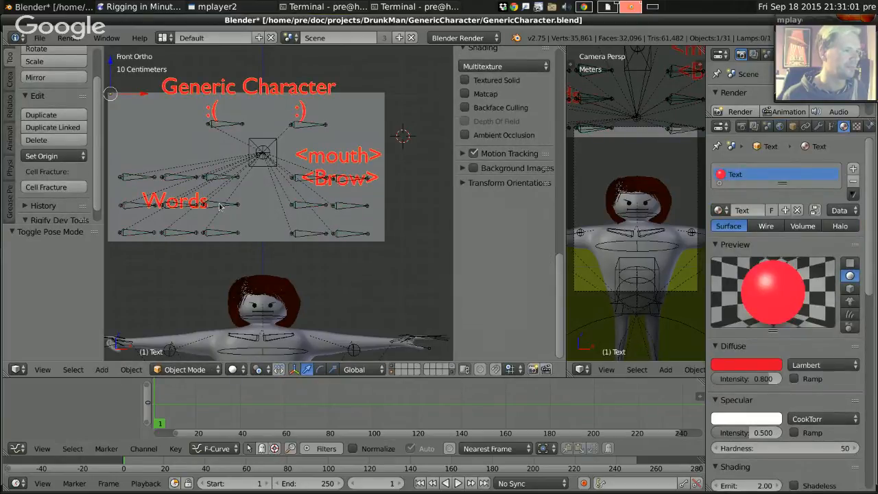
pyautogui.press('Tab')
pyautogui.press('Tab')
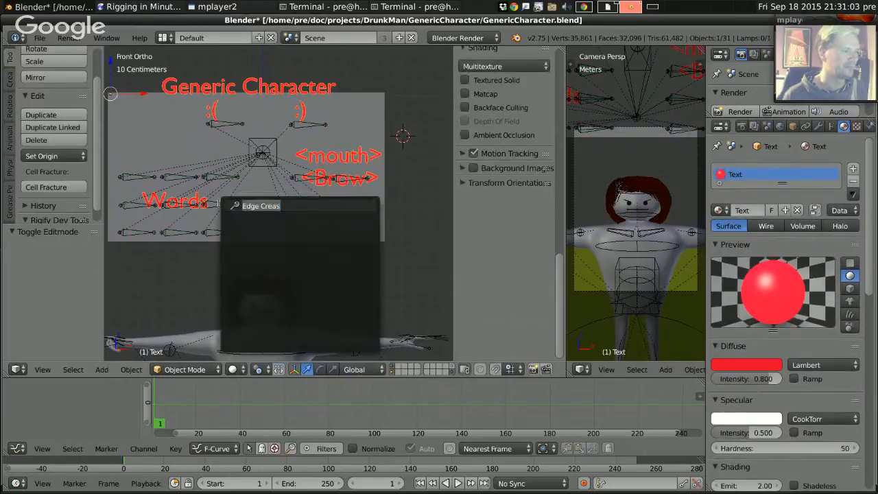
pyautogui.press('Tab')
# Find the cursor's place on the "Words" line using trial characters and spaces, and remove them again.
pyautogui.write('gg')
pyautogui.press('BackSpace')
pyautogui.press('BackSpace')
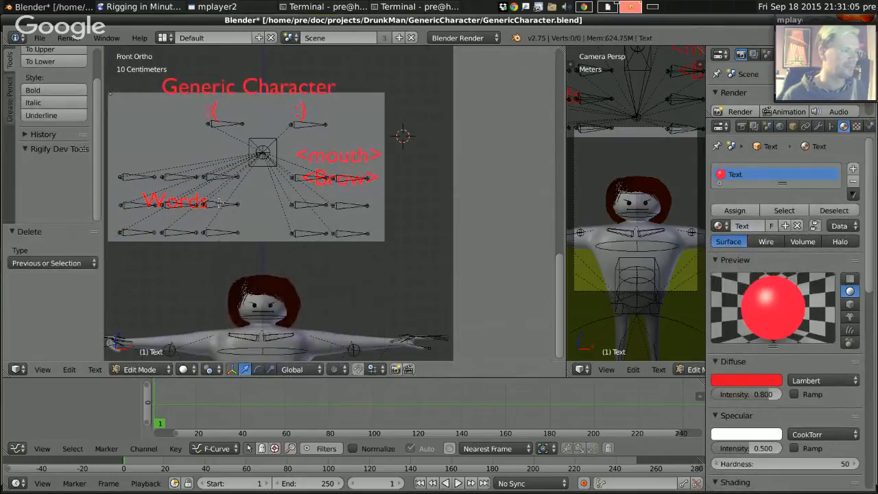
pyautogui.press('Left')
pyautogui.press('Left')
pyautogui.press('Left')
pyautogui.write('g')
pyautogui.press('BackSpace')
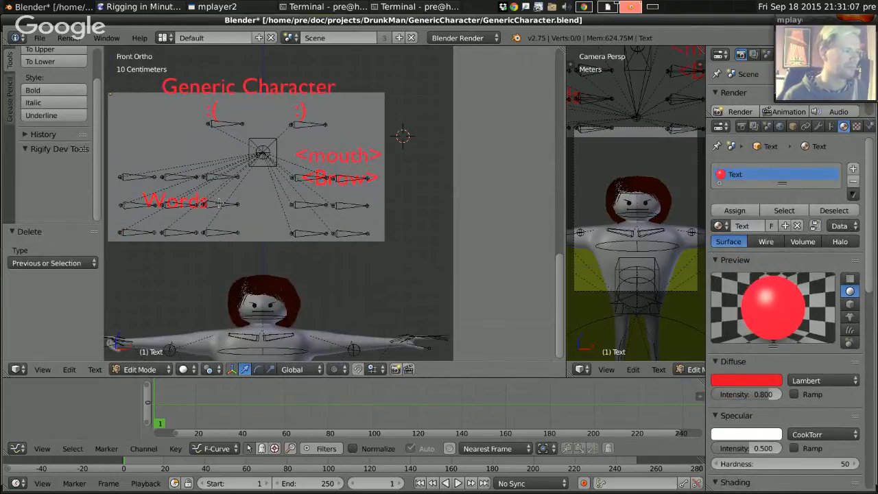
pyautogui.press('Right')
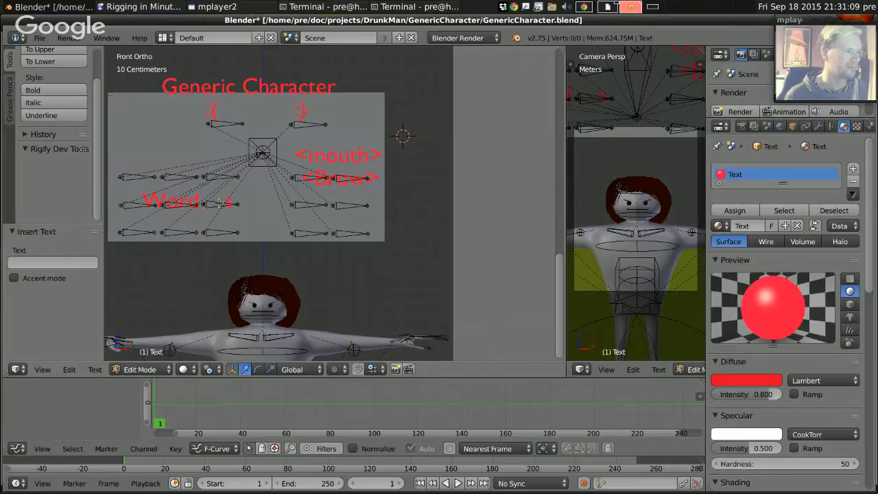
pyautogui.press('BackSpace')
pyautogui.press('BackSpace')
pyautogui.press('BackSpace')
pyautogui.press('BackSpace')
pyautogui.press('BackSpace')
# Add the label "<Eyes>" on the "Words" line, spaced out to the right bone group below "<Brow>".
pyautogui.press('Right')
pyautogui.write('E')
pyautogui.press('BackSpace')
pyautogui.write('E')
pyautogui.press('BackSpace')
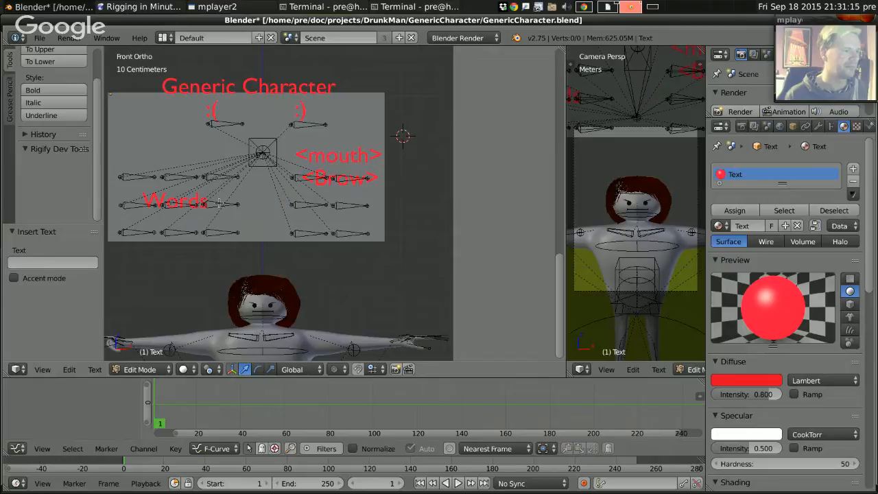
pyautogui.press('BackSpace')
pyautogui.press('BackSpace')
pyautogui.press('BackSpace')
pyautogui.write('E')
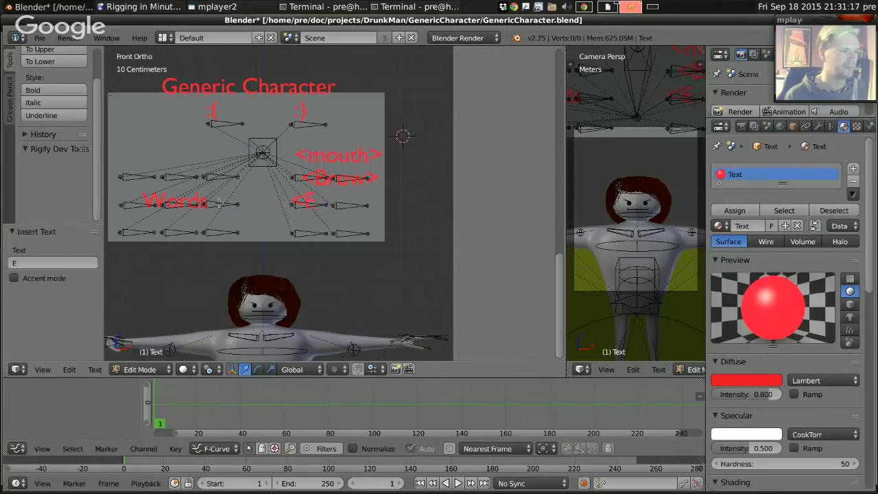
pyautogui.write('yes>')
# Adjust the spacing around "<Eyes>" so the label lines up better under "<Brow>".
pyautogui.press('Left')
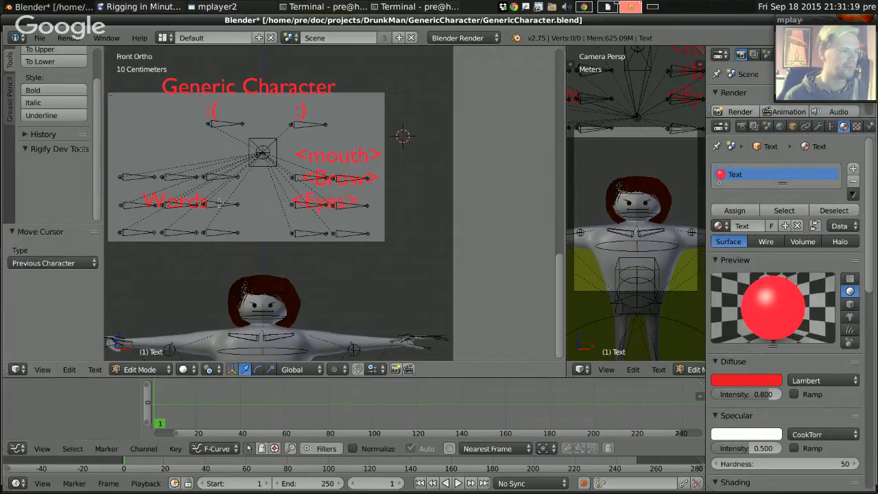
pyautogui.press('BackSpace')
pyautogui.press('Left')
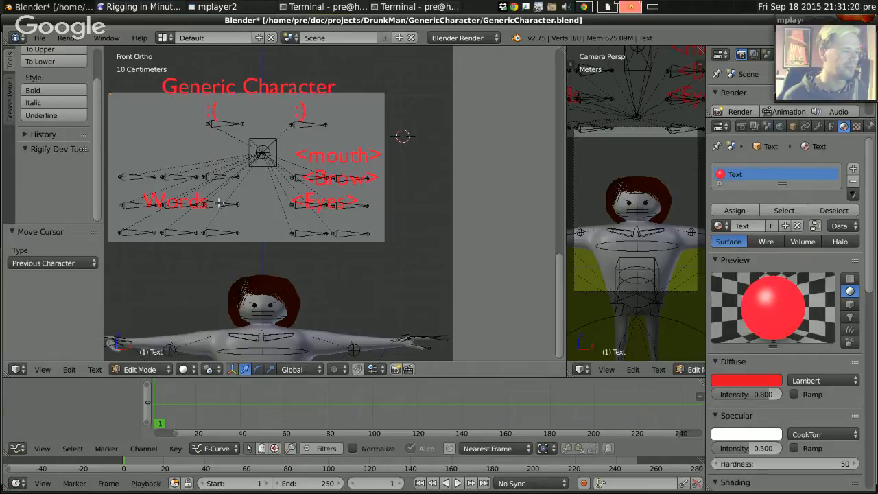
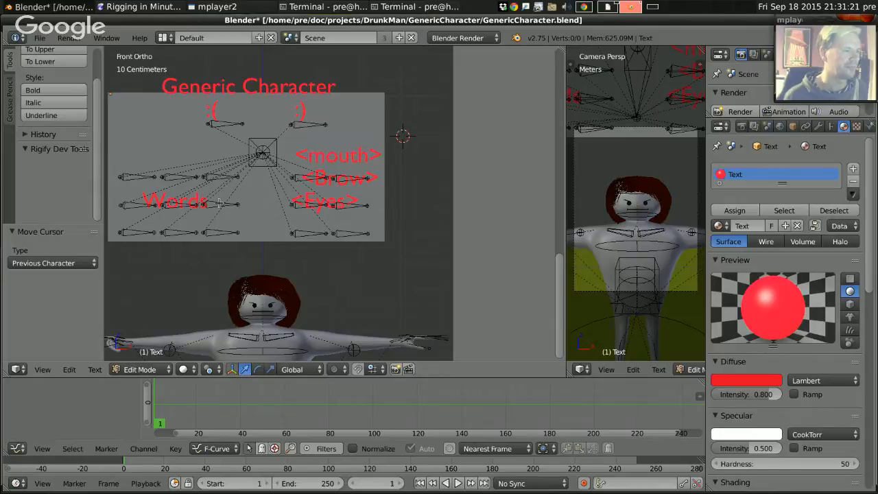
pyautogui.press('Delete')
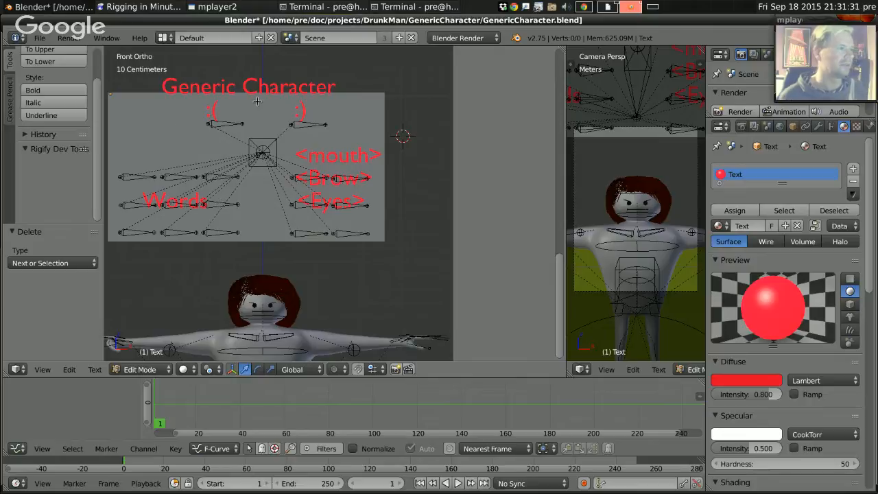
# Move the whole text object about 15.2 cm down and 3.3 cm to the left, onto the panel.
pyautogui.press('Tab')
pyautogui.press('g')
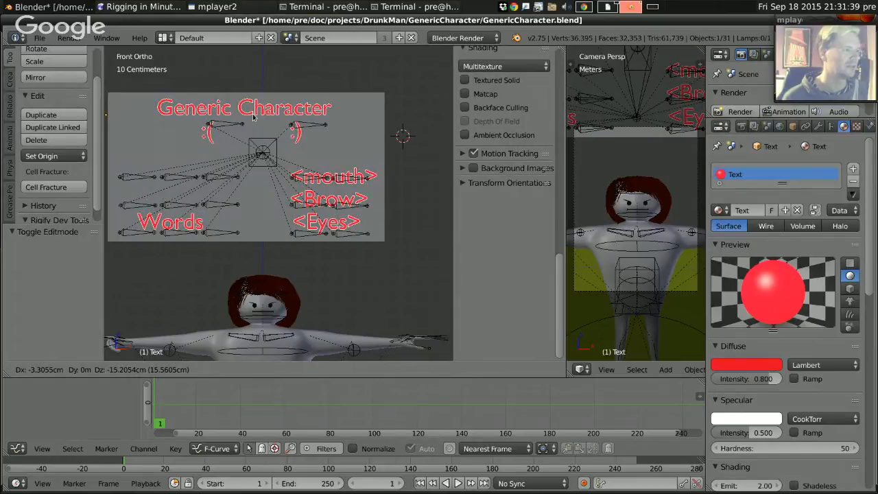
pyautogui.click(253, 117)
# Delete the word "Words" from the bottom line of the text object and line "<Eyes>" back up under "<Brow>".
pyautogui.press('Tab')
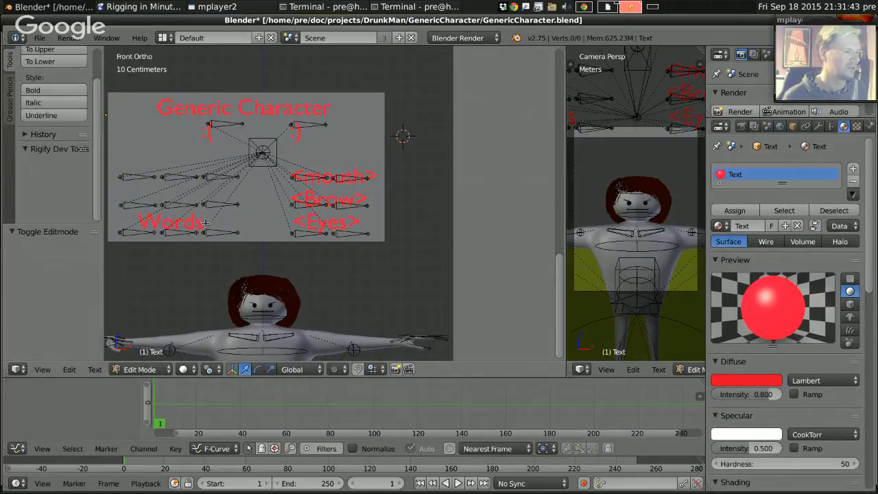
pyautogui.press('Left')
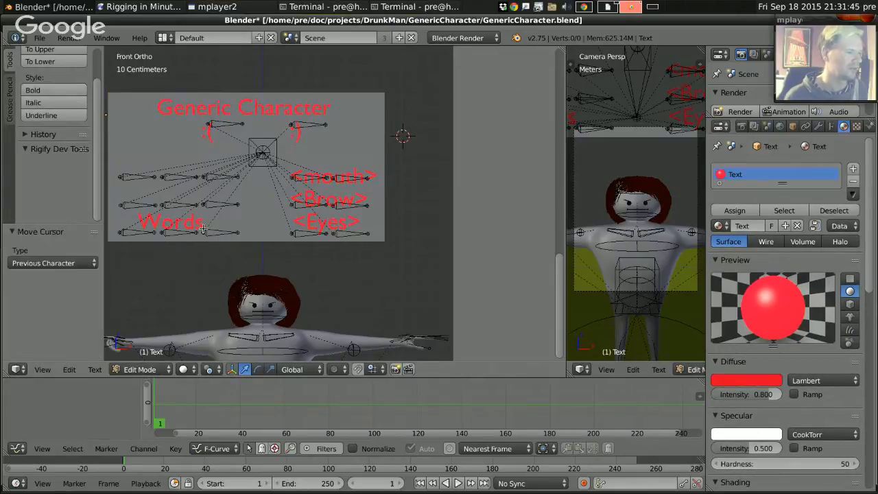
pyautogui.write('g')
pyautogui.press('BackSpace')
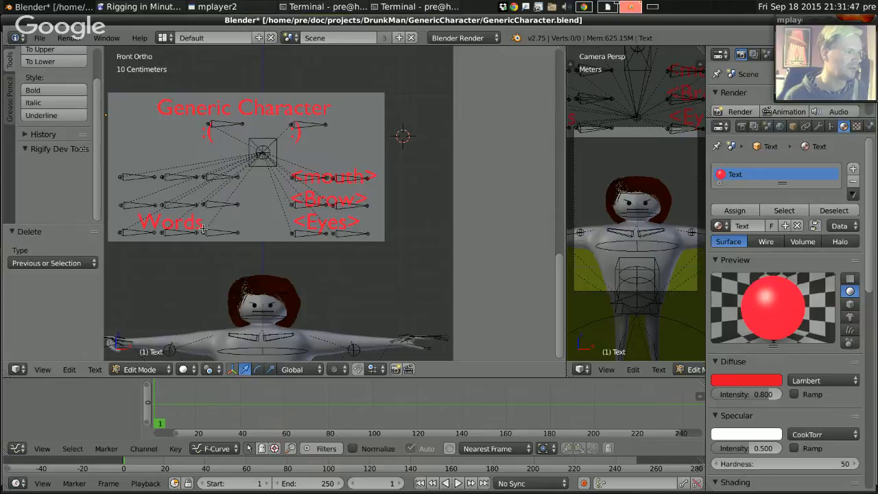
pyautogui.press('Right')
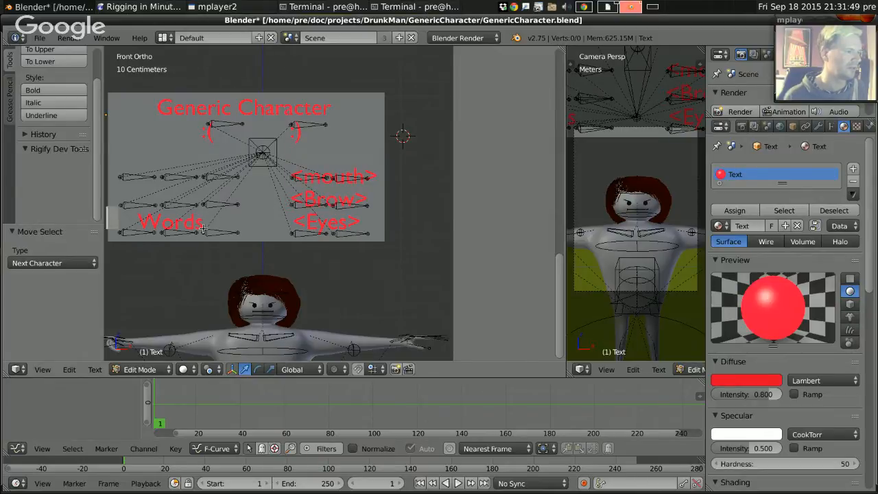
pyautogui.hotkey('shift', 'Right')
pyautogui.hotkey('shift', 'Right')
pyautogui.hotkey('shift', 'Right')
pyautogui.hotkey('shift', 'Right')
pyautogui.hotkey('shift', 'Right')
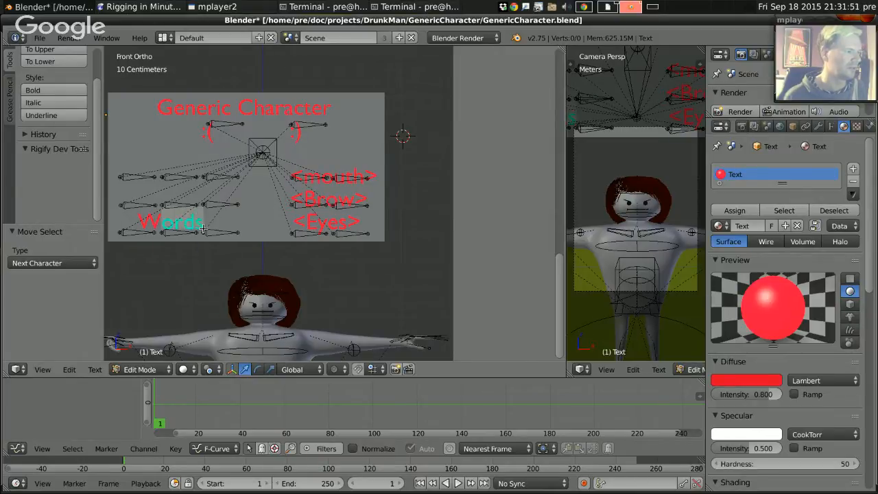
pyautogui.press('BackSpace')
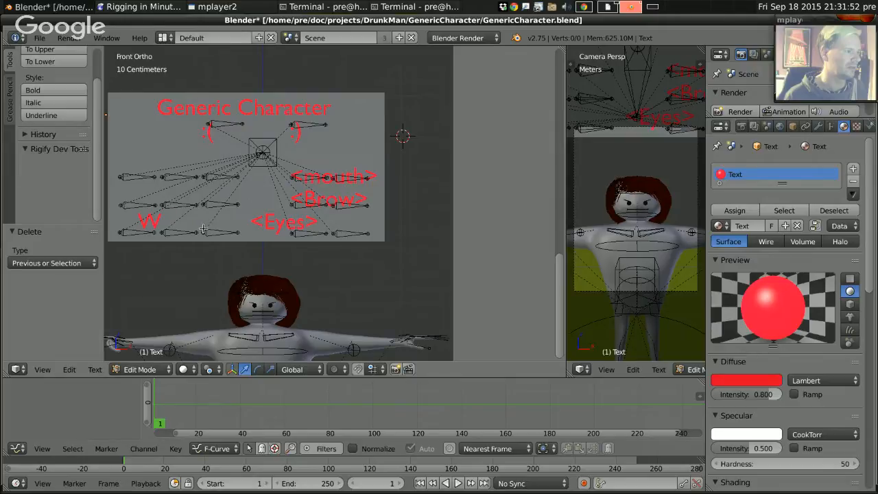
pyautogui.press('BackSpace')
pyautogui.press('Left')
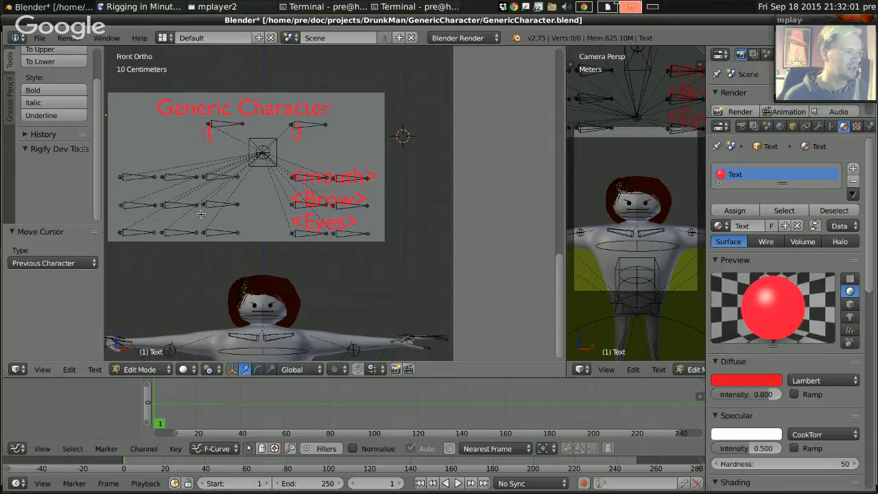
# Add the label "<Vonemes>" over the bone group at the start of the "<Brow>" line, replacing the trial wording "<Mouth".
pyautogui.write('W')
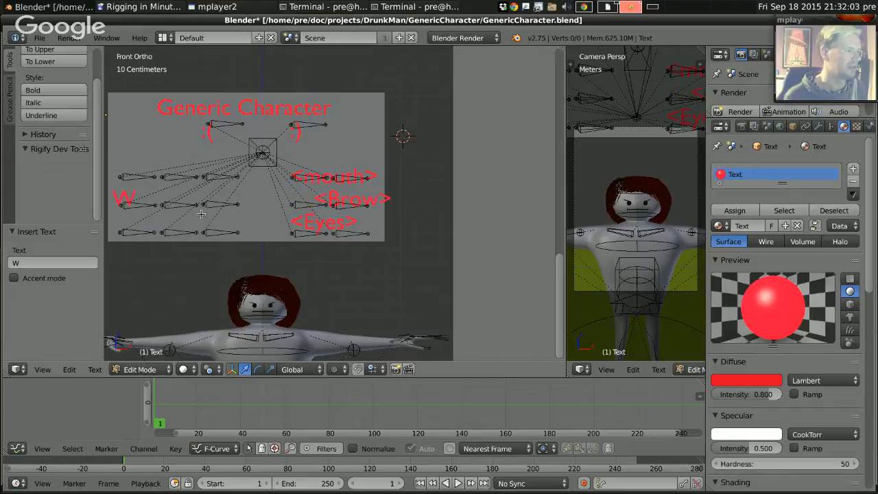
pyautogui.press('BackSpace')
pyautogui.write('<Mouth')
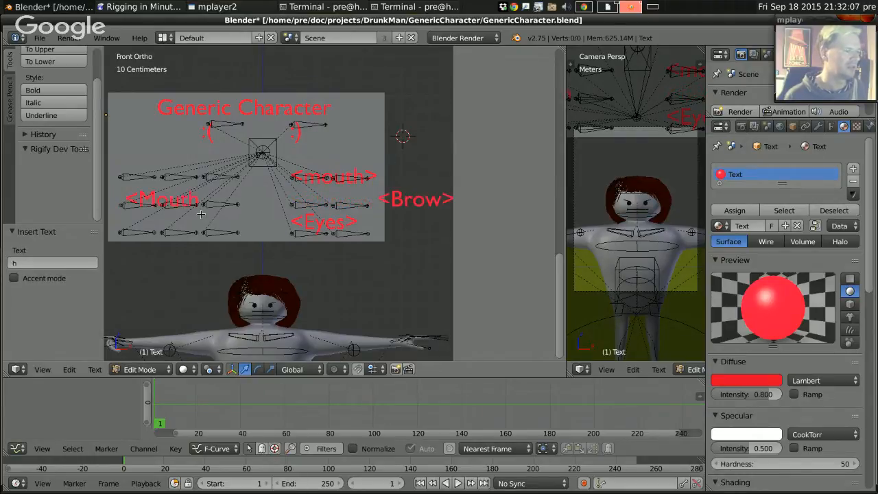
pyautogui.press('BackSpace')
pyautogui.press('BackSpace')
pyautogui.press('BackSpace')
pyautogui.press('BackSpace')
pyautogui.press('BackSpace')
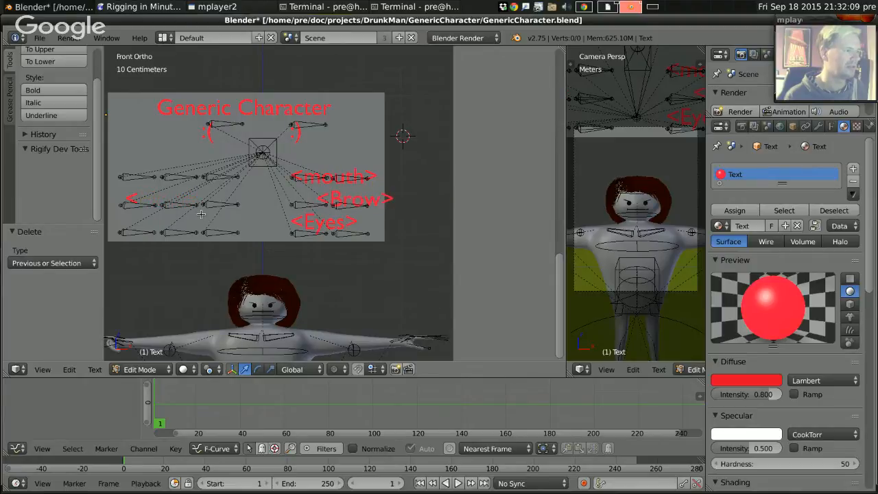
pyautogui.write('Voneme')
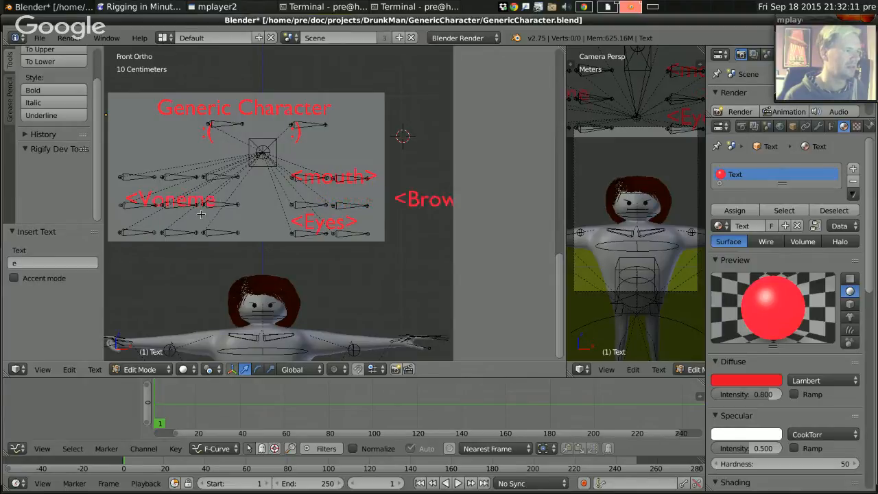
pyautogui.write('s>')
# Remove the surplus spaces after "<Vonemes>" so "<Brow>" lines up above "<Eyes>", and finish editing the text.
pyautogui.press('Delete')
pyautogui.press('Delete')
pyautogui.press('Delete')
pyautogui.press('Delete')
pyautogui.press('Delete')
pyautogui.press('Delete')
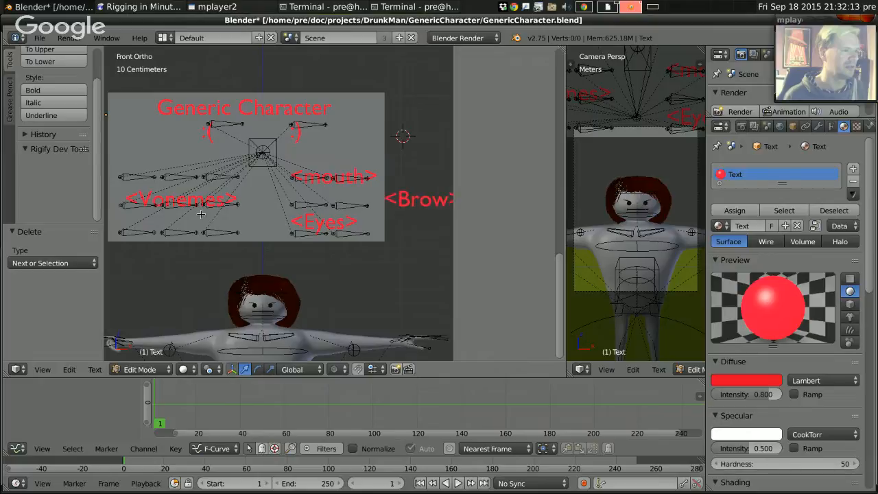
pyautogui.press('Delete')
pyautogui.press('Delete')
pyautogui.press('Delete')
pyautogui.press('Delete')
pyautogui.press('Delete')
pyautogui.press('Delete')
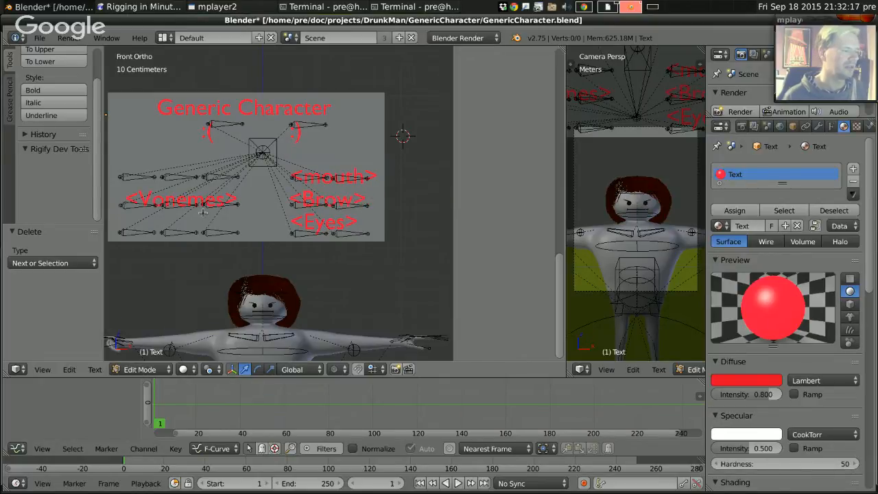
pyautogui.press('Tab')
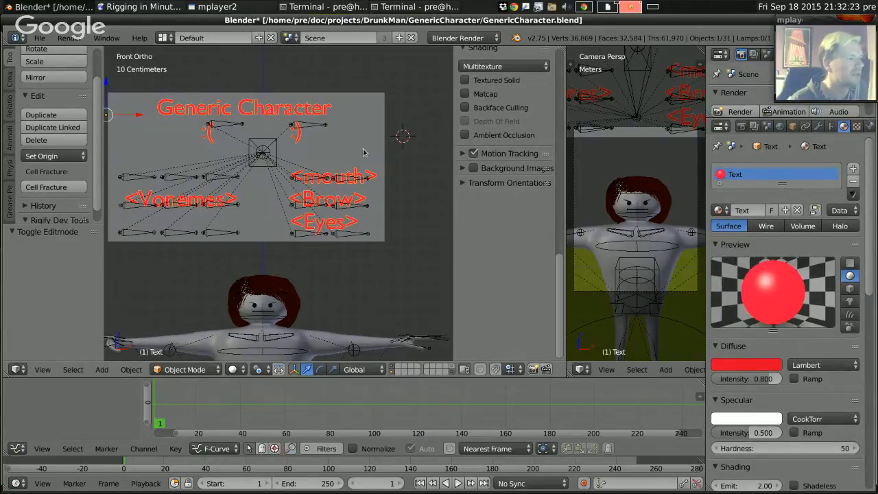
# Try a 1 cm bevel depth on the text object, reset it to 0 m, and set its extrusion to 1 cm instead.
pyautogui.moveTo(363, 152); pyautogui.dragTo(308, 165, button='middle')
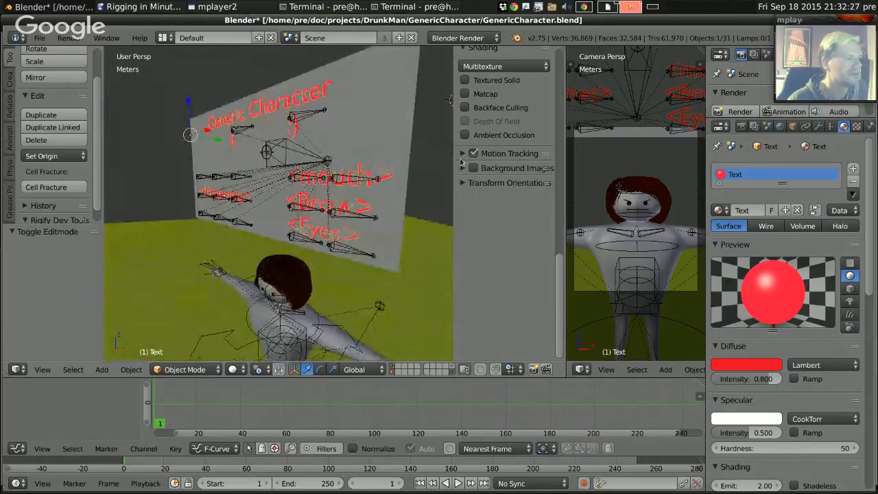
pyautogui.click(831, 125)
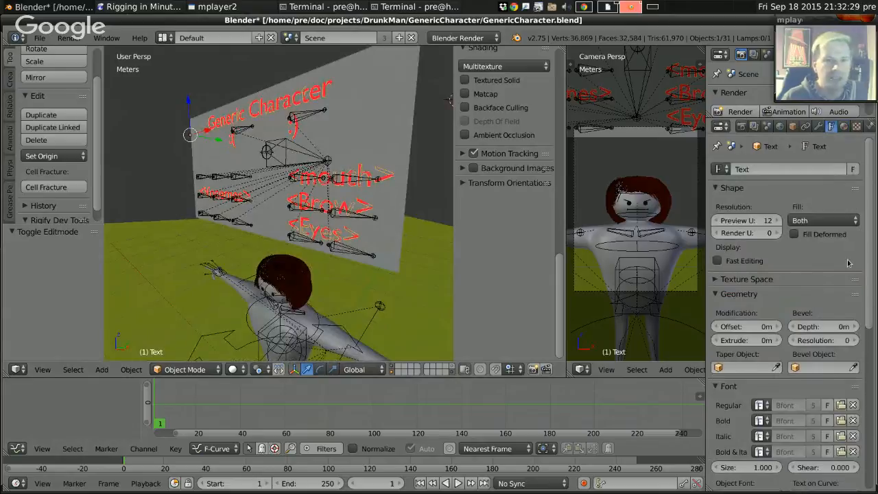
pyautogui.click(854, 326)
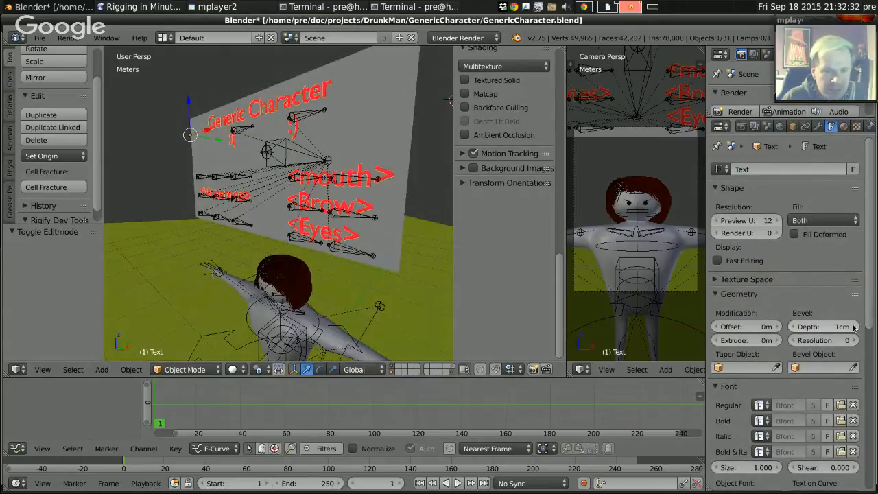
pyautogui.click(791, 326)
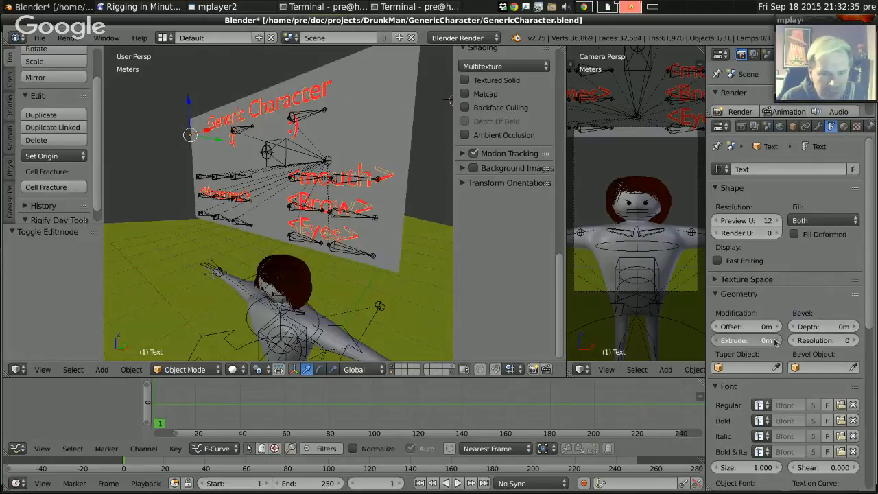
pyautogui.click(777, 341)
pyautogui.moveTo(356, 187); pyautogui.dragTo(311, 175, button='middle')
pyautogui.press('KP_1')
pyautogui.press('KP_5')
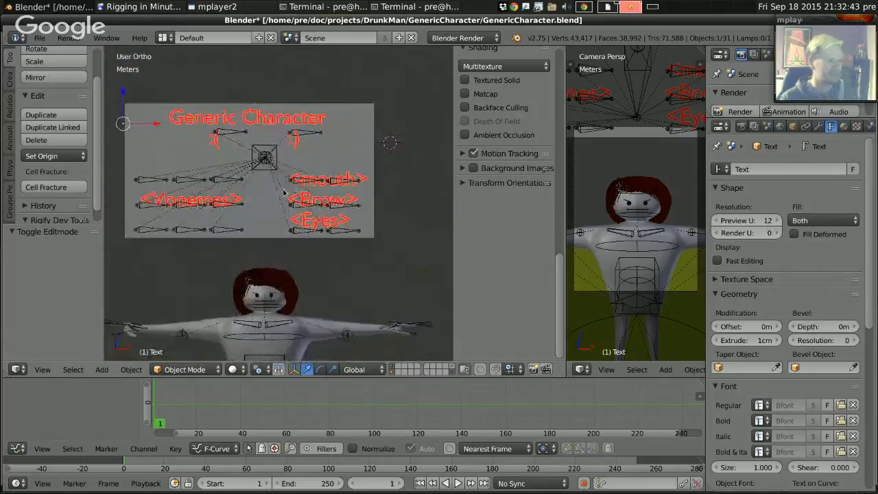
pyautogui.press('Tab')
pyautogui.keyDown('ctrl'); pyautogui.moveTo(308, 179); pyautogui.dragTo(304, 224, button='middle'); pyautogui.keyUp('ctrl')
pyautogui.keyDown('shift'); pyautogui.moveTo(305, 224); pyautogui.dragTo(313, 193, button='middle'); pyautogui.keyUp('shift')
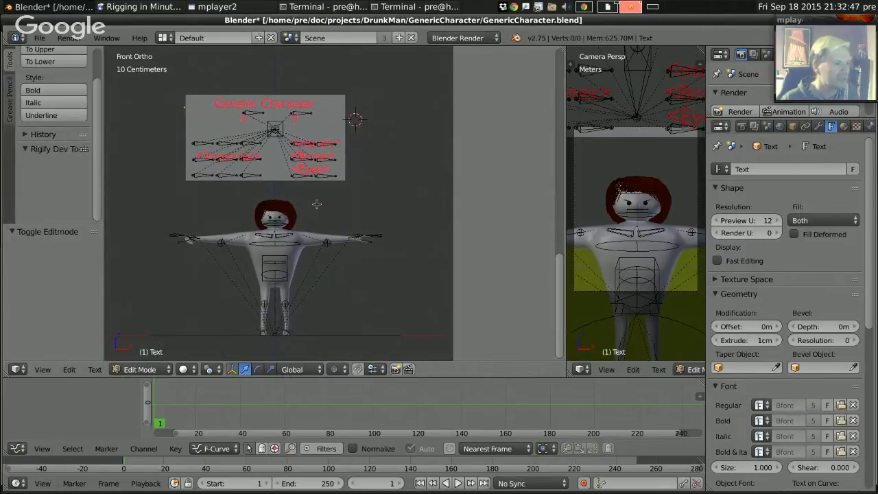
pyautogui.press('Tab')
pyautogui.press('n')
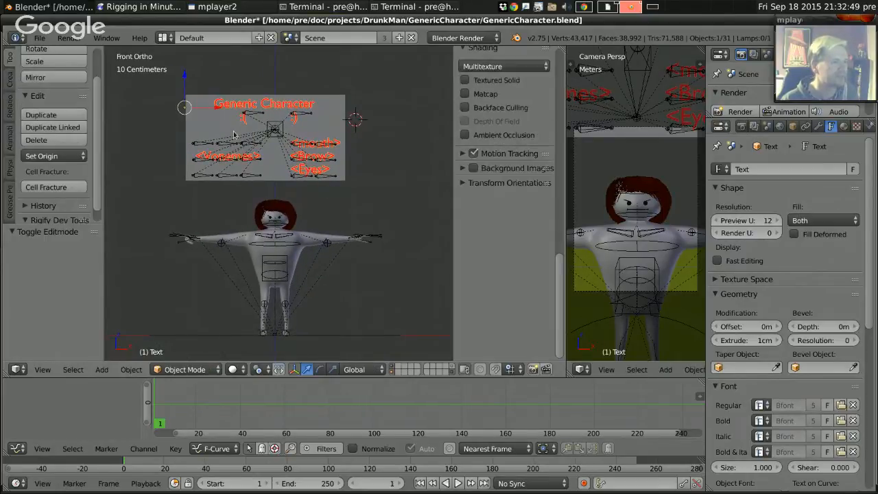
pyautogui.rightClick(205, 99)
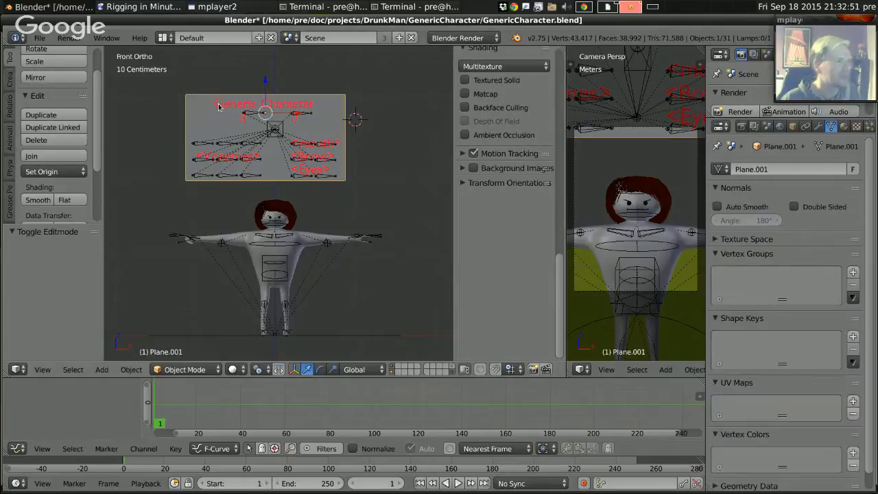
pyautogui.keyDown('shift'); pyautogui.rightClick(221, 103); pyautogui.keyUp('shift')
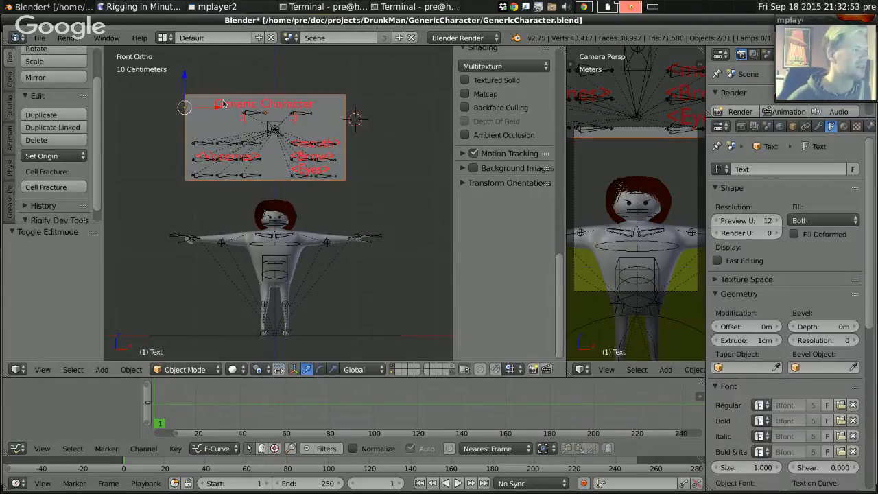
pyautogui.keyDown('shift'); pyautogui.rightClick(221, 102); pyautogui.keyUp('shift')
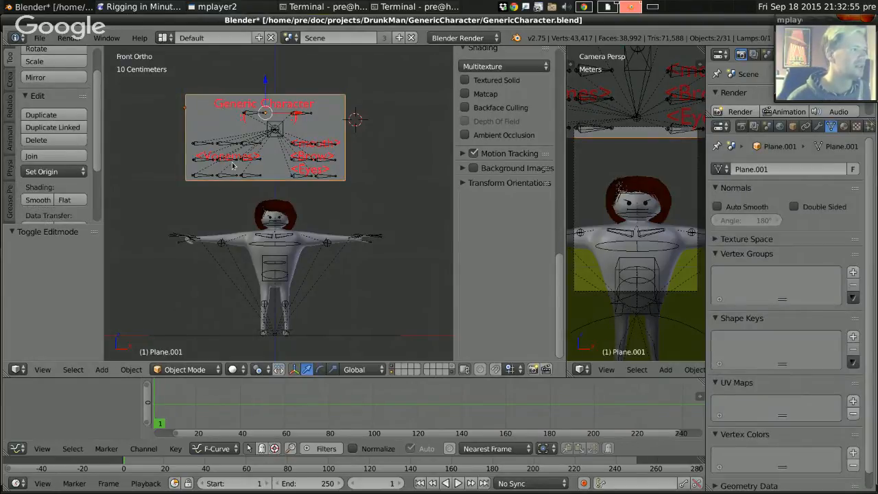
pyautogui.rightClick(338, 143)
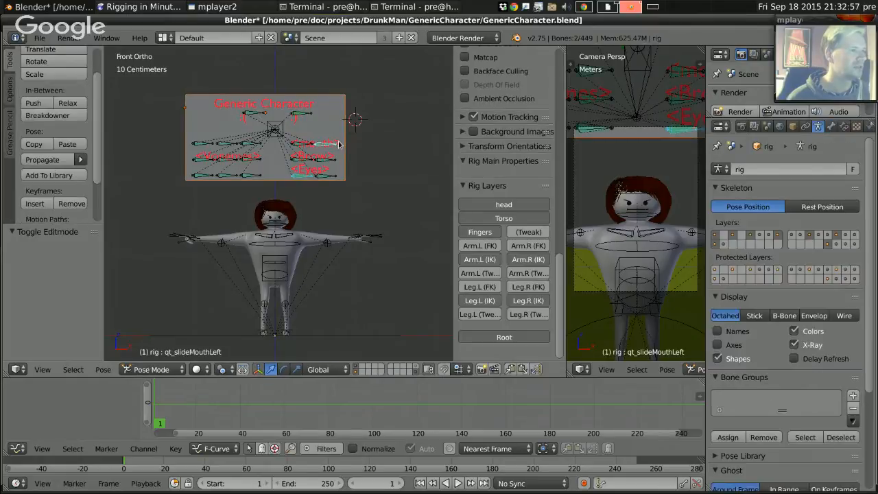
# Parent the text object and the panel plane to the rig in Object Mode, using Object (Keep Transform).
pyautogui.rightClick(310, 105)
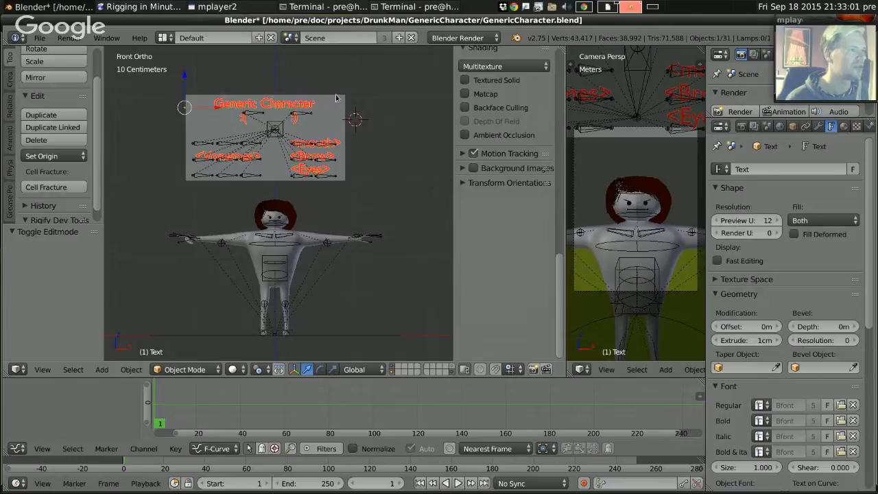
pyautogui.rightClick(285, 239)
pyautogui.hotkey('ctrl', 'Tab')
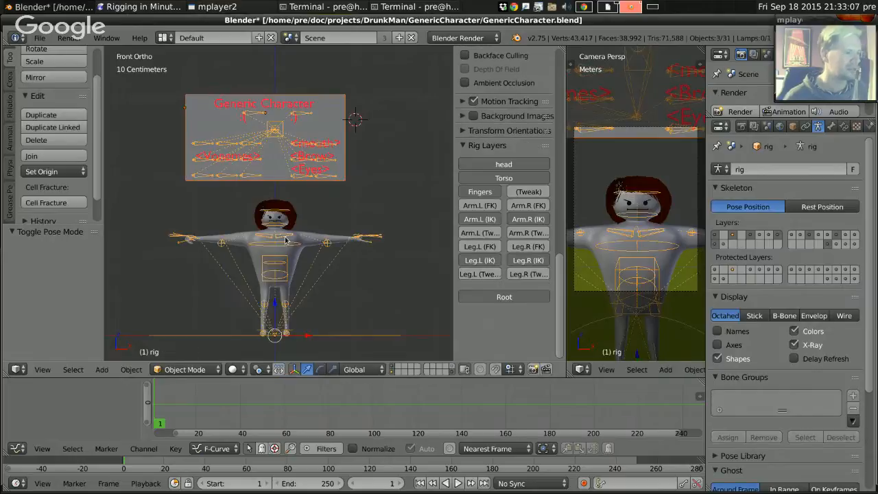
pyautogui.hotkey('ctrl', 'p')
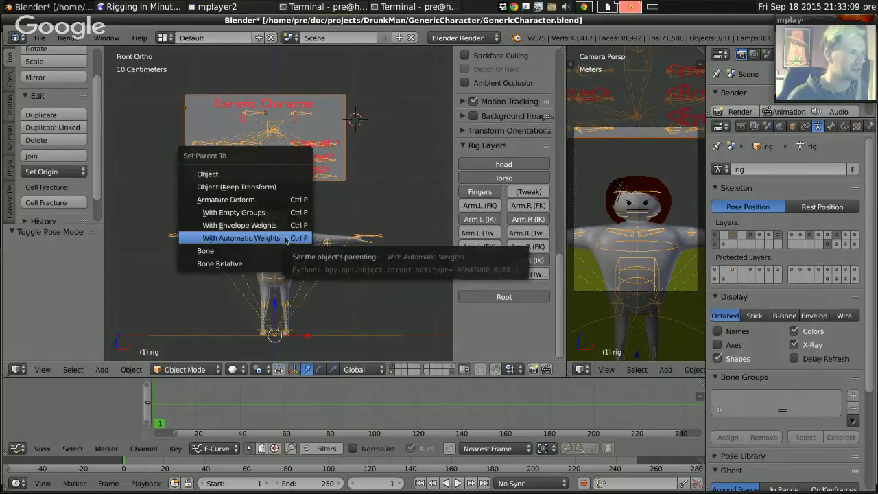
pyautogui.press('Up')
pyautogui.press('Up')
pyautogui.press('Up')
pyautogui.press('Up')
pyautogui.press('Return')
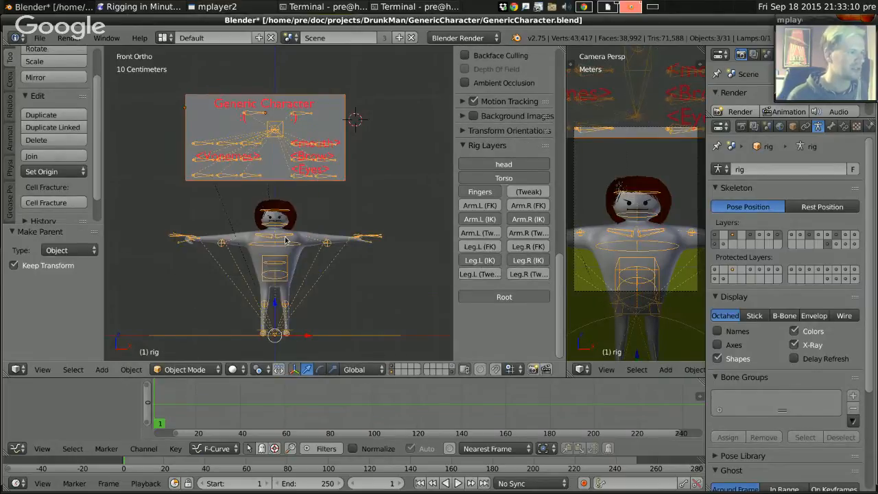
# Trial-move the whole rig to check whether the panel and its labels follow, and cancel the move.
pyautogui.rightClick(382, 236)
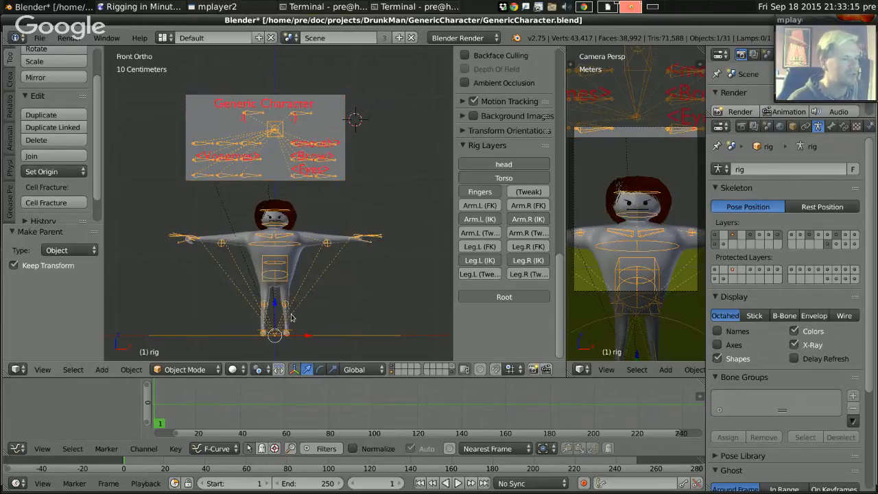
pyautogui.rightClick(184, 337)
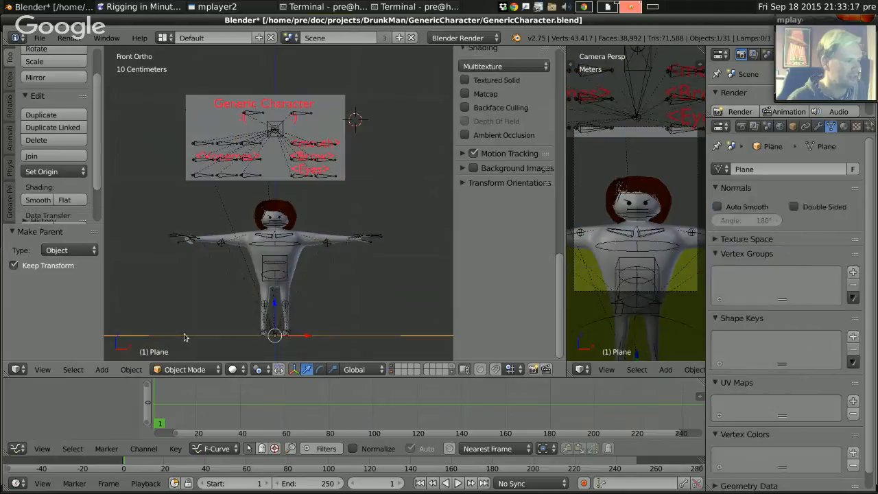
pyautogui.moveTo(200, 280)
pyautogui.mouseDown(button='middle')
pyautogui.moveTo(202, 302)
pyautogui.moveTo(207, 290)
pyautogui.mouseUp(button='middle')
pyautogui.press('g')
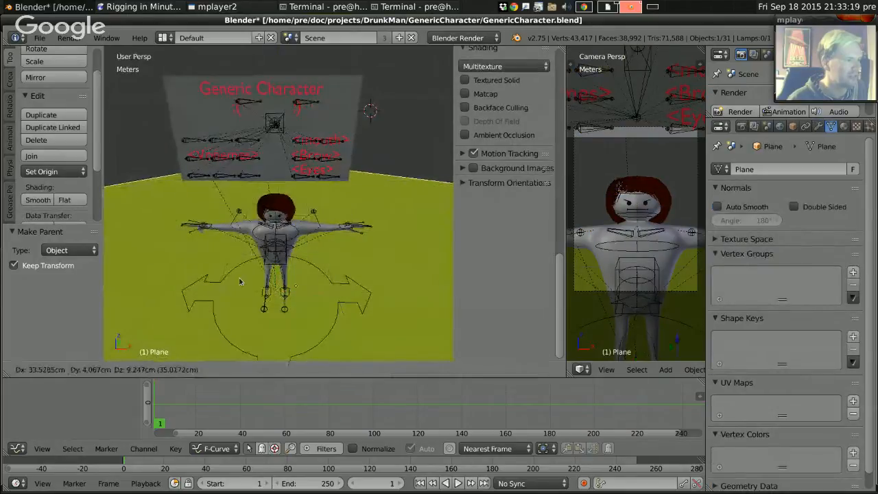
pyautogui.rightClick(186, 276)
pyautogui.rightClick(202, 287)
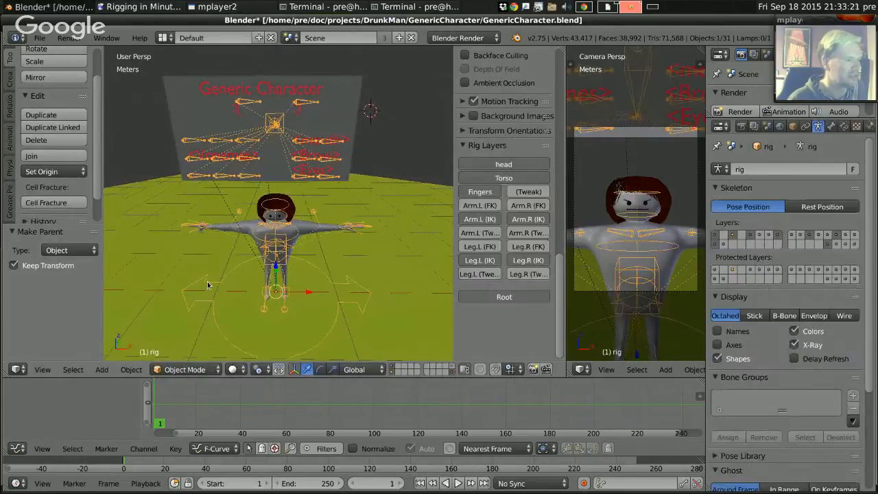
pyautogui.press('g')
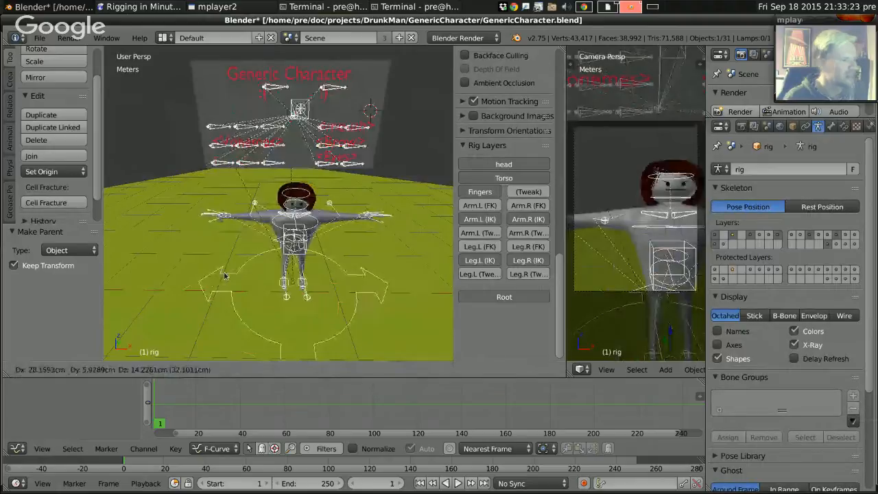
pyautogui.press('Escape')
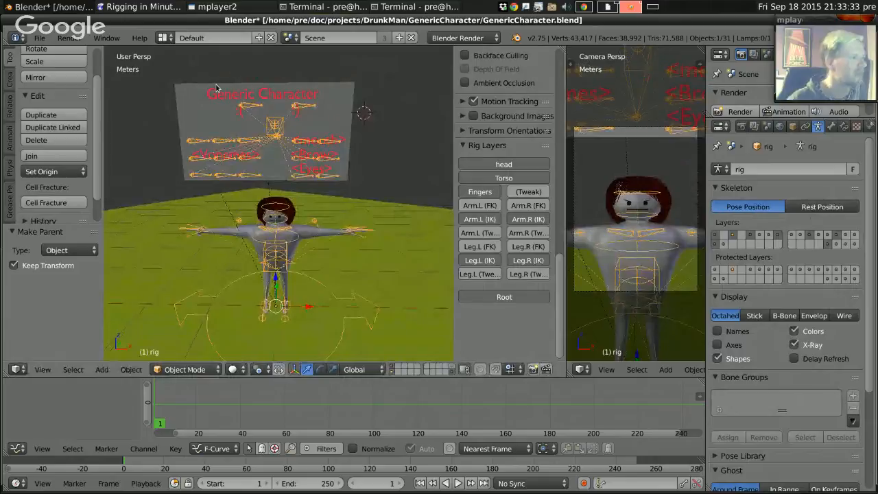
# Select the text object together with the panel plane, undo the stray ground-plane pick, and cancel a trial move.
pyautogui.rightClick(232, 96)
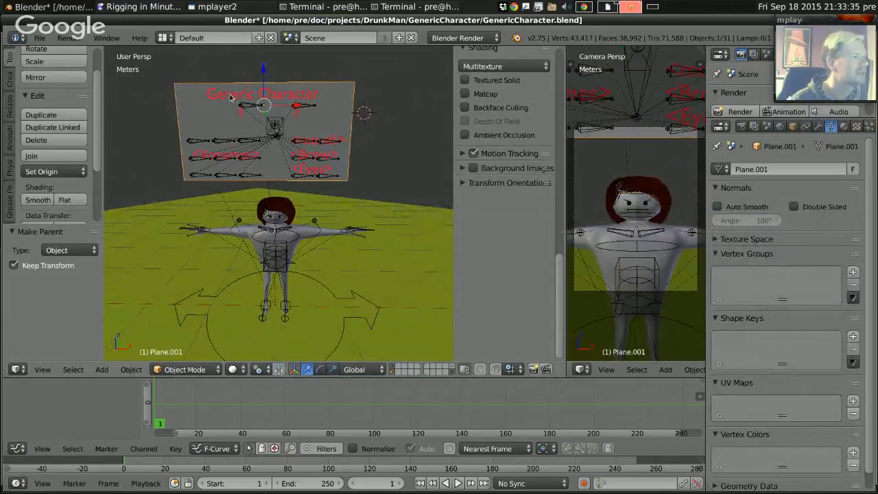
pyautogui.keyDown('shift'); pyautogui.rightClick(231, 97); pyautogui.keyUp('shift')
pyautogui.rightClick(218, 95)
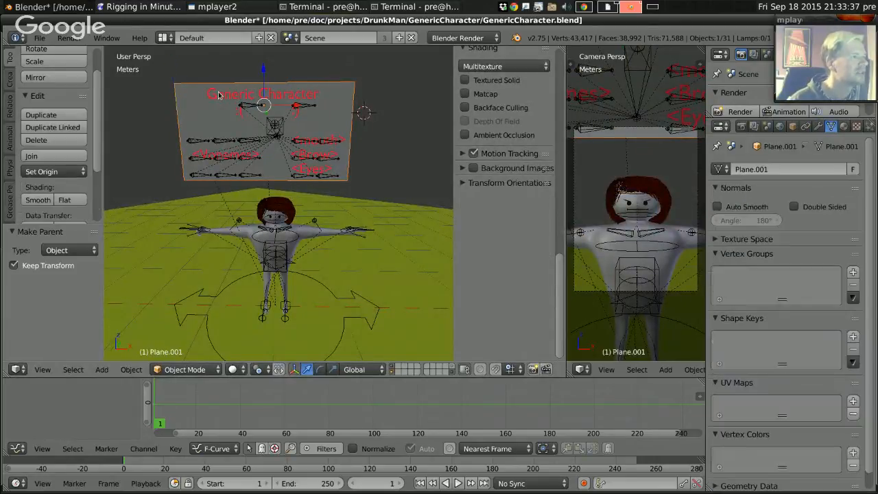
pyautogui.rightClick(214, 99)
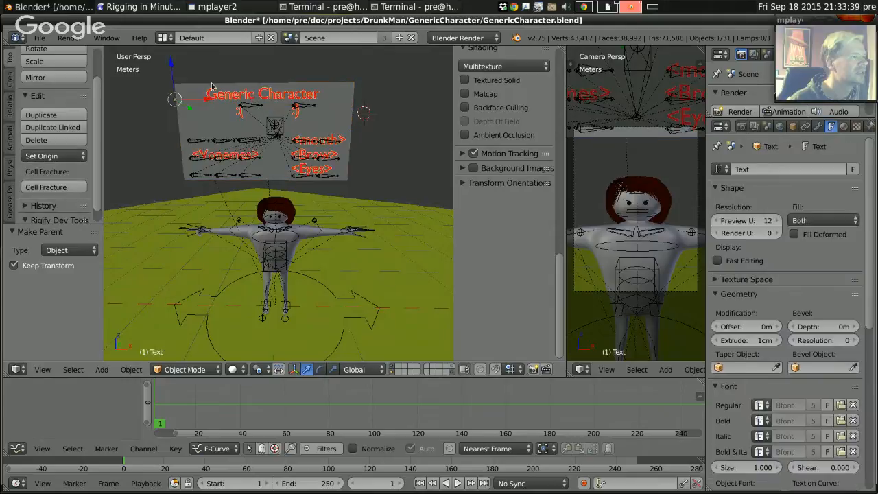
pyautogui.keyDown('shift'); pyautogui.rightClick(212, 86); pyautogui.keyUp('shift')
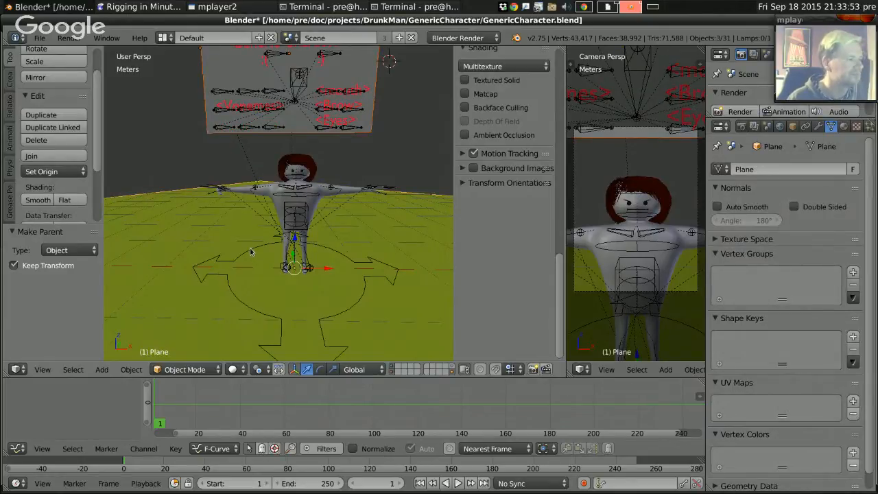
pyautogui.hotkey('ctrl', 'z')
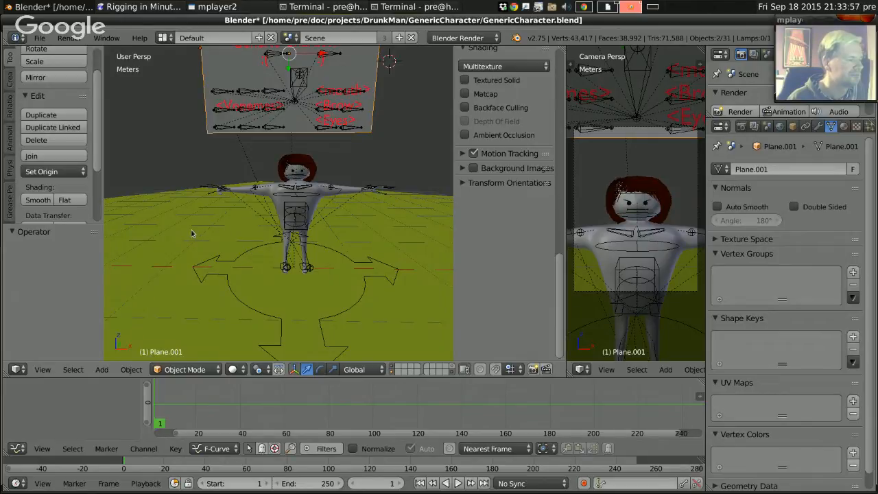
pyautogui.press('g')
pyautogui.press('Escape')
# Rename the panel plane as CharacterPanel in its object properties.
pyautogui.click(792, 126)
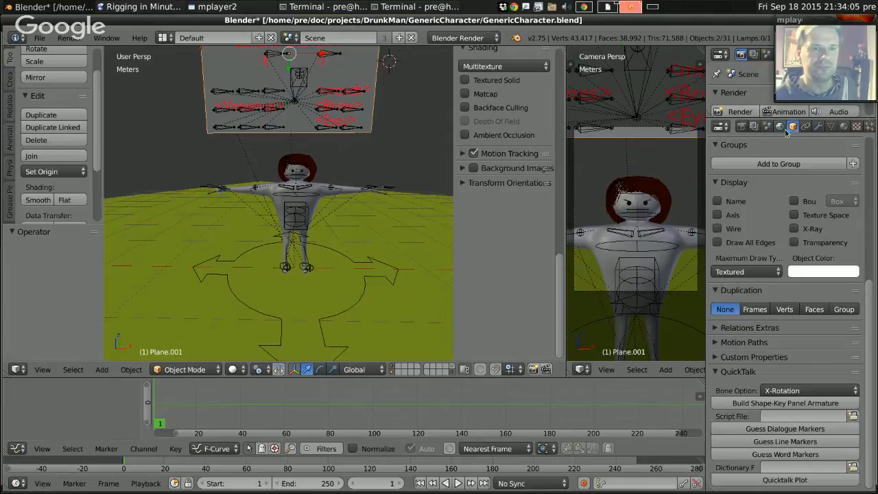
pyautogui.scroll(8, 804, 216)
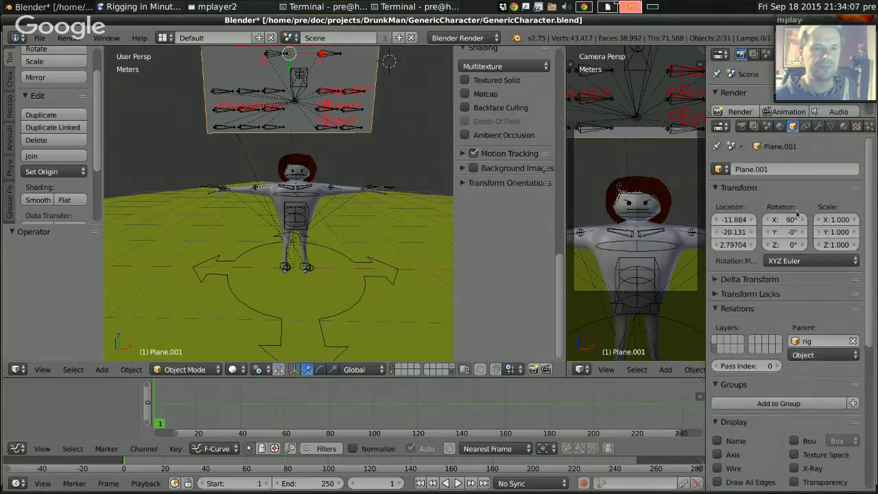
pyautogui.click(765, 171)
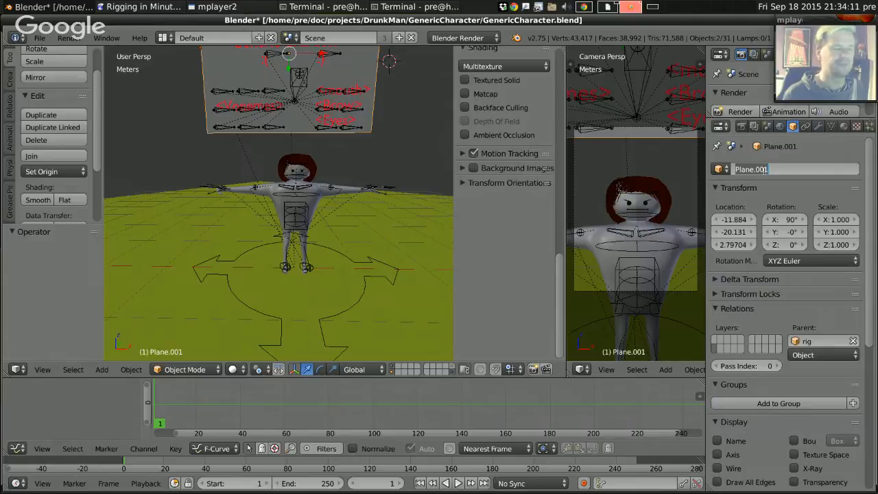
pyautogui.write('Characte')
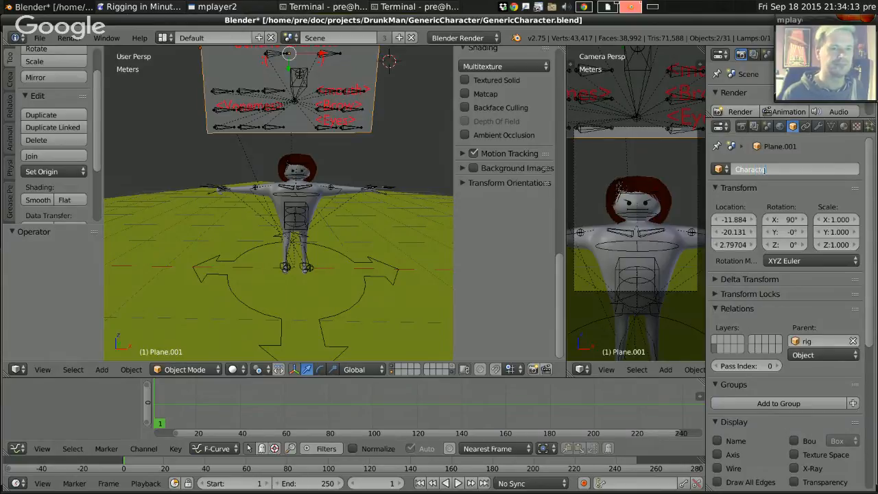
pyautogui.write('rPanel')
pyautogui.press('Return')
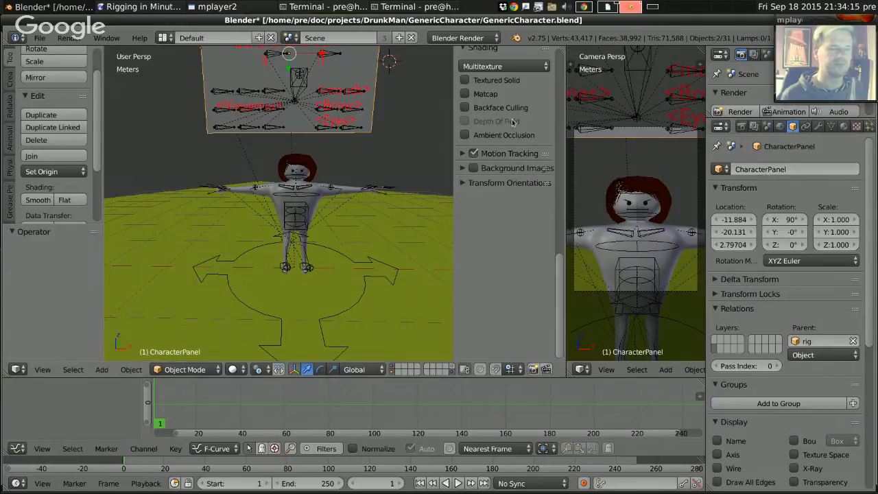
# Select the text object and rename it as CharacterPanel.
pyautogui.rightClick(368, 89)
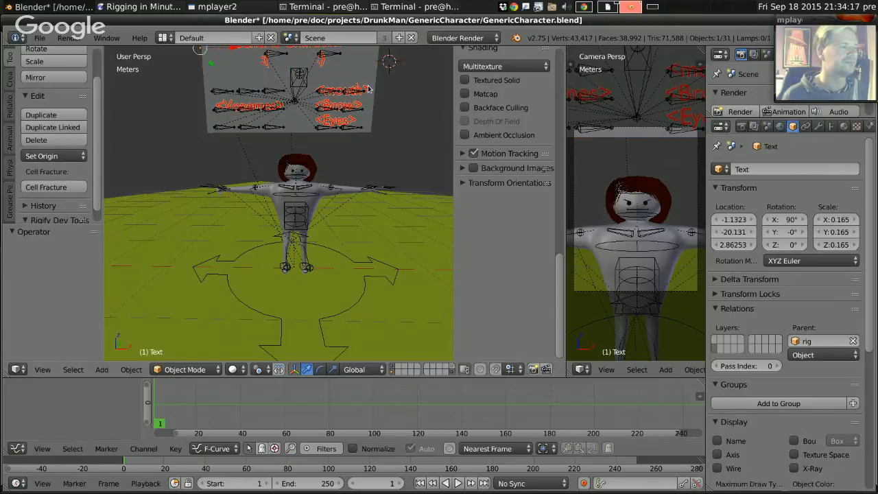
pyautogui.click(760, 170)
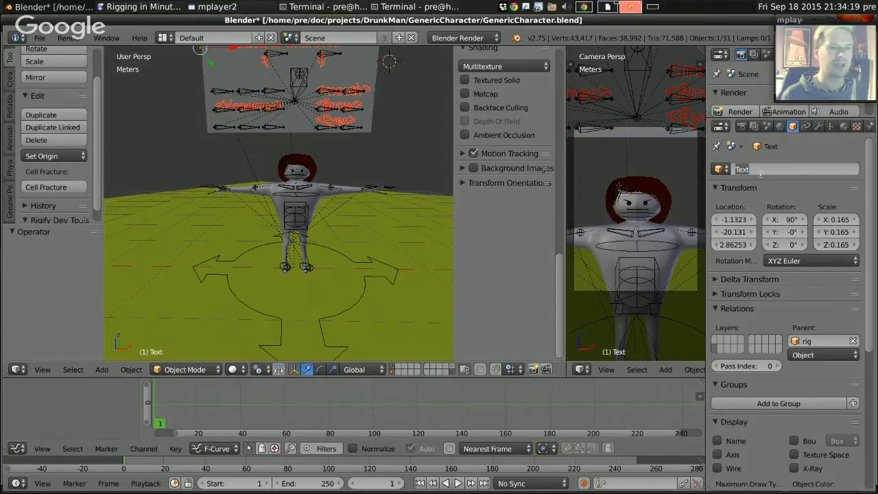
pyautogui.write('CharacterPanel')
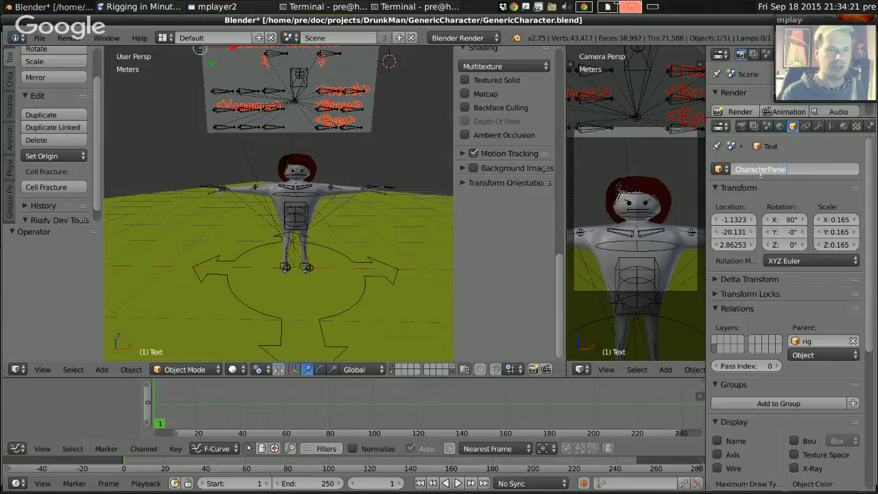
pyautogui.press('Return')
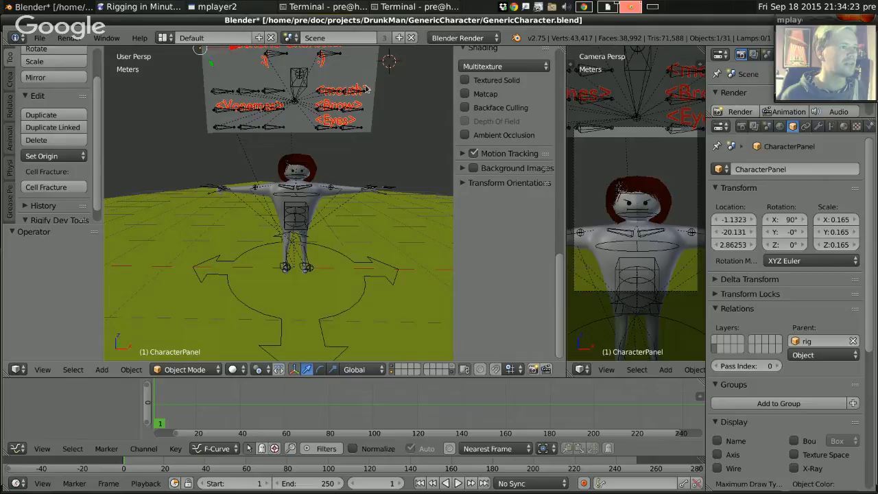
pyautogui.rightClick(369, 83)
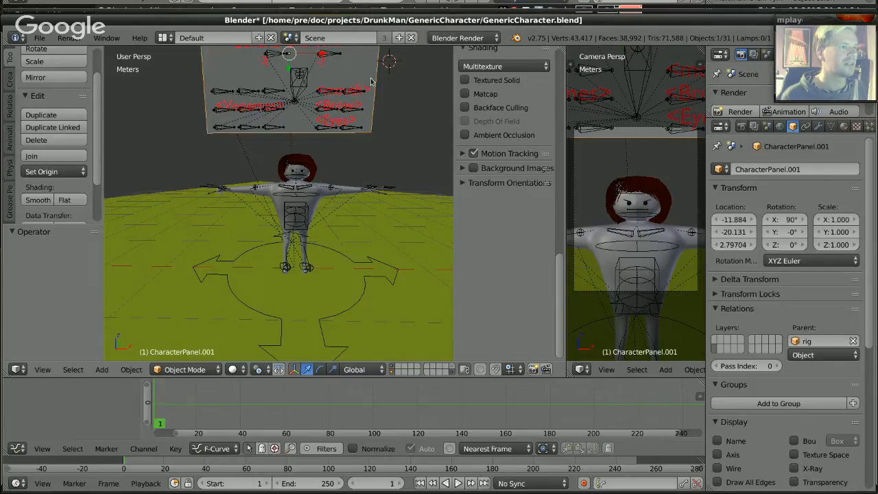
pyautogui.rightClick(370, 81)
pyautogui.click(793, 169)
pyautogui.press('Return')
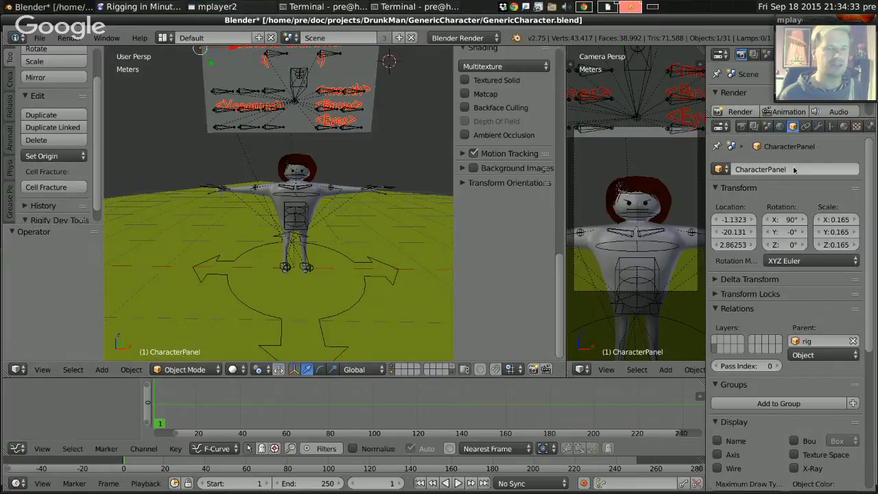
pyautogui.press('g')
pyautogui.rightClick(336, 111)
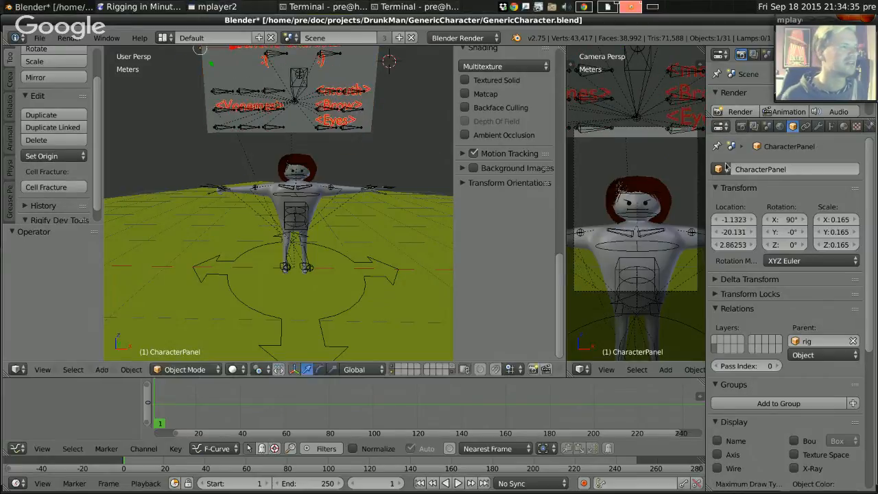
# Rename the text object as CharacterPanelText.
pyautogui.click(788, 169)
pyautogui.write('T')
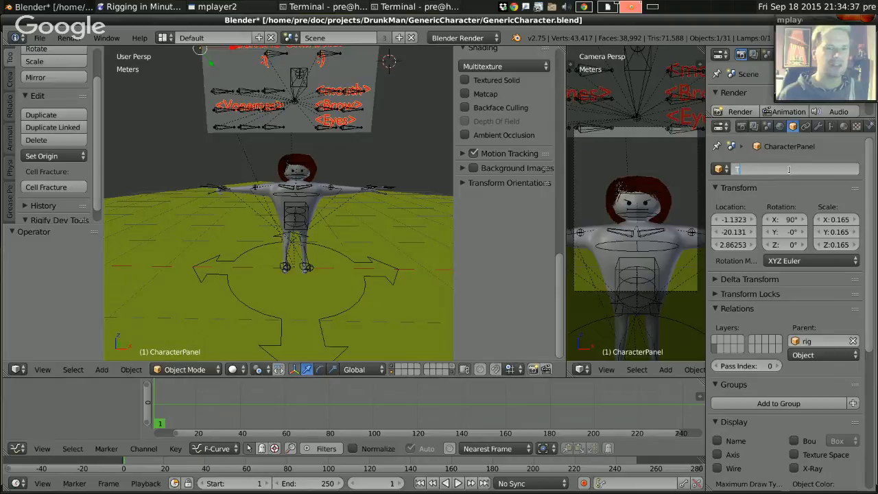
pyautogui.press('BackSpace')
pyautogui.write('CharacterPanelText')
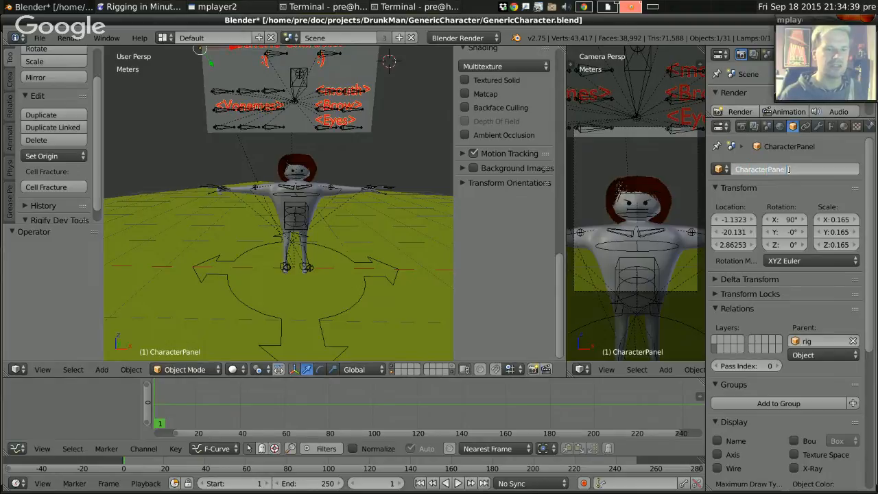
pyautogui.press('Return')
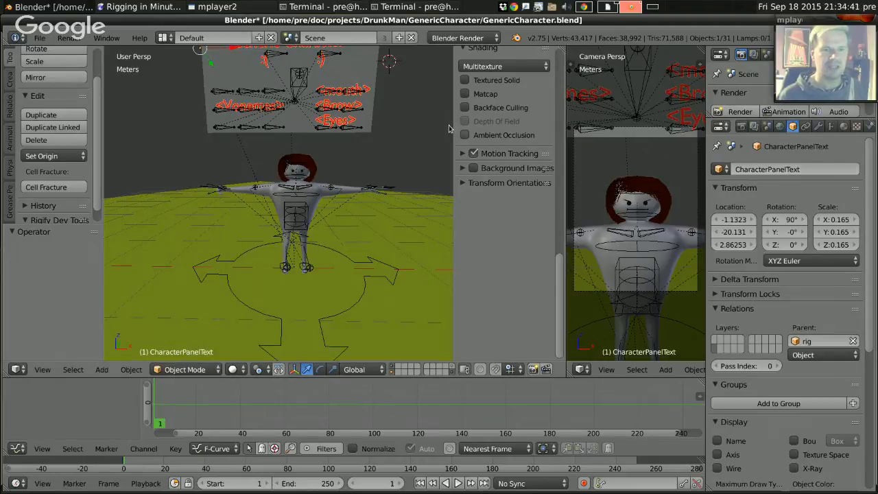
# Parent the text object to the panel plane using Object (Keep Transform), and rename the panel plane as CharacterPanelBackground.
pyautogui.keyDown('shift'); pyautogui.rightClick(375, 80); pyautogui.keyUp('shift')
pyautogui.hotkey('ctrl', 'p')
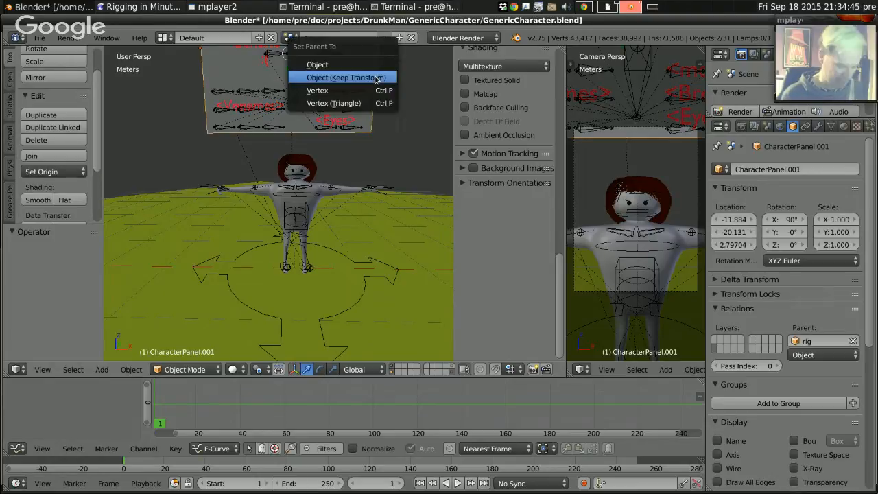
pyautogui.click(376, 77)
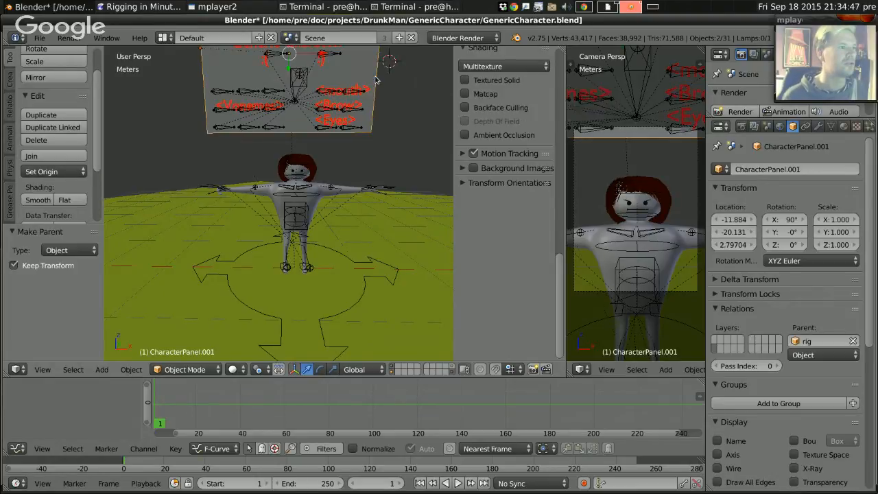
pyautogui.click(788, 168)
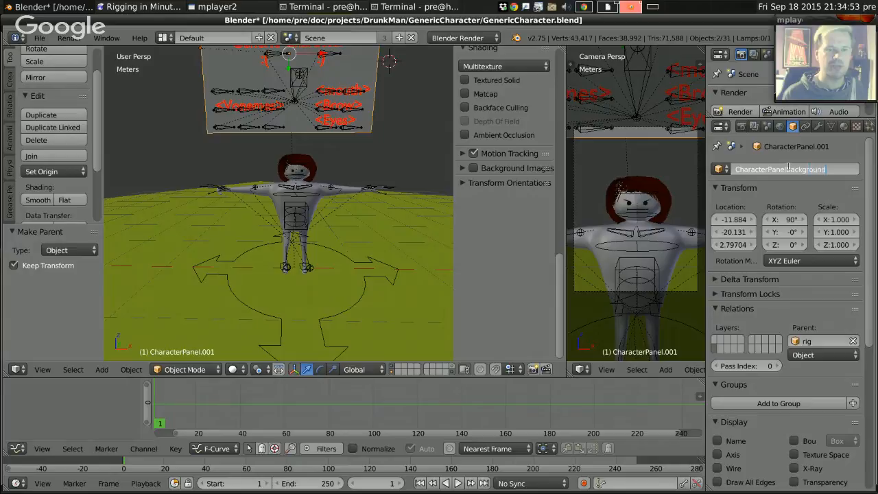
pyautogui.press('Return')
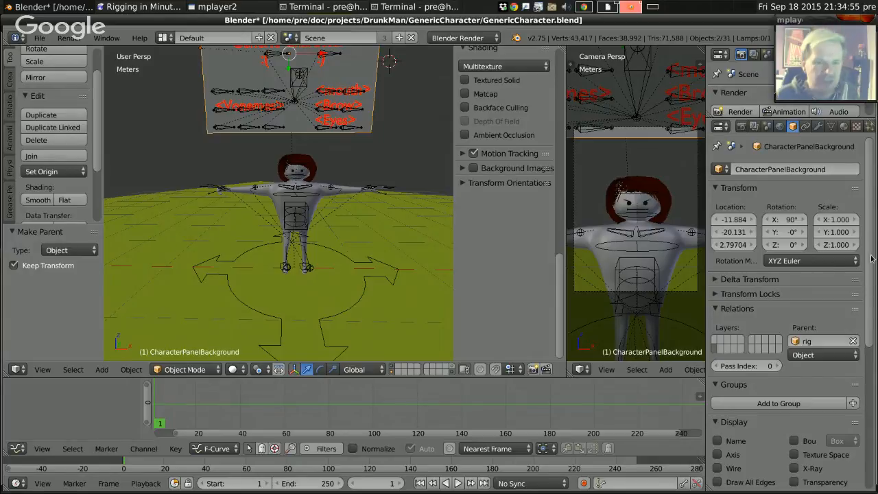
# Enable Wire display on the panel background and set its maximum draw type to Wire.
pyautogui.scroll(-8, 870, 258)
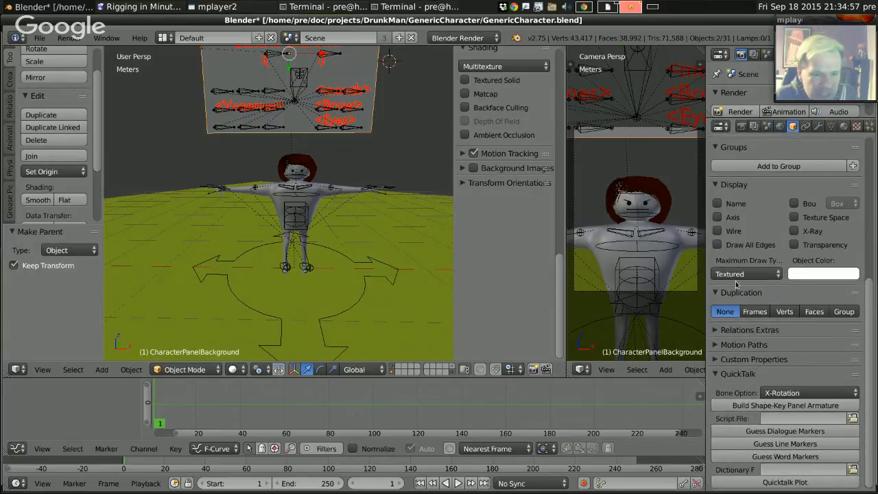
pyautogui.click(717, 231)
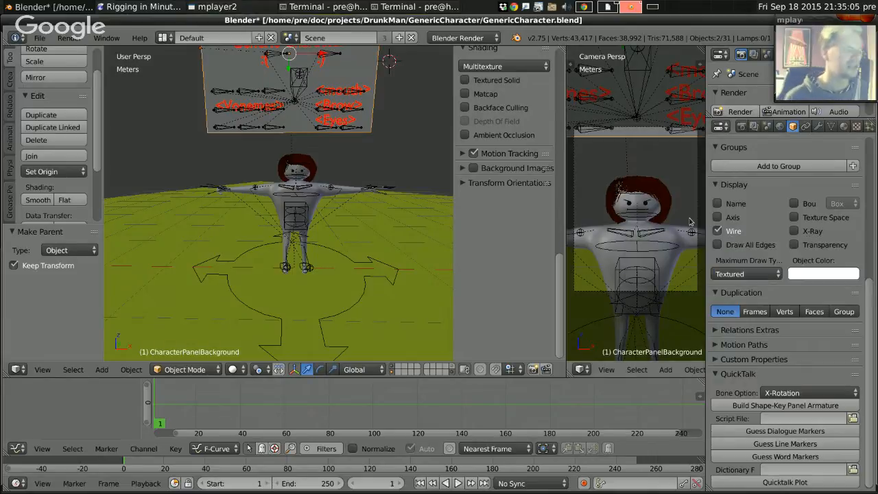
pyautogui.keyDown('shift'); pyautogui.moveTo(314, 100); pyautogui.dragTo(385, 128, button='middle'); pyautogui.keyUp('shift')
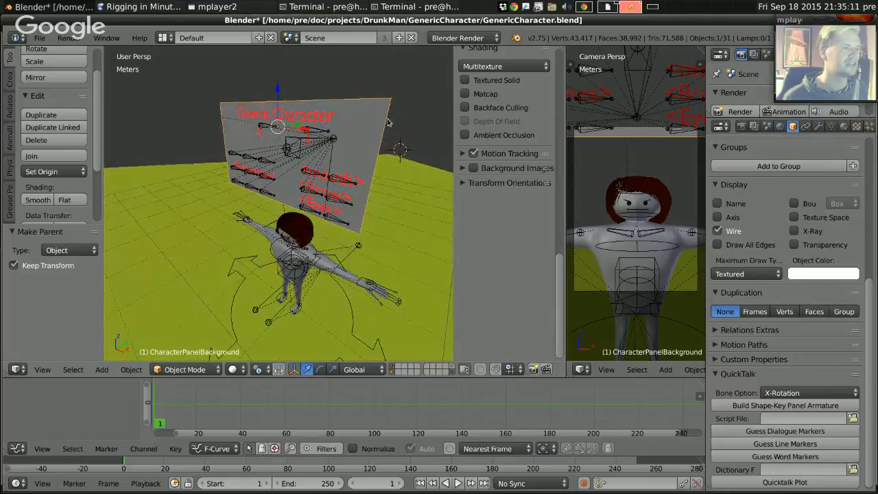
pyautogui.press('g')
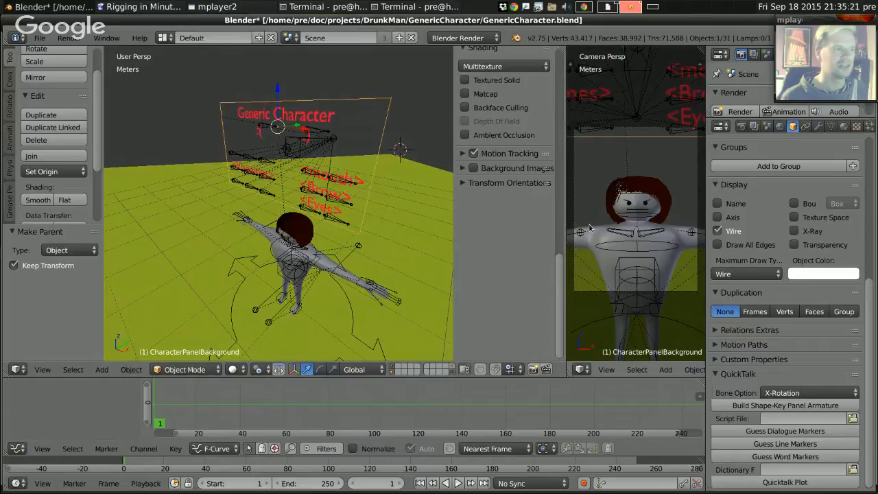
pyautogui.moveTo(288, 221)
pyautogui.mouseDown(button='middle')
pyautogui.moveTo(336, 212)
pyautogui.moveTo(354, 178)
pyautogui.mouseUp(button='middle')
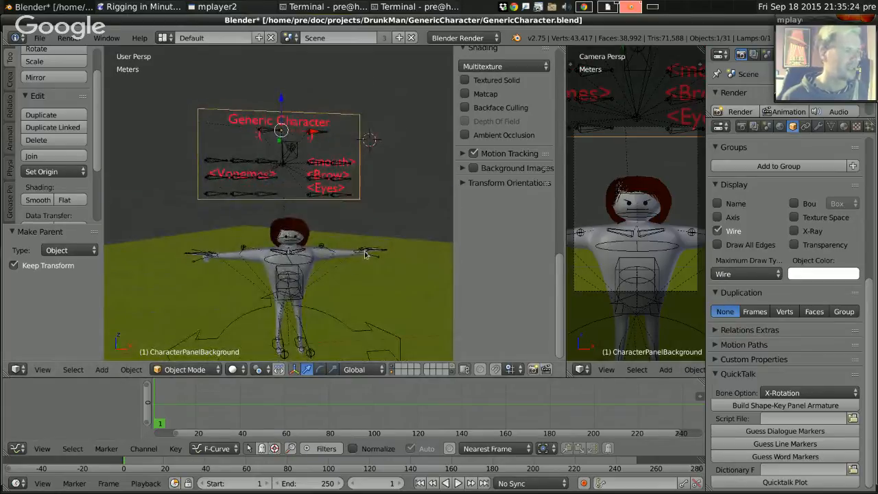
pyautogui.keyDown('shift'); pyautogui.rightClick(334, 321); pyautogui.keyUp('shift')
pyautogui.hotkey('ctrl', 'z')
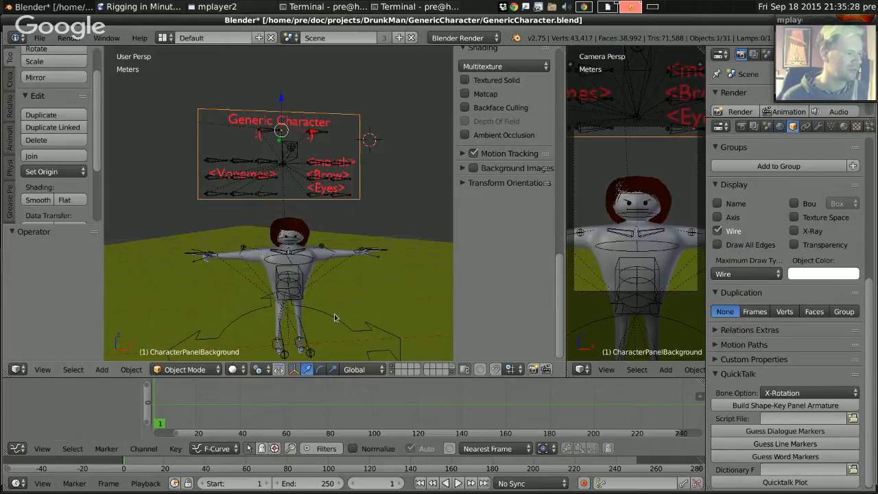
pyautogui.keyDown('shift'); pyautogui.rightClick(335, 321); pyautogui.keyUp('shift')
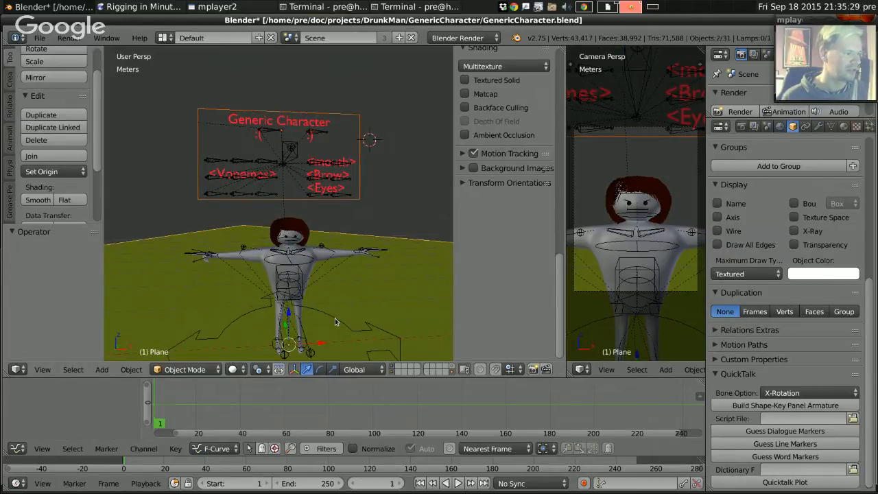
pyautogui.hotkey('ctrl', 'z')
# Move the ground plane about 10.35 m down along the global Z axis, clear of the rig.
pyautogui.rightClick(395, 278)
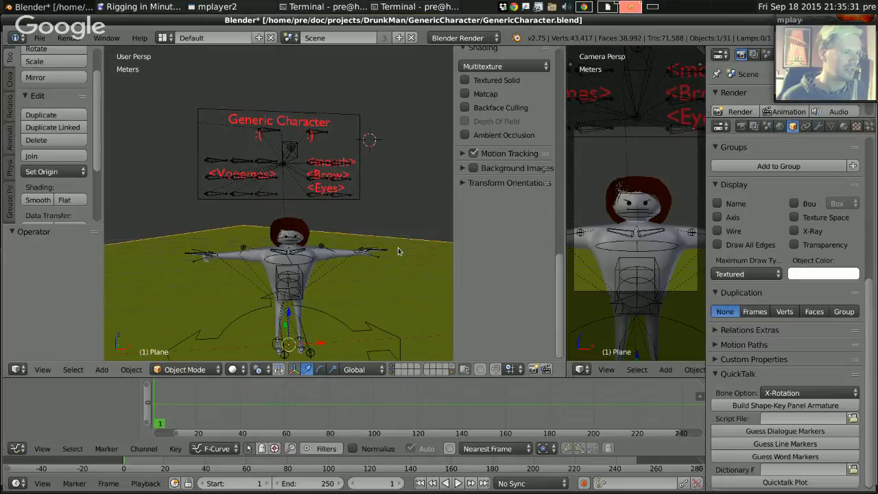
pyautogui.press('g')
pyautogui.press('z')
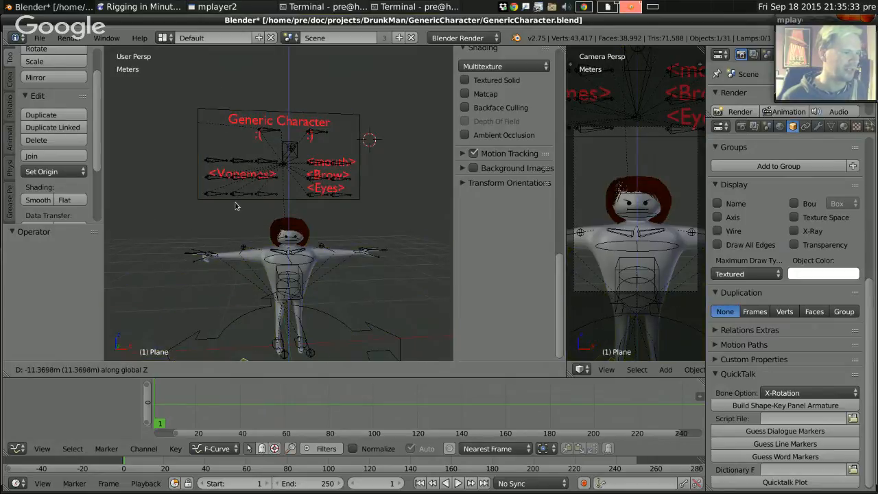
pyautogui.click(235, 204)
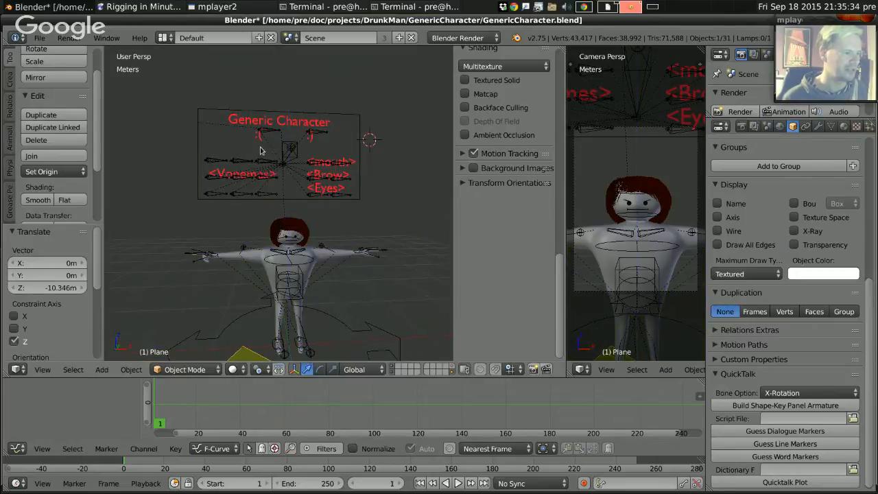
# Parent the CharacterPanelBackground plane to the rig's root bone with the Bone option in Pose Mode and test-move the root.
pyautogui.rightClick(358, 181)
pyautogui.keyDown('shift'); pyautogui.rightClick(349, 332); pyautogui.keyUp('shift')
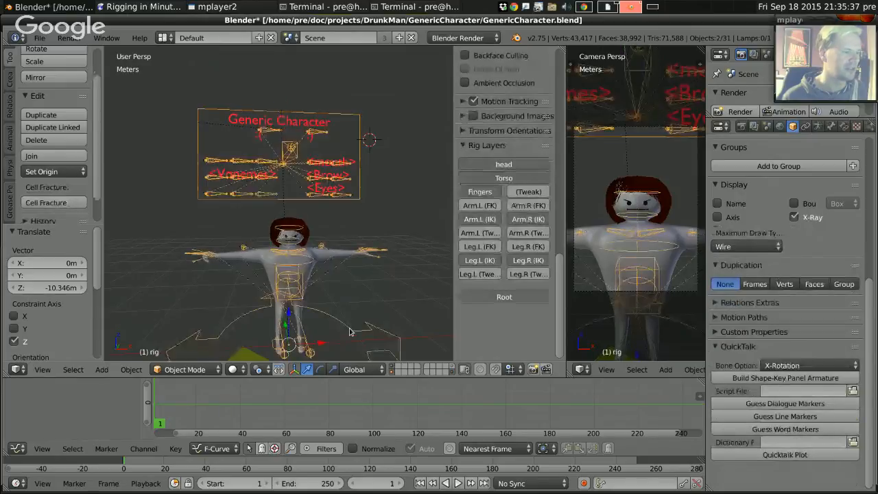
pyautogui.hotkey('ctrl', 'Tab')
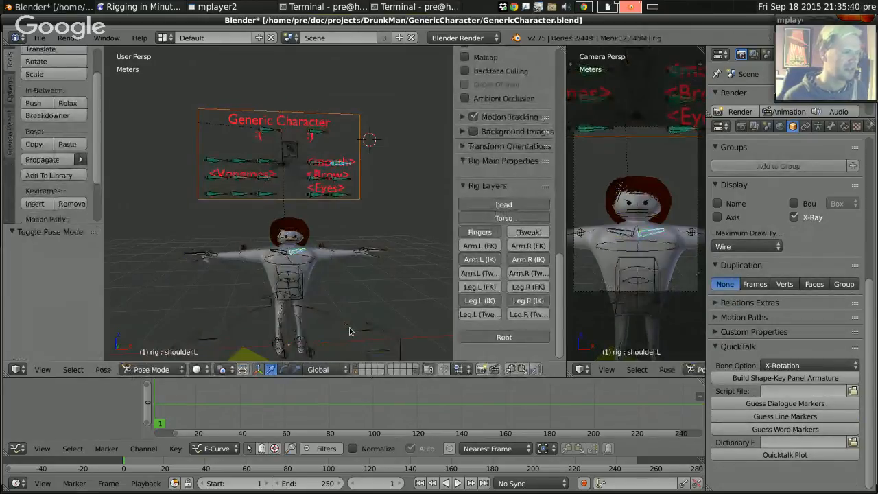
pyautogui.rightClick(349, 332)
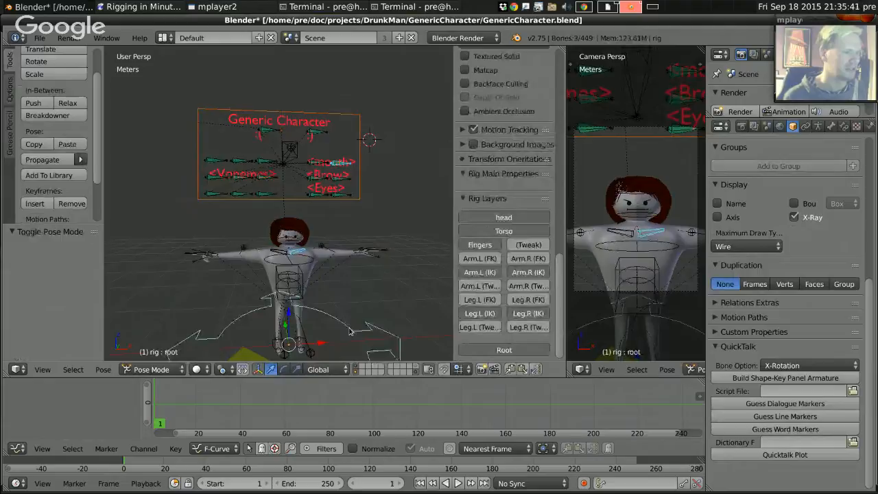
pyautogui.hotkey('ctrl', 'p')
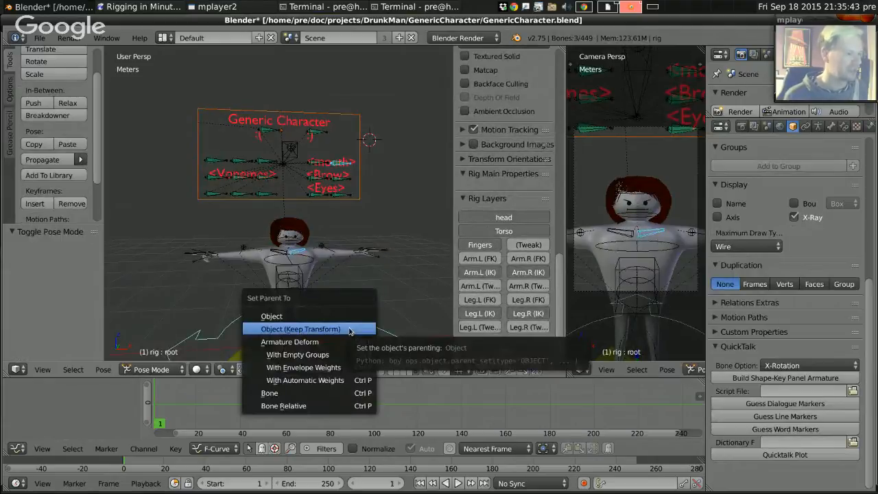
pyautogui.press('Down')
pyautogui.press('Down')
pyautogui.press('Down')
pyautogui.press('Down')
pyautogui.press('Down')
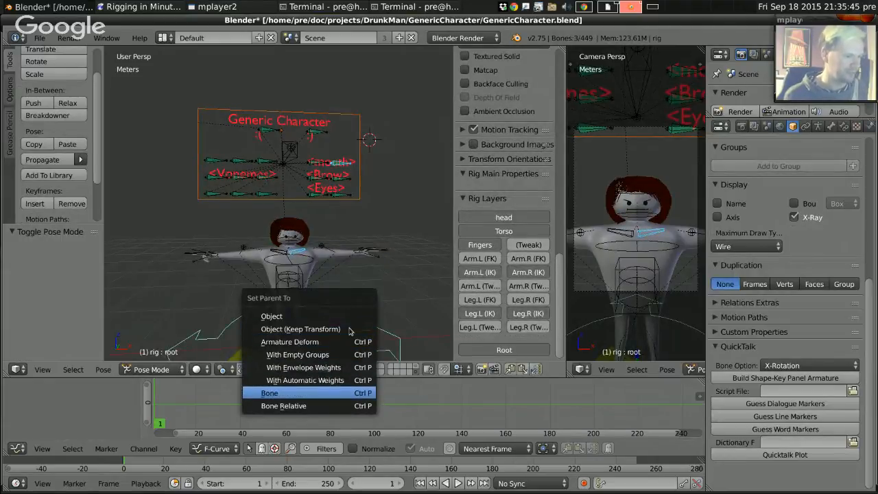
pyautogui.press('Return')
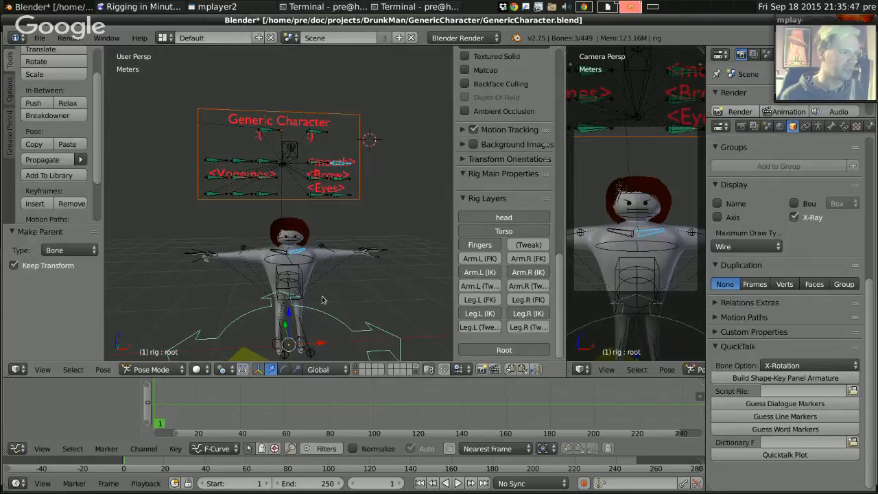
pyautogui.press('g')
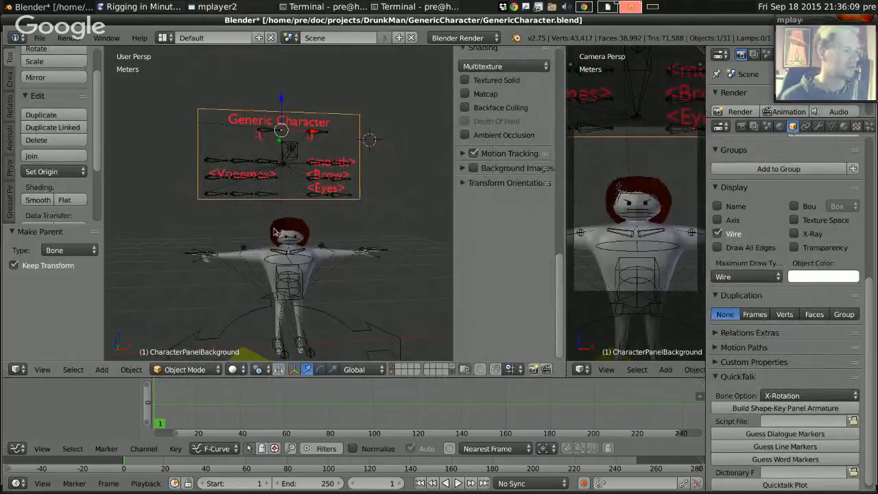
# Parent all facial control bones on the panel to the root bone using Keep Offset, and test-move the root in Pose Mode.
pyautogui.keyDown('shift'); pyautogui.moveTo(294, 251); pyautogui.dragTo(283, 168, button='middle'); pyautogui.keyUp('shift')
pyautogui.rightClick(265, 120)
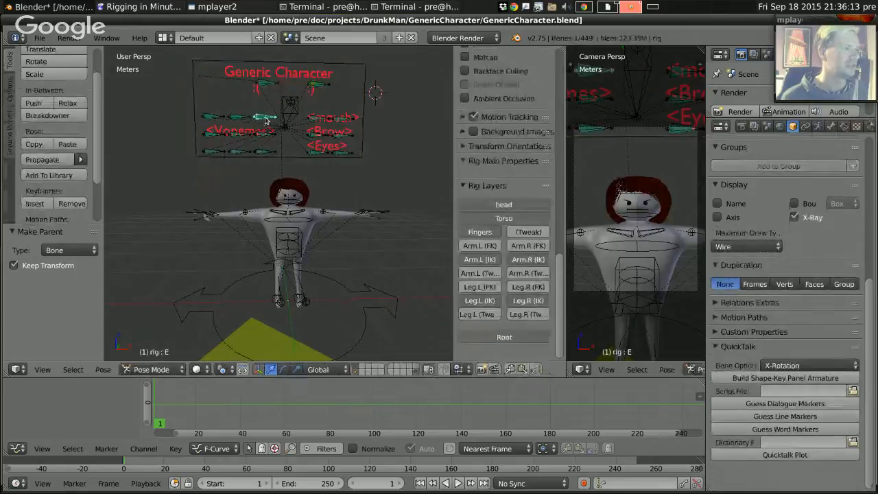
pyautogui.press('Tab')
pyautogui.press('b')
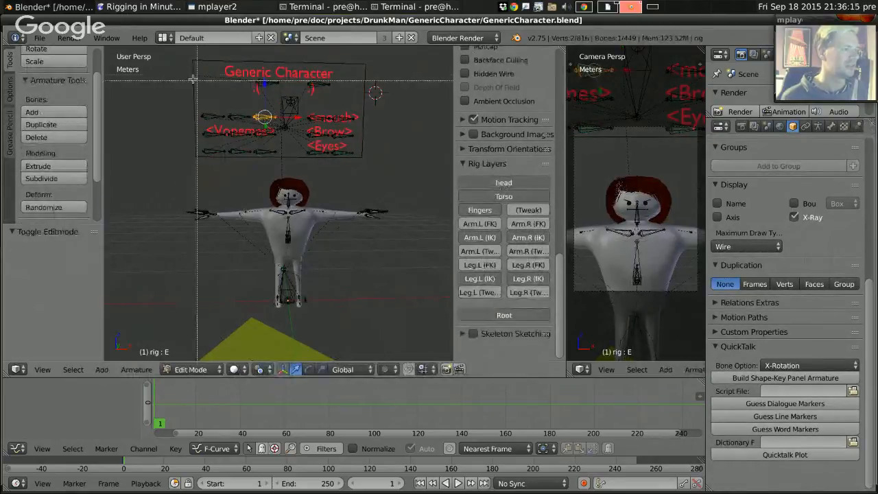
pyautogui.moveTo(179, 74); pyautogui.dragTo(390, 153)
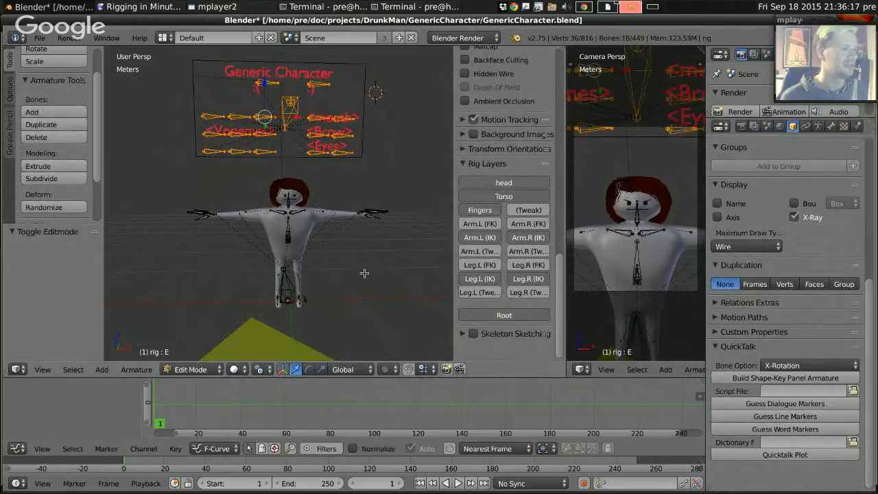
pyautogui.moveTo(354, 304); pyautogui.dragTo(328, 279, button='middle')
pyautogui.keyDown('shift'); pyautogui.rightClick(326, 279); pyautogui.keyUp('shift')
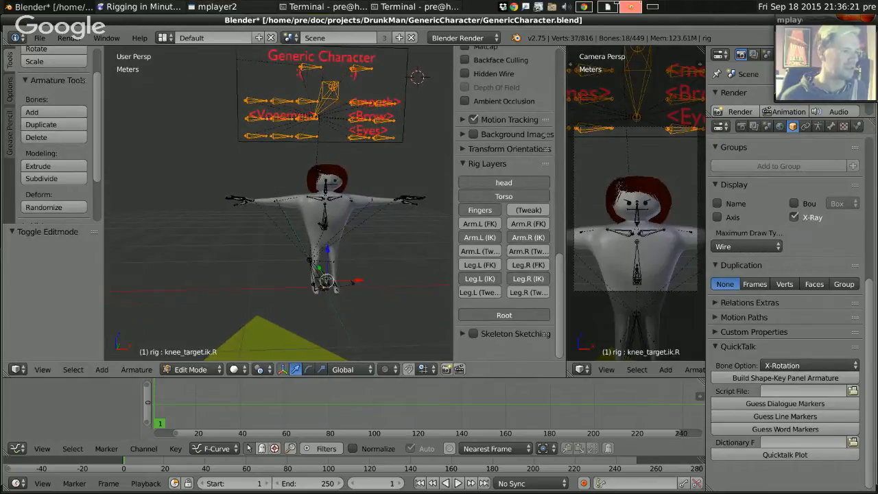
pyautogui.hotkey('ctrl', 'z')
pyautogui.keyDown('shift'); pyautogui.rightClick(320, 274); pyautogui.keyUp('shift')
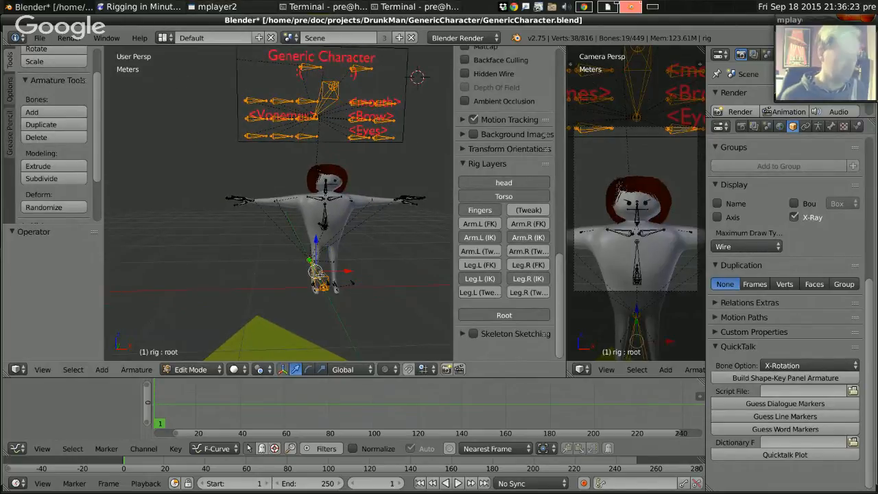
pyautogui.hotkey('ctrl', 'p')
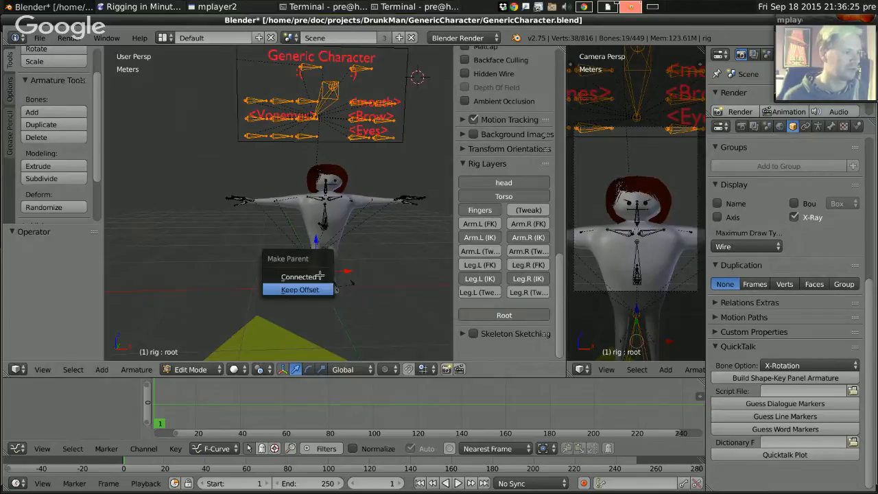
pyautogui.click(300, 290)
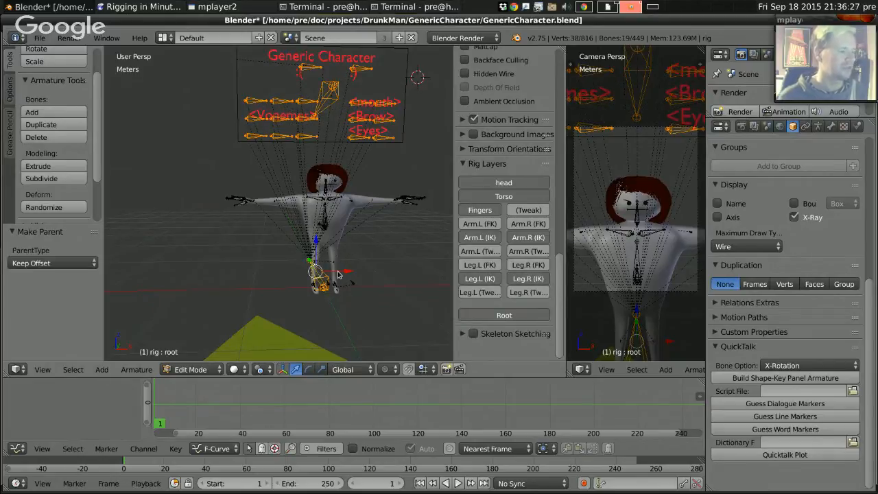
pyautogui.hotkey('ctrl', 'Tab')
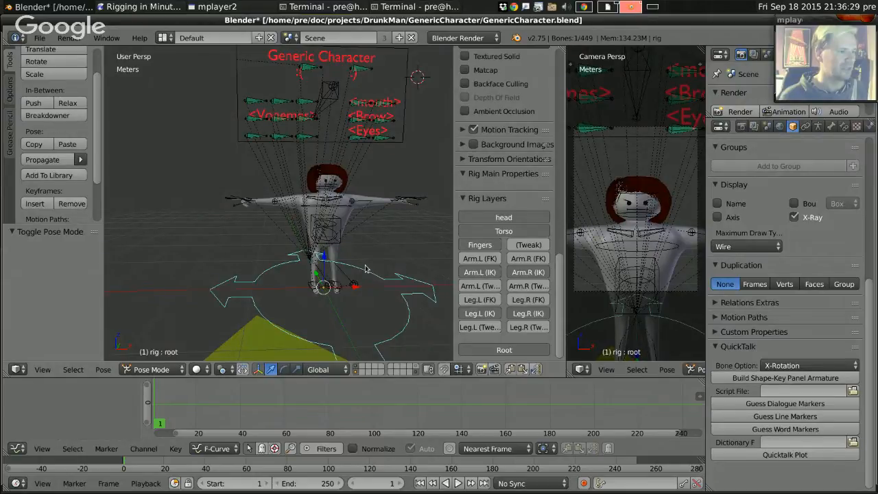
pyautogui.press('g')
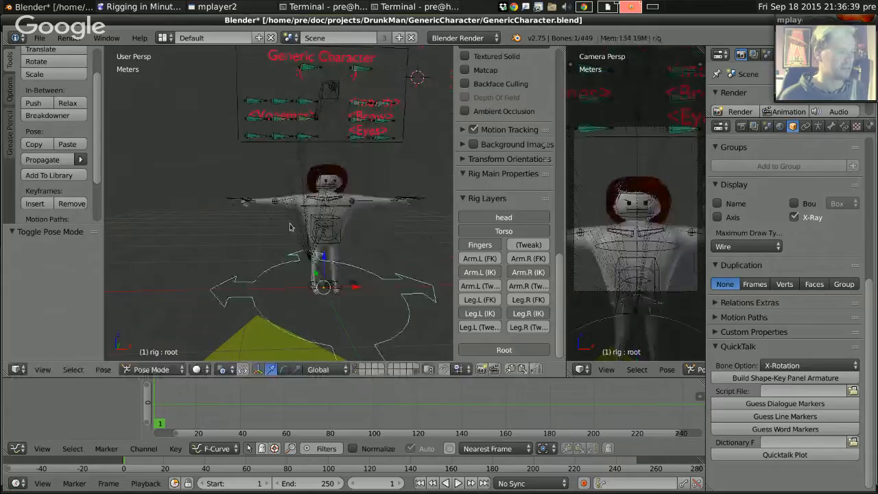
# Raise the ground plane about 10.35 m along the global Z axis, back under the character's feet.
pyautogui.press('KP_1')
pyautogui.scroll(-6, 289, 227)
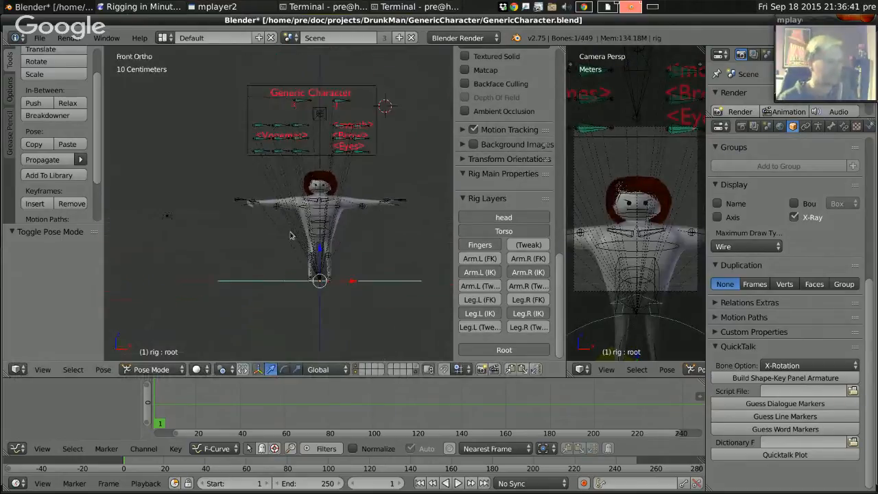
pyautogui.moveTo(289, 172); pyautogui.dragTo(300, 283, button='middle')
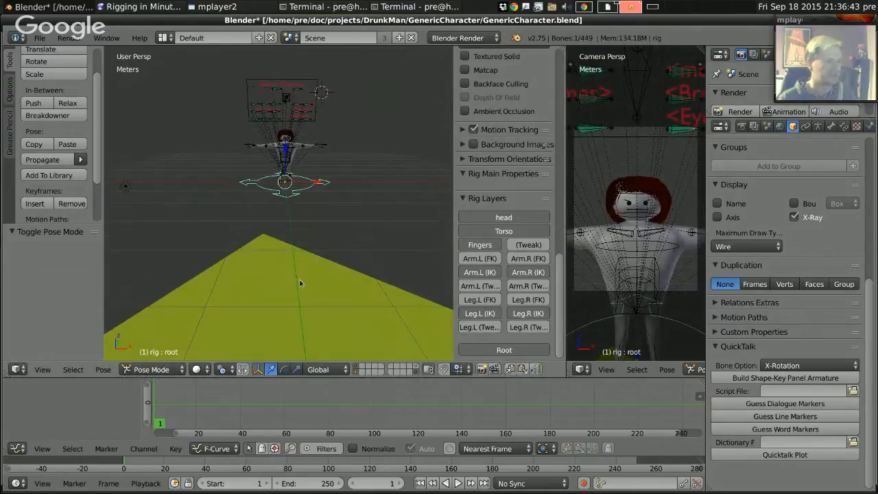
pyautogui.rightClick(299, 282)
pyautogui.press('g')
pyautogui.press('z')
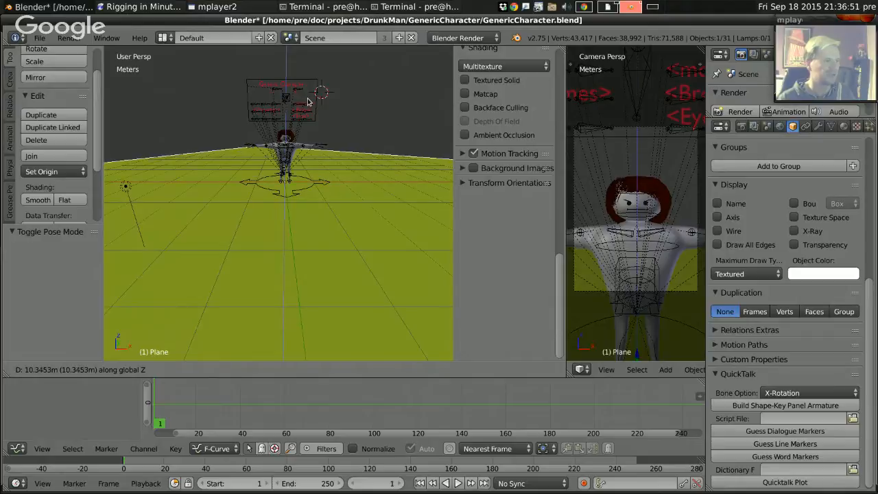
pyautogui.click(309, 103)
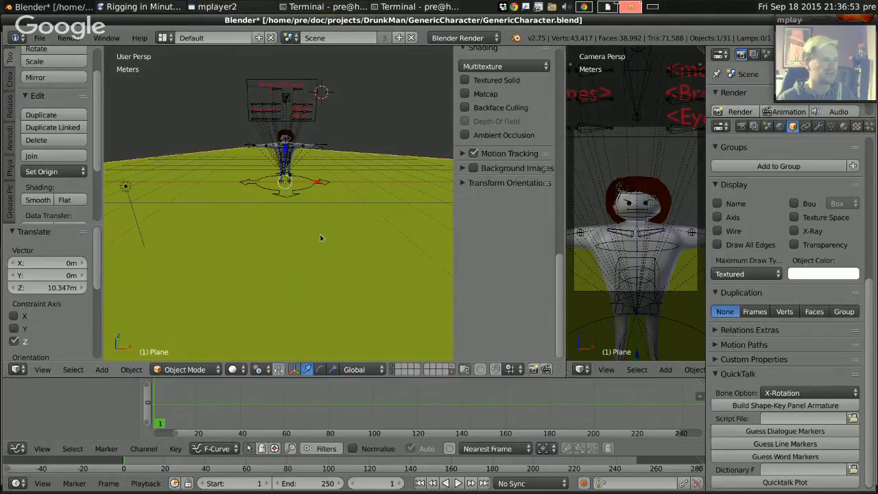
# Check the ground plane's height from the front view and save the GenericCharacter.blend file.
pyautogui.moveTo(321, 240); pyautogui.dragTo(281, 223, button='middle')
pyautogui.moveTo(299, 184); pyautogui.dragTo(290, 254, button='middle')
pyautogui.press('KP_1')
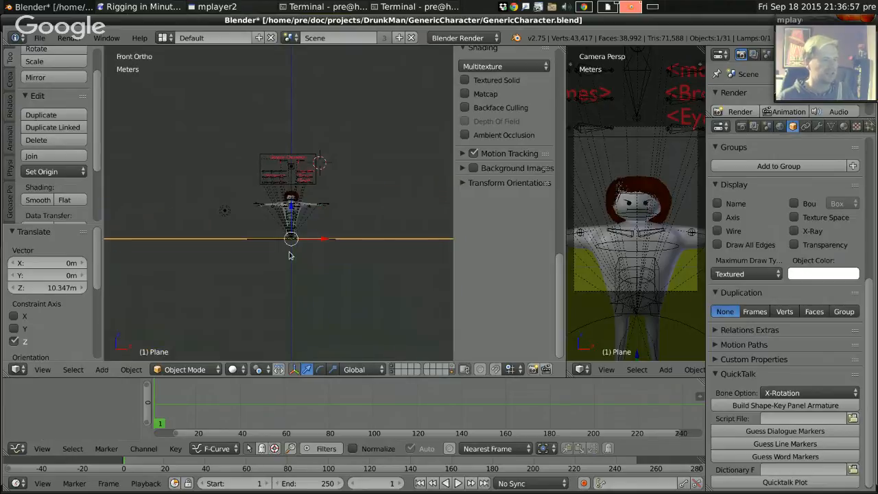
pyautogui.click(39, 38)
pyautogui.click(90, 131)
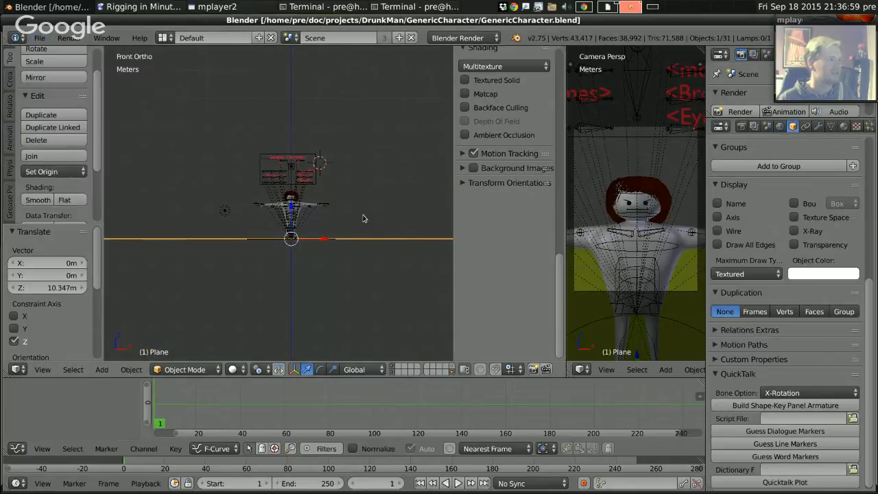
# Test the smile control by rotating the qt_smile bone about -82 degrees in Pose Mode, and cancel the rotation.
pyautogui.scroll(5, 338, 176)
pyautogui.keyDown('shift'); pyautogui.moveTo(337, 175); pyautogui.dragTo(265, 218, button='middle'); pyautogui.keyUp('shift')
pyautogui.scroll(2, 264, 218)
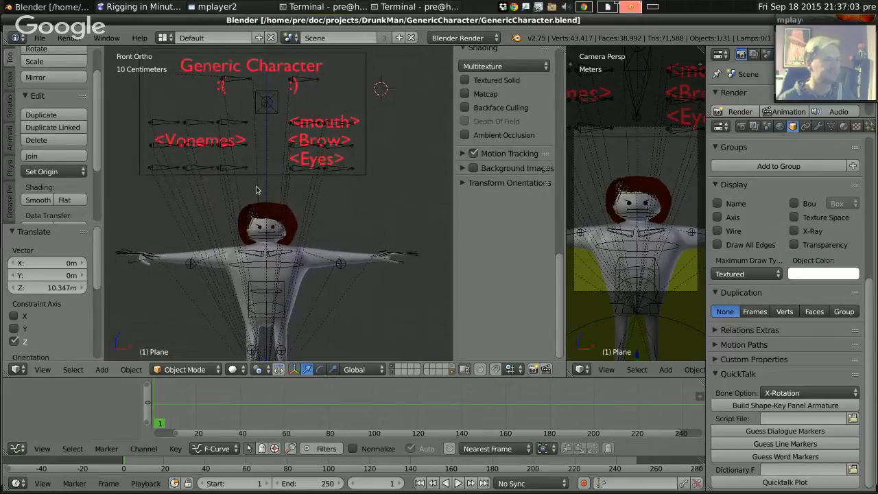
pyautogui.press('Tab')
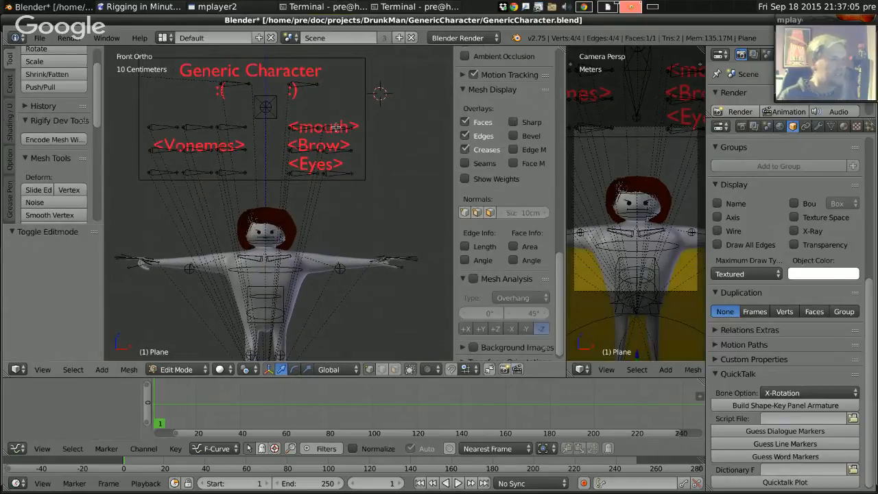
pyautogui.press('Tab')
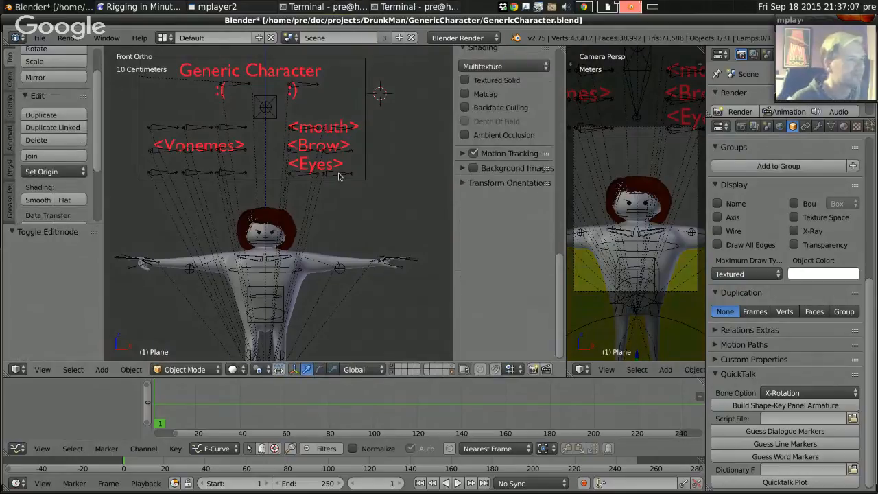
pyautogui.rightClick(339, 175)
pyautogui.press('Tab')
pyautogui.press('Tab')
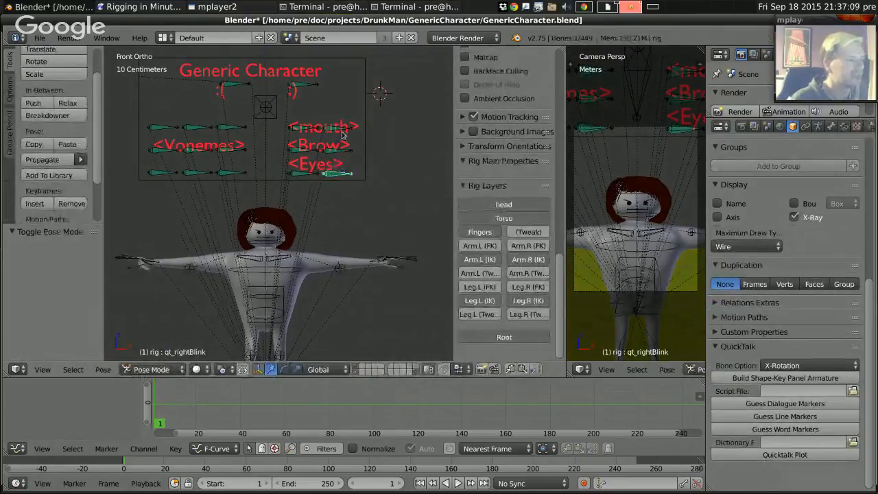
pyautogui.rightClick(307, 87)
pyautogui.press('r')
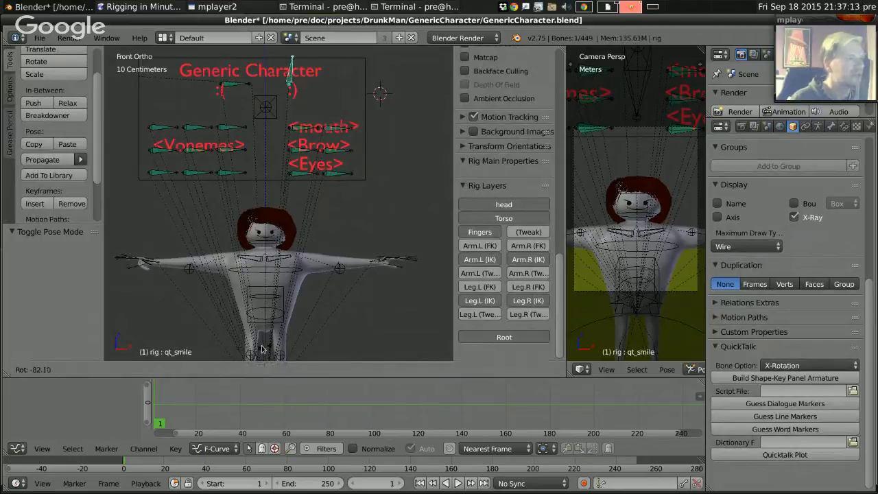
pyautogui.rightClick(252, 351)
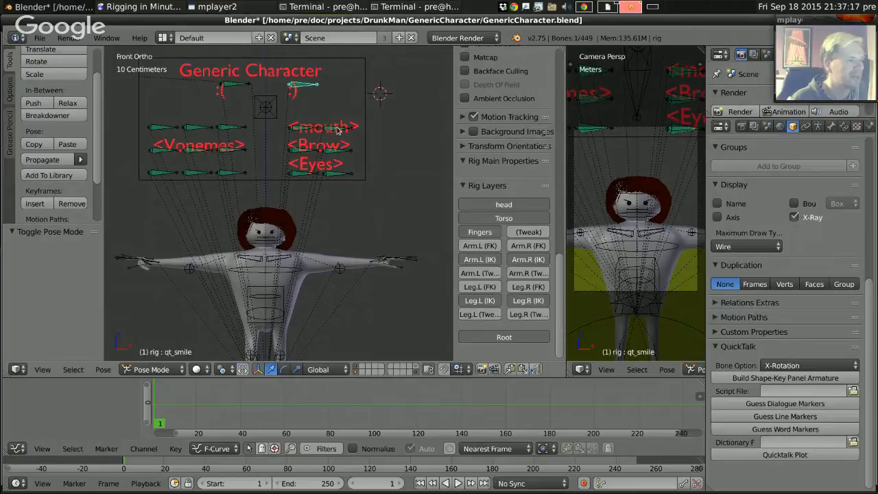
# Test the qt_slideMouthLeft, qt_leftBrowDown and qt_rightBlink controls by rotating each bone in Pose Mode.
pyautogui.rightClick(374, 123)
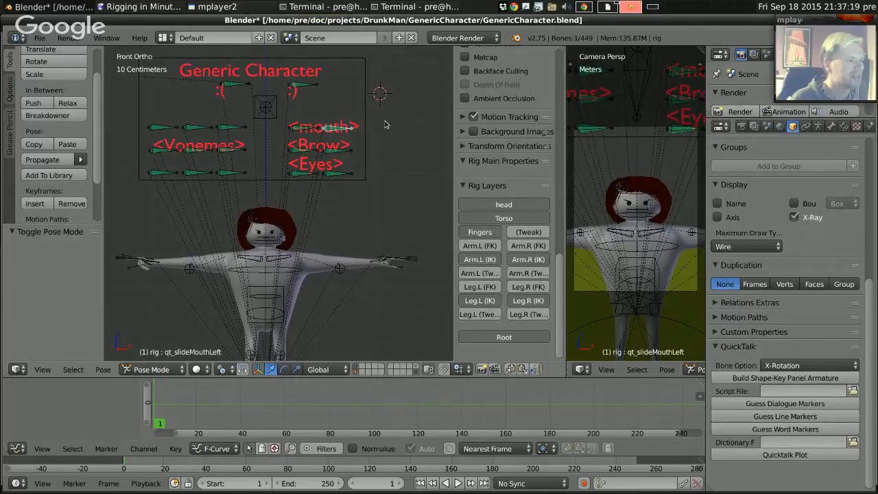
pyautogui.press('r')
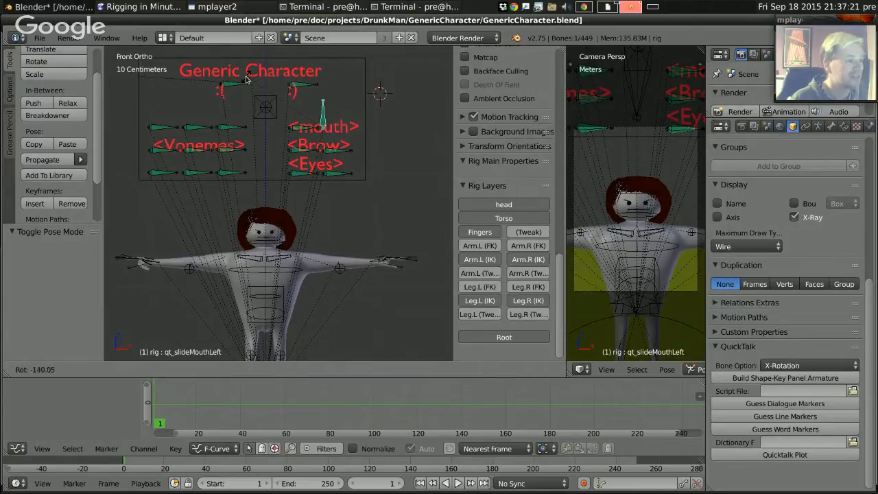
pyautogui.click(246, 80)
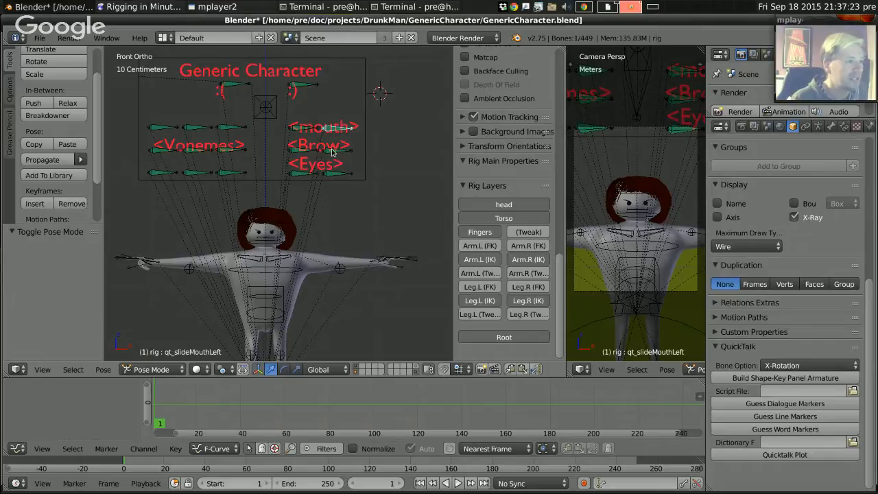
pyautogui.rightClick(332, 152)
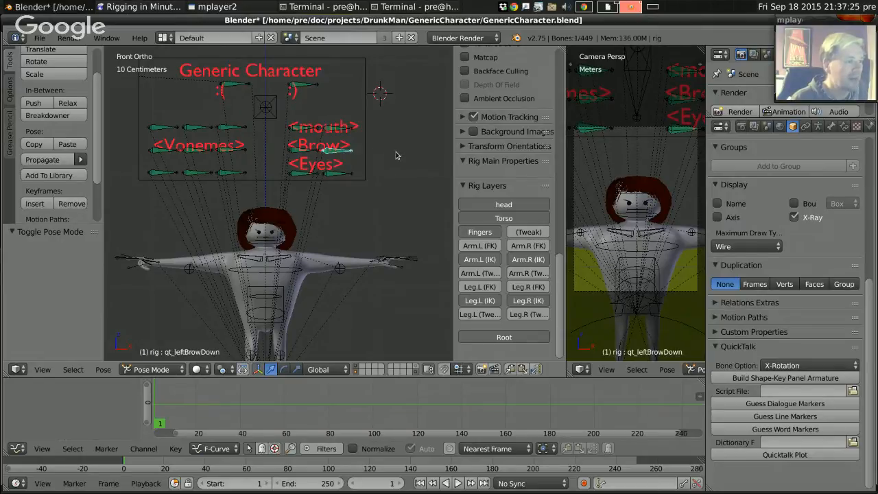
pyautogui.press('r')
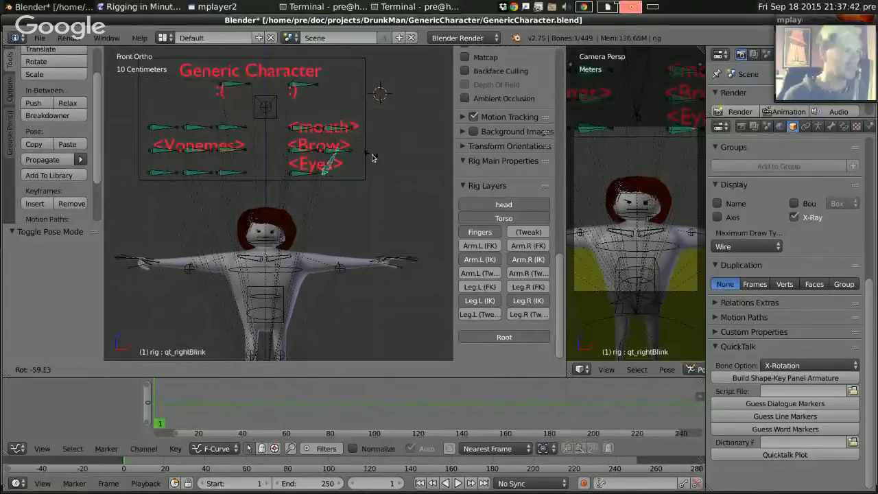
pyautogui.click(372, 158)
# In Edit Mode, swap the positions of the qt_rightBlink and qt_leftBlink bones in the Eyes row, shifting each 30 cm along X.
pyautogui.press('Tab')
pyautogui.scroll(4, 357, 156)
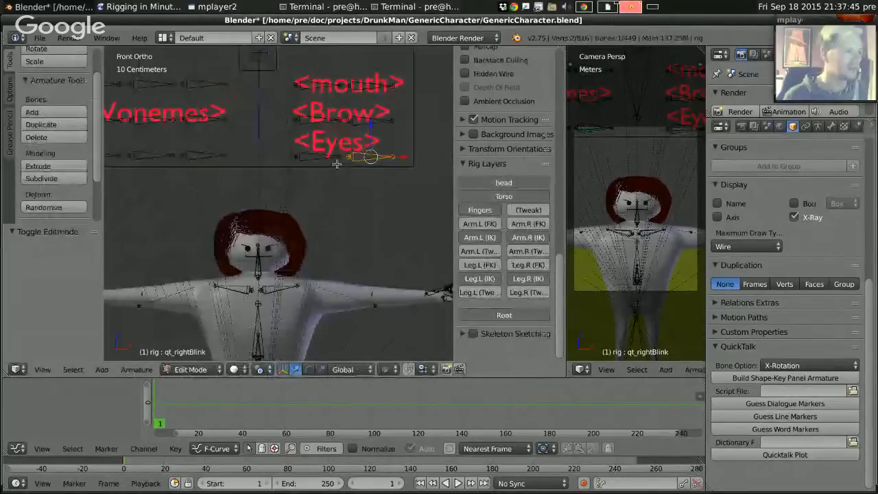
pyautogui.press('g')
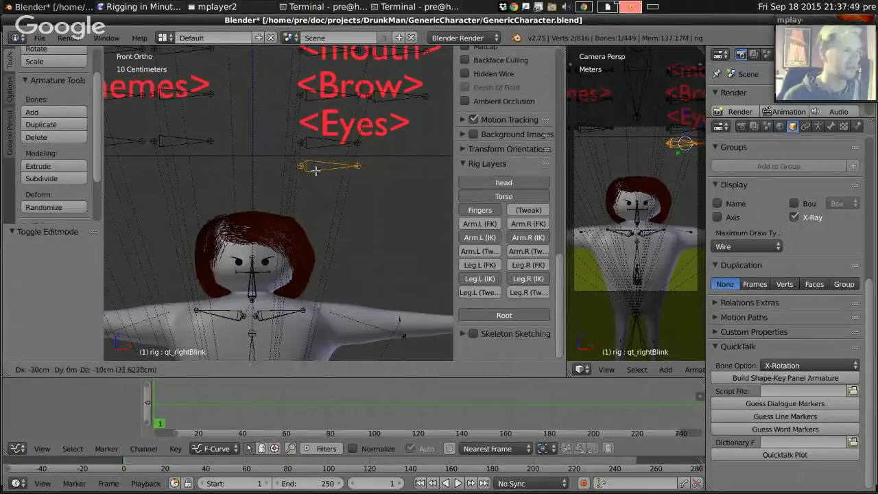
pyautogui.click(315, 170)
pyautogui.rightClick(317, 141)
pyautogui.press('g')
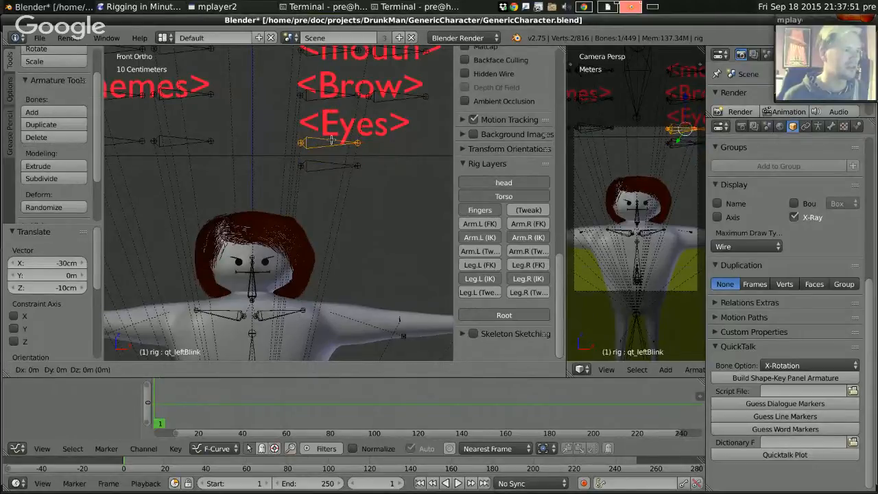
pyautogui.click(381, 141)
pyautogui.rightClick(316, 163)
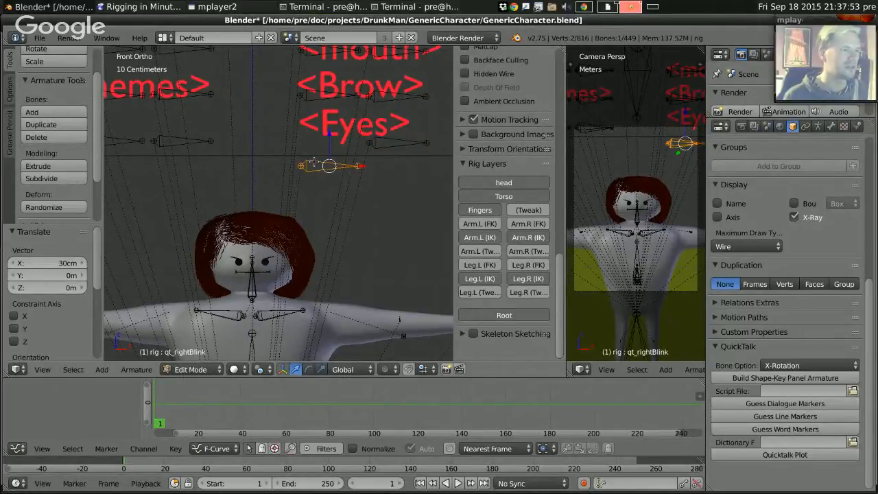
pyautogui.press('g')
pyautogui.click(316, 143)
# Test the swapped qt_leftBlink and qt_rightBlink controls by rotating each bone in Pose Mode, cancelling each rotation.
pyautogui.hotkey('ctrl', 'Tab')
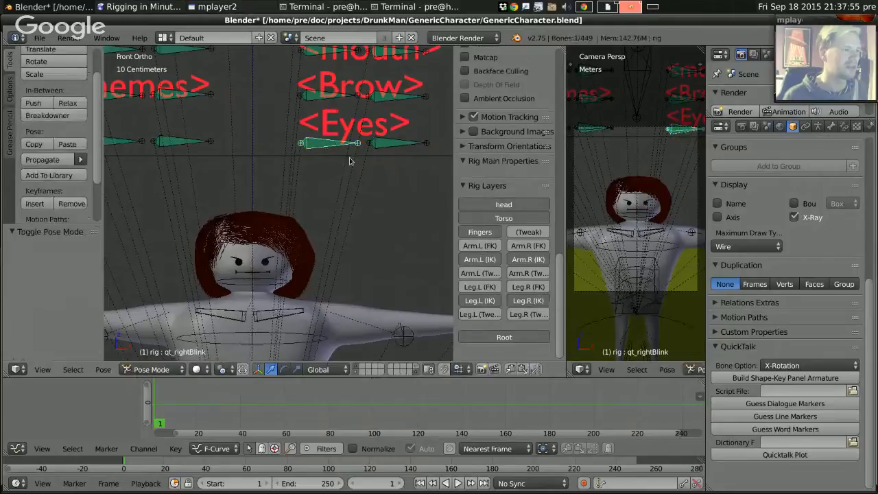
pyautogui.rightClick(399, 142)
pyautogui.press('r')
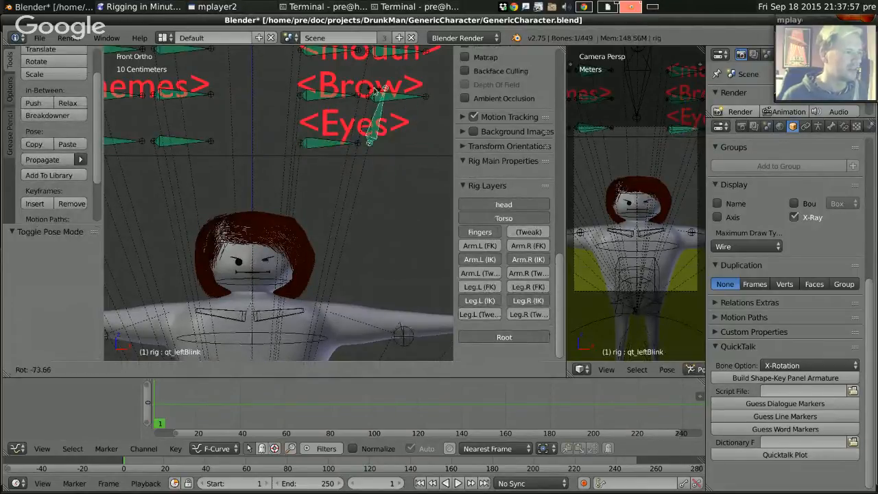
pyautogui.press('Escape')
pyautogui.rightClick(330, 142)
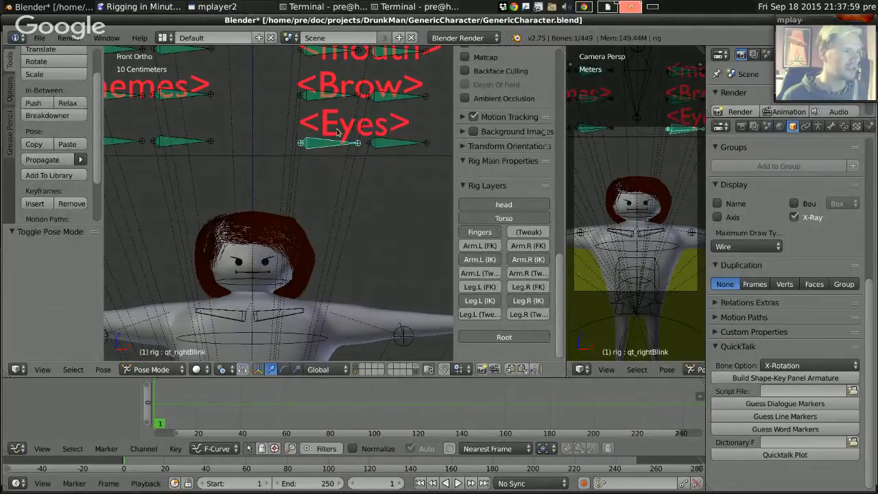
pyautogui.press('r')
pyautogui.rightClick(311, 142)
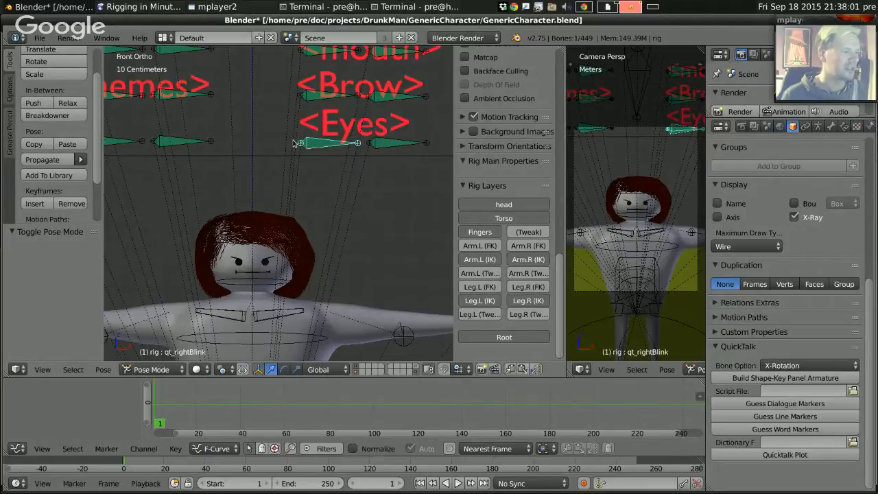
pyautogui.keyDown('ctrl'); pyautogui.moveTo(302, 123); pyautogui.dragTo(280, 190, button='middle'); pyautogui.keyUp('ctrl')
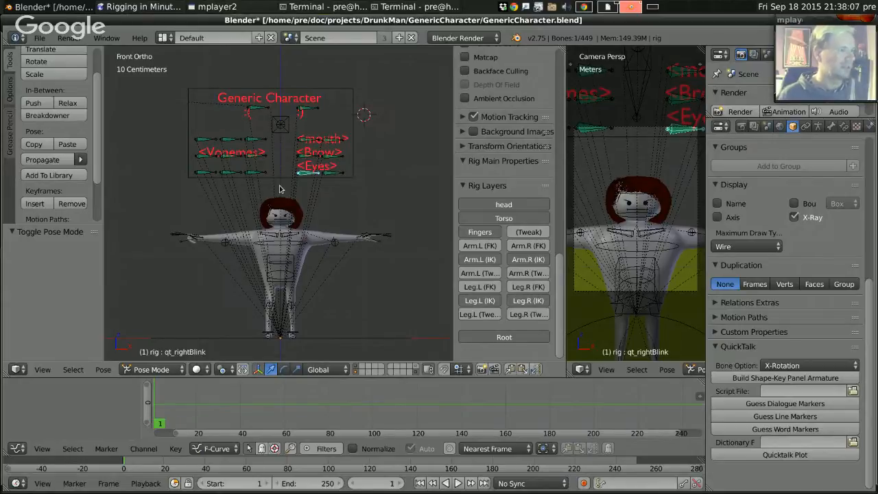
pyautogui.press('Tab')
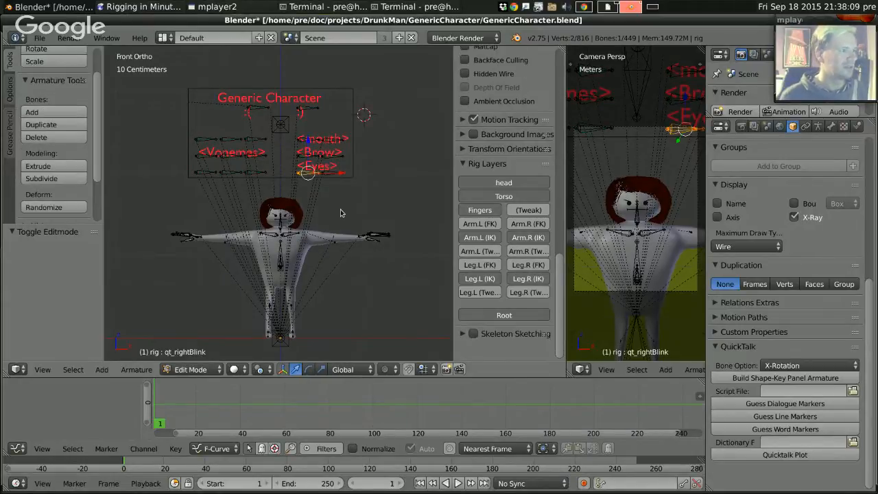
pyautogui.press('Tab')
pyautogui.press('Tab')
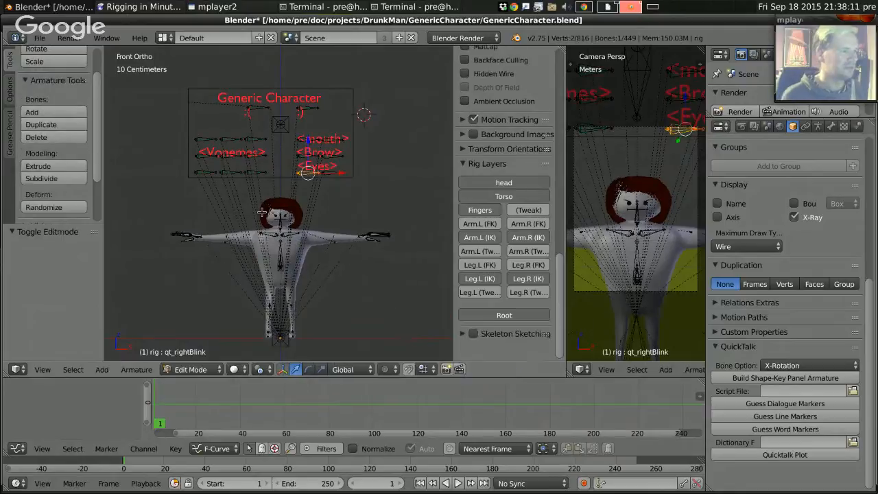
pyautogui.scroll(-2, 302, 195)
pyautogui.scroll(-1, 320, 182)
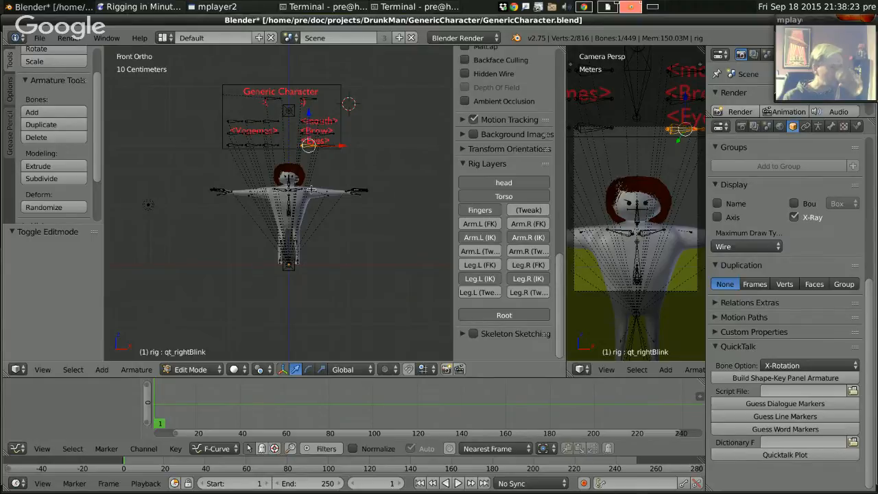
# Pull the camera back about 5.44 m along its local Z axis in Object Mode and render a test image.
pyautogui.press('KP_0')
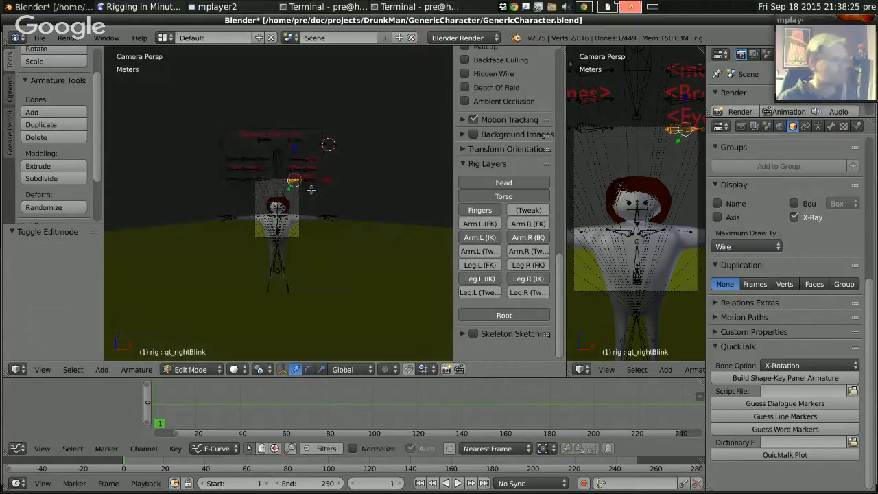
pyautogui.scroll(6, 373, 249)
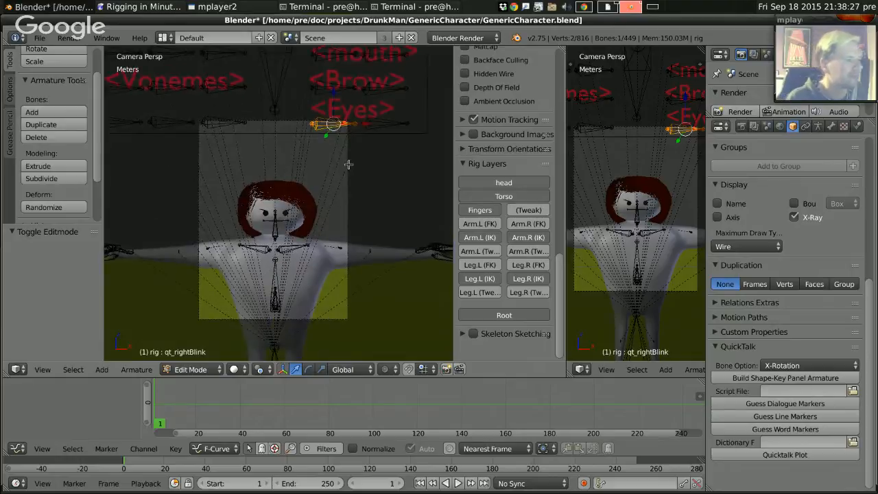
pyautogui.hotkey('ctrl', 'Tab')
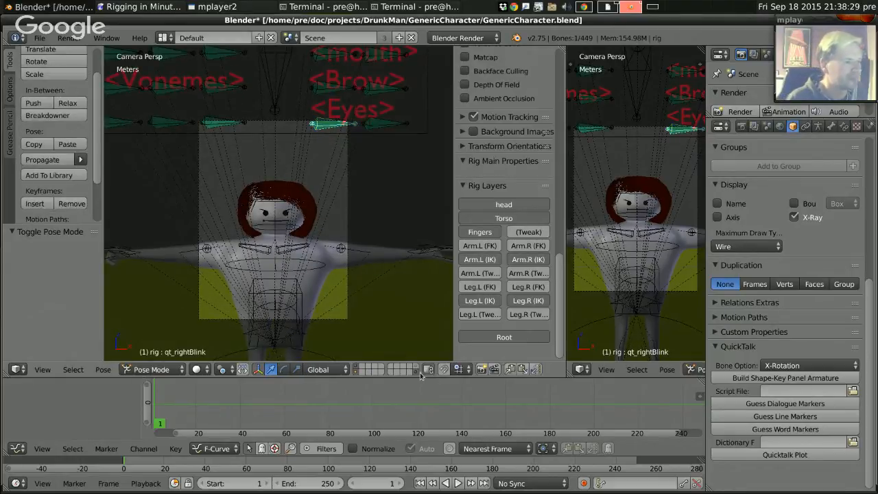
pyautogui.rightClick(346, 211)
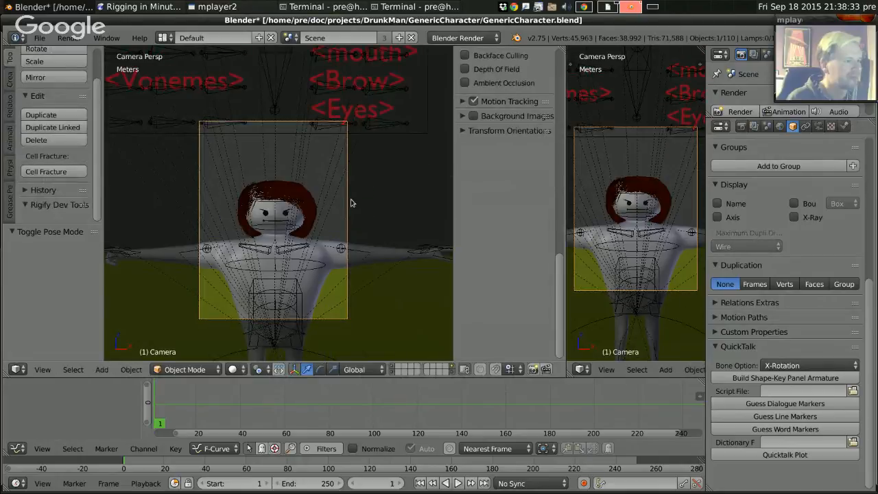
pyautogui.press('g')
pyautogui.press('z')
pyautogui.press('z')
pyautogui.click(374, 233)
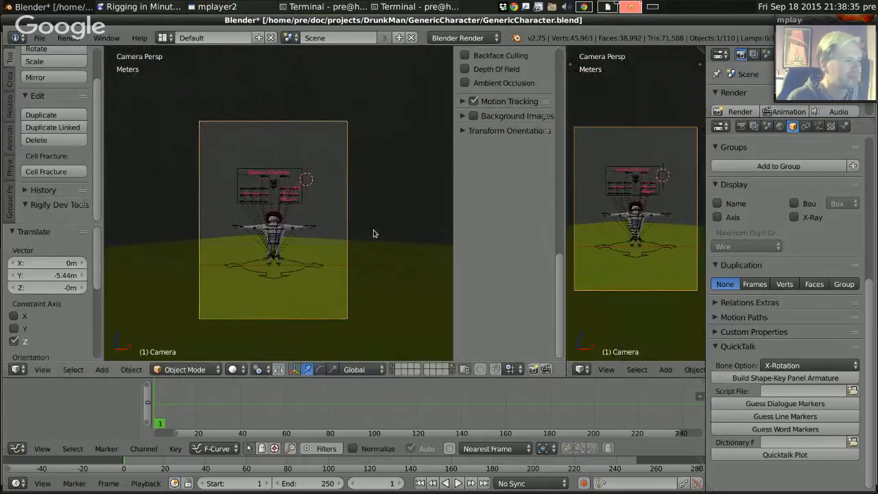
pyautogui.click(717, 112)
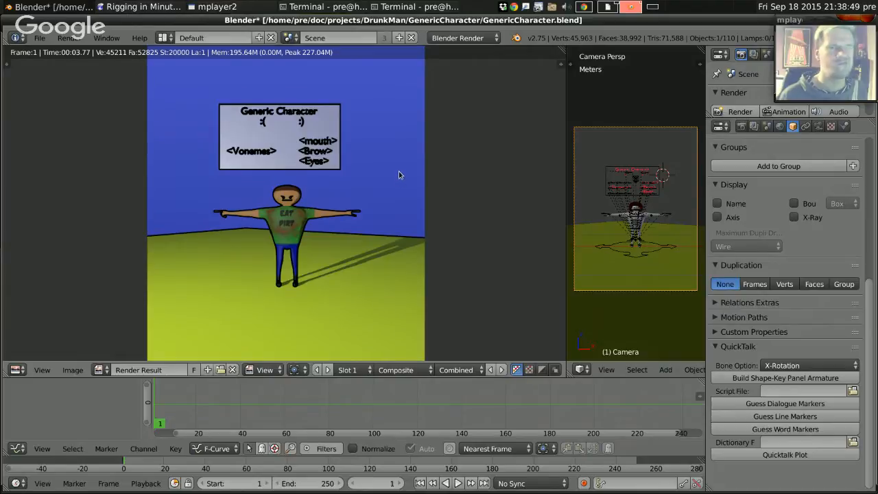
pyautogui.press('Escape')
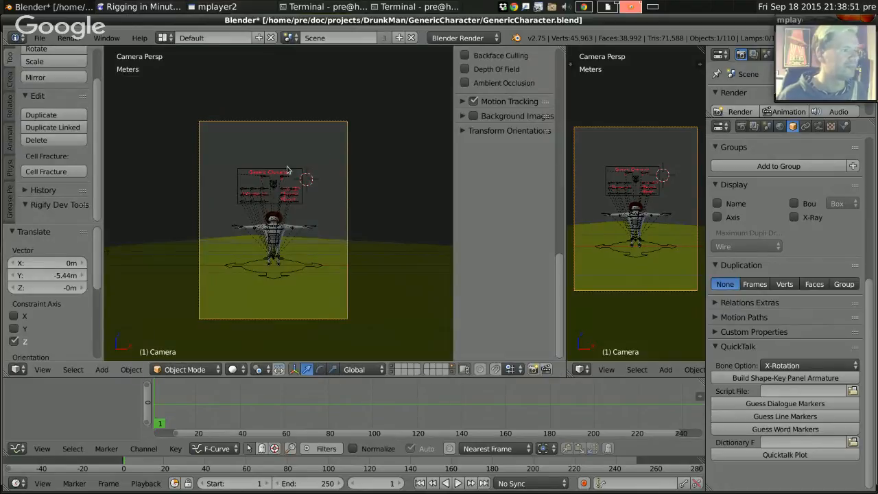
# Select the character panel's background and text, and show the Outliner in place of the object properties, from the start of its list.
pyautogui.rightClick(288, 170)
pyautogui.keyDown('shift'); pyautogui.rightClick(286, 176); pyautogui.keyUp('shift')
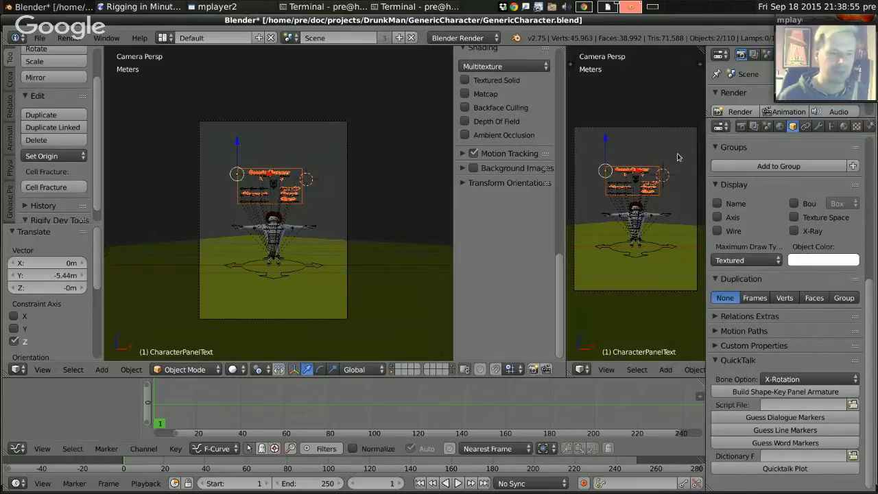
pyautogui.click(722, 127)
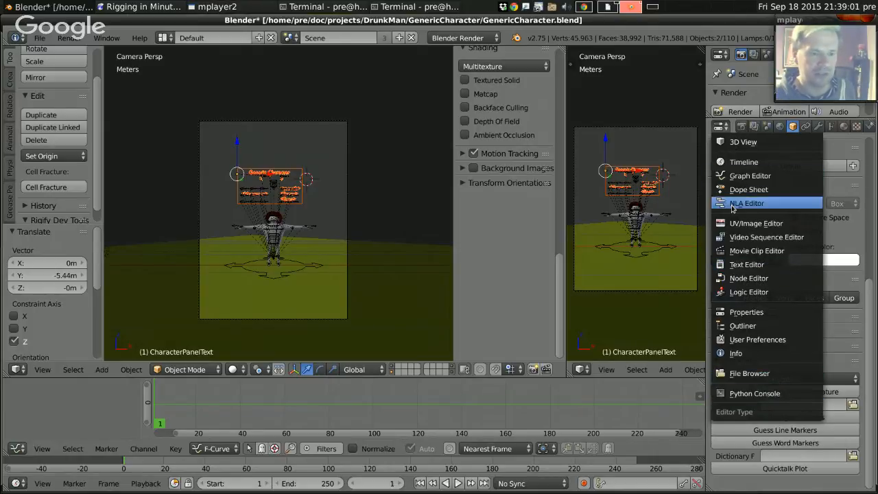
pyautogui.click(748, 325)
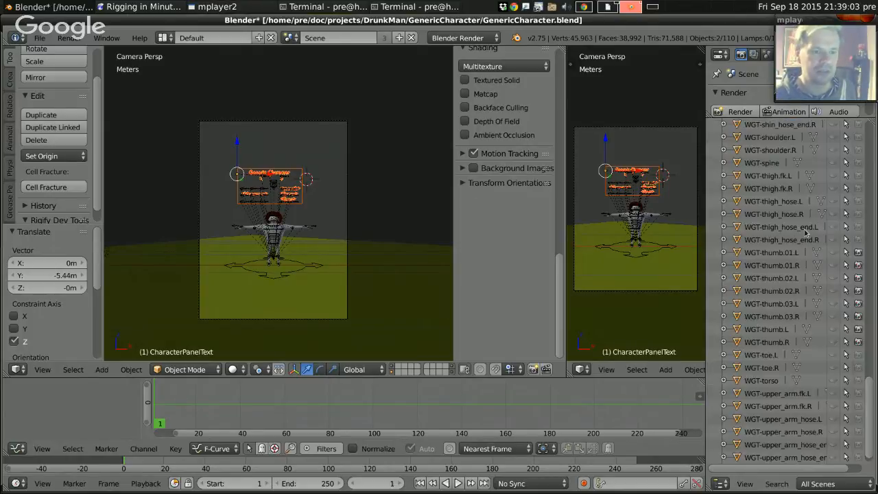
pyautogui.moveTo(870, 430); pyautogui.dragTo(873, 86)
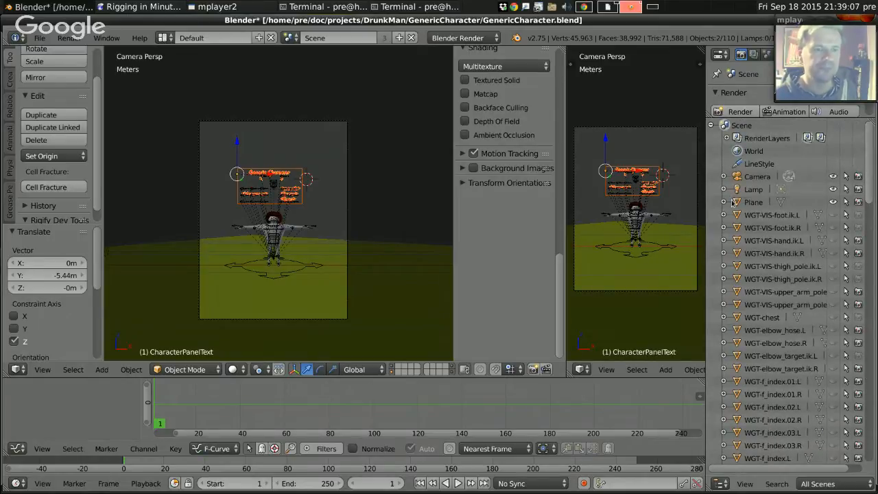
# Rename the Plane object to Ground in the Outliner.
pyautogui.click(753, 203)
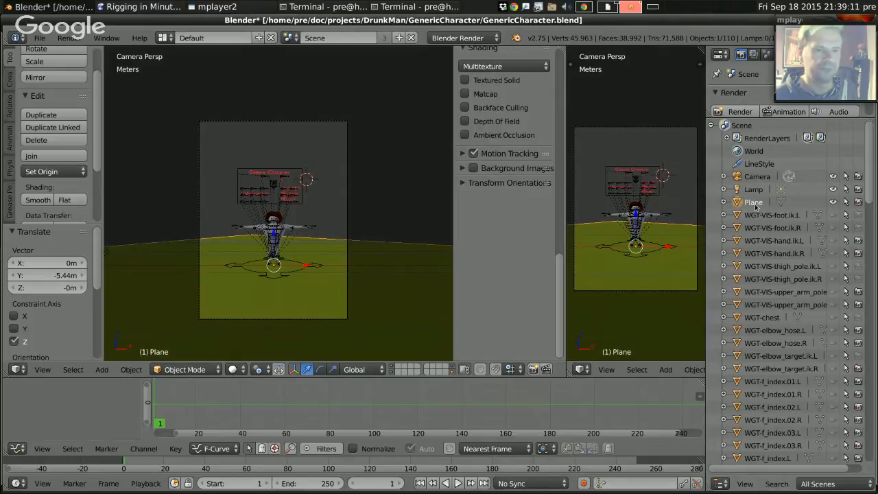
pyautogui.doubleClick(754, 203)
pyautogui.write('Grpund')
pyautogui.press('Return')
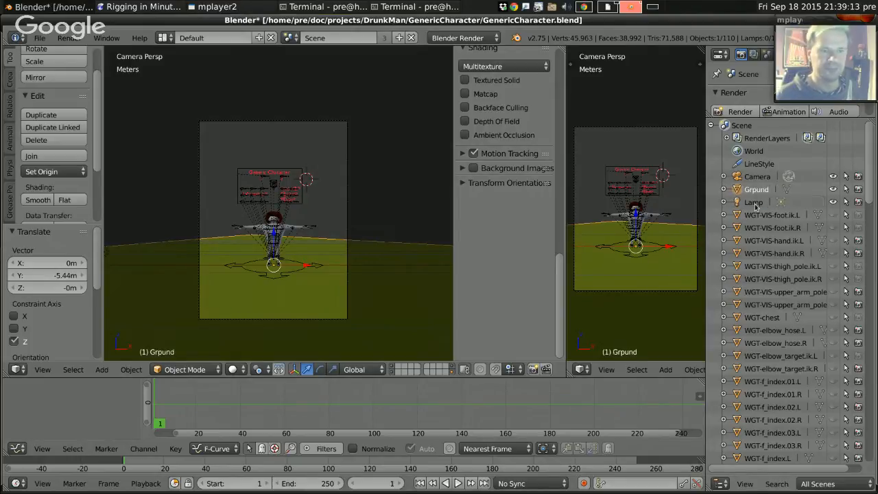
pyautogui.doubleClick(758, 190)
pyautogui.write('G')
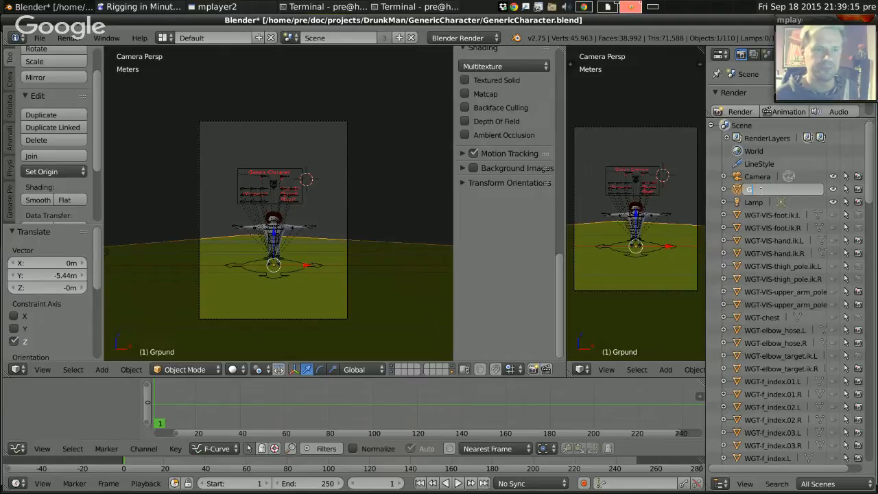
pyautogui.write('round')
pyautogui.press('Return')
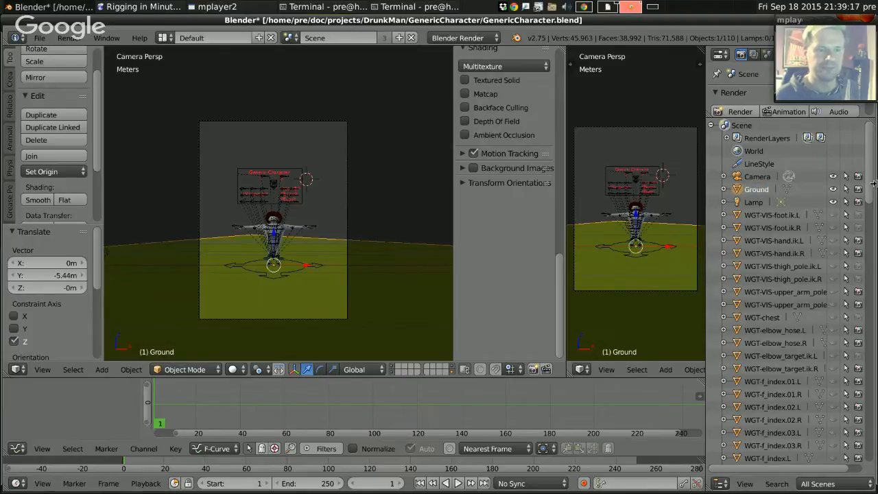
# Expand the rig's hierarchy in the Outliner and exclude the character panel's background and its CharacterPanelText child from rendering.
pyautogui.moveTo(868, 177); pyautogui.dragTo(876, 482)
pyautogui.scroll(1, 852, 419)
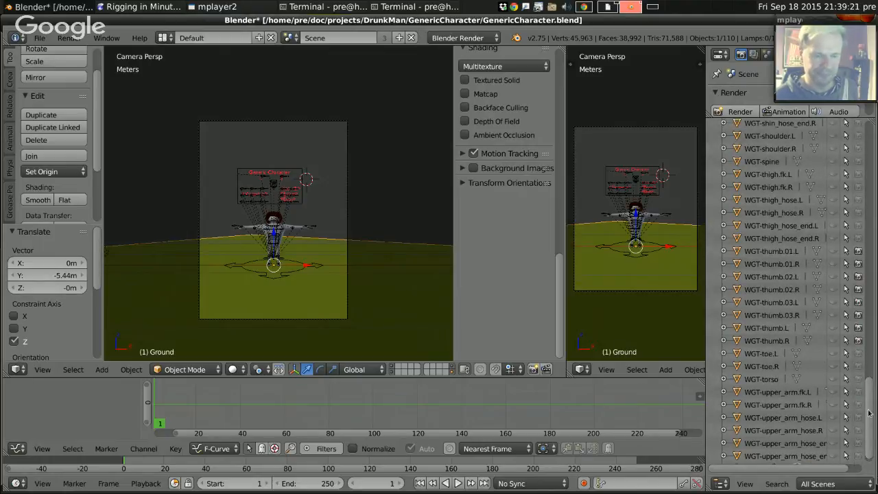
pyautogui.scroll(-1, 869, 412)
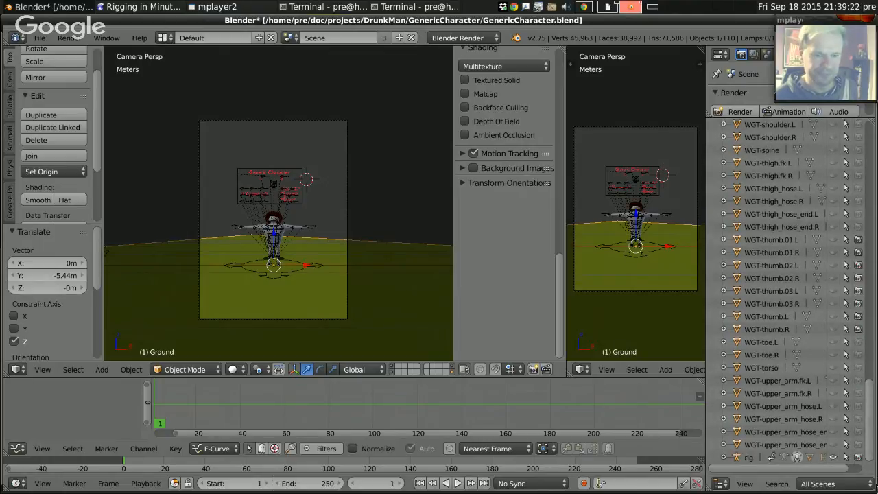
pyautogui.click(722, 458)
pyautogui.scroll(-5, 846, 421)
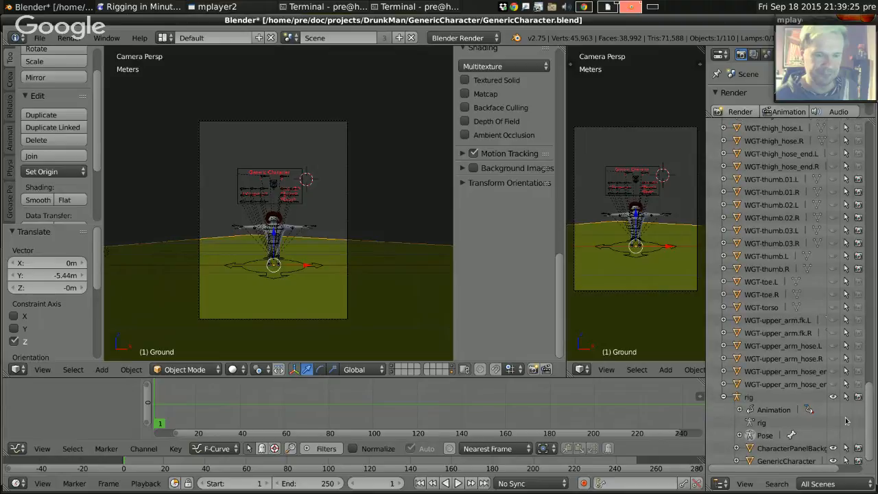
pyautogui.moveTo(868, 421); pyautogui.dragTo(869, 446)
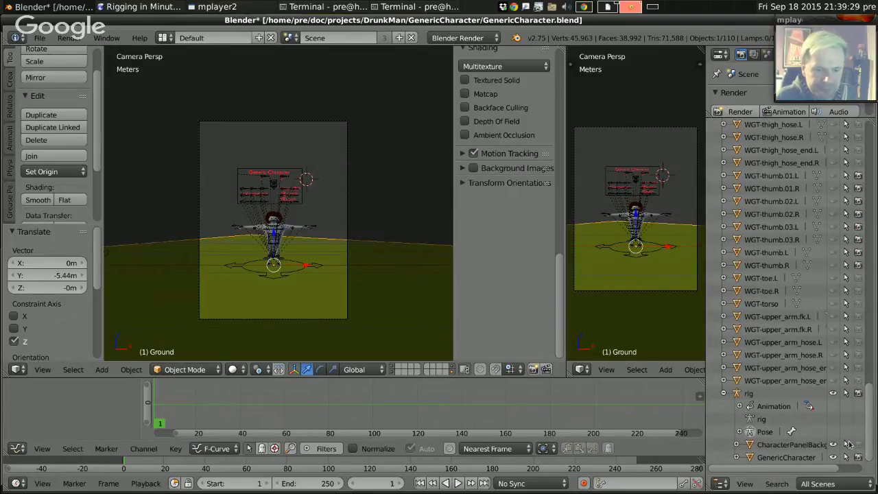
pyautogui.click(736, 444)
pyautogui.scroll(-2, 759, 405)
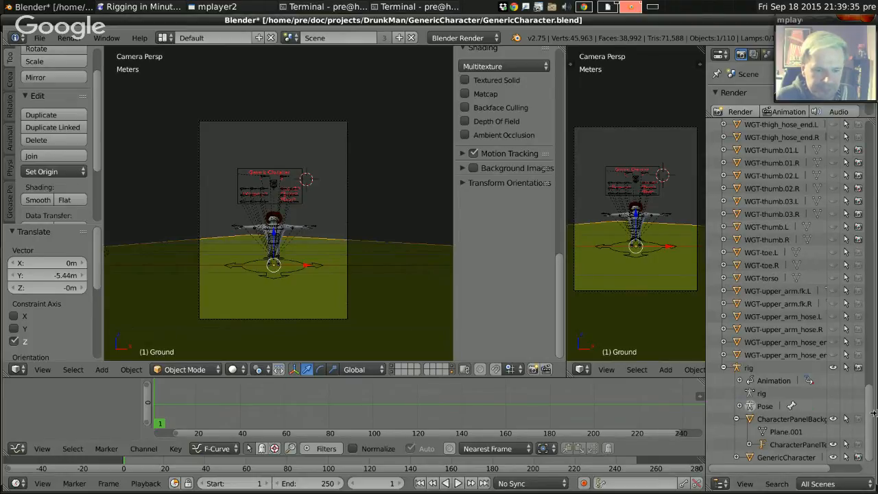
# Render the frame to check the scene without the control panel, and switch the Outliner area back to the Properties editor.
pyautogui.click(740, 112)
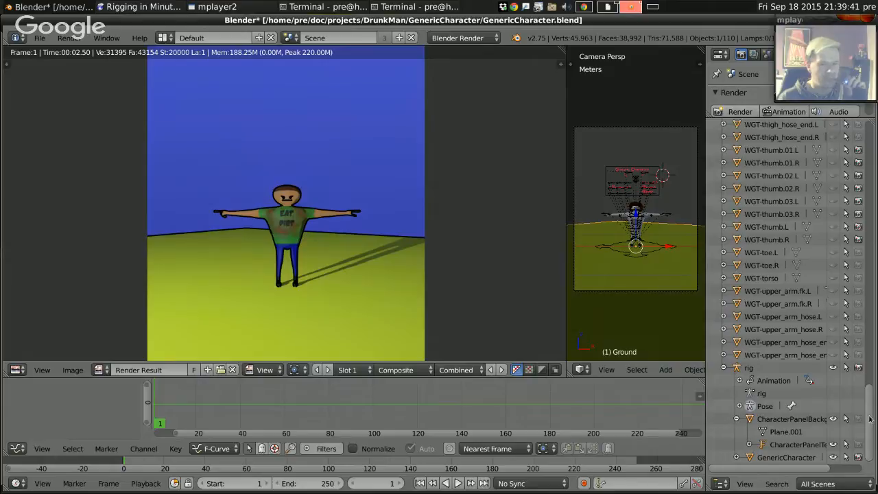
pyautogui.click(723, 484)
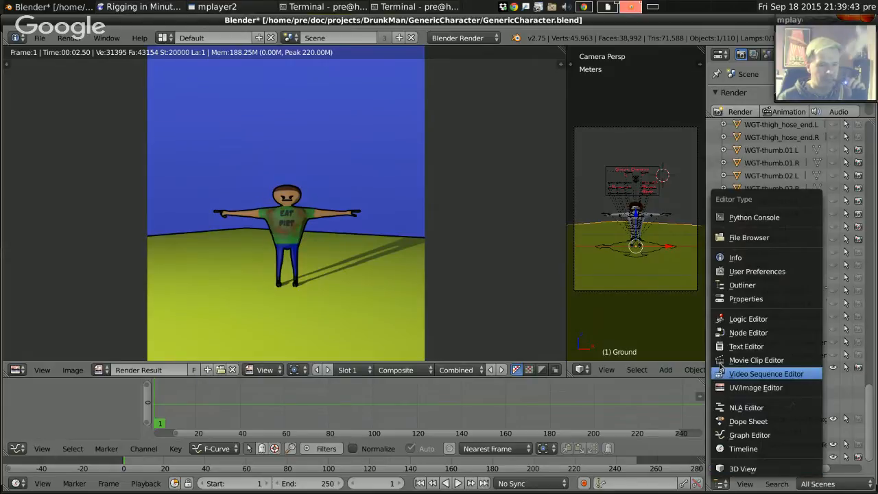
pyautogui.click(746, 298)
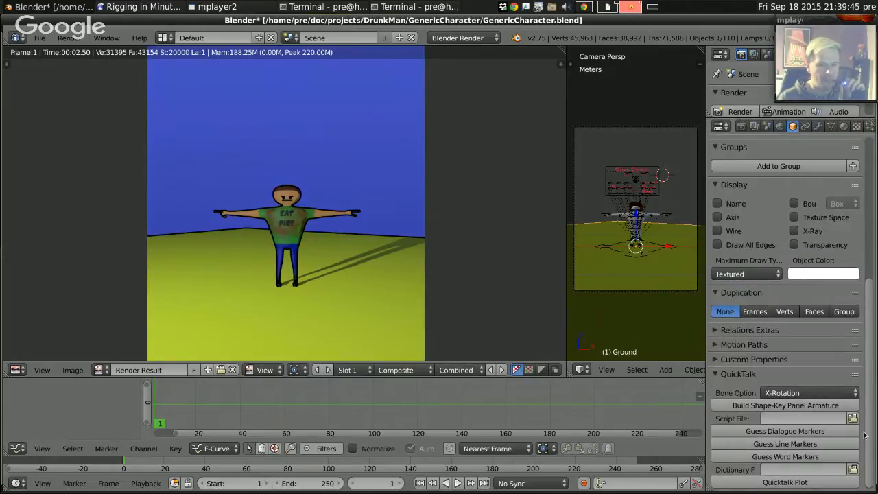
# Display modifier properties, leave the render result, and select the GenericCharacter mesh so that its modifier stack shows.
pyautogui.scroll(8, 786, 308)
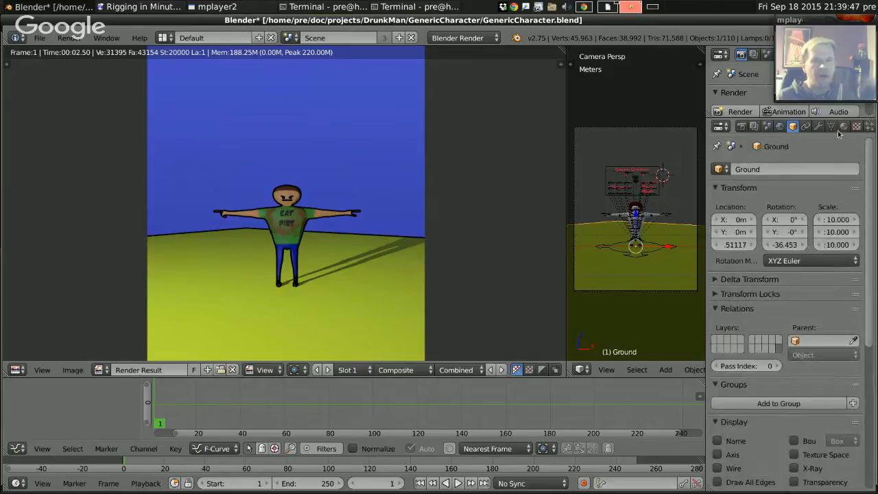
pyautogui.click(818, 127)
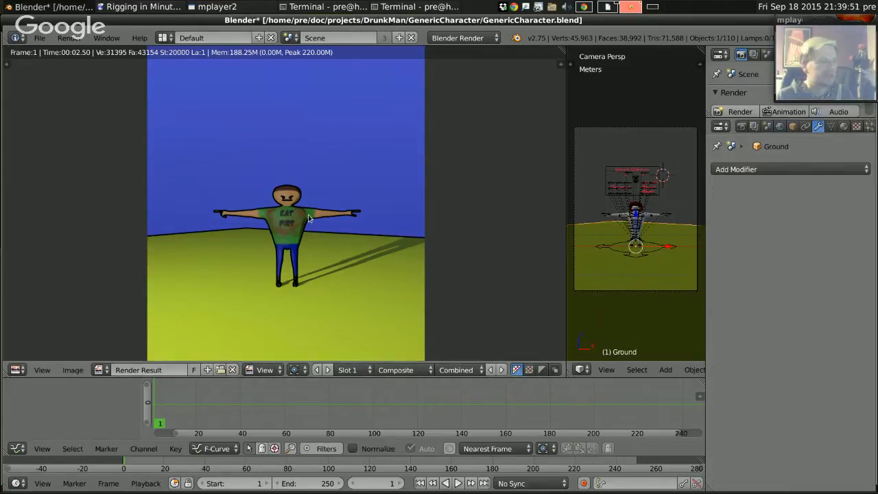
pyautogui.press('Escape')
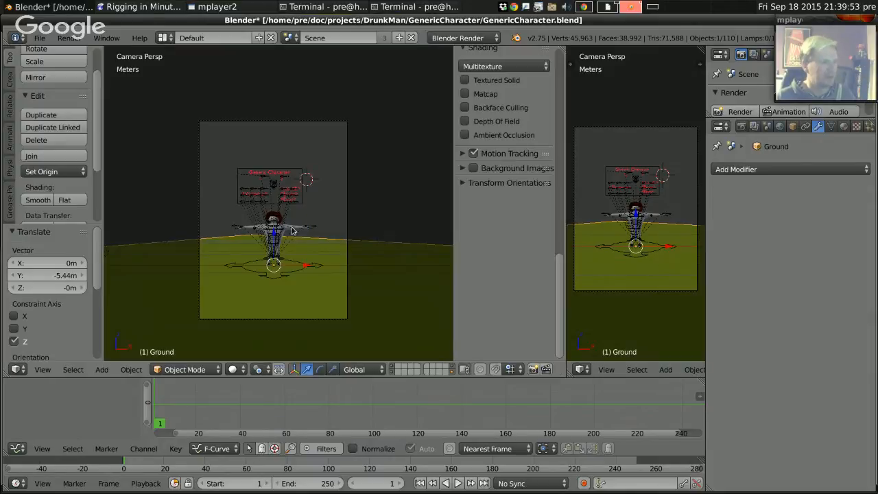
pyautogui.rightClick(288, 230)
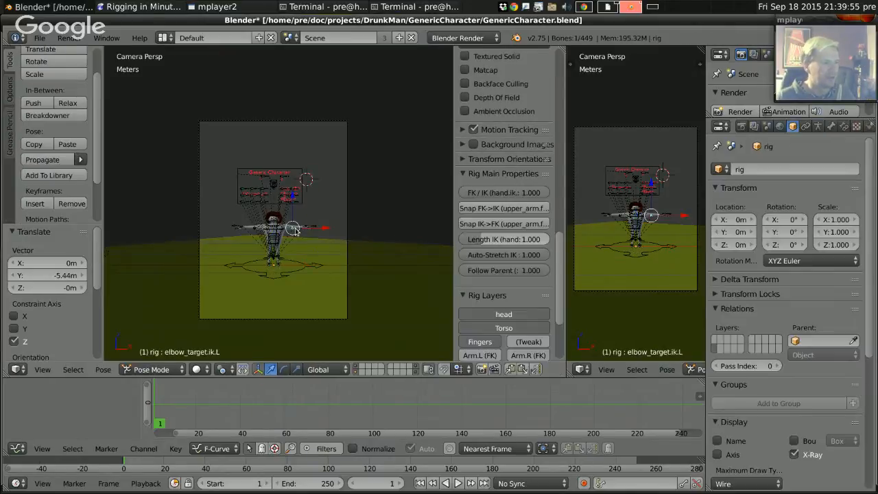
pyautogui.rightClick(302, 229)
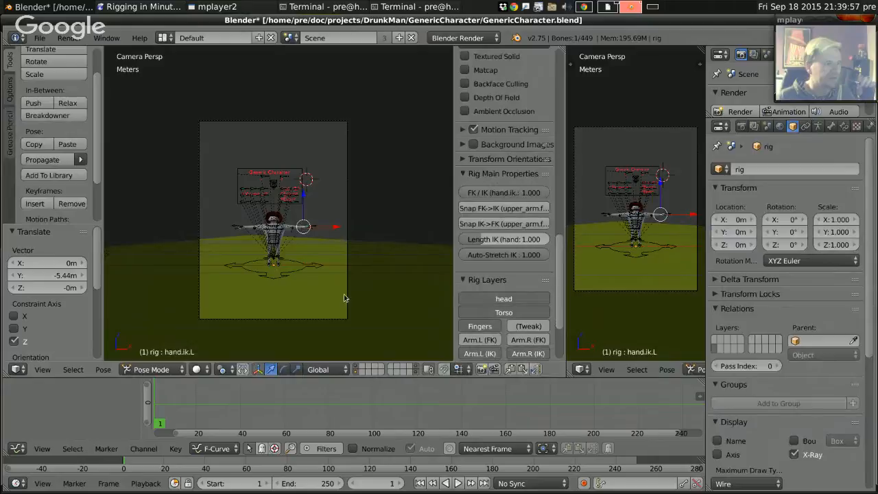
pyautogui.scroll(7, 282, 274)
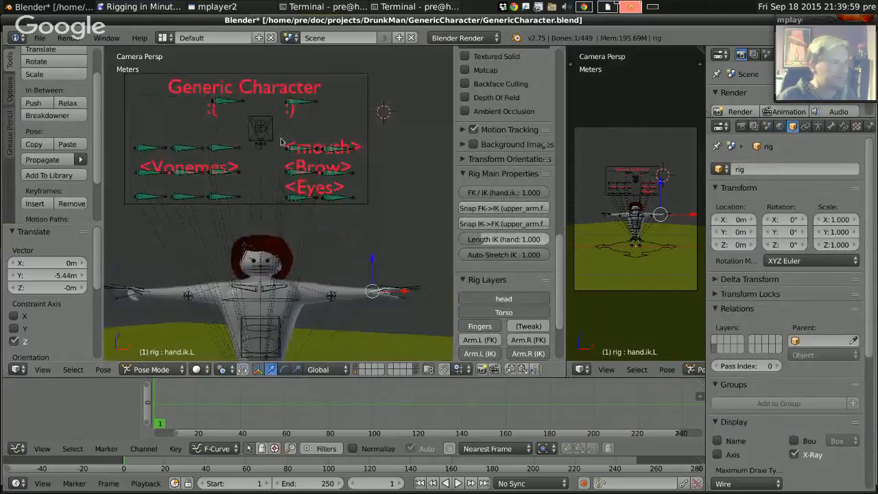
pyautogui.rightClick(323, 289)
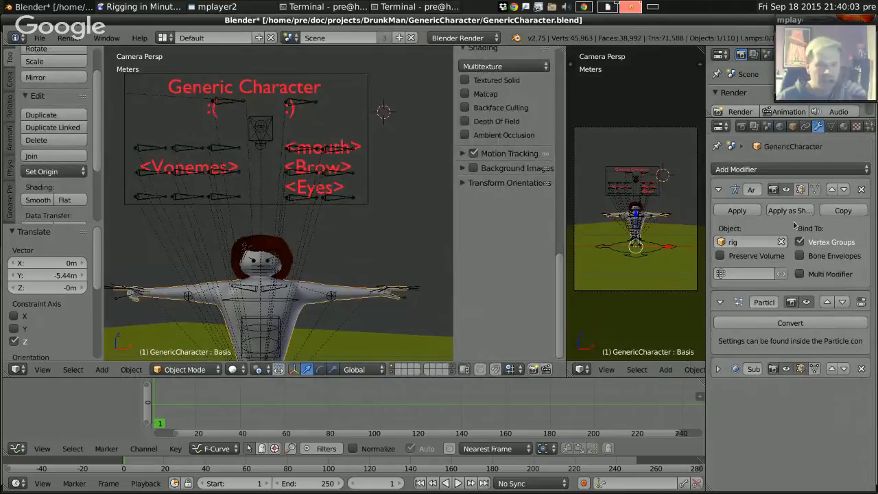
# Switch the hair particle modifier's viewport visibility off and on, and do the same for its render visibility.
pyautogui.click(806, 303)
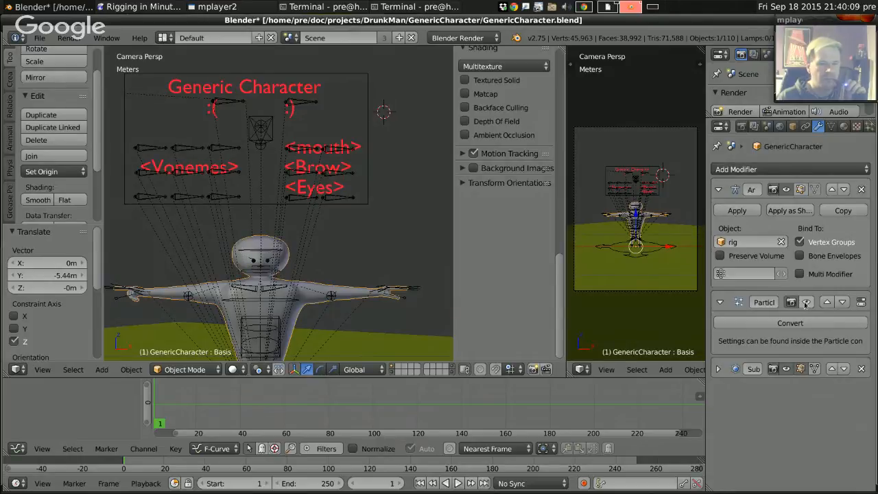
pyautogui.click(806, 302)
pyautogui.click(791, 301)
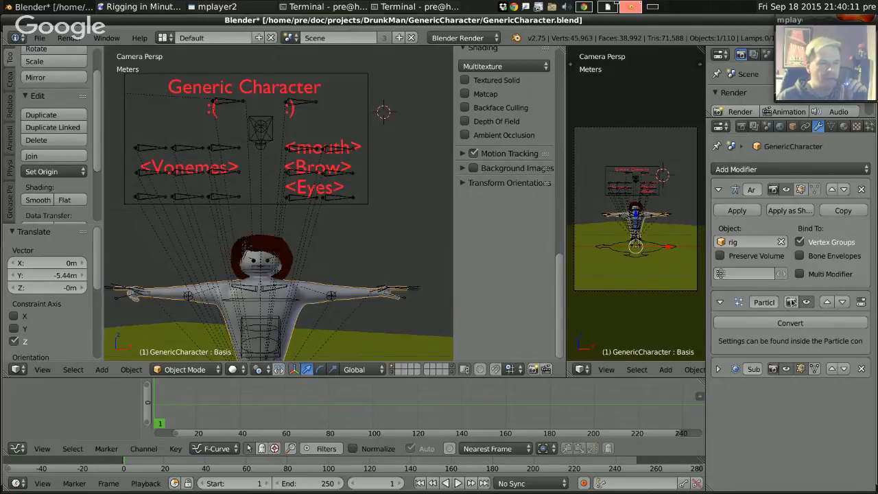
pyautogui.click(792, 301)
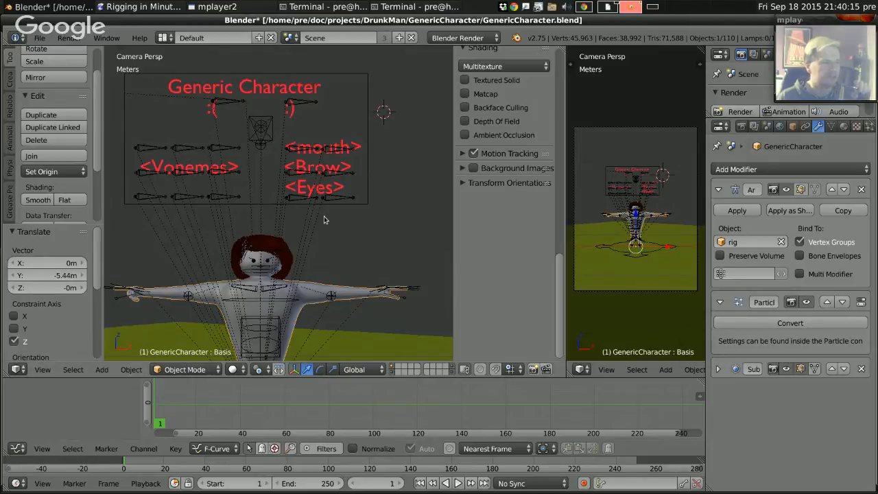
# Render the frame, enable the Hair render layer alongside Cartoon in the render layer settings, and render again.
pyautogui.press('KP_1')
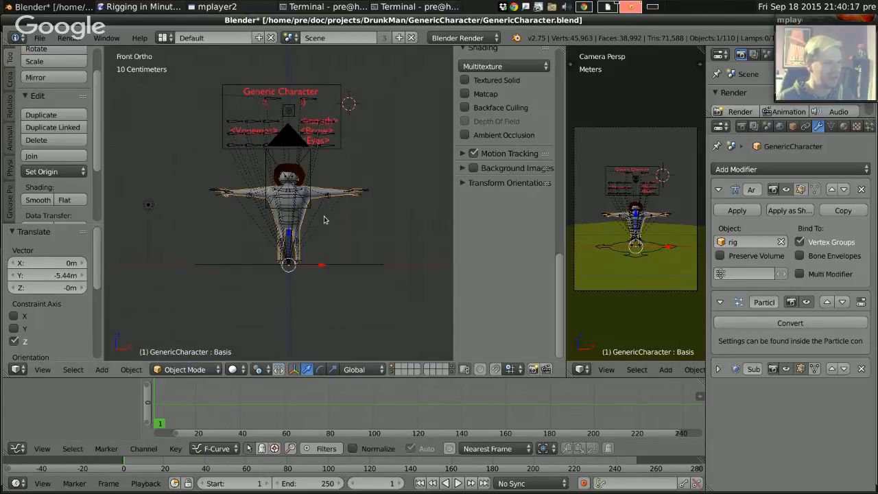
pyautogui.moveTo(324, 219); pyautogui.dragTo(325, 219, button='middle')
pyautogui.click(721, 115)
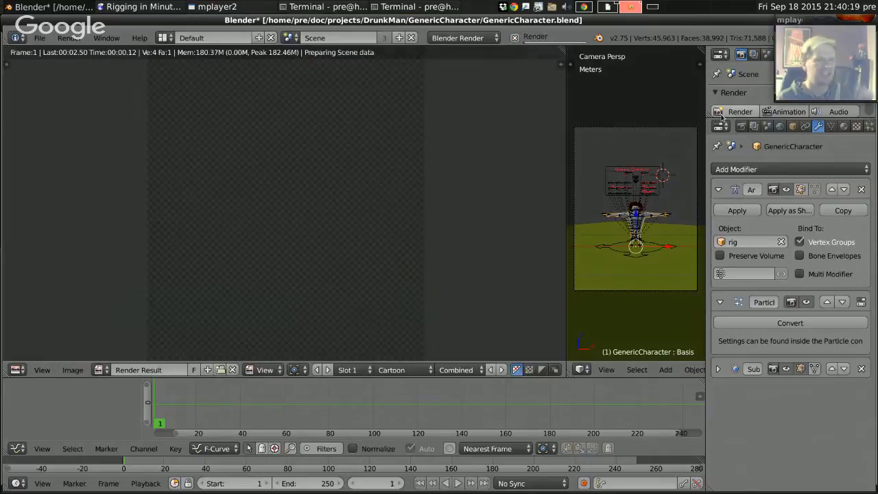
pyautogui.click(755, 127)
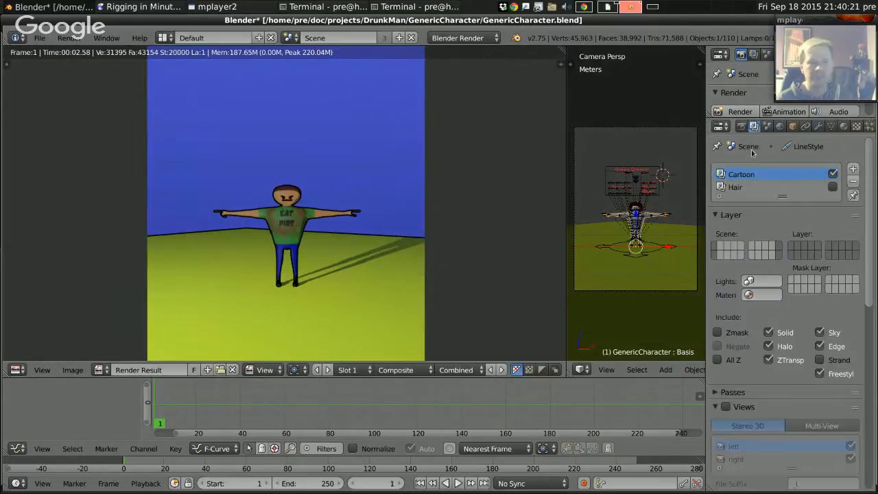
pyautogui.click(739, 111)
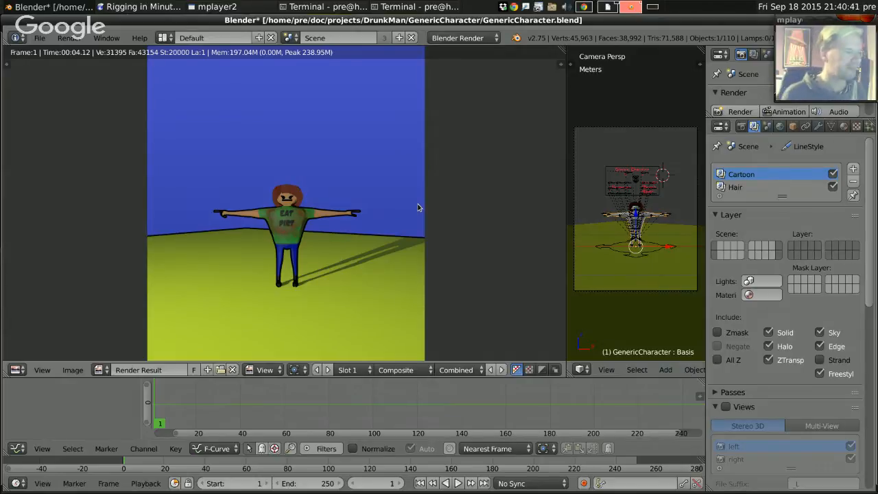
# Inspect the character's hair in the render result and return to the 3D view.
pyautogui.scroll(5, 327, 251)
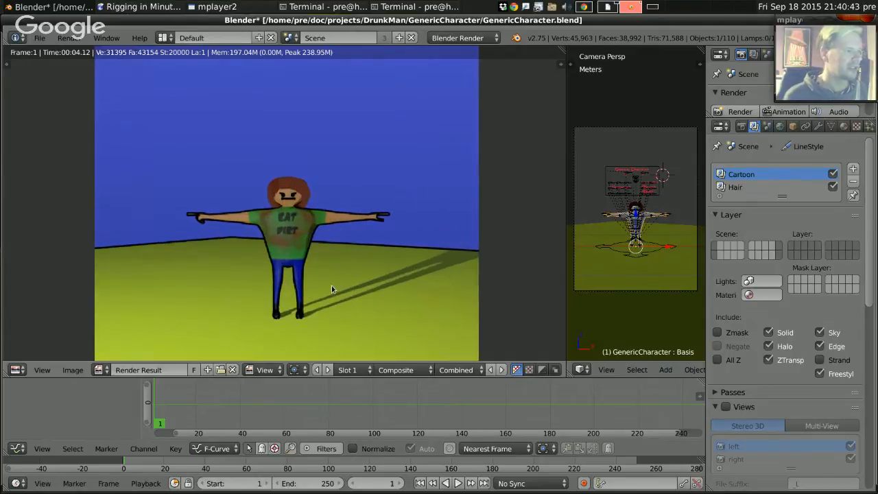
pyautogui.scroll(-3, 341, 229)
pyautogui.scroll(1, 341, 229)
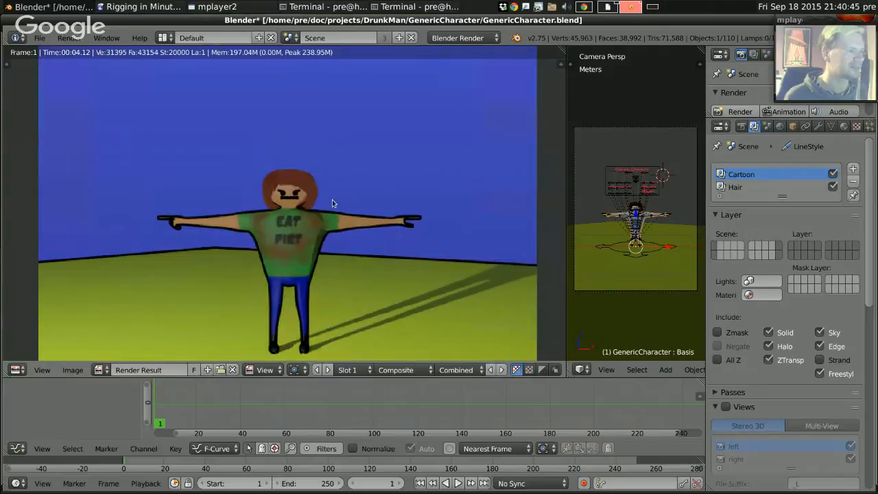
pyautogui.scroll(-5, 296, 236)
pyautogui.press('Escape')
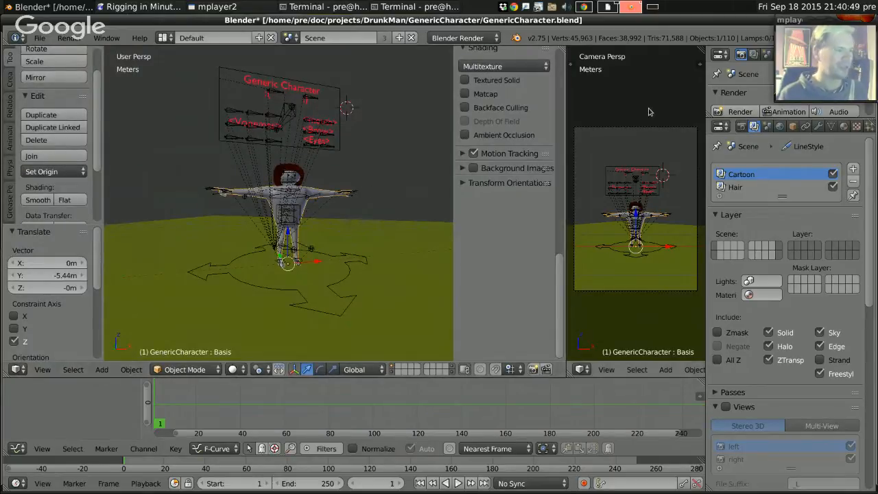
# Select the camera and fly it in to a low-angle, tilted close-up of the character's head and torso.
pyautogui.rightClick(652, 129)
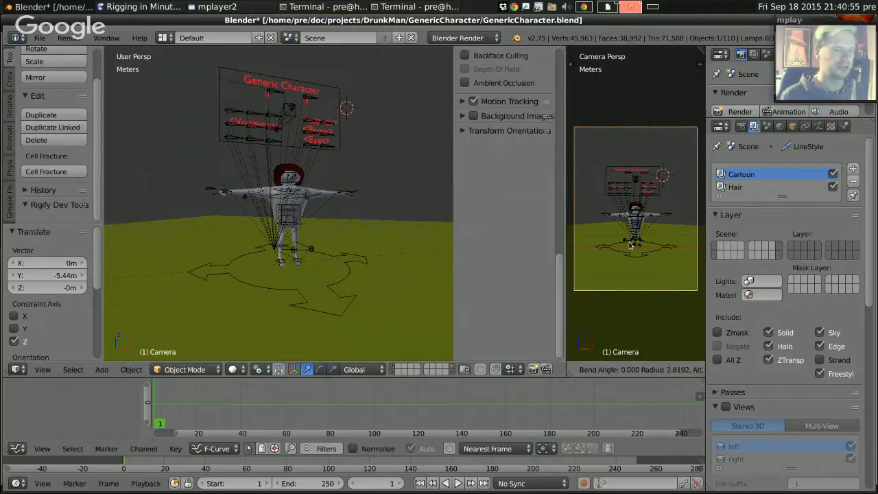
pyautogui.hotkey('shift', 'f')
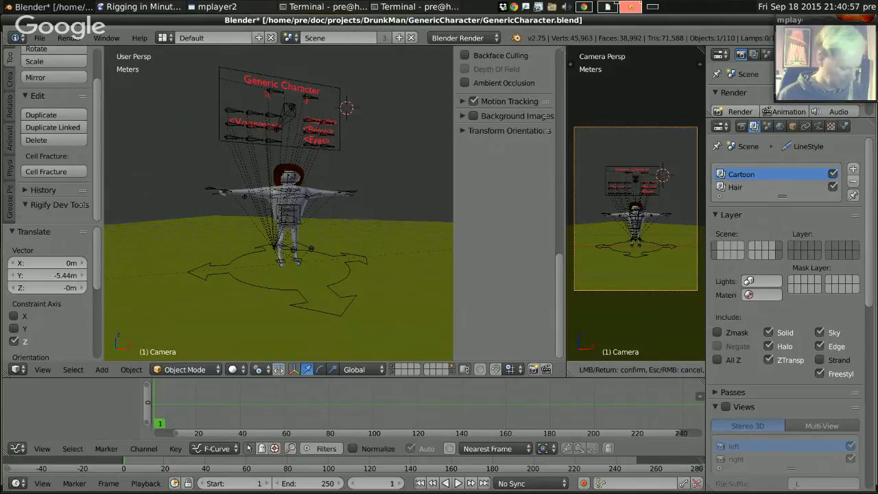
pyautogui.press('w')
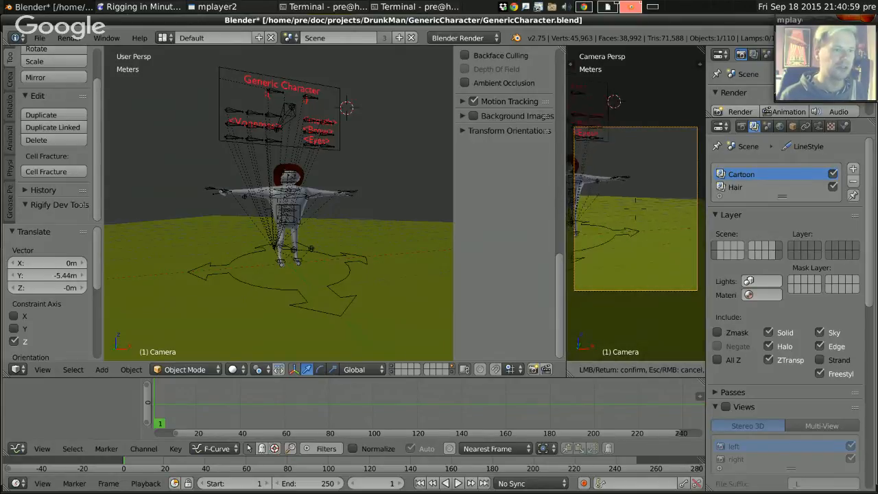
pyautogui.press('s')
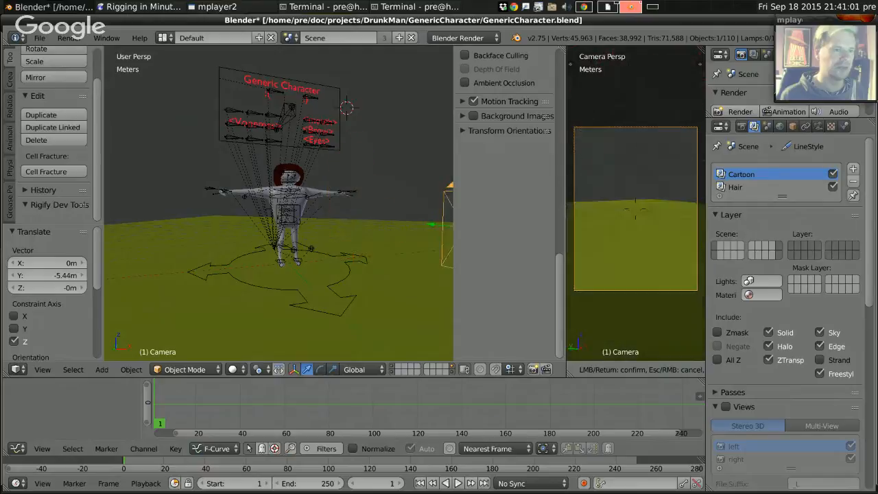
pyautogui.press('w')
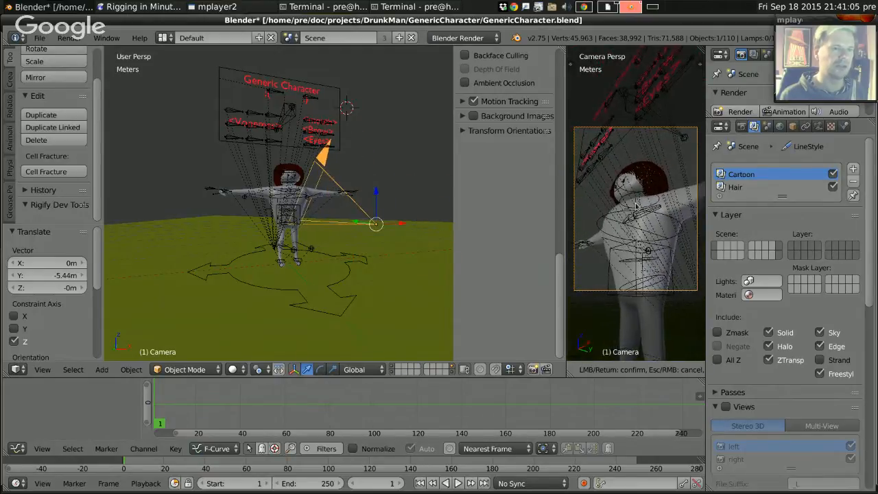
pyautogui.press('Return')
# Render the close-up, examine the hair strands and outlines around the head, and return to the 3D view.
pyautogui.click(739, 111)
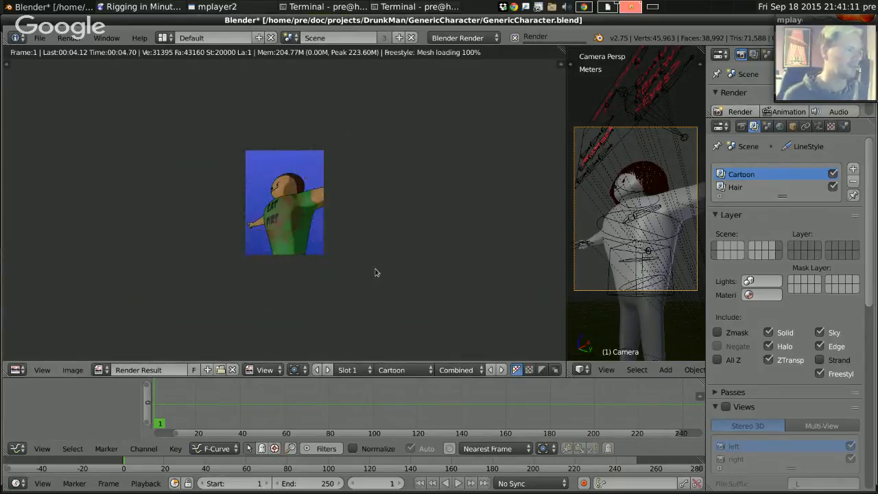
pyautogui.scroll(4, 370, 247)
pyautogui.scroll(1, 347, 199)
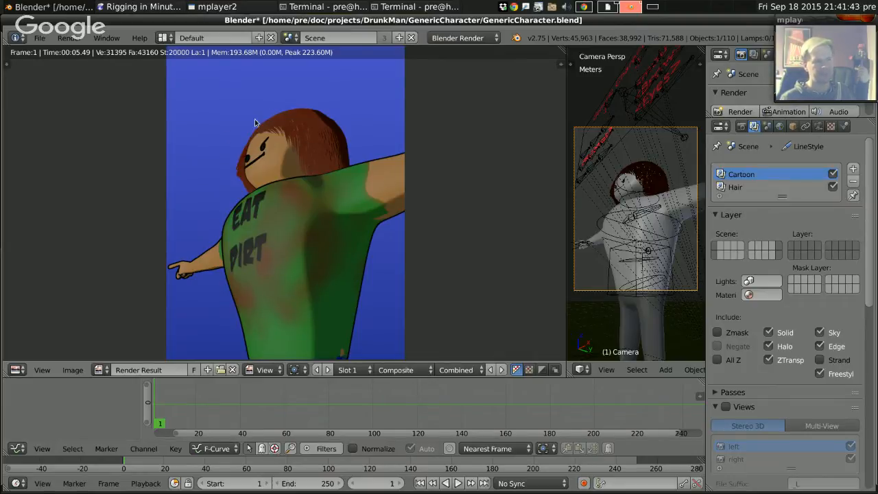
pyautogui.scroll(2, 311, 113)
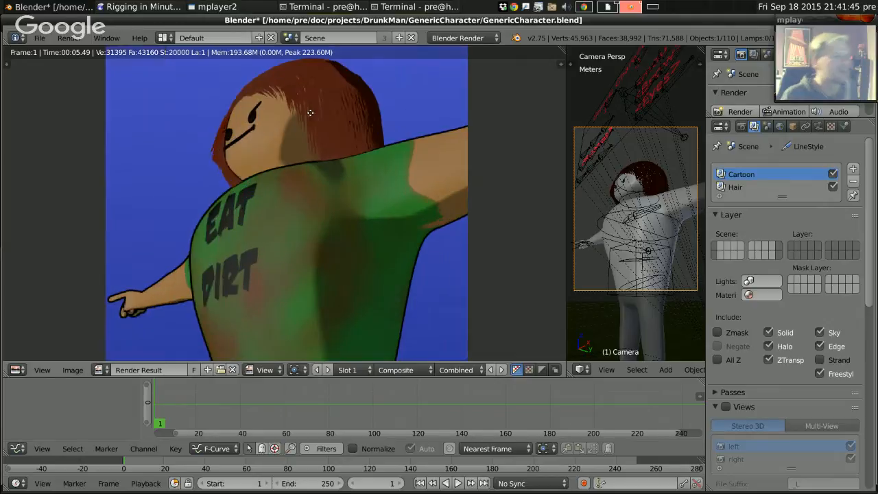
pyautogui.scroll(3, 310, 113)
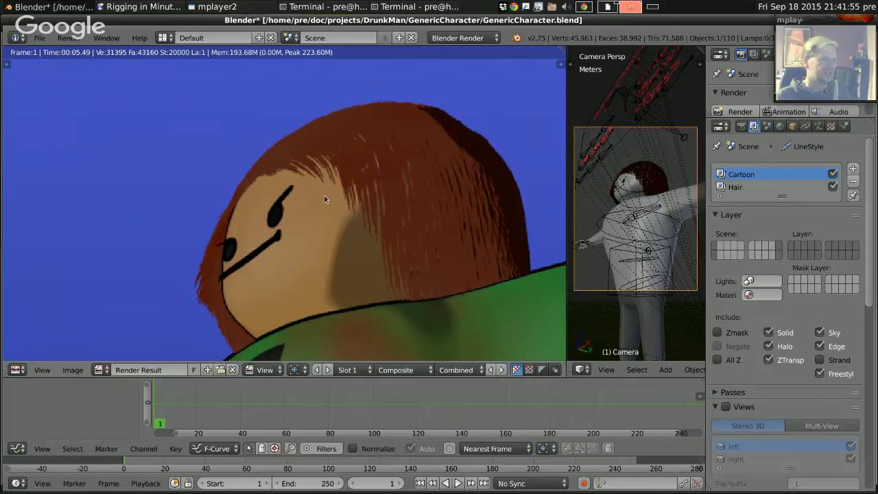
pyautogui.scroll(-3, 326, 174)
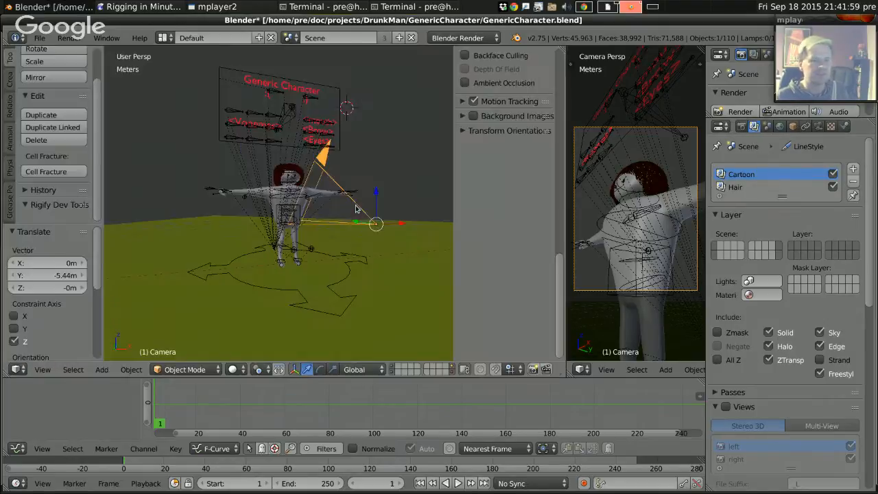
pyautogui.press('Escape')
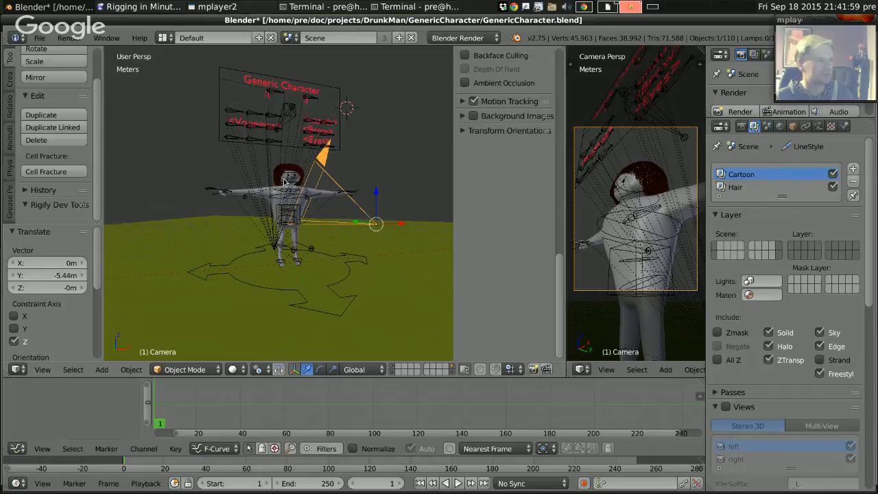
# Select the GenericCharacter mesh and review its CartoonHair material, including the strand, options, shading and diffuse settings.
pyautogui.rightClick(241, 193)
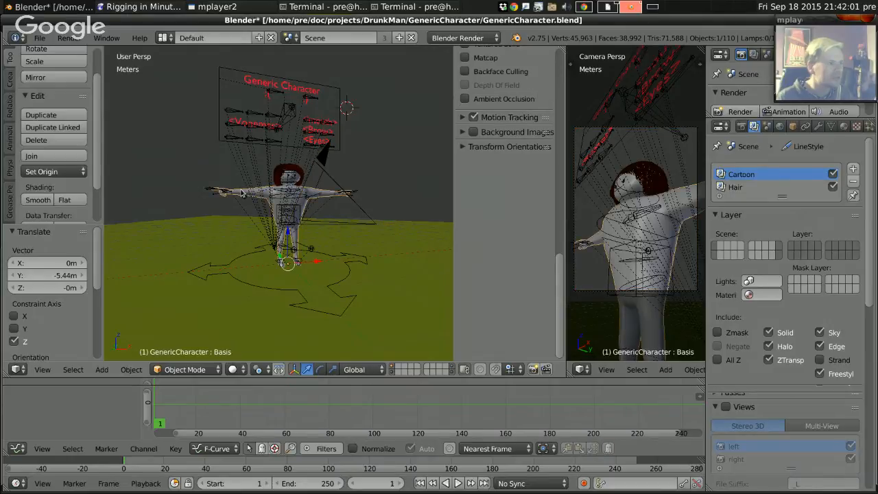
pyautogui.moveTo(871, 353); pyautogui.dragTo(872, 363)
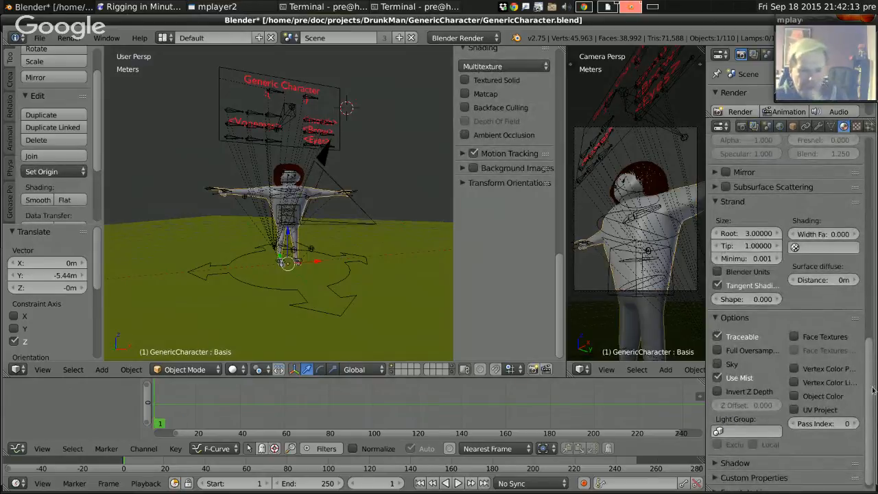
pyautogui.moveTo(873, 390); pyautogui.dragTo(871, 404)
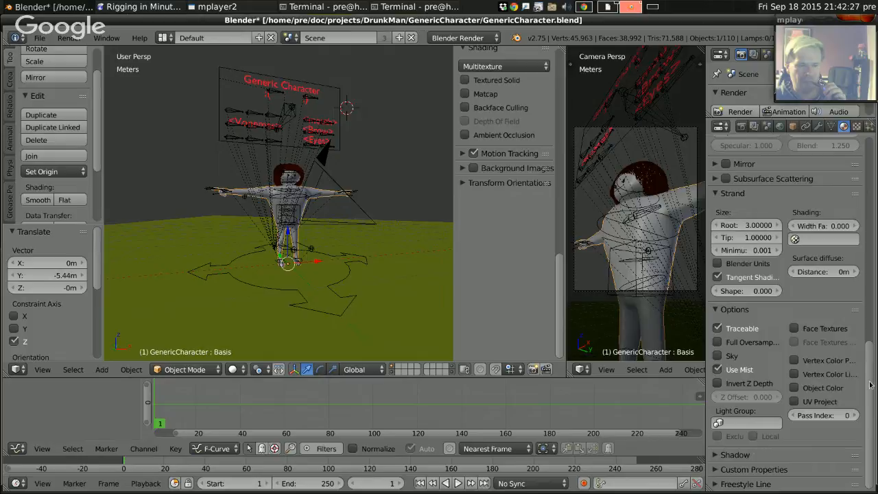
pyautogui.moveTo(870, 384); pyautogui.dragTo(877, 264)
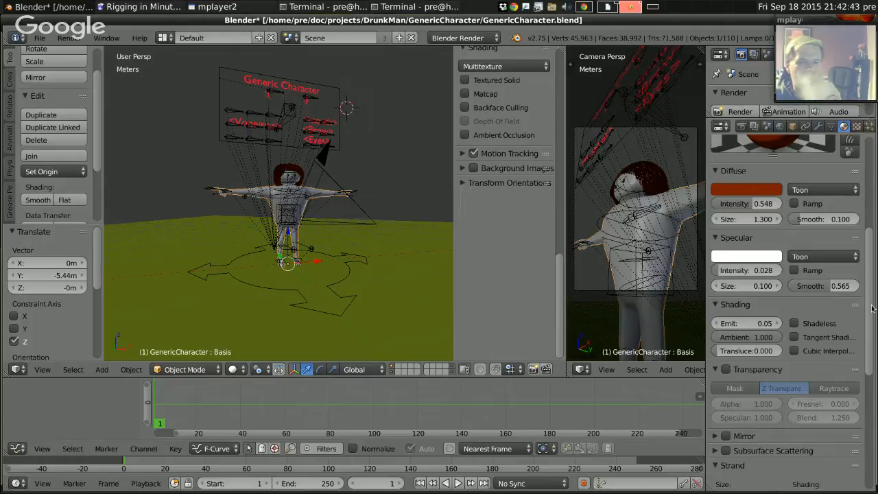
pyautogui.moveTo(870, 309); pyautogui.dragTo(867, 202)
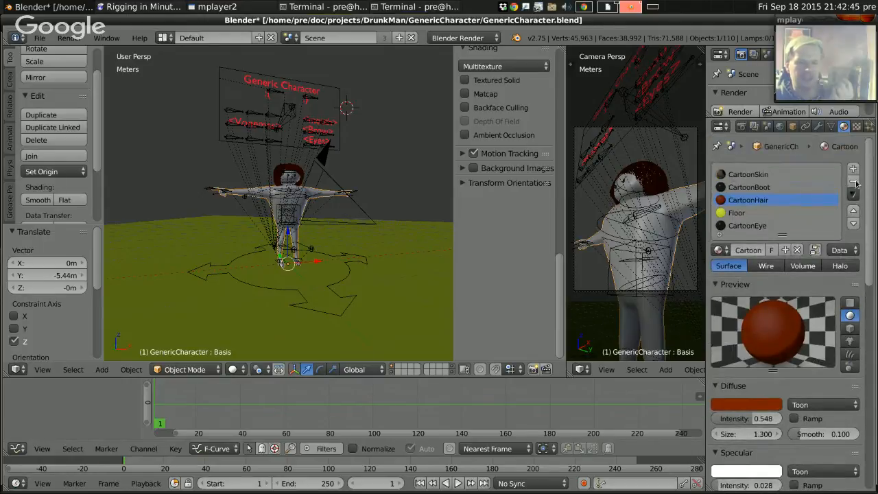
# Select the Floor material in the character's material slots and look through its settings.
pyautogui.click(738, 212)
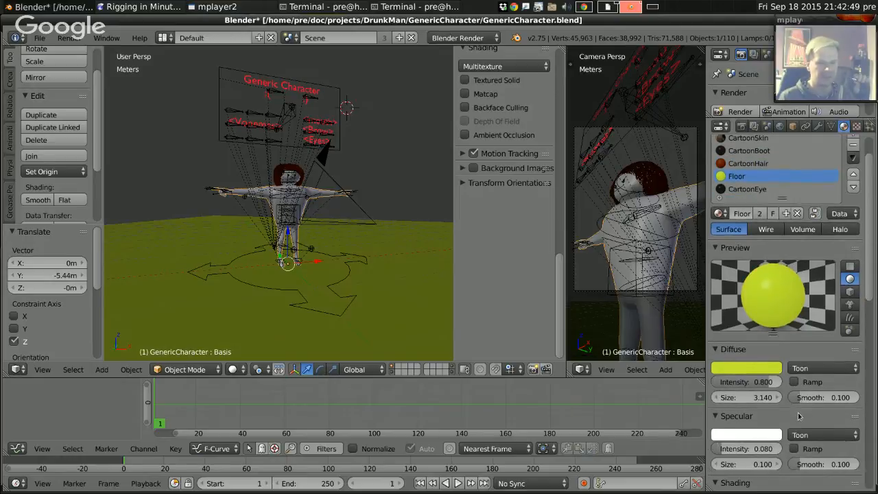
pyautogui.scroll(-5, 796, 415)
pyautogui.scroll(5, 781, 403)
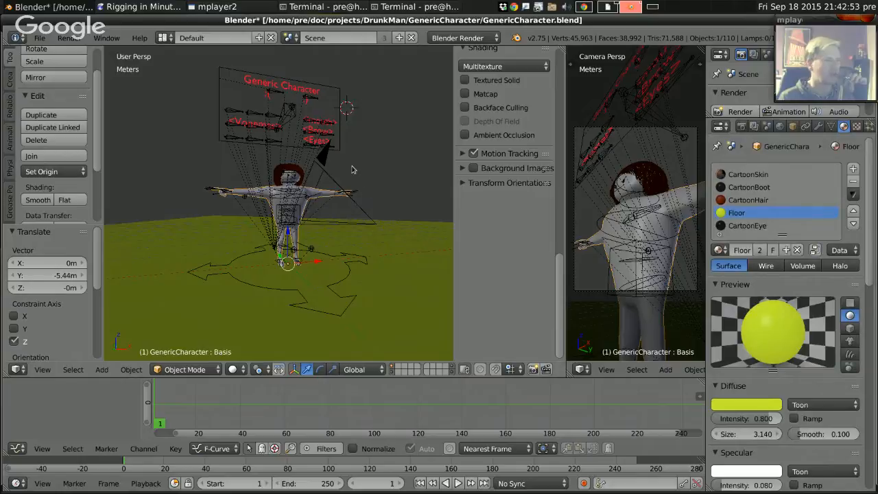
# Inspect the character's face and hair up close from the front and save the GenericCharacter file.
pyautogui.moveTo(352, 169); pyautogui.dragTo(300, 181, button='middle')
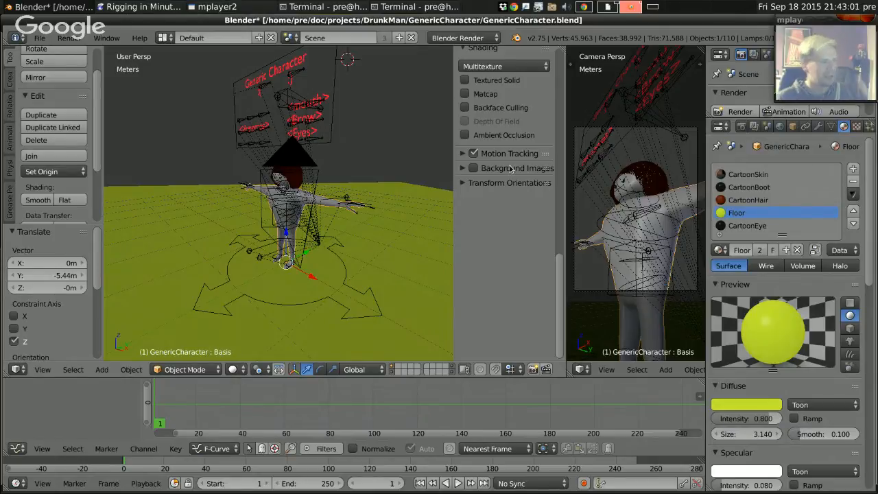
pyautogui.press('KP_0')
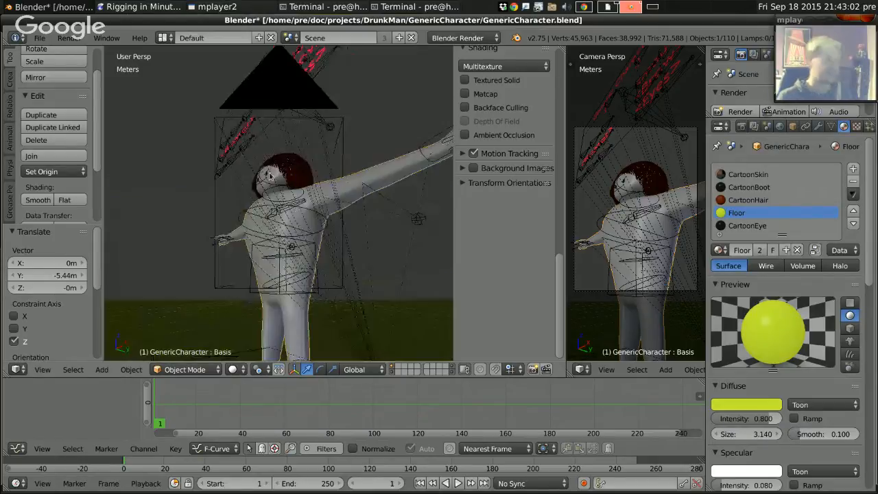
pyautogui.press('KP_1')
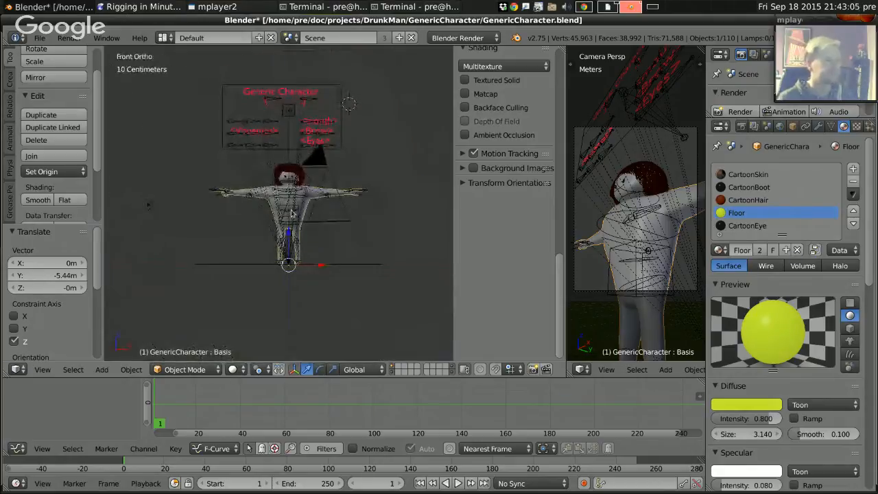
pyautogui.scroll(4, 289, 213)
pyautogui.scroll(2, 316, 220)
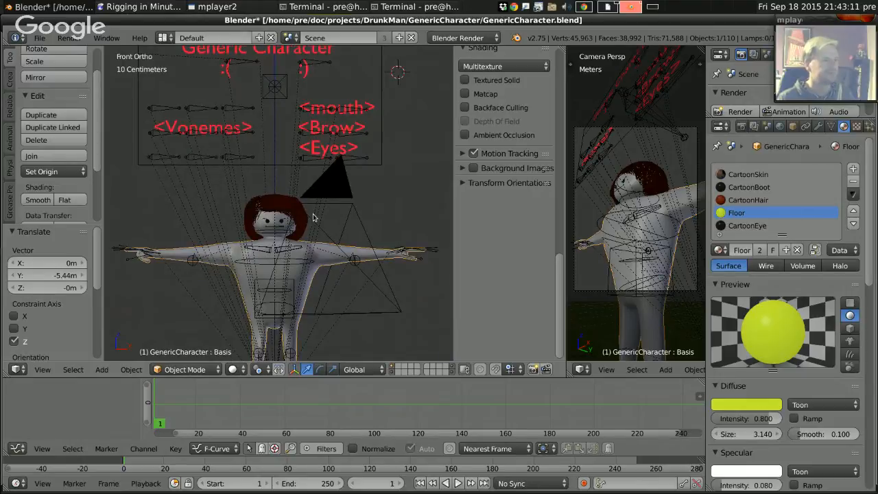
pyautogui.scroll(7, 322, 276)
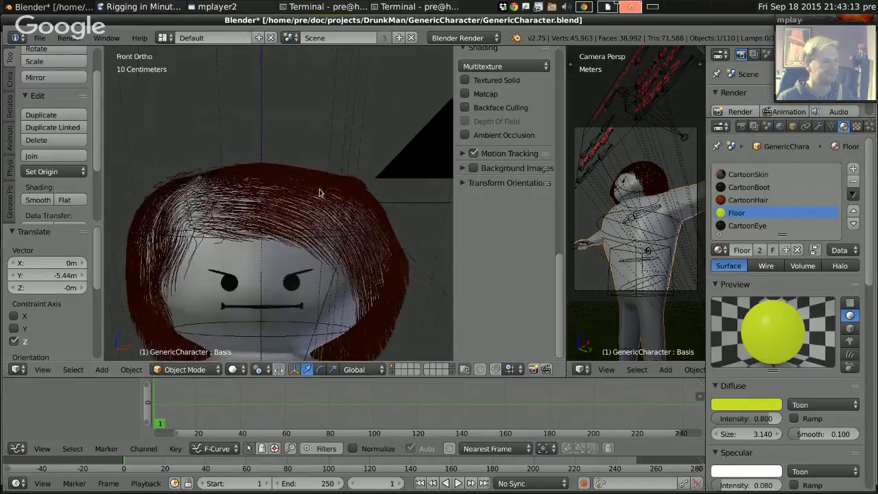
pyautogui.scroll(-6, 309, 288)
pyautogui.scroll(-5, 307, 295)
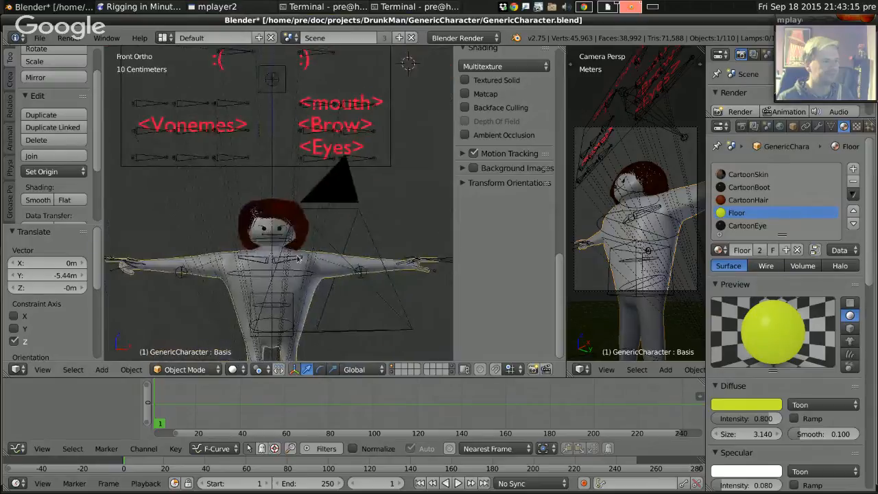
pyautogui.keyDown('shift'); pyautogui.moveTo(305, 204); pyautogui.dragTo(310, 212, button='middle'); pyautogui.keyUp('shift')
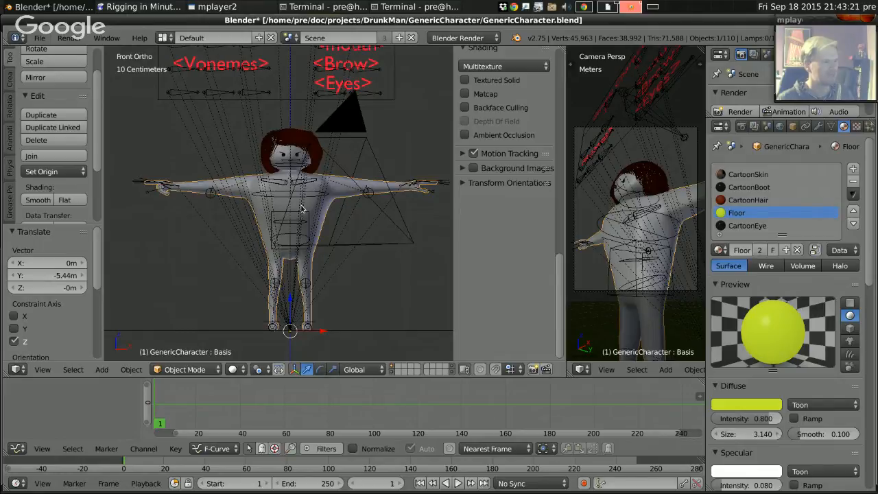
pyautogui.click(40, 38)
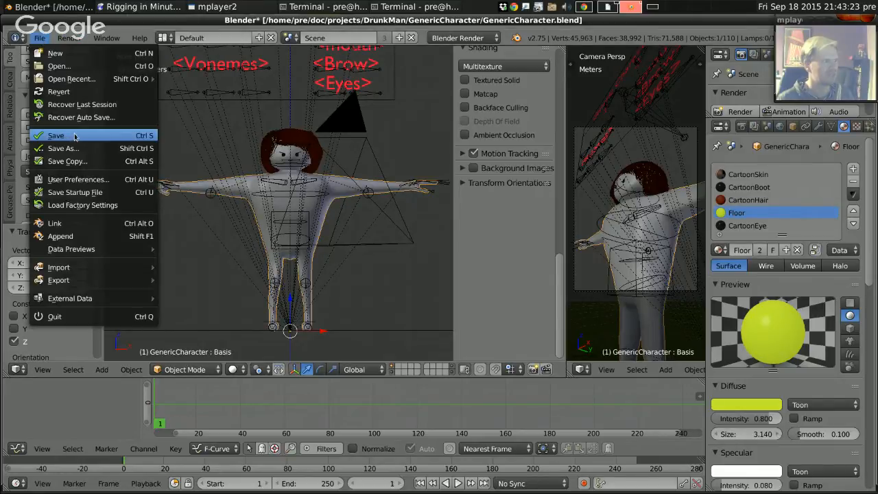
pyautogui.click(72, 136)
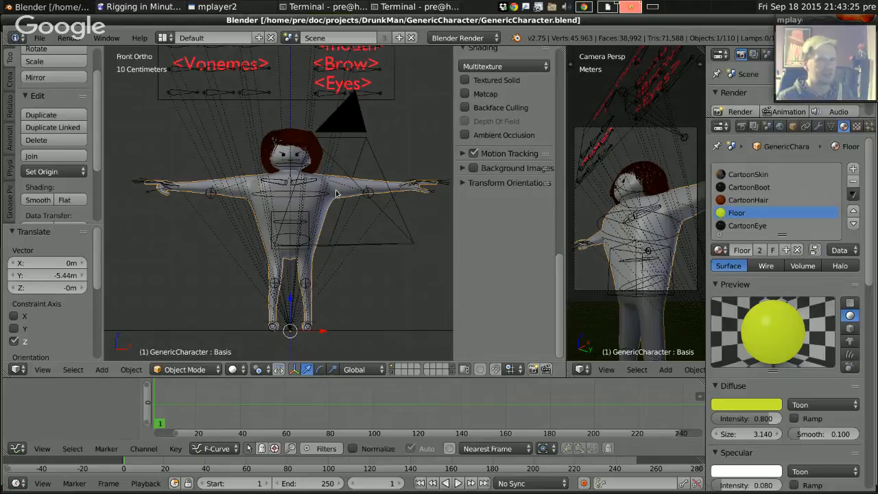
# Switch to the screen-break note in the text editor, fill its blank second line with "Thinking...." and replace that with "Tests!!!".
pyautogui.hotkey('ctrl', 'alt', 'Right')
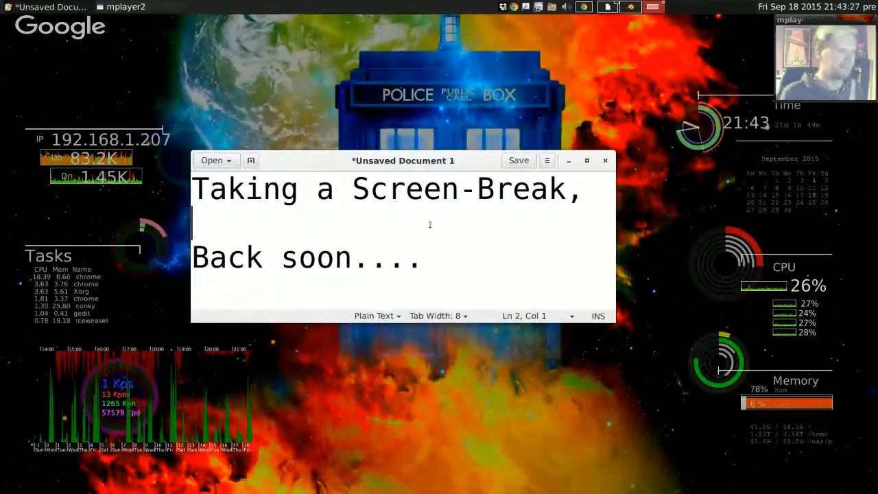
pyautogui.write('Thinking....')
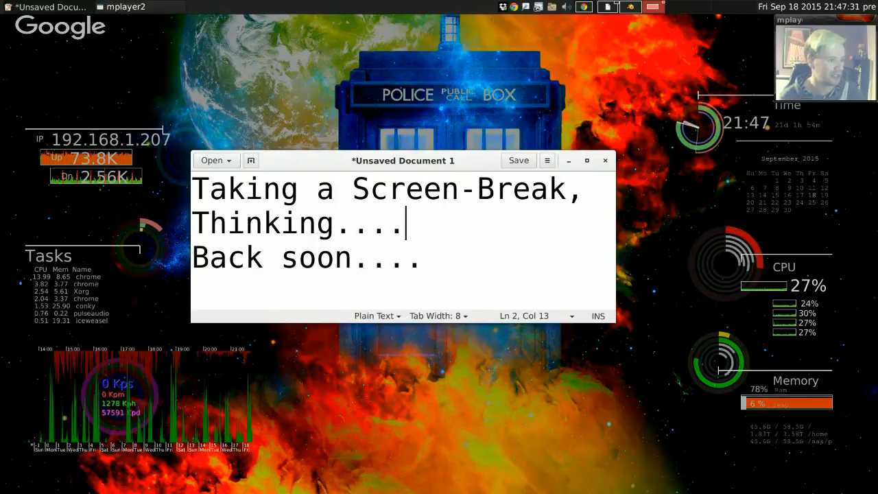
pyautogui.hotkey('shift', 'Home')
pyautogui.write('Test')
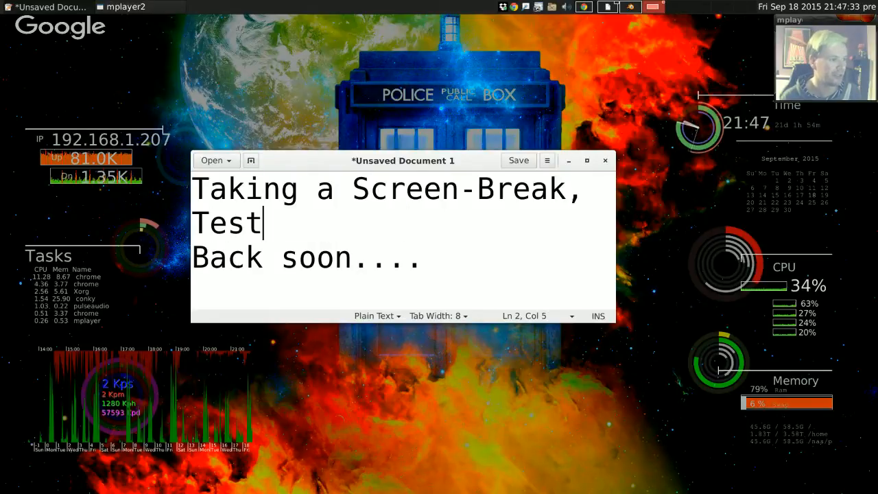
pyautogui.write('s!!!')
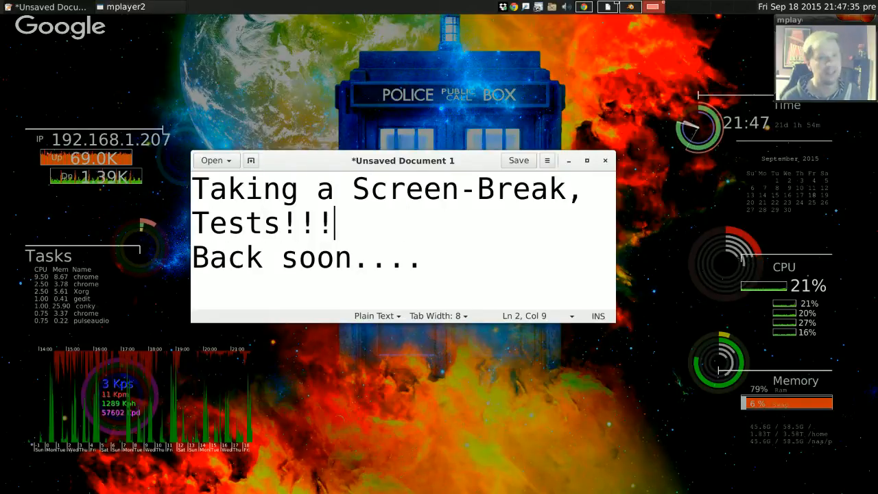
# Switch back to Blender, turn the graph editor area into a Video Sequence Editor and make its time scale show frames instead of seconds.
pyautogui.hotkey('ctrl', 'alt', 'Left')
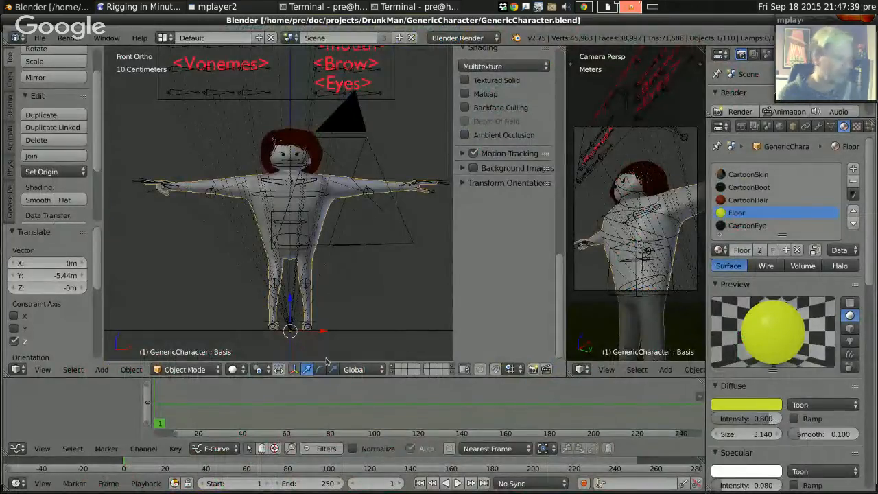
pyautogui.click(16, 449)
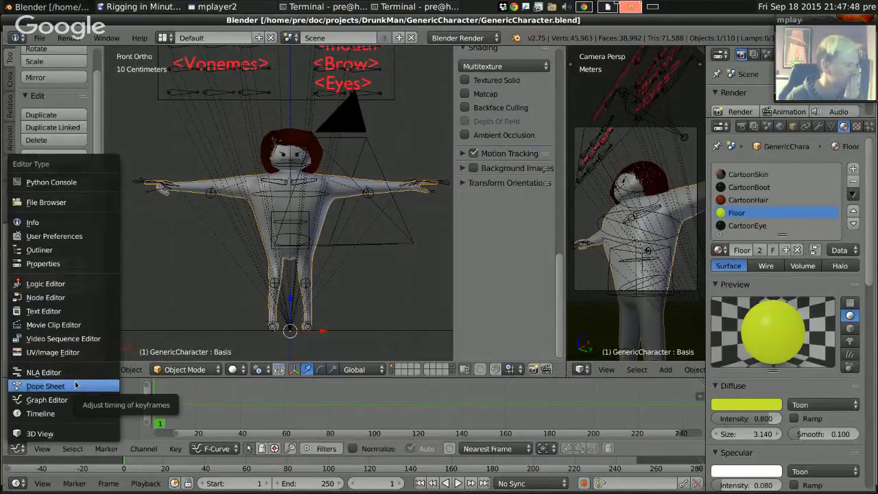
pyautogui.click(69, 339)
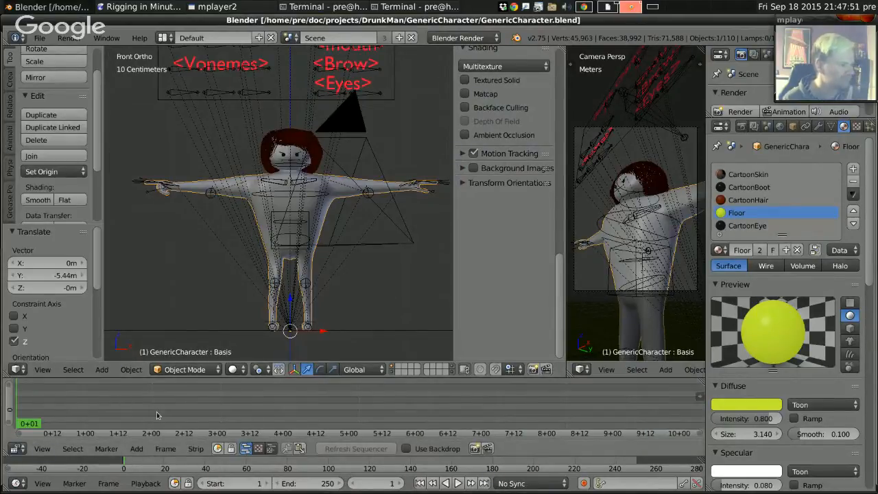
pyautogui.moveTo(159, 410); pyautogui.dragTo(303, 404, button='middle')
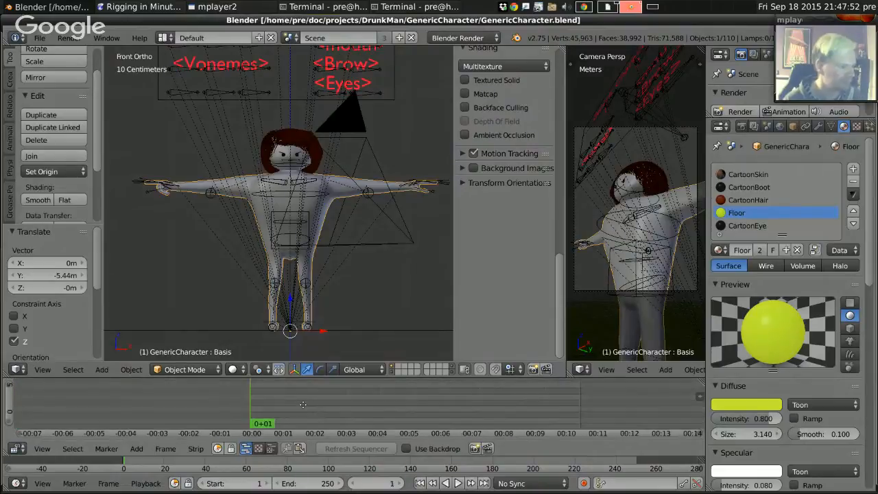
pyautogui.click(42, 449)
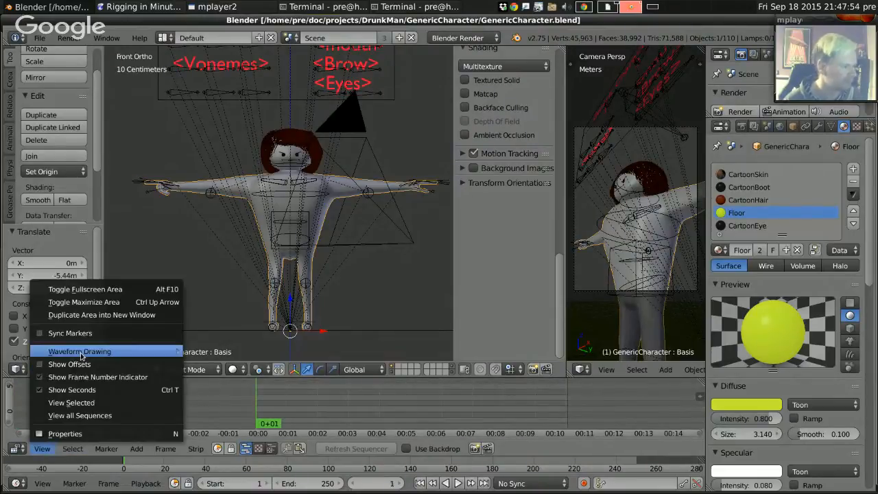
pyautogui.click(81, 390)
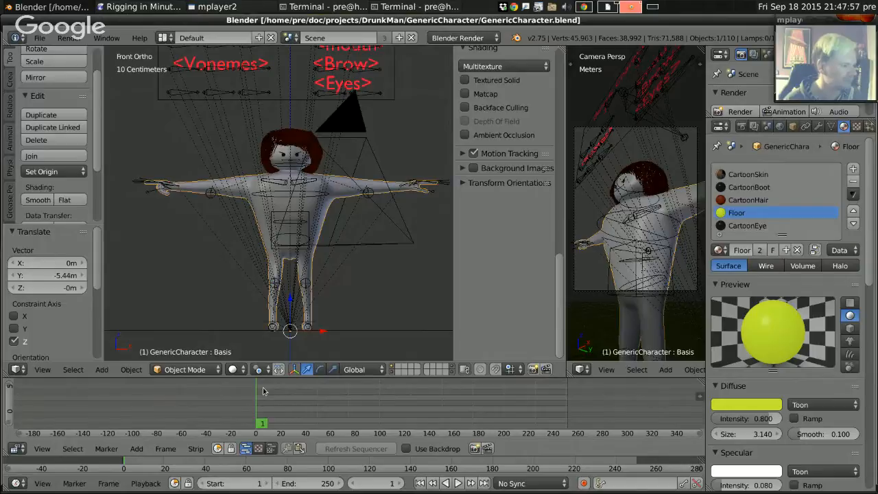
pyautogui.moveTo(287, 391); pyautogui.dragTo(259, 394, button='middle')
# Add DrunkMan001-DrunkMan.wav from the 001-CaptainCareer/Sounds folder as a sound strip starting at frame 1 on channel 1.
pyautogui.click(143, 449)
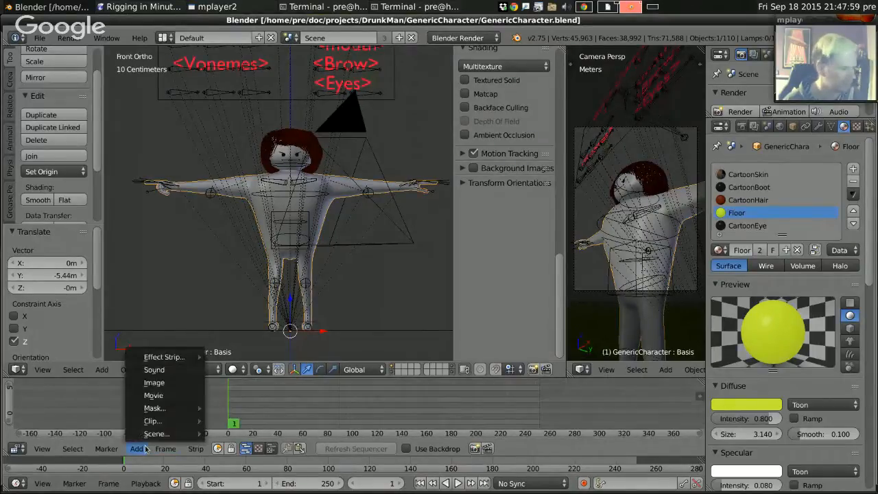
pyautogui.click(169, 370)
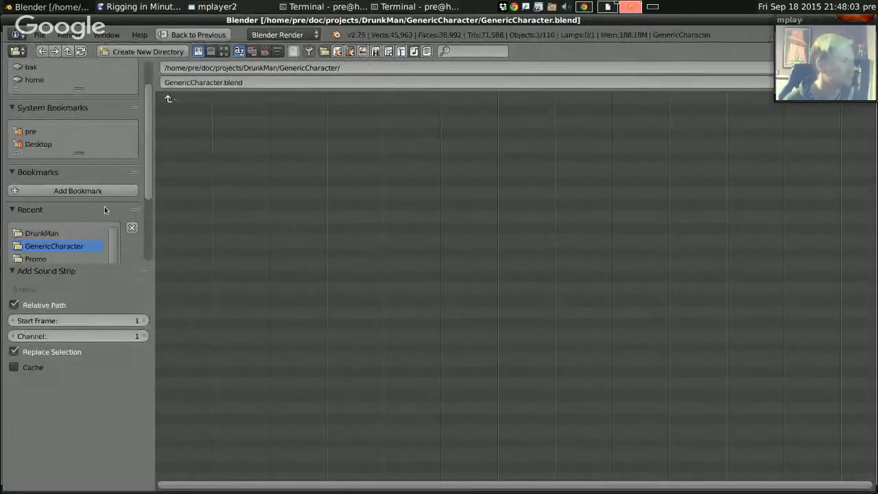
pyautogui.scroll(-1, 105, 209)
pyautogui.click(41, 215)
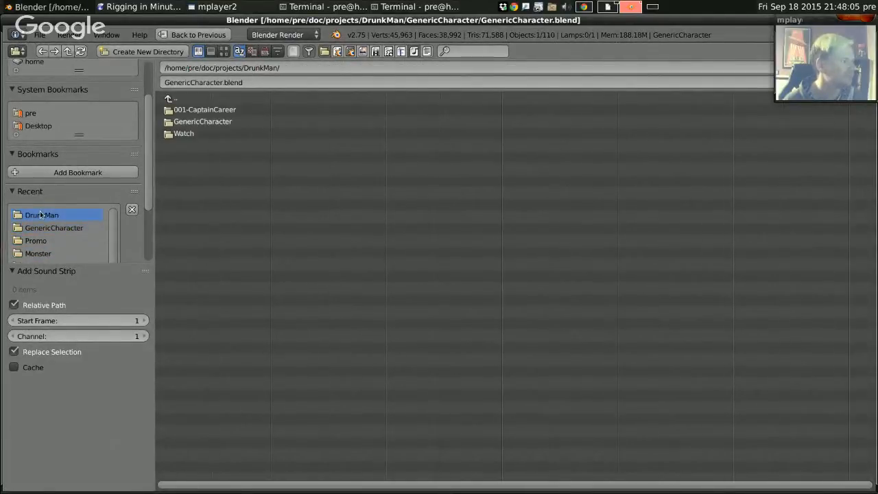
pyautogui.click(197, 109)
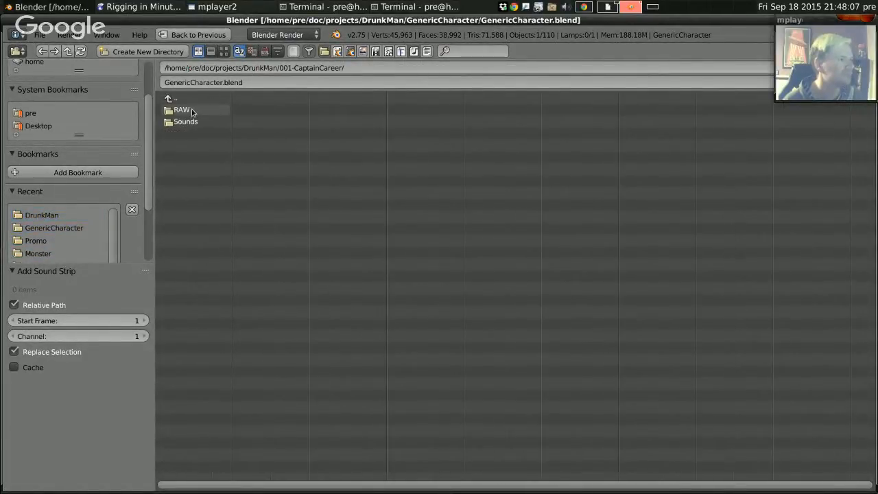
pyautogui.click(186, 121)
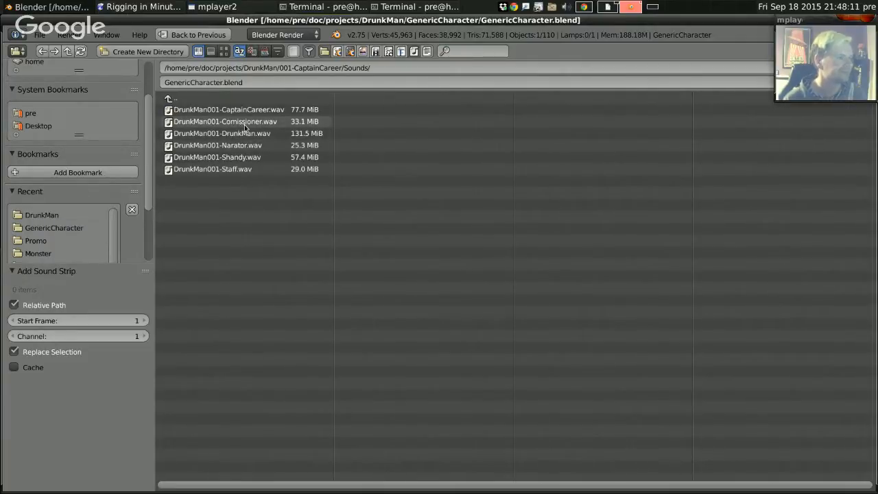
pyautogui.click(247, 133)
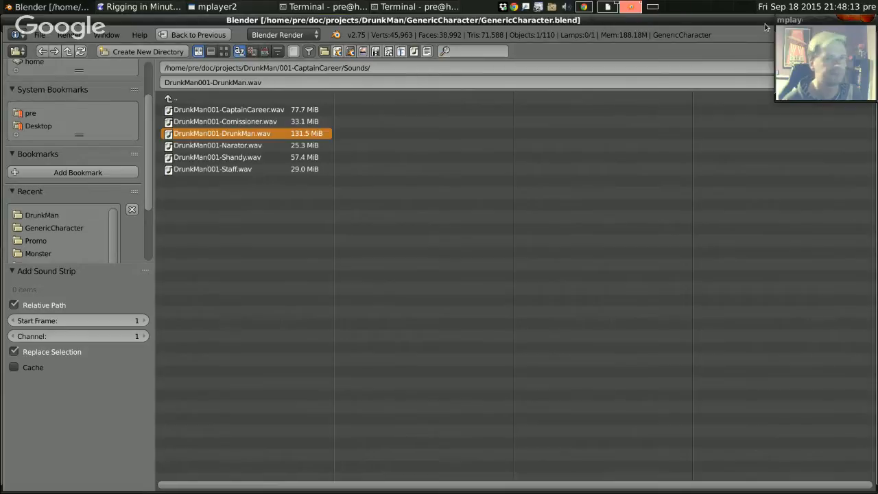
pyautogui.moveTo(818, 24)
pyautogui.mouseDown()
pyautogui.moveTo(790, 114)
pyautogui.moveTo(801, 23)
pyautogui.mouseUp()
pyautogui.press('Return')
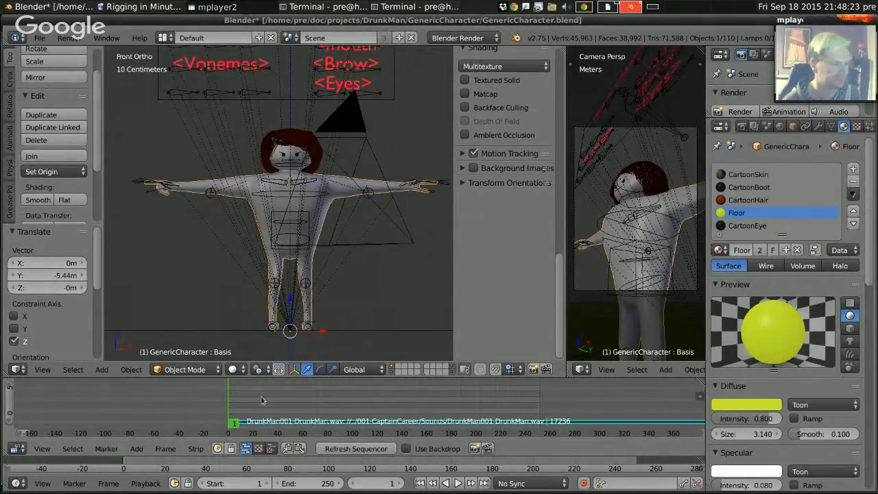
# Enable Audio Scrubbing and AV-sync for the timeline playback.
pyautogui.click(153, 484)
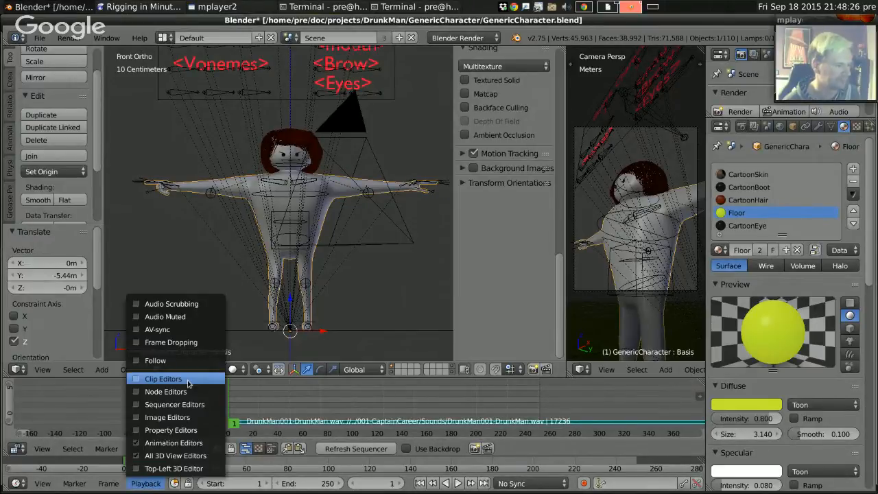
pyautogui.click(171, 304)
pyautogui.click(152, 484)
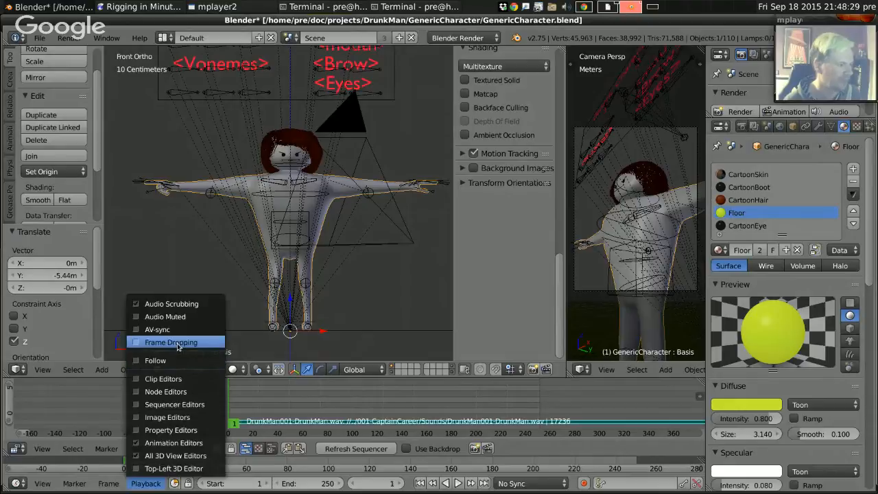
pyautogui.click(175, 332)
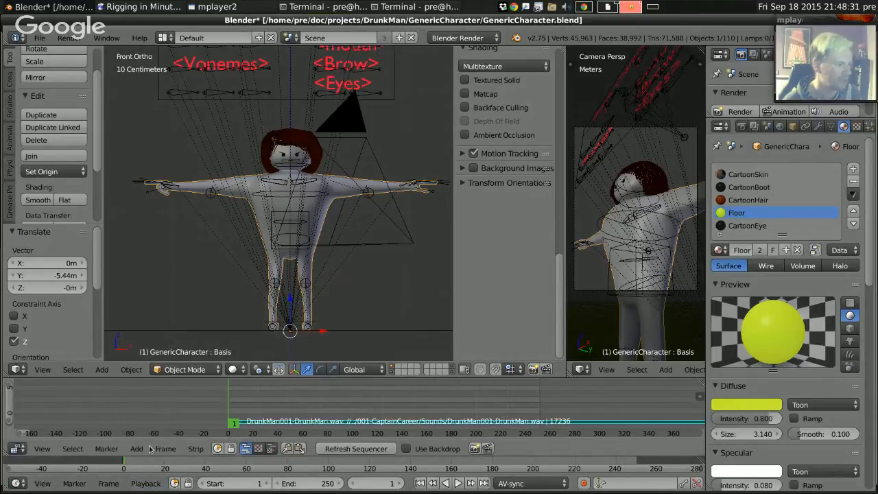
pyautogui.click(151, 484)
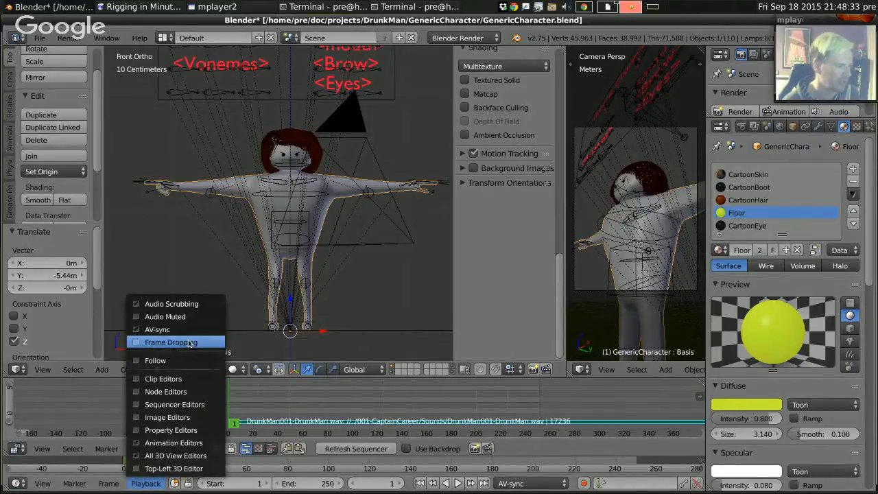
pyautogui.press('Escape')
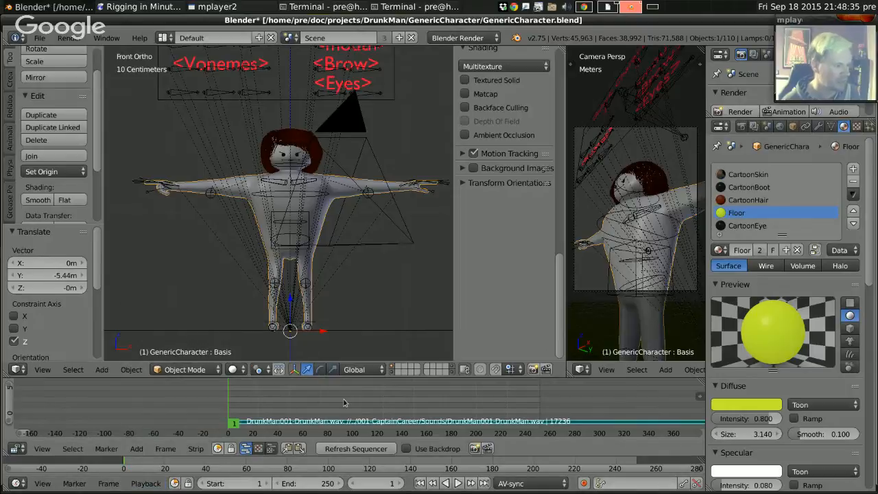
# Play the DrunkMan sound from frame 83 and set the timeline's end frame to 748.
pyautogui.moveTo(336, 401); pyautogui.dragTo(280, 403, button='middle')
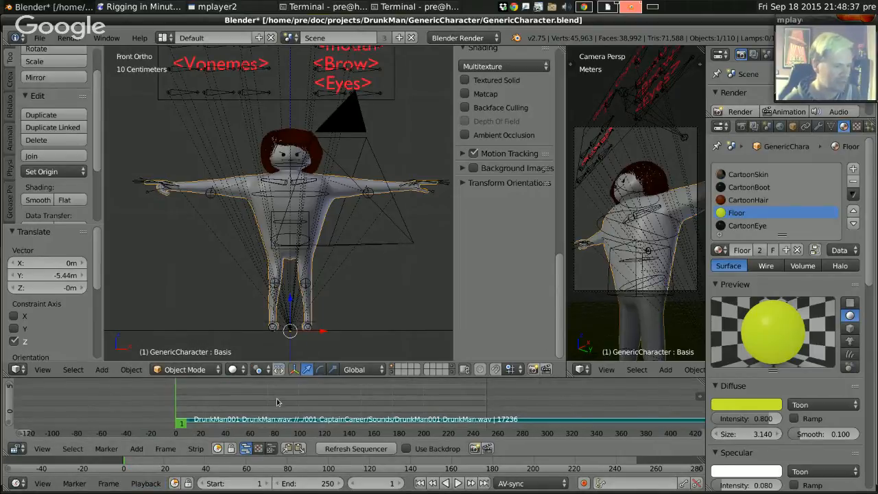
pyautogui.click(277, 402)
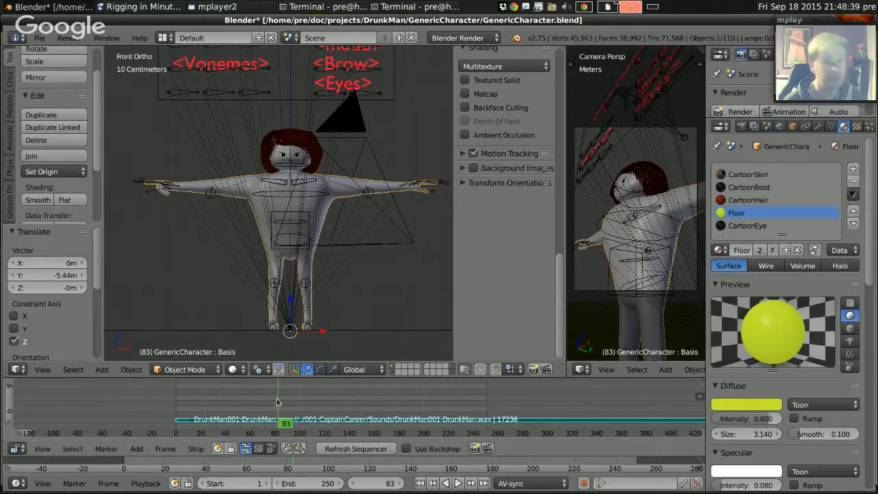
pyautogui.hotkey('alt', 'a')
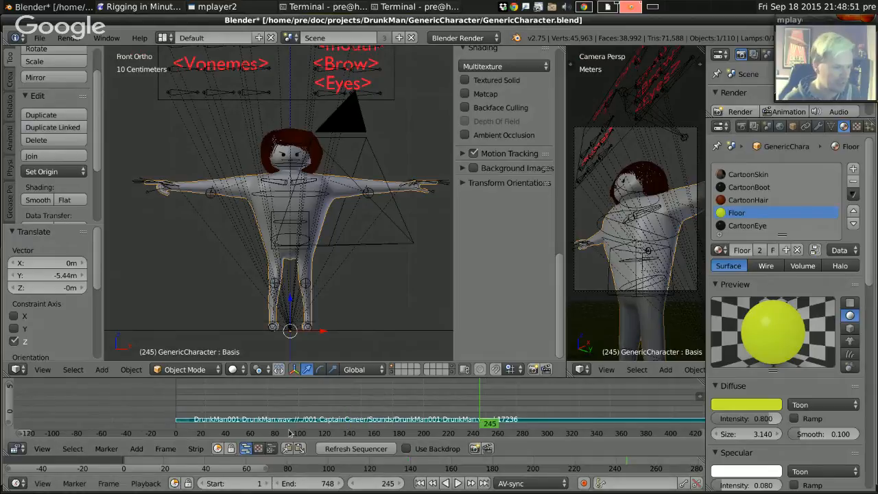
# Slide the DrunkMan sound strip earlier so it begins about 350 frames before frame 0, and play the timeline from frame 0.
pyautogui.press('g')
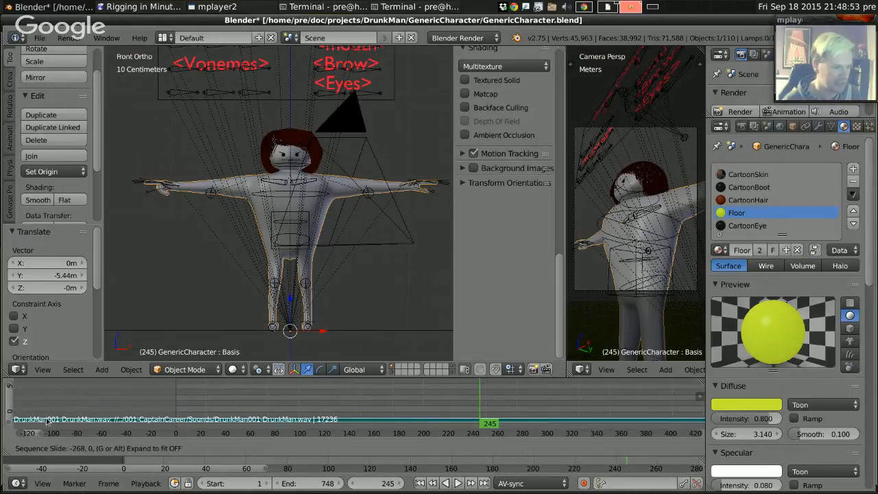
pyautogui.click(650, 423)
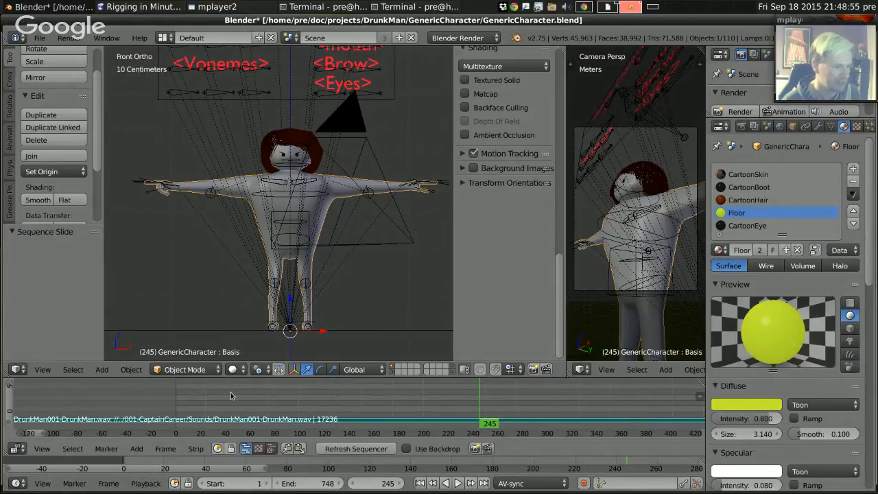
pyautogui.click(176, 396)
pyautogui.hotkey('alt', 'a')
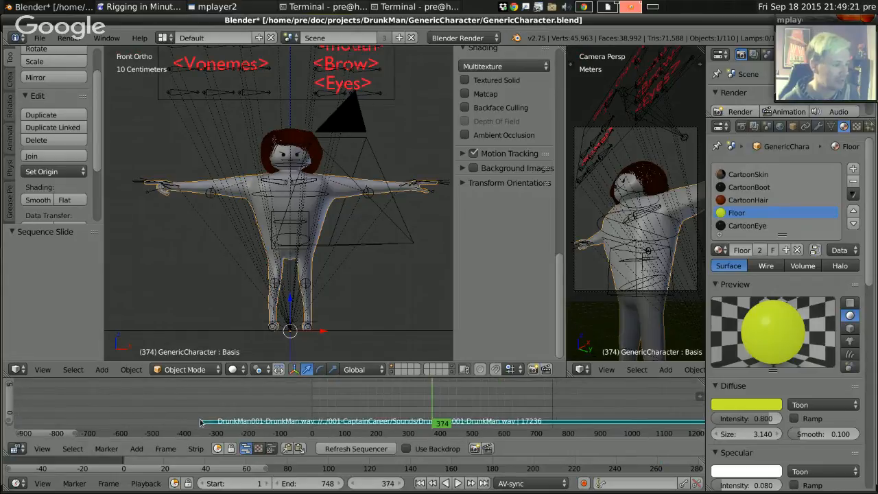
# Slide the DrunkMan sound strip back so it begins near frame 0 and play it from close to its start.
pyautogui.rightClick(202, 421)
pyautogui.press('g')
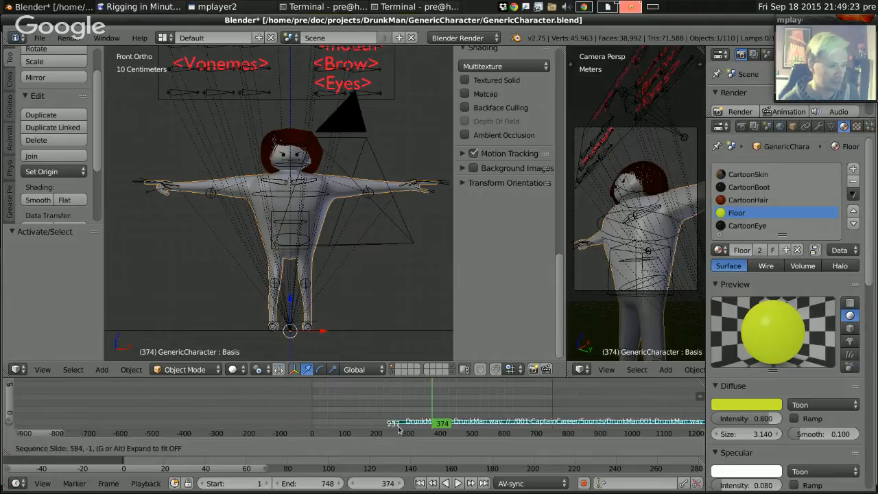
pyautogui.click(429, 422)
pyautogui.moveTo(546, 425); pyautogui.dragTo(433, 418, button='right')
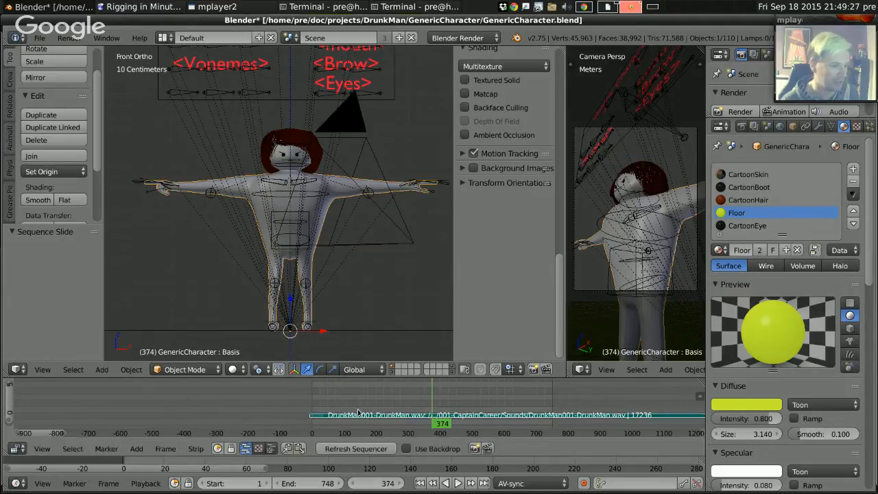
pyautogui.scroll(-2, 347, 412)
pyautogui.click(333, 409)
pyautogui.hotkey('alt', 'a')
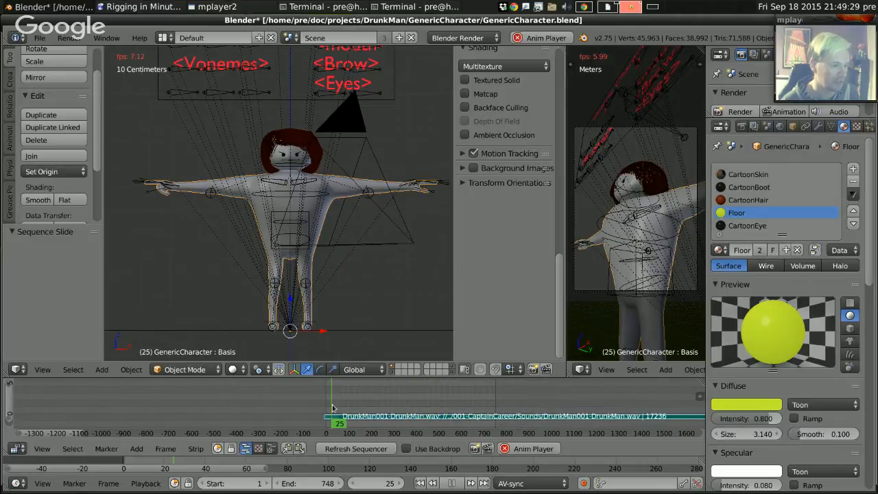
pyautogui.keyDown('ctrl'); pyautogui.moveTo(336, 410); pyautogui.dragTo(364, 412, button='middle'); pyautogui.keyUp('ctrl')
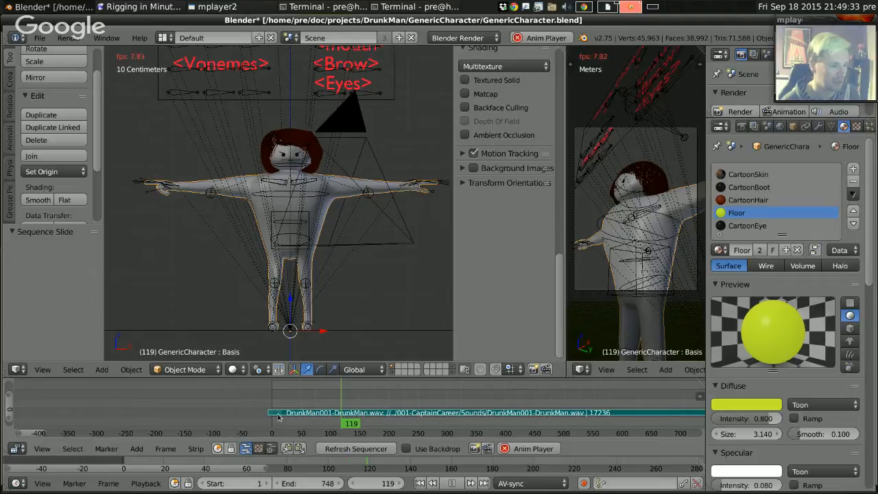
# Trim the start of the sound strip to frame 9 and play the timeline from near the beginning.
pyautogui.rightClick(273, 414)
pyautogui.press('g')
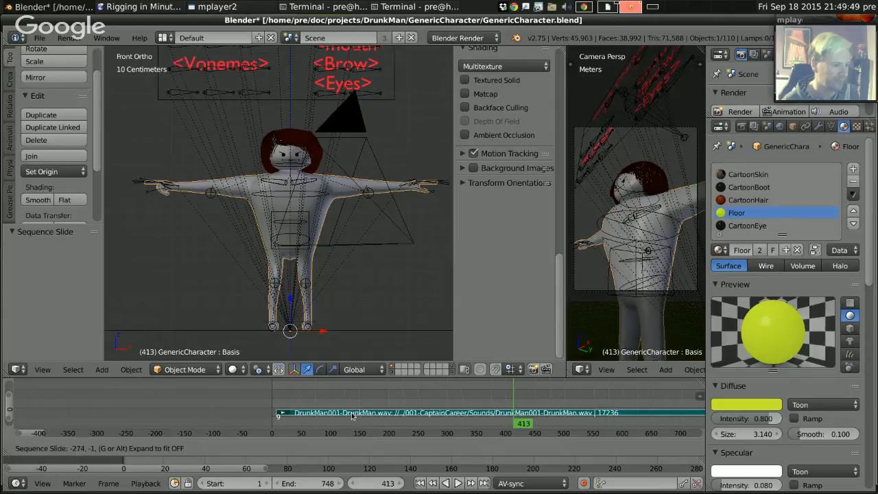
pyautogui.click(275, 403)
pyautogui.hotkey('shift', 'Left')
pyautogui.hotkey('alt', 'a')
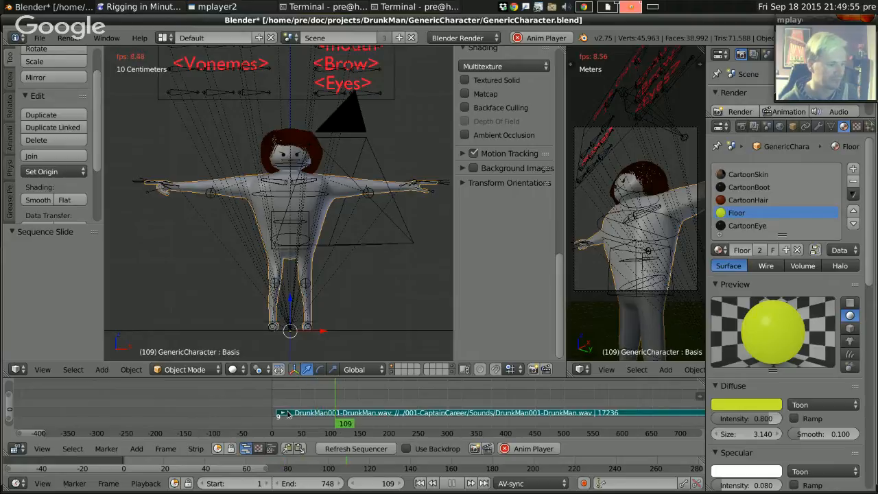
pyautogui.hotkey('alt', 'a')
# Trim the start of the sound strip to frame 180 and play from frame 185.
pyautogui.moveTo(282, 413); pyautogui.dragTo(388, 411, button='right')
pyautogui.click(379, 402)
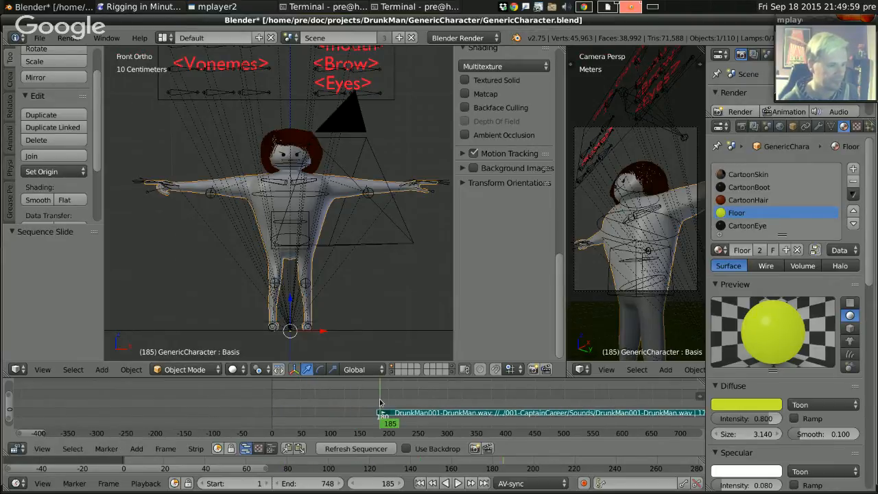
pyautogui.hotkey('alt', 'a')
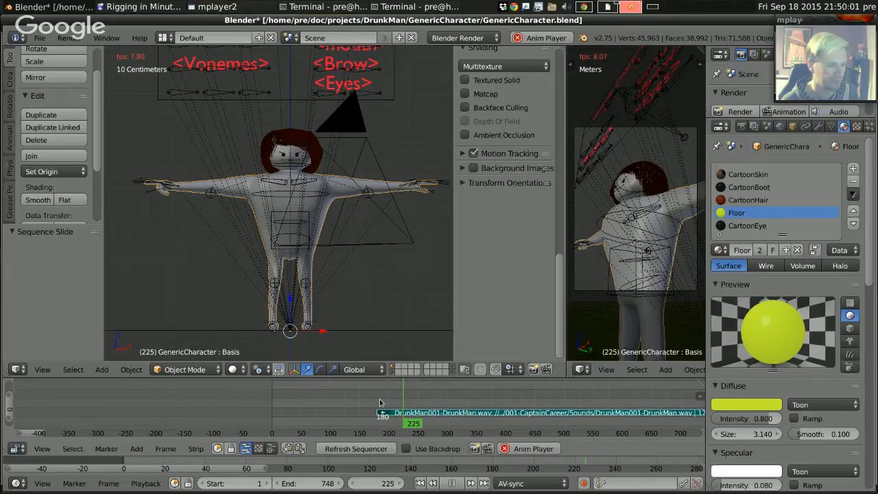
pyautogui.hotkey('alt', 'a')
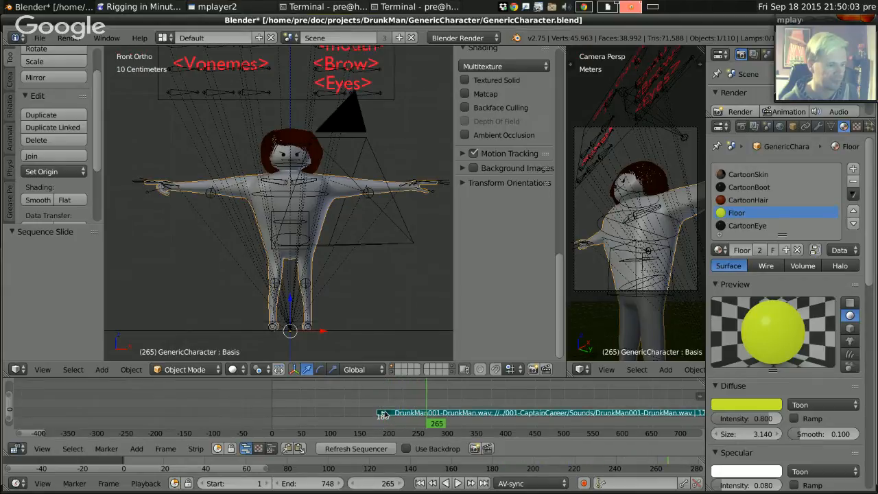
# Trim the start of the sound strip to about frame 259 and play on from frame 265.
pyautogui.moveTo(384, 414); pyautogui.dragTo(428, 414, button='right')
pyautogui.click(431, 413)
pyautogui.press('g')
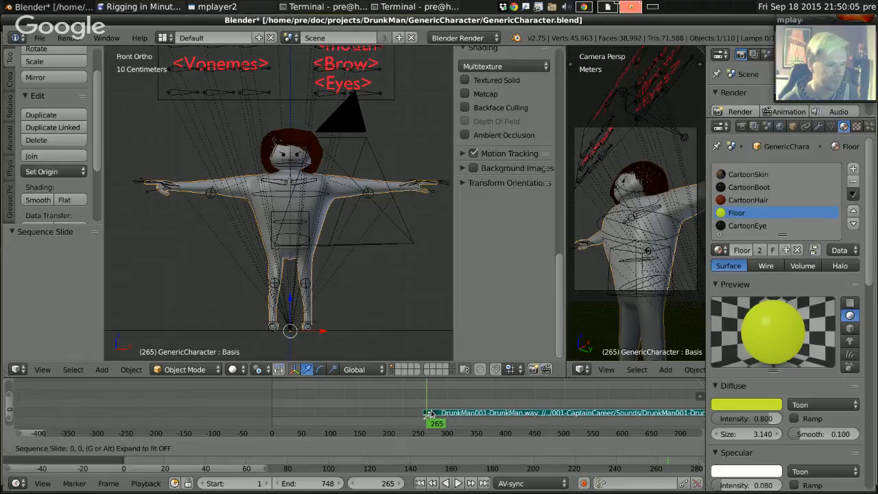
pyautogui.press('Escape')
pyautogui.hotkey('alt', 'a')
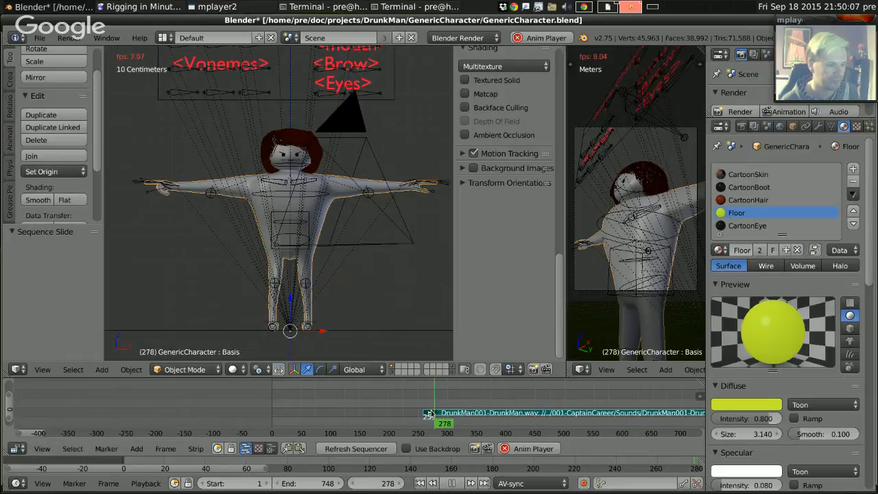
pyautogui.hotkey('alt', 'a')
# Trim the start of the sound strip to frame 288, listen to the playback, and refine the start to frame 297.
pyautogui.press('g')
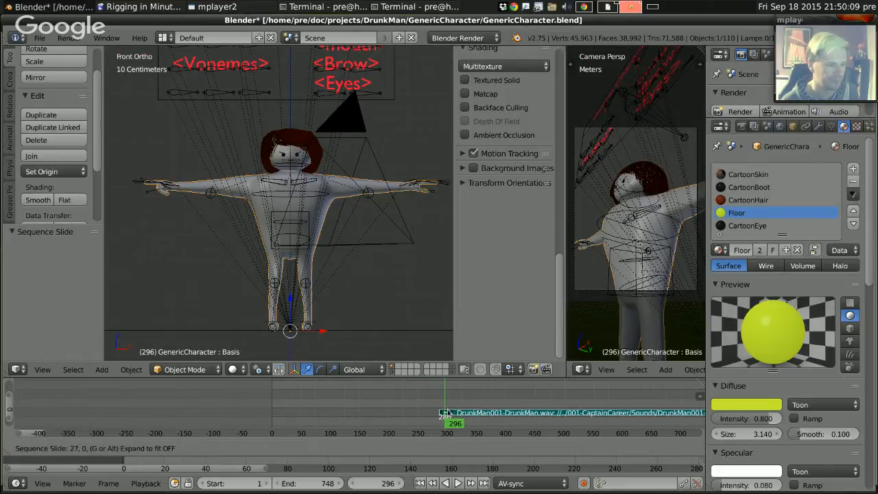
pyautogui.click(445, 414)
pyautogui.hotkey('alt', 'a')
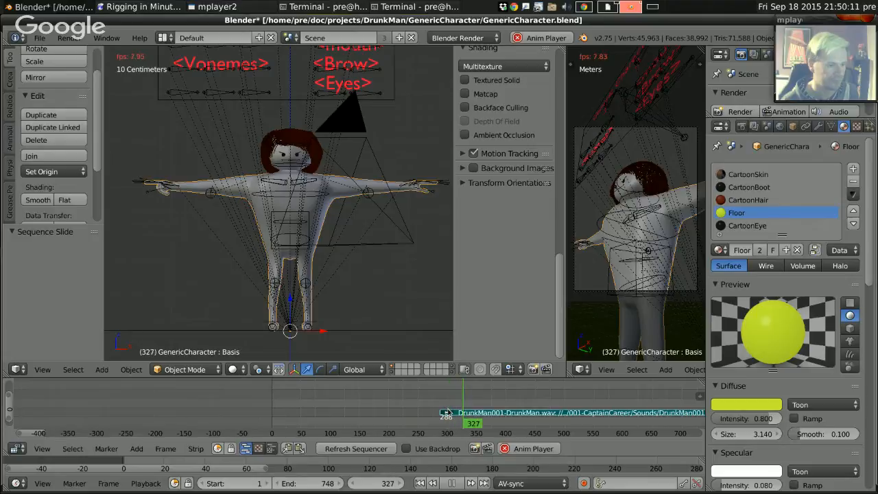
pyautogui.hotkey('alt', 'a')
pyautogui.press('g')
pyautogui.click(453, 412)
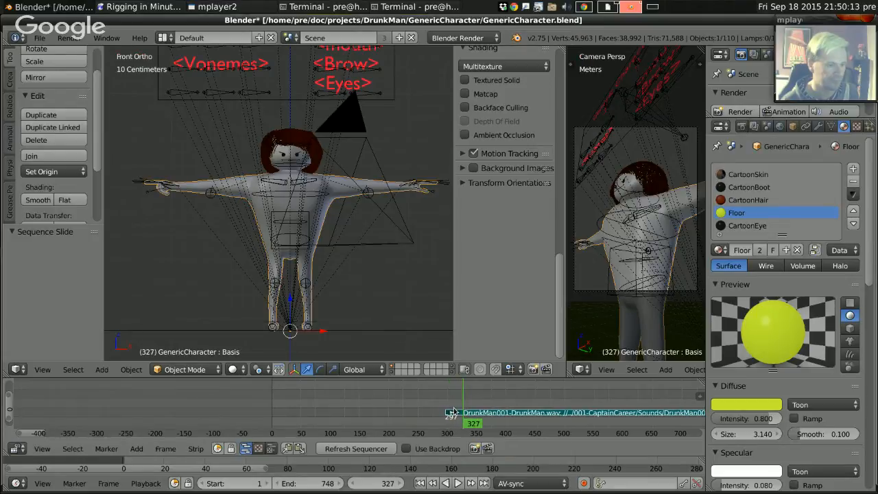
# Slide the whole trimmed sound strip so it starts at frame 1 and play it from the beginning.
pyautogui.rightClick(509, 414)
pyautogui.press('g')
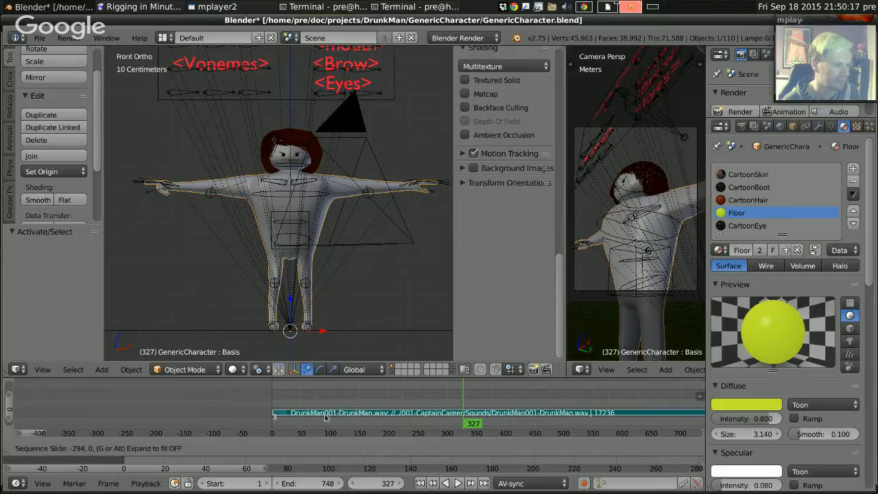
pyautogui.click(293, 414)
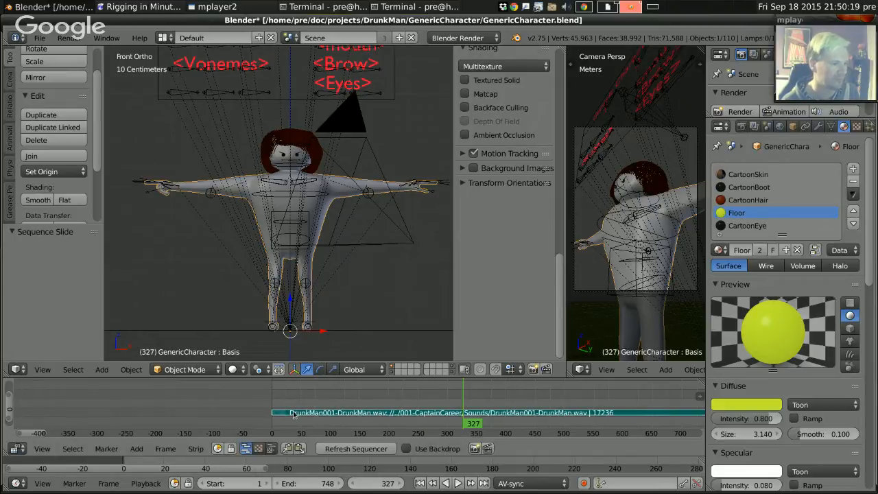
pyautogui.click(271, 398)
pyautogui.hotkey('alt', 'a')
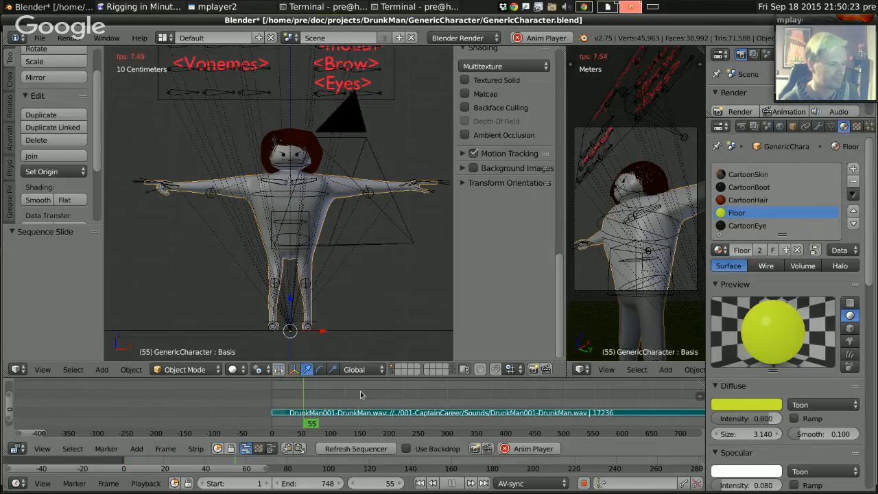
pyautogui.hotkey('alt', 'a')
# Select the end handle of the long sound strip and trim its end back to frame 9035.
pyautogui.scroll(-8, 507, 389)
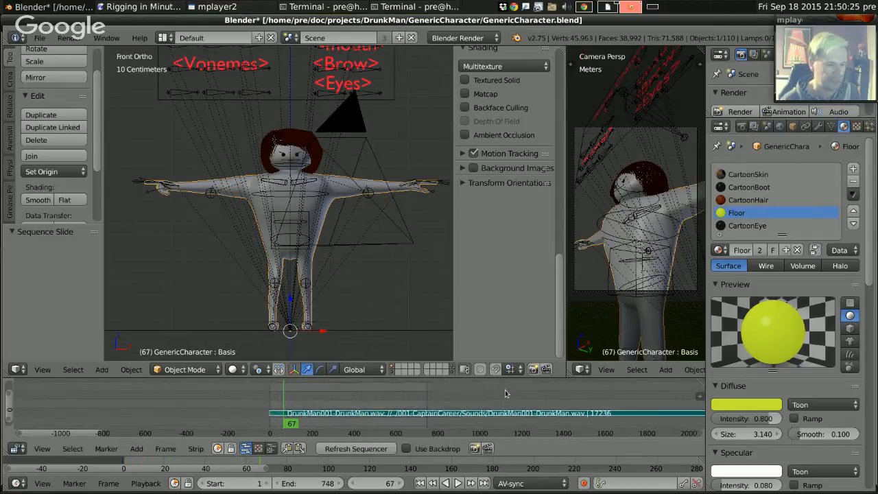
pyautogui.scroll(-12, 588, 398)
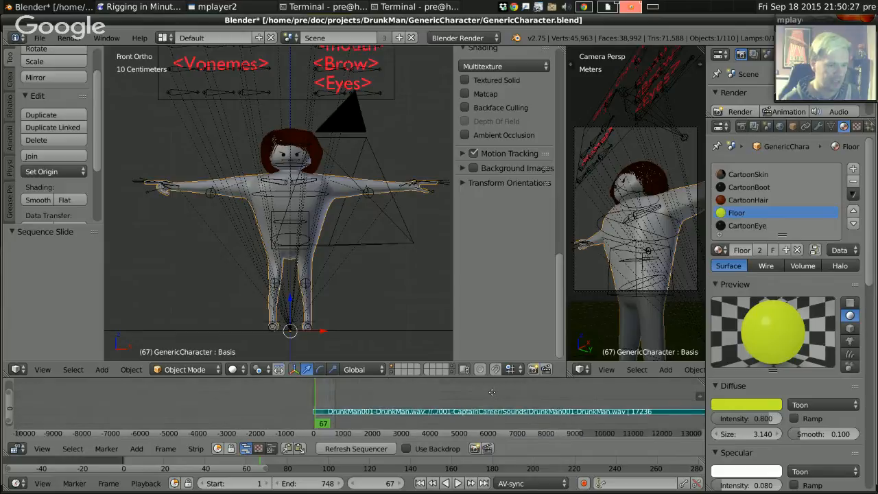
pyautogui.scroll(10, 457, 398)
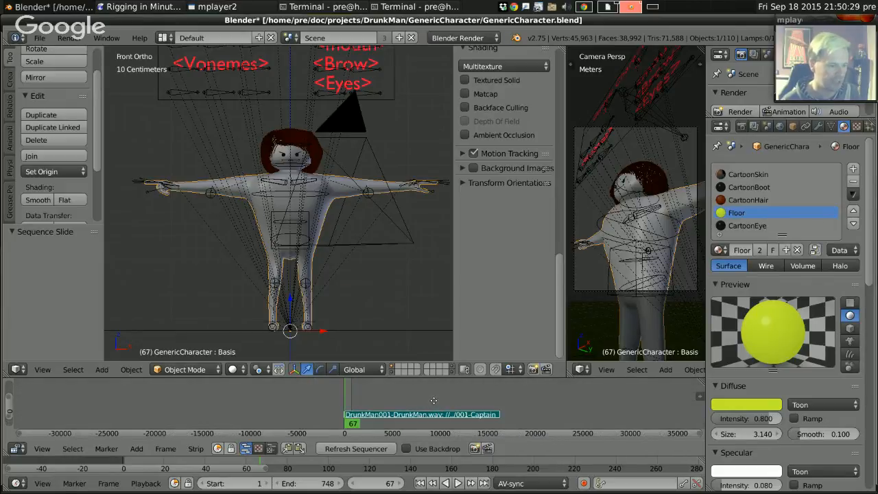
pyautogui.scroll(-1, 345, 427)
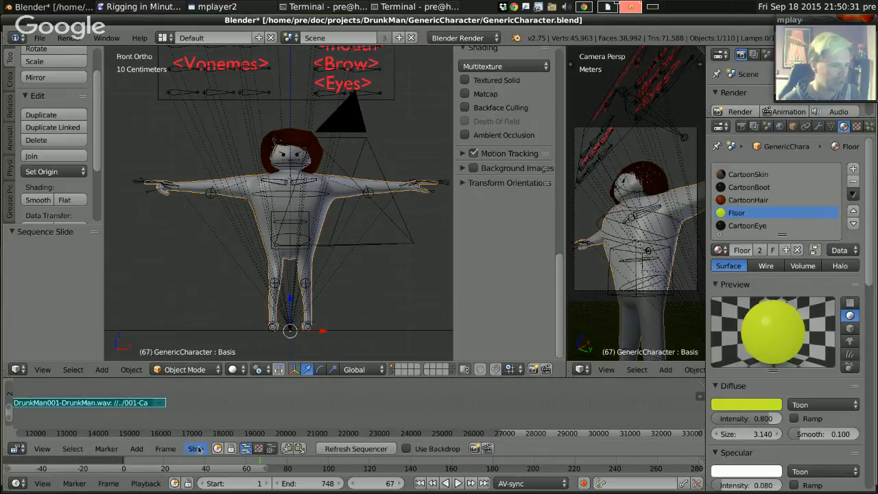
pyautogui.rightClick(165, 405)
pyautogui.press('g')
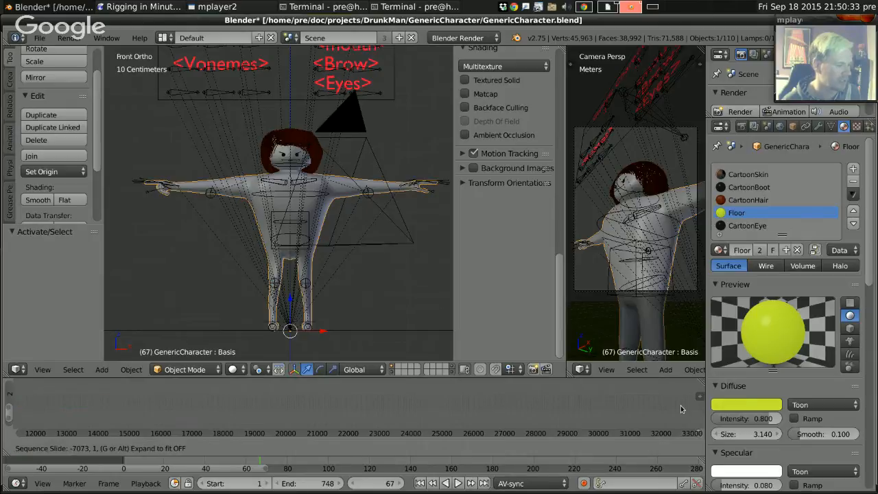
pyautogui.click(682, 406)
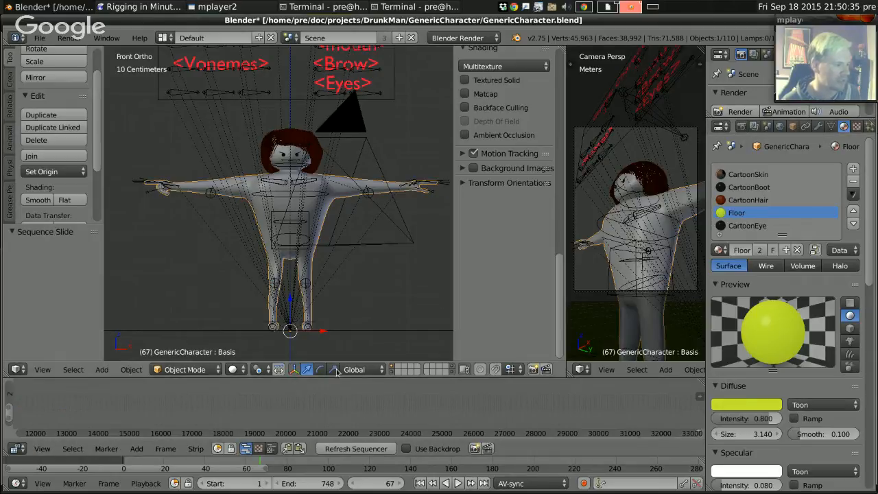
# Shorten the sound strip further by trimming its end to frame 139.
pyautogui.press('Home')
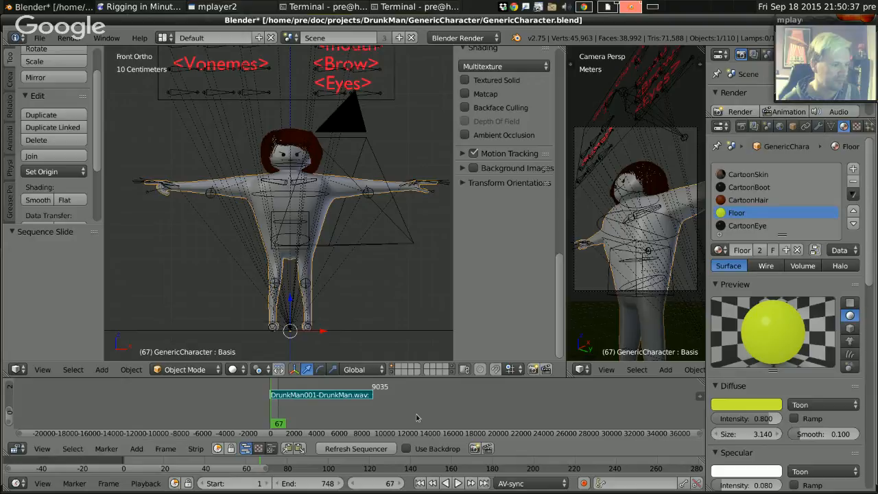
pyautogui.press('g')
pyautogui.click(292, 403)
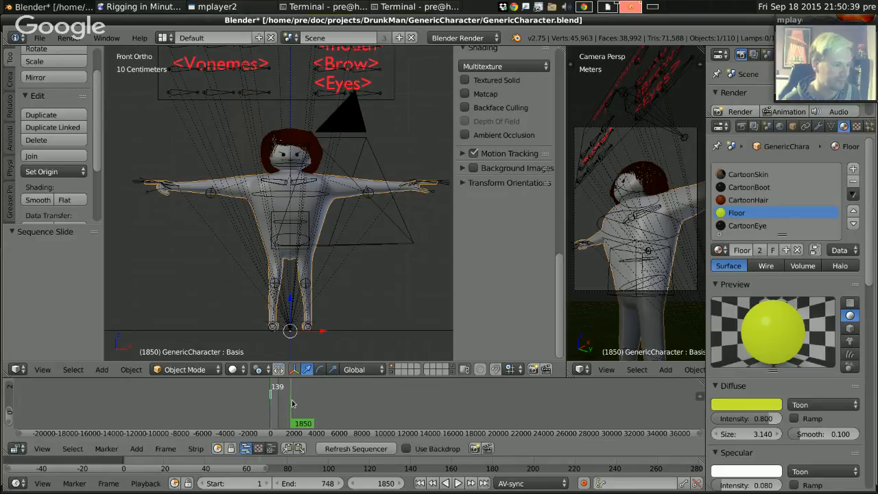
pyautogui.moveTo(292, 403); pyautogui.dragTo(295, 401)
pyautogui.scroll(10, 292, 404)
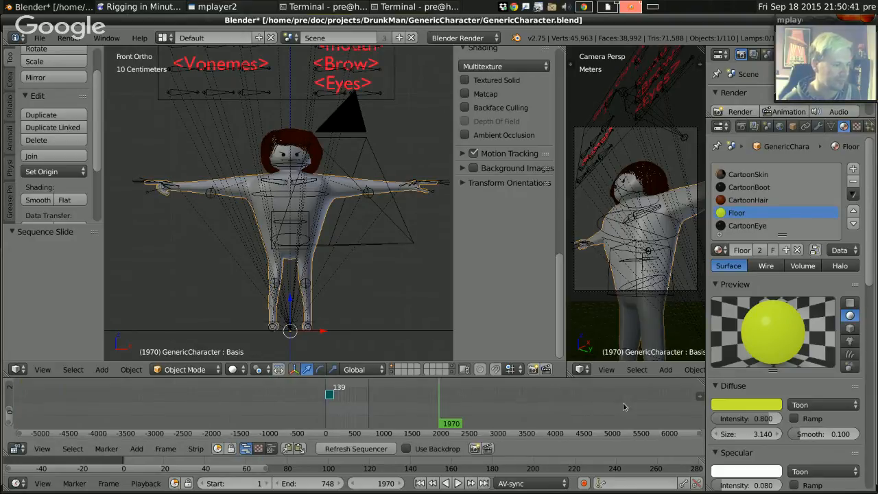
pyautogui.scroll(5, 382, 404)
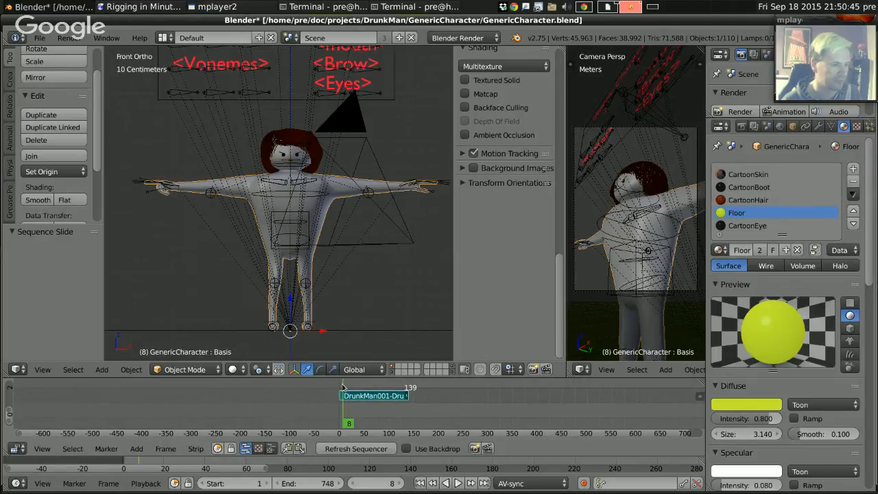
# Play the shortened sound strip from frame 8 and trim its end to frame 69.
pyautogui.hotkey('alt', 'a')
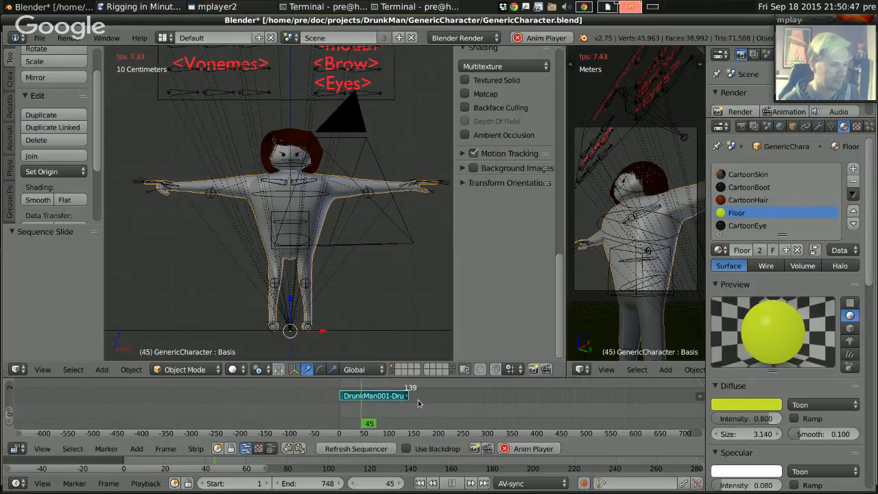
pyautogui.hotkey('alt', 'a')
pyautogui.press('g')
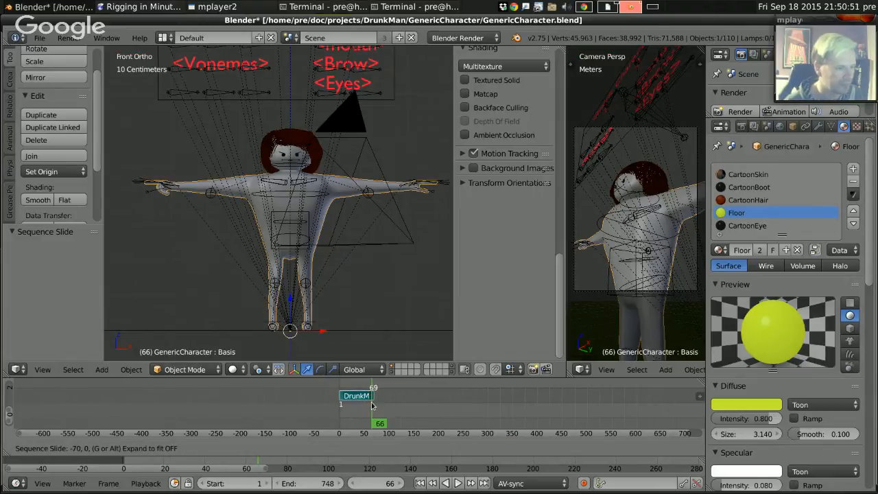
pyautogui.click(371, 405)
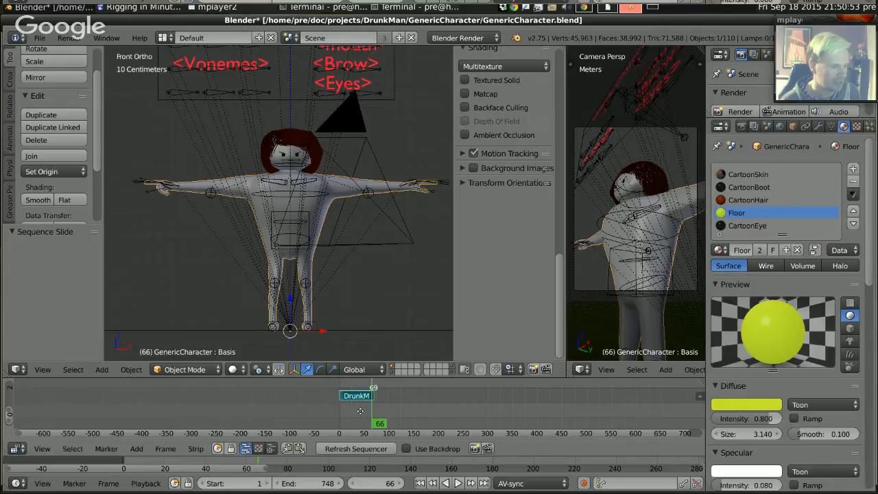
# Fit the trimmed sound strip in the sequencer view, select it and show its strip properties down to the Modifiers section.
pyautogui.press('Home')
pyautogui.rightClick(393, 404)
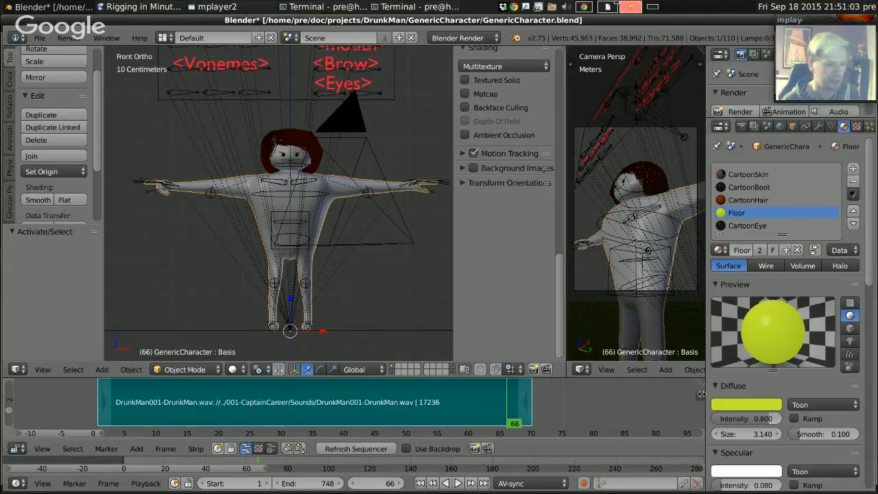
pyautogui.click(698, 396)
pyautogui.moveTo(696, 397); pyautogui.dragTo(699, 445)
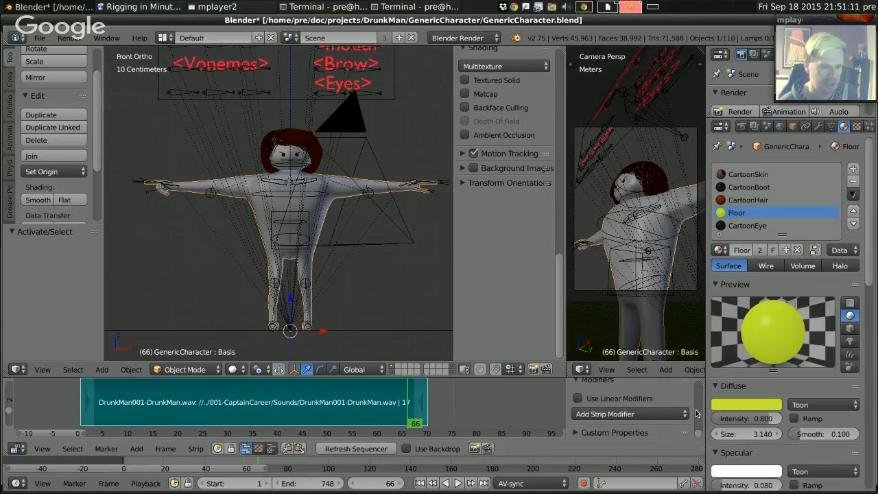
# Turn on waveform drawing for the DrunkMan sound strip in its strip properties.
pyautogui.scroll(5, 695, 412)
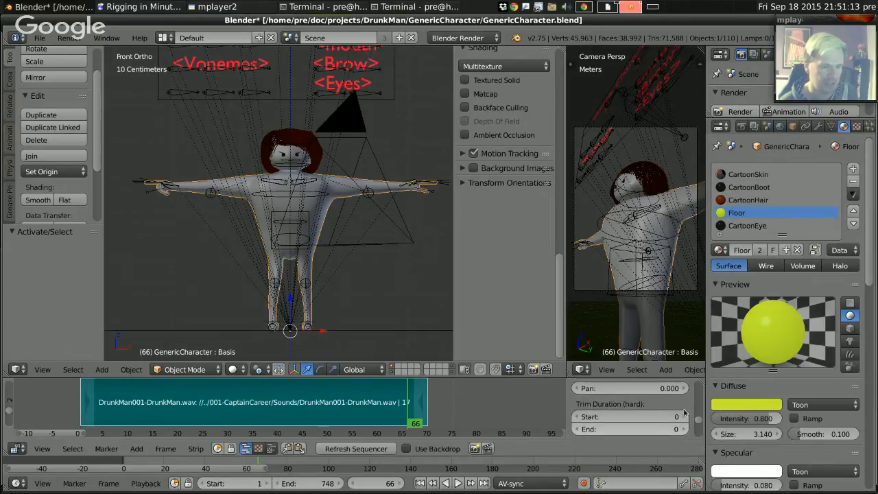
pyautogui.scroll(5, 684, 412)
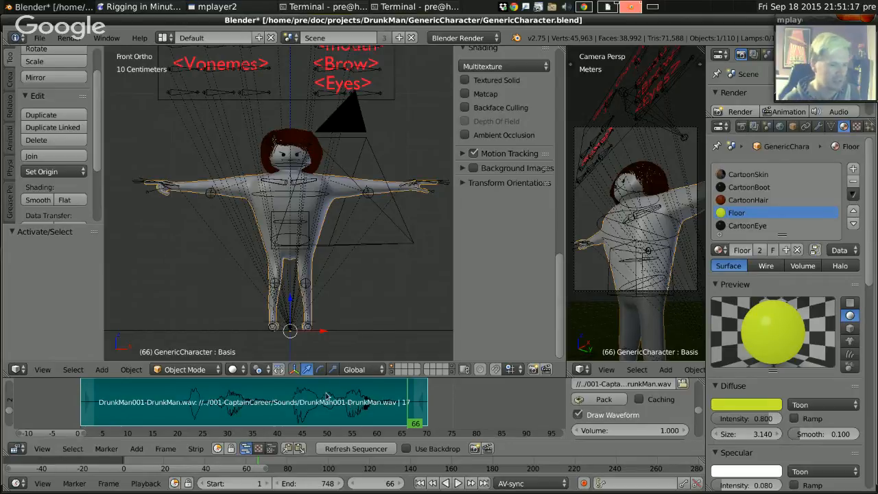
# Trim the silent lead-in off the sound strip's start and slide the strip back to begin at frame 1 and end at frame 45.
pyautogui.moveTo(91, 402); pyautogui.dragTo(188, 404, button='right')
pyautogui.moveTo(281, 402); pyautogui.dragTo(186, 406, button='right')
pyautogui.press('g')
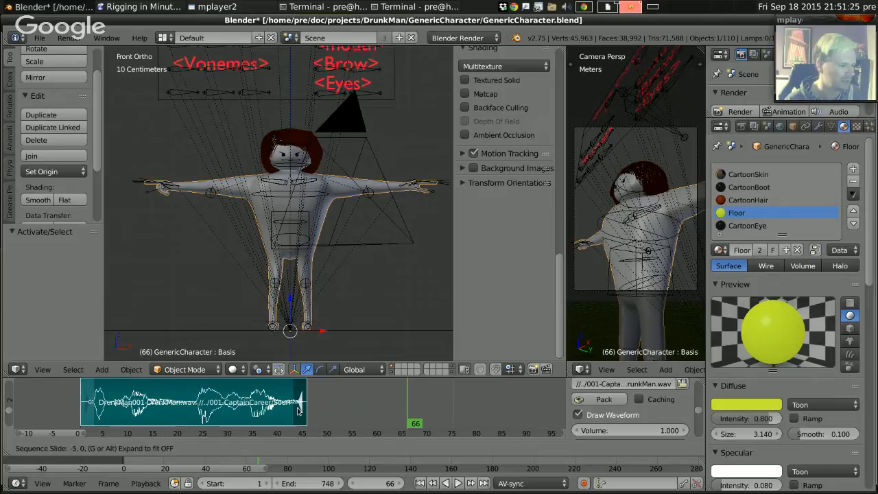
pyautogui.click(299, 412)
pyautogui.moveTo(111, 394); pyautogui.dragTo(259, 404, button='middle')
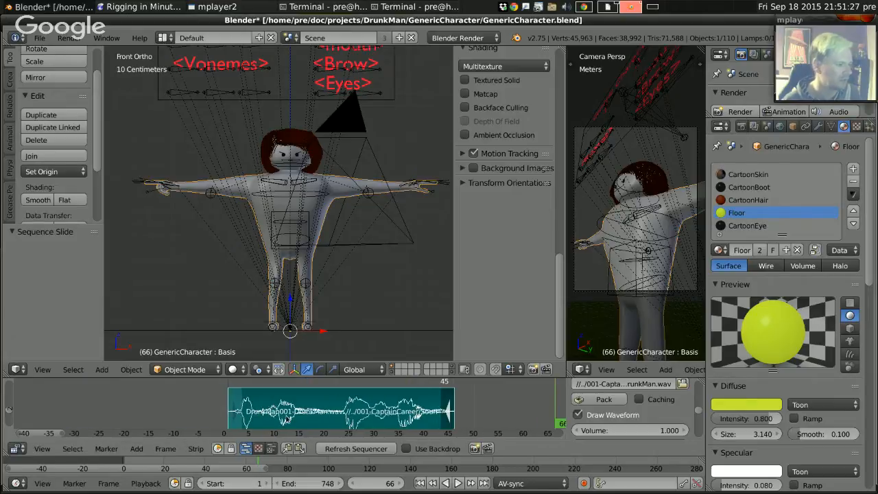
# Set the scene's end frame to 45 and play back the trimmed phrase.
pyautogui.click(319, 480)
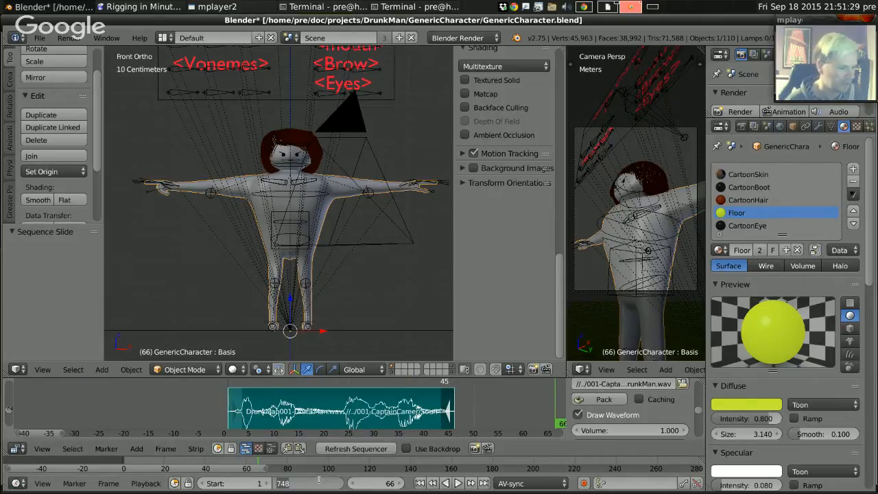
pyautogui.write('156')
pyautogui.press('Return')
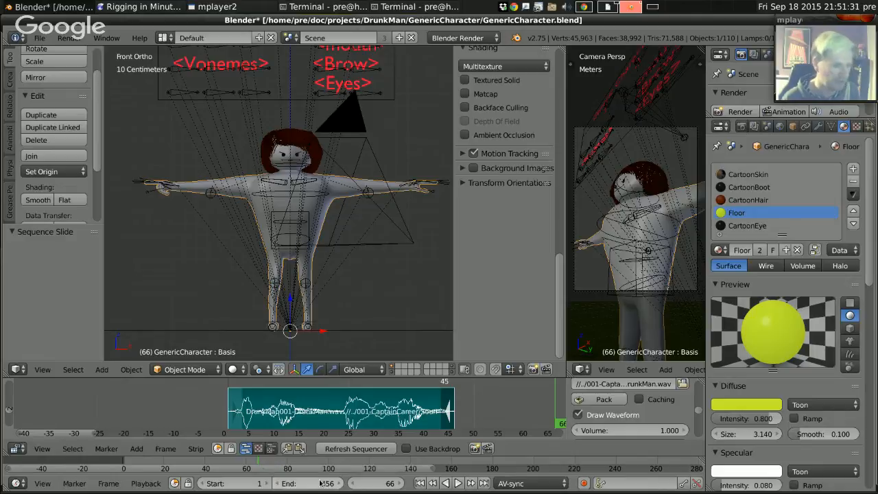
pyautogui.click(320, 483)
pyautogui.write('45')
pyautogui.press('Return')
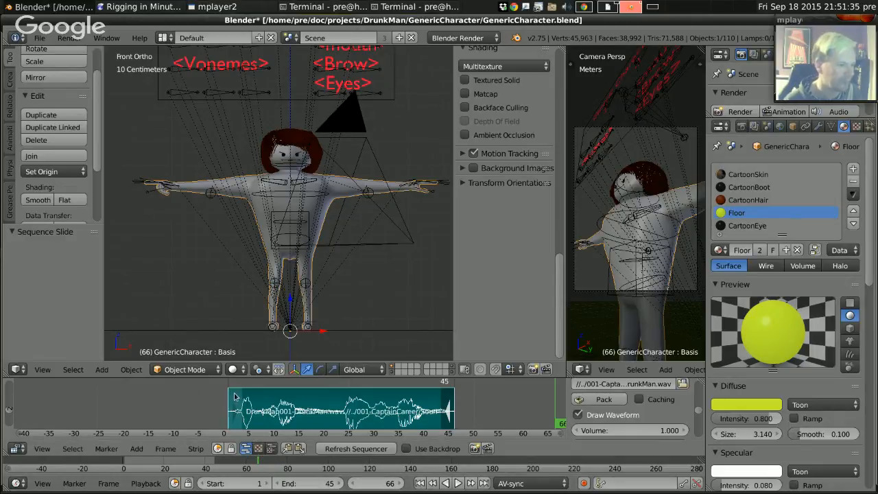
pyautogui.hotkey('alt', 'a')
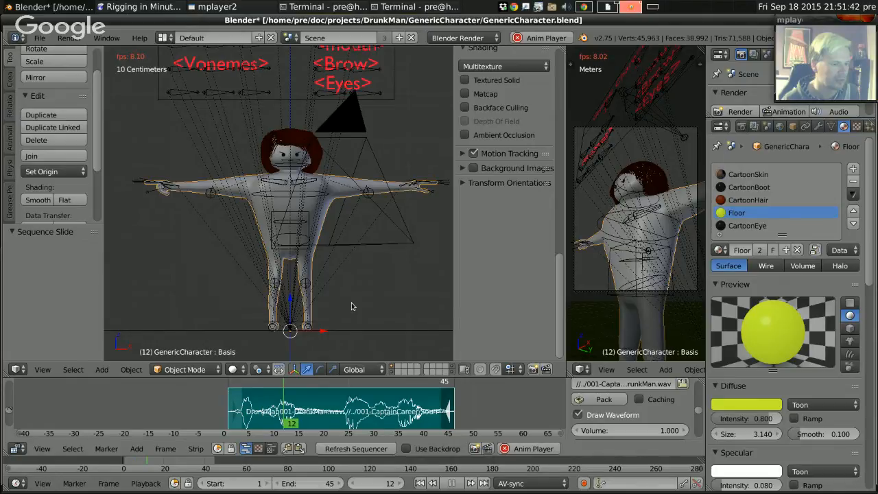
pyautogui.hotkey('alt', 'a')
pyautogui.keyDown('shift'); pyautogui.moveTo(282, 142); pyautogui.dragTo(260, 205, button='middle'); pyautogui.keyUp('shift')
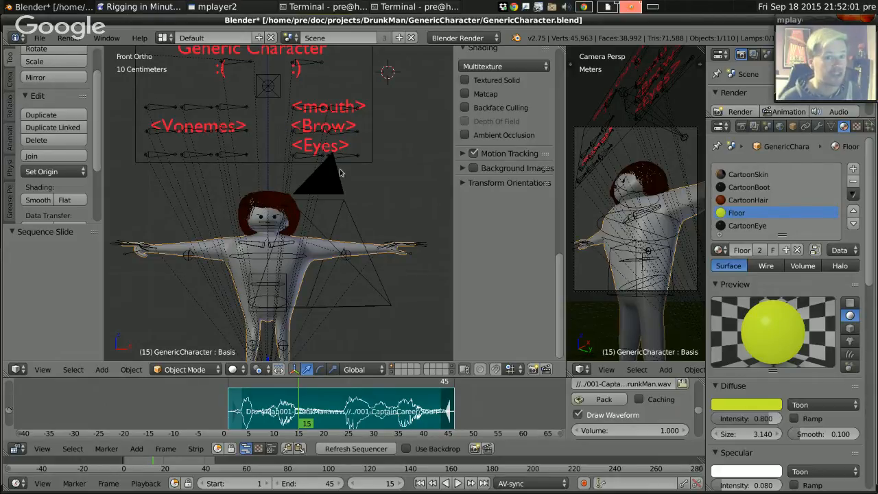
pyautogui.scroll(-3, 303, 155)
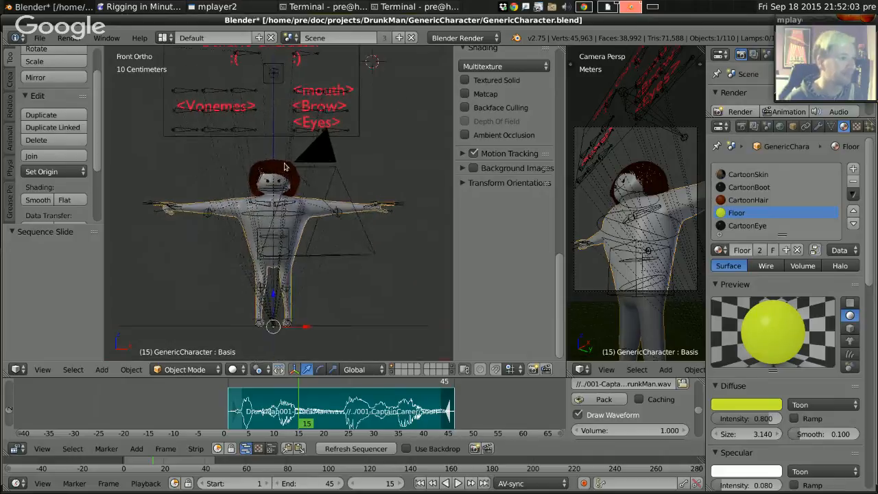
pyautogui.scroll(3, 285, 166)
pyautogui.scroll(-3, 284, 198)
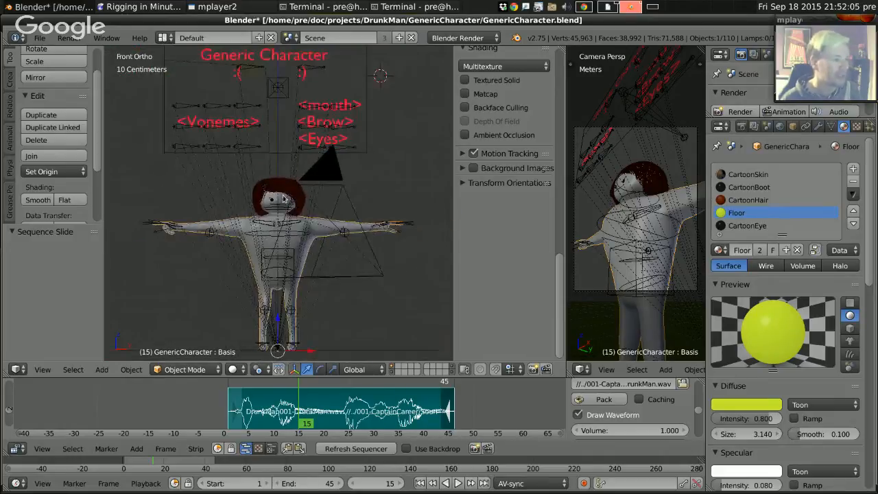
pyautogui.keyDown('shift'); pyautogui.scroll(-2, 283, 199); pyautogui.keyUp('shift')
# Switch to the terminal that is in the QuickTalk folder and return to the home directory.
pyautogui.hotkey('alt', 'Tab')
pyautogui.hotkey('alt', 'Tab')
pyautogui.hotkey('alt', 'Tab')
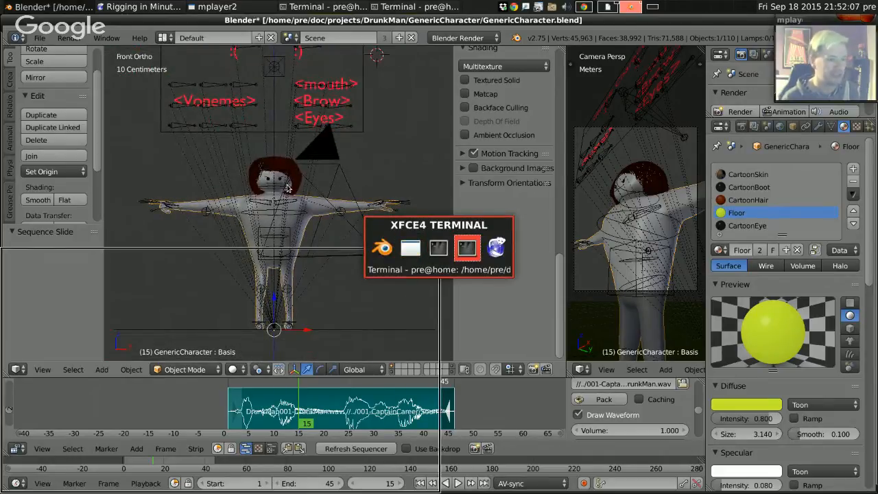
pyautogui.press('Return')
pyautogui.press('Return')
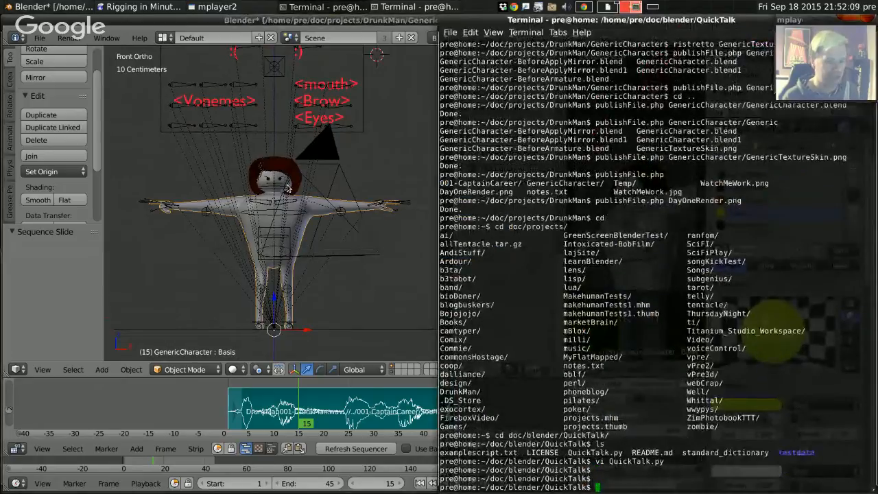
pyautogui.write('cd')
pyautogui.press('Return')
# Change the terminal's directory to doc/projects/DrunkMan and list its contents.
pyautogui.write('cd doc/p')
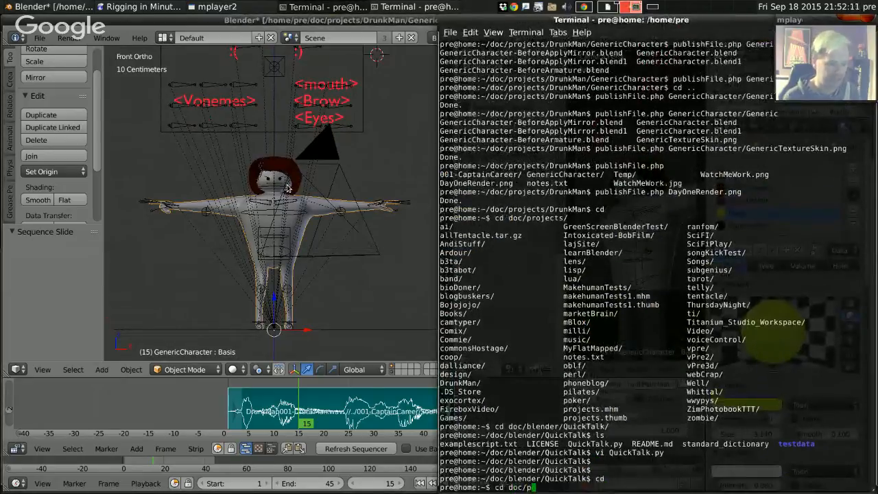
pyautogui.write('ro')
pyautogui.press('Tab')
pyautogui.write('ble')
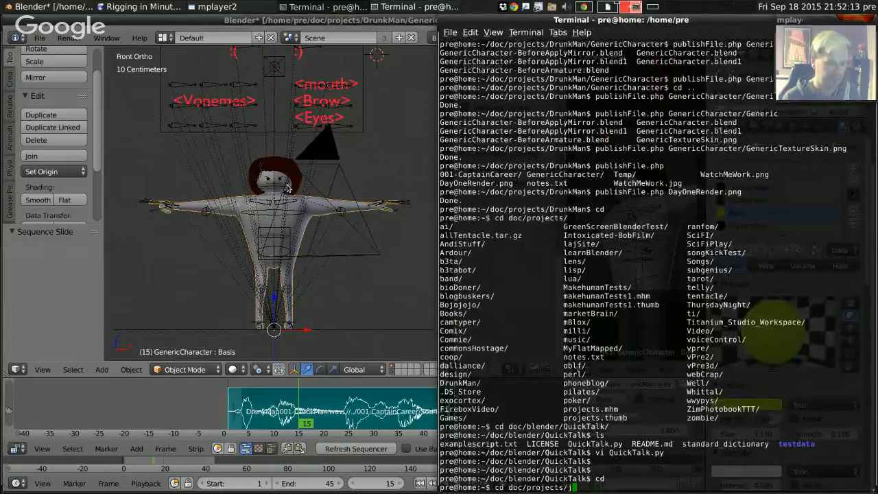
pyautogui.press('BackSpace')
pyautogui.press('BackSpace')
pyautogui.press('BackSpace')
pyautogui.write('Dr')
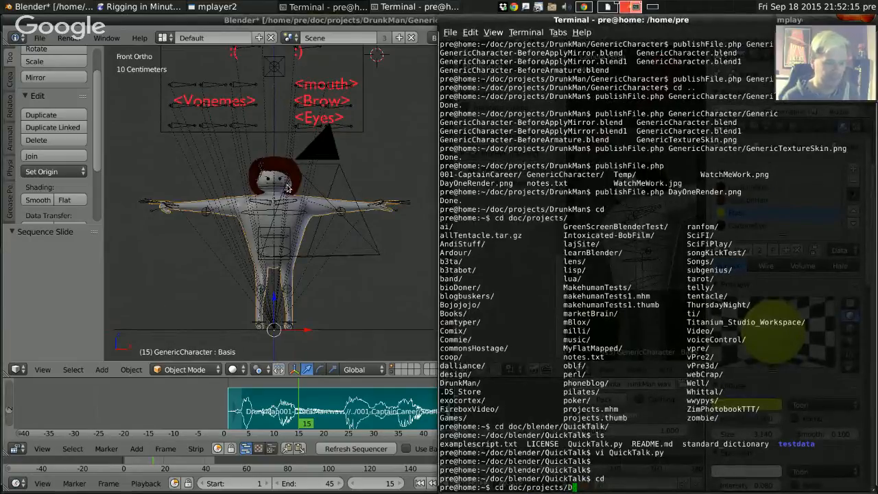
pyautogui.press('Tab')
pyautogui.press('Return')
pyautogui.write('ls')
pyautogui.press('Return')
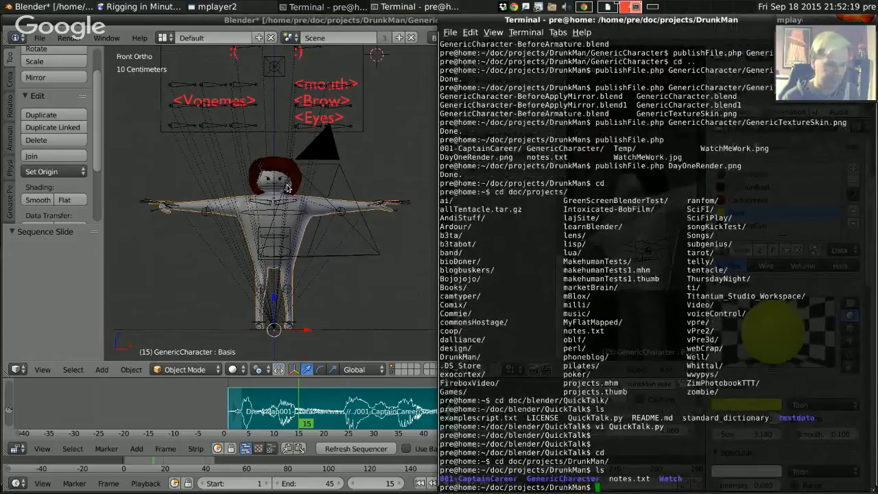
# Go into the GenericCharacter folder and open a new file named script.txt in vi.
pyautogui.write('cd Ge')
pyautogui.press('Tab')
pyautogui.press('Return')
pyautogui.write('vi')
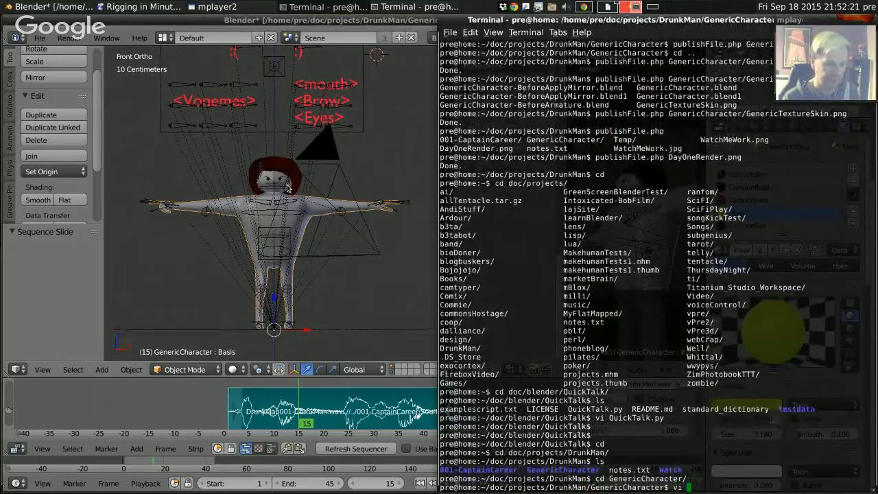
pyautogui.write(' script.txt')
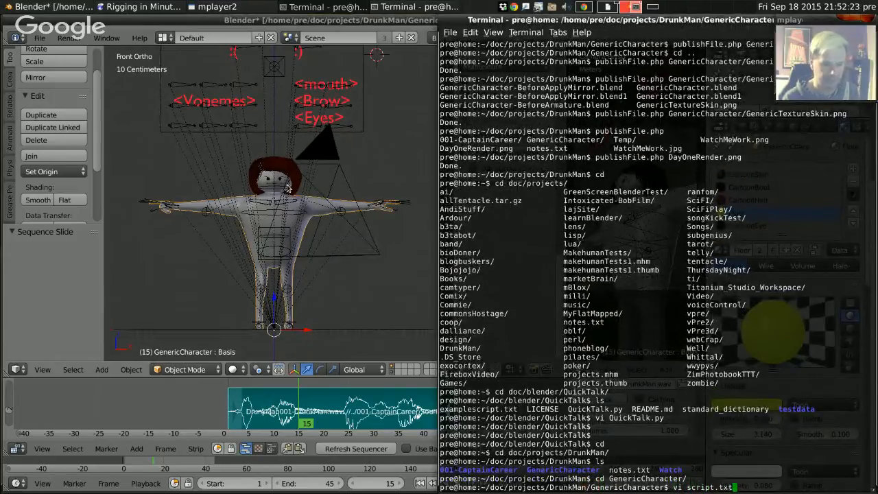
pyautogui.press('Return')
# Write the script with the speaker heading "GenericMan:" followed by the indented lines "Quick Shandy!" and "Down in one!".
pyautogui.write('iGenericMa')
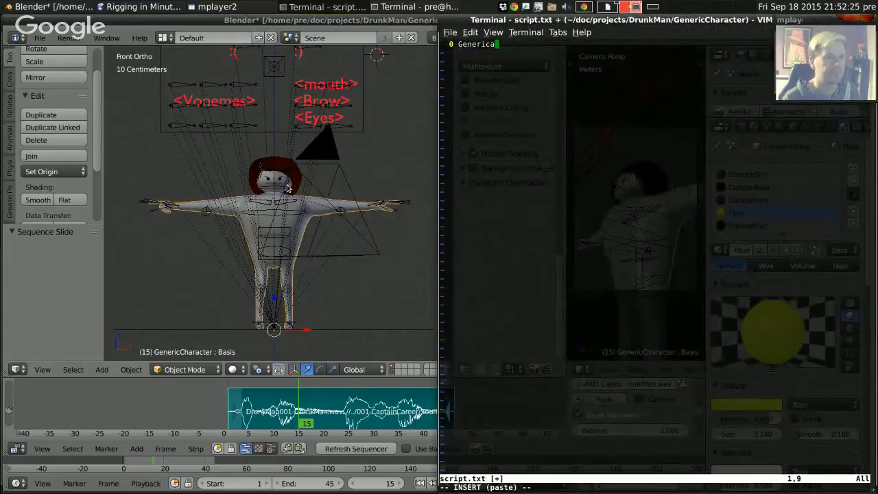
pyautogui.write('n:')
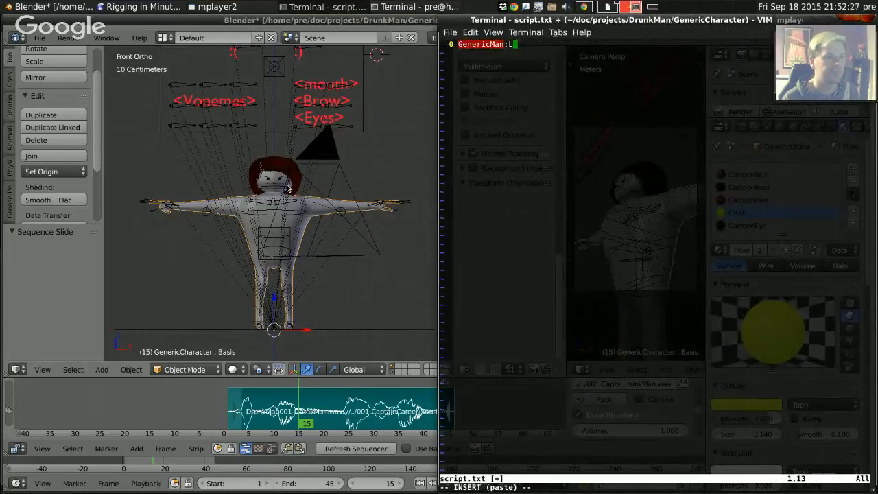
pyautogui.press('Return')
pyautogui.write('Quick Shandy! Do')
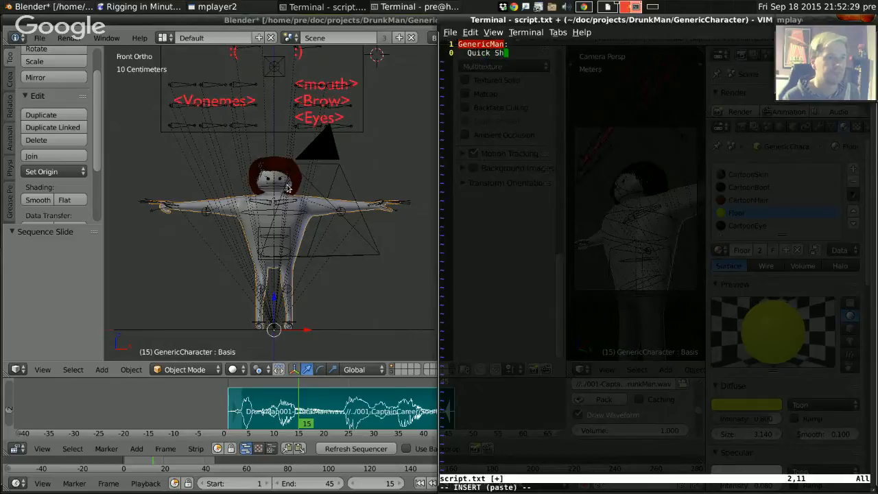
pyautogui.press('BackSpace')
pyautogui.press('BackSpace')
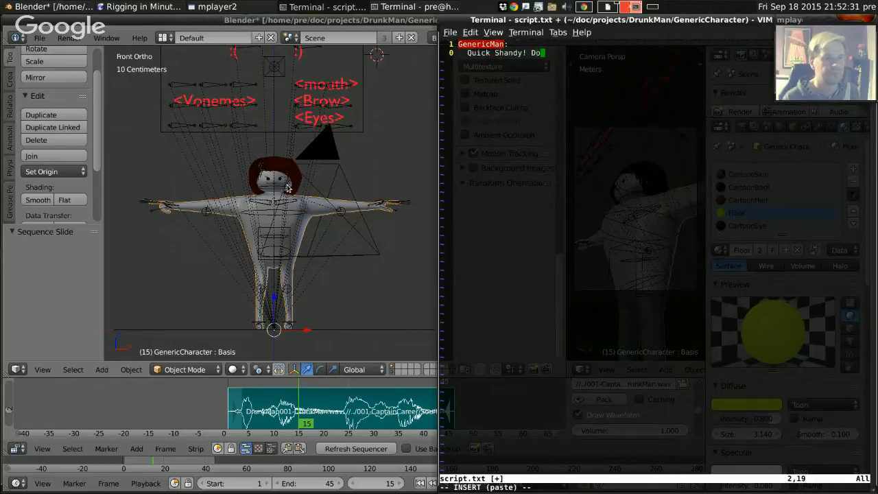
pyautogui.press('Return')
pyautogui.press('Return')
pyautogui.press('BackSpace')
pyautogui.write('Down ')
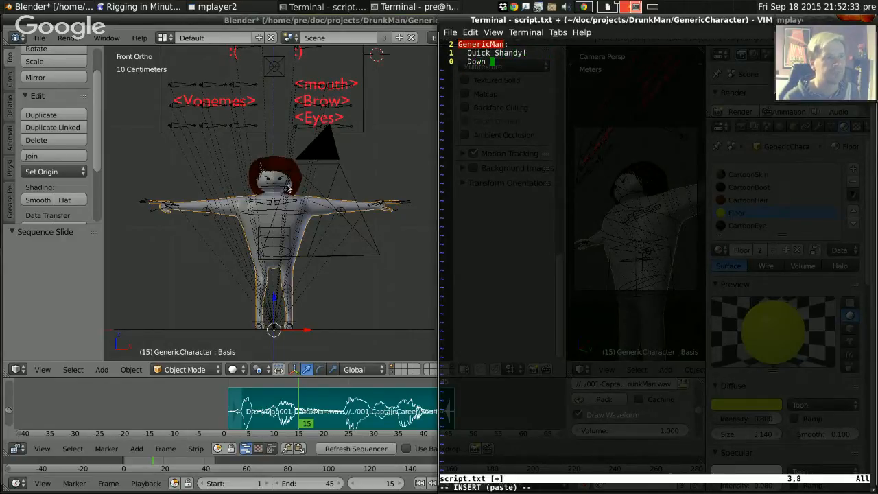
pyautogui.write('in one!')
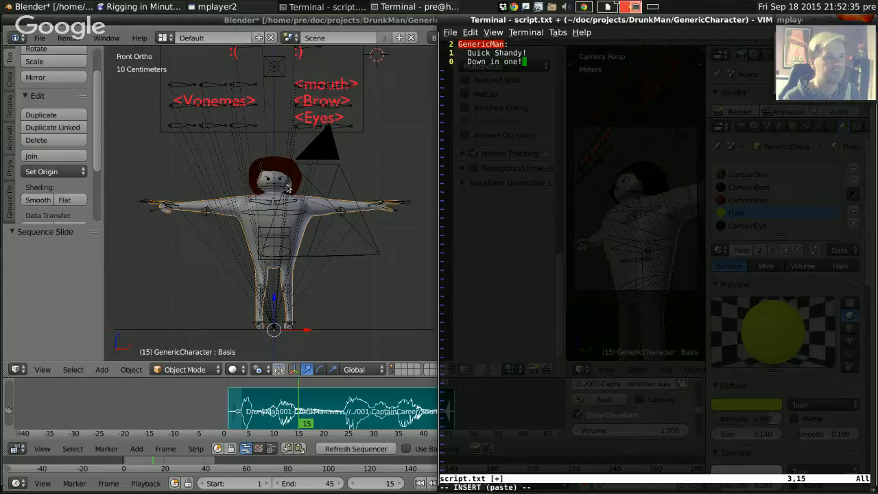
pyautogui.press('Return')
# Save script.txt and quit vi.
pyautogui.press('Escape')
pyautogui.write(':w')
pyautogui.press('Return')
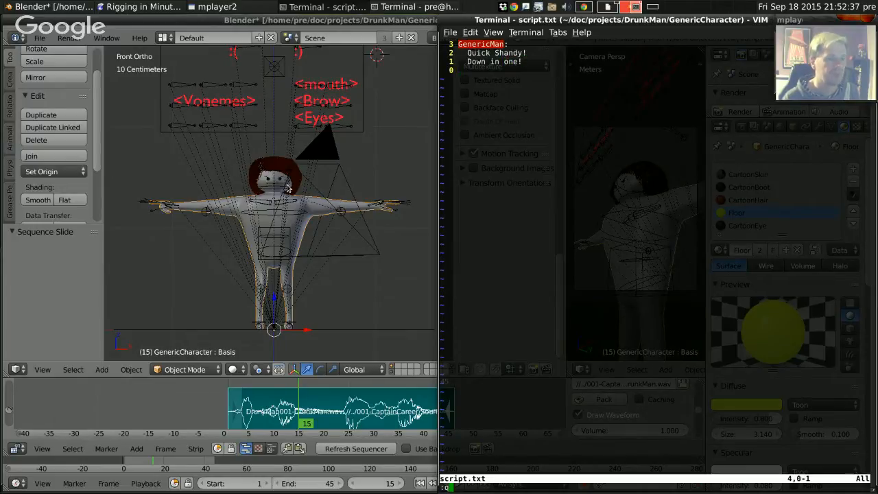
pyautogui.write(':q')
pyautogui.press('Return')
# Switch back to Blender, select the rig's shoulder.L bone and show the QuickTalk section of the rig's object properties.
pyautogui.click(286, 187)
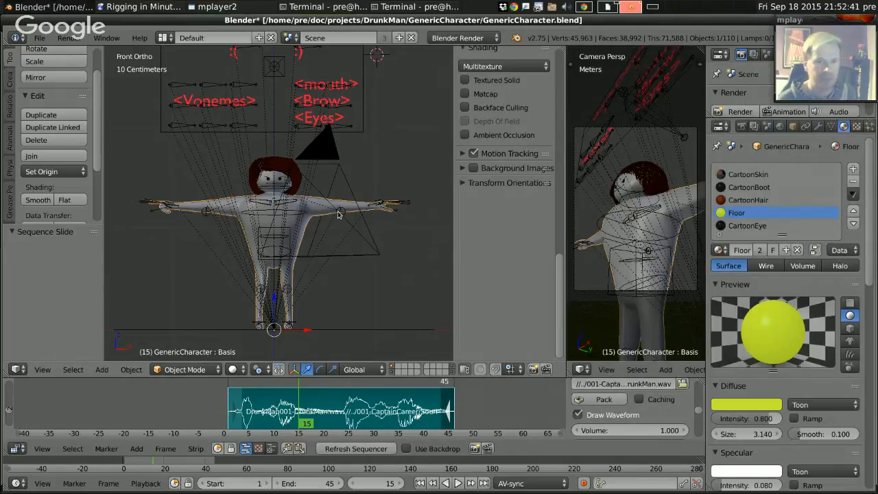
pyautogui.rightClick(291, 201)
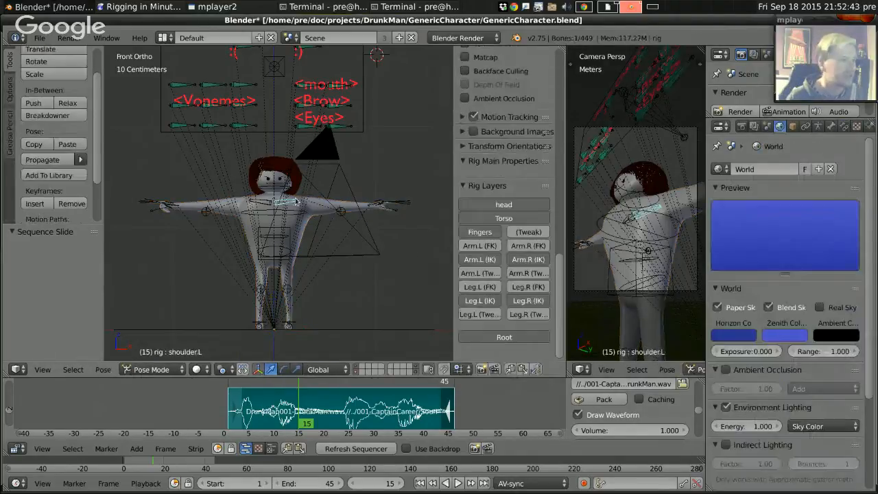
pyautogui.click(793, 127)
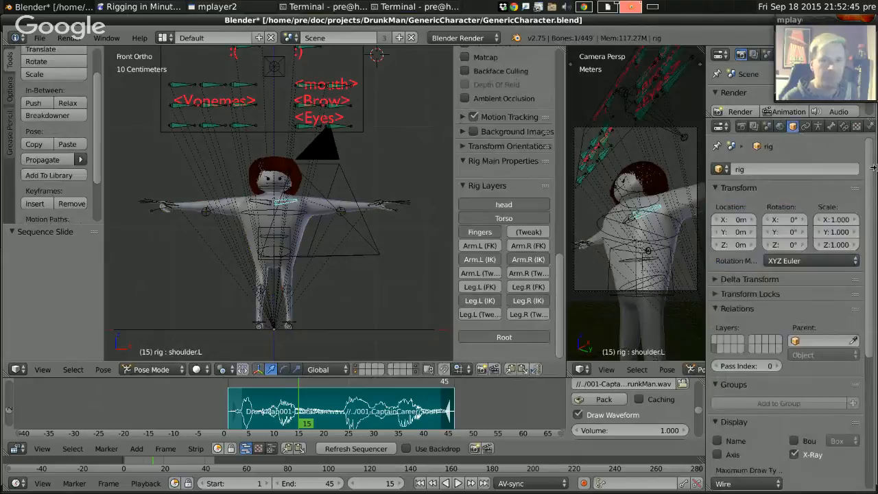
pyautogui.scroll(-8, 766, 425)
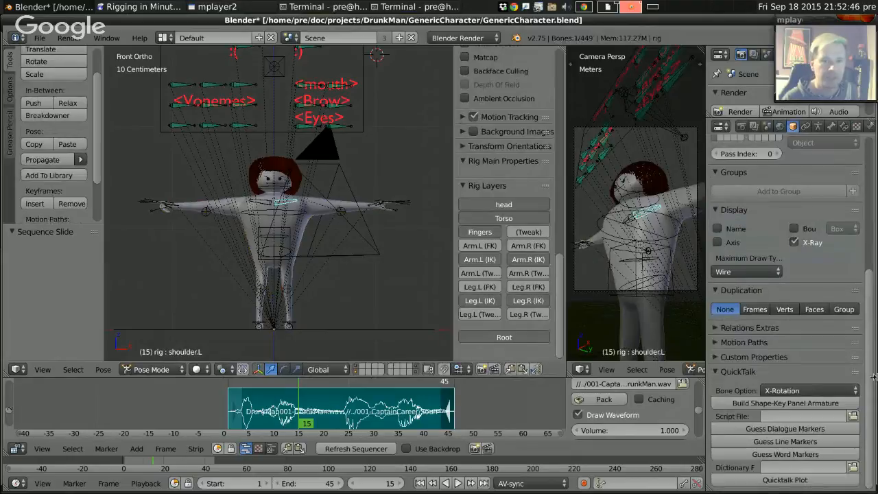
# Set QuickTalk's script file to script.txt from the GenericCharacter folder.
pyautogui.click(853, 415)
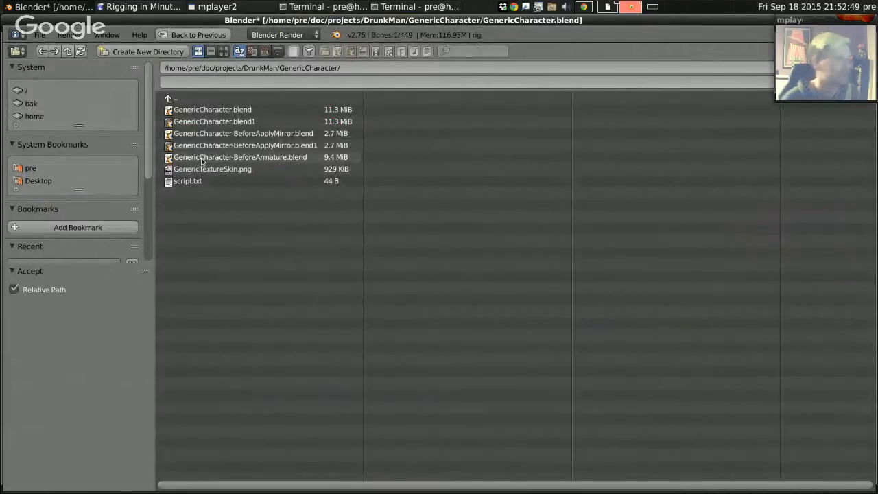
pyautogui.click(177, 99)
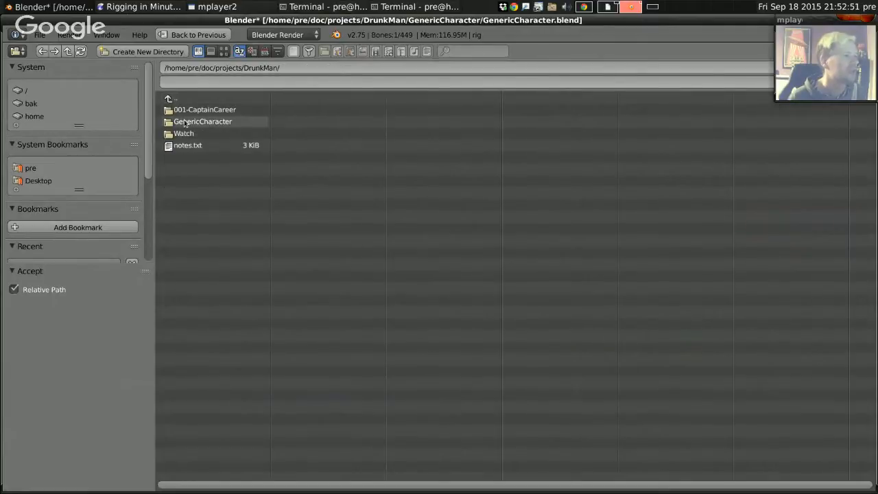
pyautogui.click(187, 121)
pyautogui.click(209, 181)
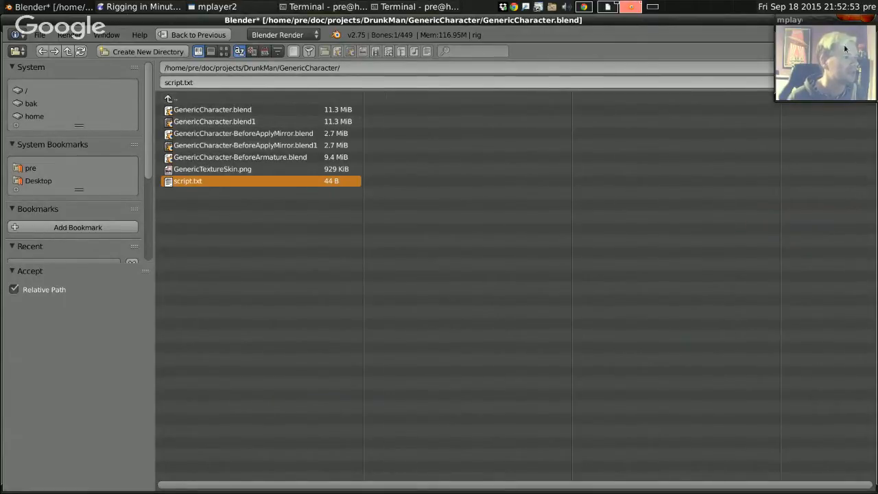
pyautogui.moveTo(803, 23)
pyautogui.mouseDown()
pyautogui.moveTo(753, 104)
pyautogui.moveTo(804, 22)
pyautogui.mouseUp()
pyautogui.click(851, 67)
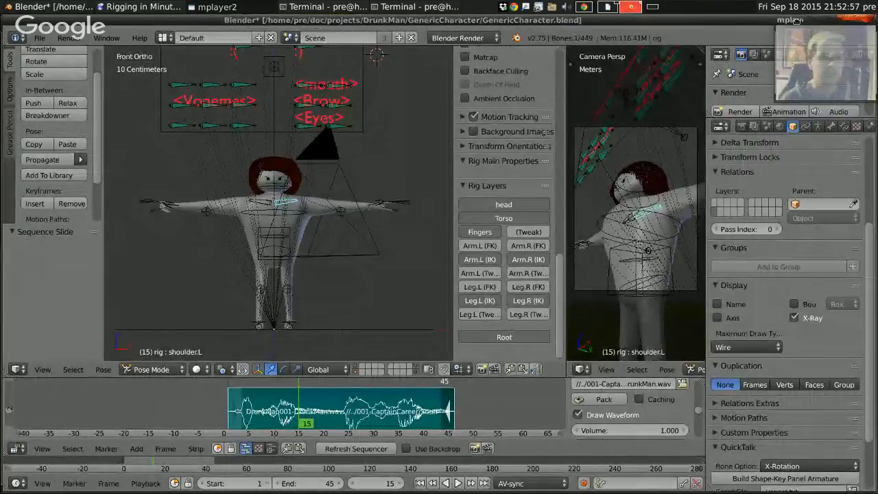
pyautogui.scroll(-3, 871, 249)
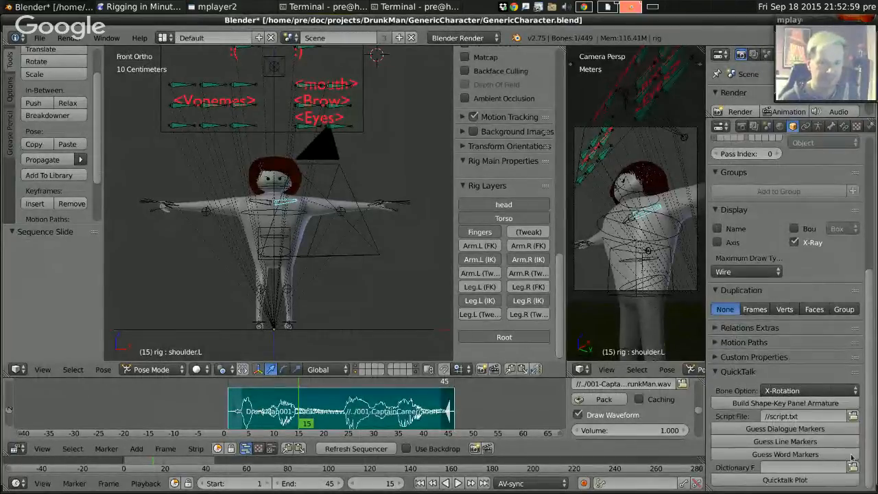
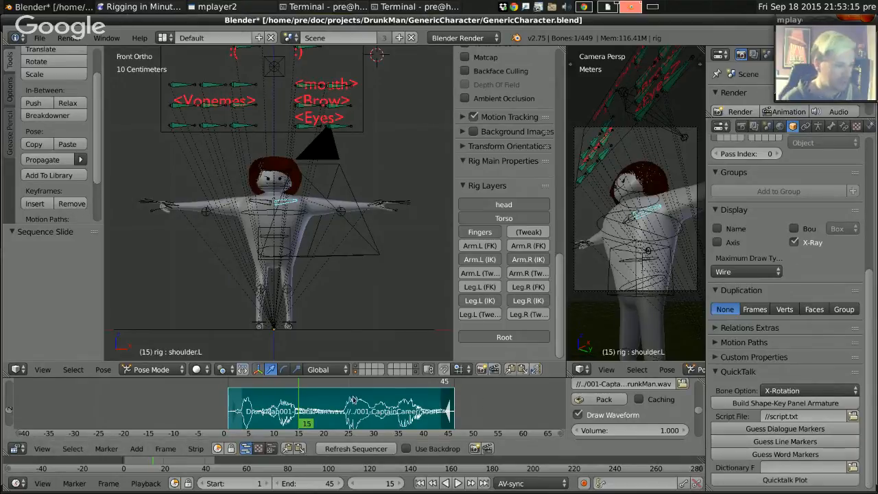
# Enlarge the sequence editor and zoom in on the DrunkMan audio strip's waveform.
pyautogui.moveTo(336, 398); pyautogui.dragTo(332, 389, button='middle')
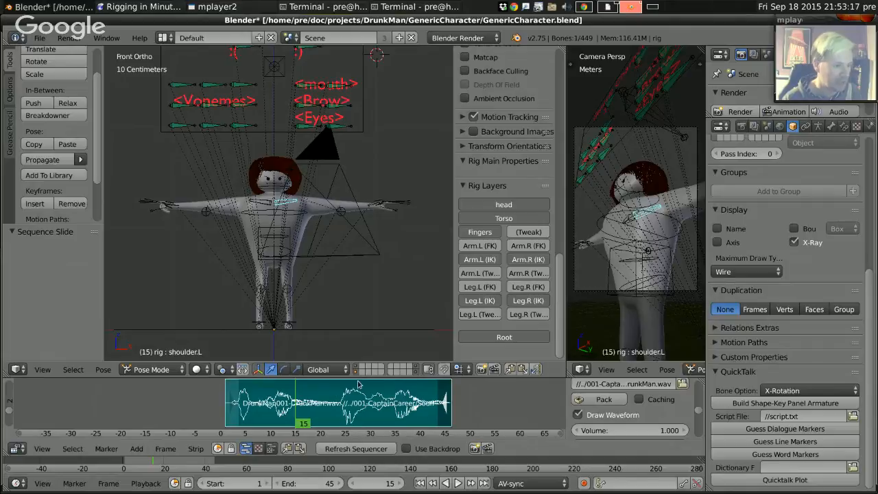
pyautogui.moveTo(369, 377); pyautogui.dragTo(382, 276)
pyautogui.scroll(5, 382, 357)
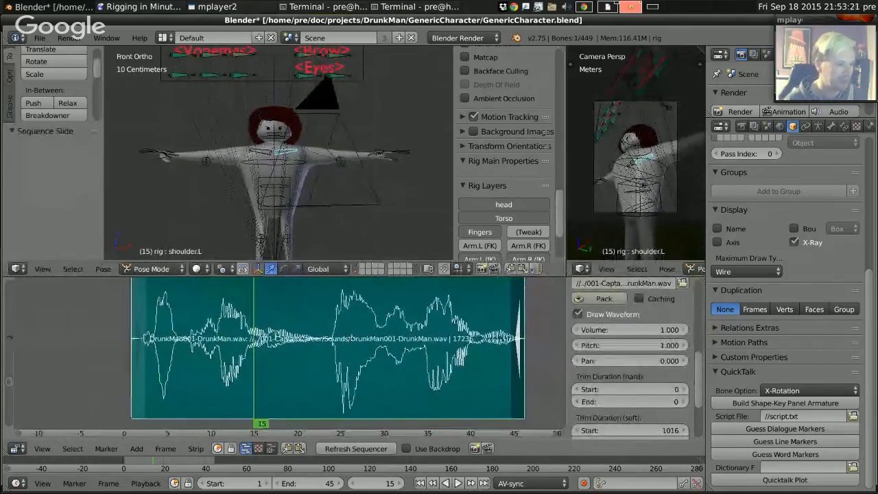
pyautogui.moveTo(355, 341); pyautogui.dragTo(384, 345, button='middle')
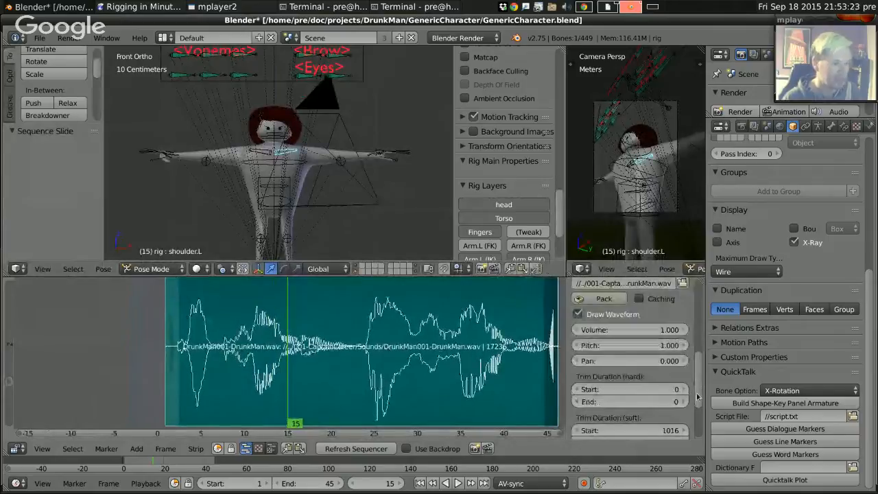
# Guess the dialogue and line markers from the script, aligning the down!L marker with the second phrase's onset at about frame 24.
pyautogui.click(798, 428)
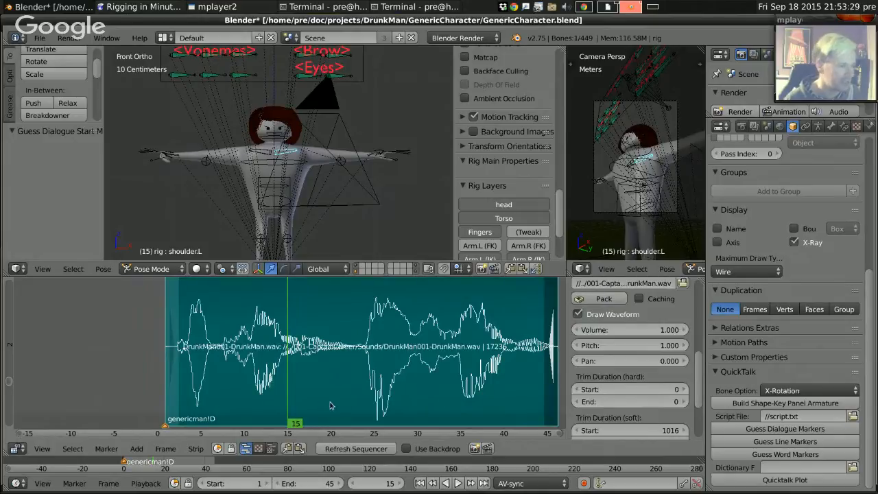
pyautogui.click(759, 441)
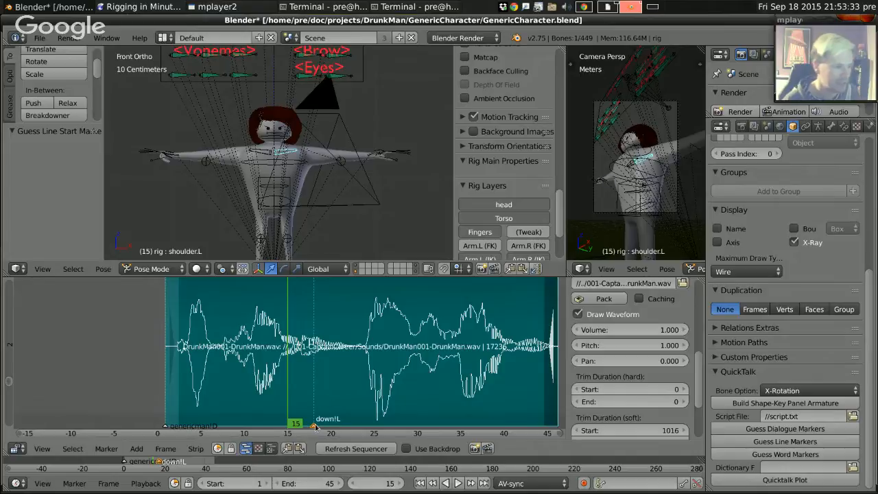
pyautogui.moveTo(313, 426); pyautogui.dragTo(368, 426, button='right')
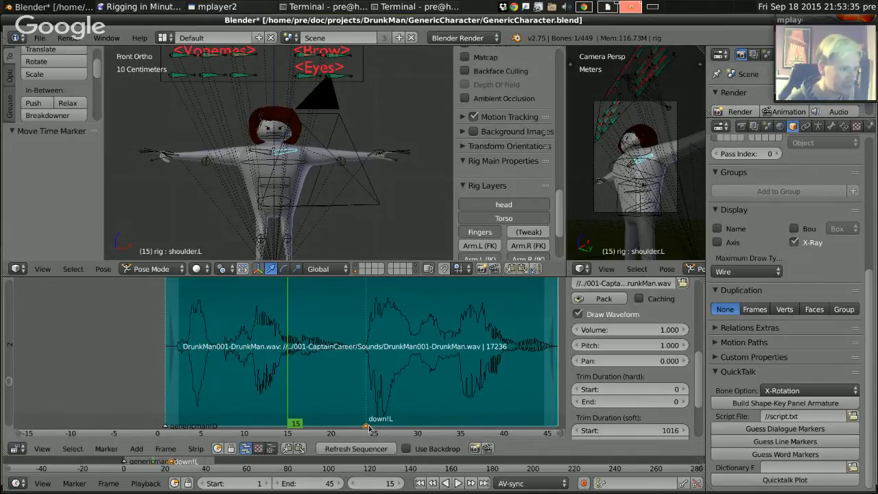
# Guess the word markers and align them with the waveform: shandy!W at about frame 8, in!W at 30 and one!W at 35.
pyautogui.click(785, 454)
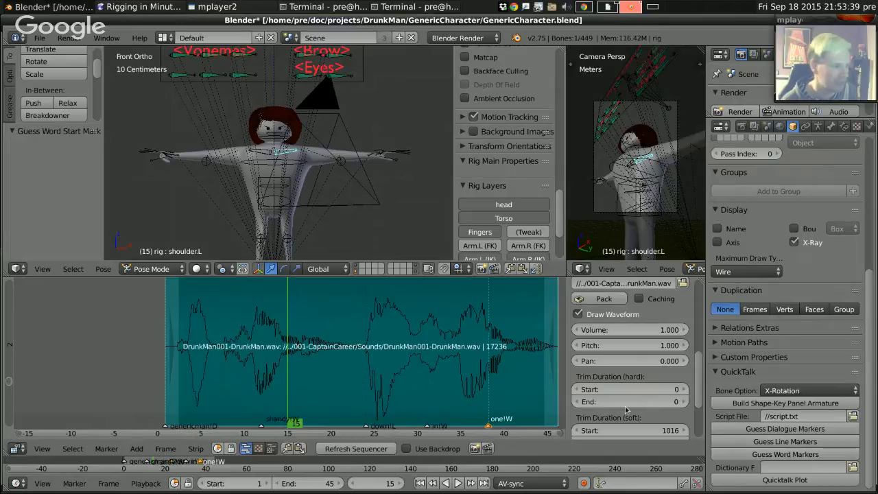
pyautogui.moveTo(261, 430); pyautogui.dragTo(223, 422)
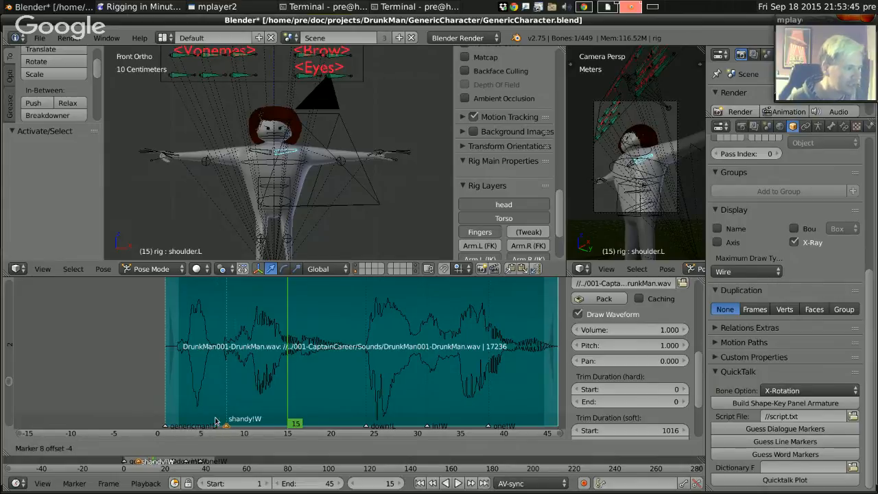
pyautogui.click(215, 421)
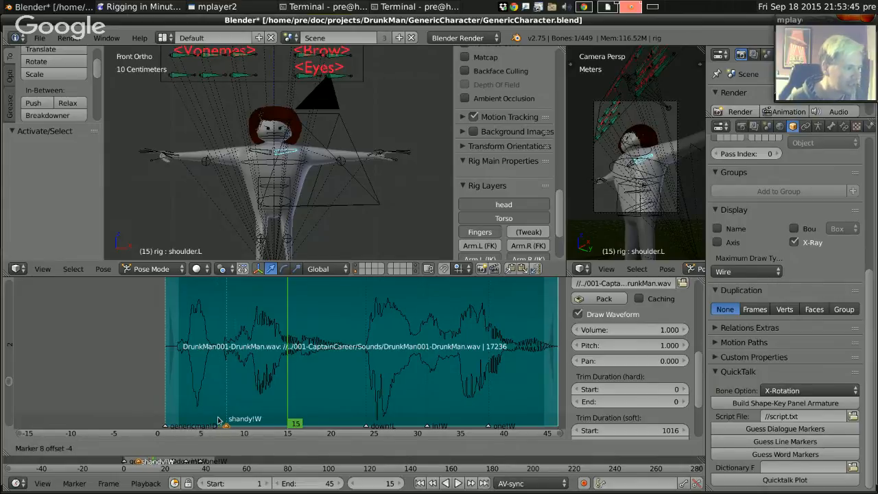
pyautogui.moveTo(430, 426); pyautogui.dragTo(410, 428)
pyautogui.click(411, 428)
pyautogui.moveTo(499, 432)
pyautogui.mouseDown()
pyautogui.moveTo(452, 427)
pyautogui.moveTo(461, 427)
pyautogui.mouseUp()
pyautogui.click(452, 427)
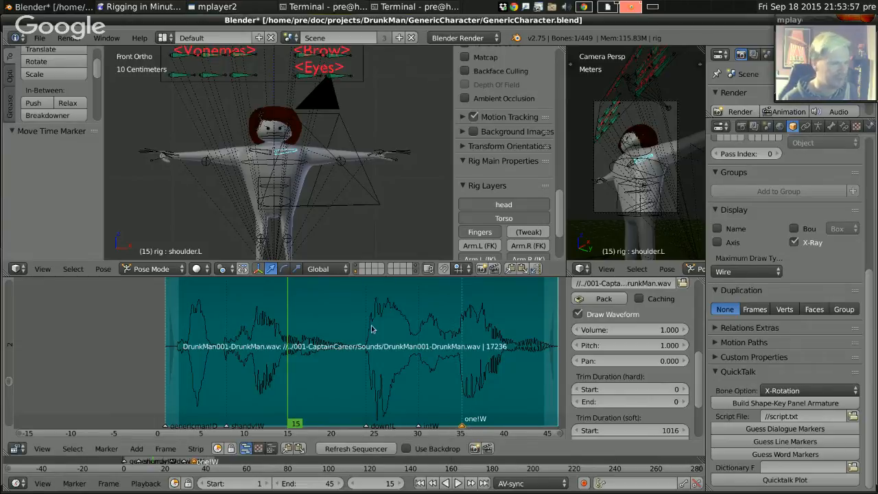
pyautogui.press('Home')
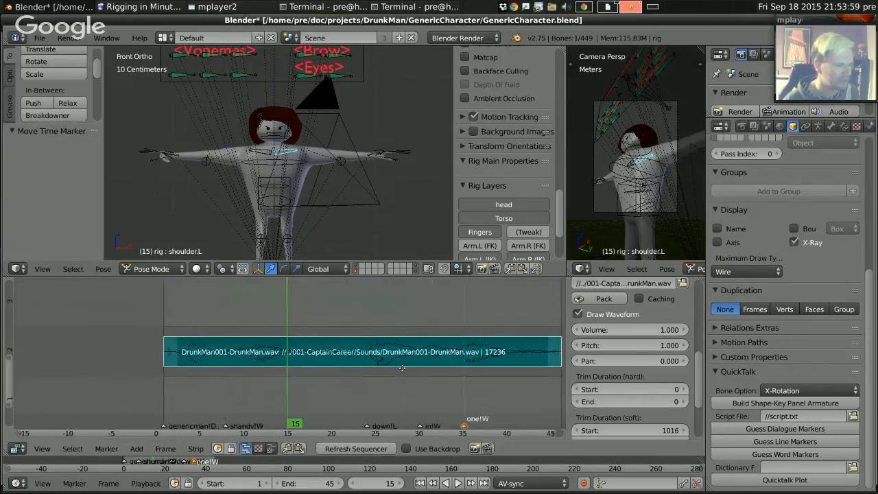
pyautogui.moveTo(381, 317); pyautogui.dragTo(368, 341, button='middle')
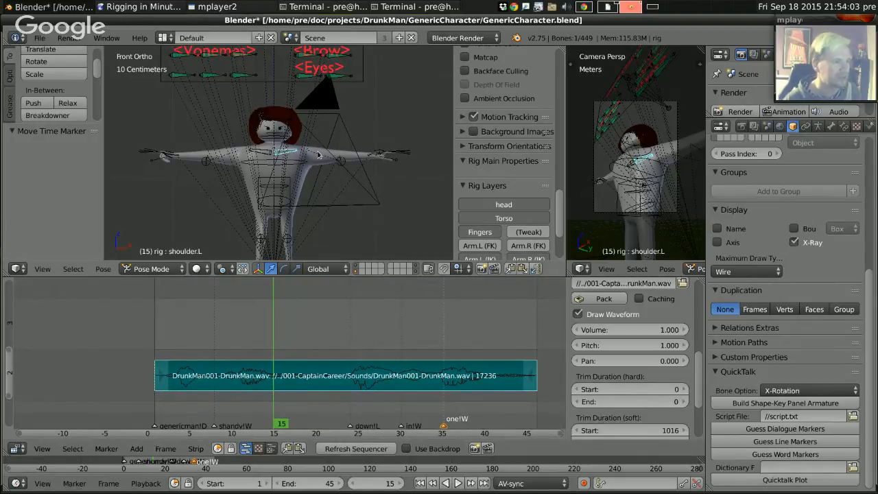
# Set the QuickTalk dictionary file to standard_dictionary from the doc/blender/QuickTalk folder.
pyautogui.keyDown('ctrl'); pyautogui.moveTo(318, 152); pyautogui.dragTo(325, 188, button='middle'); pyautogui.keyUp('ctrl')
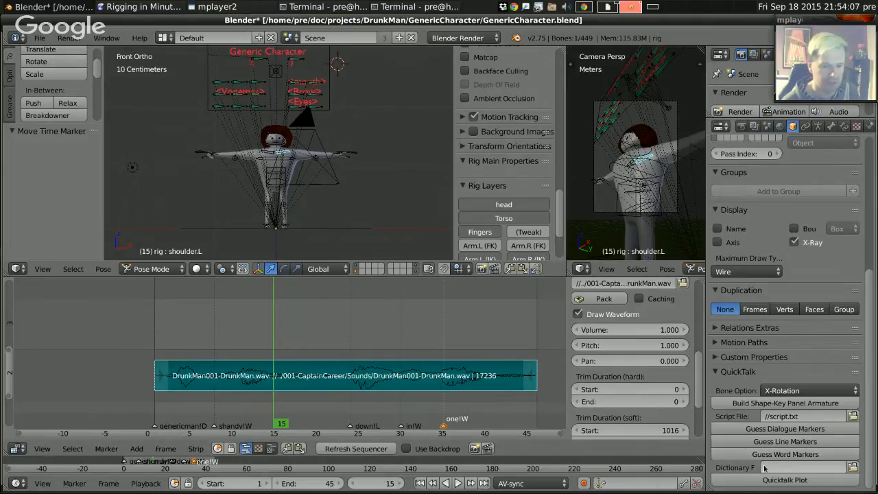
pyautogui.click(853, 466)
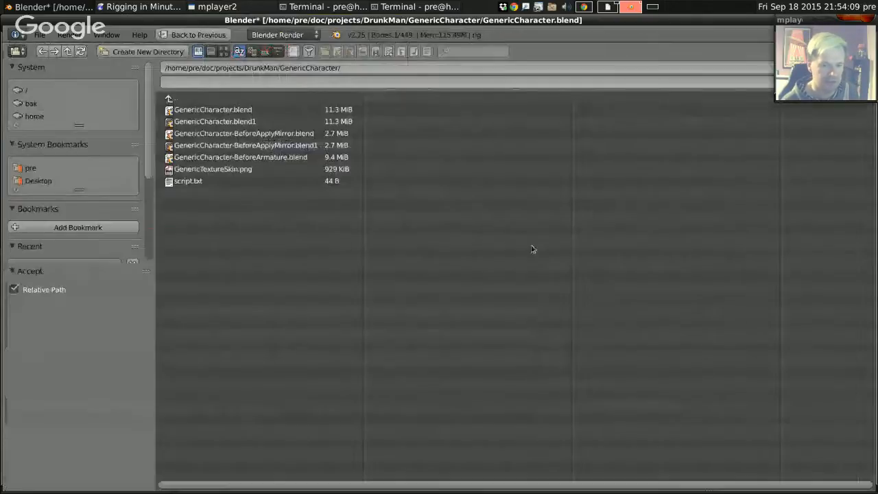
pyautogui.click(196, 99)
pyautogui.click(196, 99)
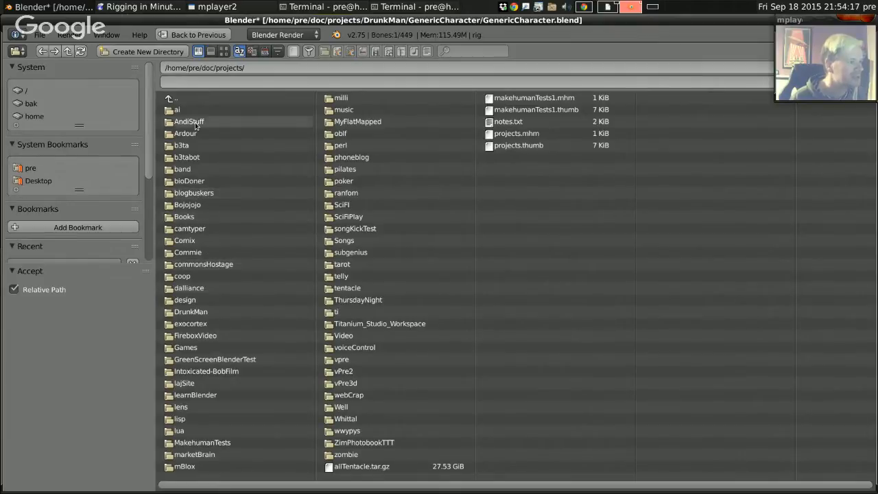
pyautogui.click(196, 99)
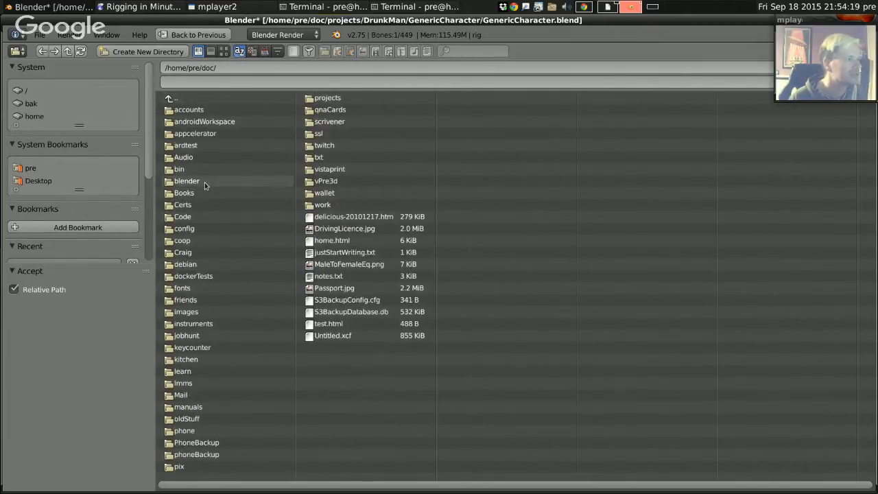
pyautogui.click(206, 185)
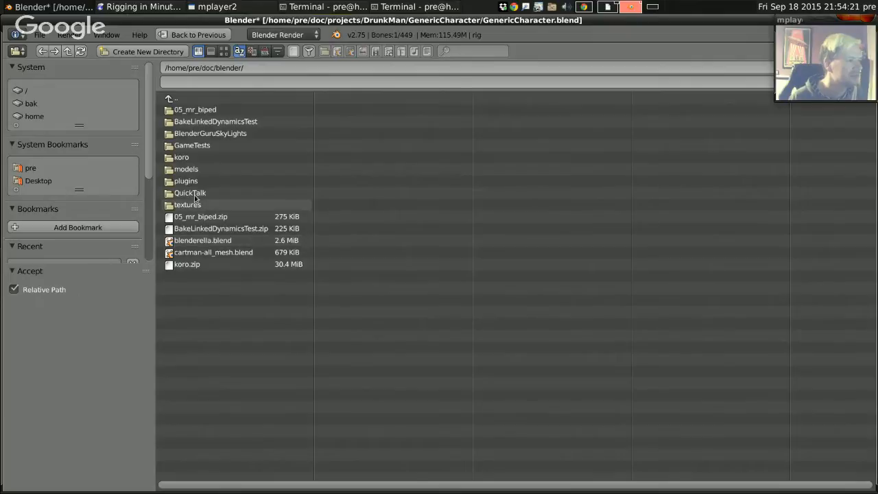
pyautogui.click(202, 192)
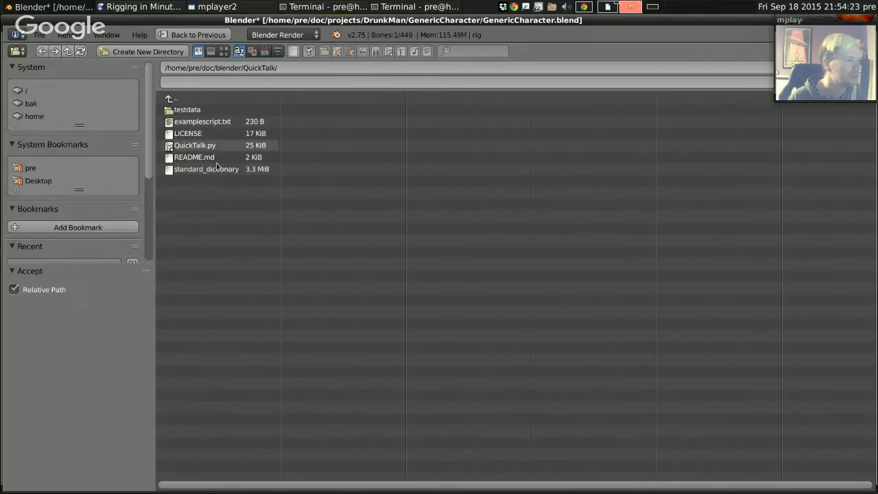
pyautogui.click(216, 166)
pyautogui.moveTo(824, 20); pyautogui.dragTo(804, 24)
pyautogui.press('Return')
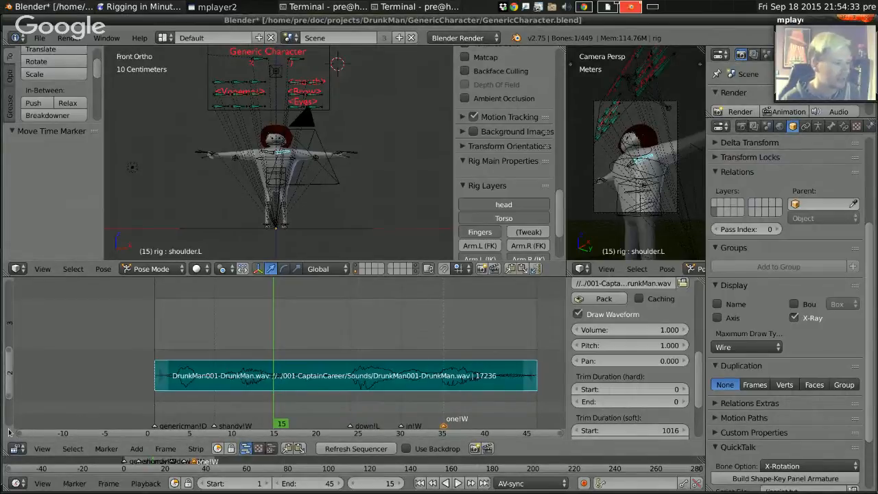
# Split the sequencer area horizontally and change the larger upper part to a Graph Editor framed around the marker range.
pyautogui.rightClick(704, 339)
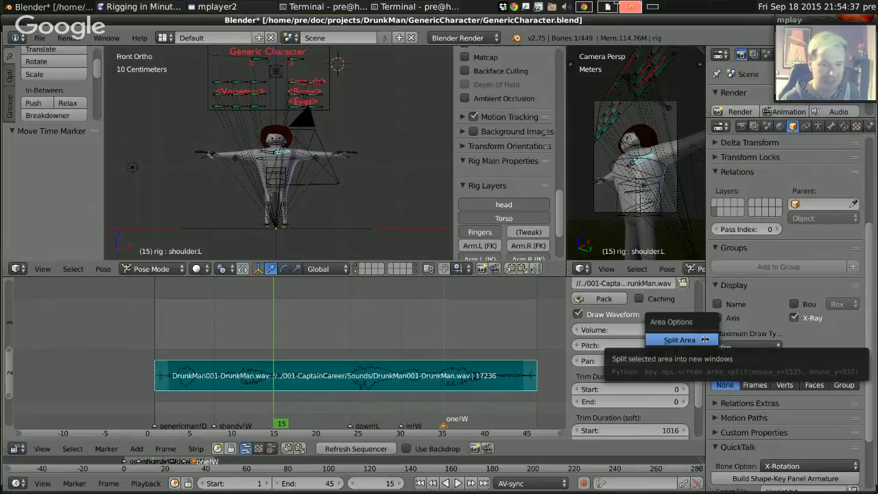
pyautogui.click(704, 340)
pyautogui.click(590, 402)
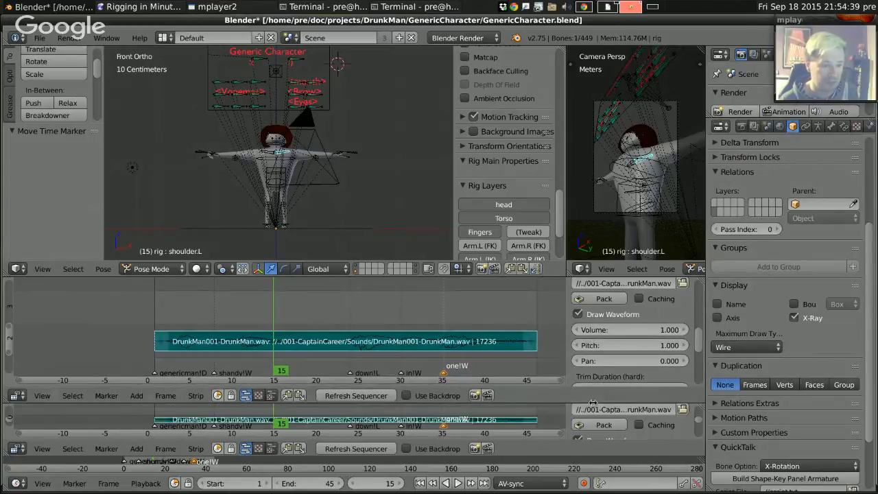
pyautogui.click(18, 395)
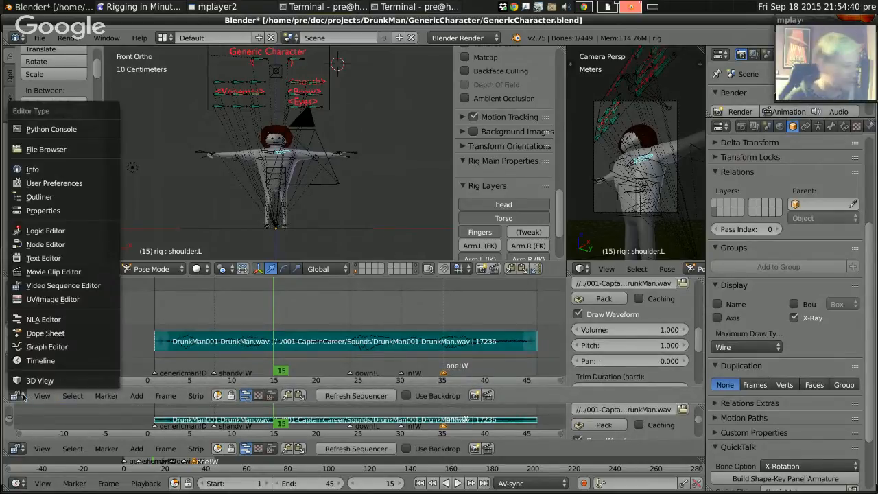
pyautogui.click(48, 346)
pyautogui.moveTo(244, 333); pyautogui.dragTo(415, 327, button='middle')
pyautogui.keyDown('ctrl'); pyautogui.moveTo(433, 335); pyautogui.dragTo(344, 342, button='middle'); pyautogui.keyUp('ctrl')
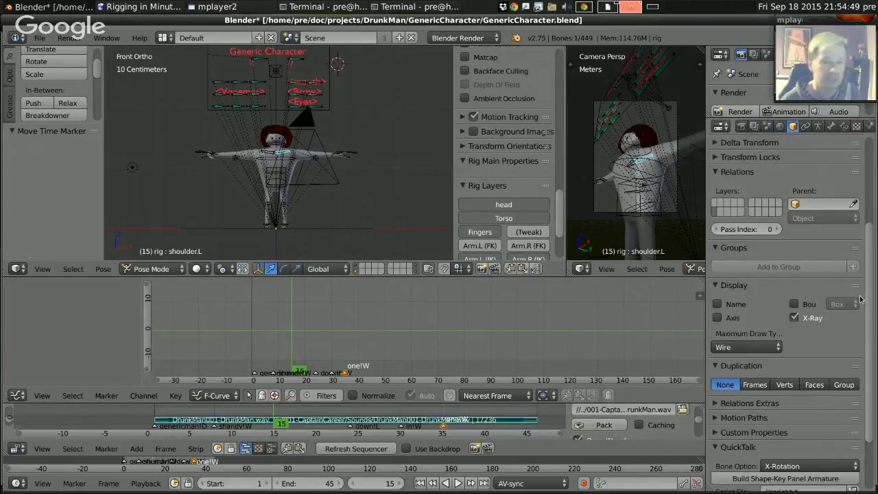
# Run QuickTalk Plot and select all the rig's bones, checking the Graph Editor and face control panel for animation at frame 4.
pyautogui.scroll(-3, 872, 298)
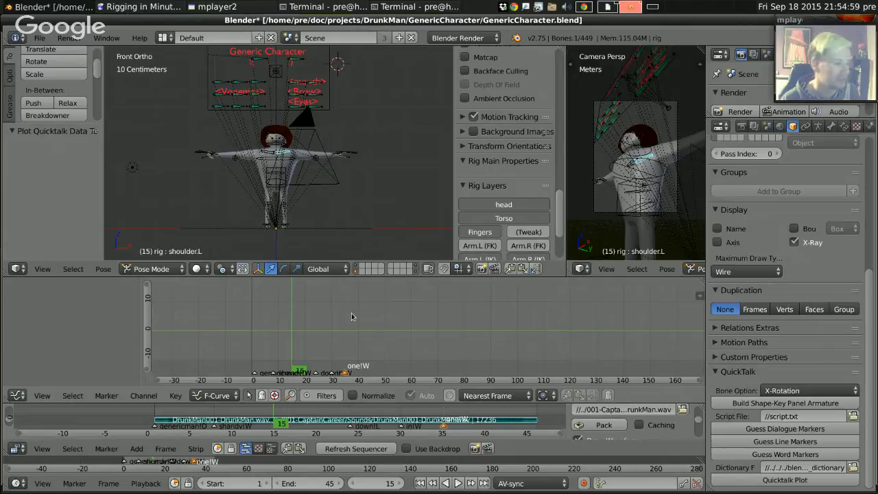
pyautogui.press('a')
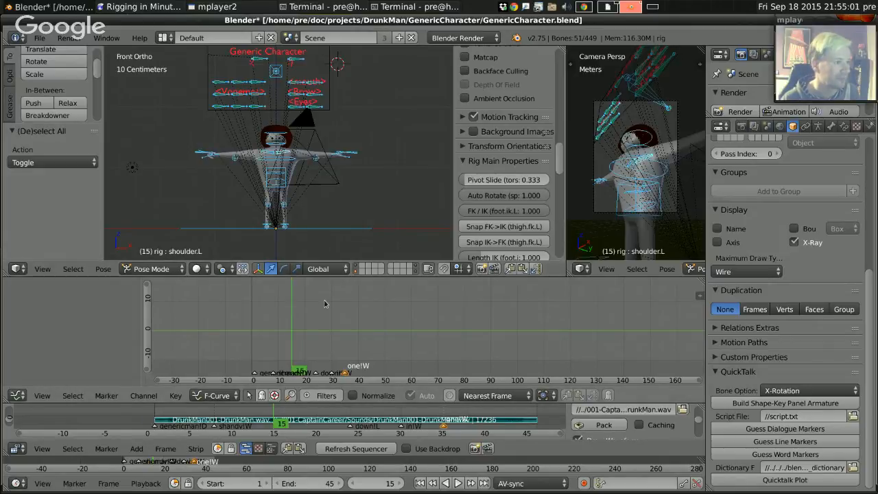
pyautogui.keyDown('ctrl'); pyautogui.moveTo(329, 330); pyautogui.dragTo(380, 330, button='middle'); pyautogui.keyUp('ctrl')
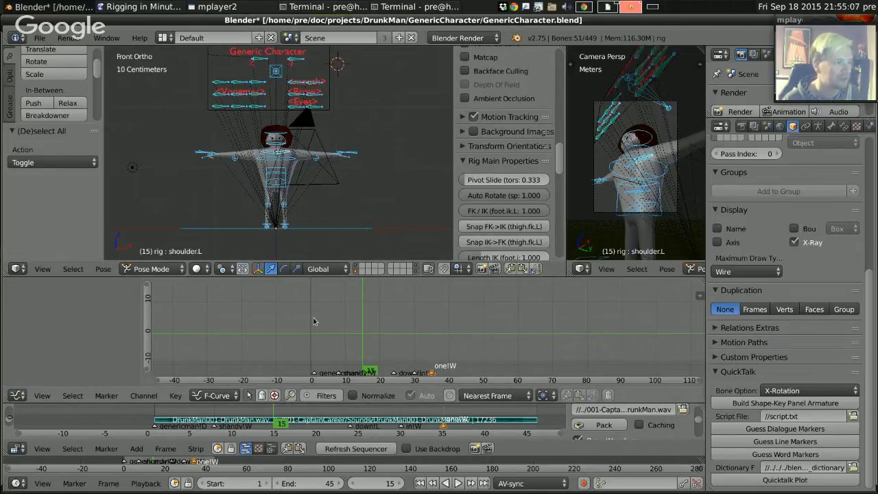
pyautogui.moveTo(314, 311)
pyautogui.mouseDown()
pyautogui.moveTo(332, 311)
pyautogui.moveTo(325, 310)
pyautogui.mouseUp()
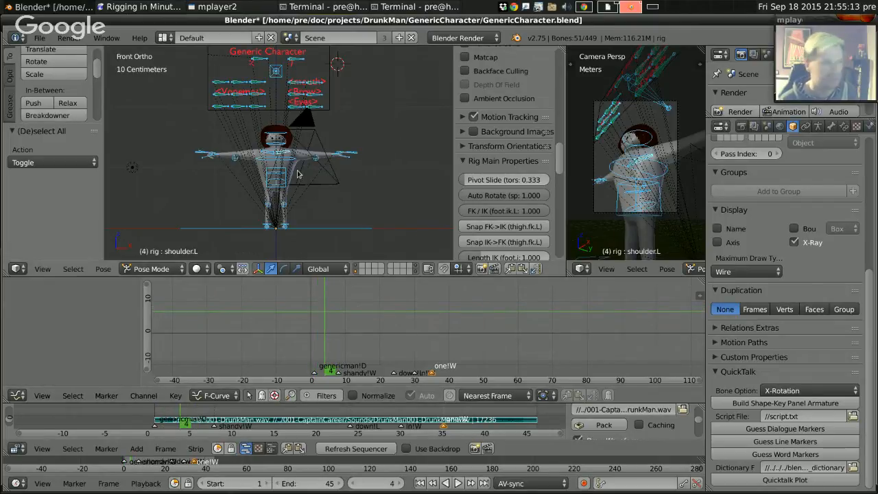
pyautogui.keyDown('shift'); pyautogui.moveTo(261, 143); pyautogui.dragTo(254, 126, button='middle'); pyautogui.keyUp('shift')
pyautogui.keyDown('shift'); pyautogui.moveTo(254, 126); pyautogui.dragTo(319, 159, button='middle'); pyautogui.keyUp('shift')
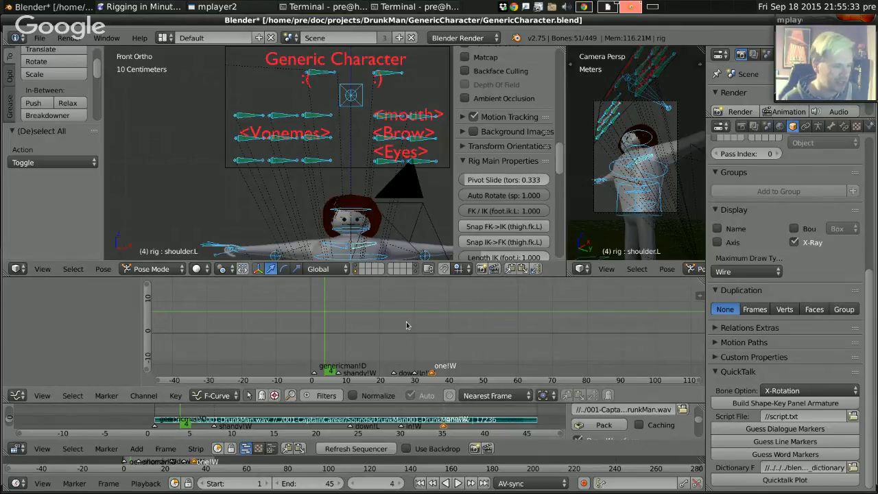
pyautogui.moveTo(384, 319); pyautogui.dragTo(366, 318, button='middle')
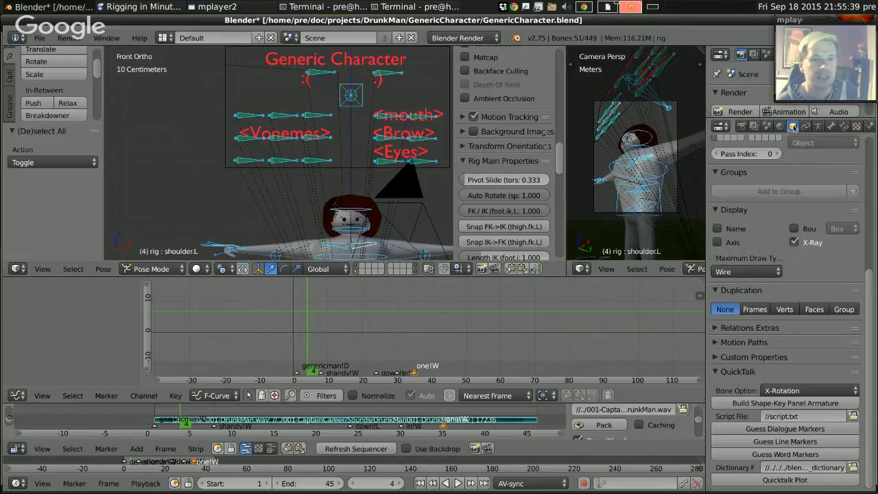
# Rename the rig object as genericman to match the dialogue marker's character name.
pyautogui.scroll(8, 816, 262)
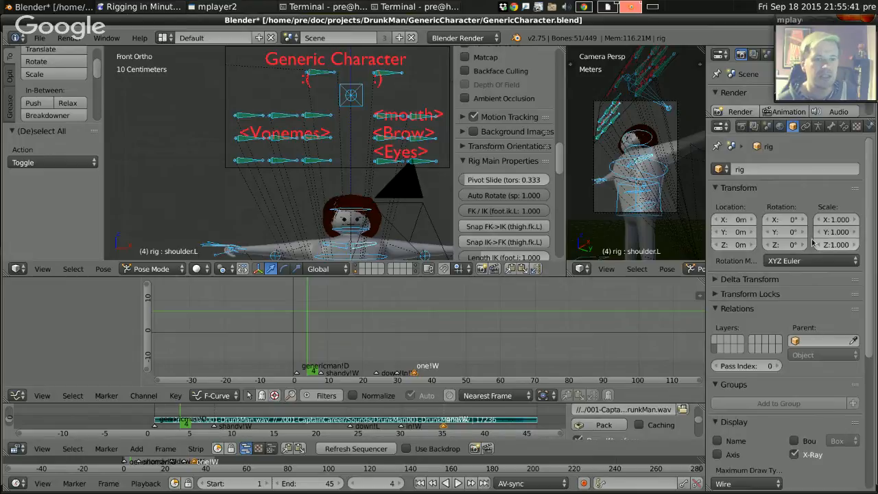
pyautogui.click(774, 168)
pyautogui.write('Ge')
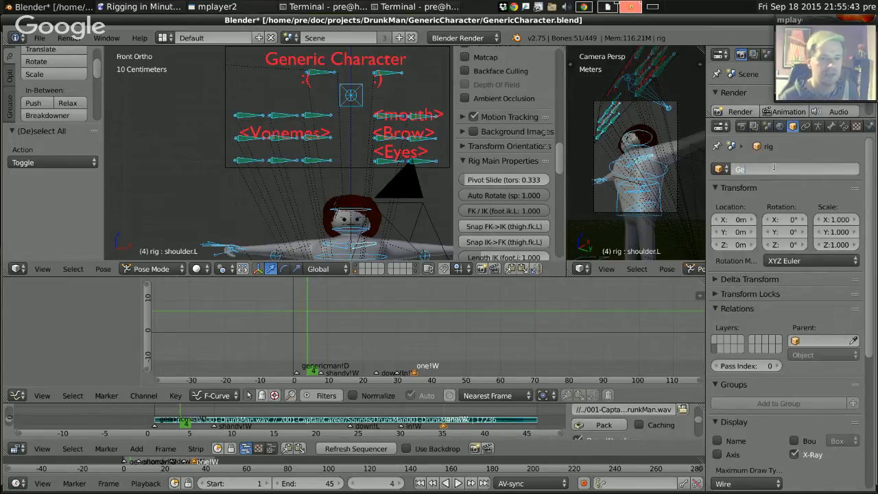
pyautogui.write('neric')
pyautogui.press('BackSpace')
pyautogui.press('BackSpace')
pyautogui.press('BackSpace')
pyautogui.press('BackSpace')
pyautogui.press('BackSpace')
pyautogui.press('BackSpace')
pyautogui.press('BackSpace')
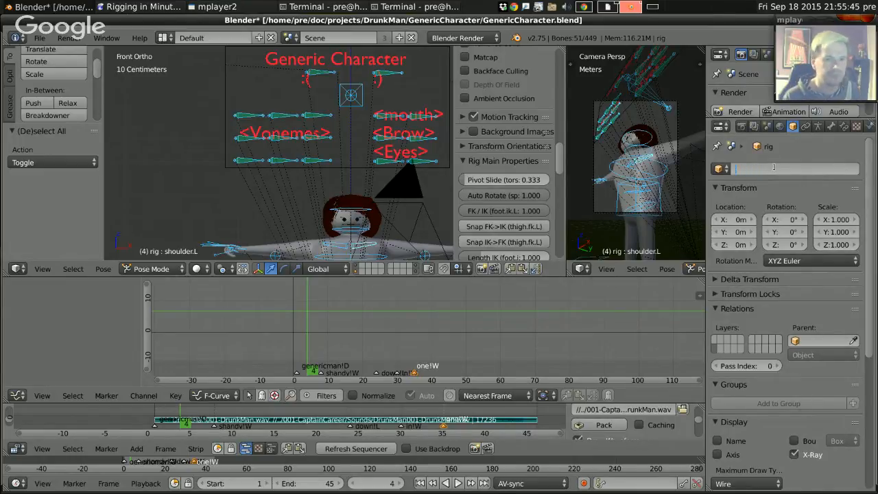
pyautogui.write('genericman')
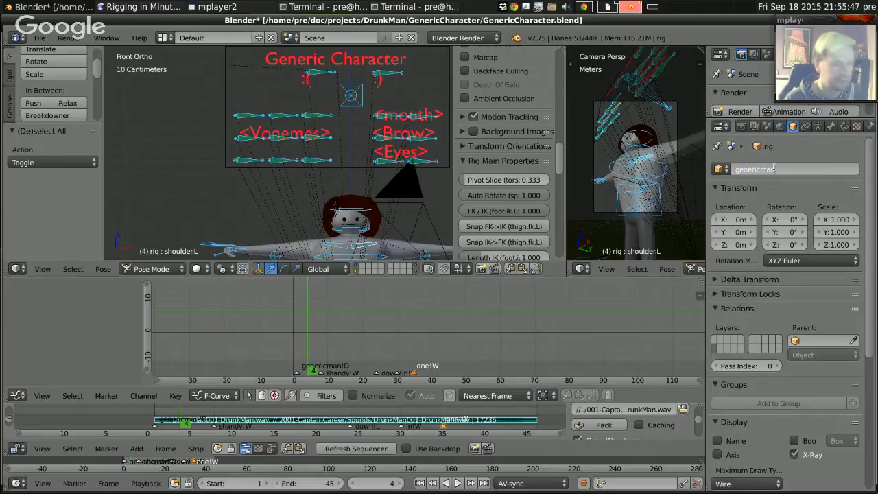
pyautogui.press('Return')
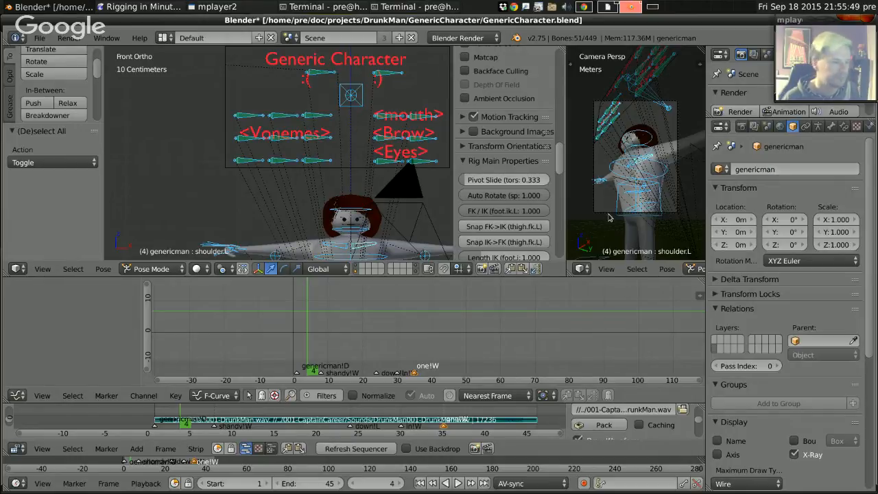
# Run QuickTalk Plot again for the renamed rig and fit the plotted curves in the Graph Editor.
pyautogui.scroll(-2, 806, 437)
pyautogui.scroll(-6, 806, 437)
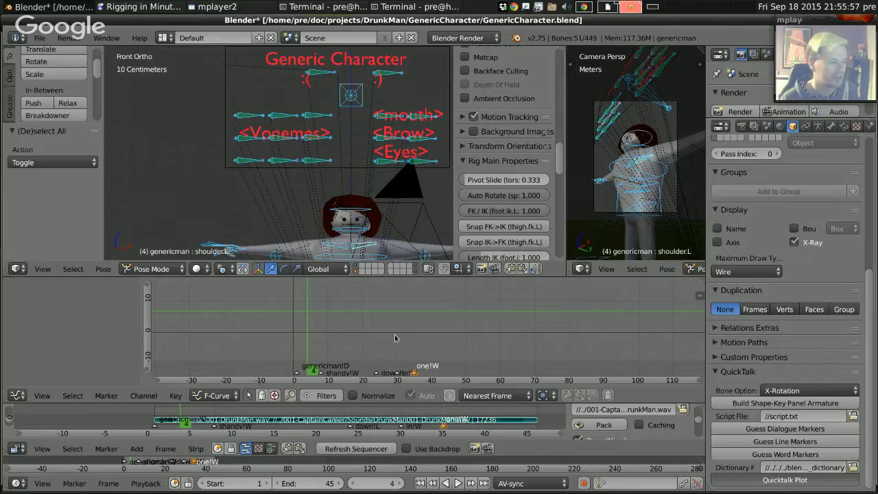
pyautogui.press('Home')
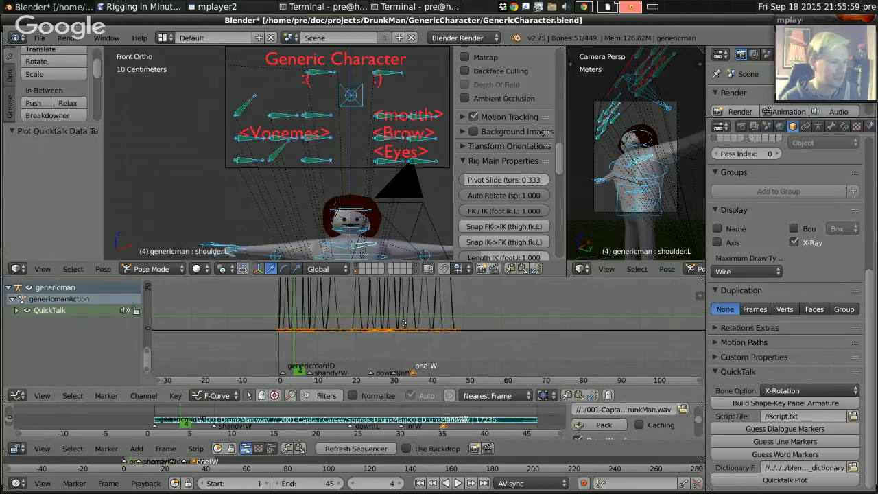
pyautogui.moveTo(353, 328); pyautogui.dragTo(444, 337, button='middle')
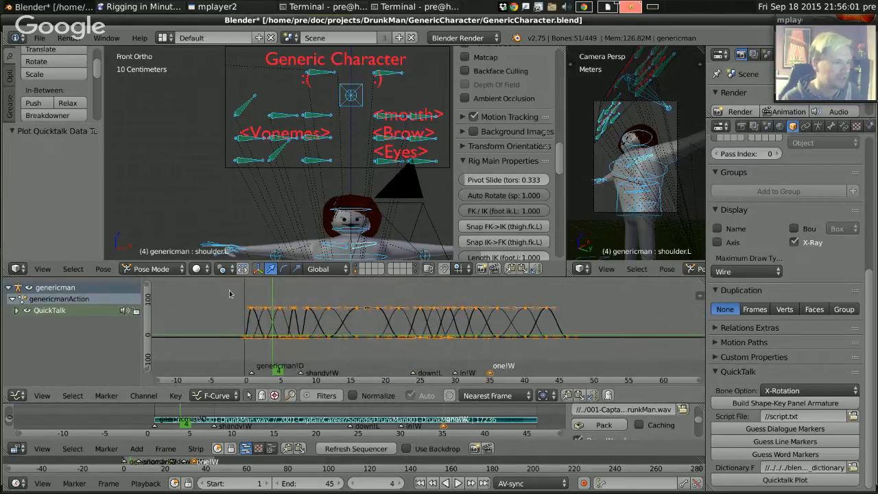
# Step through the animation from frame 0 to frame 44 with the face in close-up, examining the mouth shapes.
pyautogui.click(245, 295)
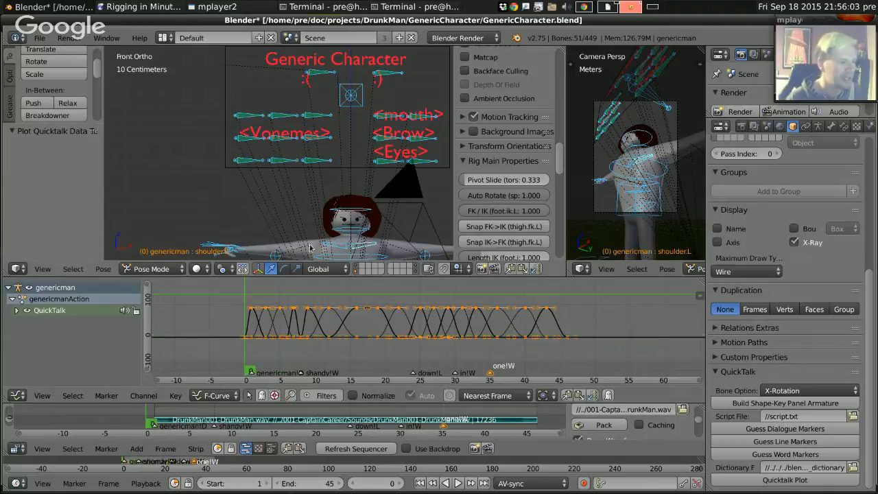
pyautogui.keyDown('shift'); pyautogui.moveTo(358, 244); pyautogui.dragTo(282, 193, button='middle'); pyautogui.keyUp('shift')
pyautogui.scroll(3, 282, 194)
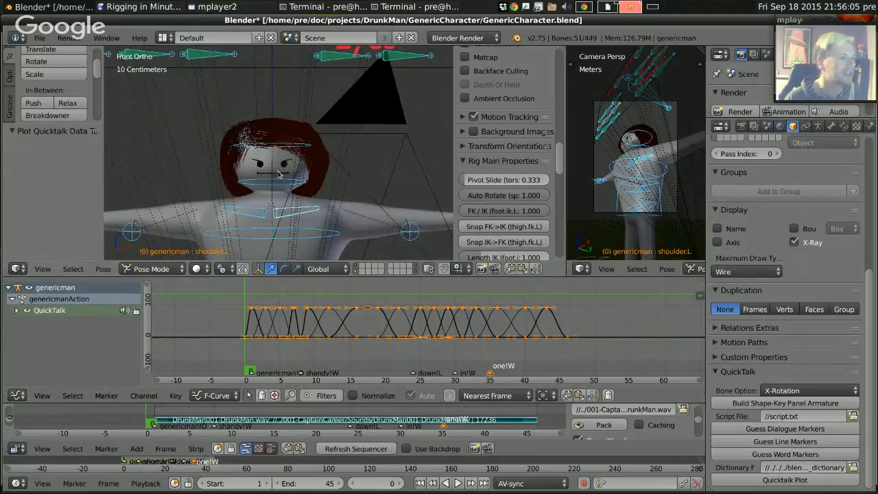
pyautogui.press('Right')
pyautogui.press('Right')
pyautogui.press('Right')
pyautogui.press('Right')
pyautogui.press('Right')
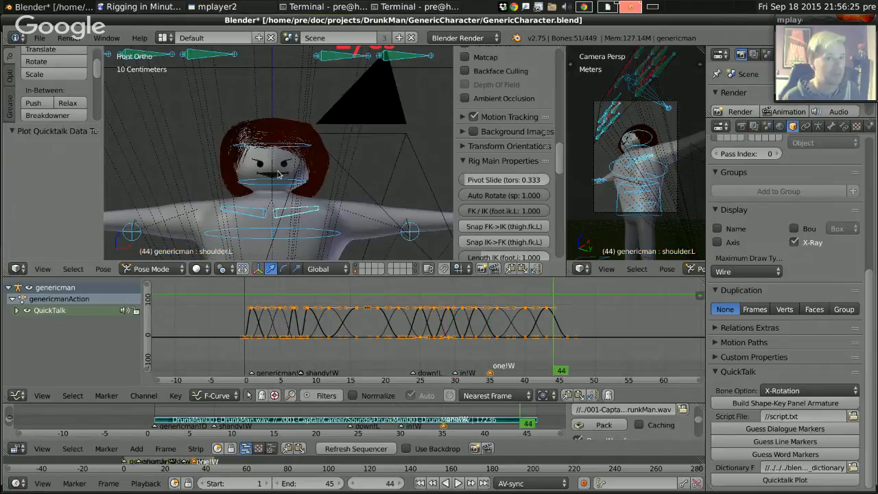
# Play the lip-sync animation from frame 0, stop it, and bring the whole character and face control panel into view.
pyautogui.click(242, 296)
pyautogui.hotkey('alt', 'a')
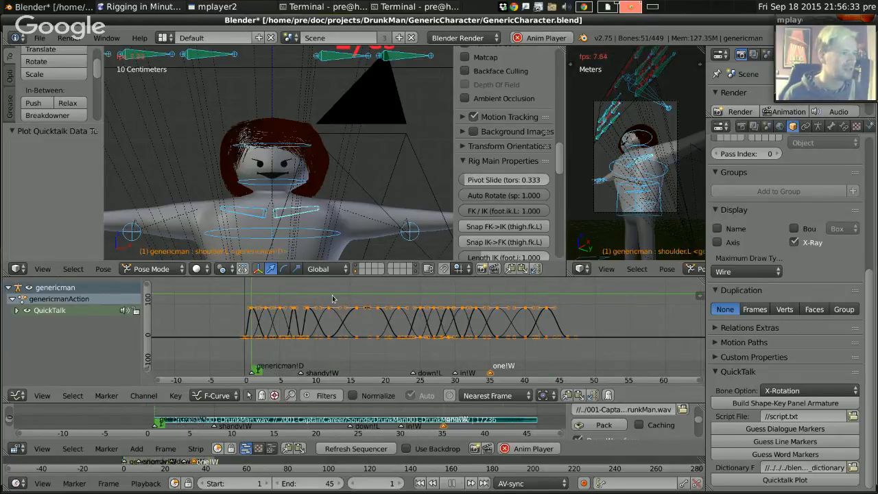
pyautogui.hotkey('alt', 'a')
pyautogui.scroll(-3, 288, 148)
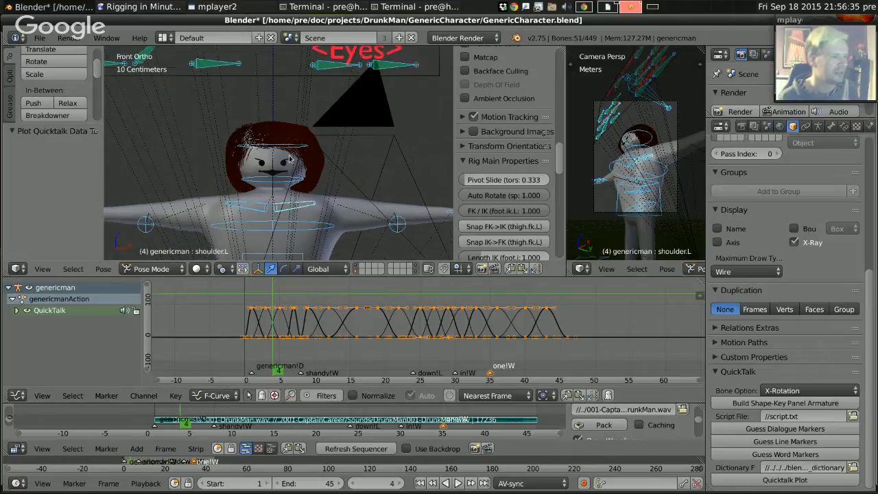
pyautogui.scroll(-5, 292, 178)
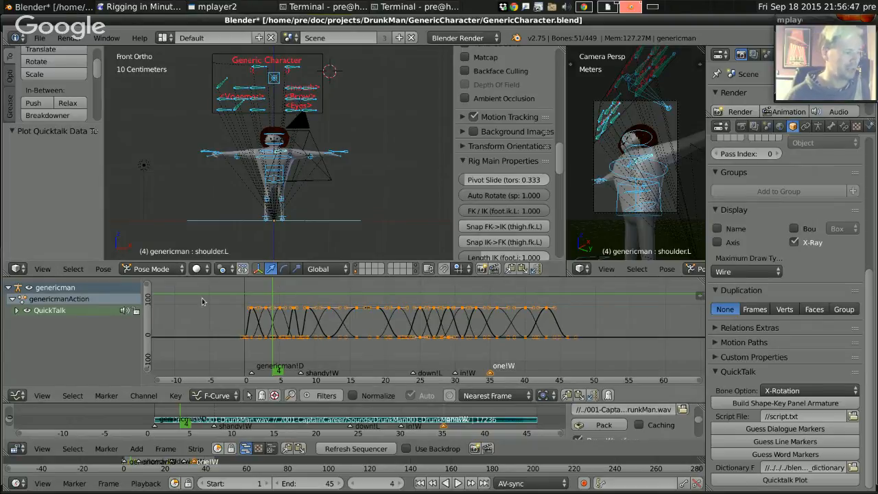
# Step through frames 0 to 7, examining how the Vonemes bones move on the face control panel.
pyautogui.click(246, 293)
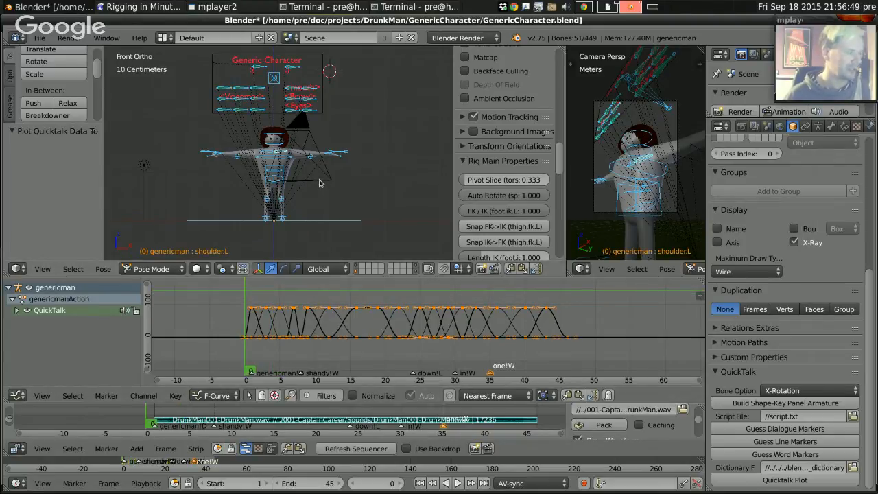
pyautogui.scroll(1, 322, 184)
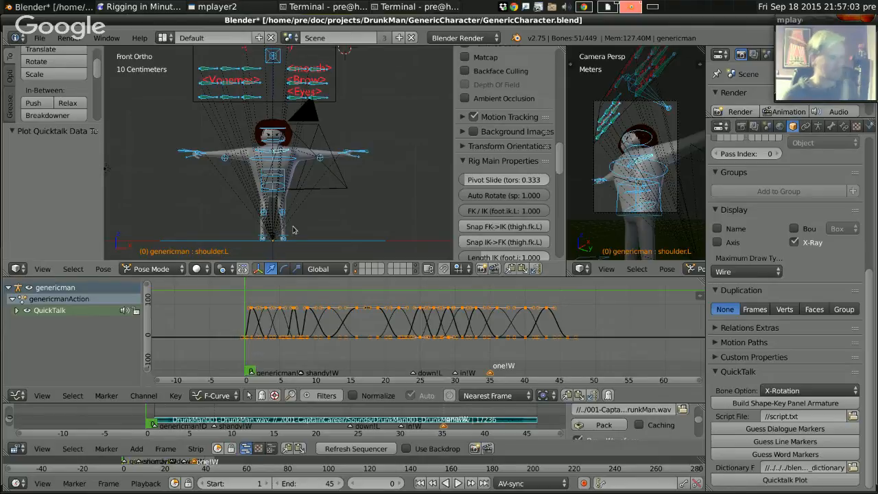
pyautogui.press('Right')
pyautogui.press('Right')
pyautogui.press('Right')
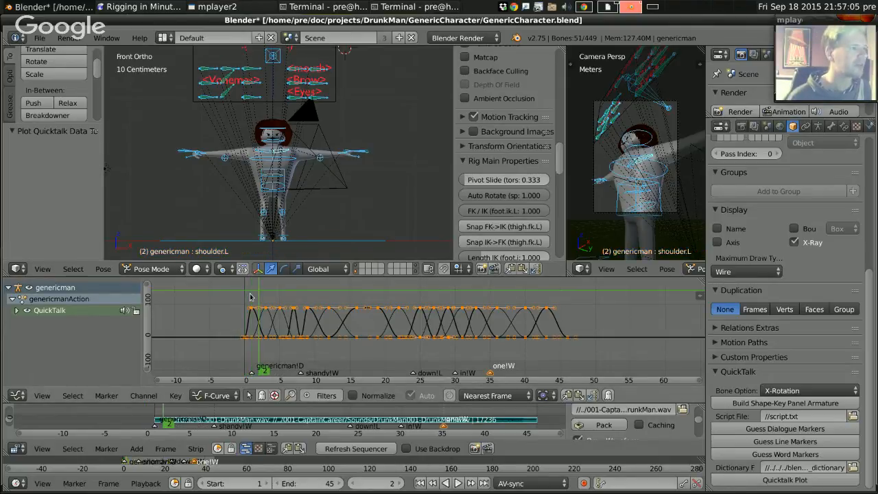
pyautogui.press('Right')
pyautogui.press('Right')
pyautogui.press('Right')
pyautogui.press('Right')
pyautogui.press('Right')
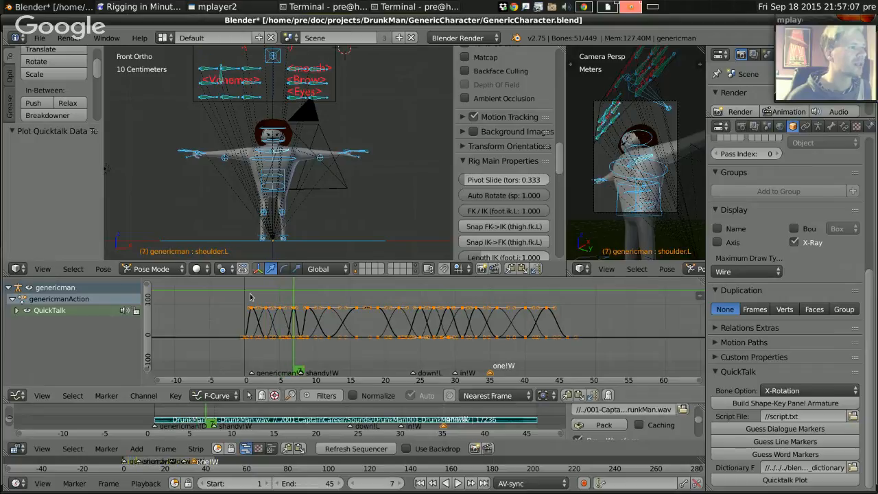
# Step through frames 7 to 48, examining how the Vonemes bones on the face control panel follow the plotted curves.
pyautogui.press('Right')
pyautogui.press('Right')
pyautogui.press('Right')
pyautogui.press('Right')
pyautogui.press('Right')
pyautogui.press('Right')
pyautogui.press('Right')
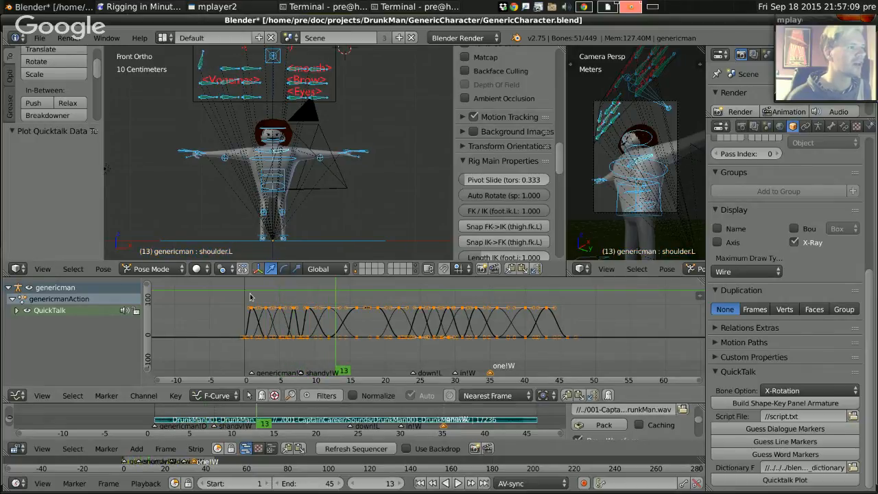
pyautogui.press('Right')
pyautogui.press('Right')
pyautogui.press('Right')
pyautogui.press('Right')
pyautogui.press('Right')
pyautogui.press('Right')
pyautogui.press('Right')
pyautogui.press('Right')
pyautogui.press('Right')
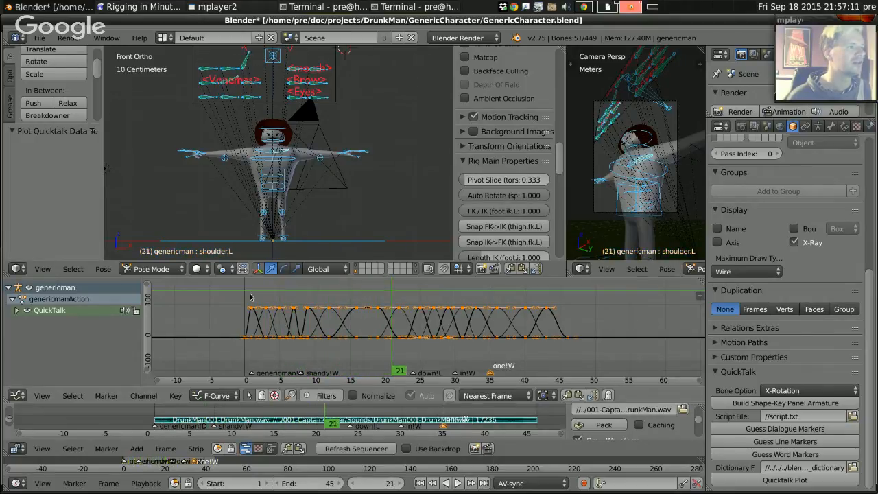
pyautogui.press('Right')
pyautogui.press('Right')
pyautogui.press('Right')
pyautogui.press('Right')
pyautogui.press('Right')
pyautogui.press('Right')
pyautogui.press('Right')
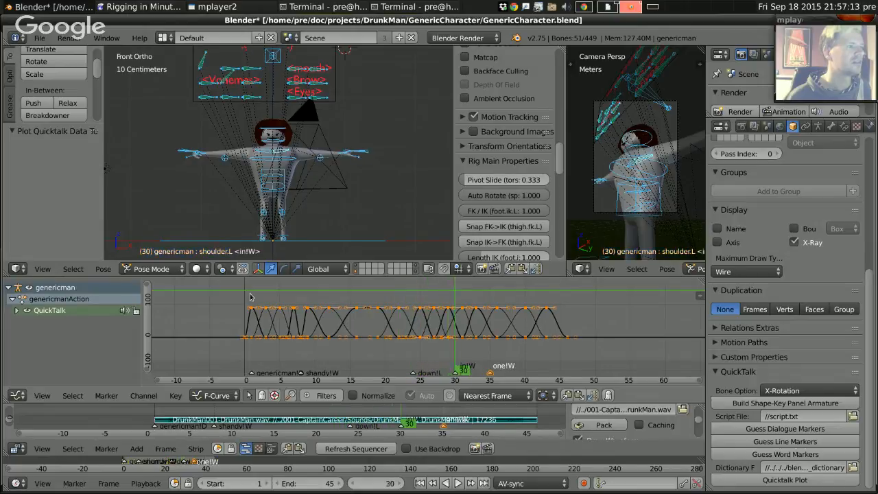
pyautogui.press('Right')
pyautogui.press('Right')
pyautogui.press('Right')
pyautogui.press('Right')
pyautogui.press('Right')
pyautogui.press('Right')
pyautogui.press('Right')
pyautogui.press('Right')
pyautogui.press('Right')
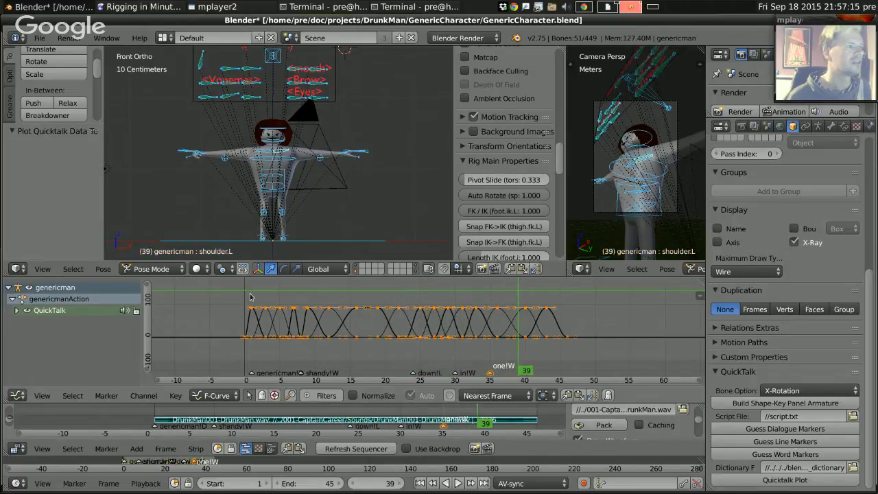
pyautogui.press('Right')
pyautogui.press('Right')
pyautogui.press('Right')
pyautogui.press('Right')
pyautogui.press('Right')
pyautogui.press('Right')
pyautogui.press('Right')
pyautogui.press('Right')
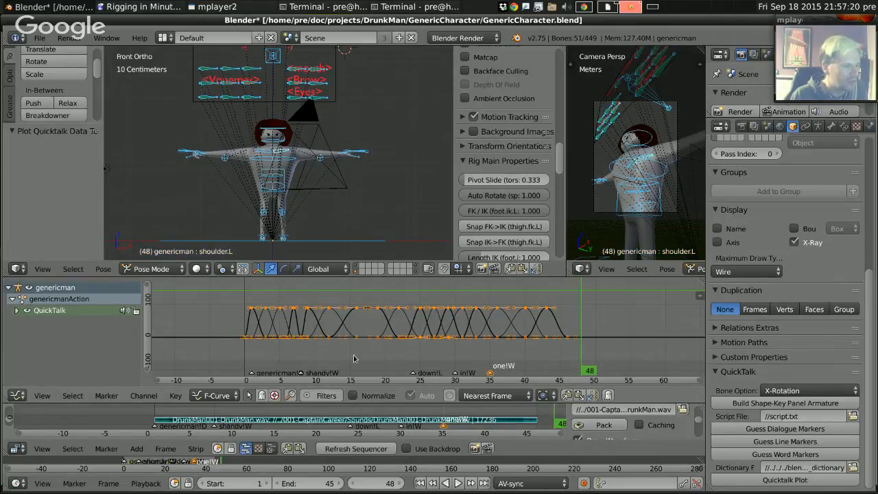
# Duplicate the shortened DrunkMan audio strip in the sequencer, slip the copy's contents by -23 frames, and move it to start at about frame 32.
pyautogui.moveTo(363, 402); pyautogui.dragTo(360, 339)
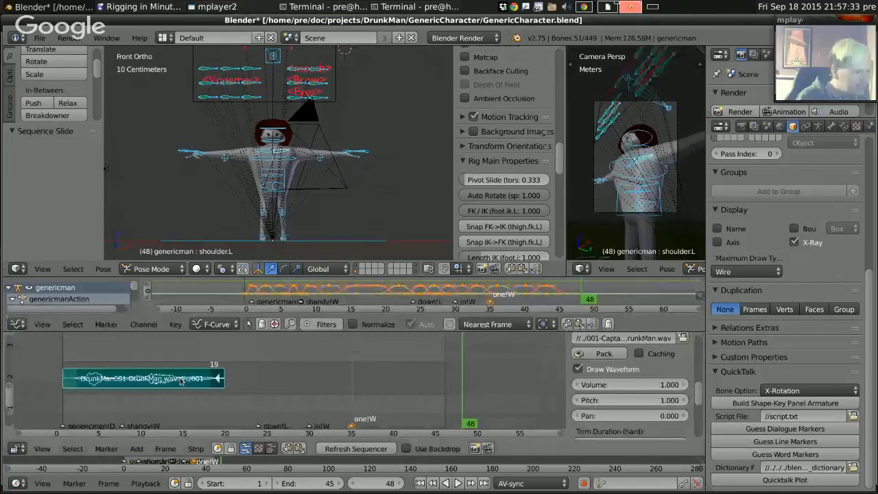
pyautogui.hotkey('shift', 'd')
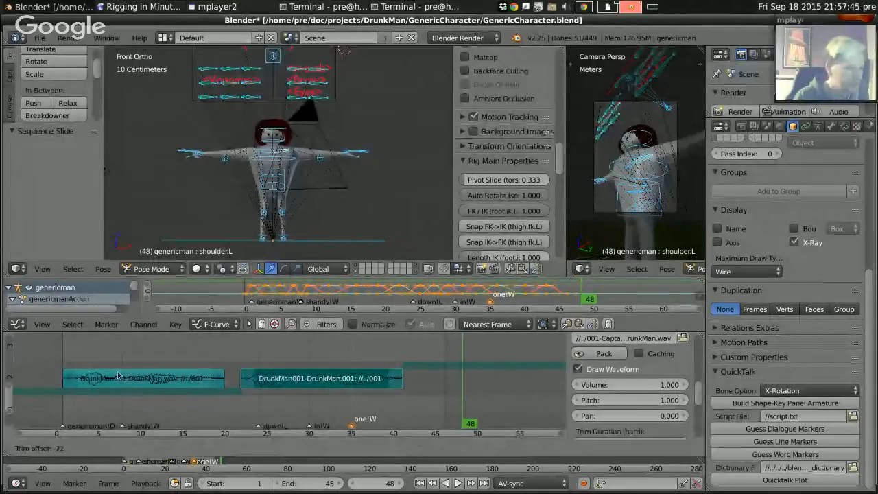
pyautogui.click(116, 375)
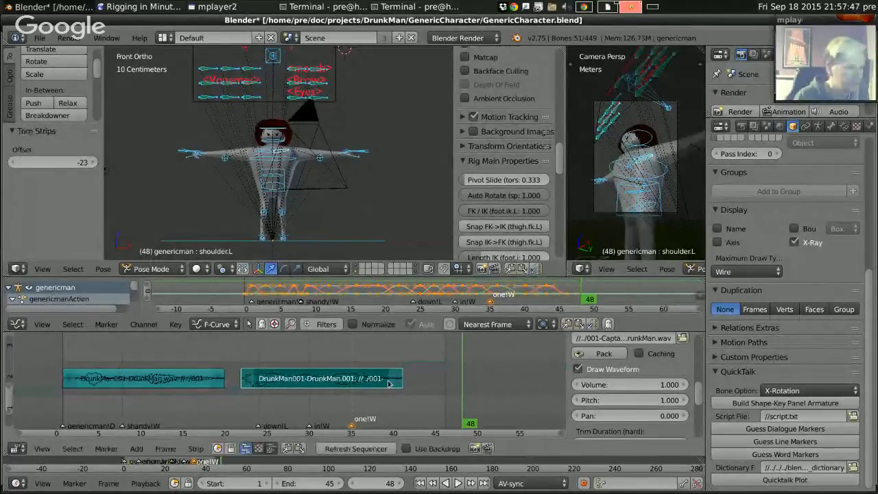
pyautogui.moveTo(303, 381); pyautogui.dragTo(378, 381, button='right')
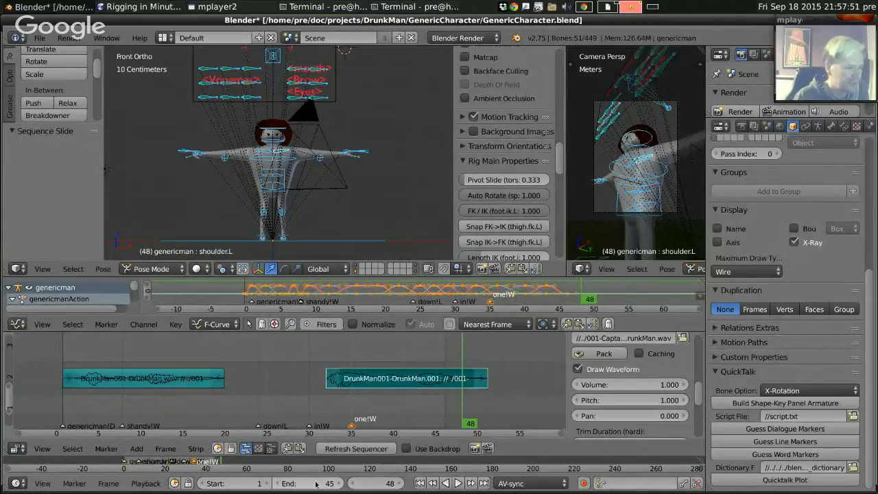
# Set the animation's end frame to 132 and play the animation from about frame 1.
pyautogui.moveTo(315, 484); pyautogui.dragTo(372, 483)
pyautogui.click(69, 356)
pyautogui.hotkey('alt', 'a')
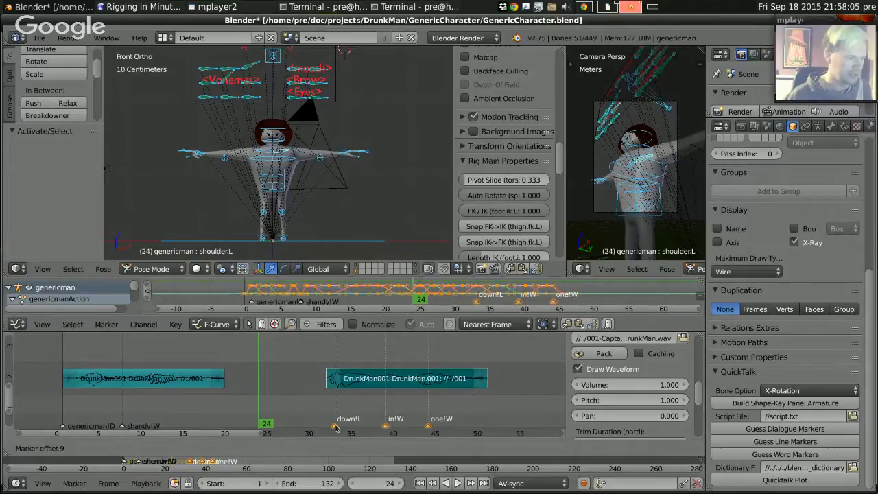
# Move the down!L, in!W and one!W markers together so down!L sits at frame 32, and play the animation to check the timing.
pyautogui.click(334, 426)
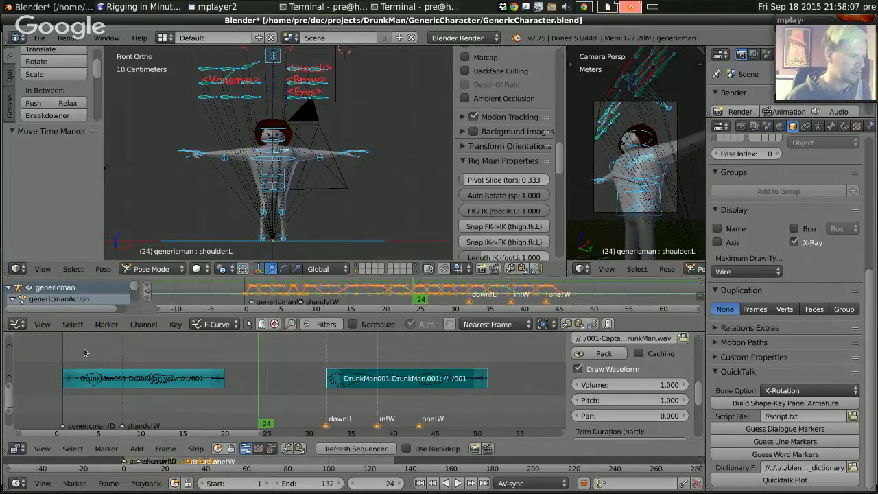
pyautogui.hotkey('shift', 'alt', 'a')
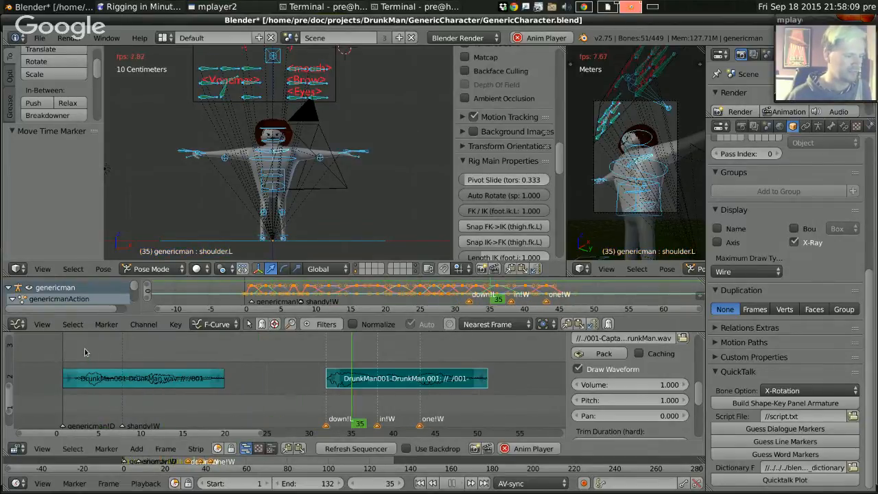
pyautogui.hotkey('alt', 'a')
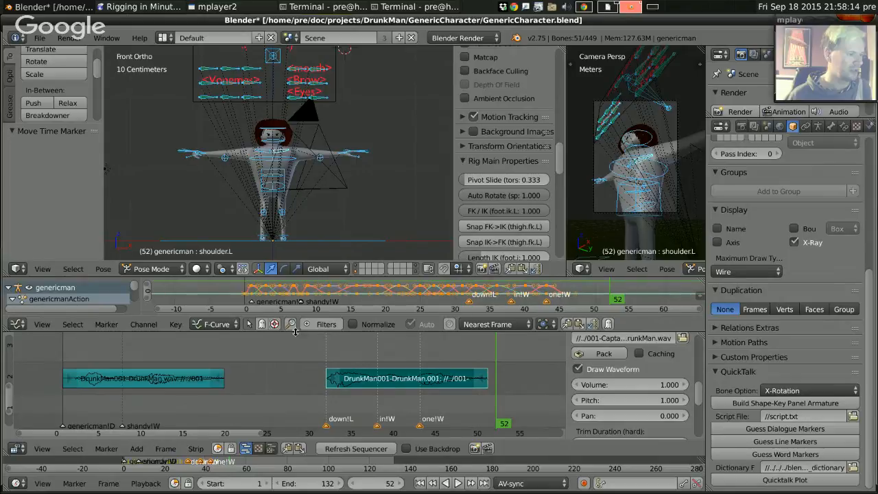
# Delete the old lip-sync keyframes, run Quicktalk Plot for the moved markers, and scrub through the new curves.
pyautogui.moveTo(295, 317); pyautogui.dragTo(439, 330)
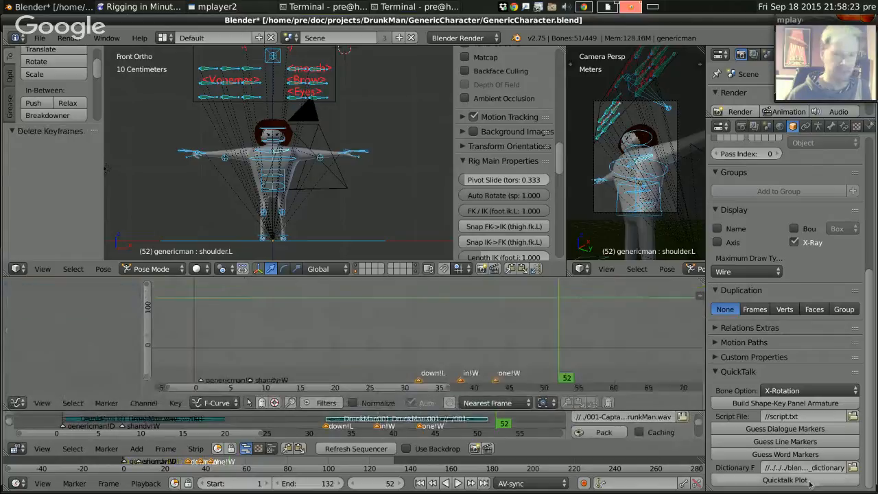
pyautogui.click(803, 479)
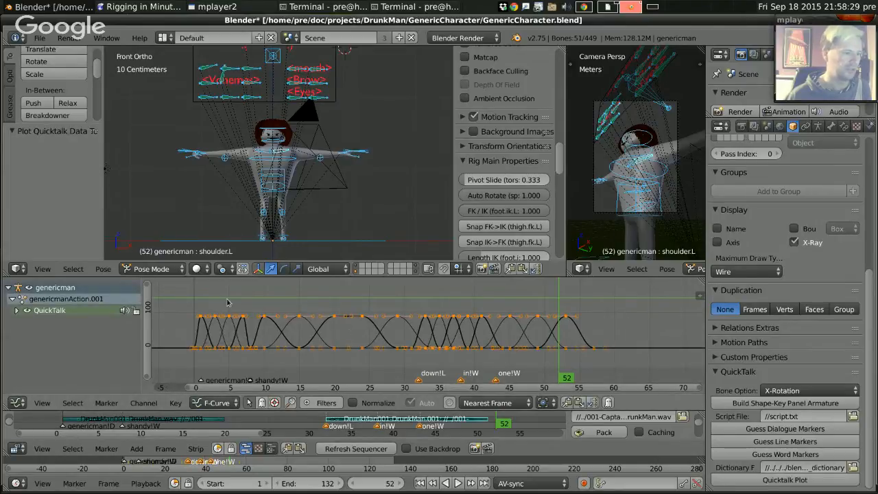
pyautogui.moveTo(207, 301); pyautogui.dragTo(354, 310)
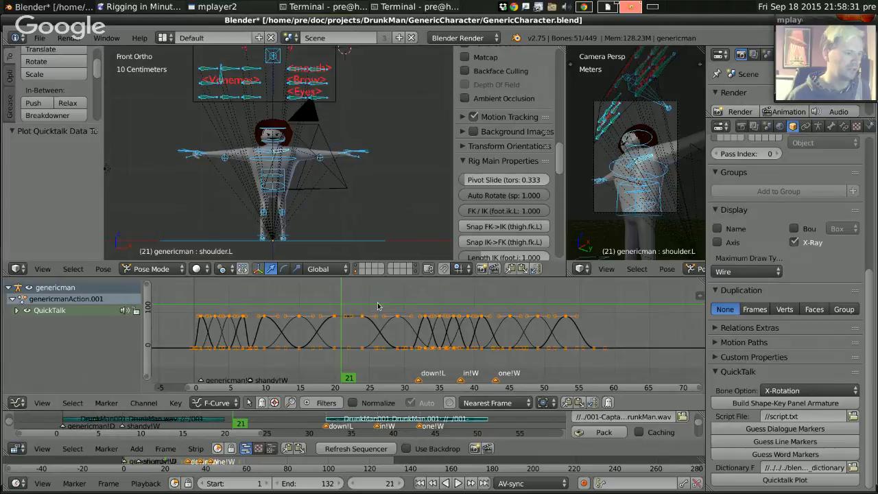
# Play the replotted lip-sync animation, save the file, and play it again from frame 0.
pyautogui.hotkey('alt', 'a')
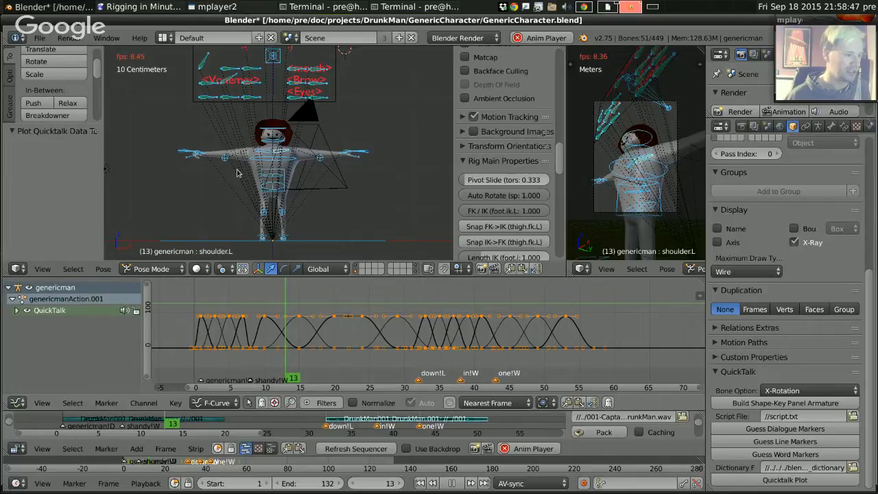
pyautogui.press('Escape')
pyautogui.hotkey('ctrl', 's')
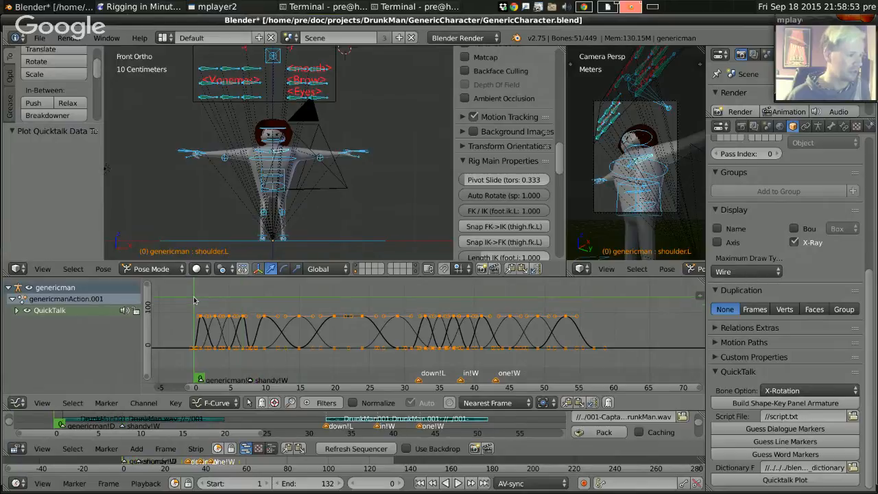
pyautogui.hotkey('alt', 'a')
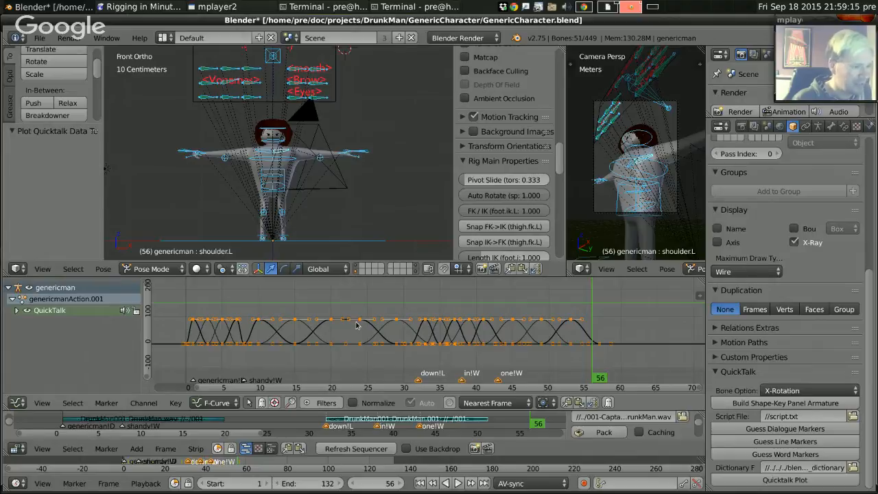
# Duplicate the peak keyframe at frame 24 down to about zero at frame 22, and scrub past it to check the mouth movement.
pyautogui.rightClick(358, 321)
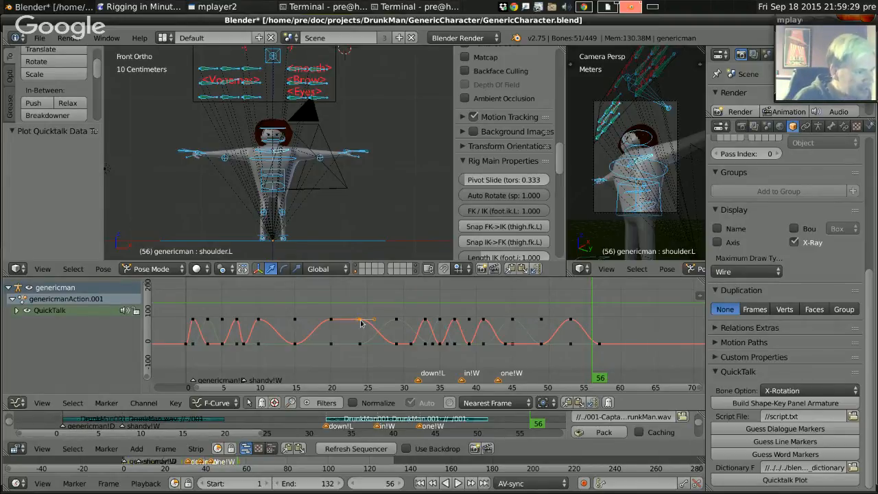
pyautogui.press('g')
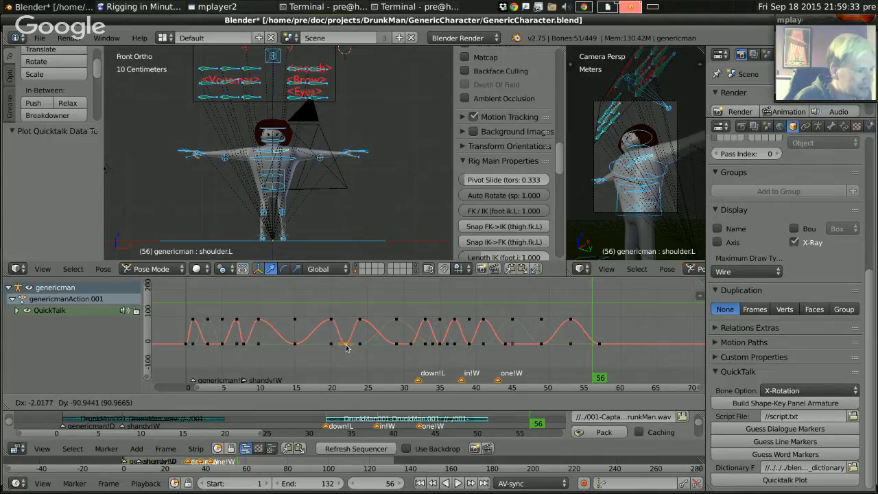
pyautogui.click(346, 348)
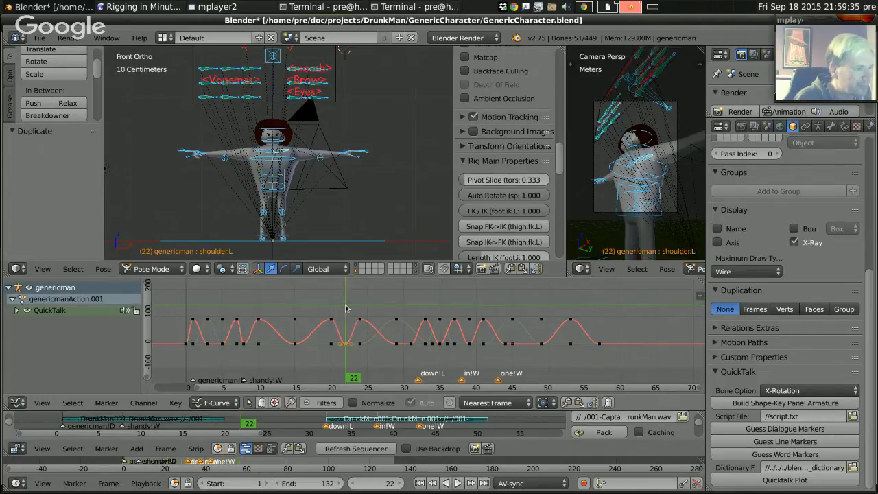
pyautogui.click(341, 307)
pyautogui.moveTo(340, 305); pyautogui.dragTo(470, 314)
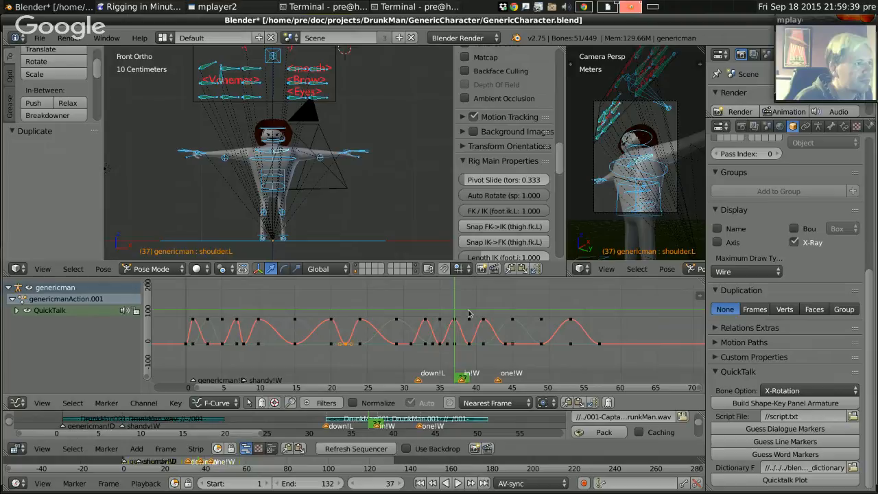
pyautogui.moveTo(469, 314); pyautogui.dragTo(479, 314)
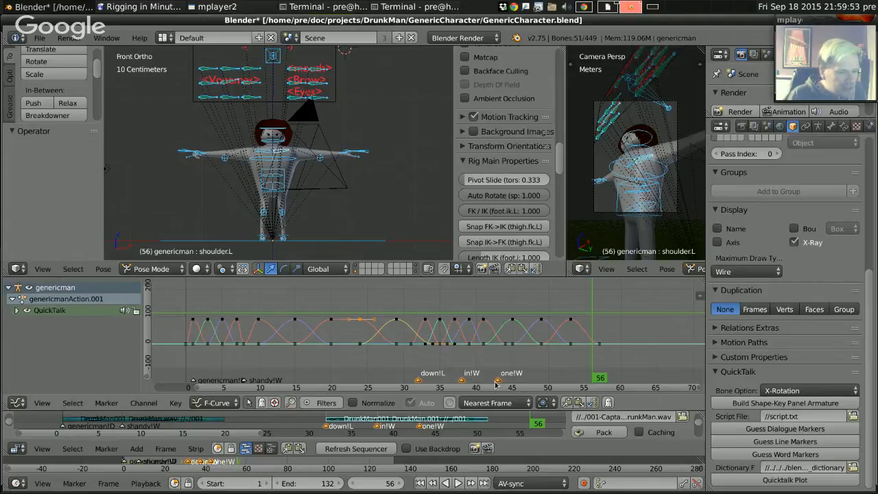
# Delete all keyframes in the Graph Editor and run Quicktalk Plot again to regenerate the curves.
pyautogui.click(412, 337)
pyautogui.press('a')
pyautogui.press('x')
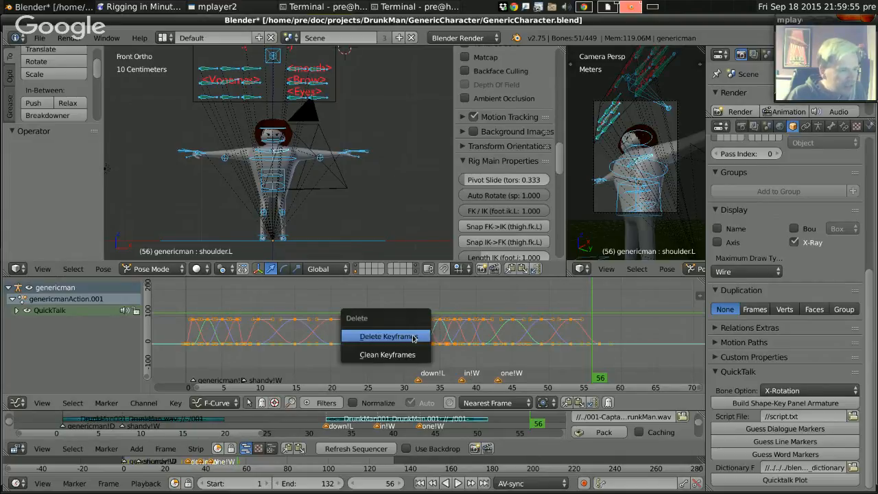
pyautogui.click(388, 336)
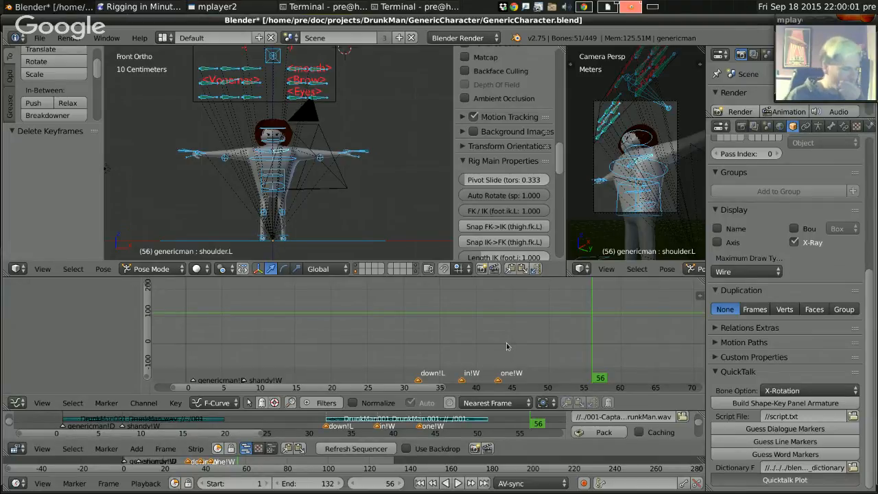
pyautogui.hotkey('ctrl', 'z')
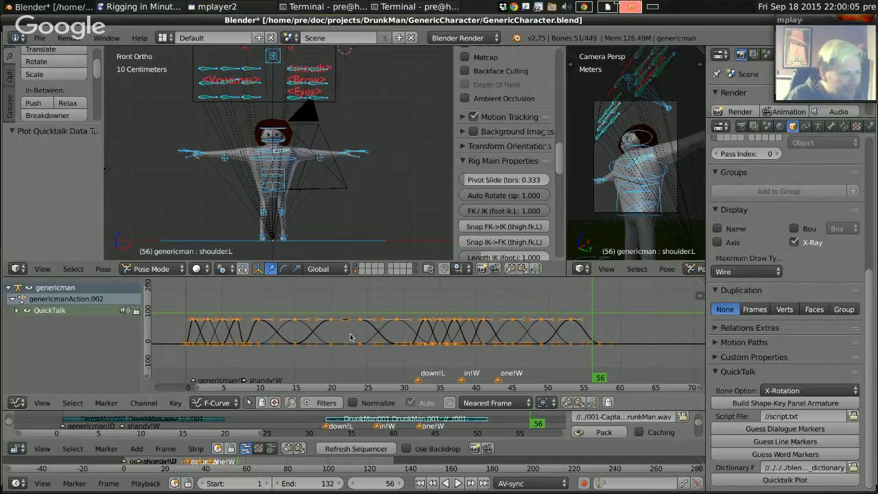
# Deselect all keyframes and scrub from frame 1 to about frame 22, examining the Vonemes bones in the pause between the lines.
pyautogui.press('a')
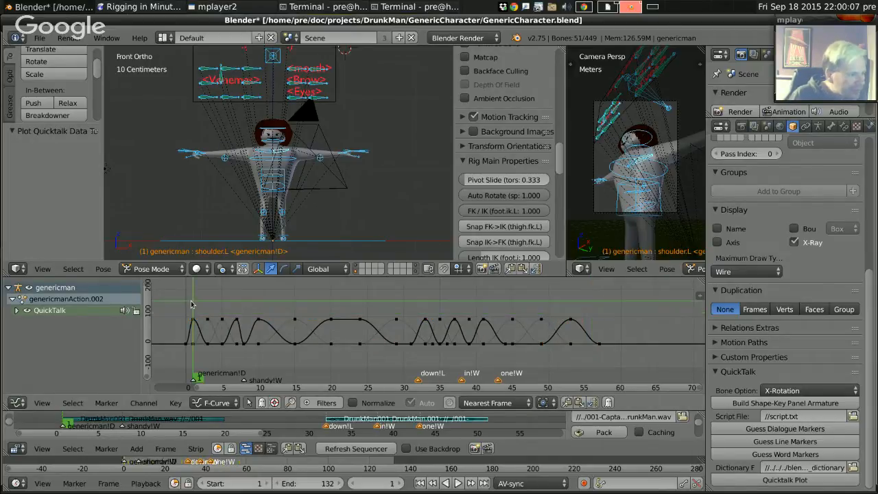
pyautogui.click(195, 304)
pyautogui.moveTo(195, 304); pyautogui.dragTo(320, 310)
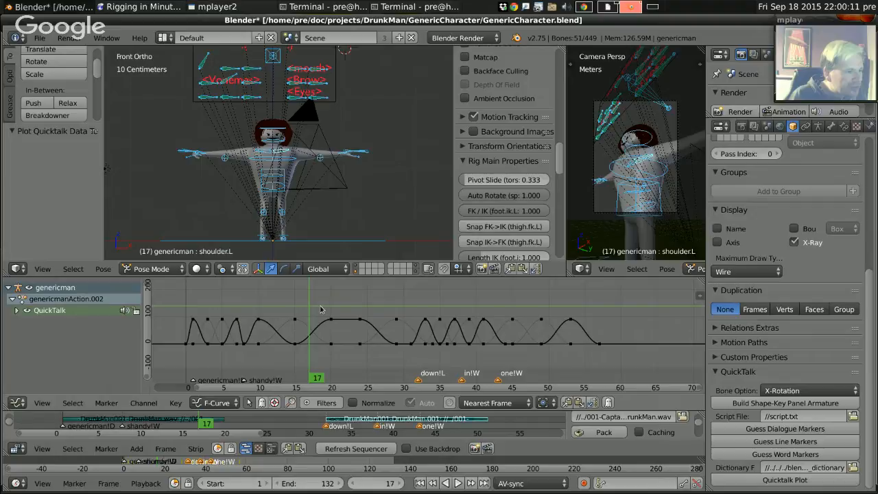
pyautogui.moveTo(319, 309); pyautogui.dragTo(343, 301)
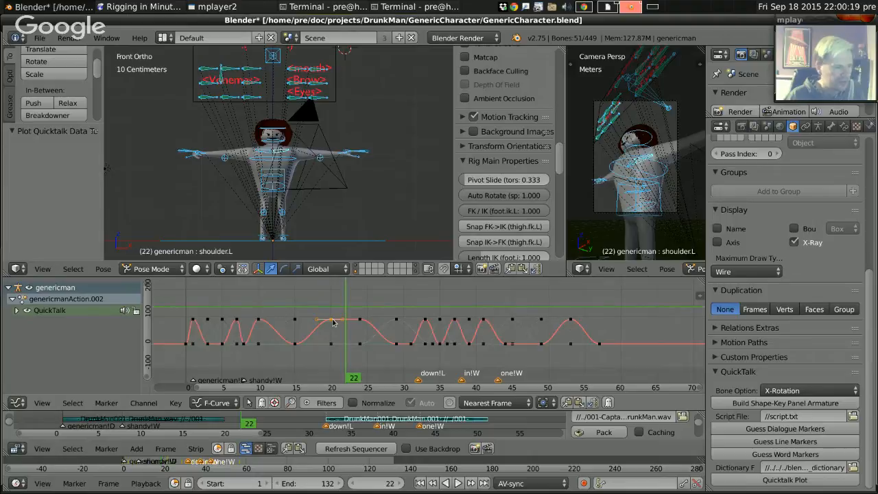
# Duplicate the peak keyframe at frame 20 down to about zero near frame 21, and delete the peak keyframe at frame 24.
pyautogui.press('g')
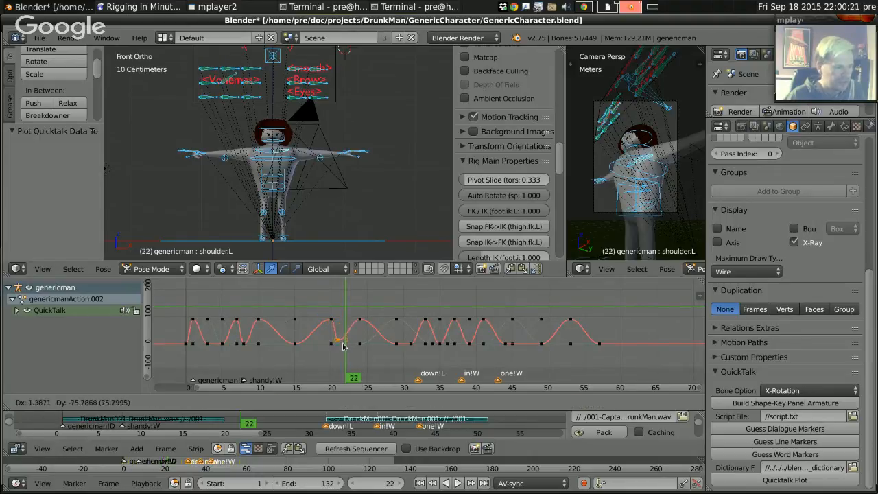
pyautogui.click(343, 347)
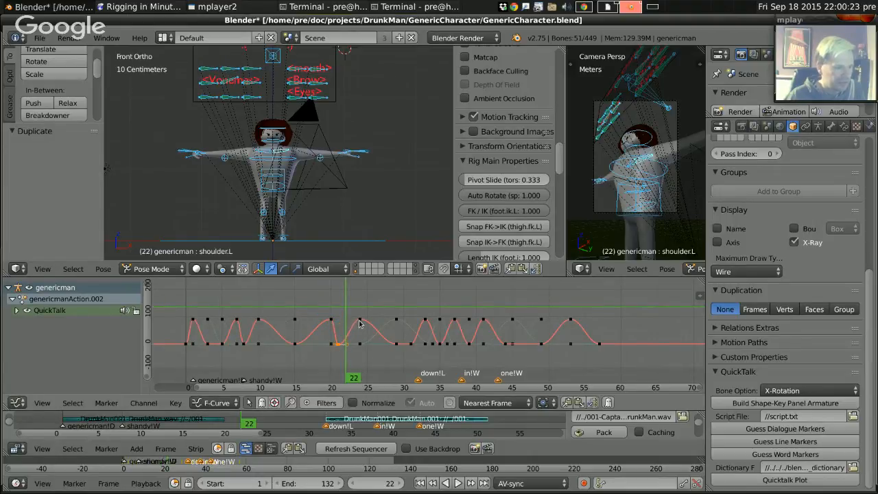
pyautogui.press('x')
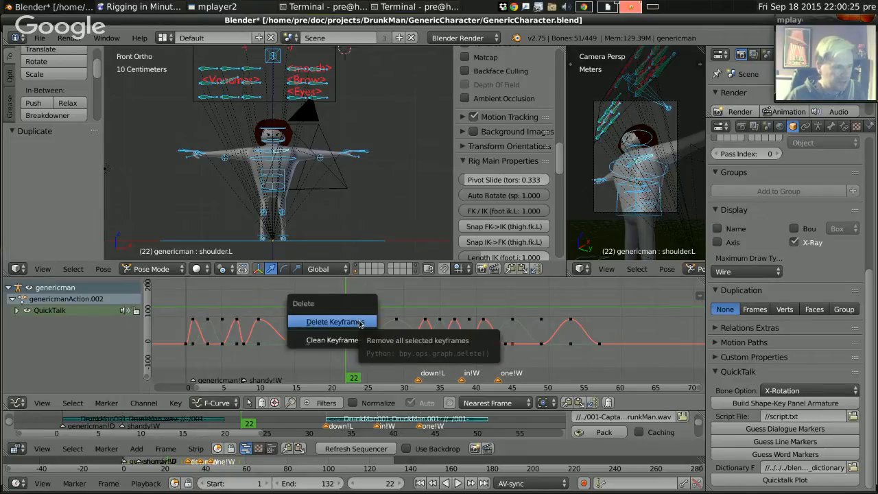
pyautogui.click(359, 323)
# Scrub through the edited curve up to frame 41 and bring the whole plotted range into view in the Graph Editor.
pyautogui.moveTo(322, 313); pyautogui.dragTo(403, 319)
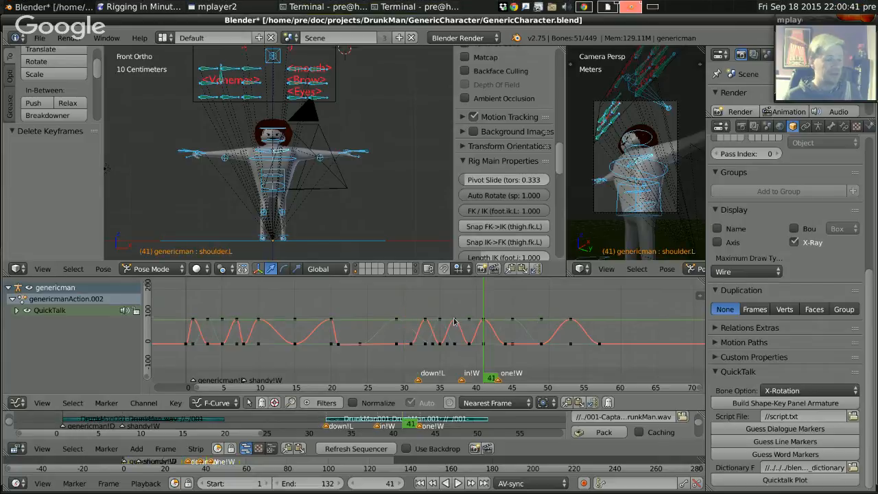
pyautogui.keyDown('ctrl'); pyautogui.moveTo(484, 319); pyautogui.dragTo(317, 314, button='middle'); pyautogui.keyUp('ctrl')
pyautogui.moveTo(436, 319); pyautogui.dragTo(355, 324, button='middle')
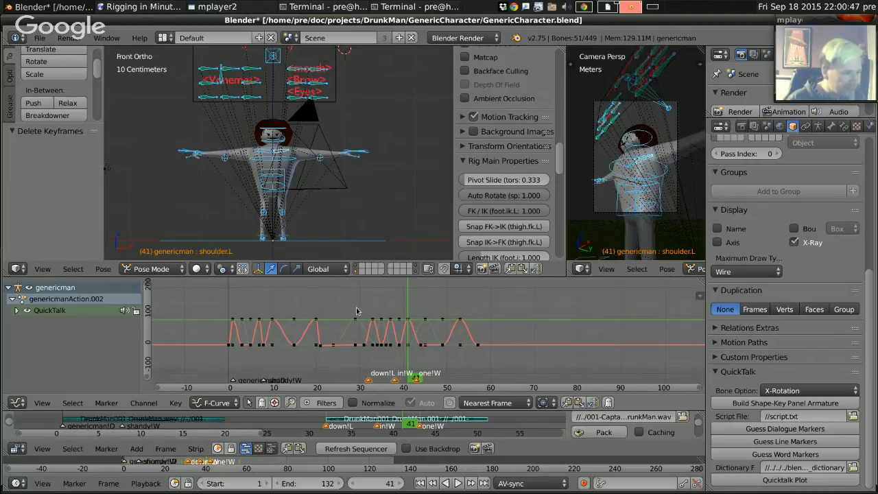
pyautogui.click(363, 311)
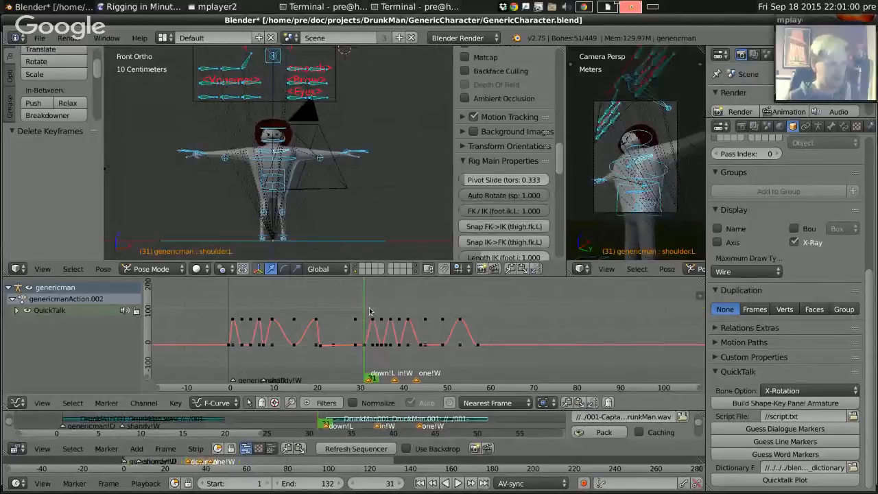
pyautogui.press('b')
pyautogui.moveTo(345, 307); pyautogui.dragTo(510, 374)
pyautogui.press('g')
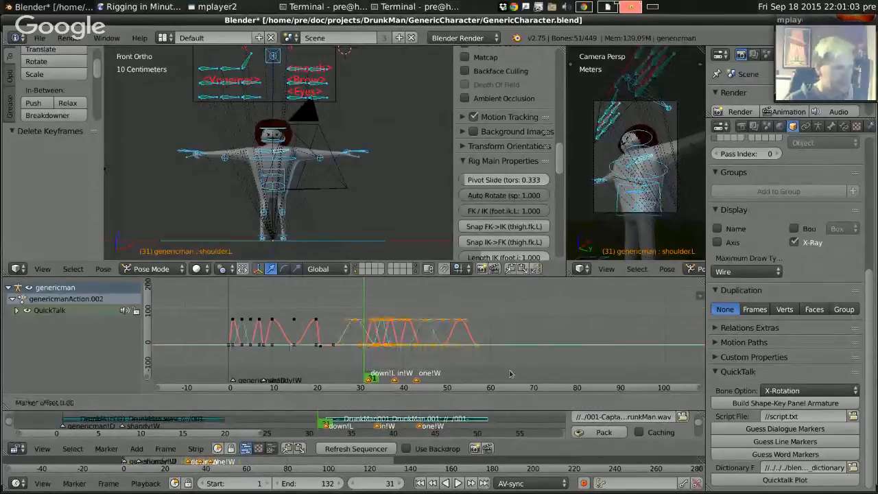
pyautogui.rightClick(525, 370)
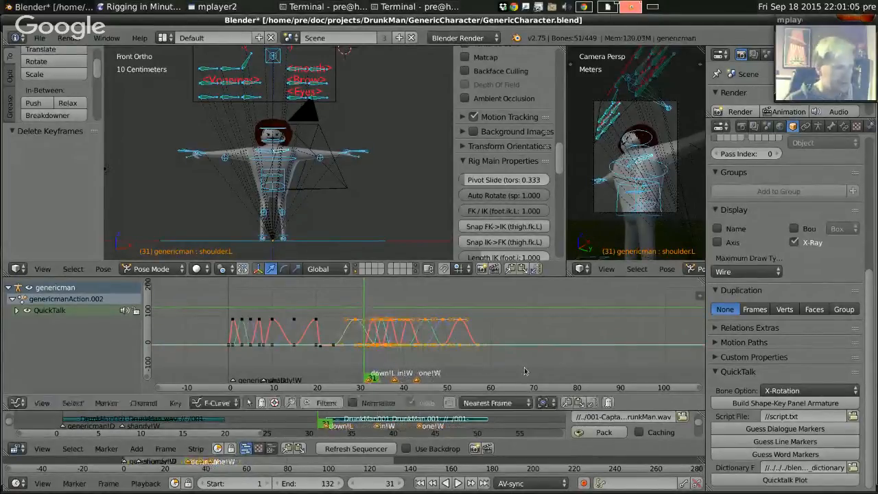
pyautogui.press('a')
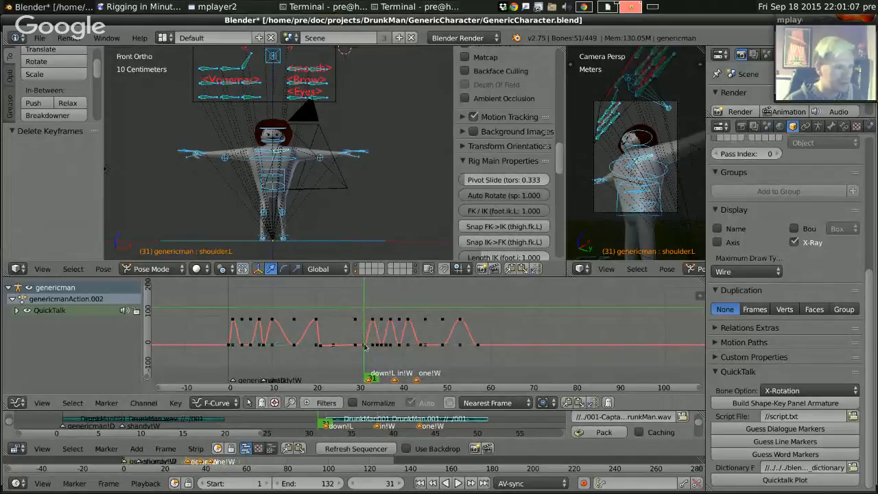
# Deselect the dialogue markers, shift only the second line's keyframes about 1.7 frames later in time, and play the result.
pyautogui.press('a')
pyautogui.press('a')
pyautogui.press('a')
pyautogui.press('a')
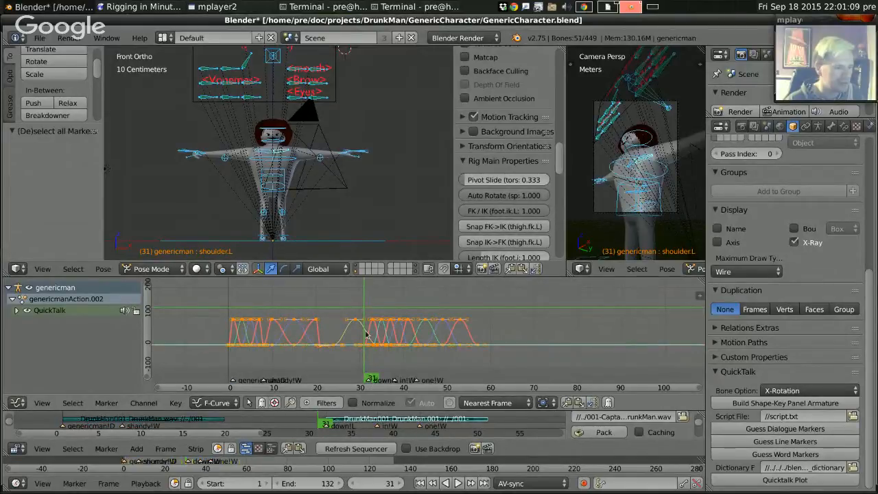
pyautogui.press('a')
pyautogui.press('b')
pyautogui.moveTo(358, 317); pyautogui.dragTo(497, 361)
pyautogui.press('g')
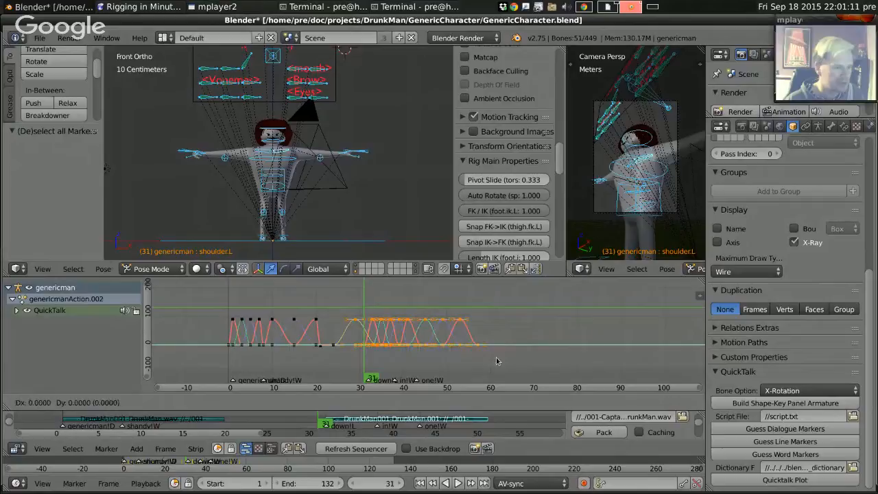
pyautogui.click(496, 361)
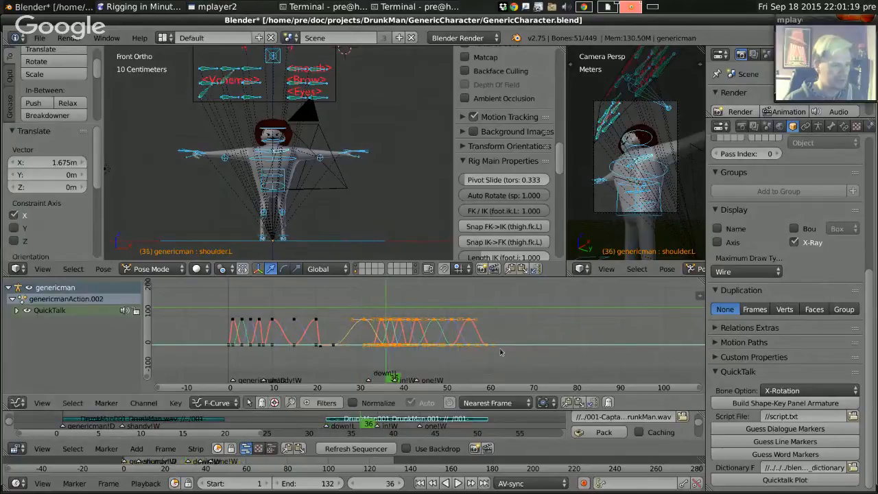
pyautogui.hotkey('alt', 'a')
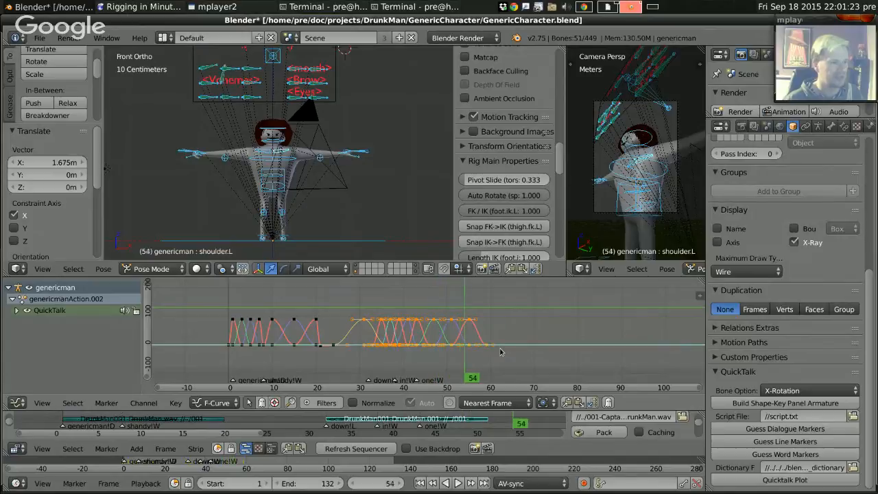
# Scale the second line's keyframes along the time axis by about 0.683, using the 2D cursor at frame 31 as pivot.
pyautogui.click(365, 302)
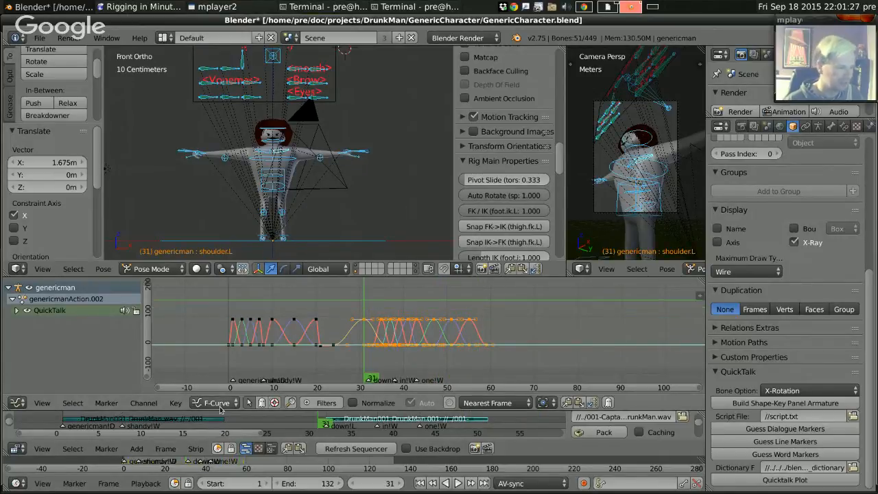
pyautogui.click(218, 403)
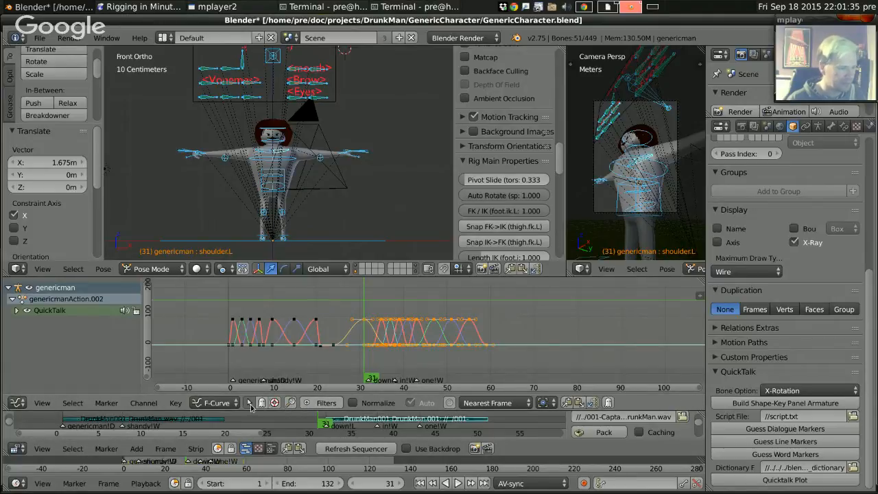
pyautogui.click(544, 403)
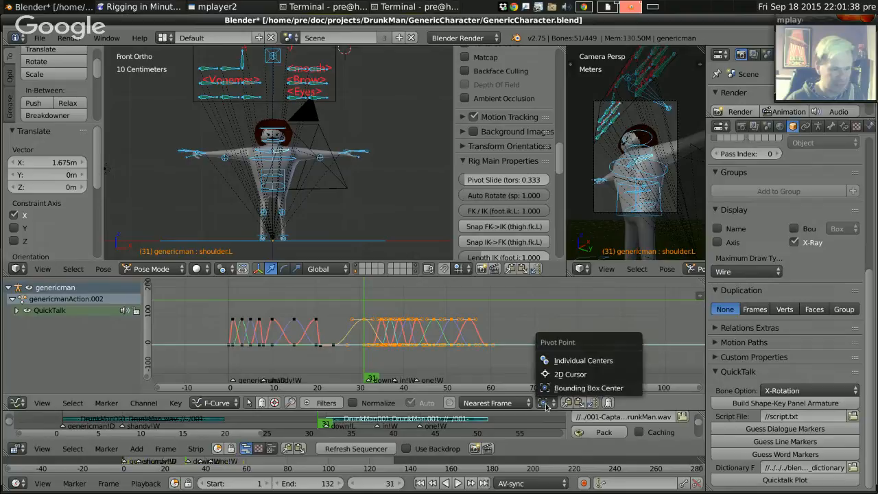
pyautogui.click(570, 374)
pyautogui.press('s')
pyautogui.press('x')
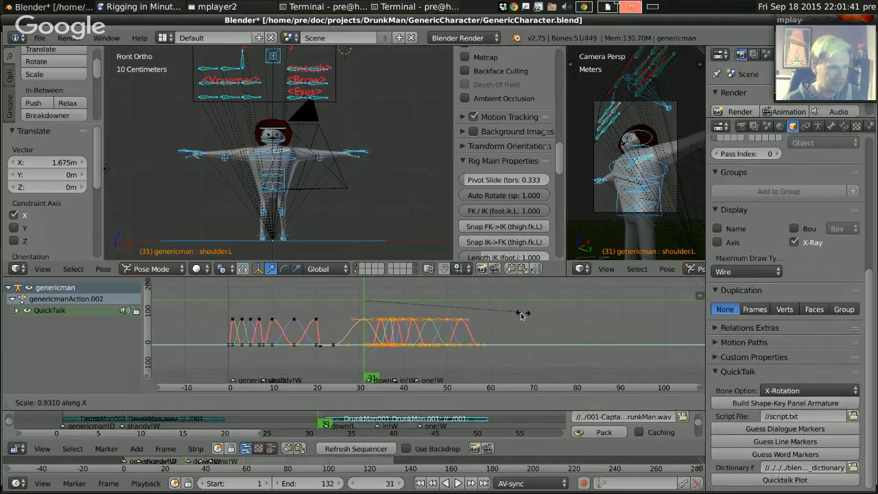
pyautogui.click(481, 317)
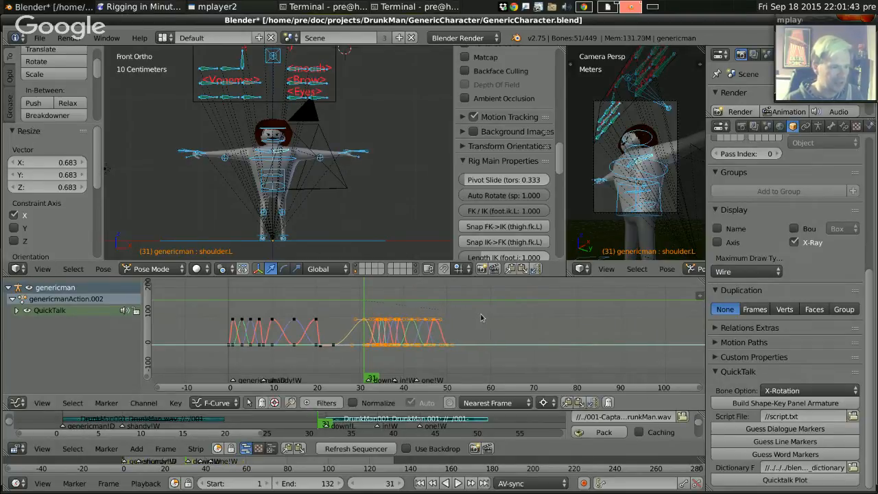
# Scrub through the compressed second line up to about frame 62, then return to frame 1 and examine the character from the front.
pyautogui.moveTo(367, 312); pyautogui.dragTo(495, 313)
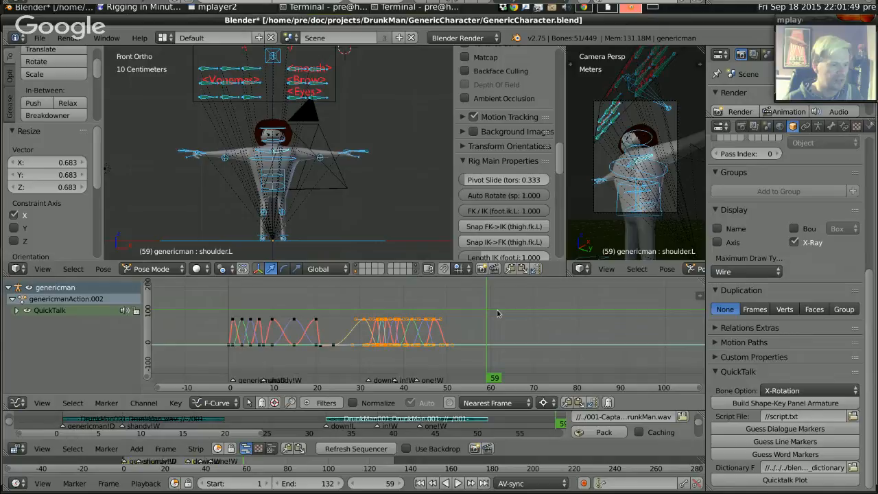
pyautogui.moveTo(288, 165); pyautogui.dragTo(314, 155, button='middle')
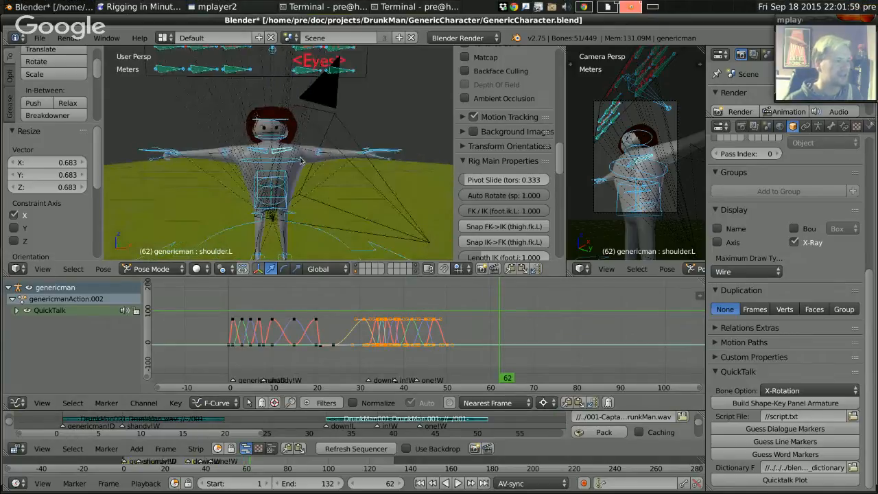
pyautogui.click(230, 296)
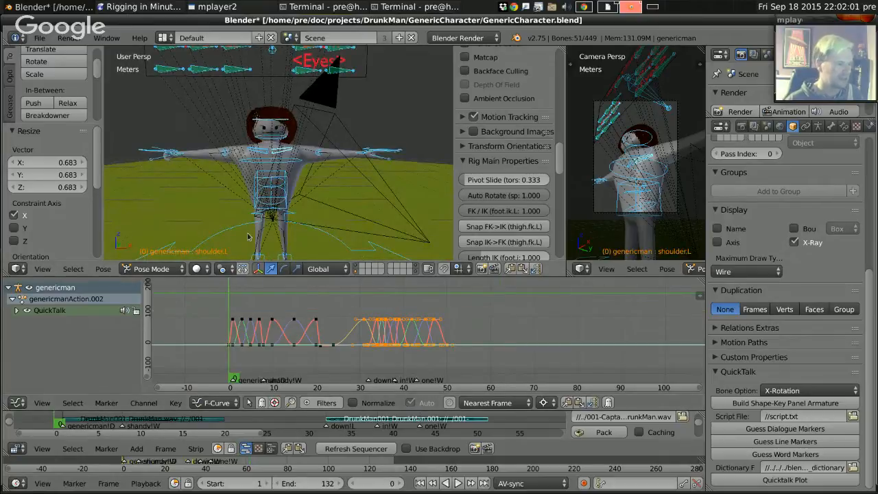
pyautogui.press('Right')
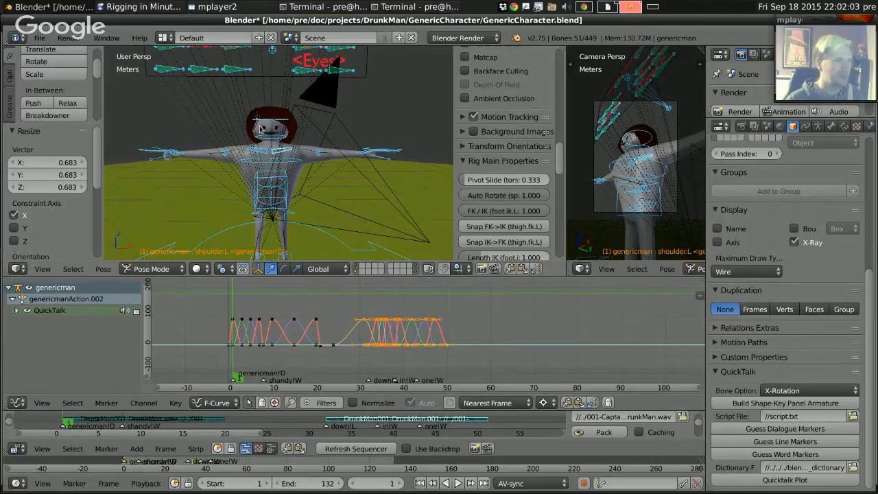
pyautogui.scroll(-1, 255, 132)
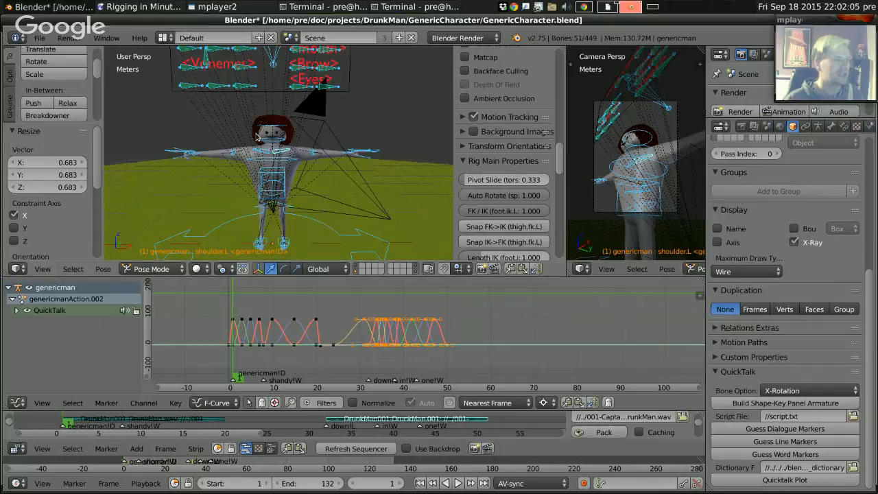
pyautogui.press('KP_1')
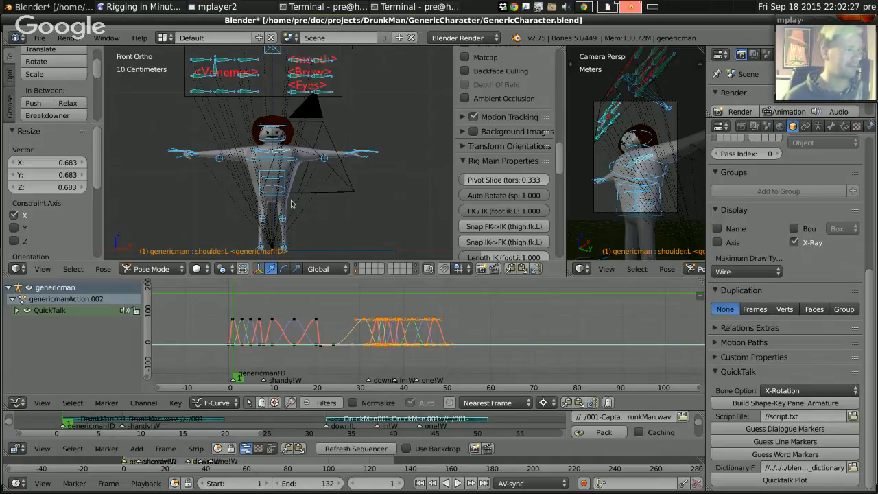
pyautogui.scroll(3, 291, 203)
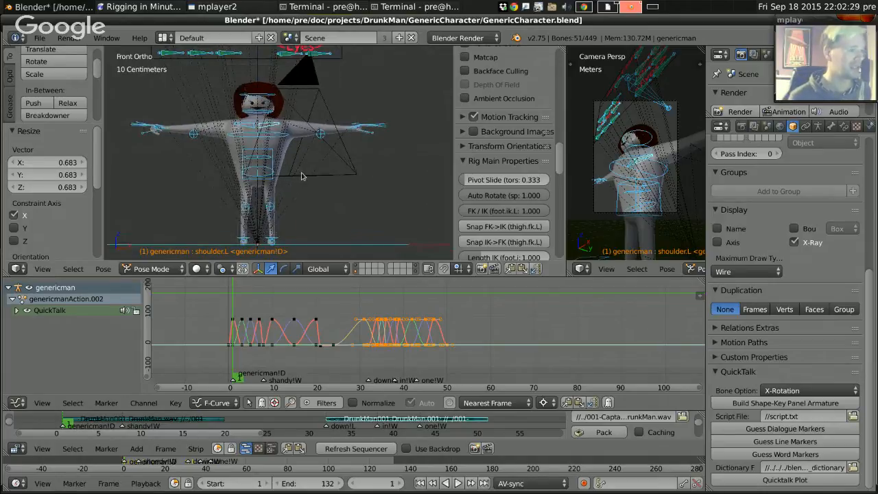
# Create a new pose library for the character's armature and add the current pose to it as a new entry.
pyautogui.click(818, 126)
pyautogui.scroll(-5, 806, 272)
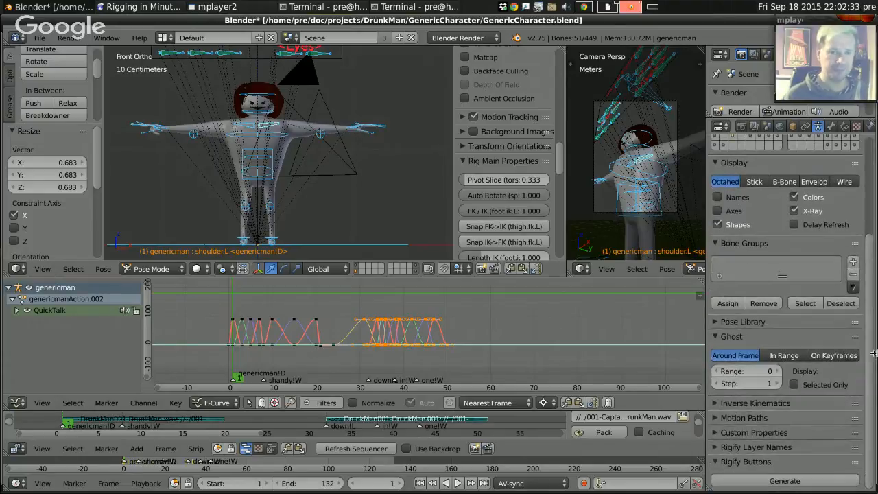
pyautogui.click(718, 243)
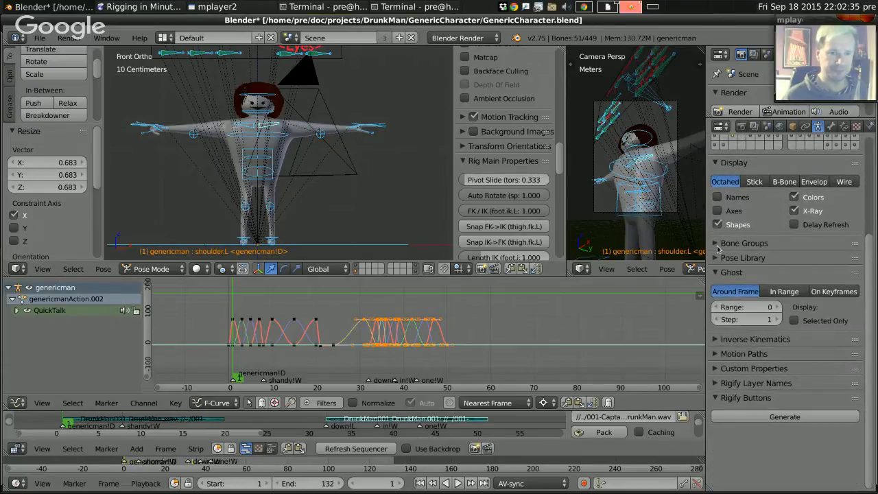
pyautogui.click(715, 259)
pyautogui.click(758, 277)
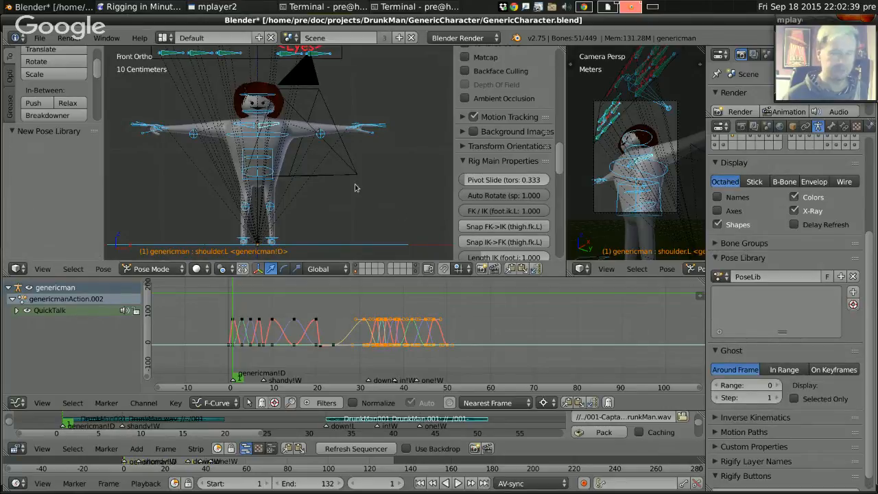
pyautogui.click(854, 293)
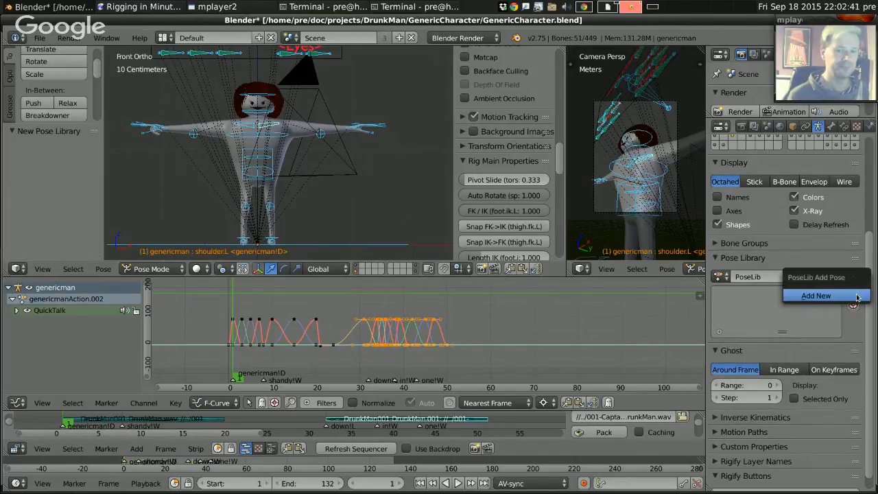
pyautogui.click(842, 295)
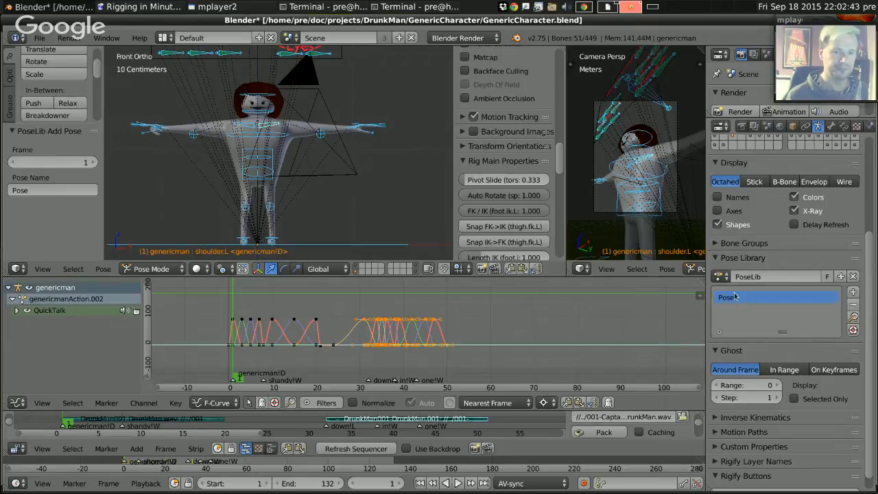
# Rename the pose library as GenericCharacterPoses.
pyautogui.click(748, 276)
pyautogui.write('G')
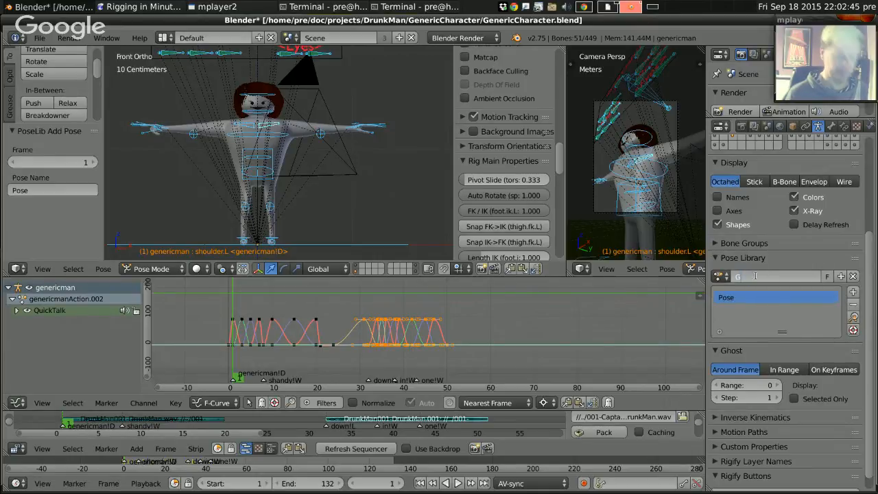
pyautogui.write('enericManPoses')
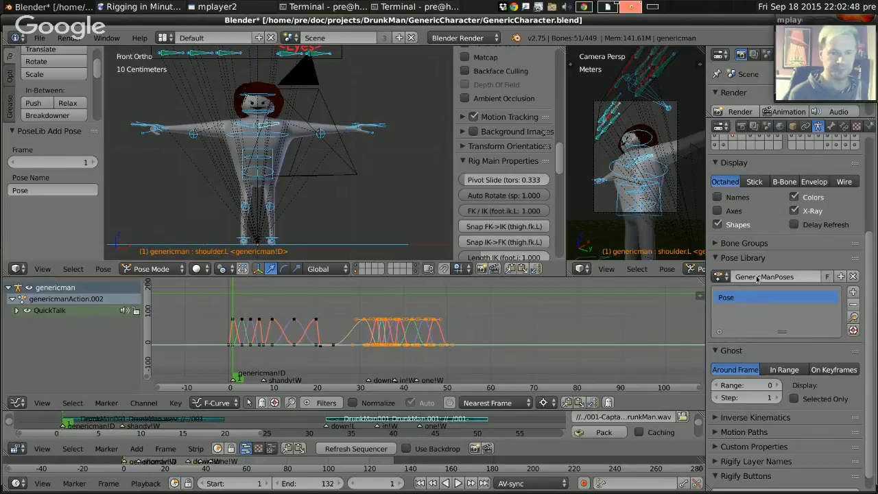
pyautogui.press('Return')
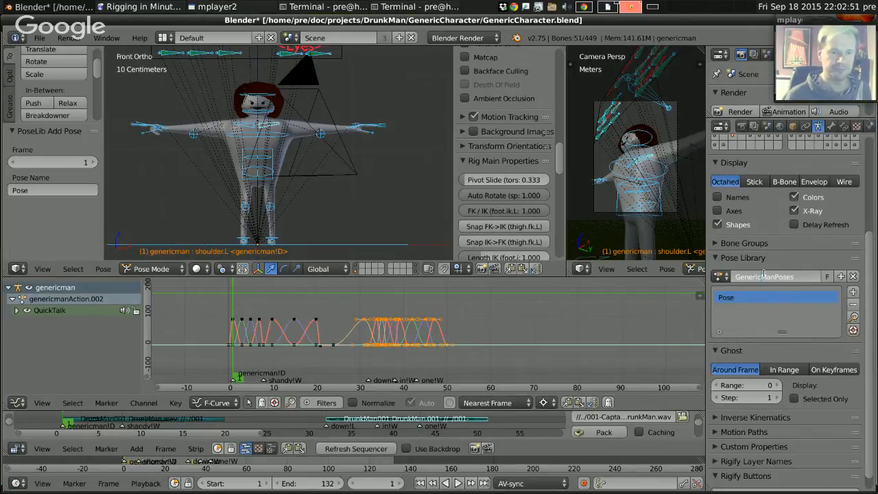
pyautogui.press('Delete')
pyautogui.press('Delete')
pyautogui.press('Delete')
pyautogui.write('Charact')
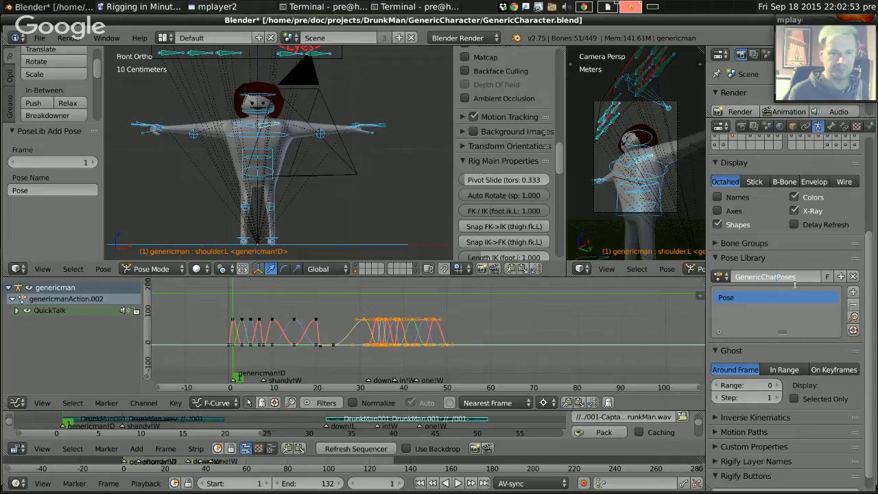
pyautogui.write('er')
pyautogui.press('Return')
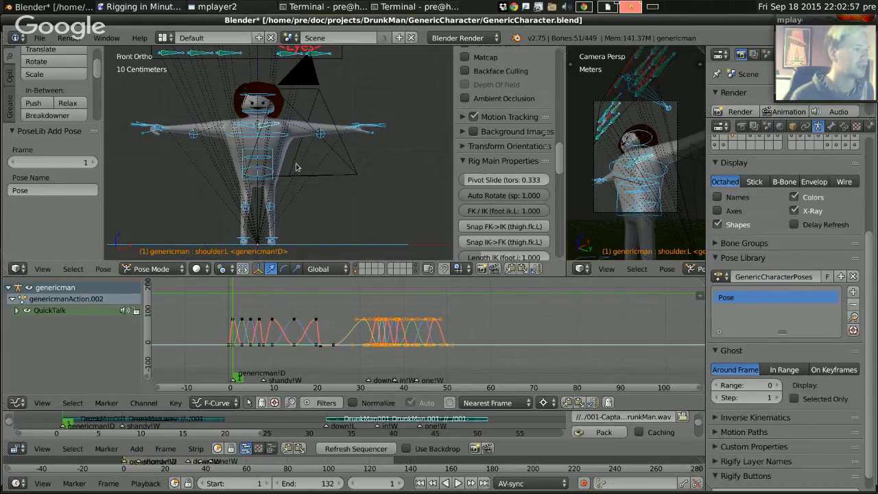
# Move the right hand IK control in the front view about 56.6 cm in X and -44.1 cm in Z, lowering the arm.
pyautogui.keyDown('shift'); pyautogui.moveTo(297, 165); pyautogui.dragTo(284, 155, button='middle'); pyautogui.keyUp('shift')
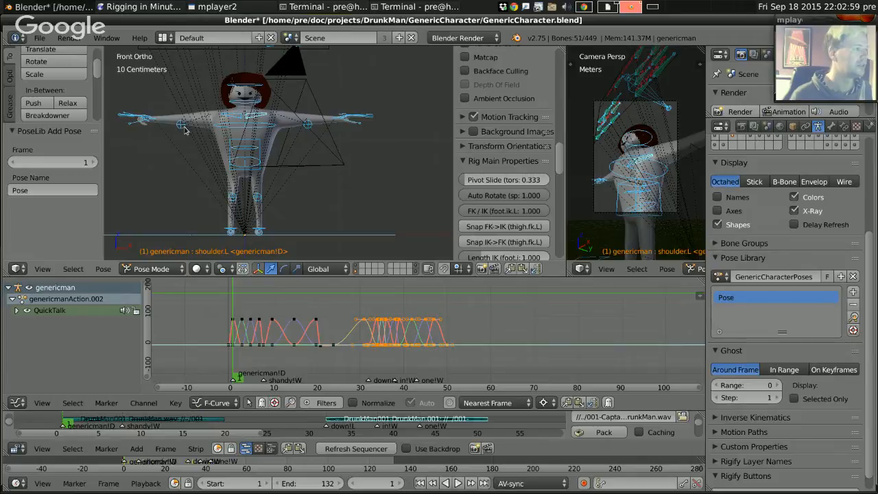
pyautogui.moveTo(183, 130); pyautogui.dragTo(301, 151, button='middle')
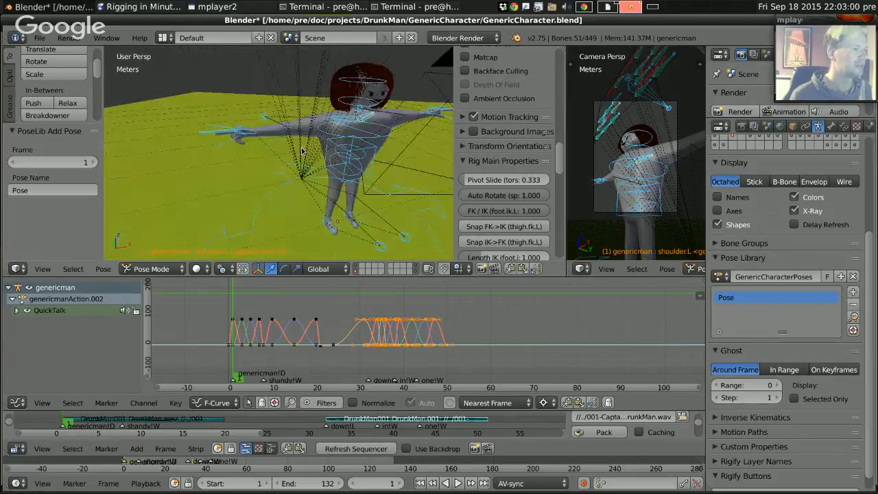
pyautogui.rightClick(253, 134)
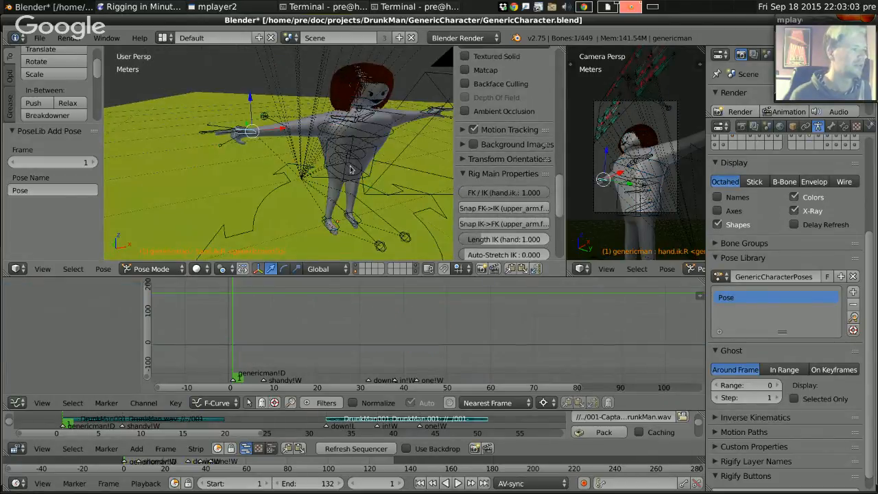
pyautogui.press('KP_1')
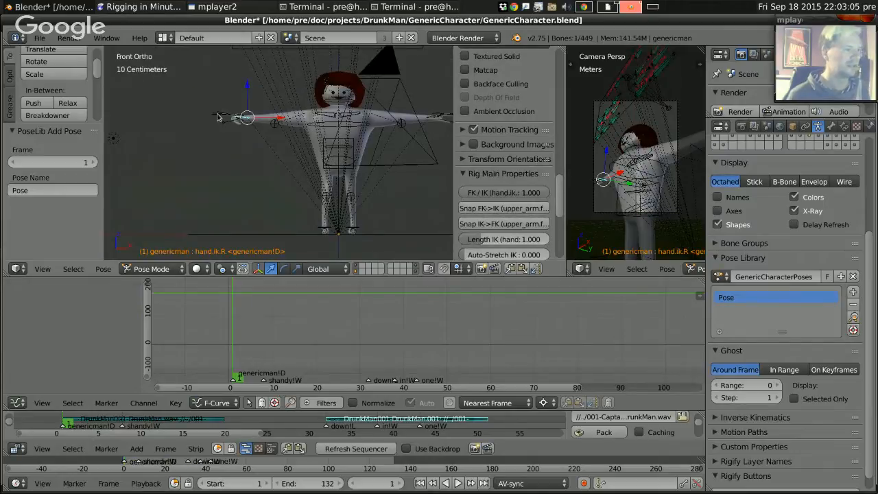
pyautogui.press('r')
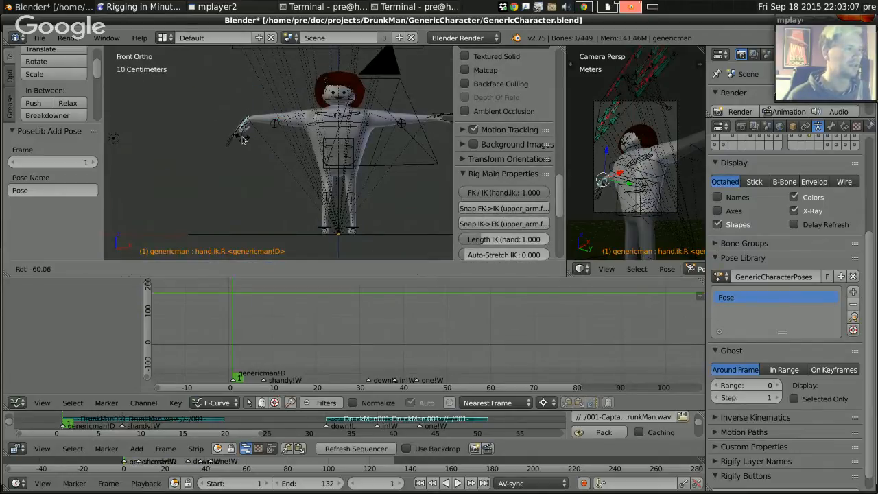
pyautogui.rightClick(248, 127)
pyautogui.press('g')
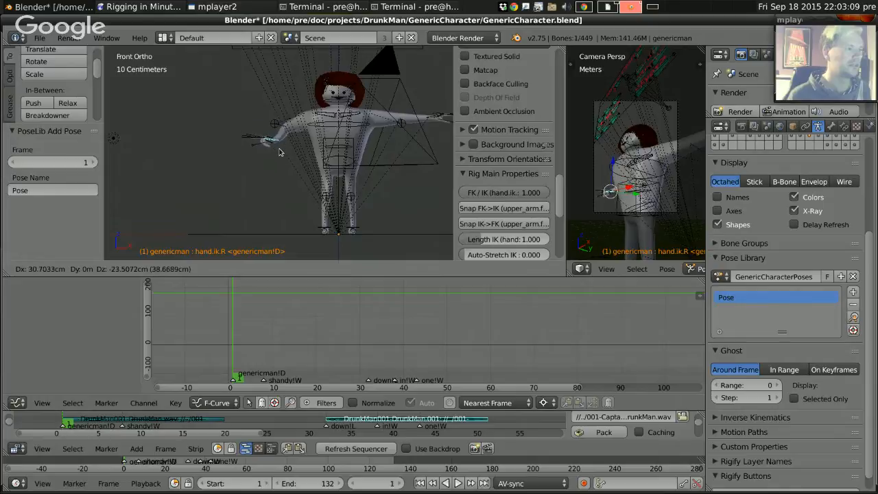
pyautogui.click(301, 168)
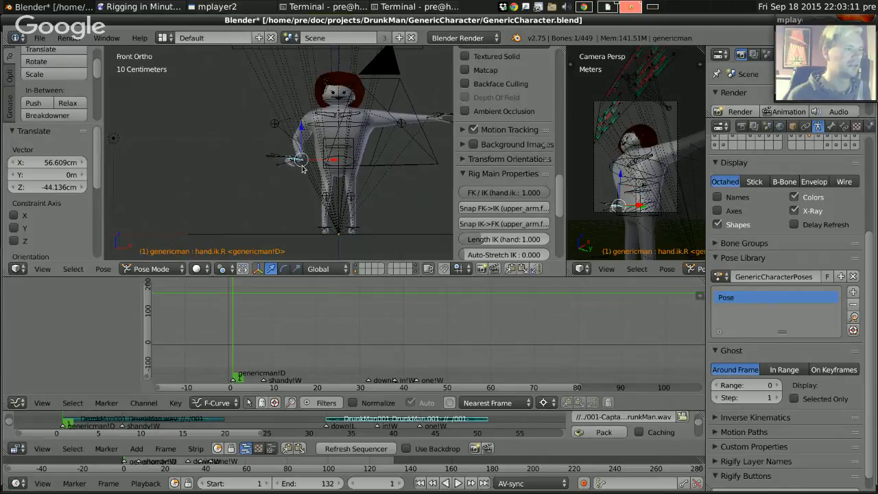
# Rotate the right hand IK control by -90° and shift it about 5.8 cm in X and -8.6 cm in Z.
pyautogui.write('r-90')
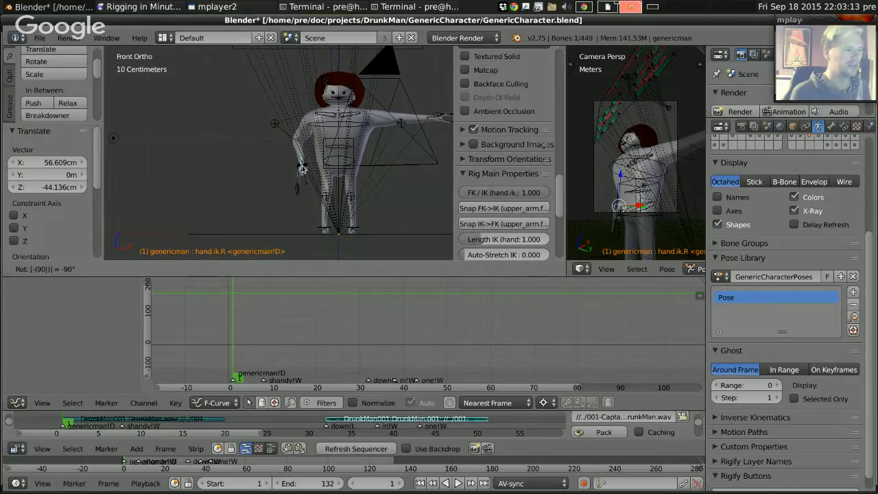
pyautogui.press('Return')
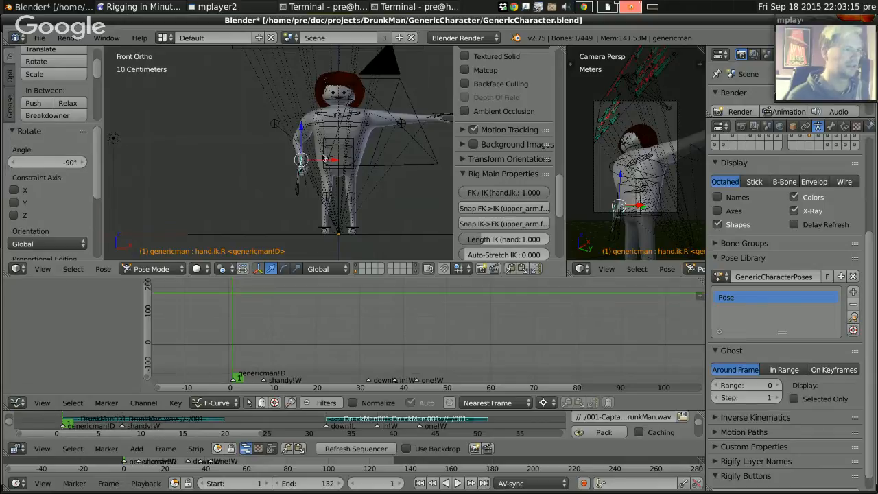
pyautogui.press('g')
pyautogui.click(308, 154)
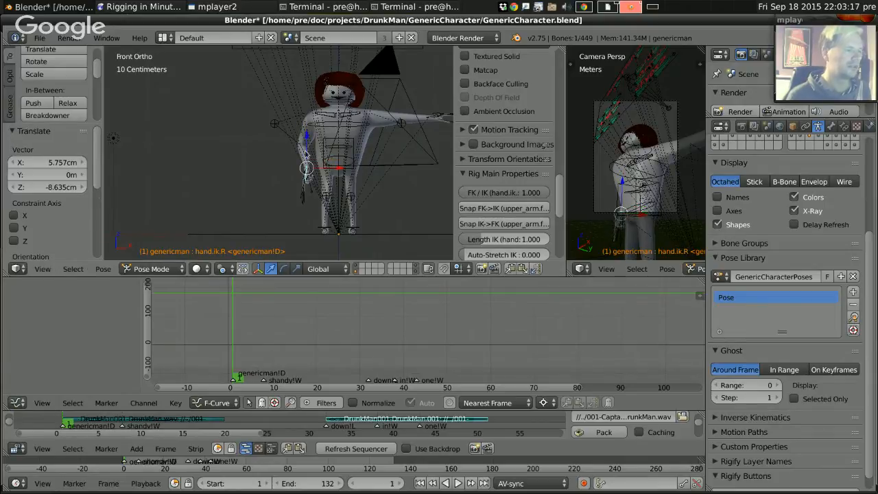
# Tilt the right hand IK control by about -17.5° from an orbited view.
pyautogui.moveTo(308, 154); pyautogui.dragTo(326, 121, button='middle')
pyautogui.press('r')
pyautogui.click(354, 163)
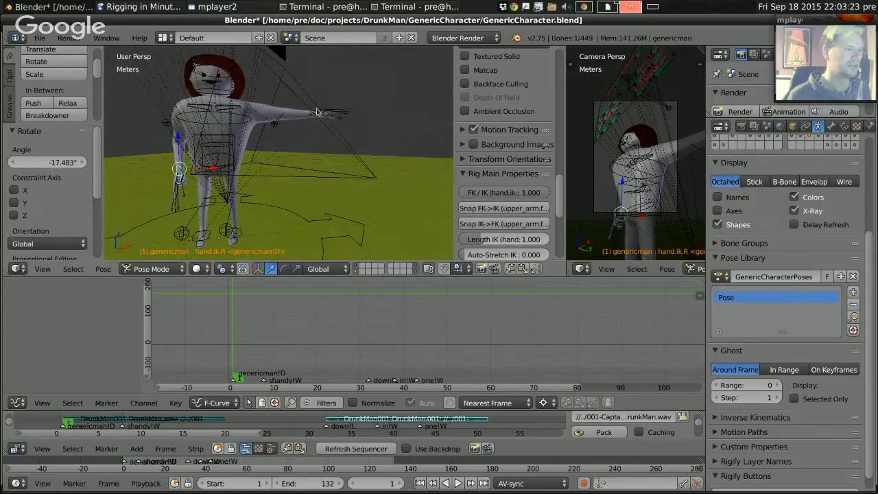
# Move the left hand IK control in the front view about -50.9 cm in X and -62.4 cm in Z, lowering the arm.
pyautogui.rightClick(317, 112)
pyautogui.press('KP_1')
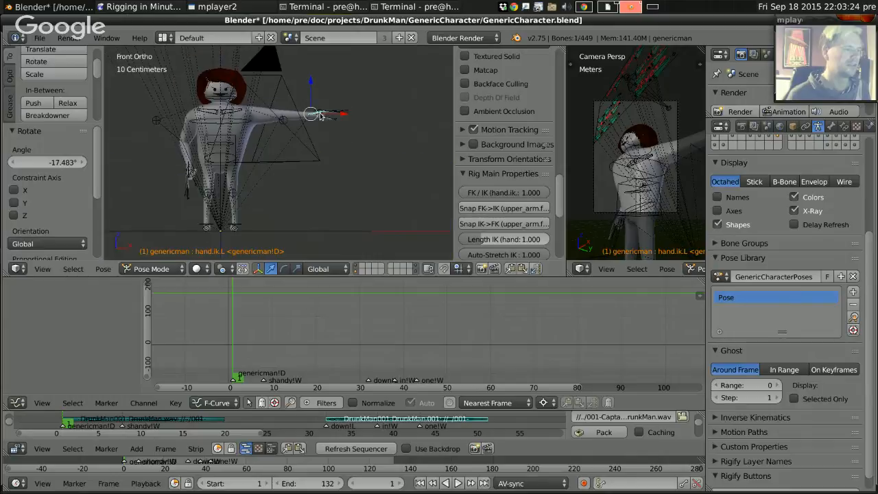
pyautogui.press('g')
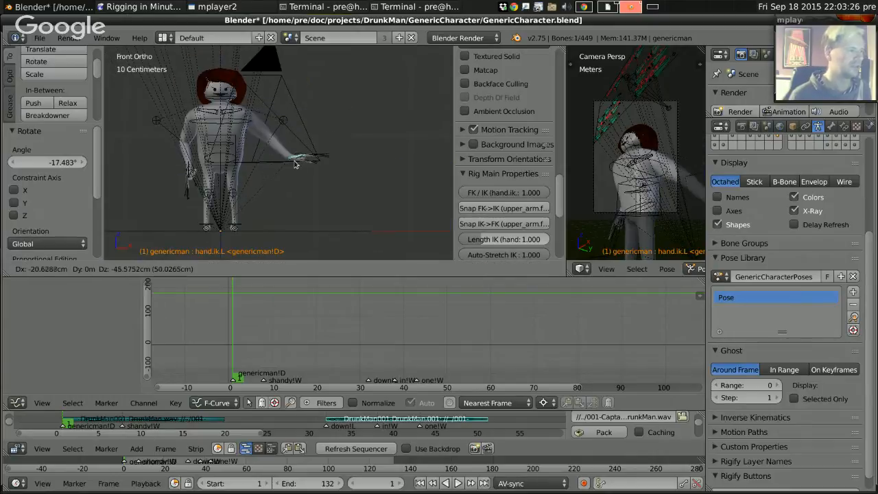
pyautogui.click(270, 175)
# Rotate the left hand IK control by 90° and shift it about -9.1 cm in X and 7.7 cm in Z.
pyautogui.press('r')
pyautogui.press('9')
pyautogui.press('0')
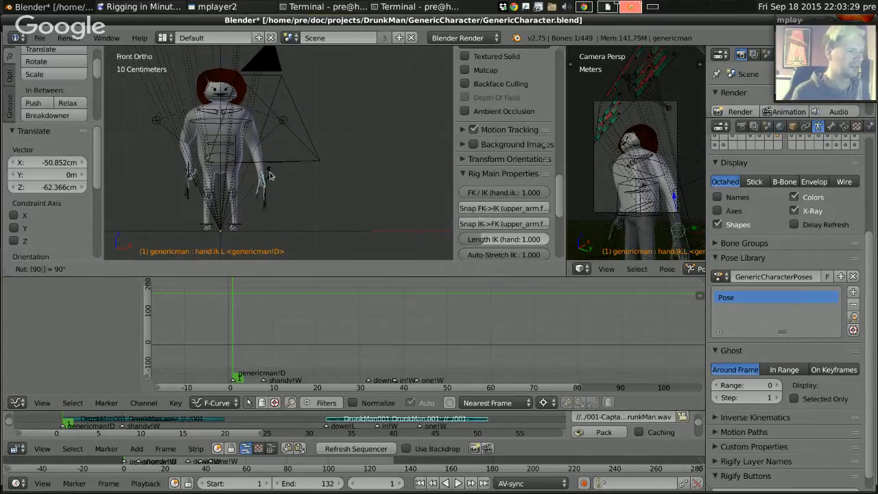
pyautogui.press('Return')
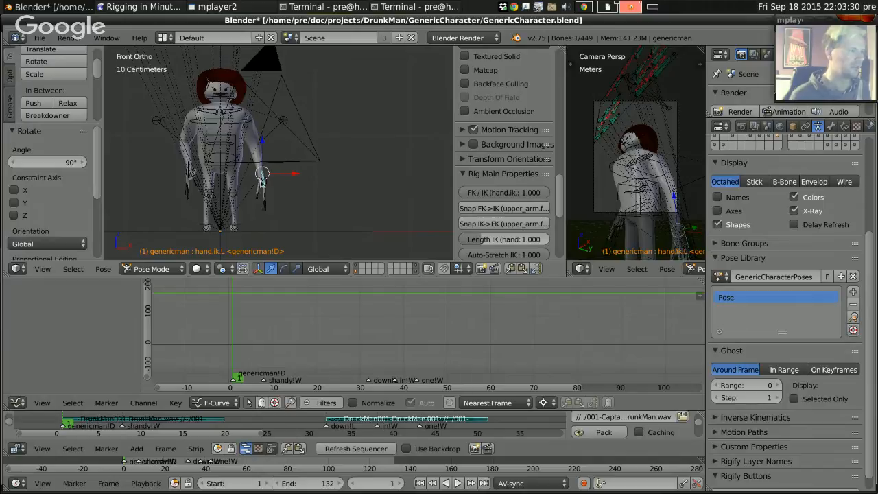
pyautogui.press('g')
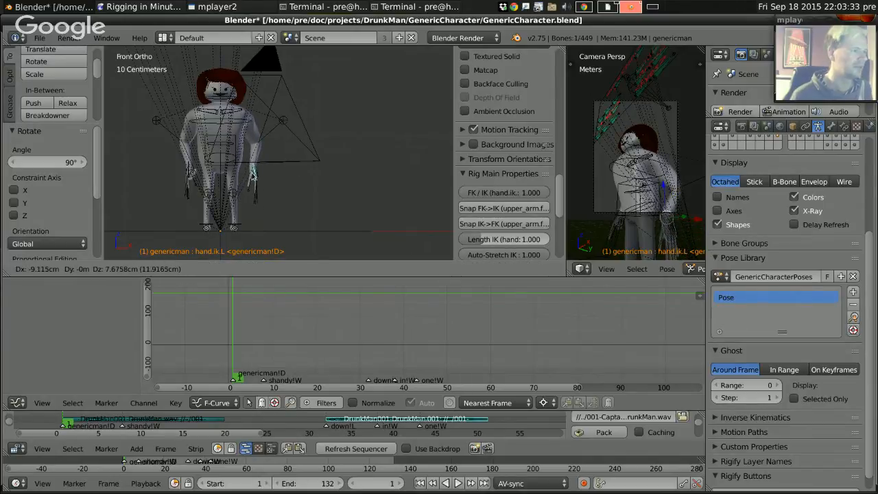
pyautogui.click(252, 174)
# In a wireframe right-side view, move the left hand IK control about 9.8 mm in Y and 1.8 cm in Z.
pyautogui.moveTo(291, 157); pyautogui.dragTo(330, 180, button='middle')
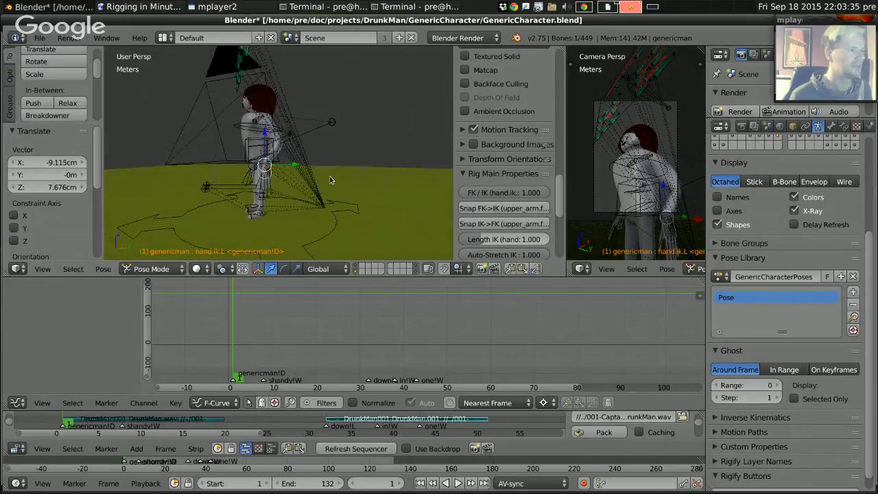
pyautogui.press('KP_3')
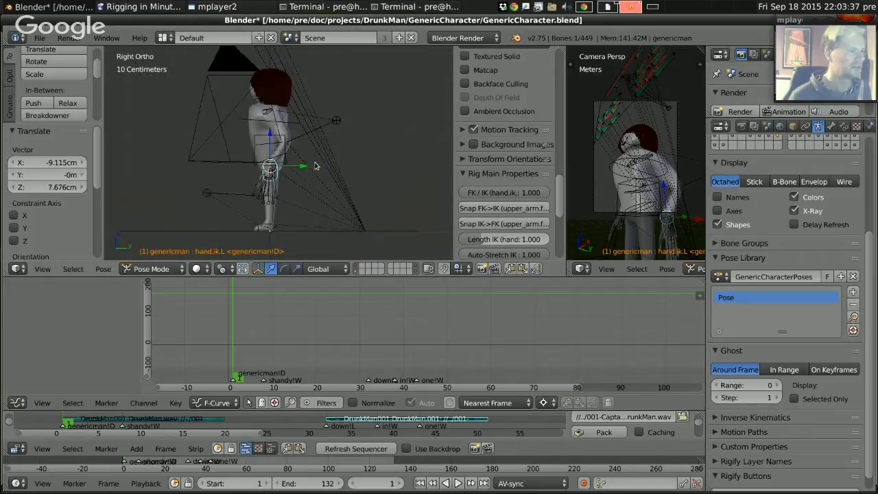
pyautogui.scroll(4, 316, 165)
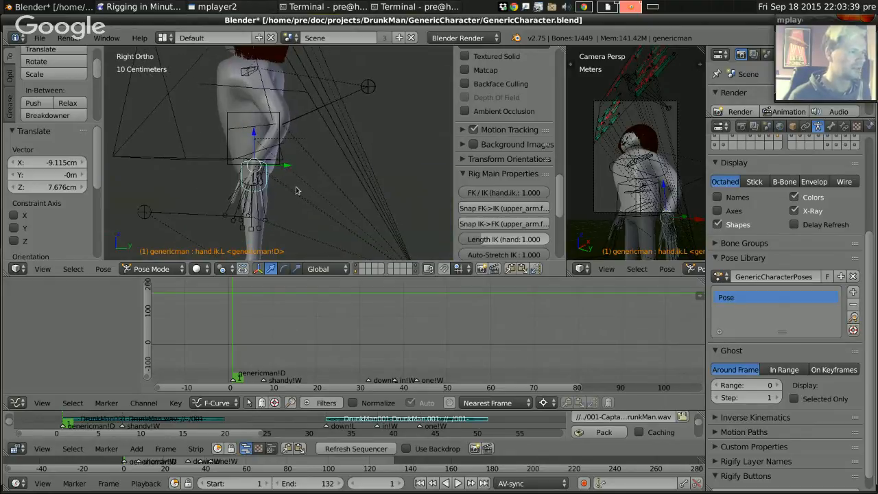
pyautogui.press('z')
pyautogui.scroll(3, 294, 198)
pyautogui.keyDown('shift'); pyautogui.moveTo(286, 213); pyautogui.dragTo(317, 201, button='middle'); pyautogui.keyUp('shift')
pyautogui.scroll(3, 304, 213)
pyautogui.scroll(2, 310, 175)
pyautogui.press('g')
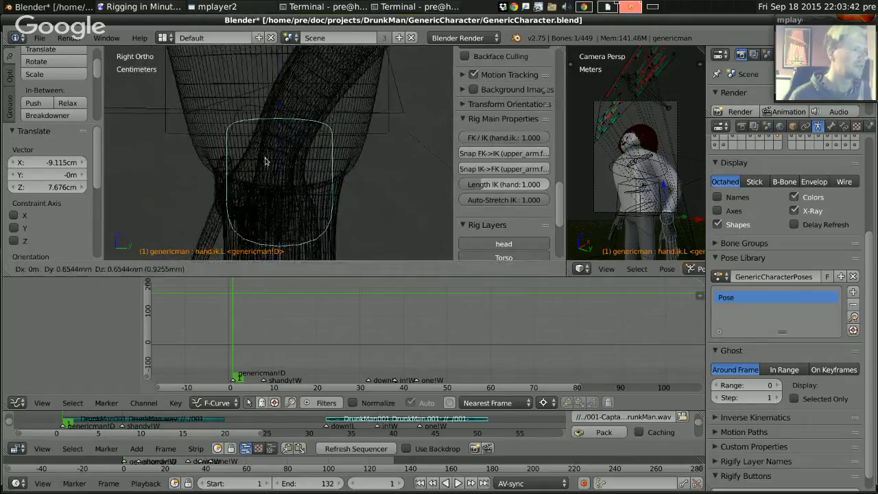
pyautogui.click(292, 150)
# Rotate the left hand IK control about 14° in the side view and shift it about 1.3 mm in Y and -8.5 mm in Z.
pyautogui.press('r')
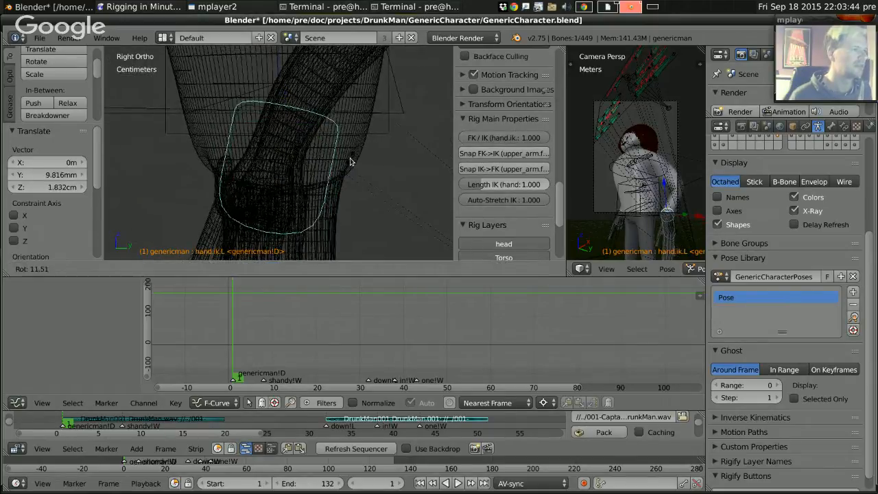
pyautogui.click(281, 135)
pyautogui.press('g')
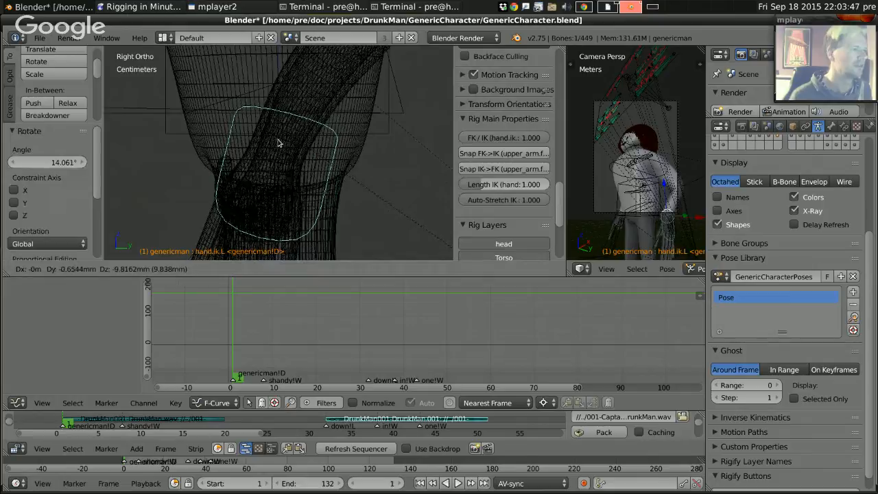
pyautogui.click(289, 157)
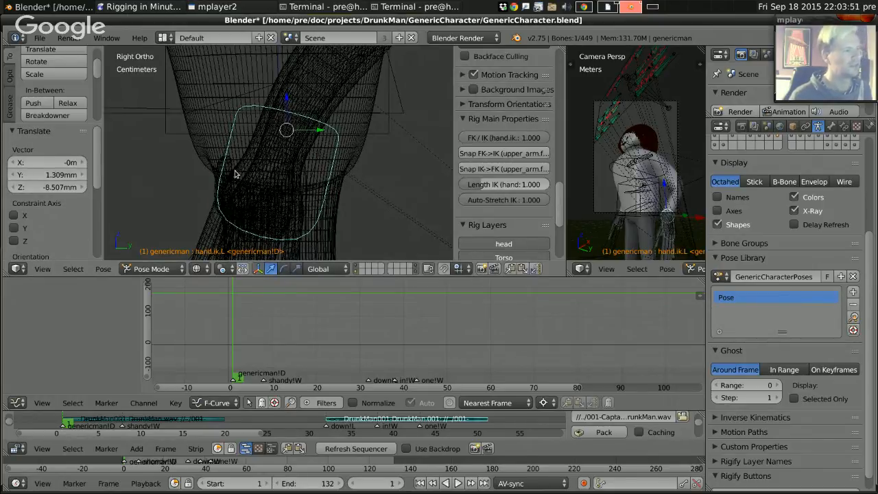
# Refine the left wrist by rotating the hand control about 2.3° and moving it about -8 mm in Y and 0.5 mm in Z.
pyautogui.scroll(-8, 276, 122)
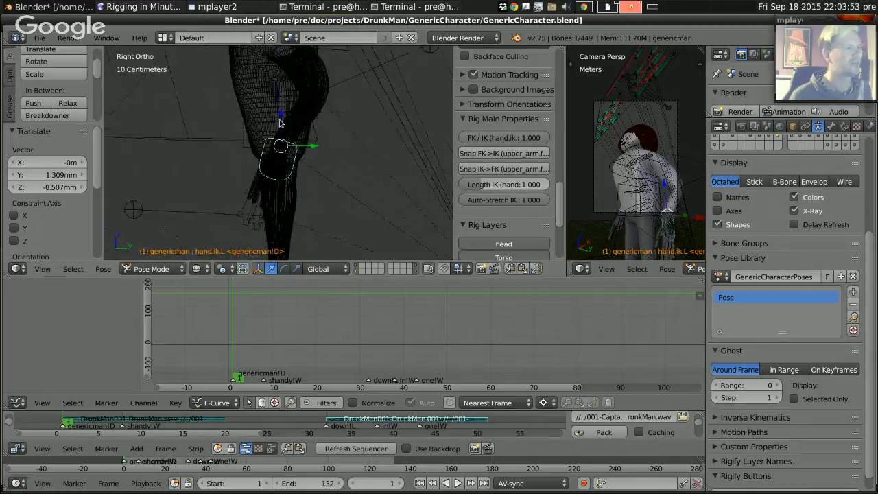
pyautogui.scroll(10, 290, 183)
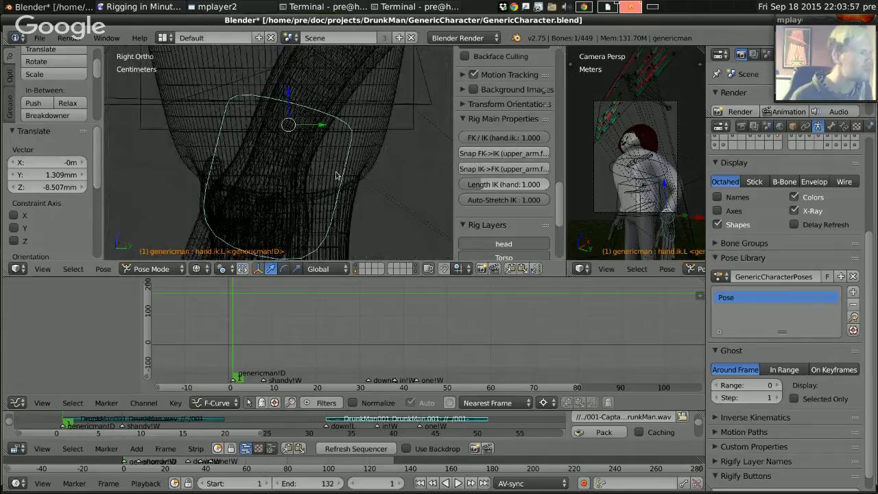
pyautogui.press('r')
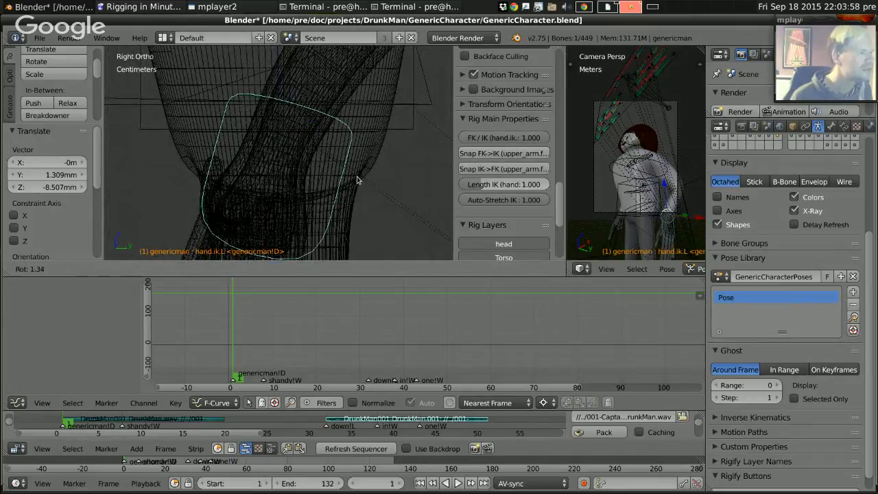
pyautogui.click(358, 182)
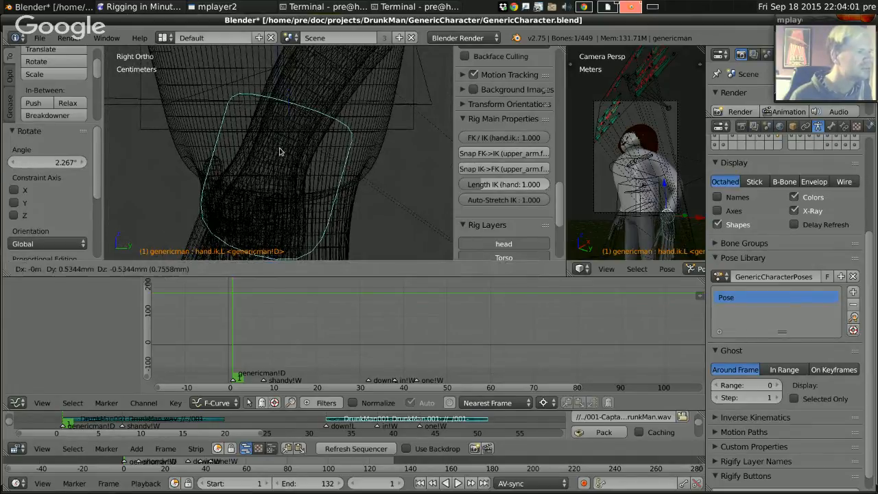
pyautogui.press('g')
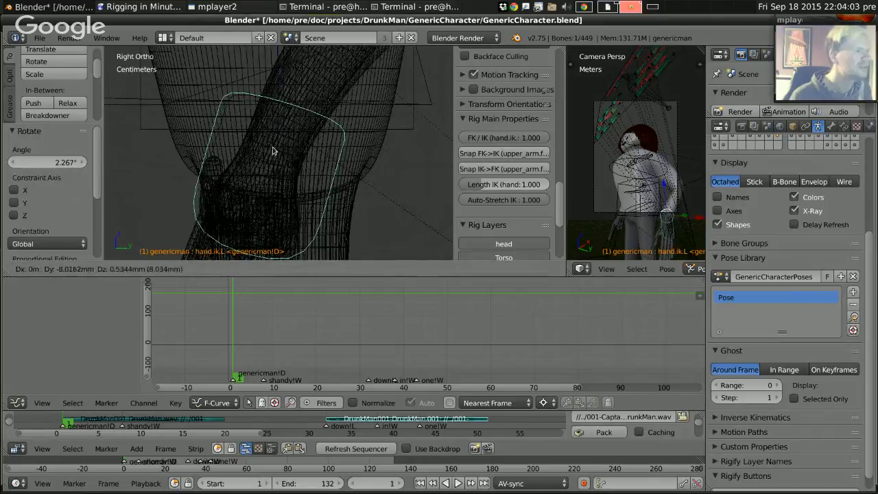
pyautogui.click(273, 150)
pyautogui.scroll(-6, 268, 172)
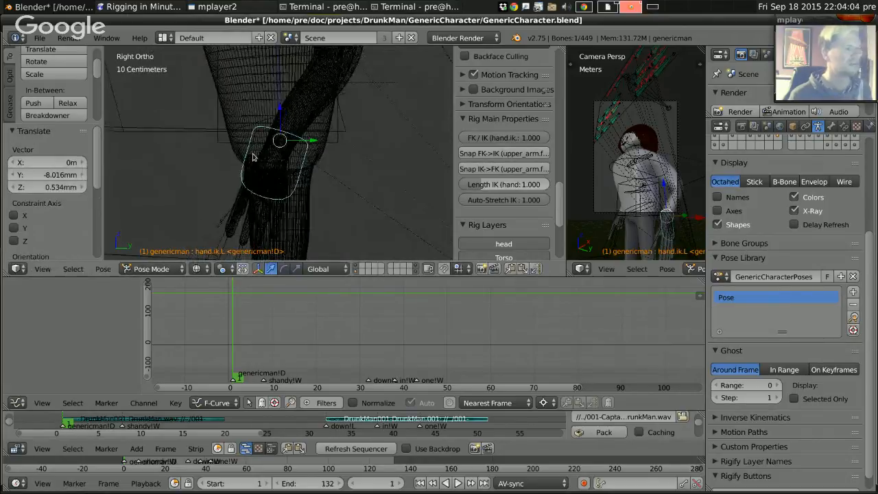
# Return to solid shading and lower both hand IK controls together by about 9.5 cm along the global Z axis.
pyautogui.moveTo(267, 168)
pyautogui.mouseDown(button='middle')
pyautogui.moveTo(237, 166)
pyautogui.moveTo(270, 158)
pyautogui.mouseUp(button='middle')
pyautogui.scroll(-4, 195, 148)
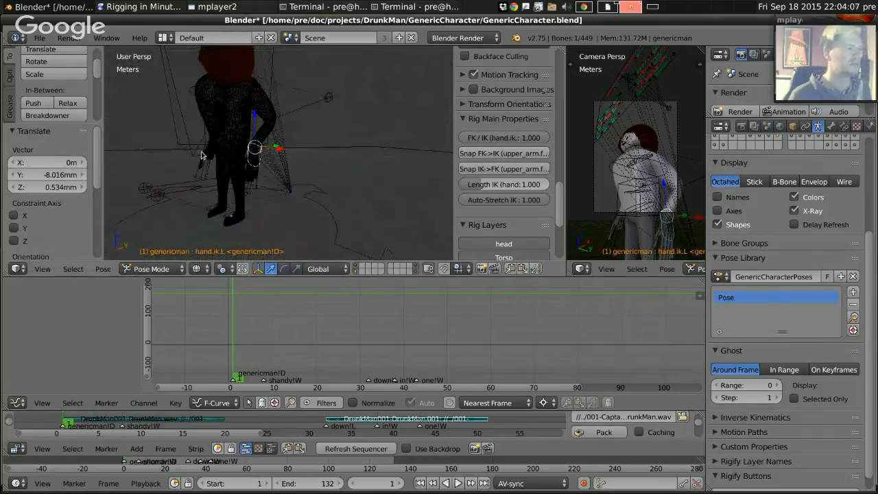
pyautogui.moveTo(195, 152)
pyautogui.mouseDown(button='middle')
pyautogui.moveTo(309, 140)
pyautogui.moveTo(362, 161)
pyautogui.moveTo(258, 176)
pyautogui.mouseUp(button='middle')
pyautogui.scroll(-3, 280, 161)
pyautogui.press('z')
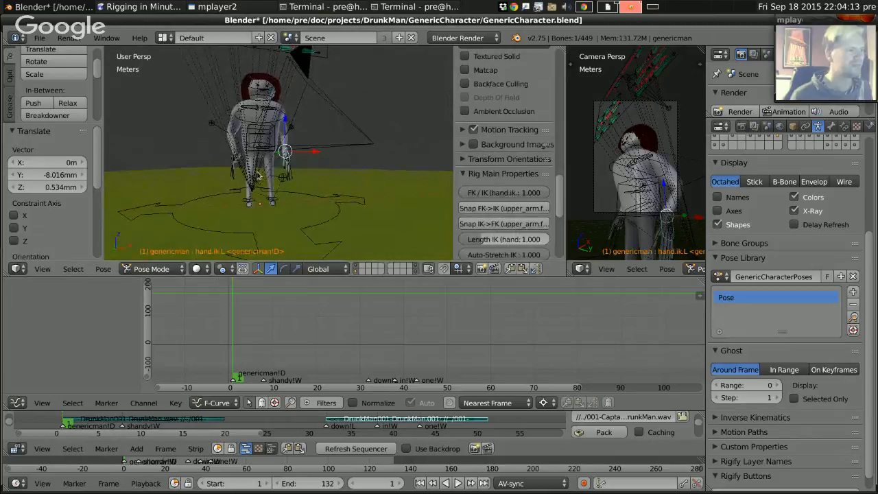
pyautogui.scroll(5, 242, 184)
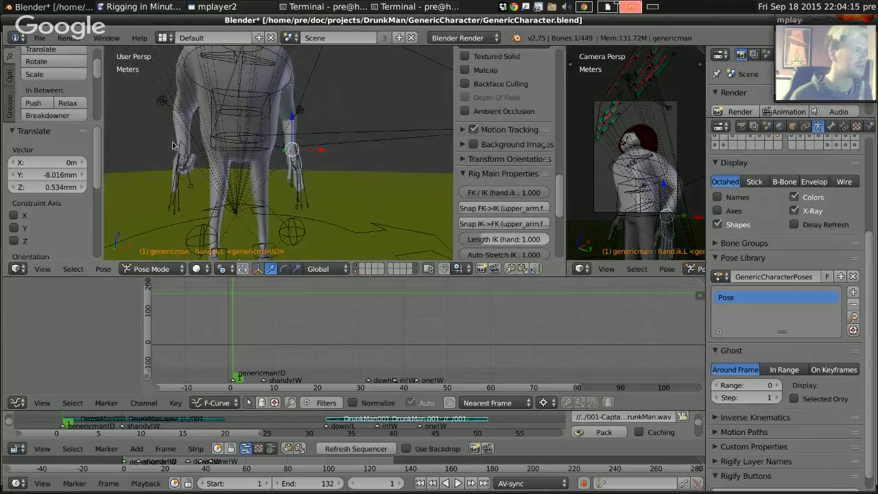
pyautogui.rightClick(181, 146)
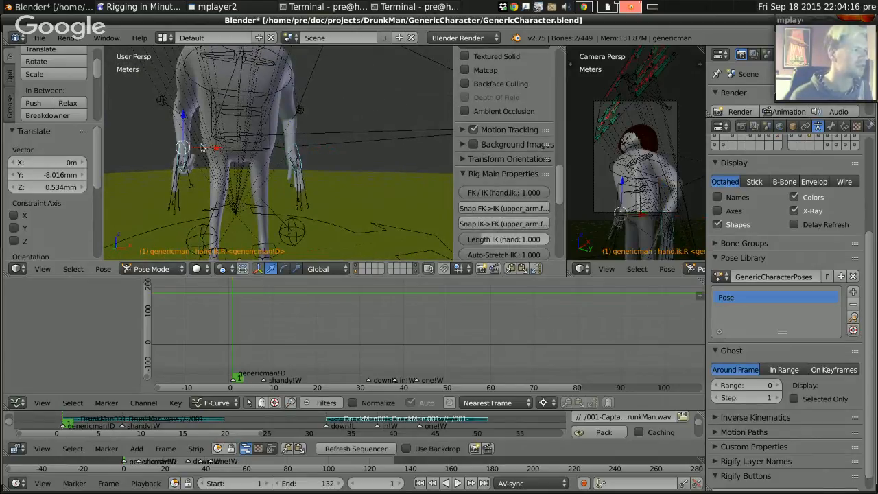
pyautogui.press('g')
pyautogui.press('z')
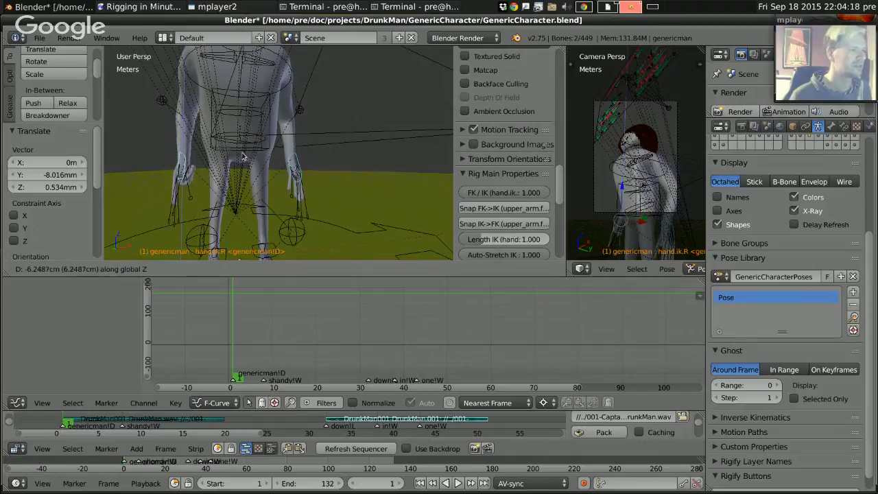
pyautogui.click(242, 161)
pyautogui.moveTo(241, 161); pyautogui.dragTo(278, 150, button='middle')
pyautogui.scroll(-4, 280, 143)
pyautogui.moveTo(333, 137); pyautogui.dragTo(255, 141, button='middle')
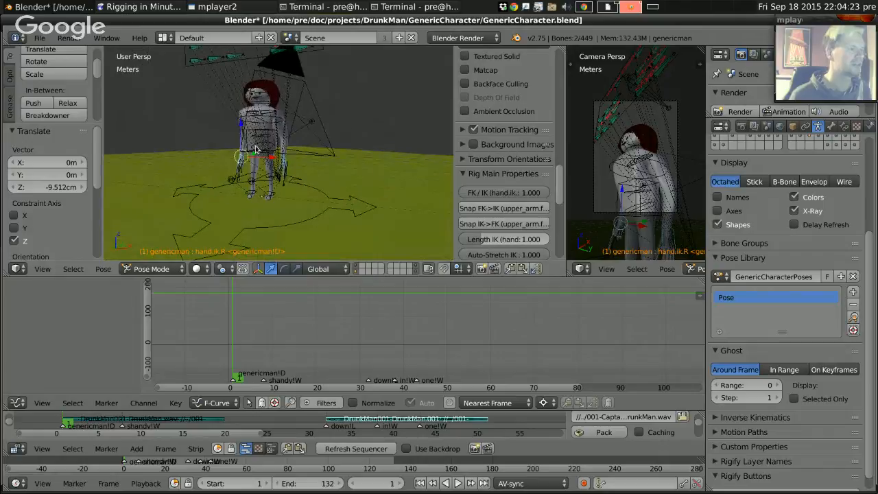
# Add the current arms-down pose to the GenericCharacterPoses library and name it Stand.
pyautogui.click(853, 293)
pyautogui.click(826, 292)
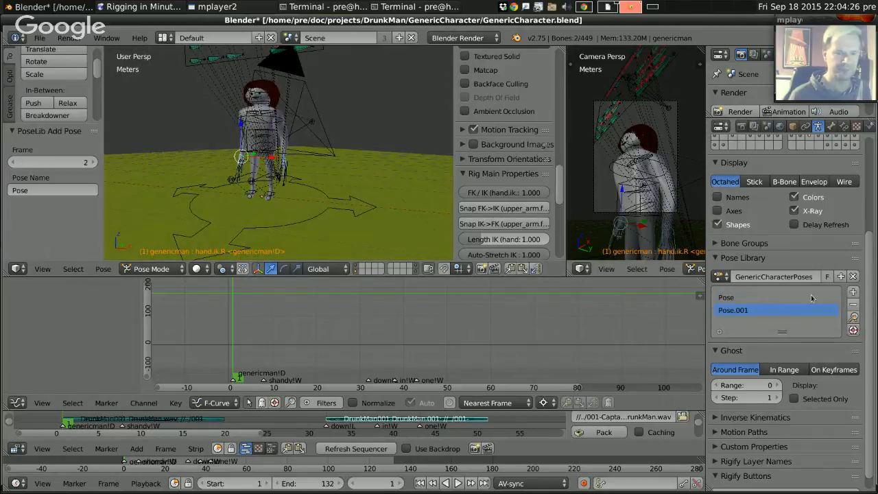
pyautogui.doubleClick(742, 310)
pyautogui.write('Stand')
pyautogui.press('Return')
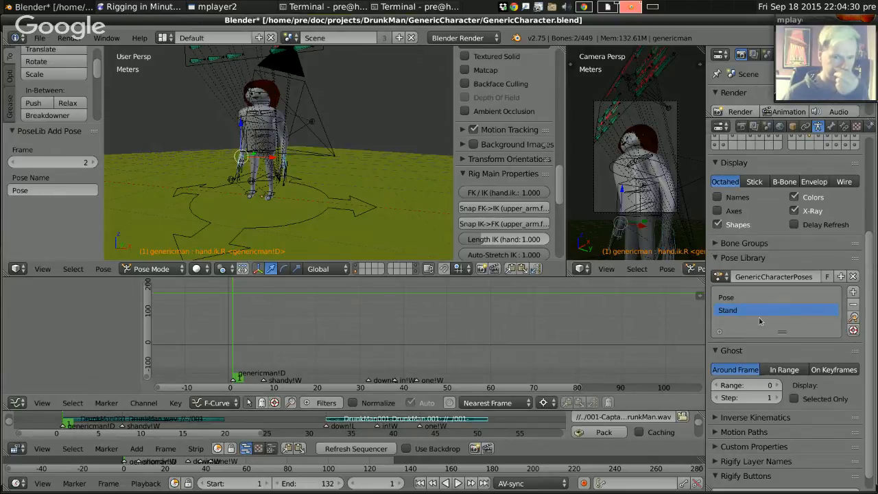
# Apply the library poses Pose and then Stand to test them, and examine the standing pose from the front.
pyautogui.click(740, 296)
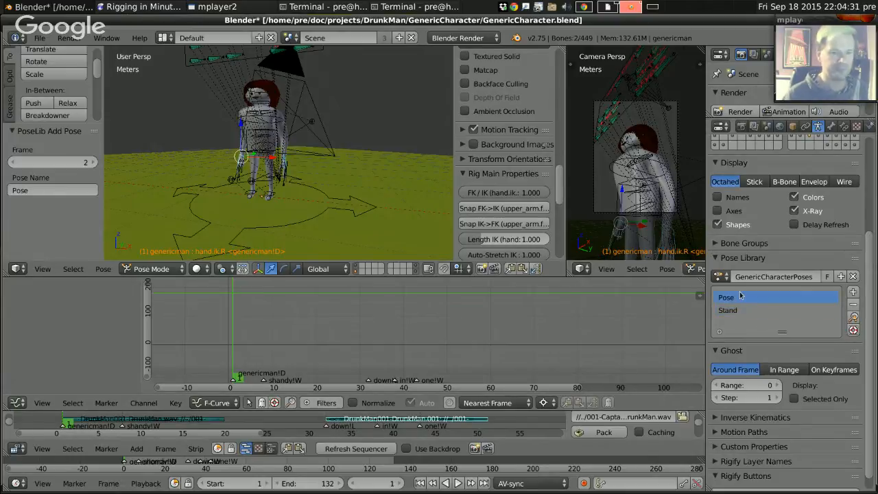
pyautogui.click(854, 318)
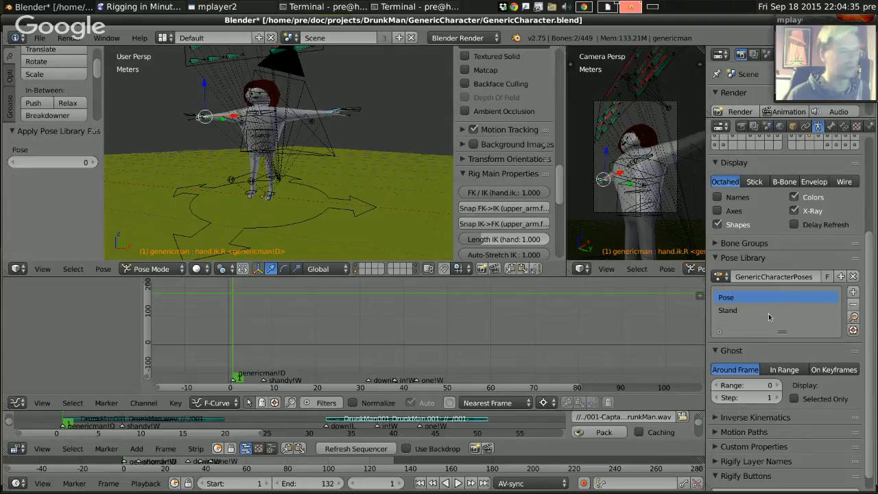
pyautogui.click(854, 318)
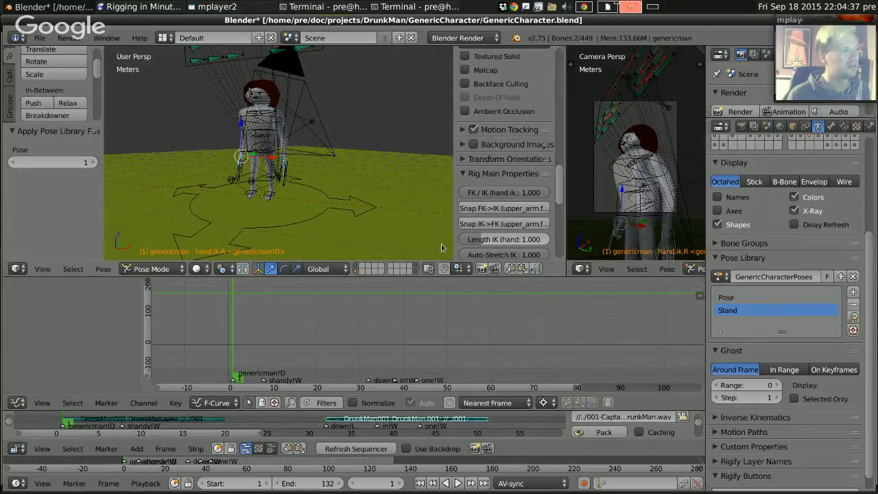
pyautogui.press('KP_1')
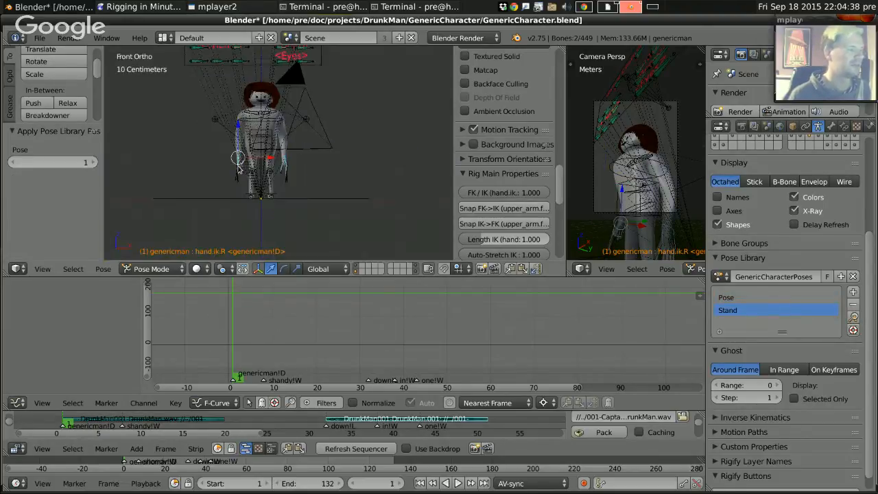
pyautogui.scroll(3, 287, 191)
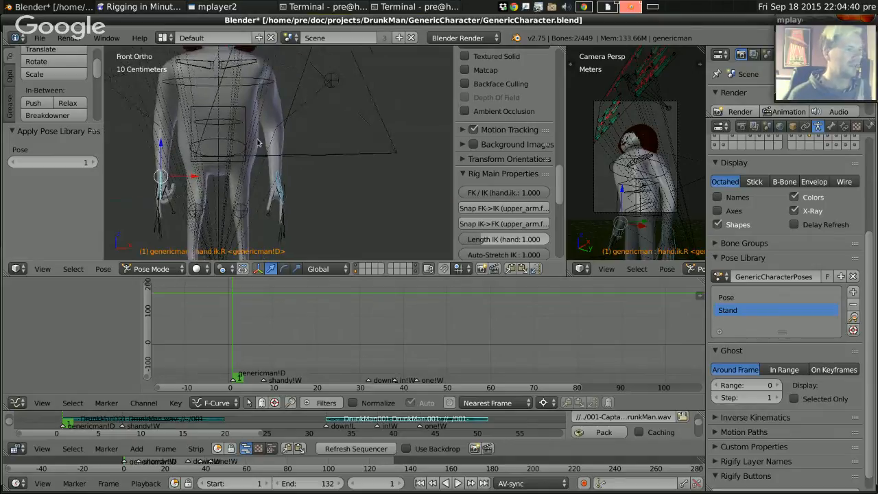
pyautogui.scroll(-1, 252, 108)
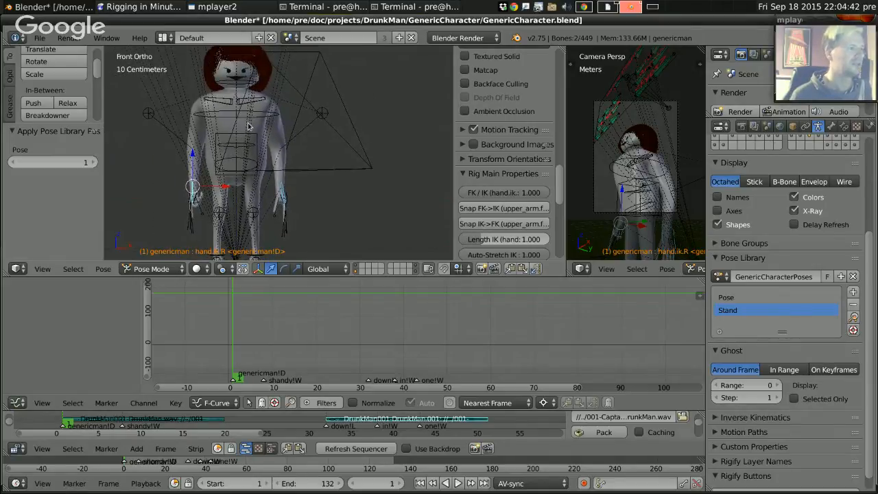
pyautogui.scroll(-1, 251, 127)
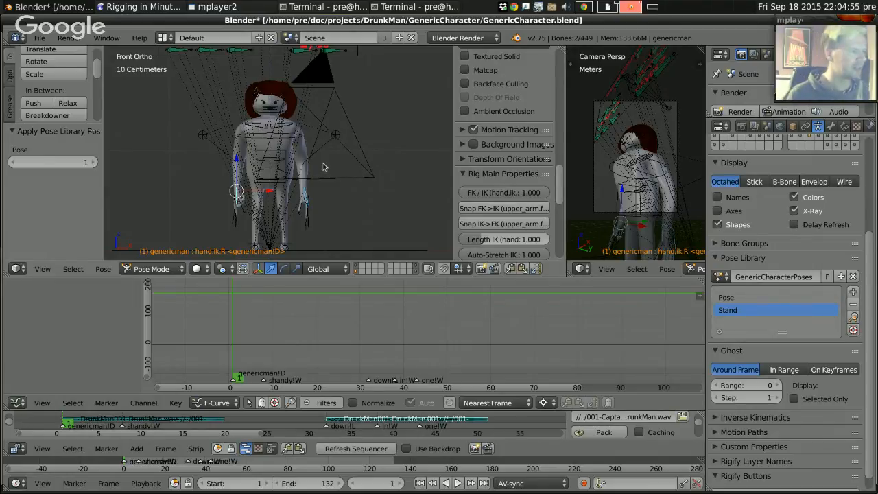
pyautogui.scroll(1, 314, 156)
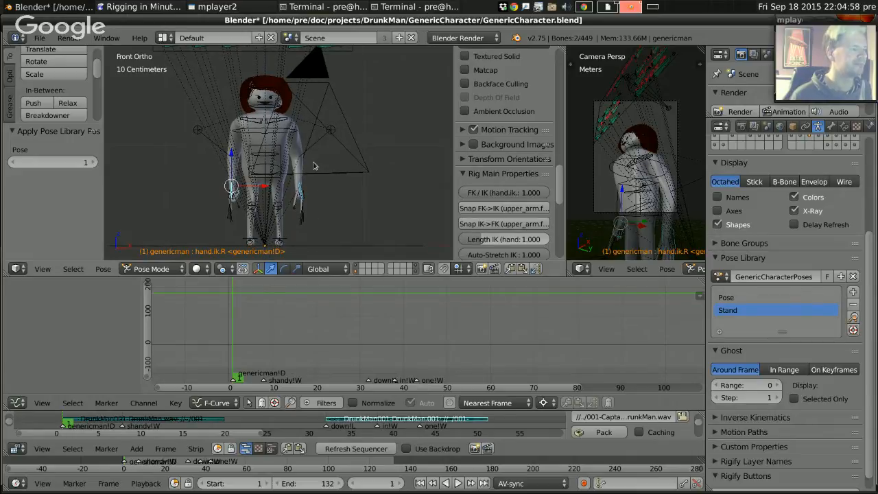
pyautogui.scroll(-2, 314, 169)
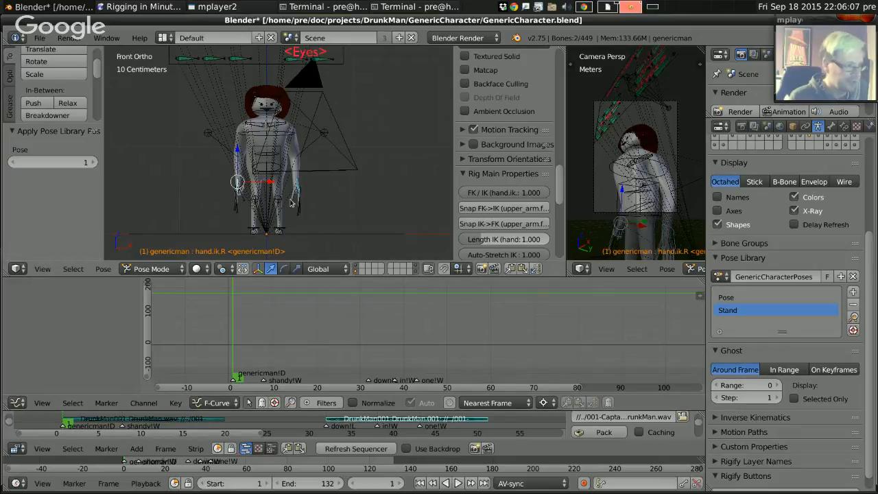
# Select all of the rig's visible controls and shift them about 5.2 mm along X in the front view.
pyautogui.press('a')
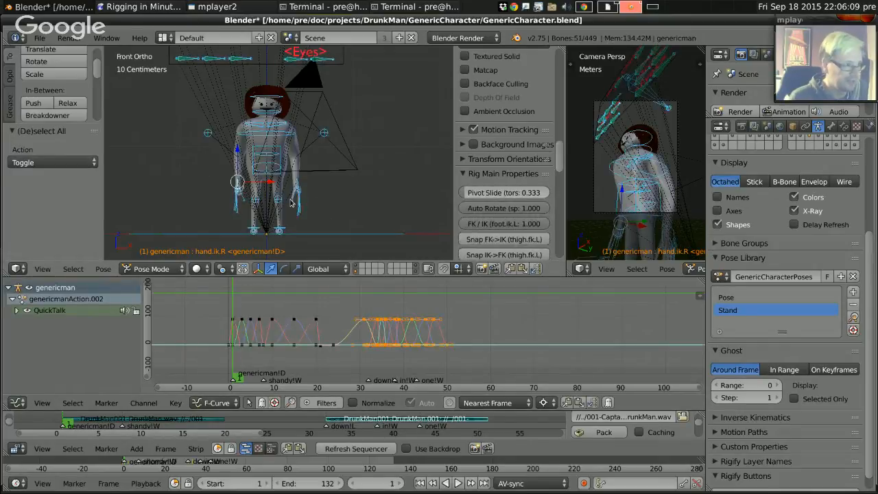
pyautogui.press('g')
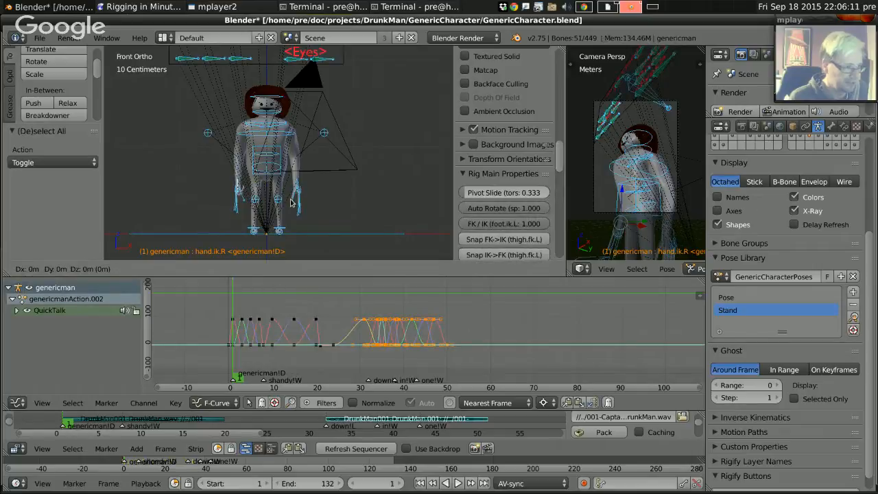
pyautogui.click(293, 203)
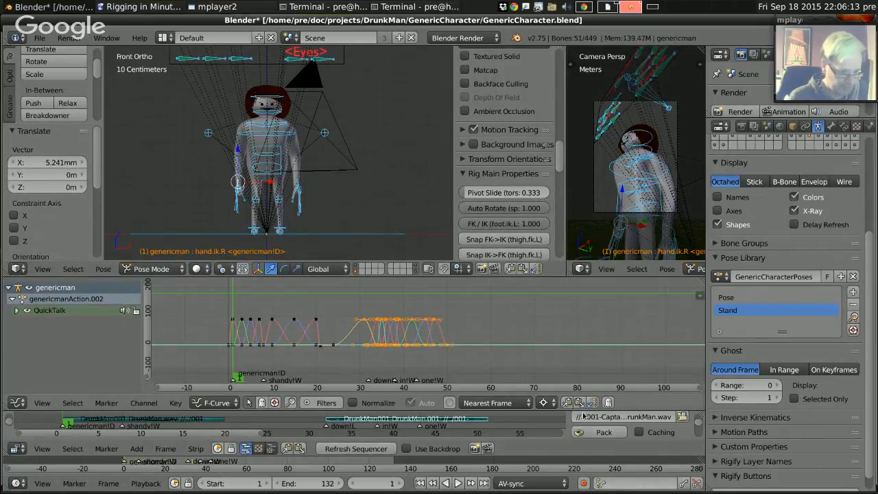
# Set the active keying set to LocRot and keyframe all selected rig controls at frame 1.
pyautogui.click(607, 483)
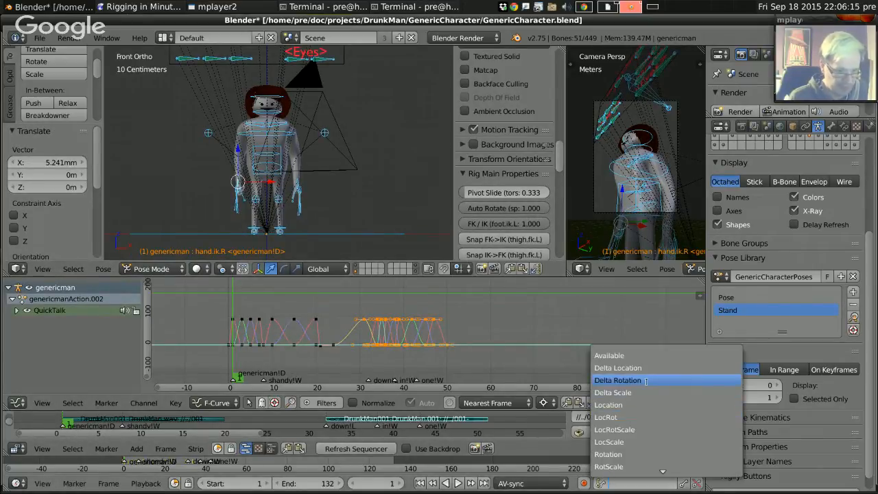
pyautogui.click(640, 417)
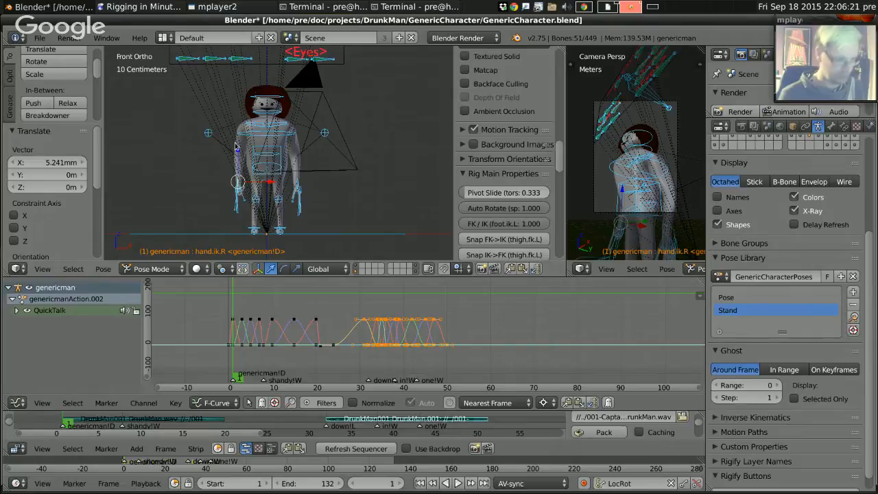
pyautogui.press('i')
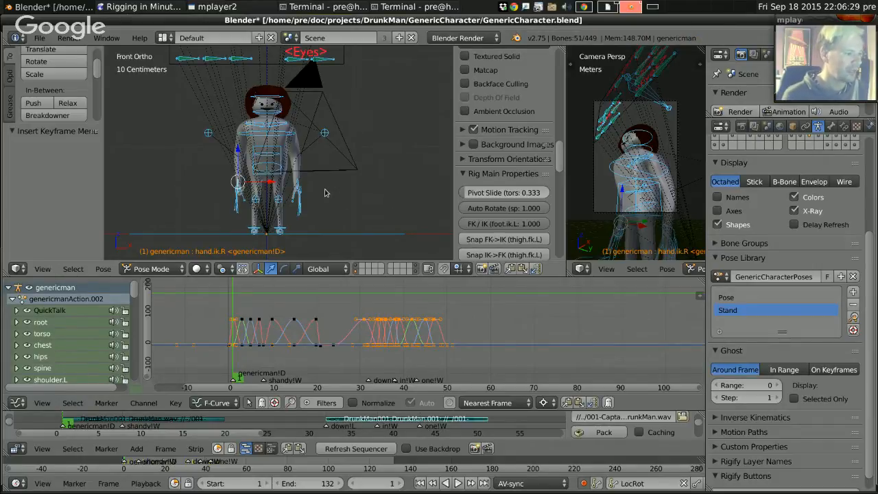
# Advance the animation to frame 9.
pyautogui.press('Right')
pyautogui.press('Right')
pyautogui.press('Right')
pyautogui.press('Right')
pyautogui.press('Right')
pyautogui.press('Right')
pyautogui.press('Right')
pyautogui.press('Right')
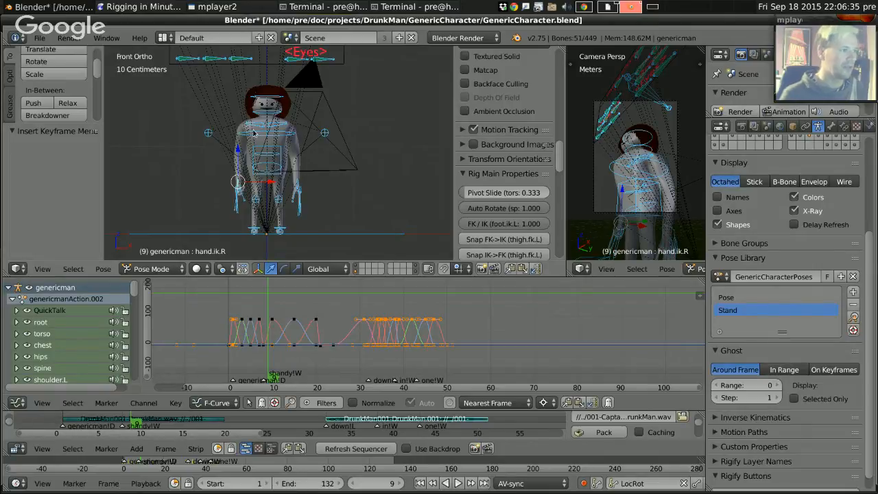
# Examine the right hand up close with only its IK control selected, and check the character's framing through the camera.
pyautogui.keyDown('shift'); pyautogui.moveTo(258, 180); pyautogui.dragTo(342, 149, button='middle'); pyautogui.keyUp('shift')
pyautogui.scroll(7, 316, 167)
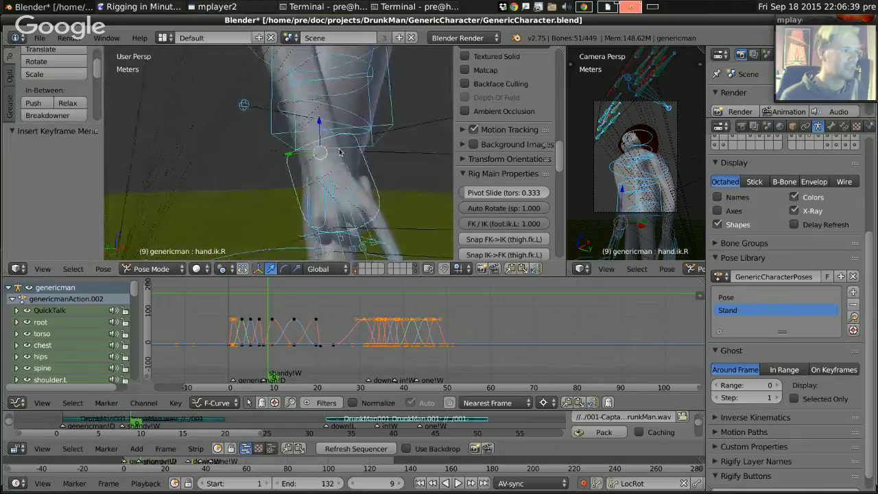
pyautogui.scroll(-3, 336, 164)
pyautogui.keyDown('shift'); pyautogui.moveTo(342, 196); pyautogui.dragTo(296, 184, button='middle'); pyautogui.keyUp('shift')
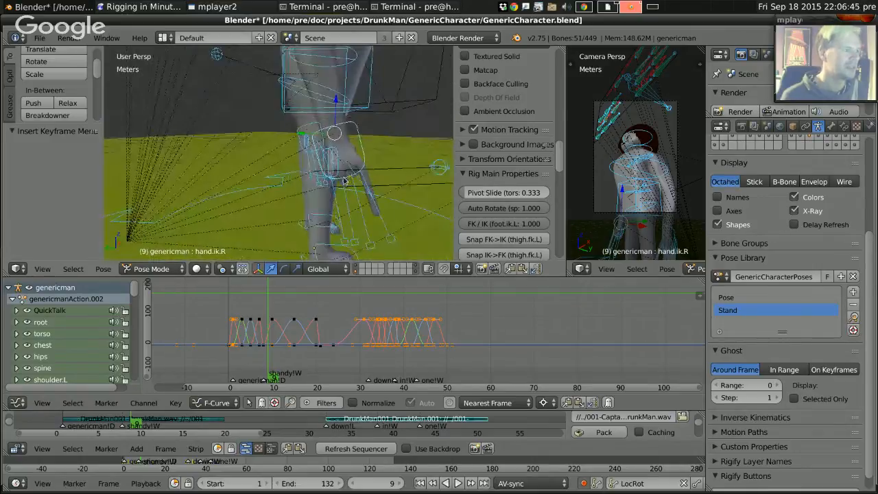
pyautogui.rightClick(356, 129)
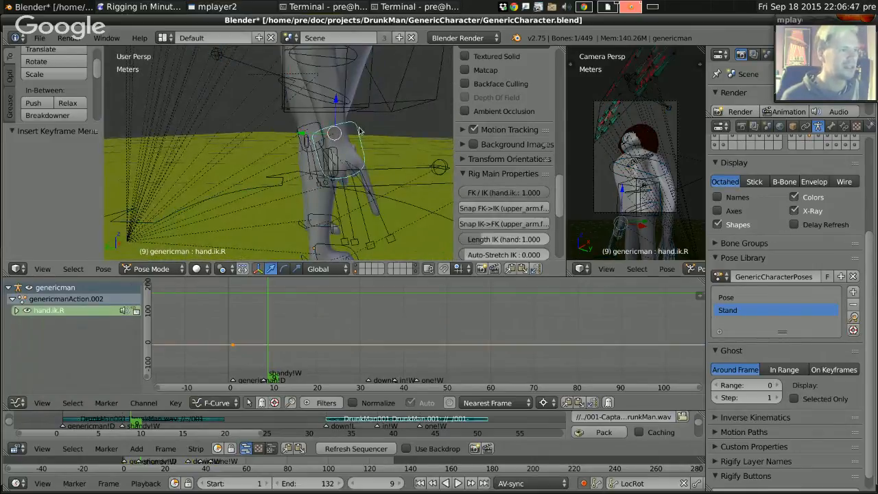
pyautogui.scroll(-5, 369, 135)
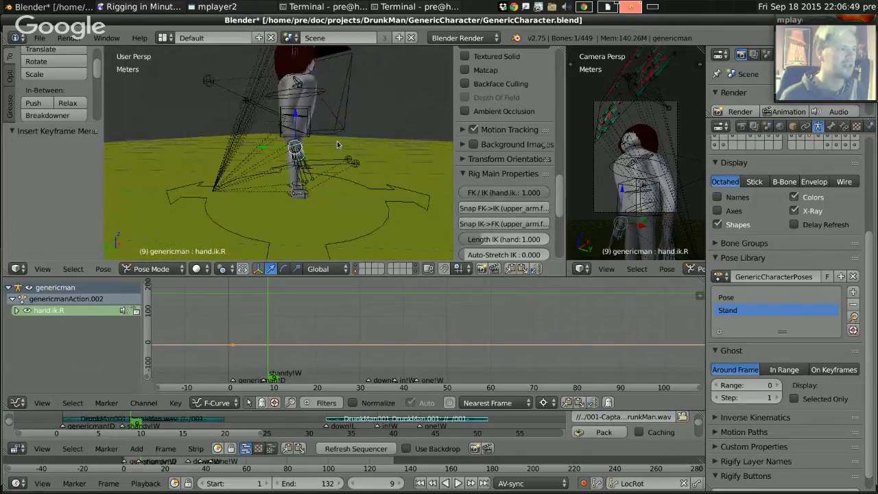
pyautogui.press('KP_0')
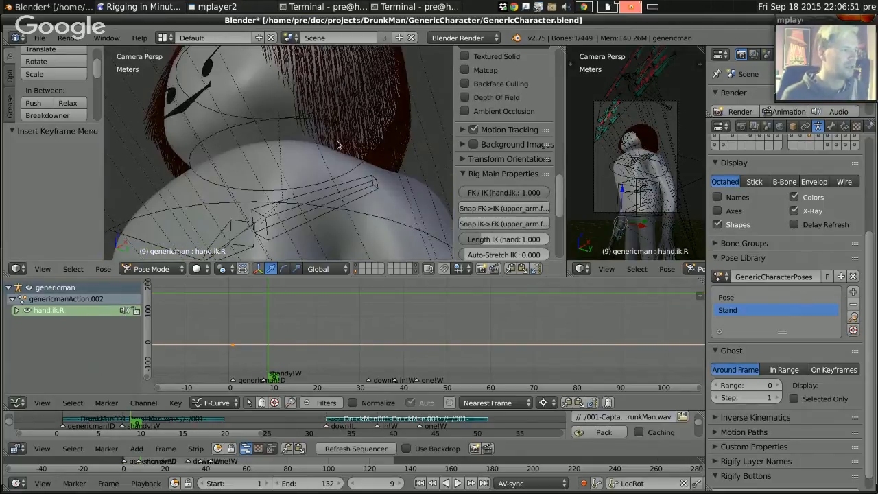
pyautogui.scroll(-6, 336, 145)
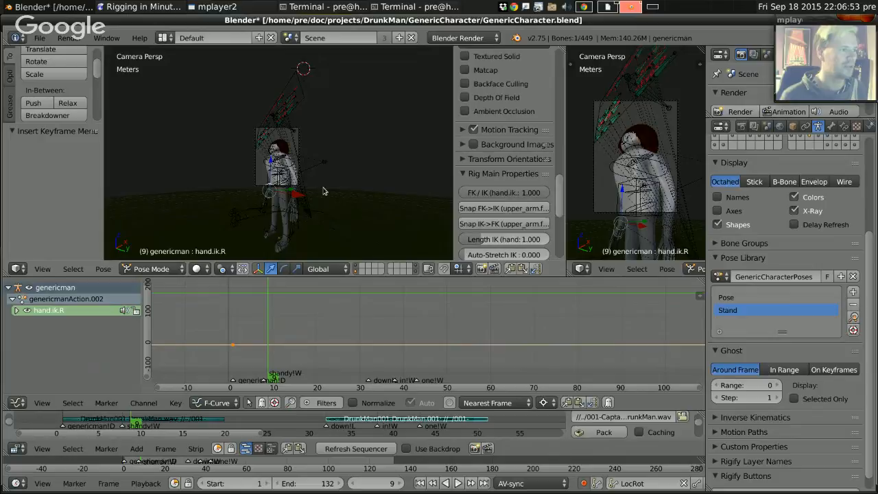
pyautogui.scroll(3, 324, 192)
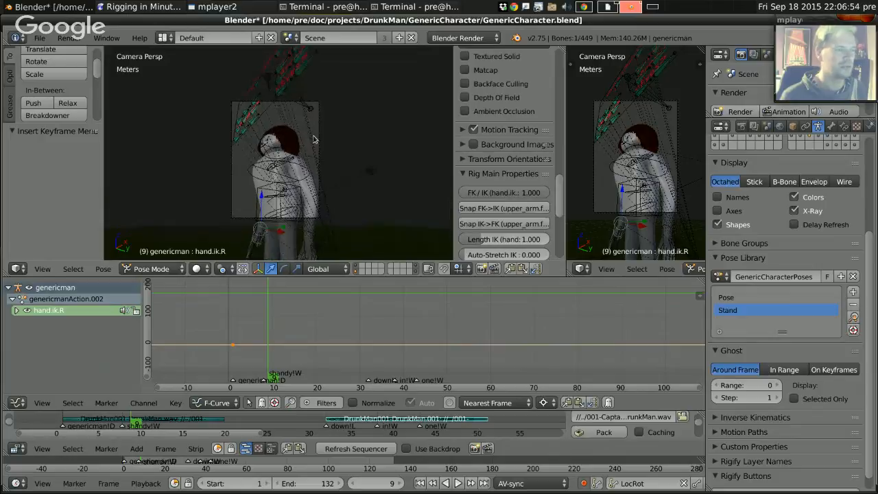
# Turn off automatic keyframing and select the scene camera by its frame border.
pyautogui.click(583, 484)
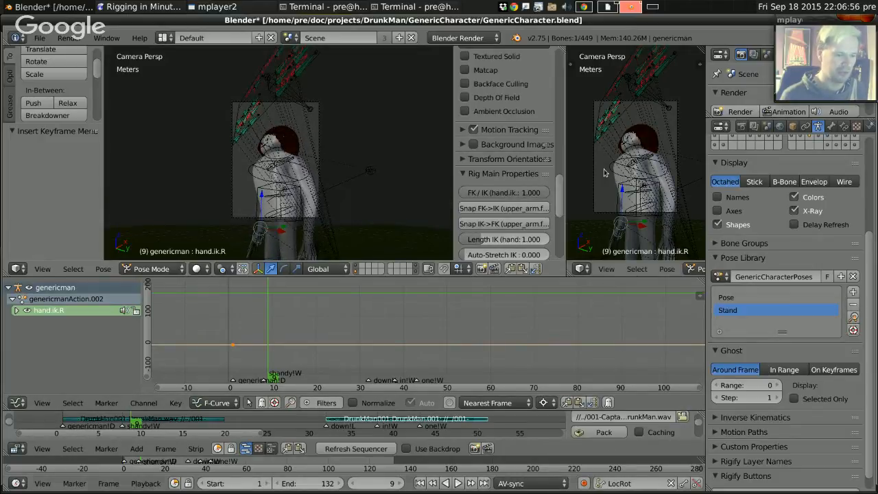
pyautogui.rightClick(603, 107)
pyautogui.rightClick(602, 107)
pyautogui.rightClick(594, 121)
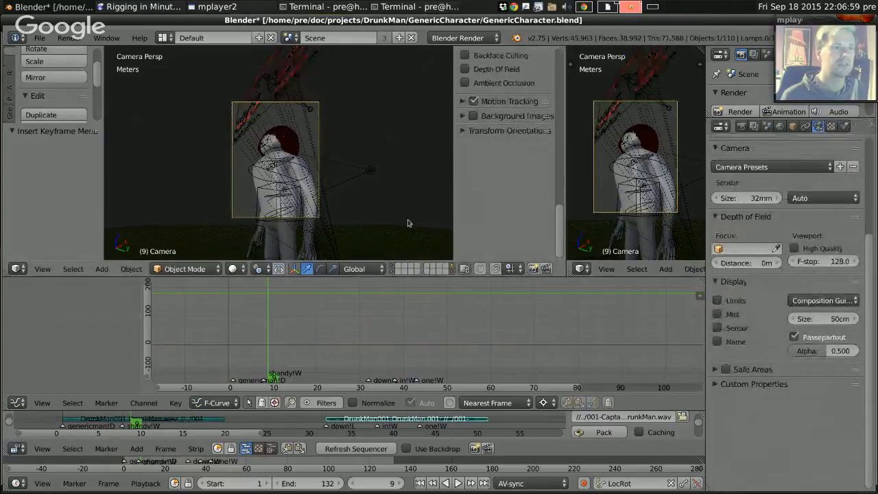
# Clear the camera's rotation and rotate it 90° in the left side view so it faces the character horizontally.
pyautogui.press('KP_7')
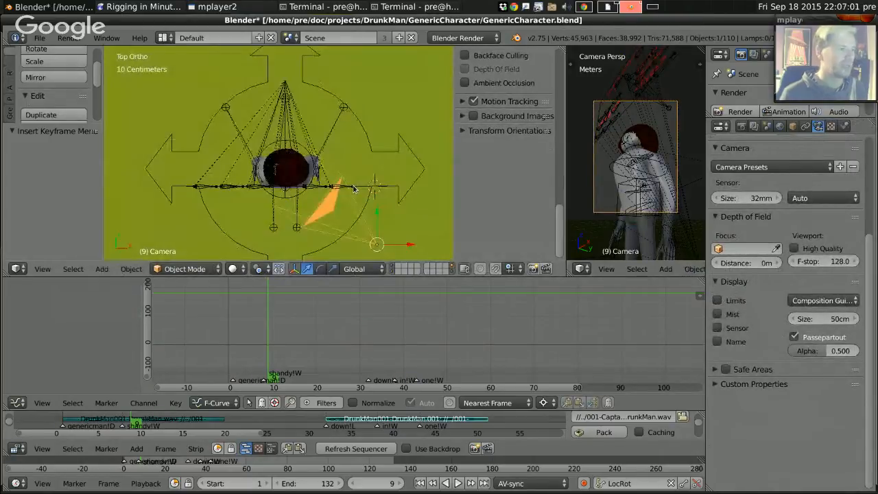
pyautogui.scroll(-5, 353, 189)
pyautogui.press('KP_1')
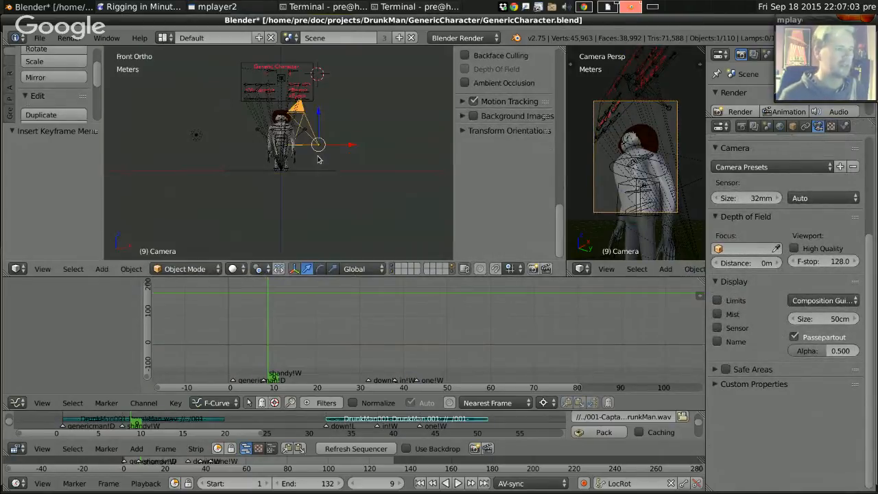
pyautogui.press('ctrl+KP_3')
pyautogui.hotkey('alt', 'r')
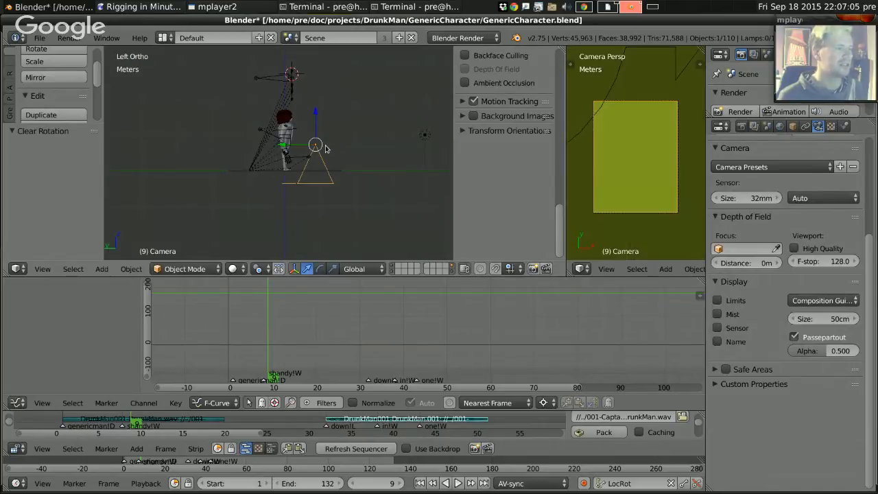
pyautogui.write('r90')
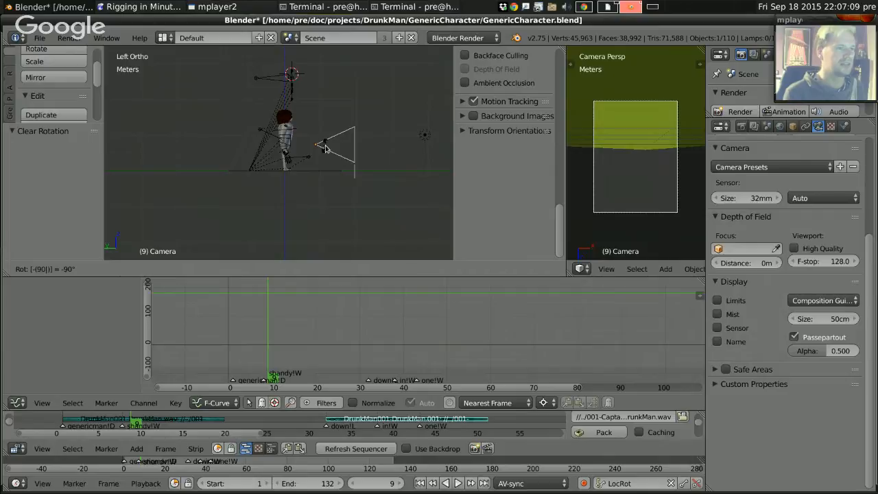
pyautogui.press('Return')
# Move the camera about -1.34 m in Y and 30.6 cm in Z in the right side view.
pyautogui.press('KP_1')
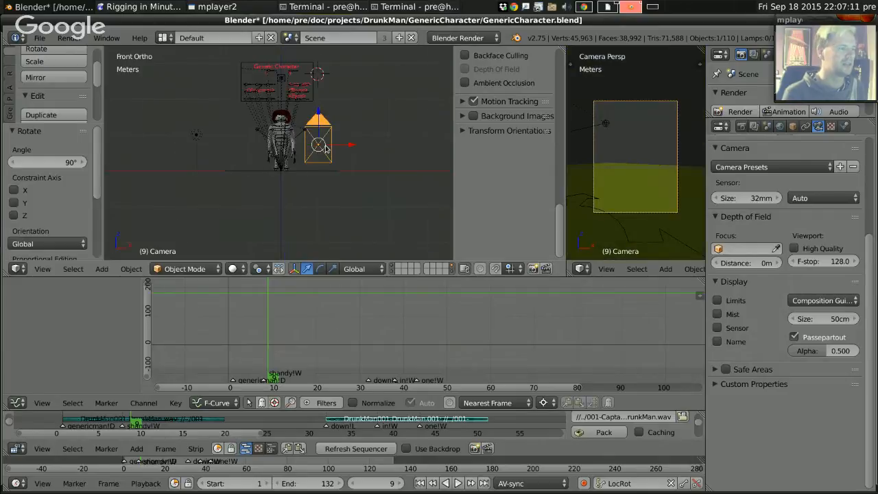
pyautogui.press('KP_3')
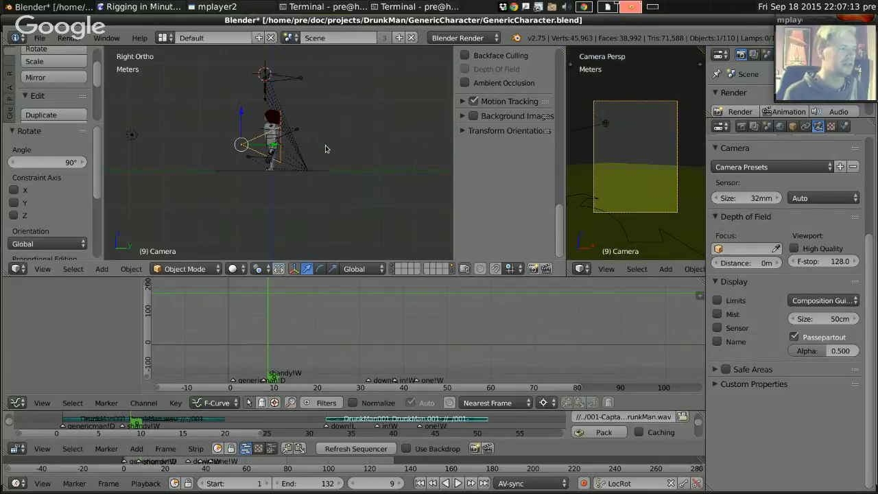
pyautogui.press('g')
pyautogui.press('Return')
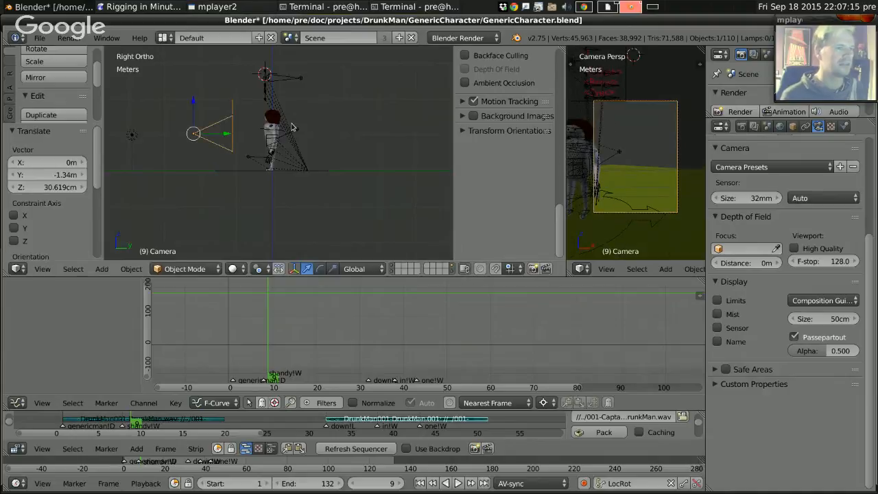
# Move the camera about -2.36 m in X and -71.4 cm in Y in the top view and rotate it about 23.8° toward the character.
pyautogui.press('KP_7')
pyautogui.press('g')
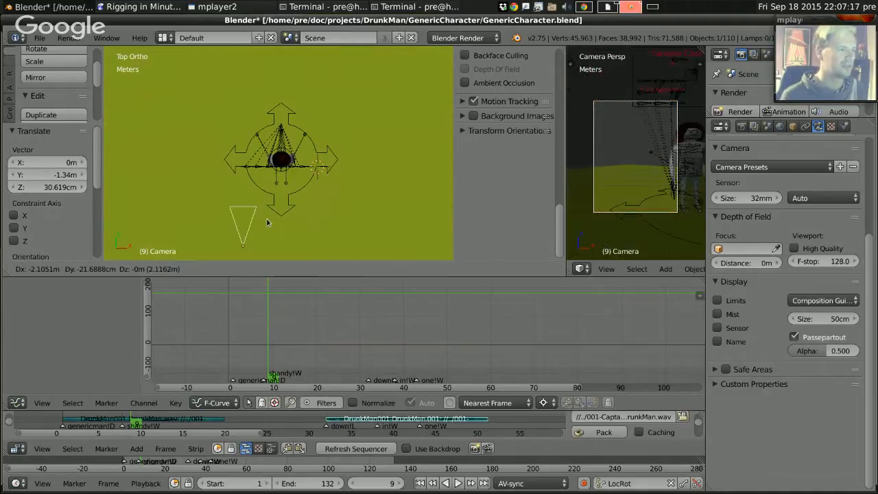
pyautogui.press('Return')
pyautogui.press('r')
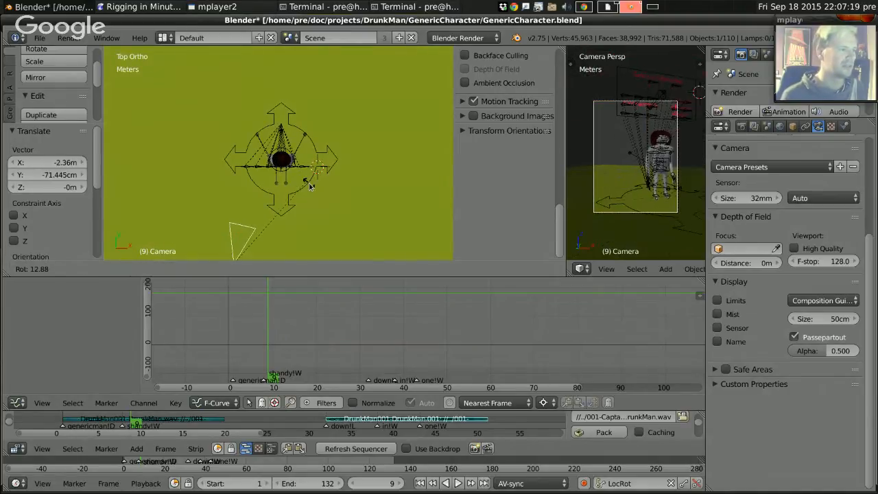
pyautogui.press('Return')
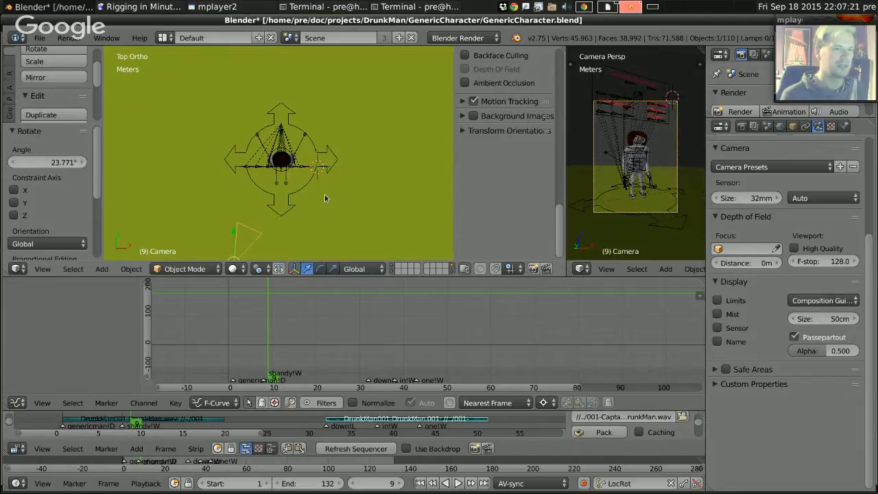
# Move the camera forward along its local Z axis in camera view until the character fills most of the frame.
pyautogui.scroll(8, 330, 180)
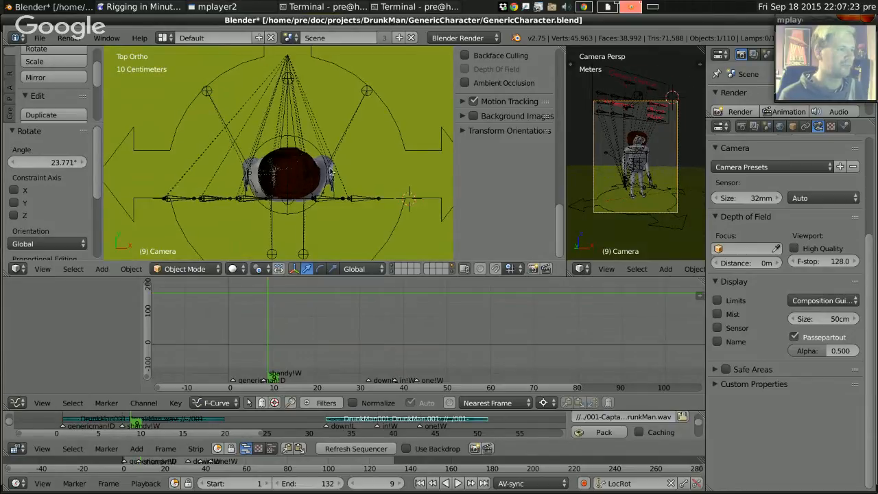
pyautogui.press('KP_0')
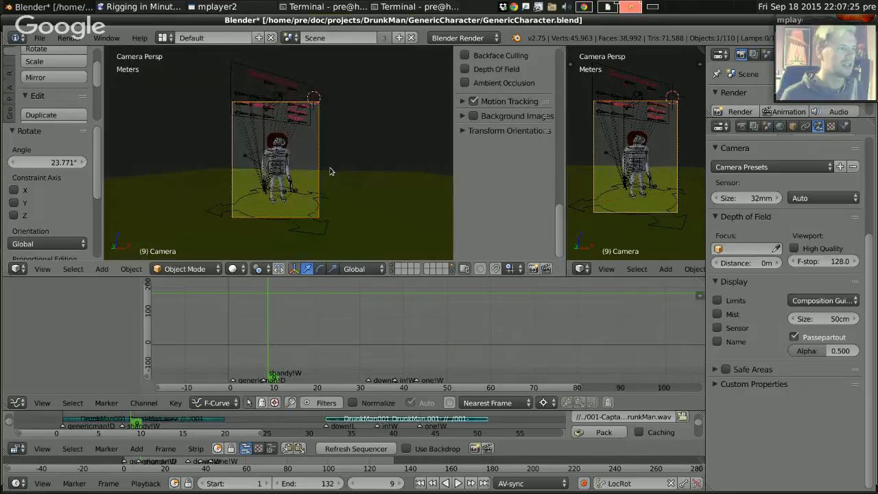
pyautogui.press('g')
pyautogui.press('z')
pyautogui.press('z')
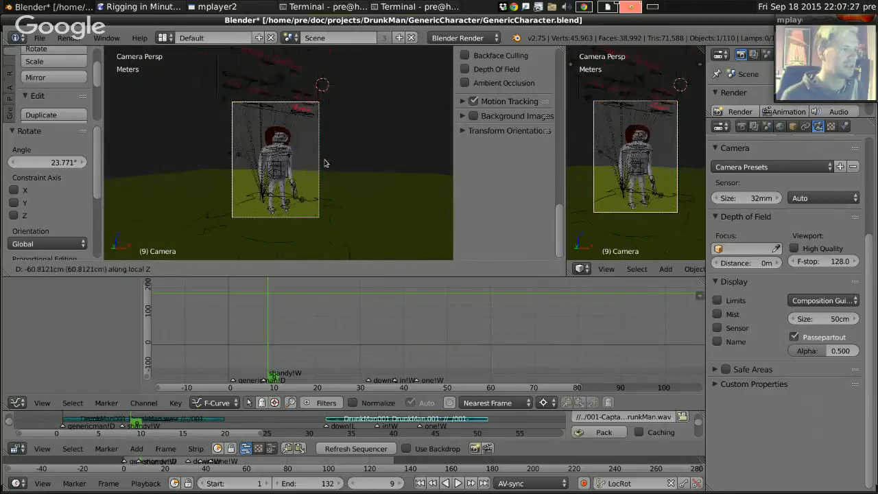
pyautogui.click(326, 159)
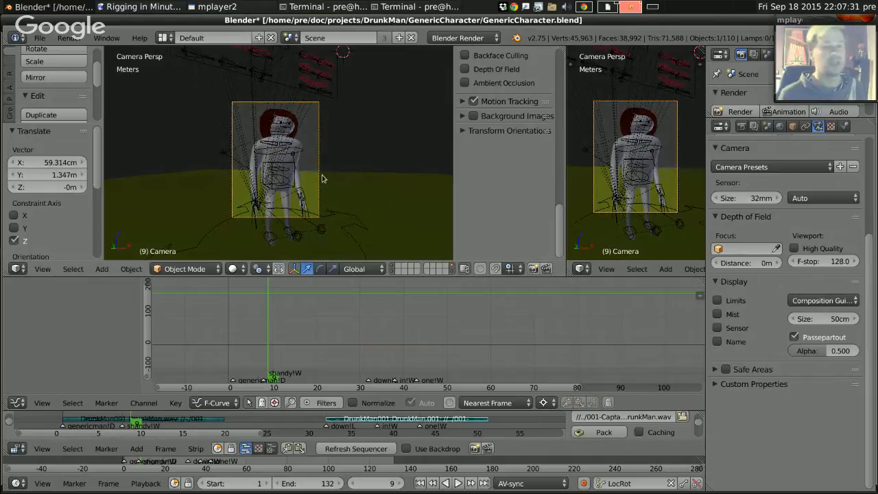
# Step the timeline back to frame 1 and select the left hand's IK control to inspect its keyframes.
pyautogui.press('Left')
pyautogui.press('Left')
pyautogui.press('Left')
pyautogui.press('Left')
pyautogui.press('Left')
pyautogui.press('Left')
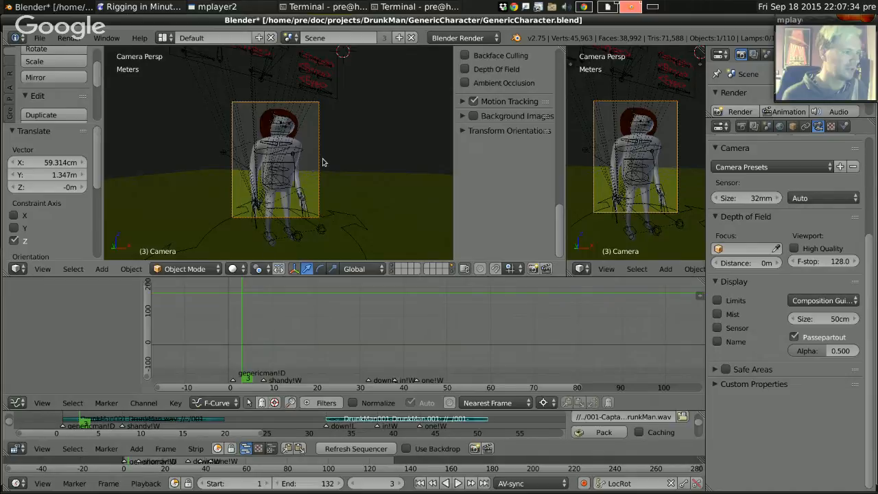
pyautogui.press('Left')
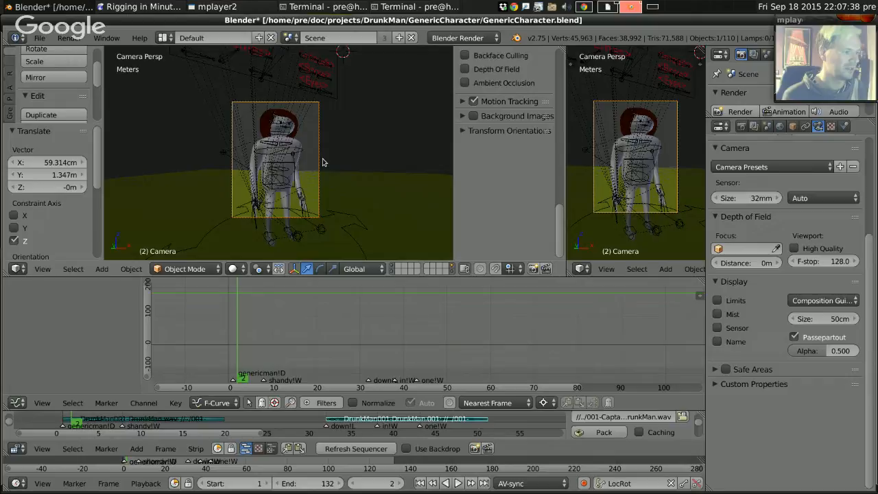
pyautogui.press('Left')
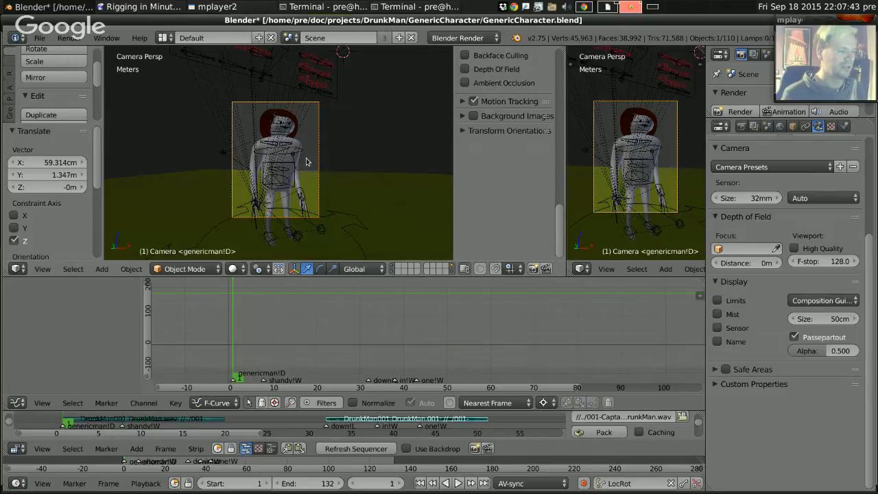
pyautogui.rightClick(300, 194)
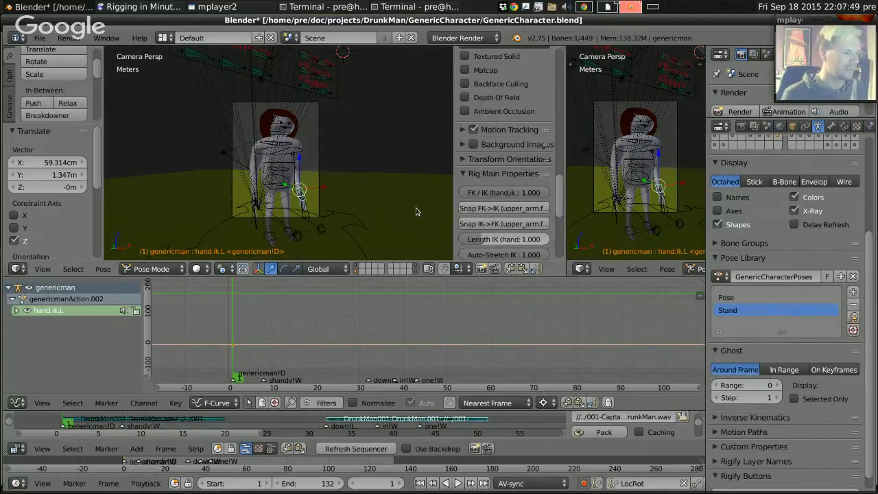
# At frame 9, trackball-rotate the head control by about 3.4° and -17.2° so the face turns toward the camera.
pyautogui.press('Right')
pyautogui.press('Right')
pyautogui.press('Right')
pyautogui.press('Right')
pyautogui.press('Right')
pyautogui.press('Right')
pyautogui.press('Right')
pyautogui.press('Right')
pyautogui.press('Right')
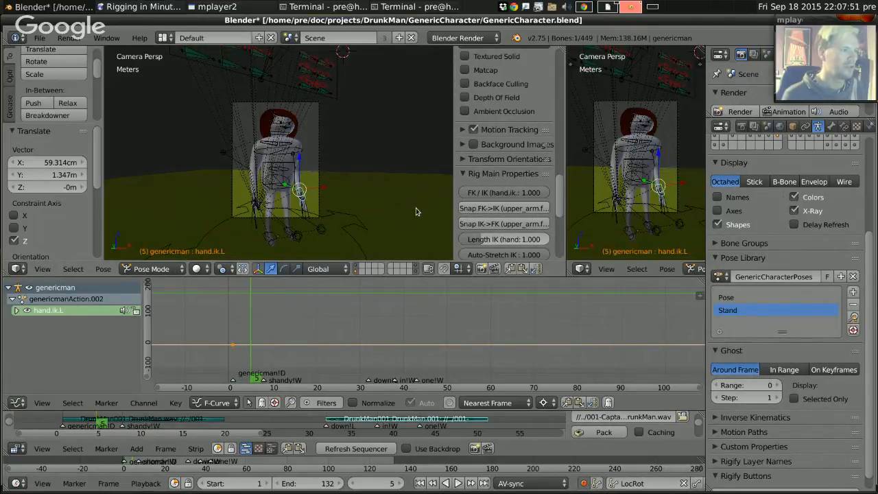
pyautogui.press('Right')
pyautogui.press('Right')
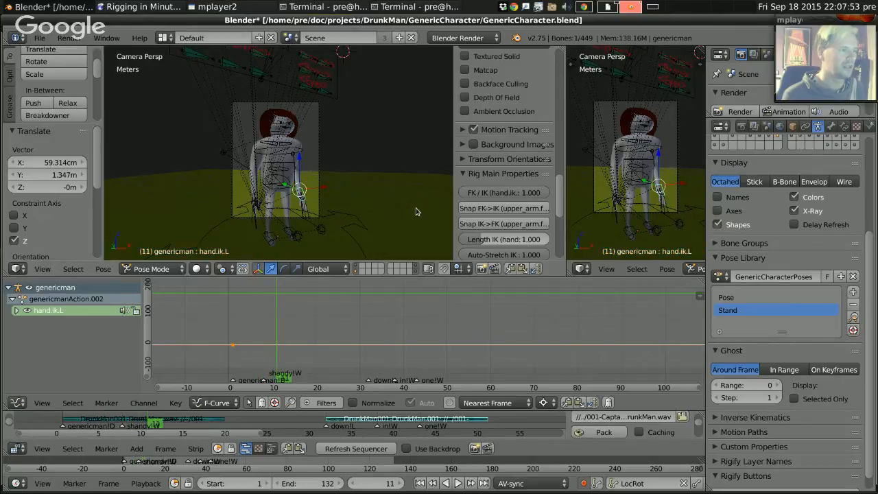
pyautogui.press('Left')
pyautogui.press('Left')
pyautogui.press('Left')
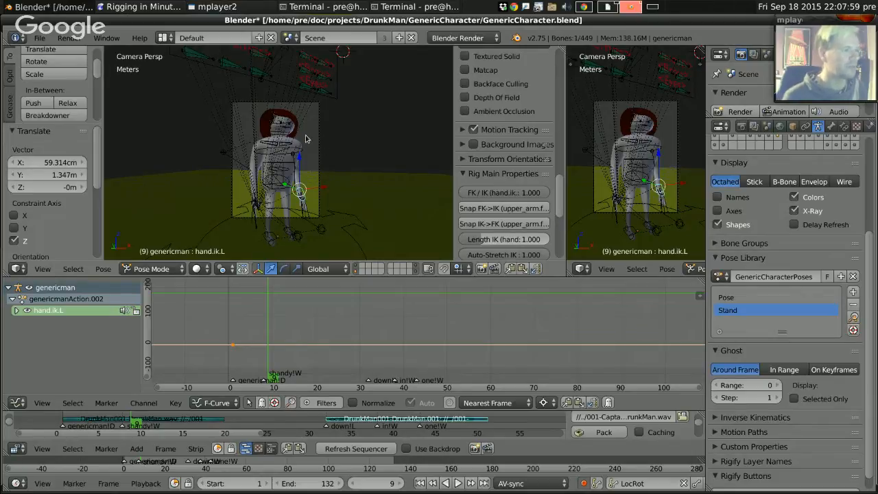
pyautogui.rightClick(280, 135)
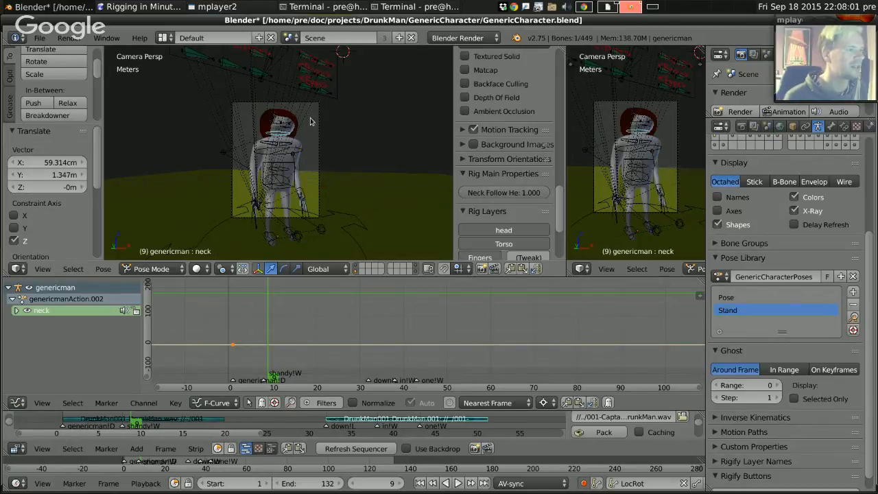
pyautogui.press('r')
pyautogui.press('r')
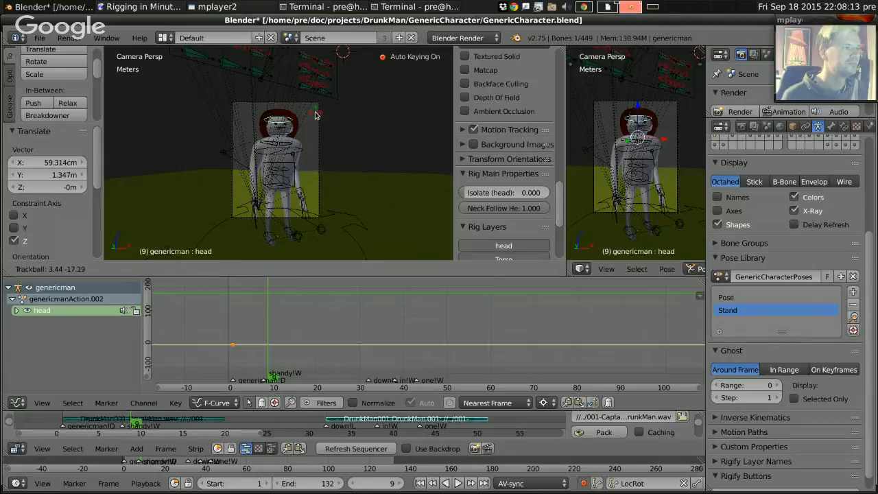
pyautogui.click(317, 117)
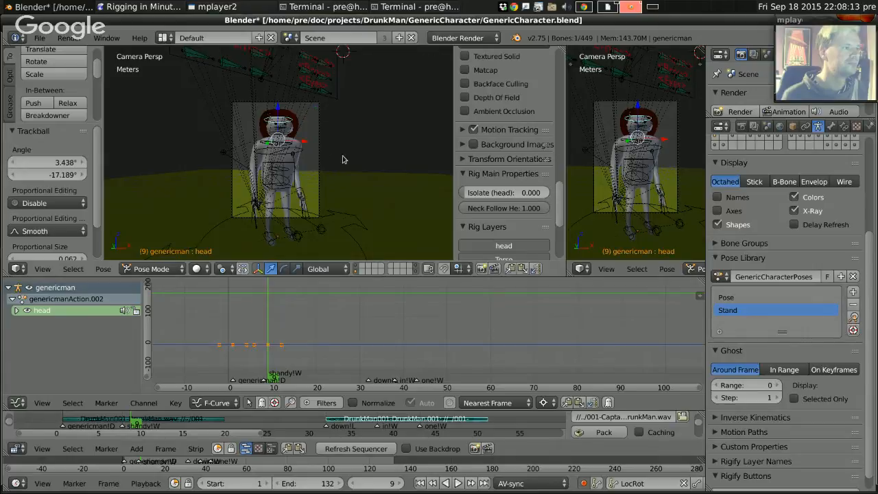
pyautogui.rightClick(302, 194)
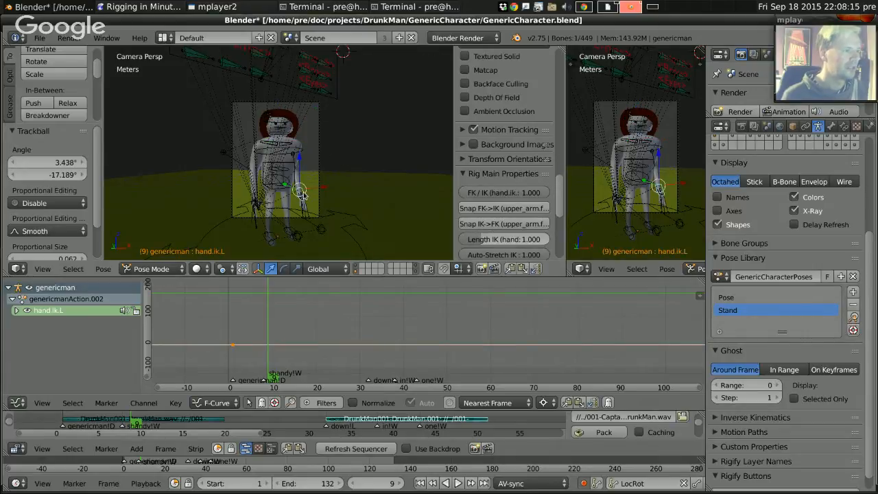
pyautogui.rightClick(252, 210)
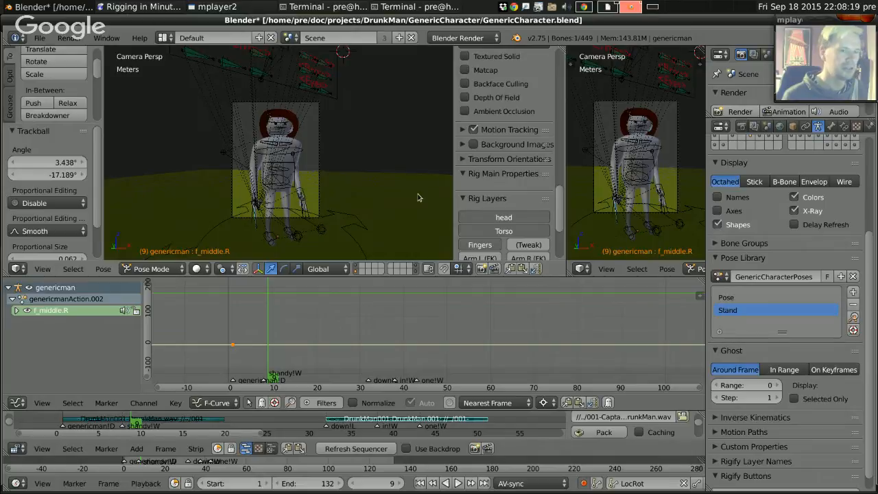
pyautogui.press('r')
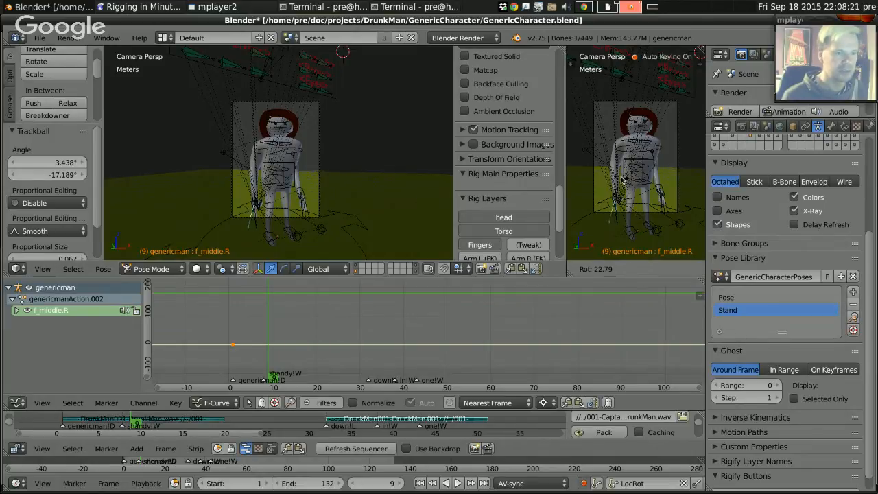
pyautogui.rightClick(621, 177)
# Move the right hand's IK control about -25.8 cm in Y and 29.8 cm in Z in the right side view and rotate the hand upward.
pyautogui.moveTo(255, 207)
pyautogui.mouseDown(button='middle')
pyautogui.moveTo(262, 196)
pyautogui.moveTo(268, 206)
pyautogui.mouseUp(button='middle')
pyautogui.rightClick(270, 207)
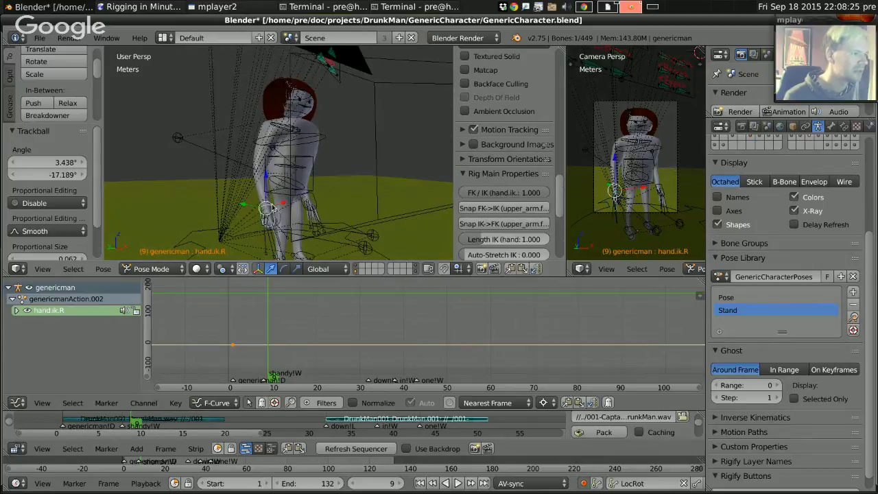
pyautogui.press('KP_0')
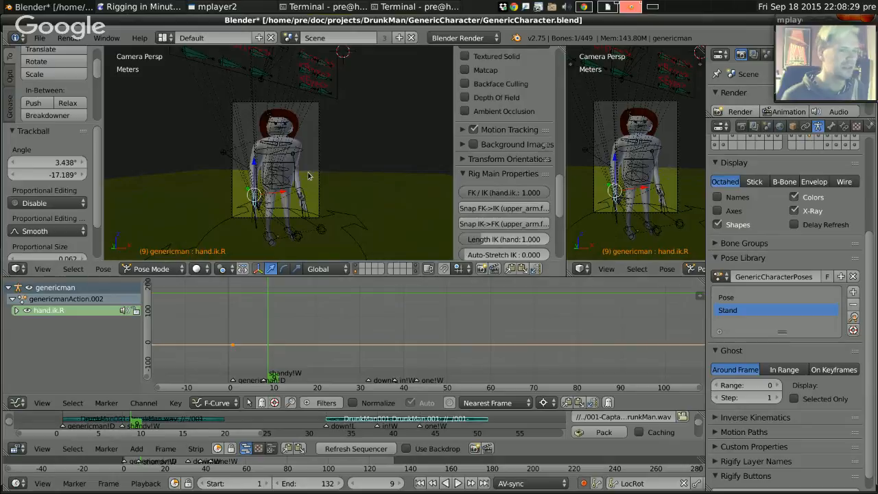
pyautogui.press('KP_3')
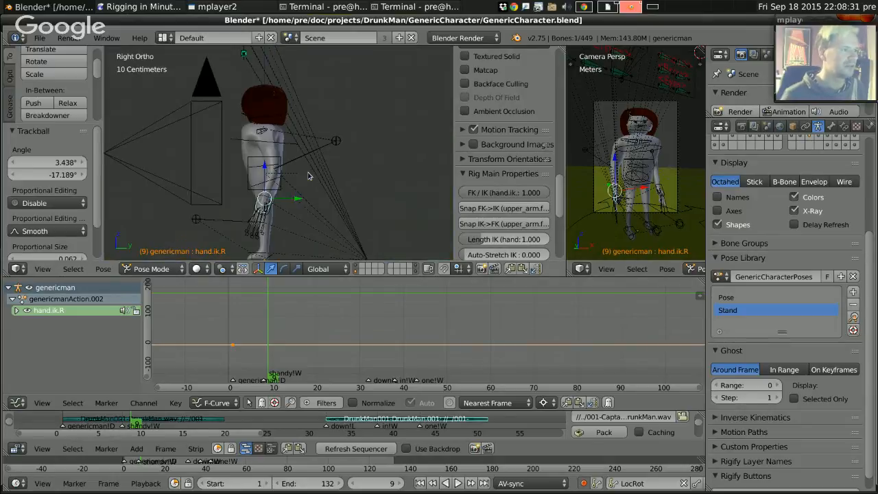
pyautogui.press('g')
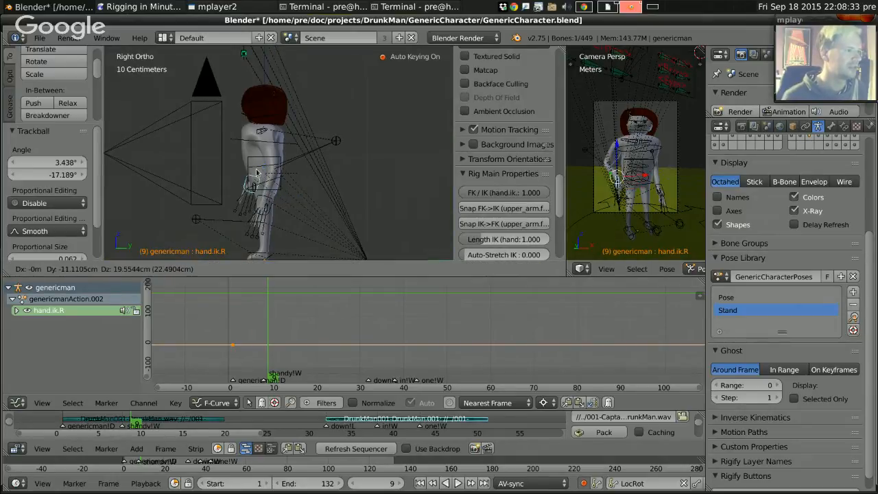
pyautogui.click(240, 161)
pyautogui.press('r')
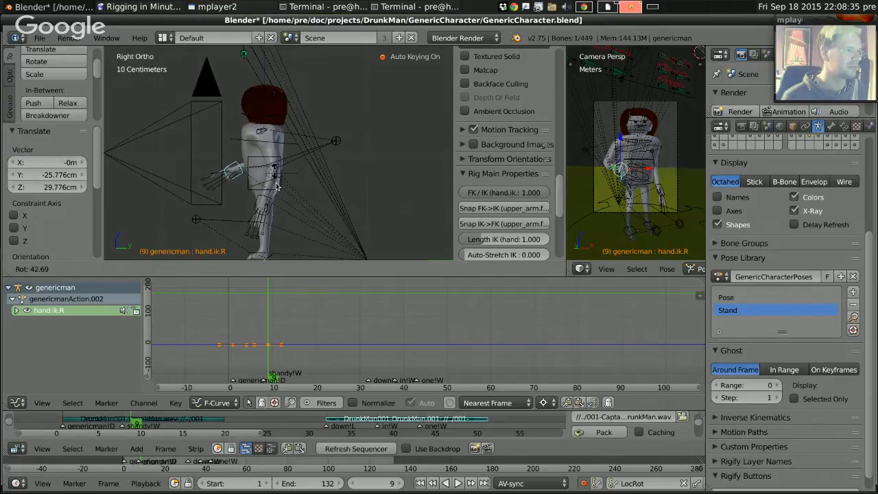
# Move the right hand about -11.9 cm in X, 5.3 cm in Y and -1.3 cm in Z, and trackball-rotate it by about 8° and -7.4°.
pyautogui.press('g')
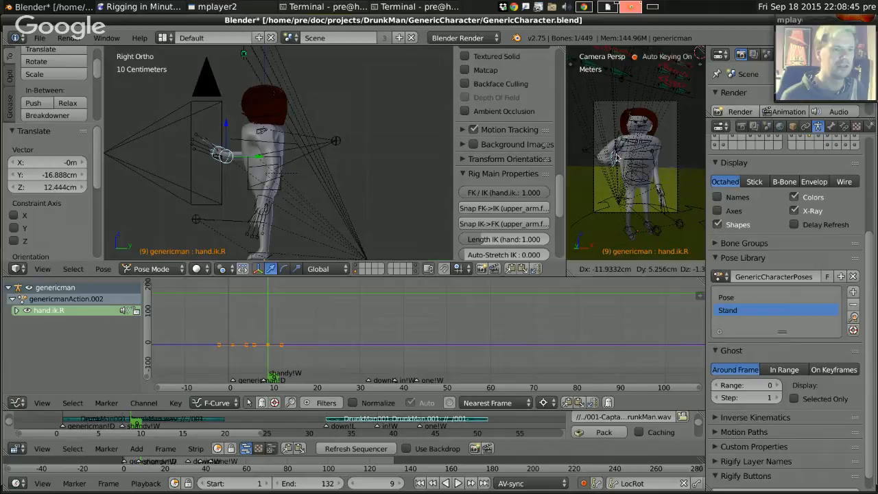
pyautogui.click(626, 149)
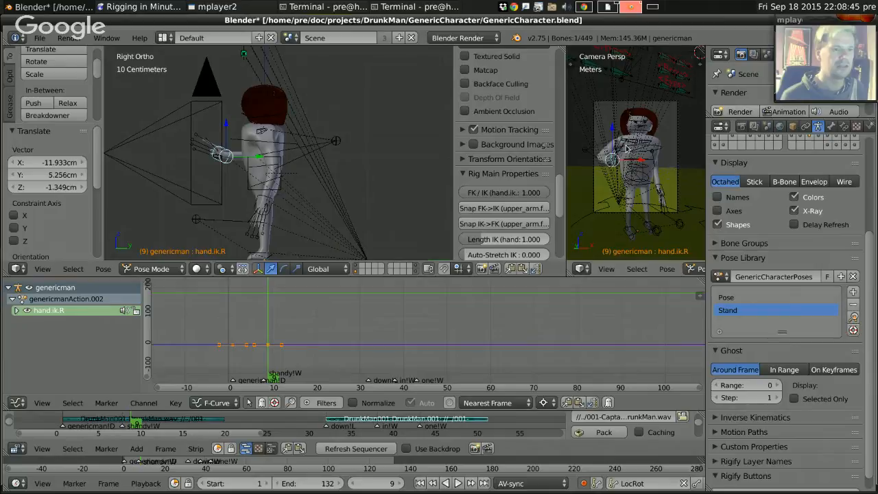
pyautogui.press('r')
pyautogui.press('r')
pyautogui.click(623, 152)
# Shift the right hand about 4.1 cm in X and -9 cm in Z, and extend it forward about -20.4 cm in Y in side view.
pyautogui.press('g')
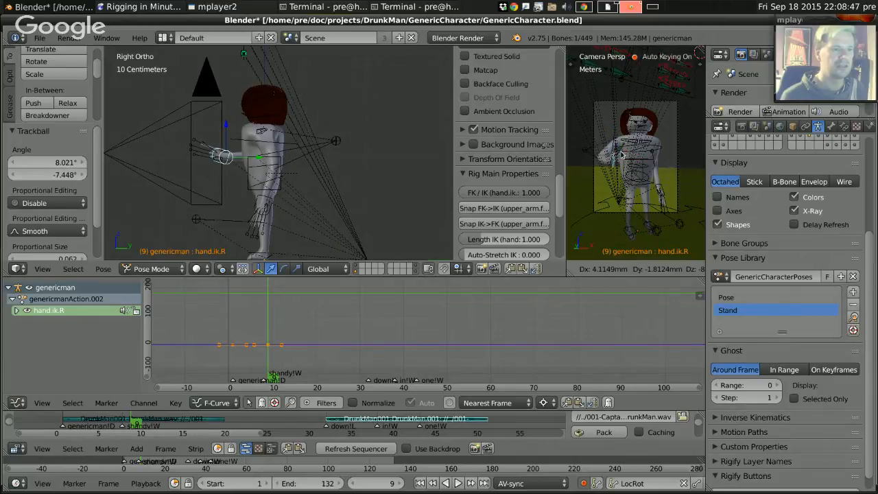
pyautogui.click(621, 155)
pyautogui.press('g')
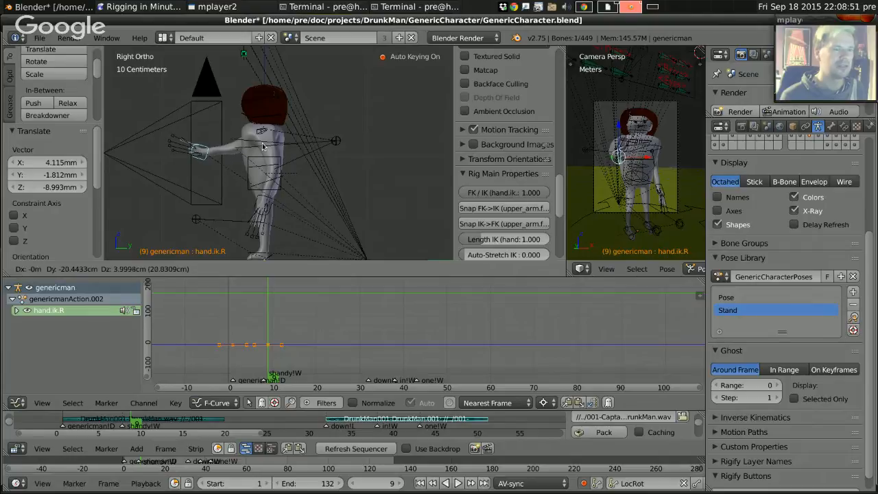
pyautogui.click(262, 146)
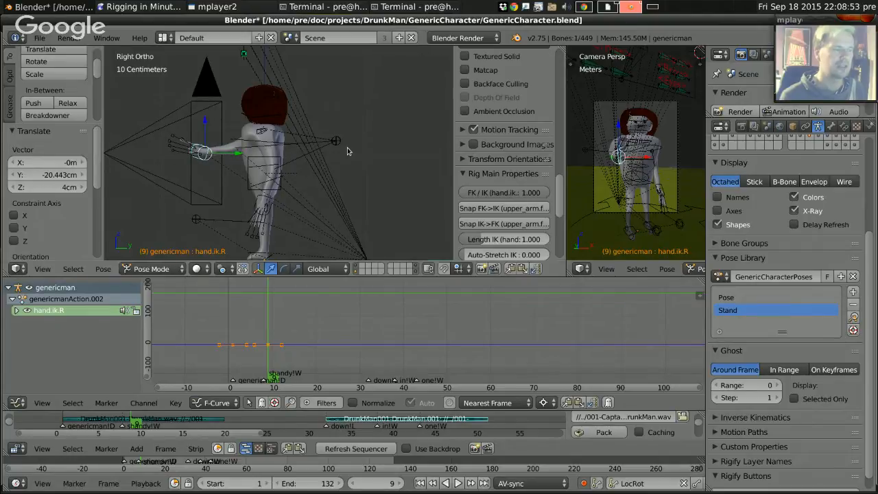
# Step back to frame 3 and forward to frame 9 to check the right arm's raising motion.
pyautogui.press('Left')
pyautogui.press('Left')
pyautogui.press('Left')
pyautogui.press('Left')
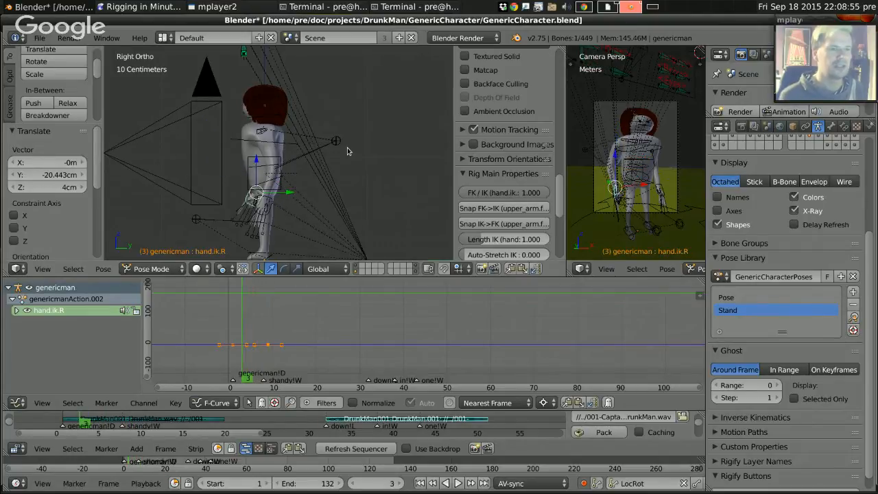
pyautogui.press('Right')
pyautogui.press('Right')
pyautogui.press('Right')
pyautogui.press('Right')
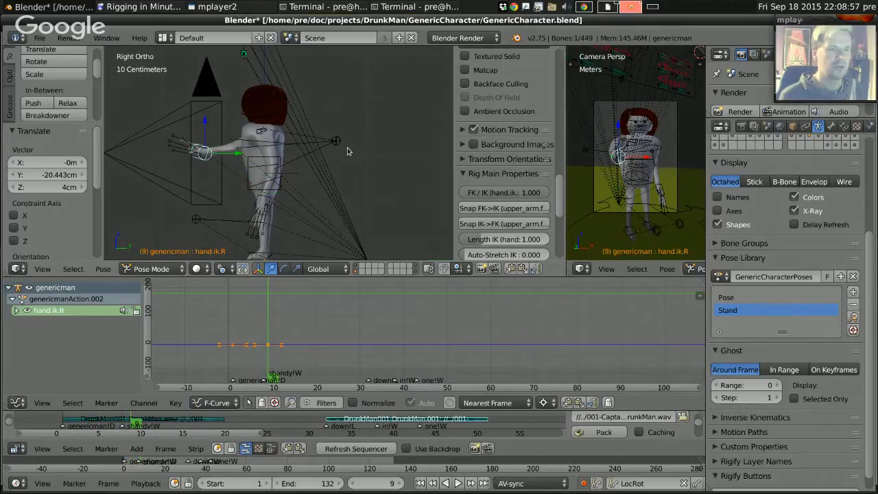
# Insert a LocRot keyframe on the right hand's IK control at frame 22 and deselect it.
pyautogui.press('Right')
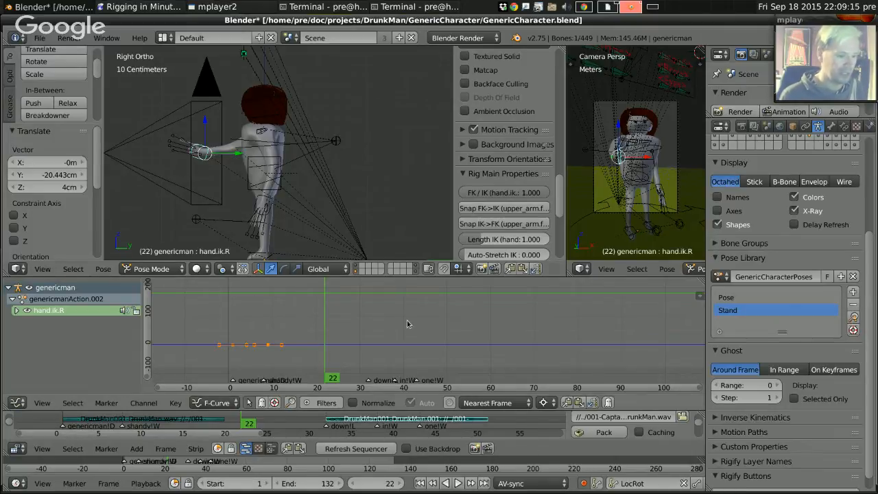
pyautogui.press('i')
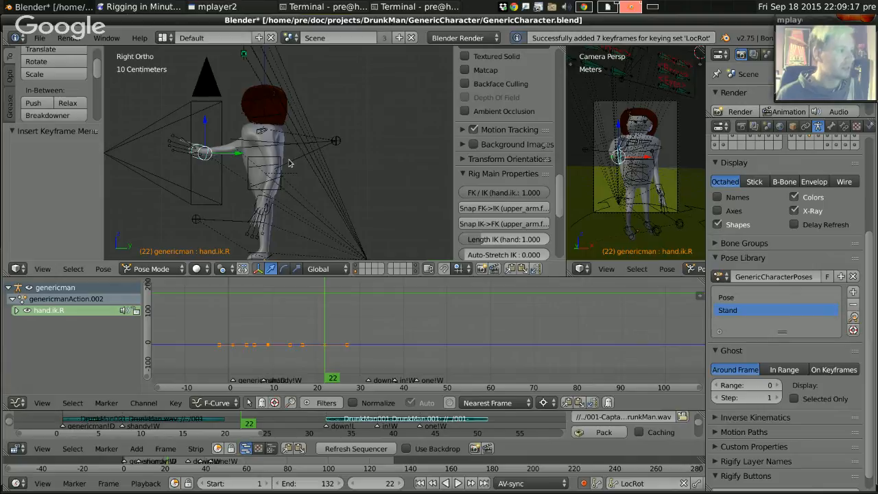
pyautogui.press('a')
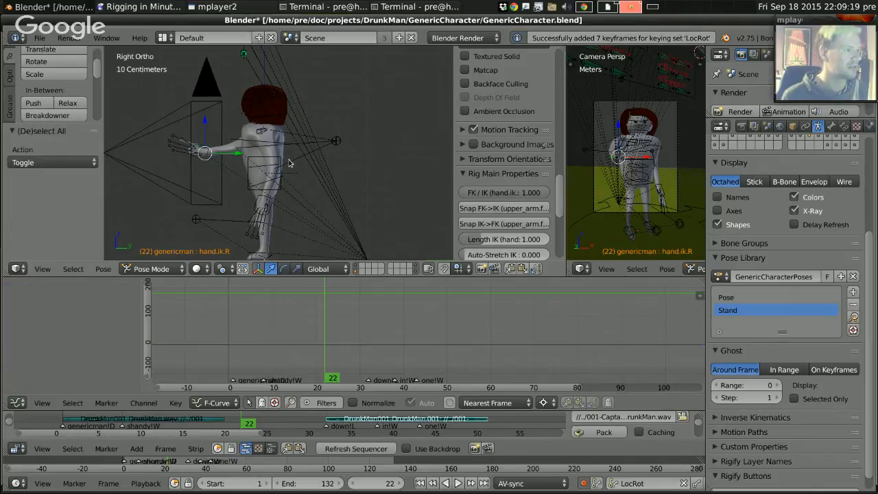
# Insert a LocRot keyframe on the right hand's IK control at frame 30 to hold its extended pose.
pyautogui.press('i')
pyautogui.press('a')
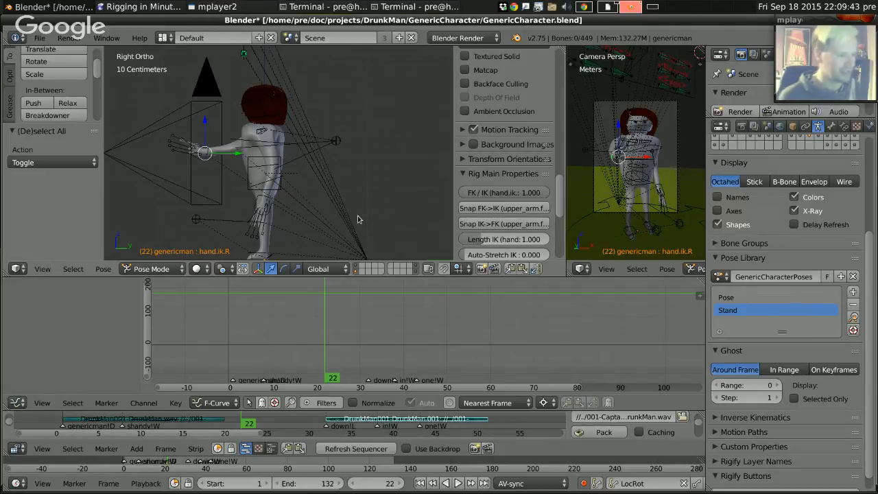
pyautogui.press('Right')
pyautogui.press('Right')
pyautogui.press('Right')
pyautogui.press('Right')
pyautogui.press('Right')
pyautogui.press('Right')
pyautogui.press('Right')
pyautogui.press('Right')
pyautogui.press('Right')
pyautogui.press('Right')
pyautogui.press('Right')
pyautogui.press('Right')
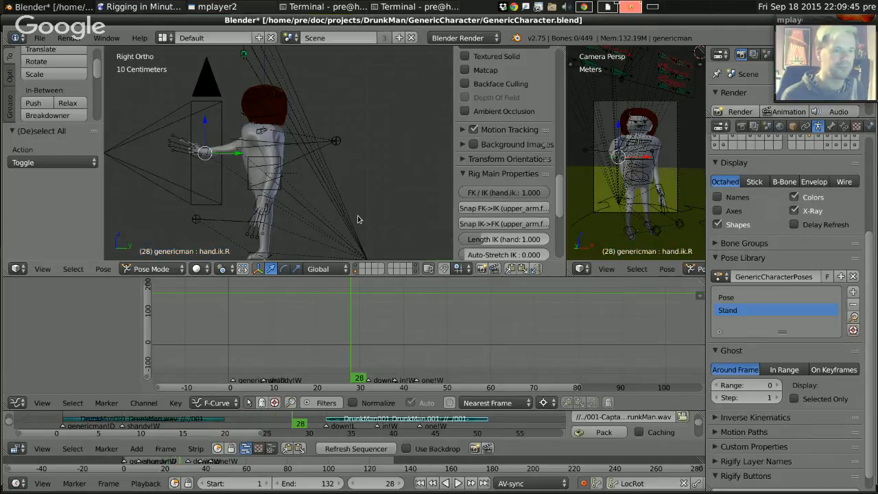
pyautogui.press('Left')
pyautogui.press('Left')
pyautogui.press('Left')
pyautogui.press('Left')
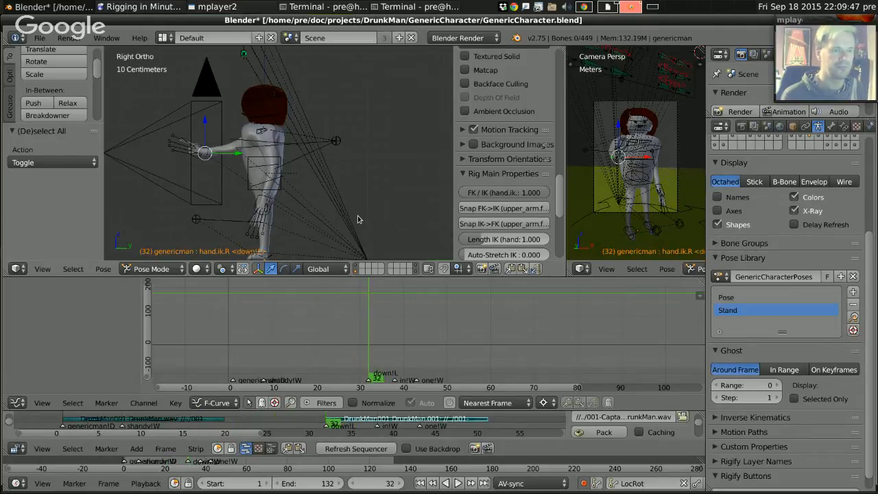
pyautogui.press('i')
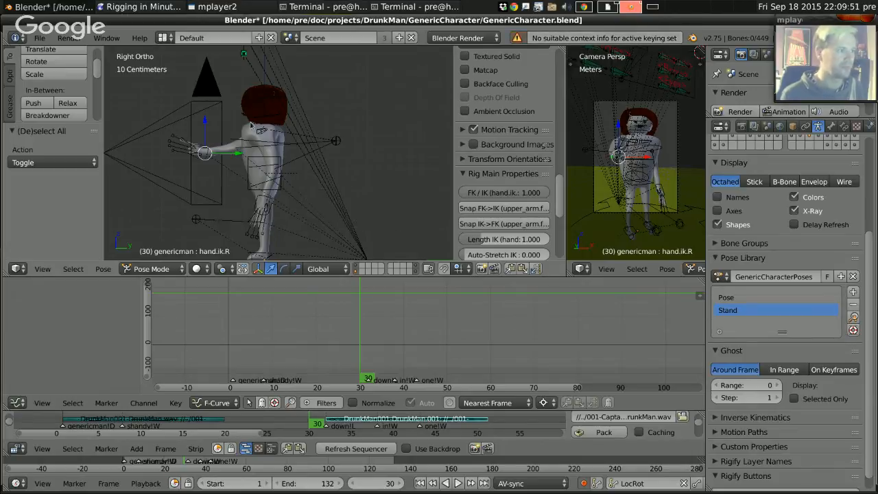
pyautogui.rightClick(204, 152)
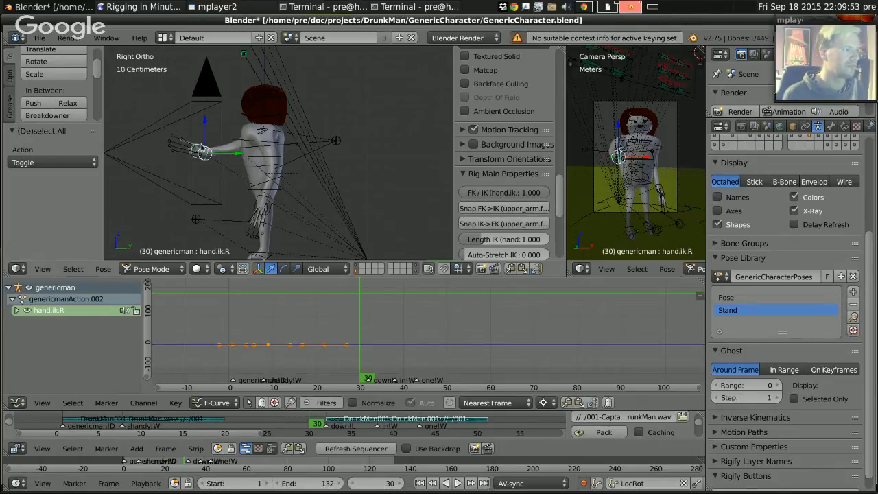
pyautogui.press('i')
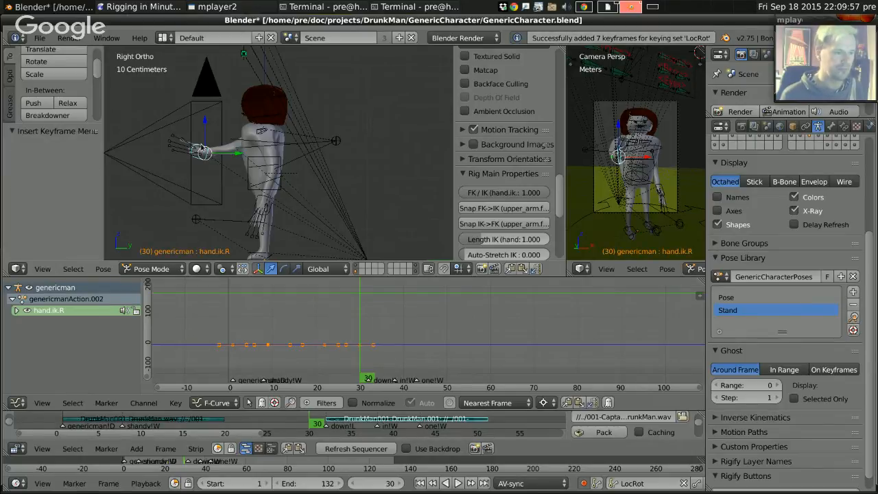
# At frame 41, move the right hand about 23.1 cm in X, 26.5 cm in Y and 17.3 cm in Z.
pyautogui.press('Right')
pyautogui.press('Right')
pyautogui.press('Right')
pyautogui.press('Right')
pyautogui.press('Right')
pyautogui.press('Right')
pyautogui.press('Right')
pyautogui.press('Right')
pyautogui.press('Right')
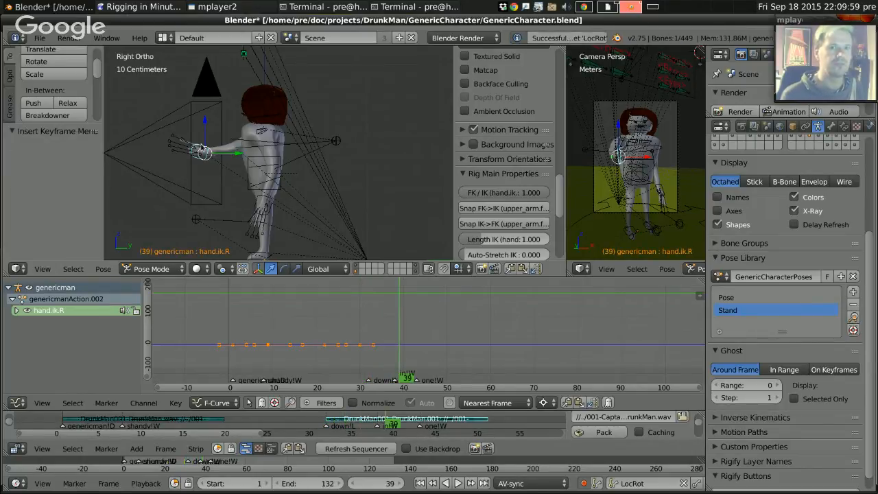
pyautogui.press('Right')
pyautogui.press('Right')
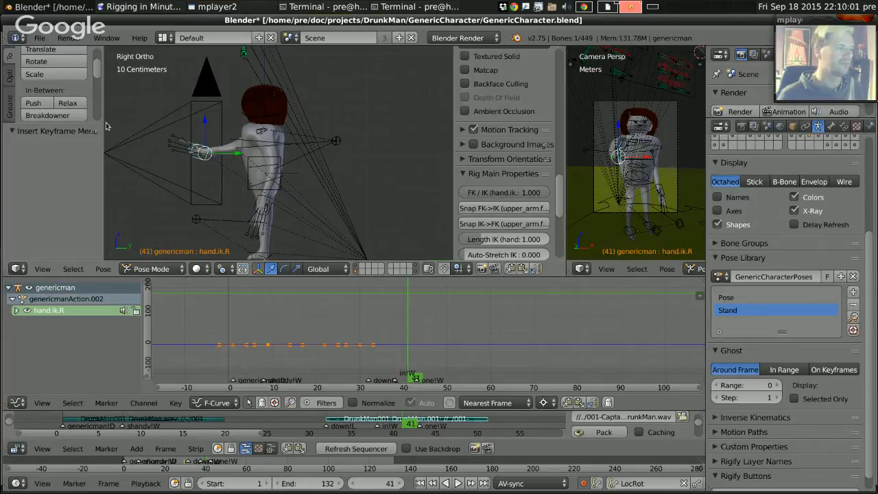
pyautogui.moveTo(199, 158); pyautogui.dragTo(258, 202, button='middle')
pyautogui.press('g')
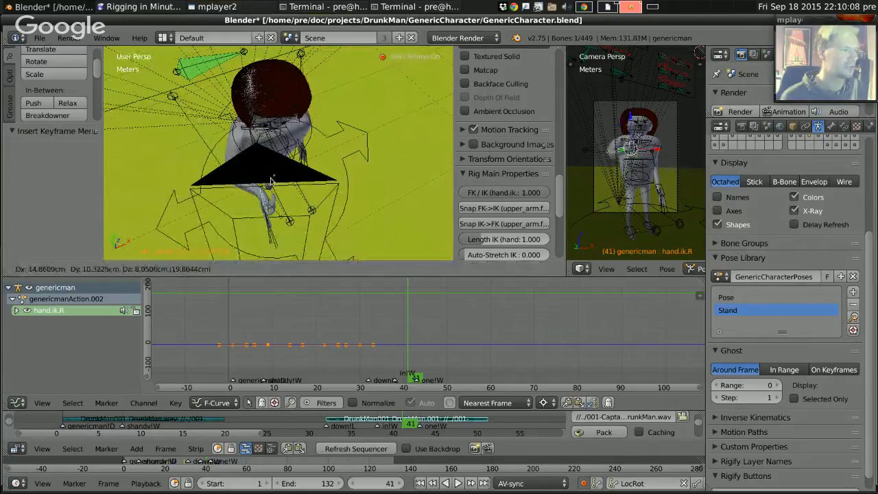
pyautogui.click(271, 182)
pyautogui.rightClick(278, 163)
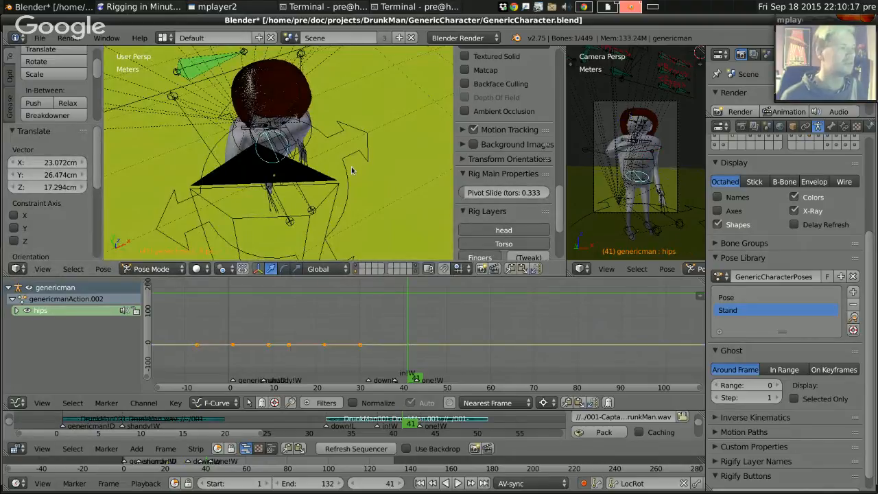
pyautogui.press('KP_7')
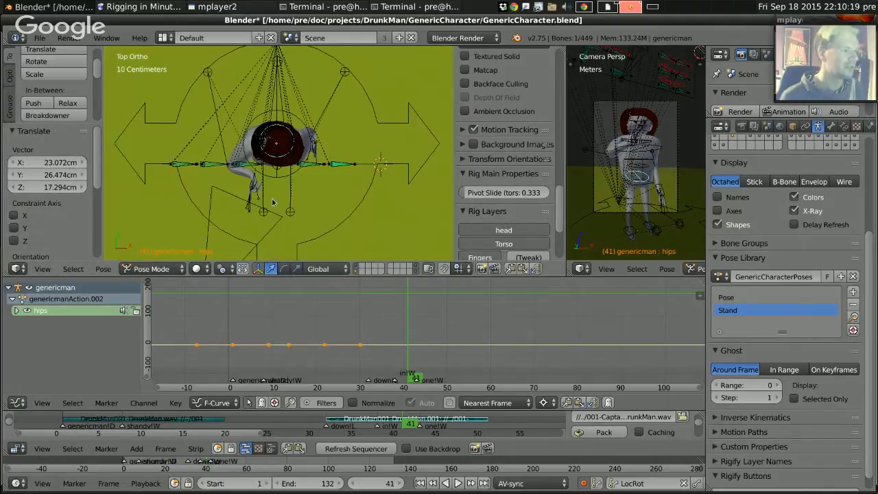
pyautogui.press('r')
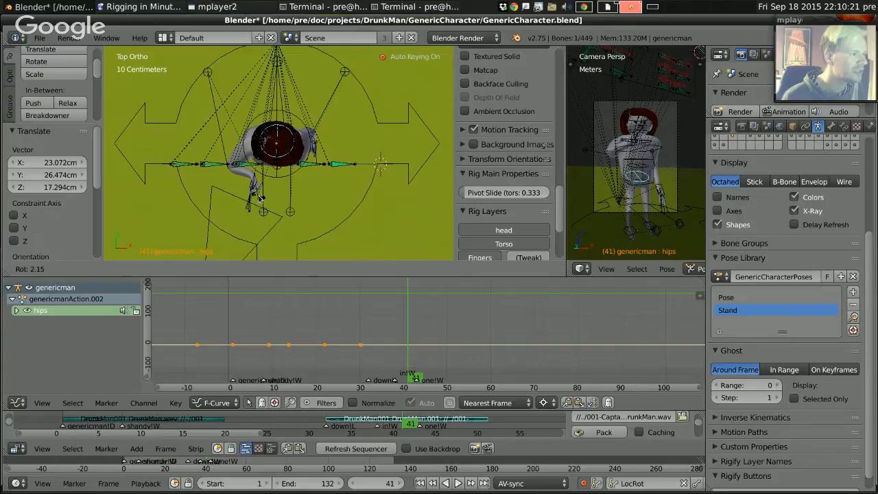
pyautogui.rightClick(258, 197)
pyautogui.rightClick(252, 188)
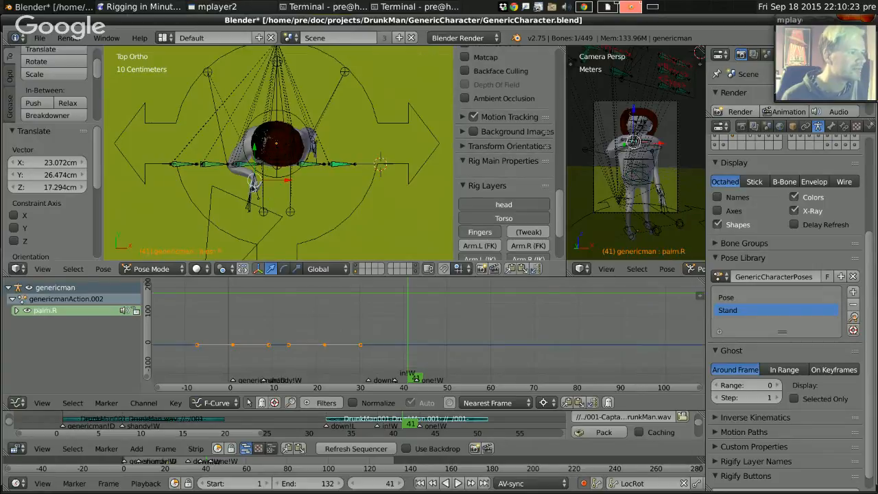
pyautogui.press('g')
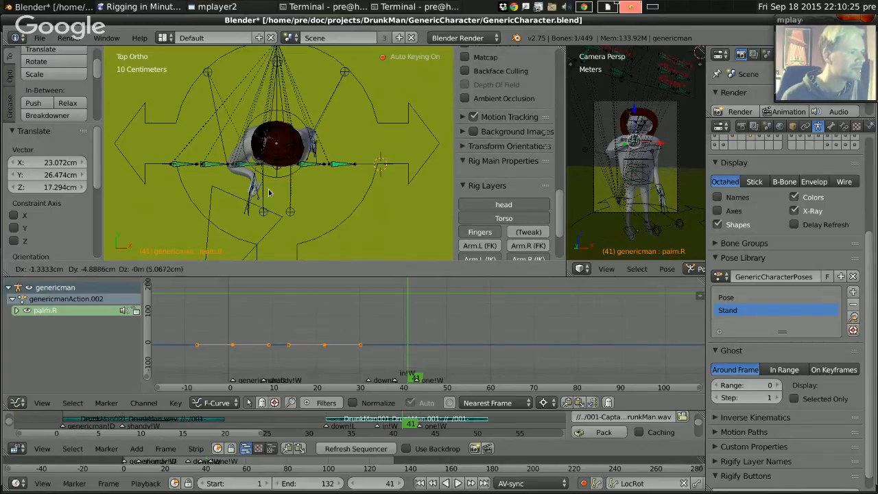
pyautogui.rightClick(265, 190)
# Select the right hand's IK control and rotate it about -61.4° in top view.
pyautogui.press('z')
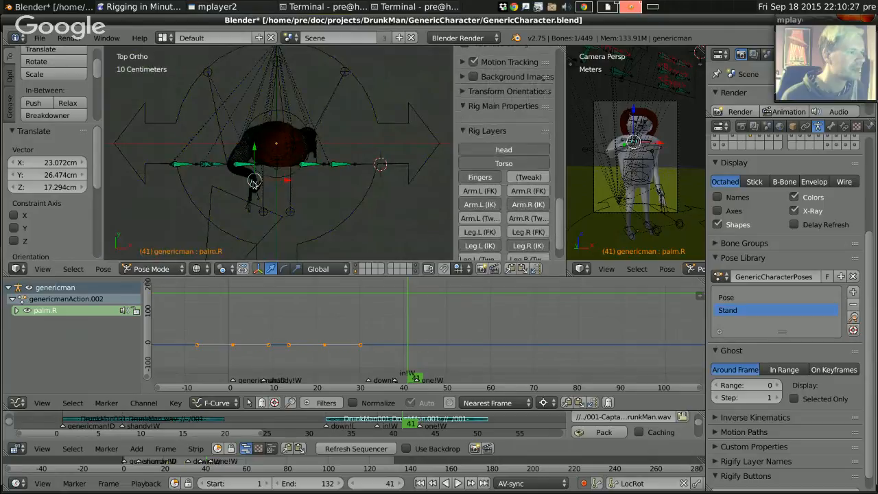
pyautogui.rightClick(253, 182)
pyautogui.press('z')
pyautogui.press('r')
pyautogui.press('r')
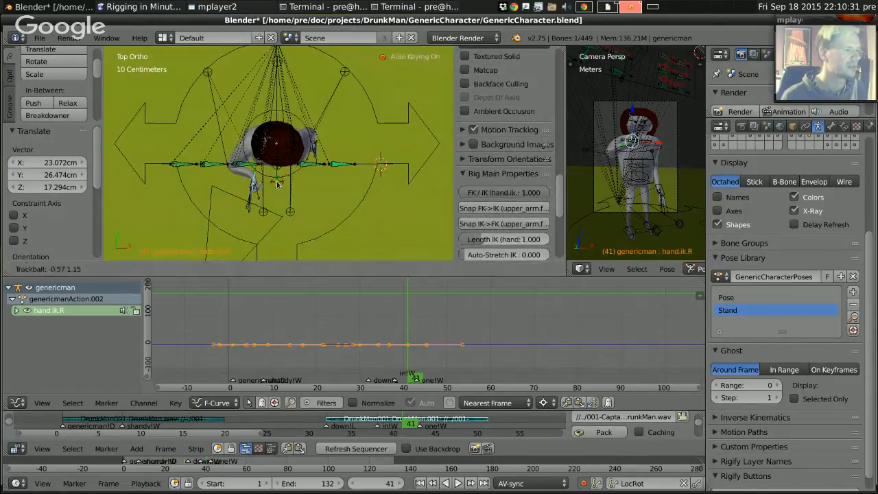
pyautogui.press('r')
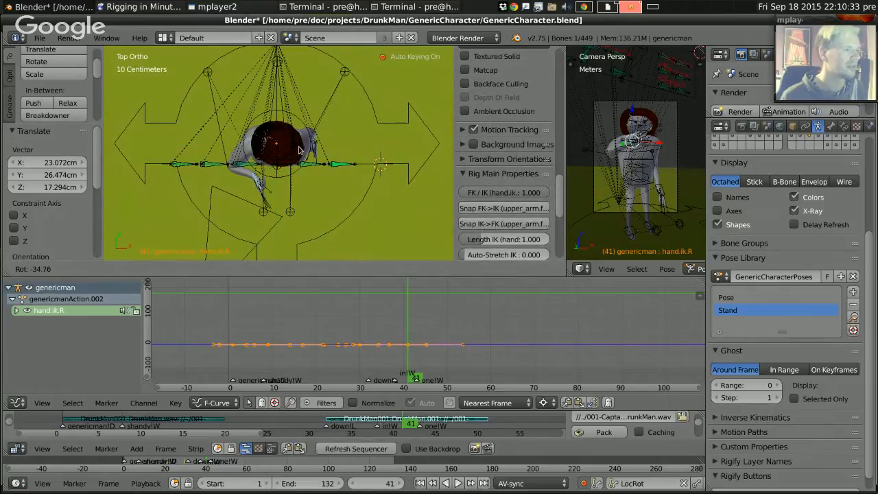
pyautogui.click(302, 116)
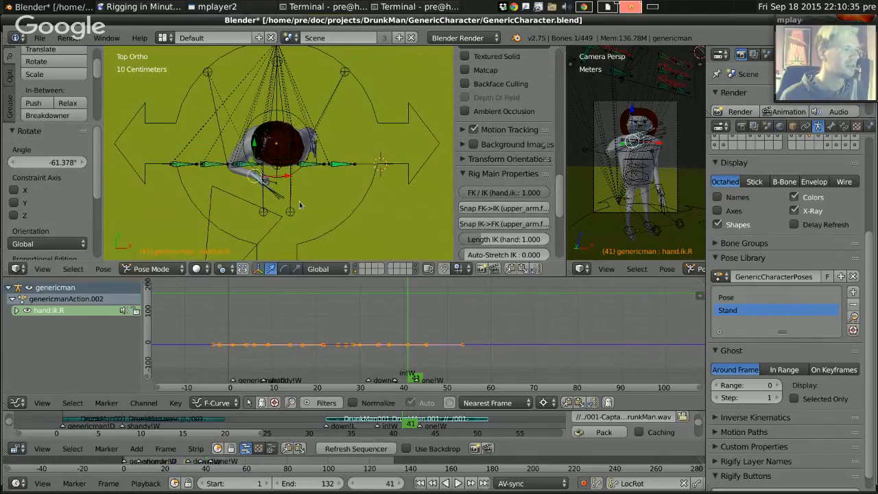
# Raise the right hand about 26.4 cm along Z, and lower it again by about 21.3 cm.
pyautogui.moveTo(299, 205); pyautogui.dragTo(273, 128, button='middle')
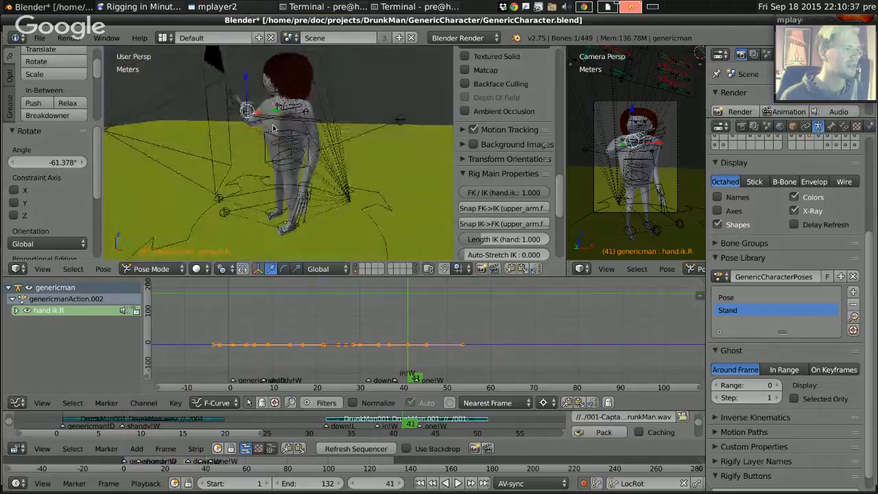
pyautogui.press('g')
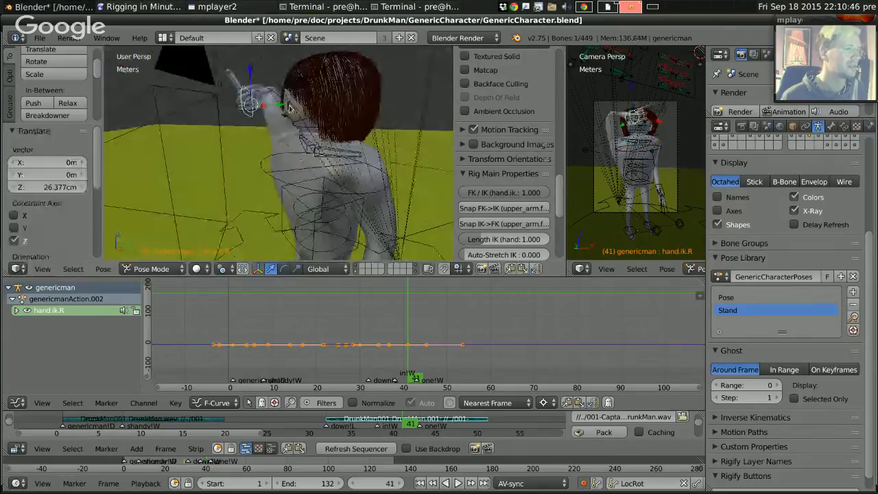
pyautogui.press('g')
pyautogui.press('z')
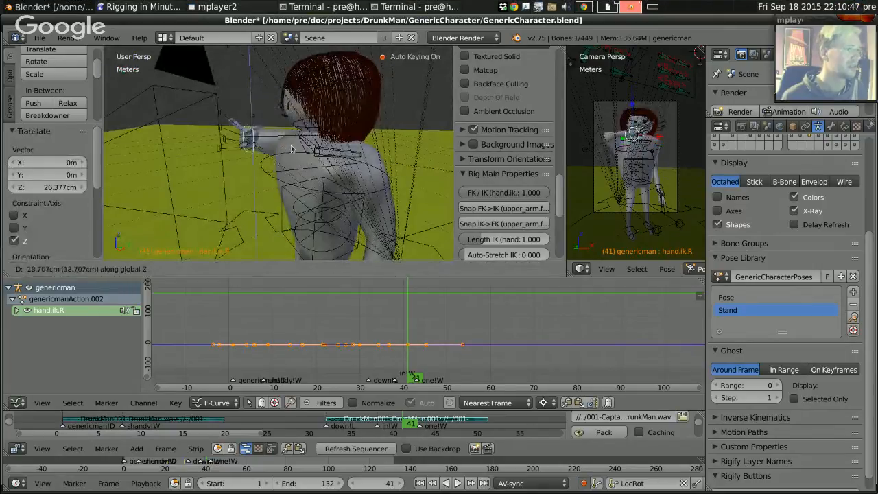
pyautogui.click(288, 145)
# In top view, move the right hand about 8.7 cm in X and -2.6 cm in Y, and rotate it about -26.5°.
pyautogui.moveTo(286, 144); pyautogui.dragTo(306, 179, button='middle')
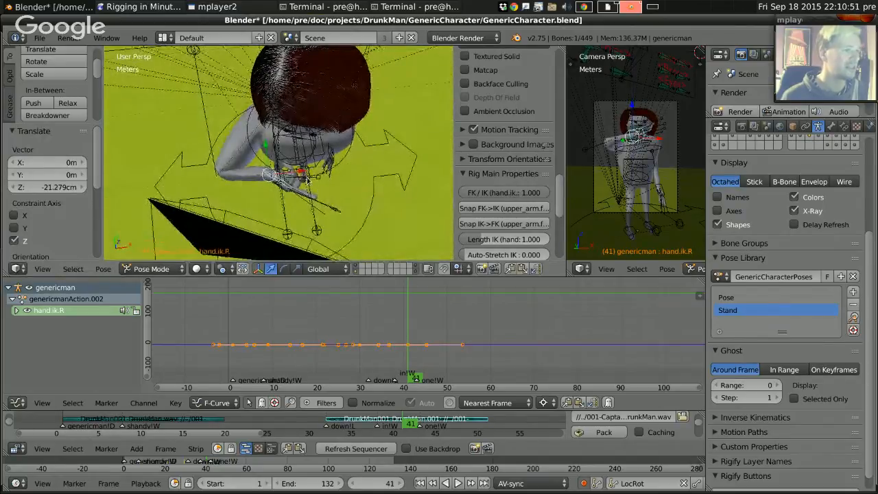
pyautogui.press('KP_7')
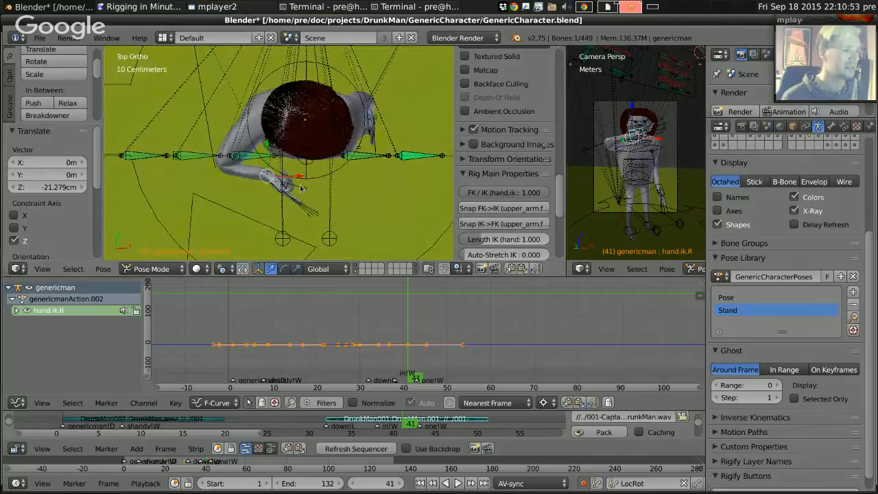
pyautogui.press('g')
pyautogui.click(319, 192)
pyautogui.press('r')
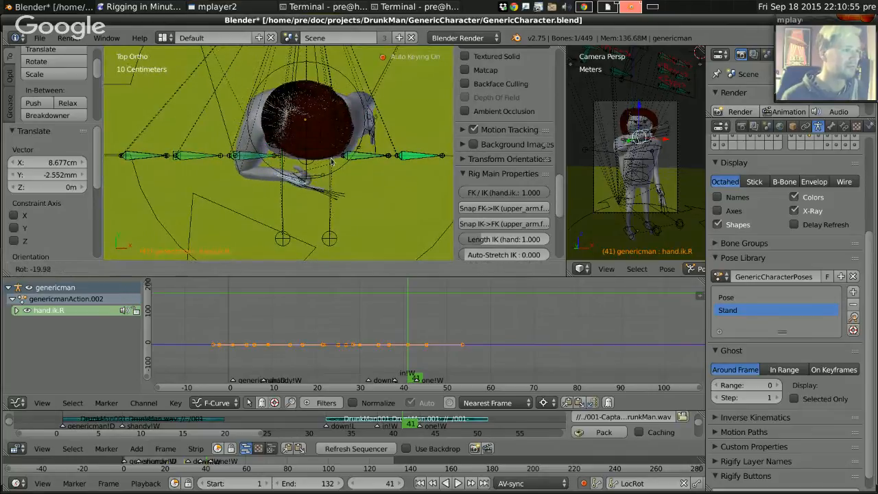
pyautogui.click(319, 169)
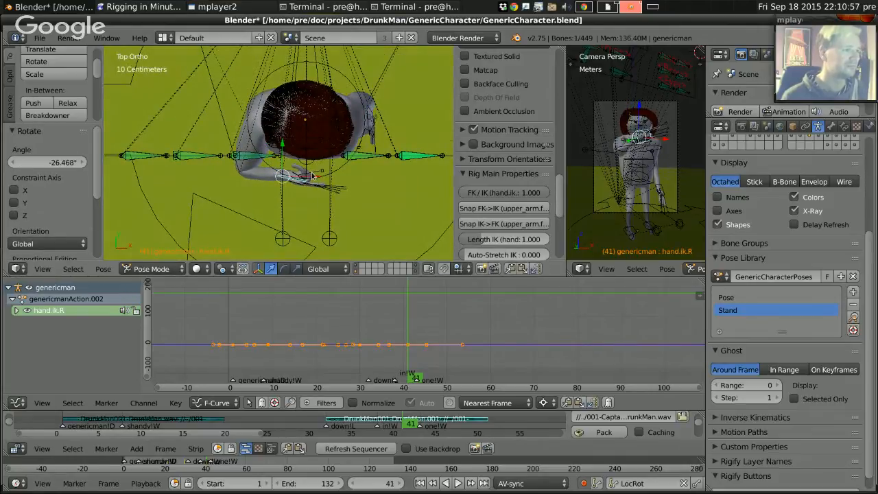
# Rotate the right hand about 31.8° in side view and shift it about 0.8 cm in X, 3.7 cm in Y and 1.3 cm in Z.
pyautogui.press('KP_3')
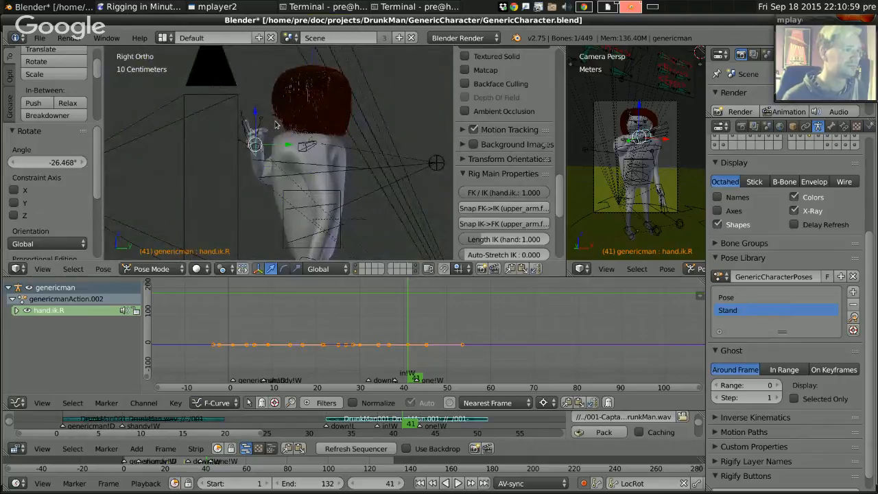
pyautogui.press('r')
pyautogui.click(265, 138)
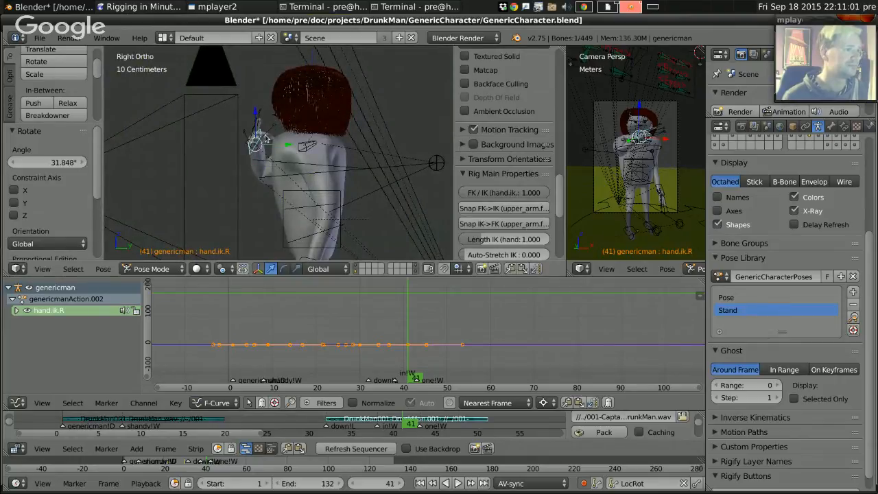
pyautogui.moveTo(265, 138); pyautogui.dragTo(302, 168, button='middle')
pyautogui.press('g')
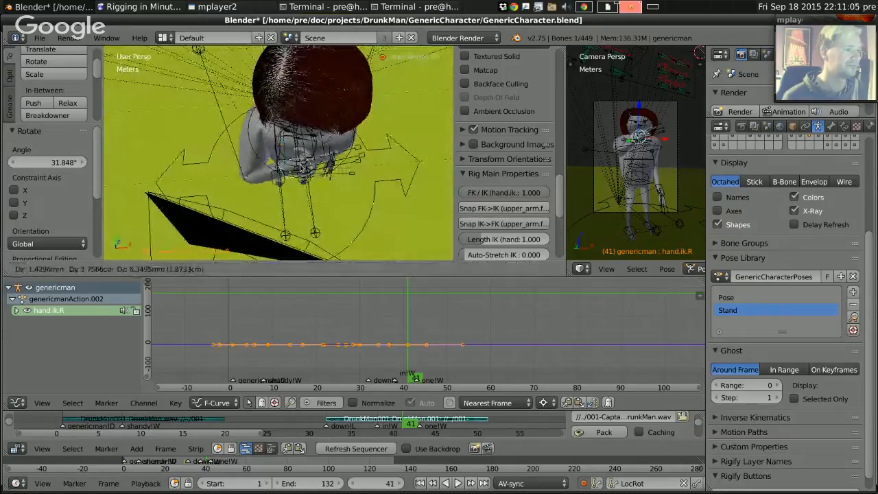
pyautogui.click(302, 167)
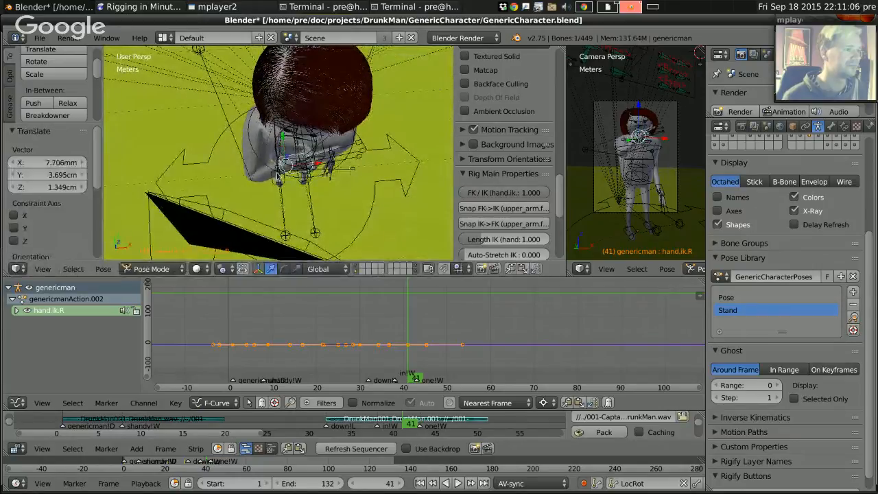
# Select the right elbow's IK target and insert a LocRot keyframe on it at frame 32.
pyautogui.rightClick(197, 52)
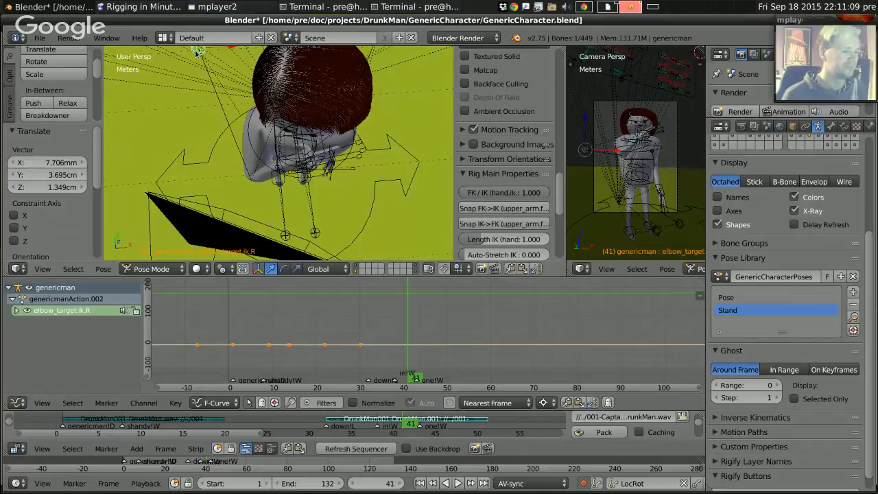
pyautogui.press('Left')
pyautogui.press('Left')
pyautogui.press('Left')
pyautogui.press('Left')
pyautogui.press('Left')
pyautogui.press('Left')
pyautogui.press('Left')
pyautogui.press('Left')
pyautogui.press('Left')
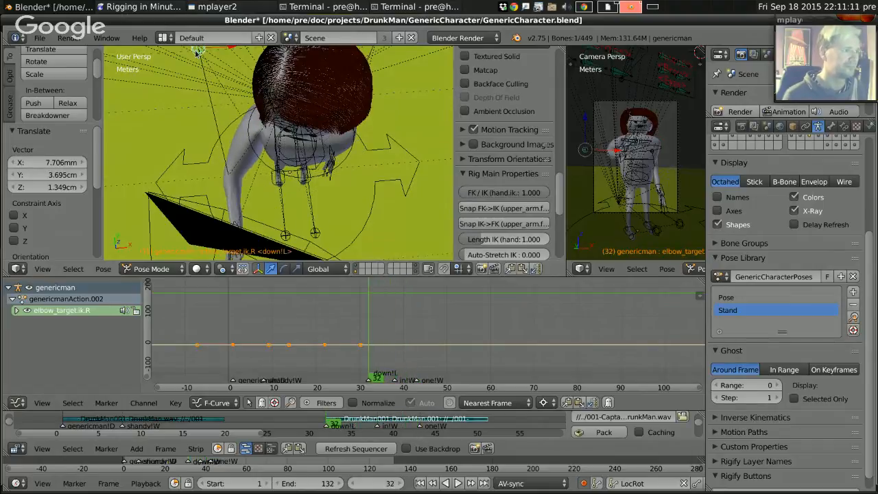
pyautogui.press('i')
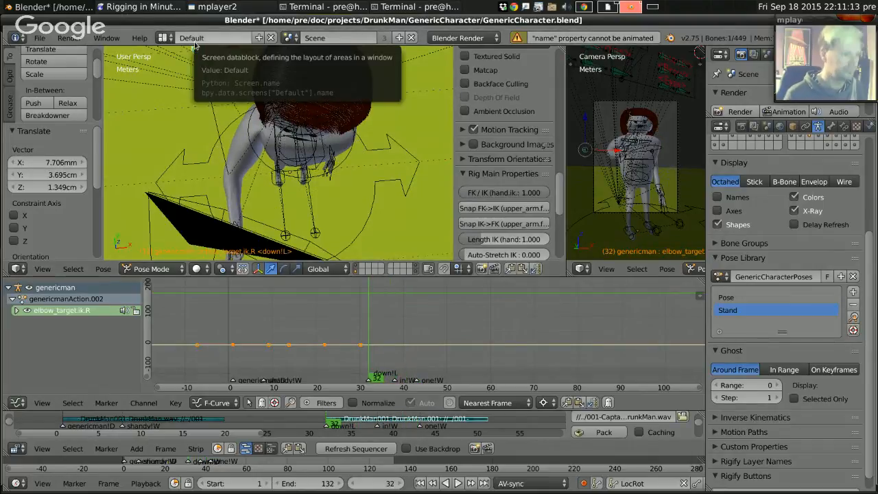
pyautogui.press('Right')
pyautogui.press('Right')
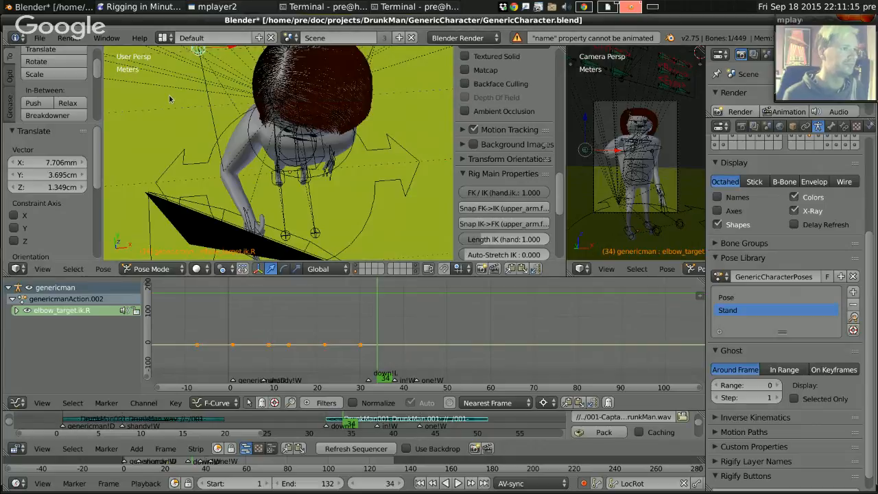
pyautogui.press('Left')
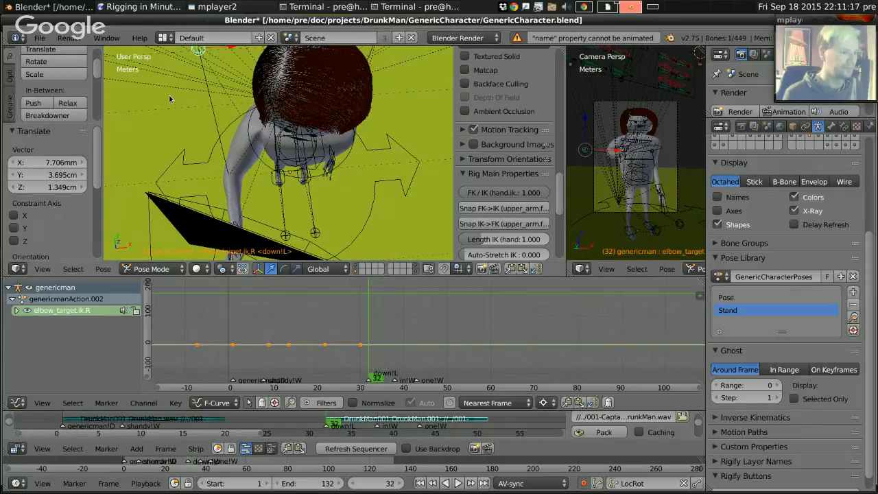
pyautogui.press('i')
# At frame 38, move the right elbow's IK target about -4.1 cm in X, -75.7 cm in Y and -27.3 cm in Z.
pyautogui.press('Right')
pyautogui.press('Right')
pyautogui.press('Right')
pyautogui.press('Right')
pyautogui.press('Right')
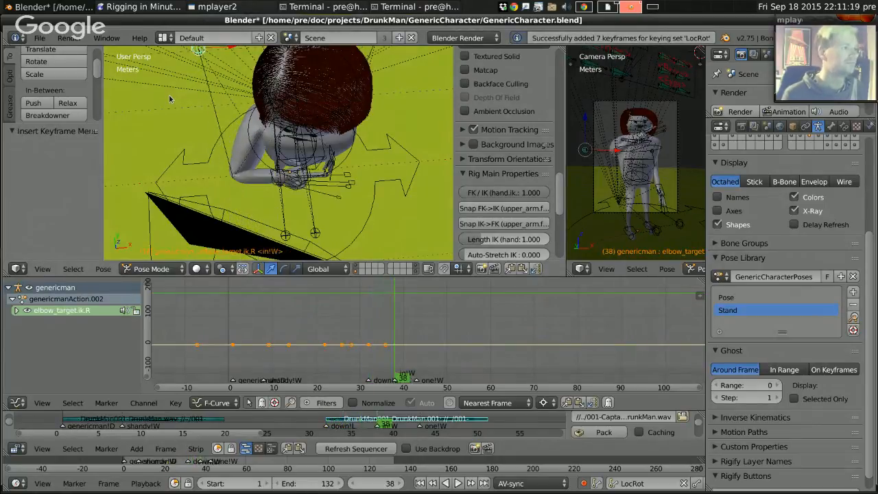
pyautogui.press('g')
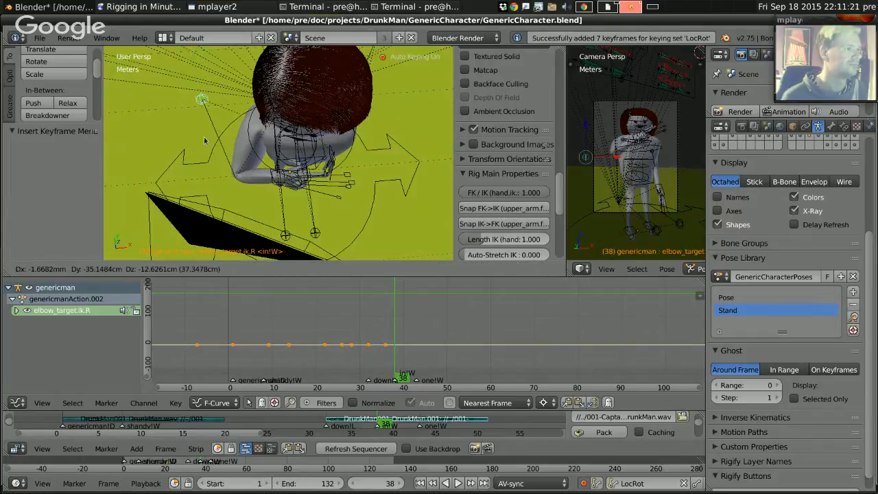
pyautogui.click(202, 176)
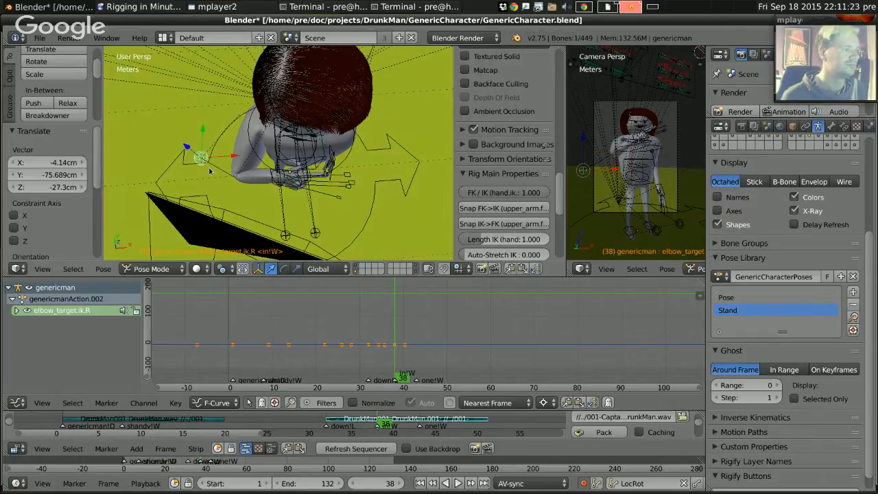
# Step through the frames around 38 to 44 to examine the right arm's motion with the repositioned elbow target.
pyautogui.press('Right')
pyautogui.press('Right')
pyautogui.press('Right')
pyautogui.press('Right')
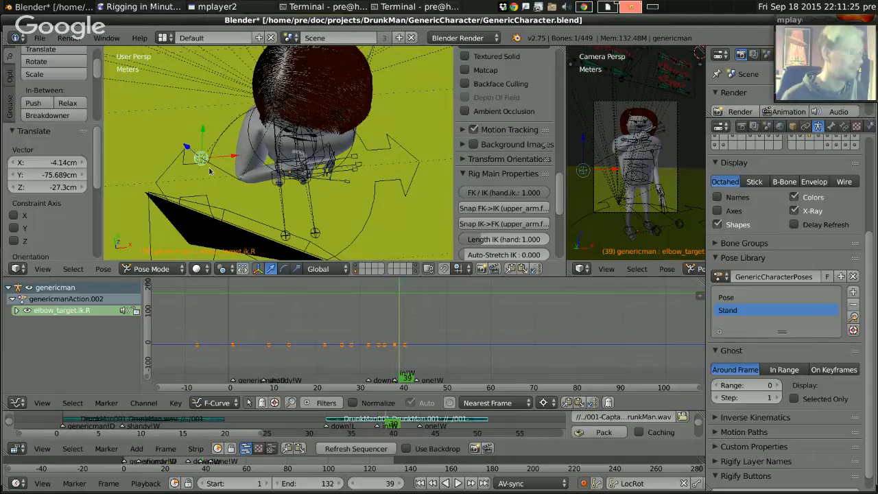
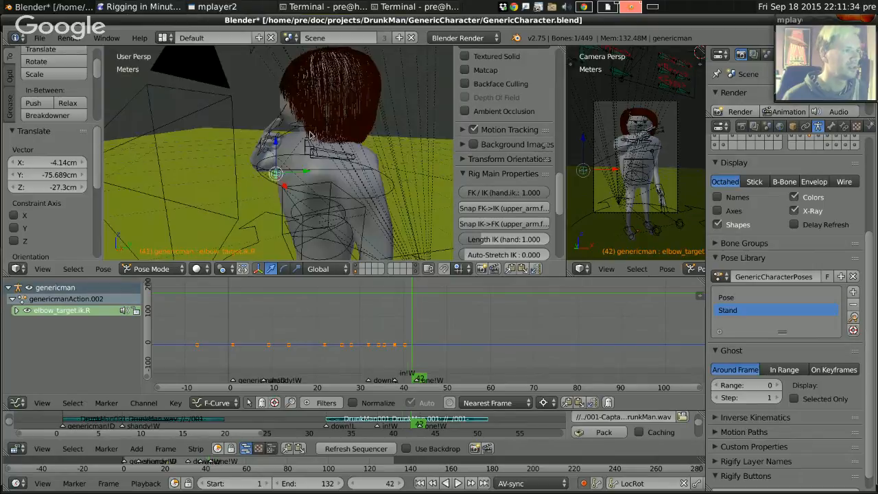
pyautogui.press('Right')
pyautogui.press('Right')
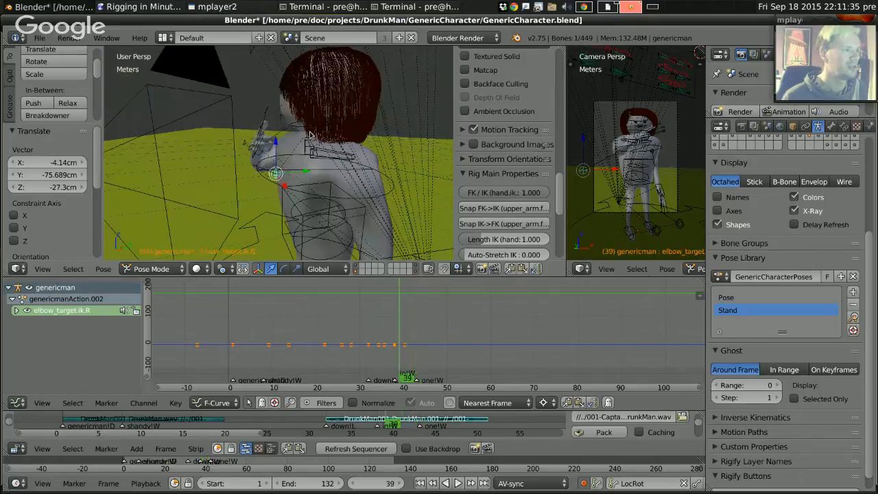
pyautogui.press('Right')
pyautogui.press('Right')
pyautogui.press('Right')
pyautogui.press('Right')
pyautogui.press('Right')
pyautogui.press('Right')
pyautogui.press('Right')
pyautogui.press('Right')
pyautogui.press('Right')
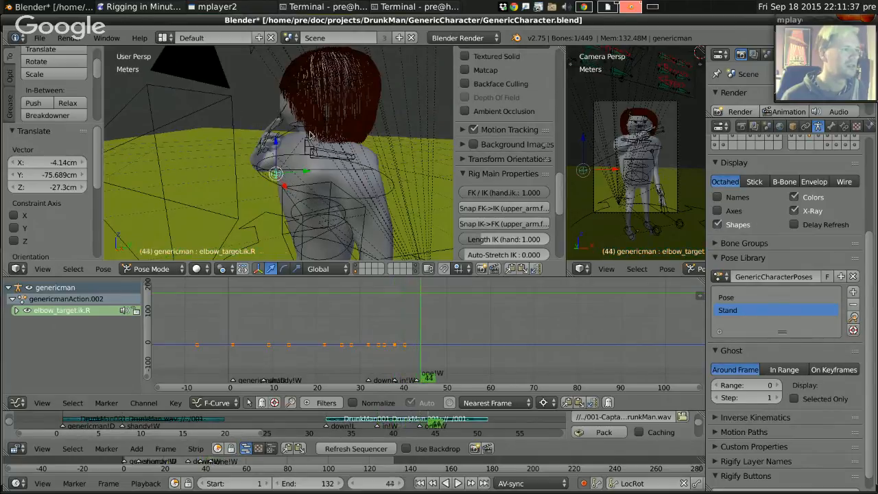
# Insert LocRot keyframes on the right hand's IK control and on the head control at frame 52.
pyautogui.press('Right')
pyautogui.press('Right')
pyautogui.press('Right')
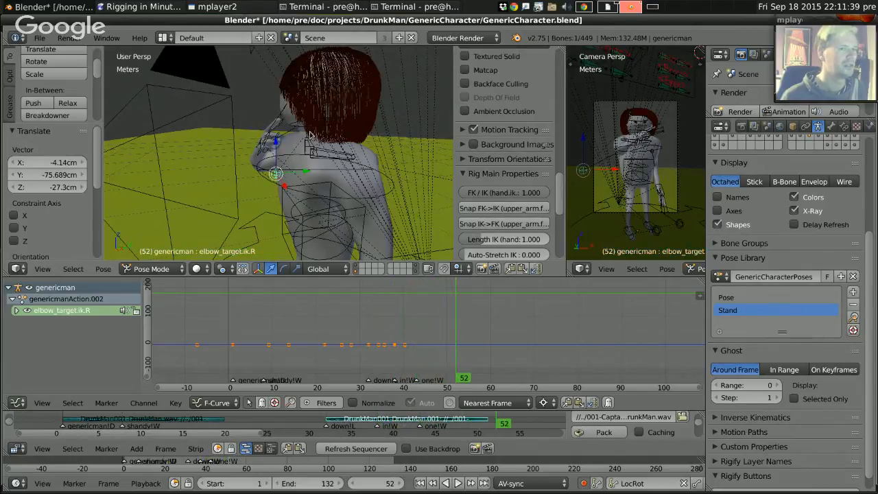
pyautogui.rightClick(263, 150)
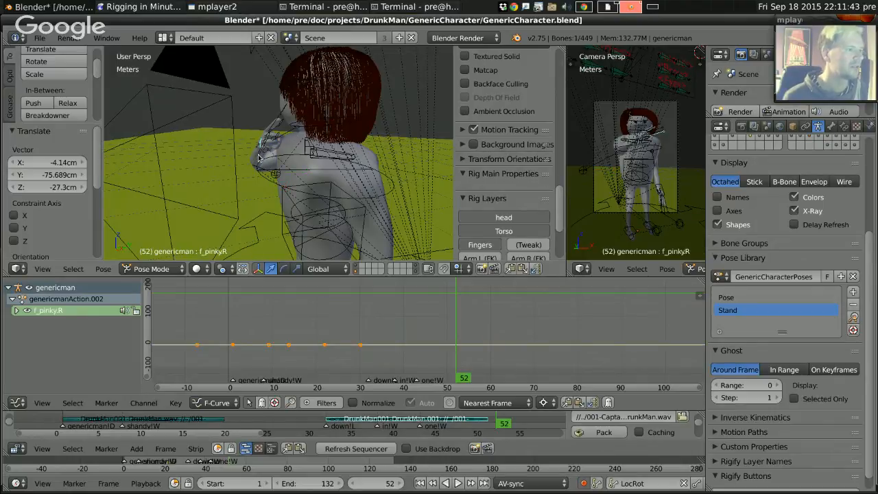
pyautogui.rightClick(258, 157)
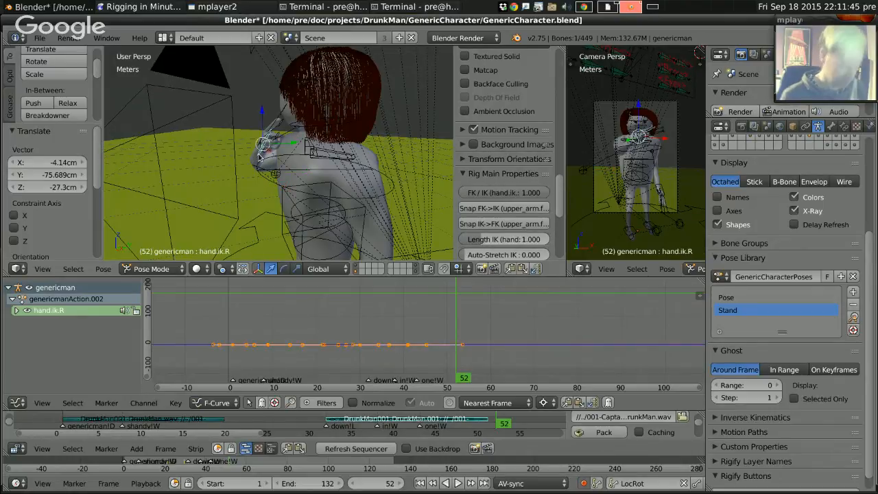
pyautogui.press('i')
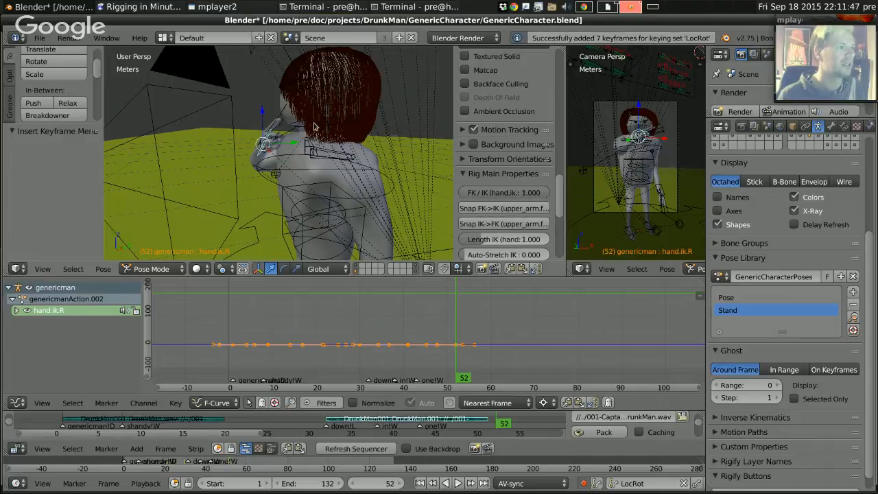
pyautogui.rightClick(342, 86)
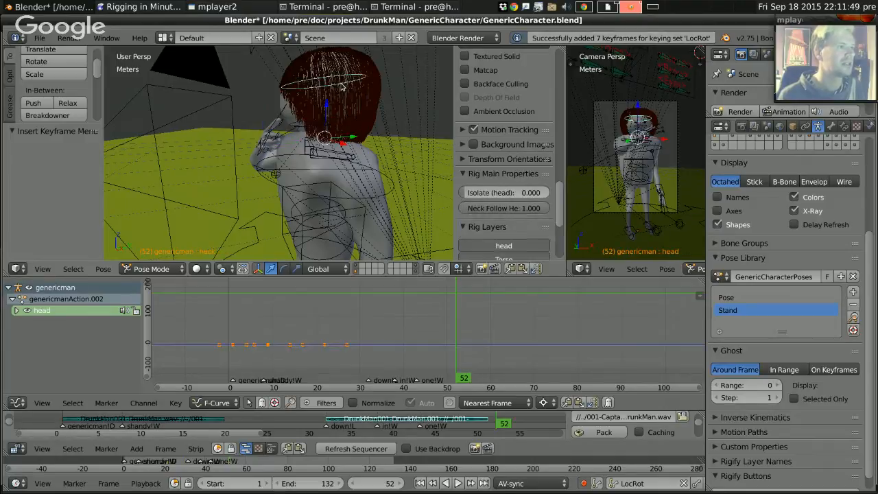
pyautogui.press('i')
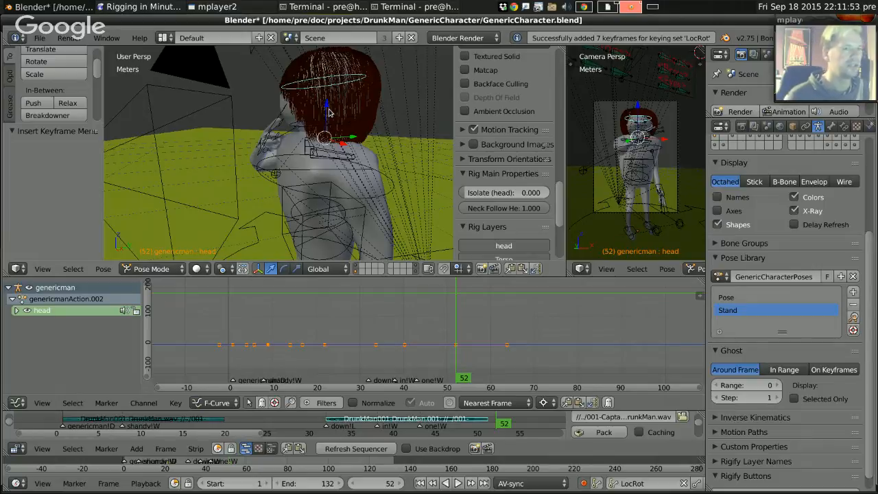
# Advance to frame 67 and clear the head control's rotation there.
pyautogui.press('Right')
pyautogui.press('Right')
pyautogui.press('Right')
pyautogui.press('Right')
pyautogui.press('Right')
pyautogui.press('Right')
pyautogui.press('Right')
pyautogui.press('Right')
pyautogui.press('Right')
pyautogui.press('Right')
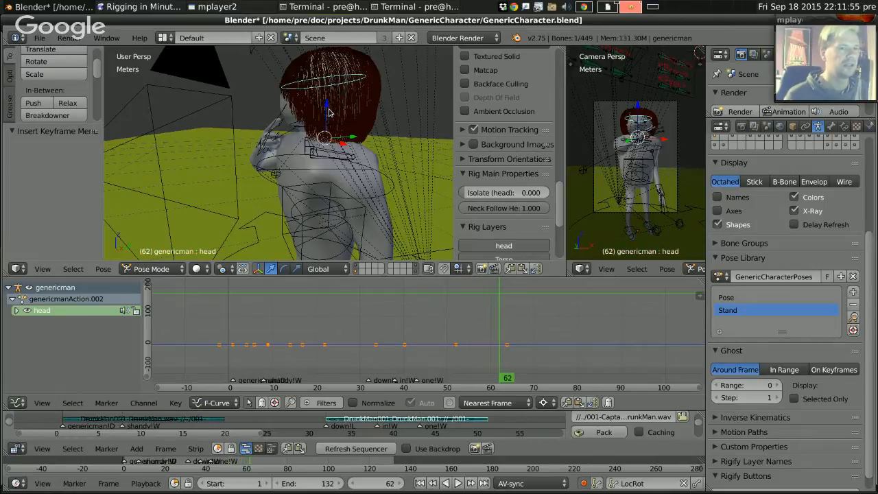
pyautogui.press('Right')
pyautogui.press('Right')
pyautogui.press('Right')
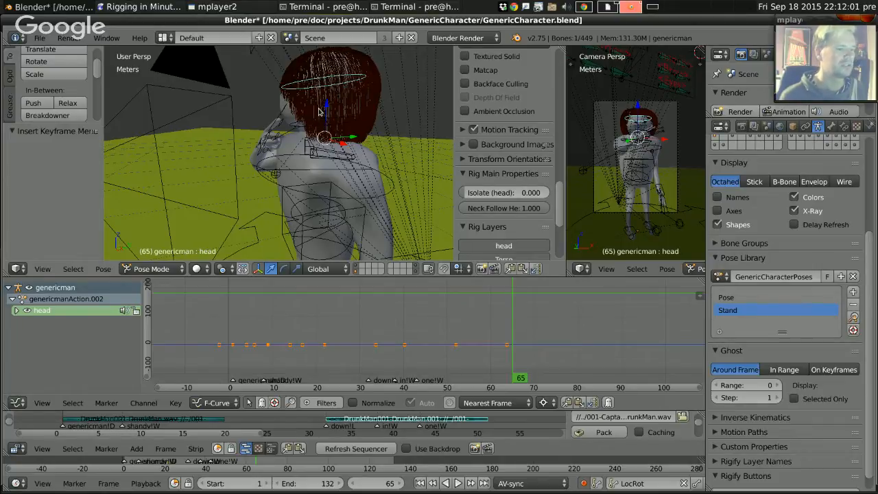
pyautogui.press('Right')
pyautogui.press('Right')
pyautogui.hotkey('alt', 'r')
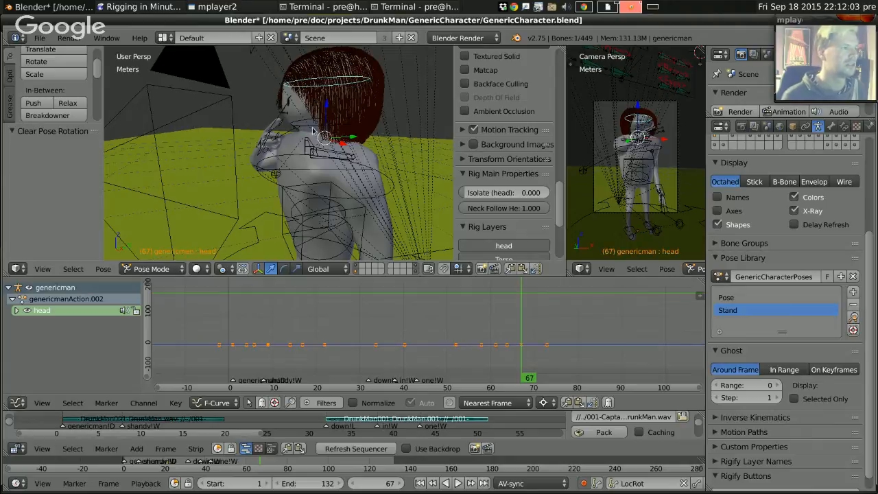
# In right side view at frame 67, rotate the neck about 9.9° and the head about 8.6°.
pyautogui.rightClick(314, 129)
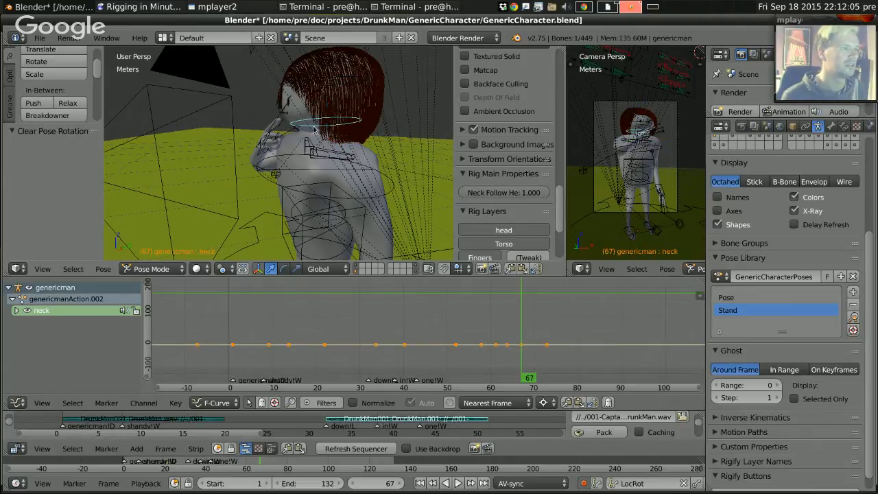
pyautogui.press('KP_3')
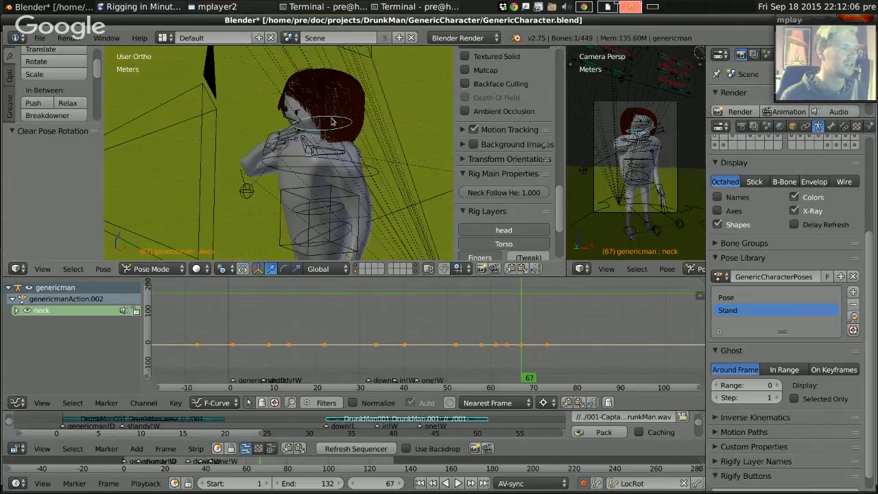
pyautogui.press('r')
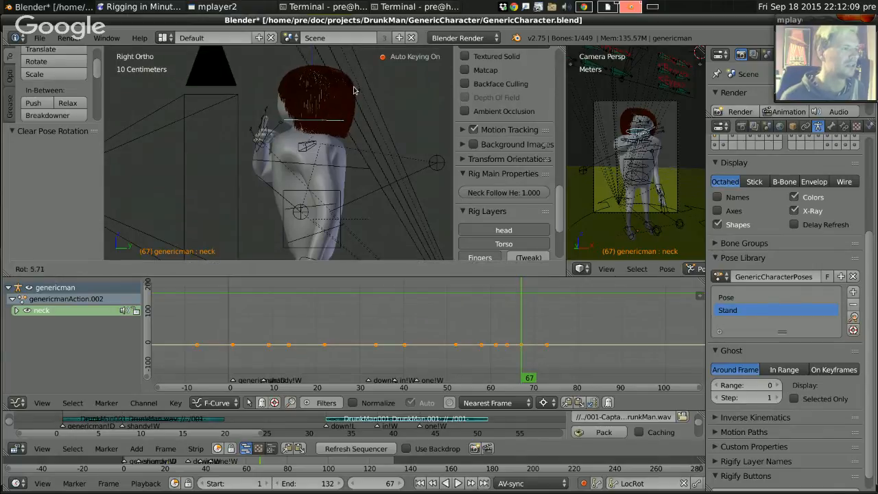
pyautogui.click(335, 93)
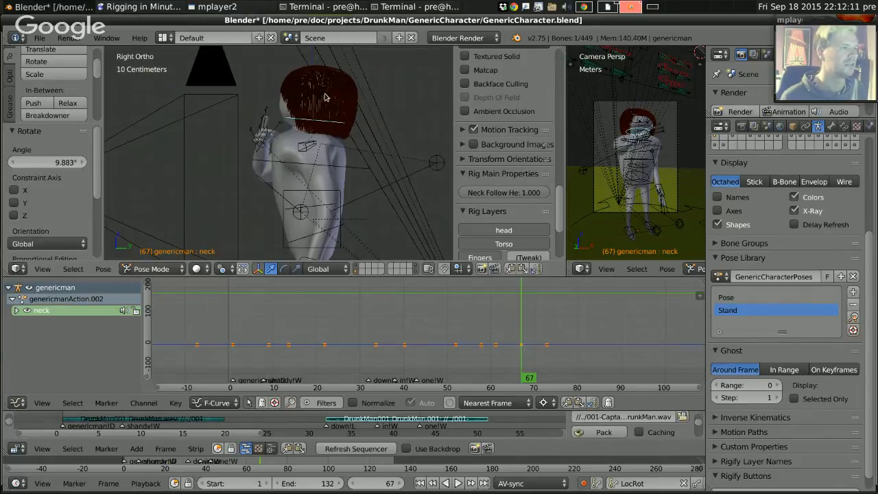
pyautogui.rightClick(325, 98)
pyautogui.press('r')
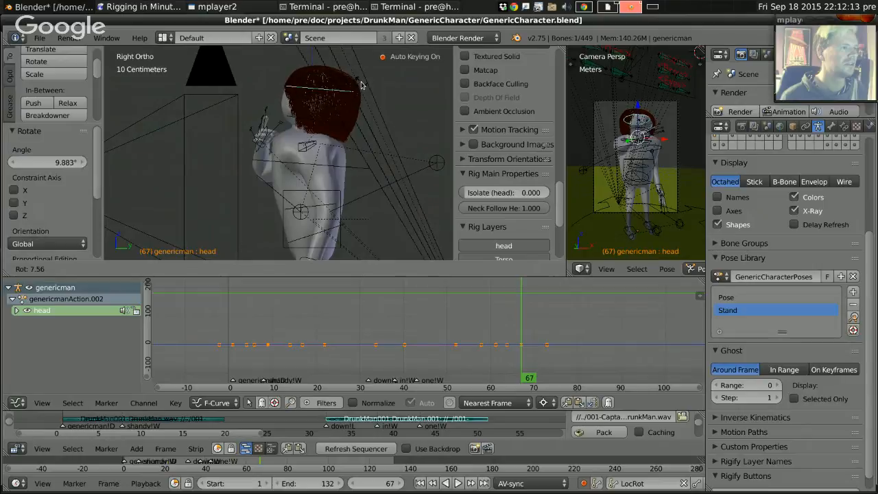
pyautogui.click(281, 129)
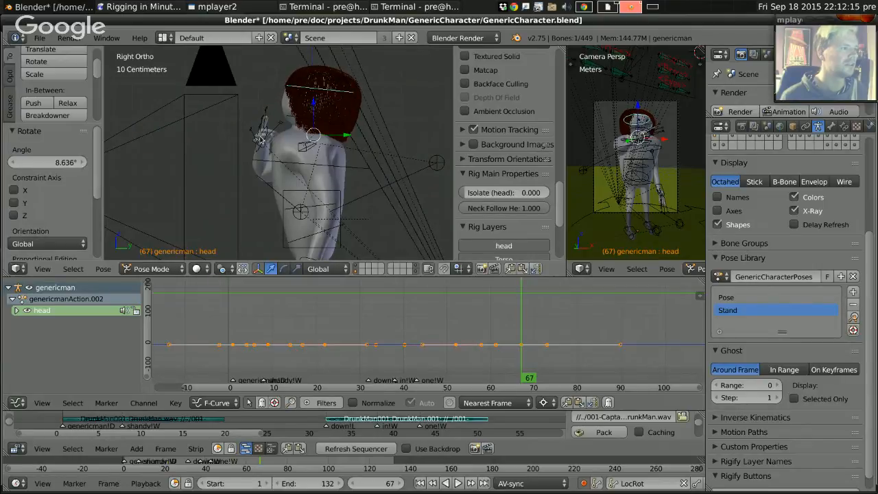
# Move the right hand about 1.3 cm in Y and 16.8 cm in Z, rotate it about 24.4°, and shift it -1.8 cm in Y and 1.3 cm in Z.
pyautogui.rightClick(261, 139)
pyautogui.press('g')
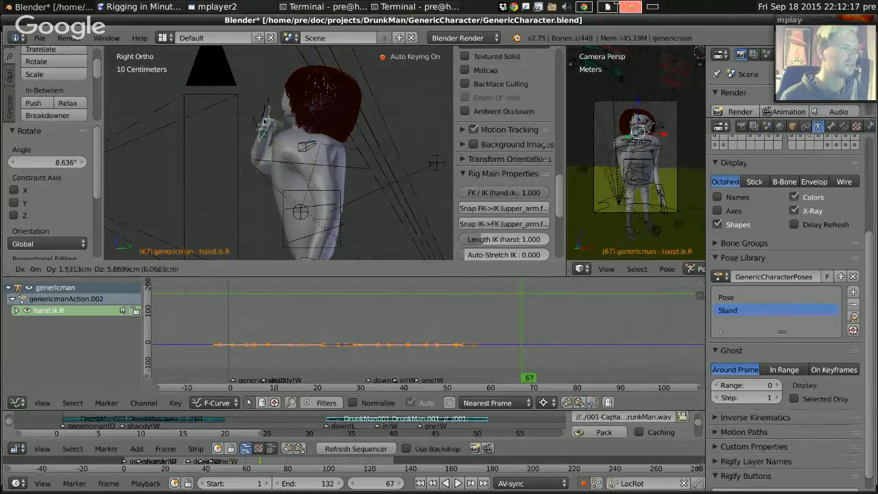
pyautogui.click(264, 103)
pyautogui.press('r')
pyautogui.press('r')
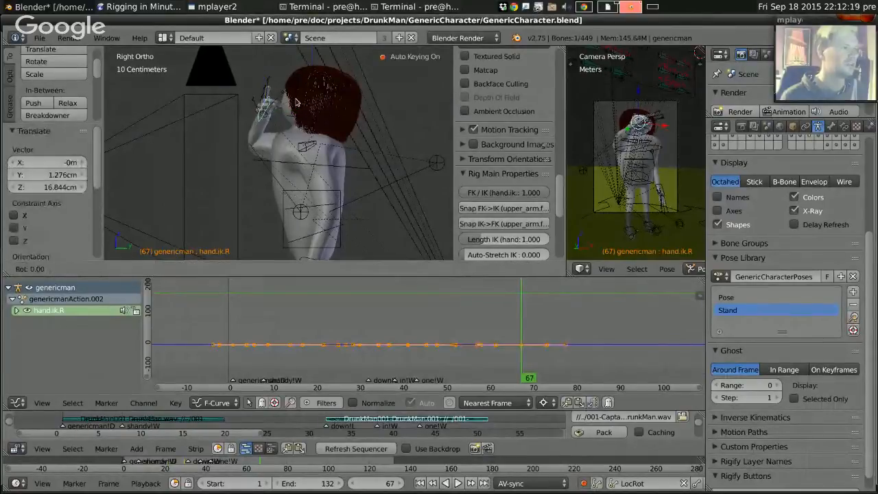
pyautogui.press('r')
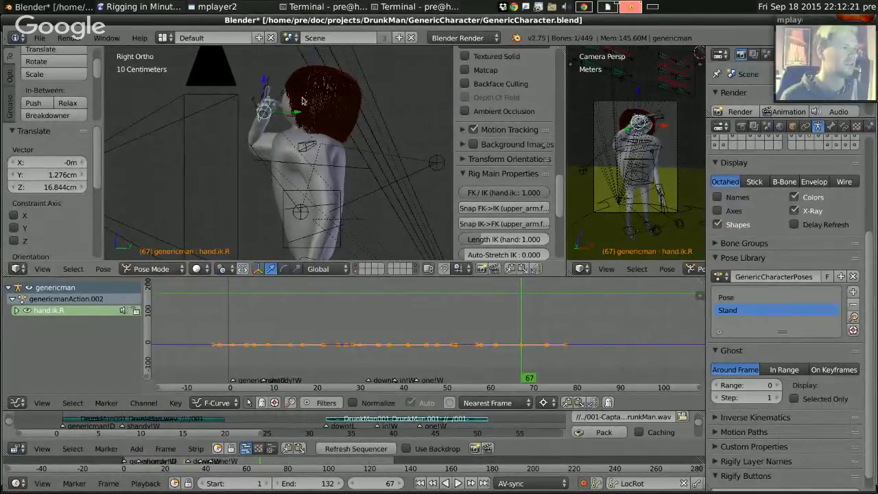
pyautogui.click(277, 110)
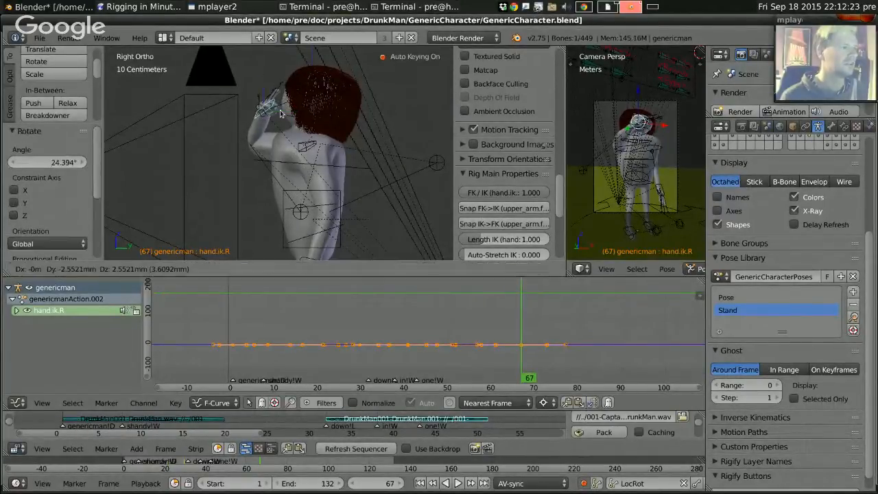
pyautogui.press('g')
pyautogui.click(276, 110)
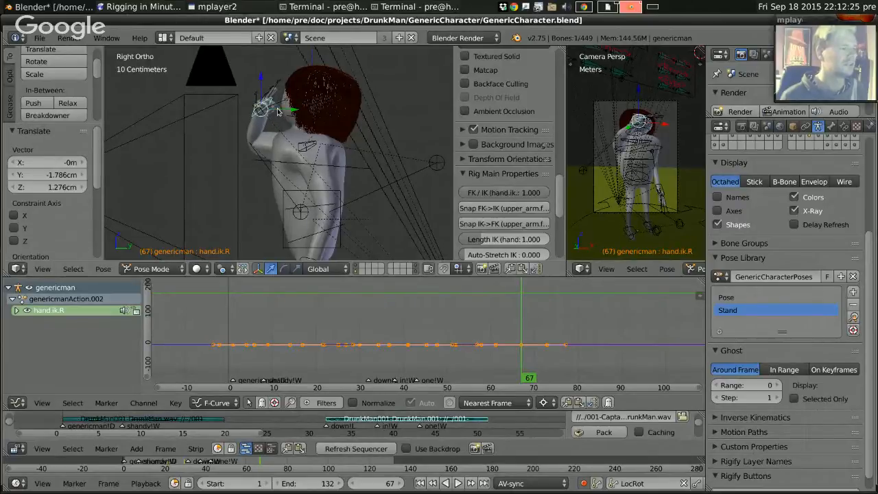
# Step through the animation from frame 0 in an enlarged camera view, examining the character's head, arm and hand gestures.
pyautogui.moveTo(276, 110); pyautogui.dragTo(347, 145, button='middle')
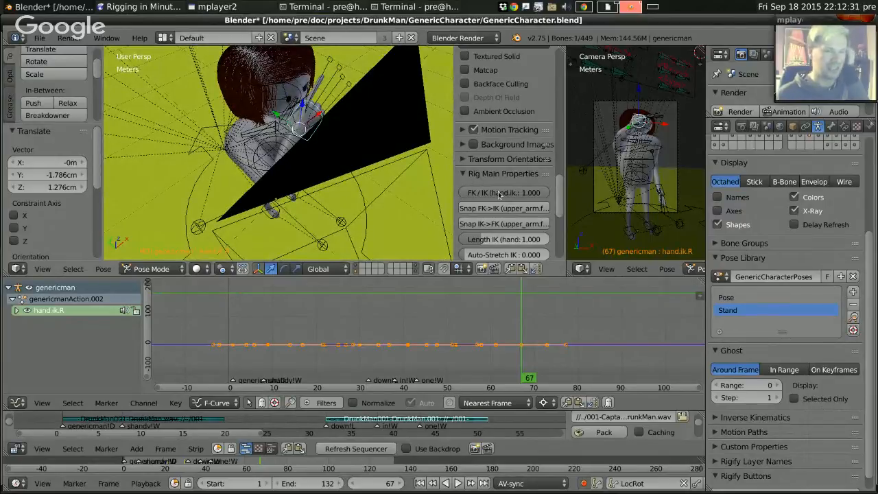
pyautogui.click(230, 317)
pyautogui.press('KP_0')
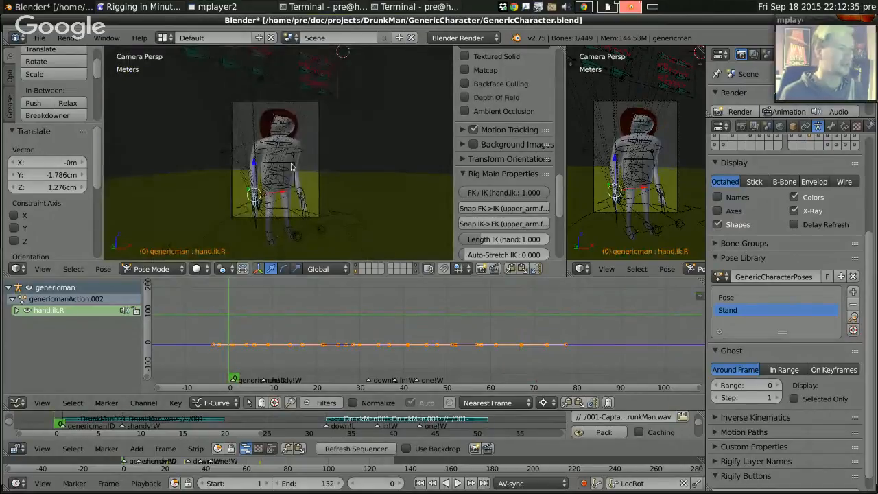
pyautogui.hotkey('ctrl', 'space')
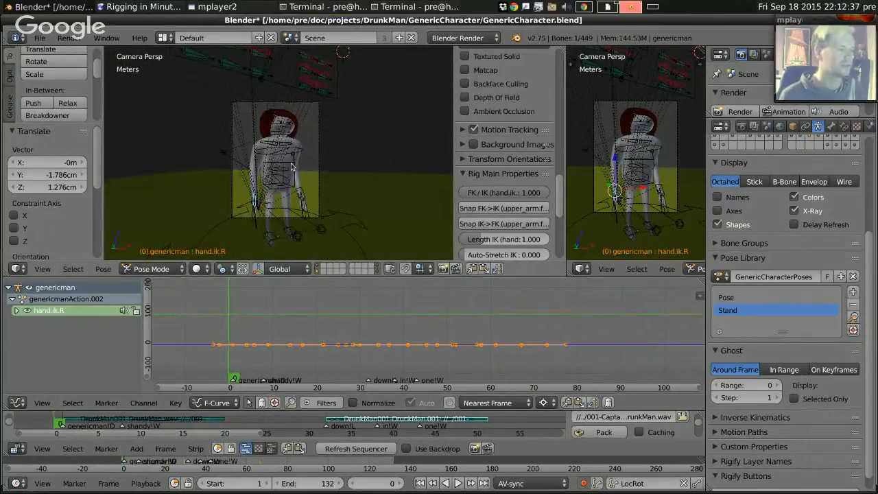
pyautogui.hotkey('ctrl', 'space')
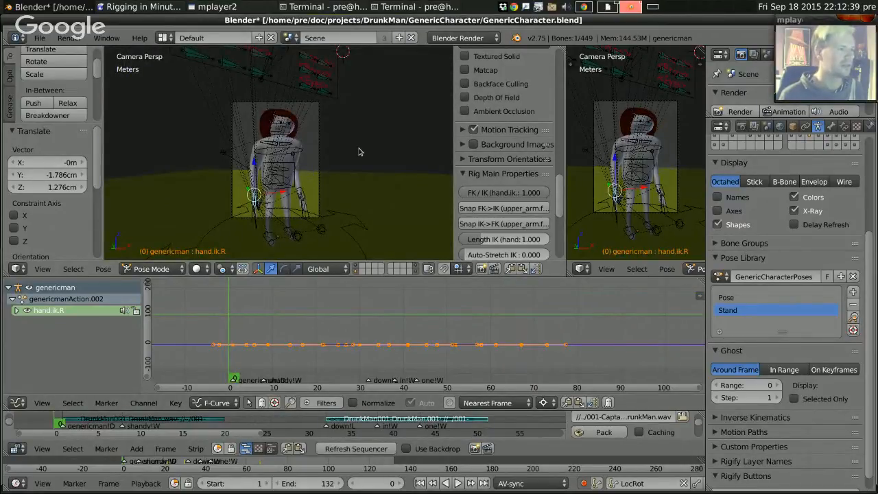
pyautogui.hotkey('ctrl', 'Up')
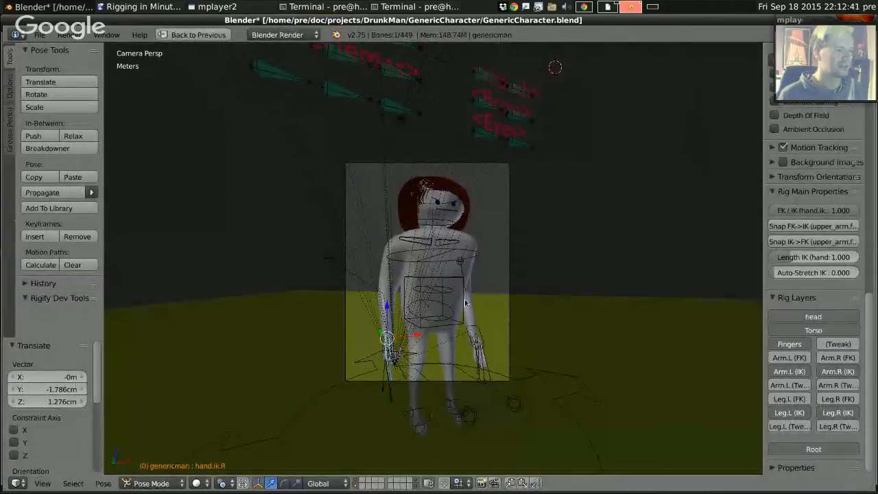
pyautogui.scroll(3, 472, 280)
pyautogui.keyDown('shift'); pyautogui.moveTo(473, 276); pyautogui.dragTo(433, 235, button='middle'); pyautogui.keyUp('shift')
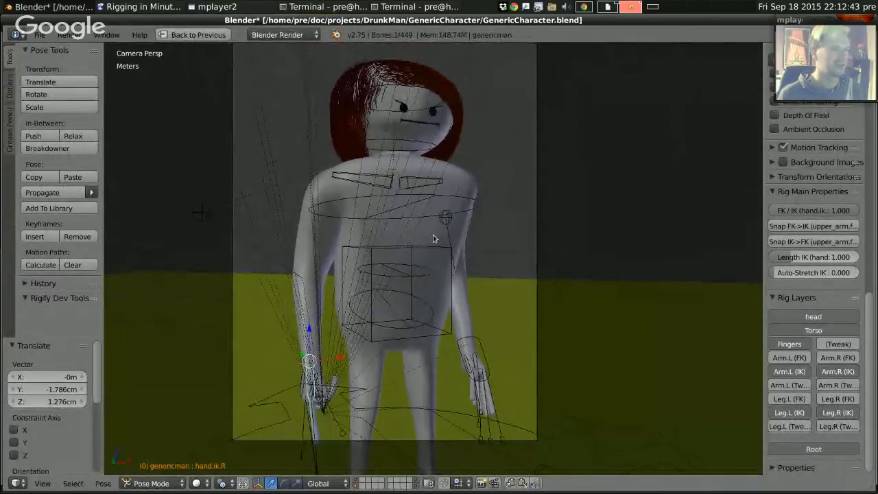
pyautogui.press('Right')
pyautogui.press('Right')
pyautogui.press('Right')
pyautogui.press('Right')
pyautogui.press('Right')
pyautogui.press('Right')
pyautogui.press('Right')
pyautogui.press('Right')
pyautogui.press('Right')
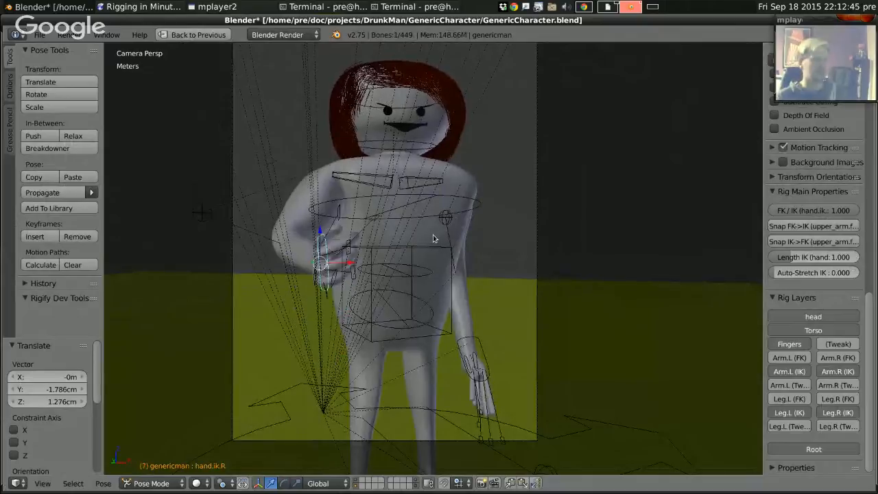
pyautogui.press('Right')
pyautogui.press('Right')
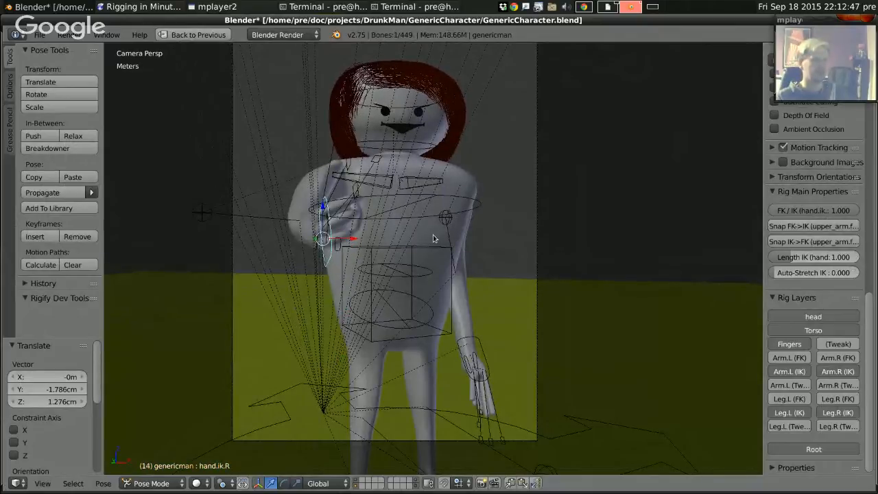
pyautogui.press('Right')
pyautogui.press('Right')
pyautogui.press('Right')
pyautogui.press('Right')
pyautogui.press('Right')
pyautogui.press('Right')
pyautogui.press('Right')
pyautogui.press('Right')
pyautogui.press('Right')
pyautogui.press('Right')
pyautogui.press('Right')
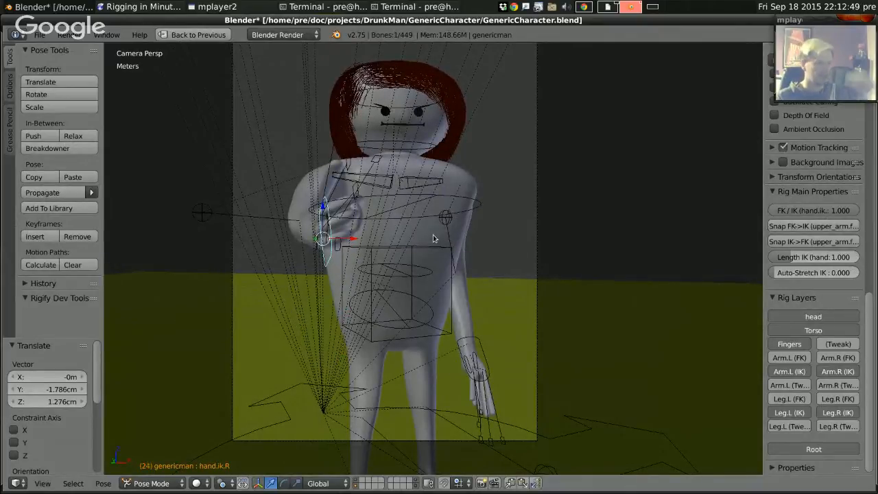
pyautogui.press('Right')
pyautogui.press('Right')
pyautogui.press('Right')
pyautogui.press('Right')
pyautogui.press('Right')
pyautogui.press('Right')
pyautogui.press('Right')
pyautogui.press('Right')
pyautogui.press('Right')
pyautogui.press('Right')
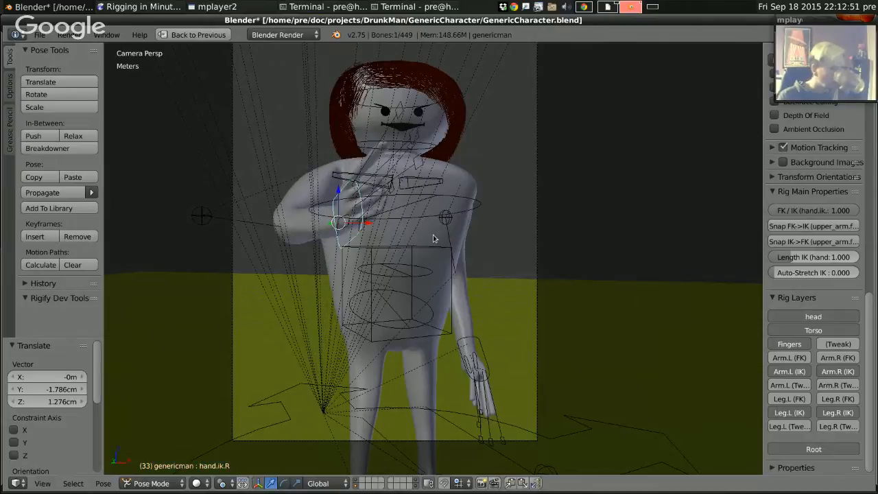
pyautogui.press('Right')
pyautogui.press('Right')
pyautogui.press('Right')
pyautogui.press('Right')
pyautogui.press('Right')
pyautogui.press('Right')
pyautogui.press('Right')
pyautogui.press('Right')
pyautogui.press('Right')
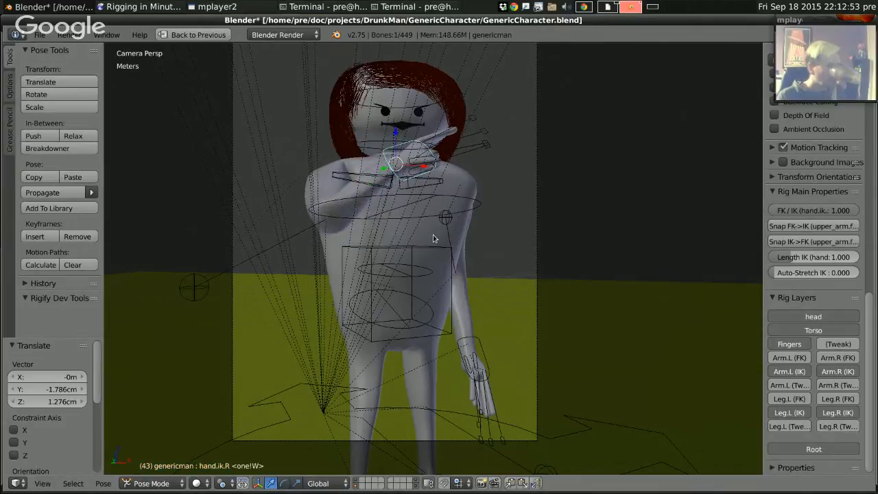
pyautogui.press('Right')
pyautogui.press('Right')
pyautogui.press('Right')
pyautogui.press('Right')
pyautogui.press('Right')
pyautogui.press('Right')
pyautogui.press('Right')
pyautogui.press('Right')
pyautogui.press('Right')
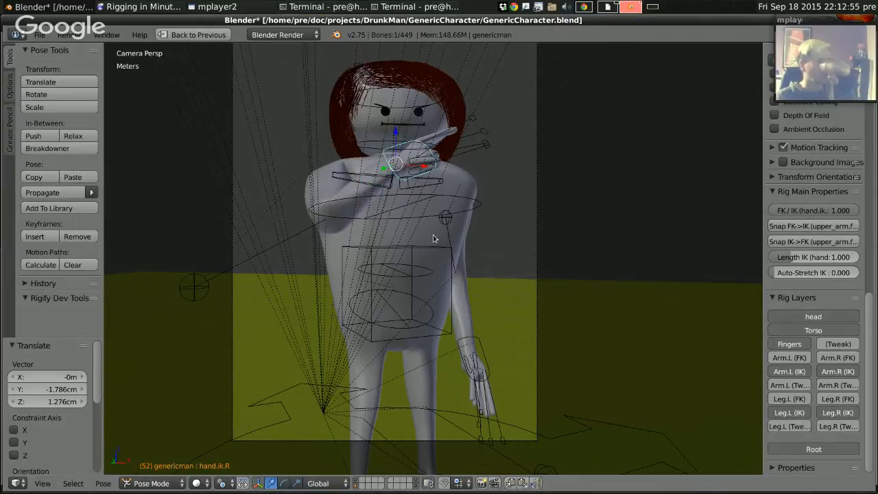
pyautogui.press('Right')
pyautogui.press('Right')
pyautogui.press('Right')
pyautogui.press('Right')
pyautogui.press('Right')
pyautogui.press('Right')
pyautogui.press('Right')
pyautogui.press('Right')
pyautogui.press('Right')
pyautogui.press('Right')
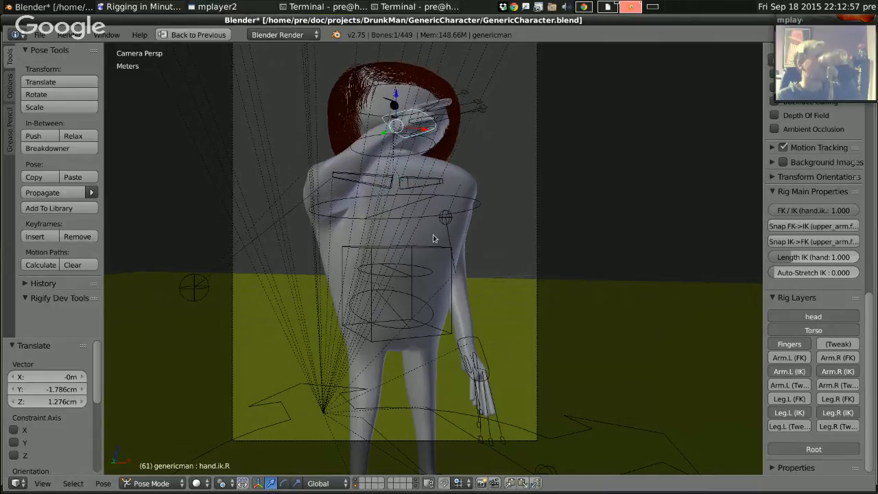
pyautogui.press('Right')
pyautogui.press('Right')
pyautogui.press('Right')
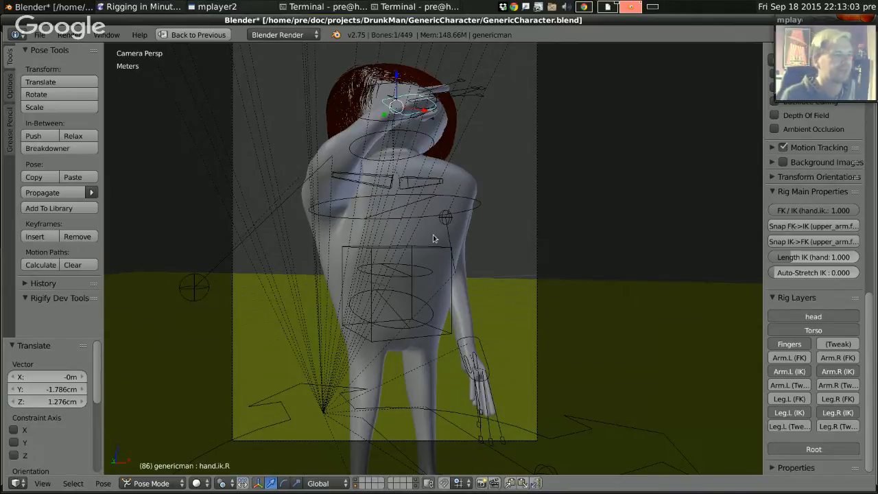
pyautogui.scroll(-5, 443, 213)
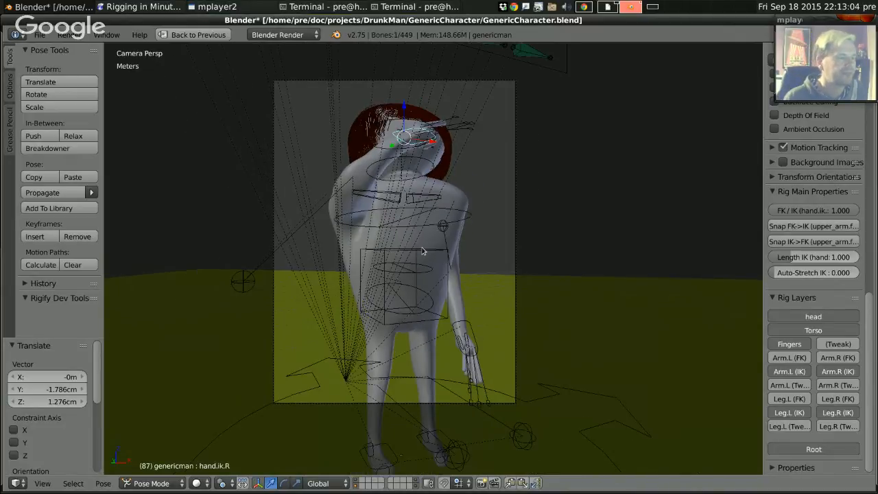
pyautogui.hotkey('ctrl', 'Up')
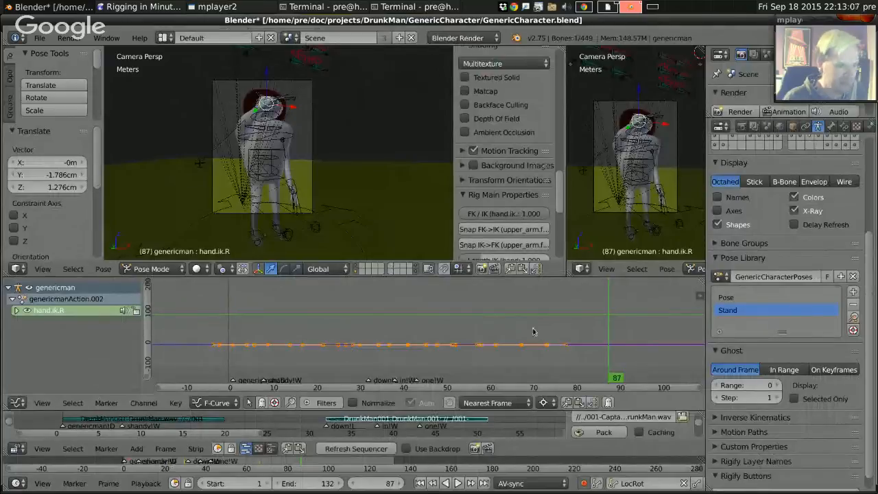
# Set the scene's end frame to 80.
pyautogui.moveTo(539, 334)
pyautogui.mouseDown()
pyautogui.moveTo(525, 334)
pyautogui.moveTo(539, 334)
pyautogui.mouseUp()
pyautogui.hotkey('alt', 'a')
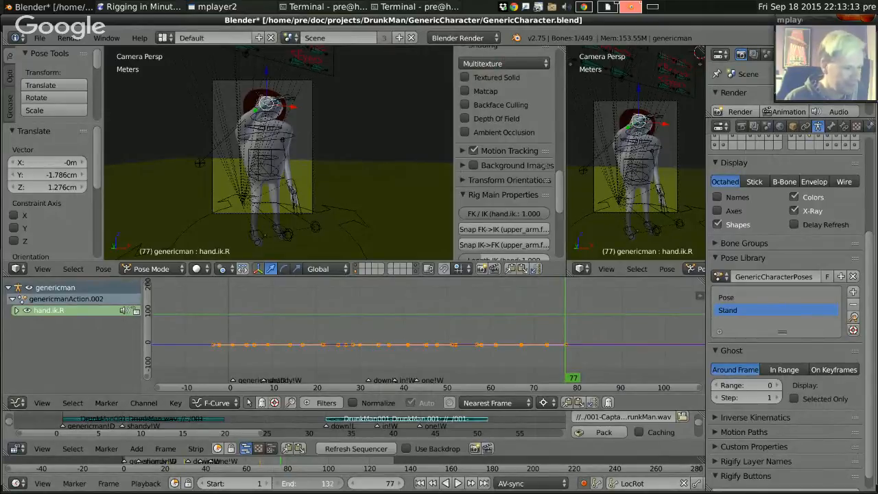
pyautogui.click(326, 482)
pyautogui.write('80')
pyautogui.press('Return')
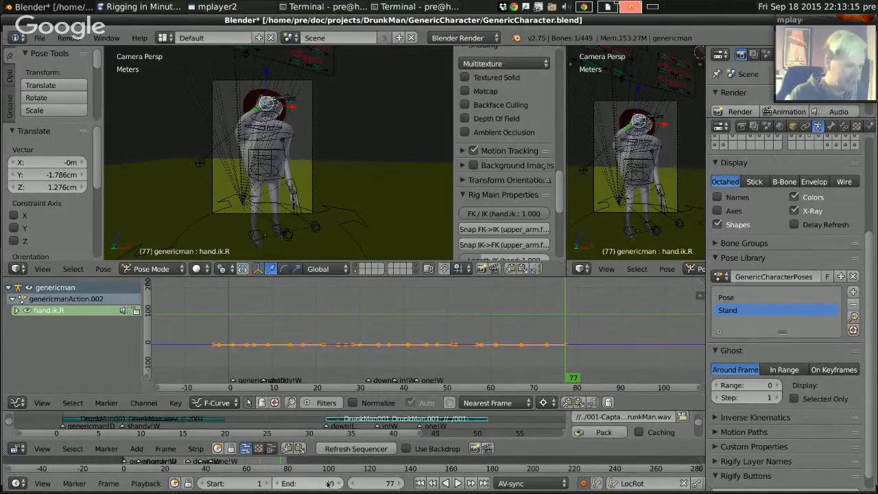
pyautogui.hotkey('alt', 'a')
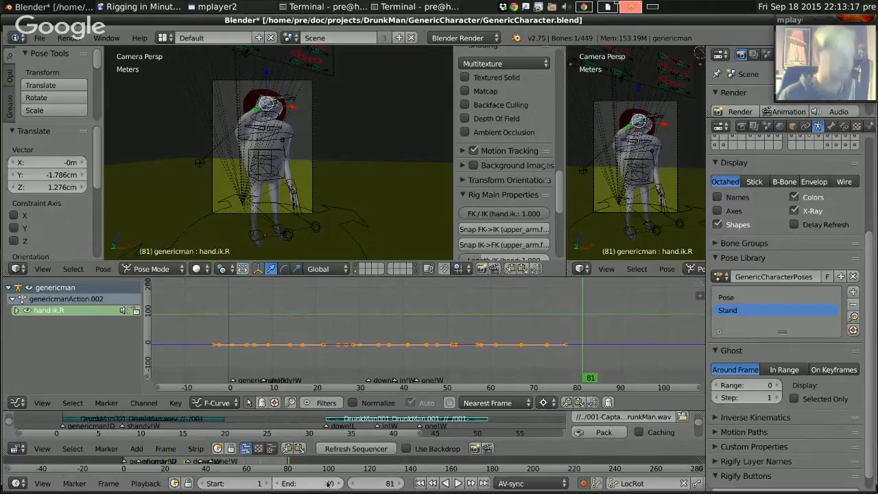
# At frame 80 in right side view, rotate the neck and head controls together about 12.1°.
pyautogui.press('Left')
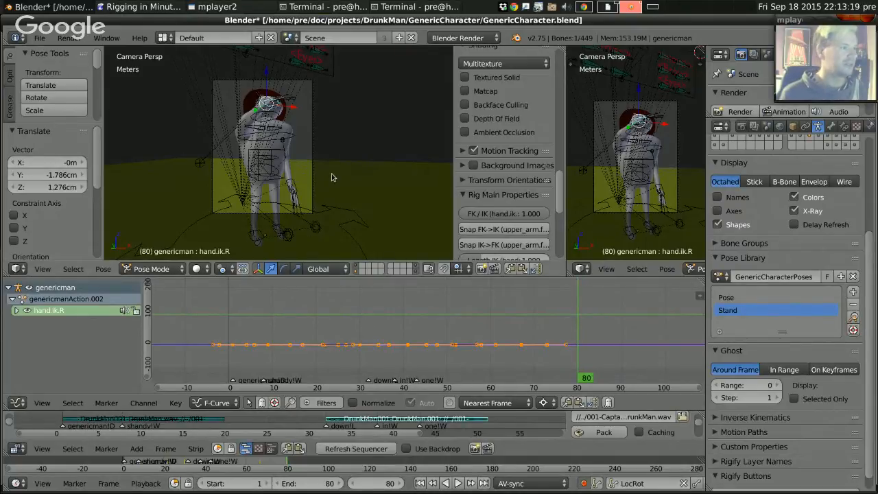
pyautogui.press('KP_3')
pyautogui.scroll(7, 317, 147)
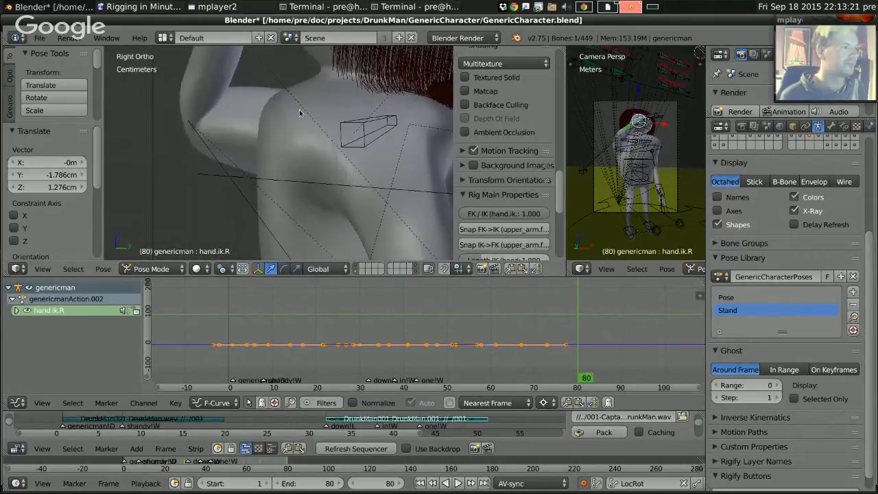
pyautogui.scroll(-5, 305, 171)
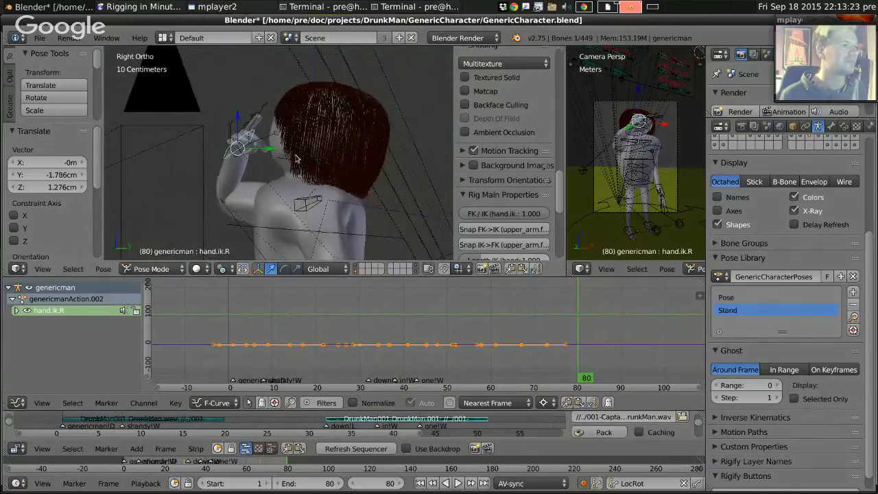
pyautogui.rightClick(297, 163)
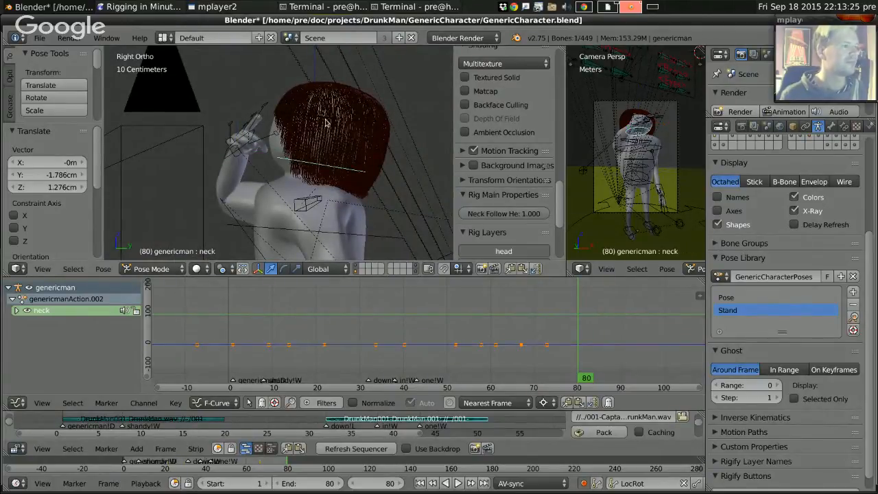
pyautogui.rightClick(326, 123)
pyautogui.hotkey('ctrl', 'z')
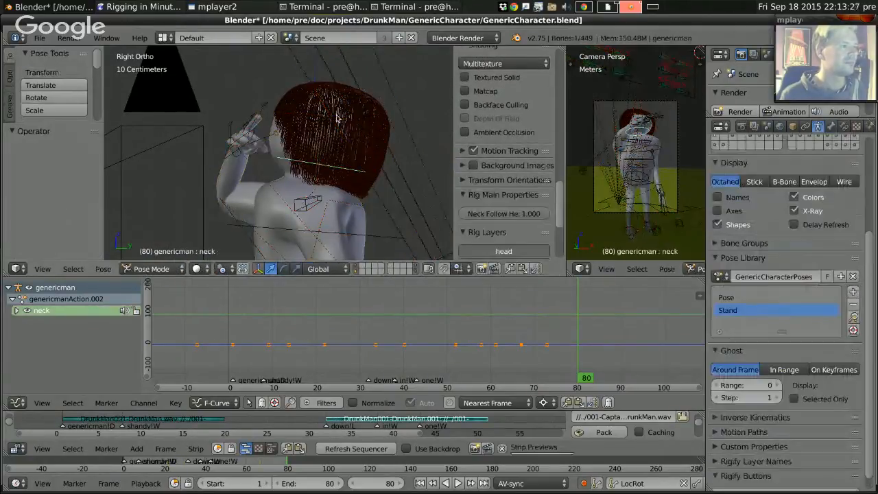
pyautogui.rightClick(336, 118)
pyautogui.press('r')
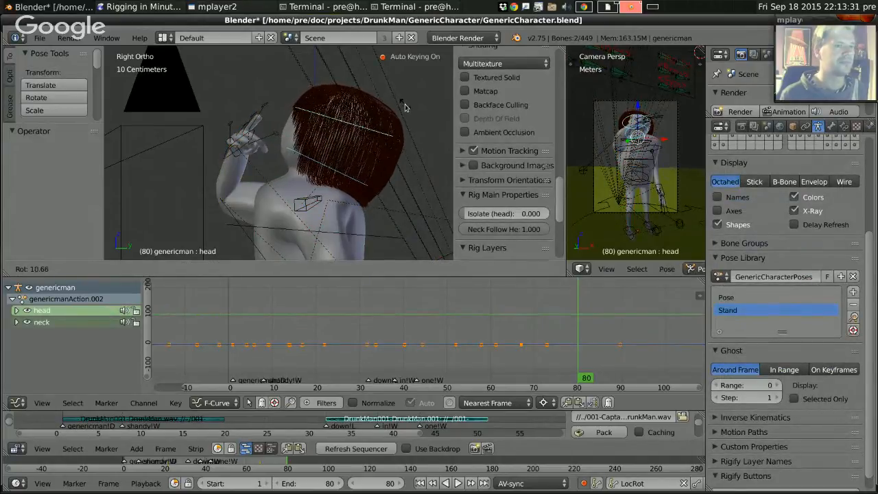
pyautogui.click(381, 114)
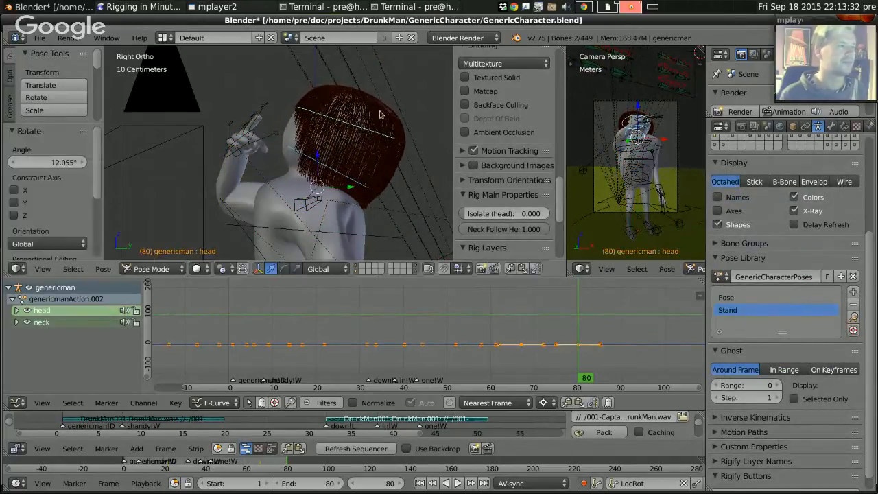
# Move the right hand's IK control about 4.2 cm in Y and 7.9 cm in Z, and rotate it about 21.7°.
pyautogui.rightClick(235, 146)
pyautogui.press('g')
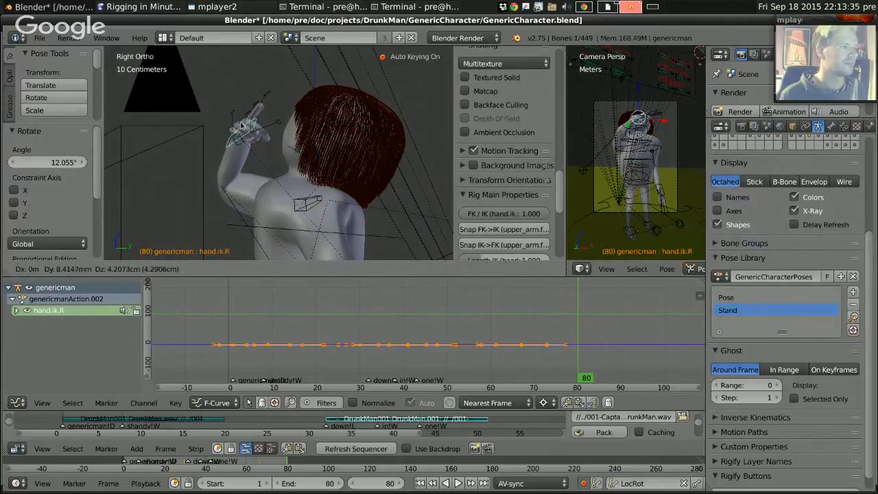
pyautogui.click(308, 90)
pyautogui.press('r')
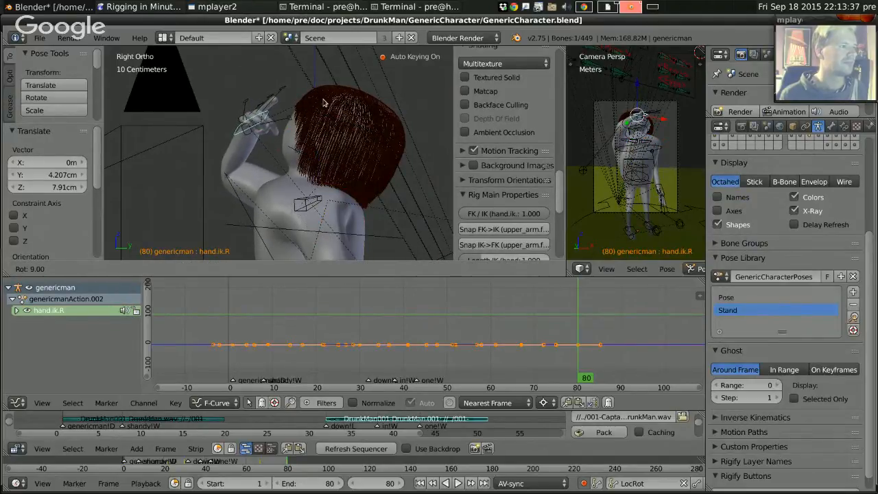
pyautogui.click(330, 112)
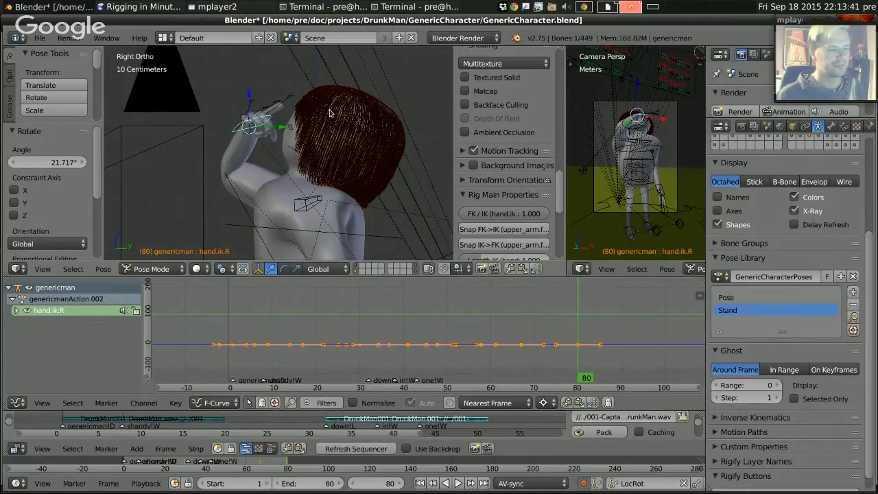
# Play back the animation in the maximized camera view to examine the timing of the head and hand gestures.
pyautogui.hotkey('ctrl', 'Up')
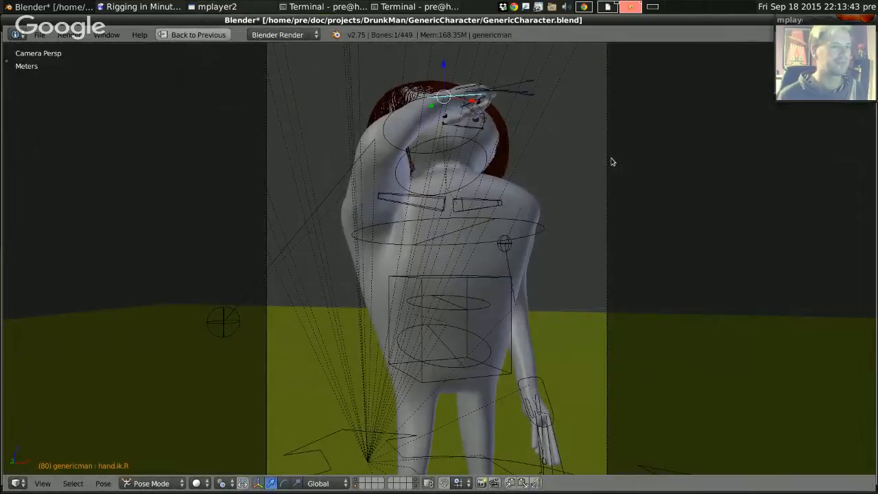
pyautogui.hotkey('alt', 'a')
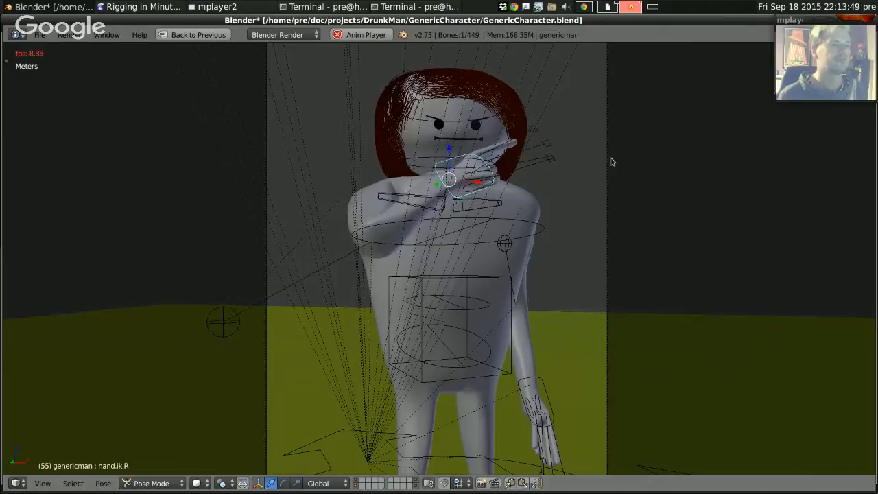
pyautogui.hotkey('alt', 'a')
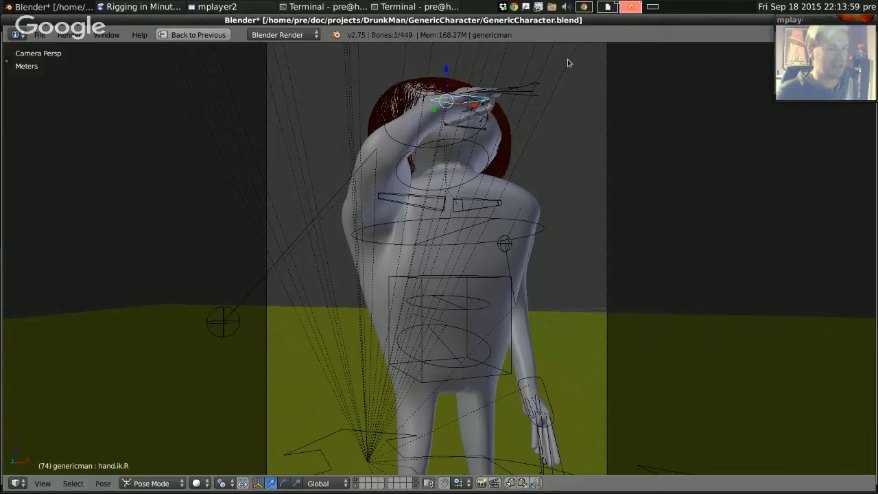
pyautogui.hotkey('ctrl', 'Up')
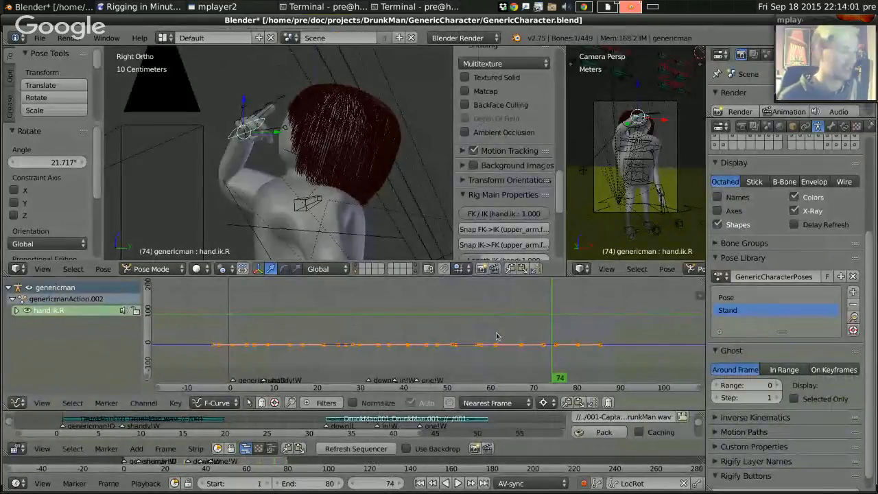
# Select the O mouth-shape control on the floating facial panel and insert a LocRot keyframe for it at frame 63.
pyautogui.scroll(-3, 338, 209)
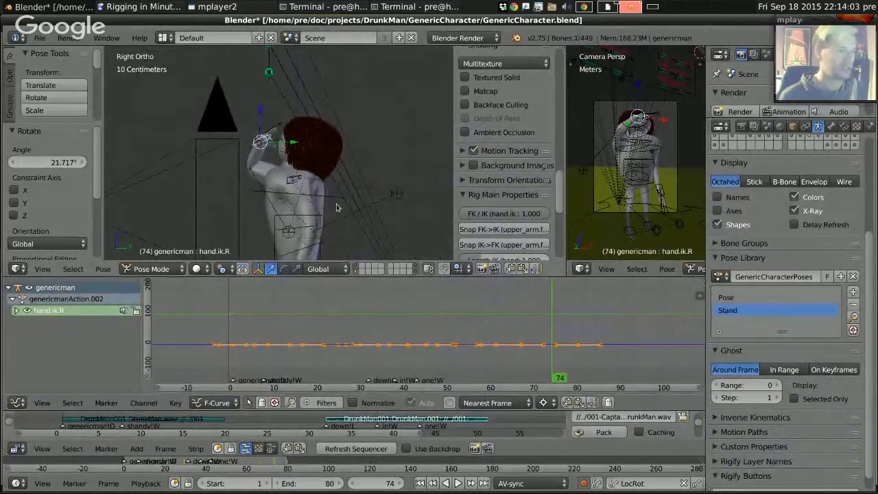
pyautogui.moveTo(336, 208); pyautogui.dragTo(348, 118, button='middle')
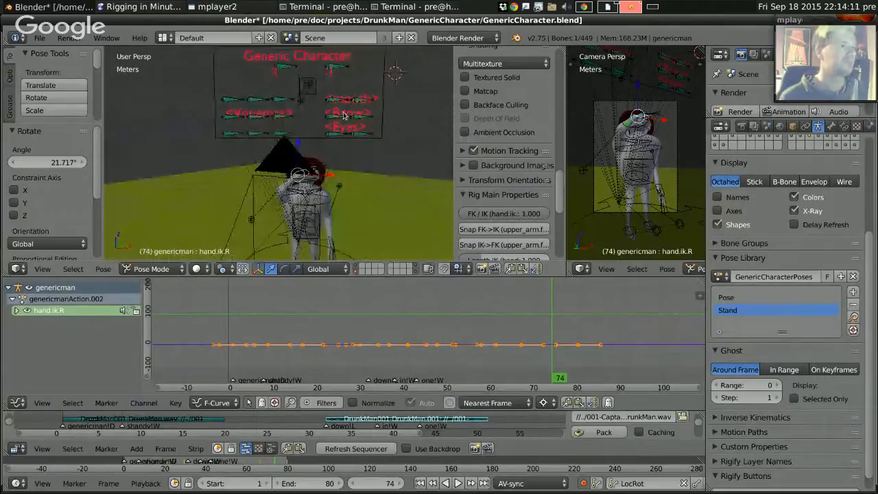
pyautogui.rightClick(278, 118)
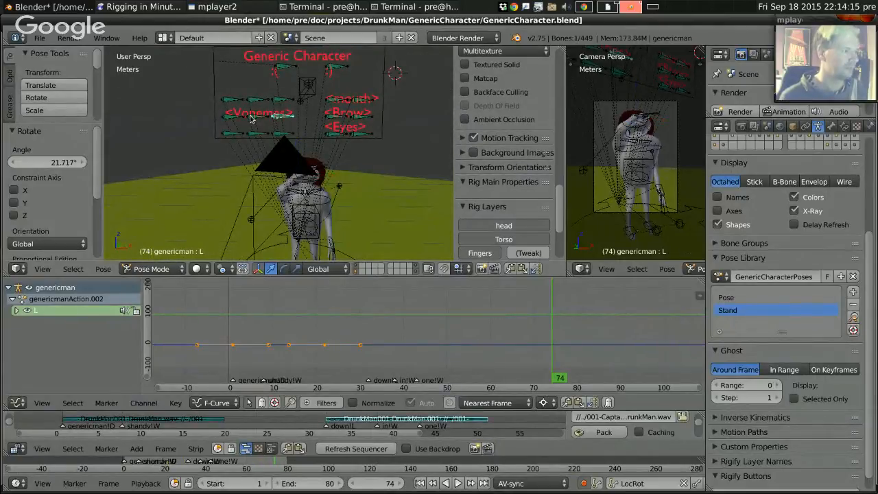
pyautogui.rightClick(251, 119)
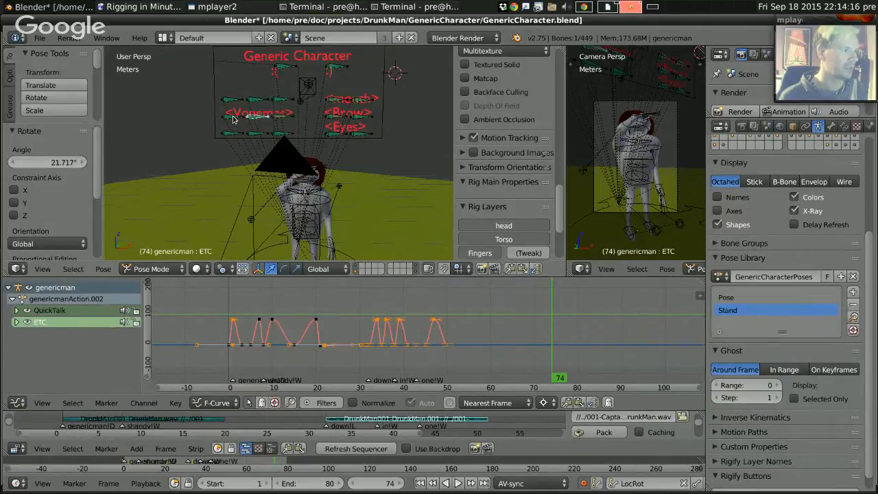
pyautogui.rightClick(234, 134)
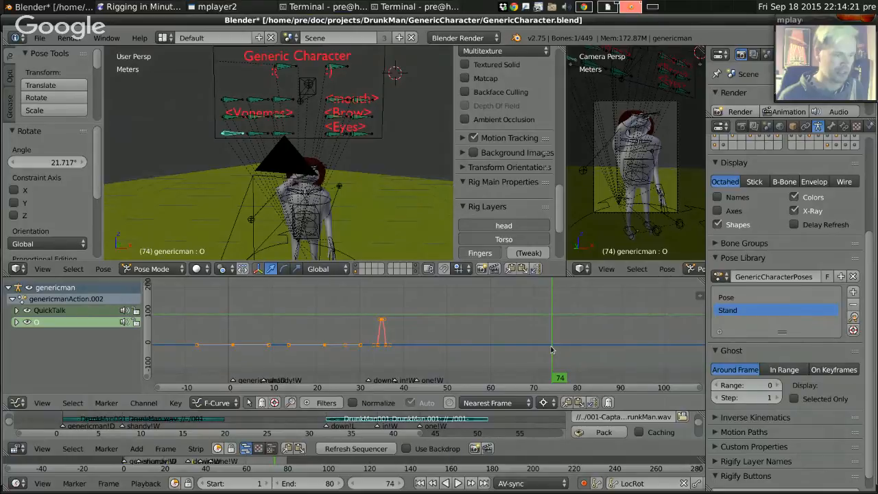
pyautogui.press('Left')
pyautogui.press('Left')
pyautogui.press('Left')
pyautogui.press('Left')
pyautogui.press('Left')
pyautogui.press('Left')
pyautogui.press('Left')
pyautogui.press('Left')
pyautogui.press('Left')
pyautogui.press('Left')
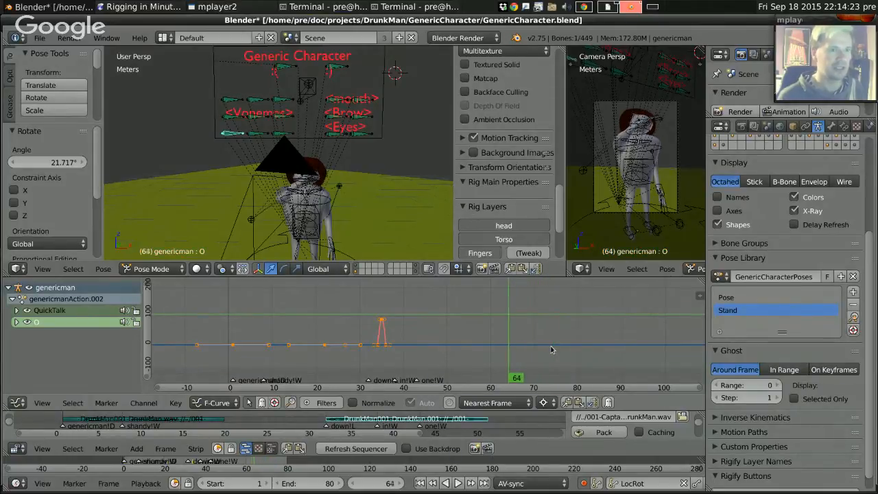
pyautogui.press('Left')
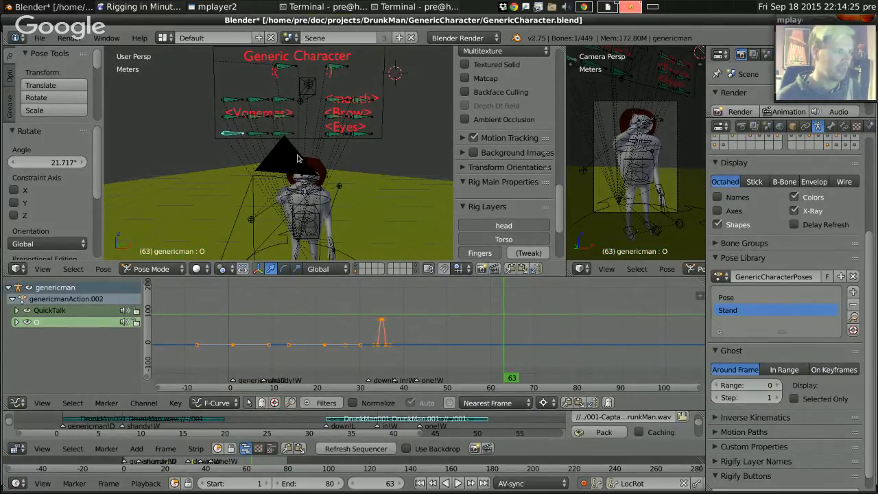
pyautogui.press('i')
# At frame 72, rotate the O mouth-shape control about -122.3°.
pyautogui.press('Right')
pyautogui.press('Right')
pyautogui.press('Right')
pyautogui.press('Right')
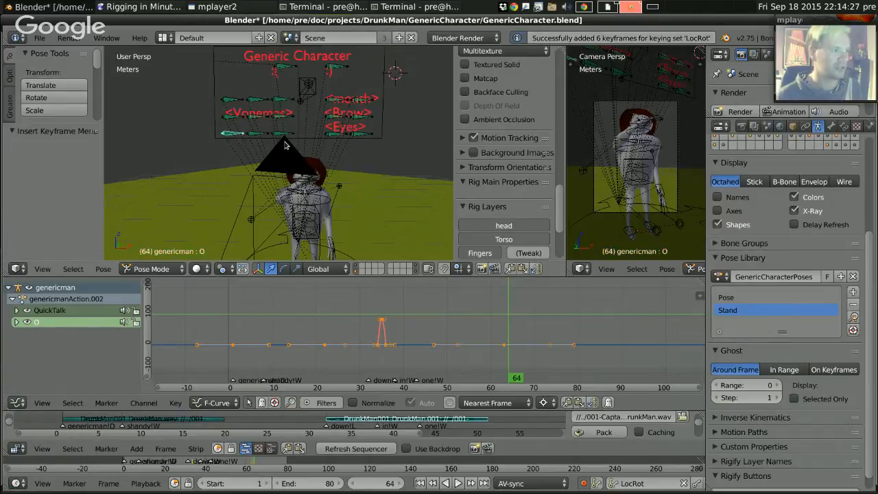
pyautogui.press('Right')
pyautogui.press('Right')
pyautogui.press('Right')
pyautogui.press('Right')
pyautogui.press('Right')
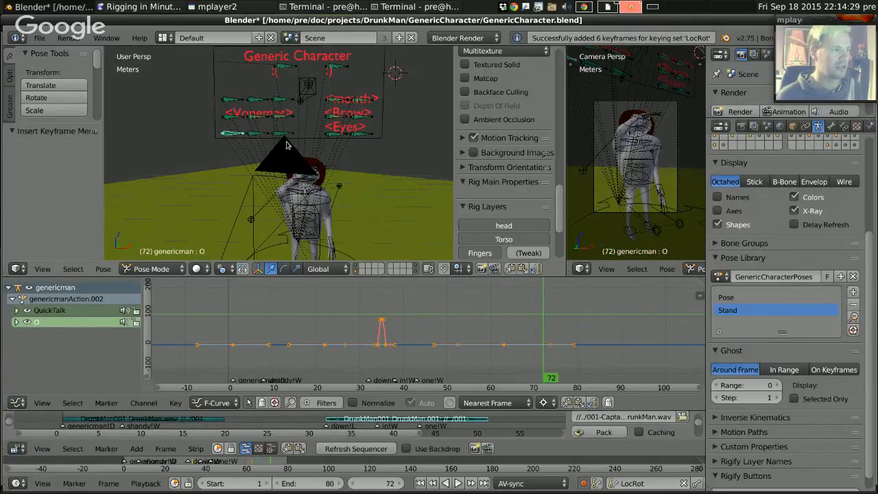
pyautogui.press('r')
pyautogui.click(207, 95)
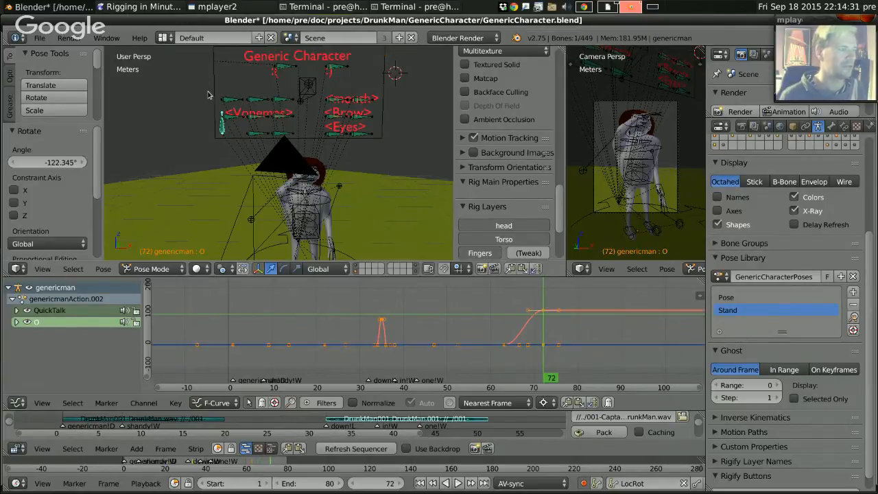
# Insert a LocRot keyframe at frame 93 to hold the rotated O mouth shape.
pyautogui.press('Right')
pyautogui.press('Right')
pyautogui.press('Right')
pyautogui.press('Right')
pyautogui.press('Right')
pyautogui.press('Right')
pyautogui.press('Right')
pyautogui.press('Right')
pyautogui.press('Right')
pyautogui.press('Right')
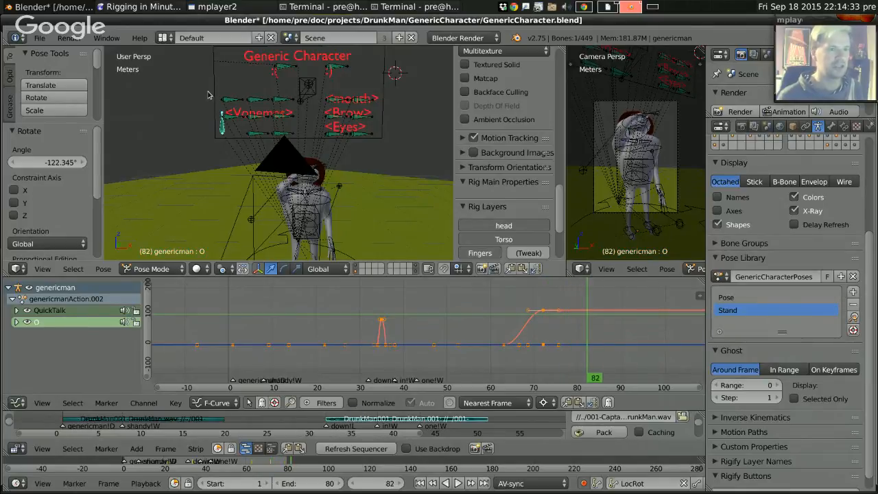
pyautogui.press('Right')
pyautogui.press('Right')
pyautogui.press('Right')
pyautogui.press('Right')
pyautogui.press('Right')
pyautogui.press('Right')
pyautogui.press('Right')
pyautogui.press('Right')
pyautogui.press('Right')
pyautogui.press('Right')
pyautogui.press('Right')
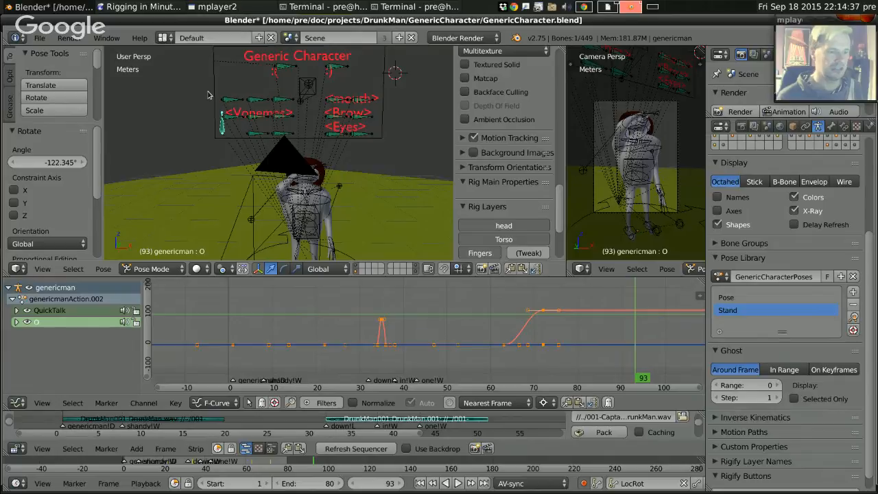
pyautogui.press('i')
# At frame 100, clear the rotation of the O mouth-shape control.
pyautogui.press('Right')
pyautogui.press('Right')
pyautogui.press('Right')
pyautogui.press('Right')
pyautogui.press('Right')
pyautogui.press('Right')
pyautogui.press('Right')
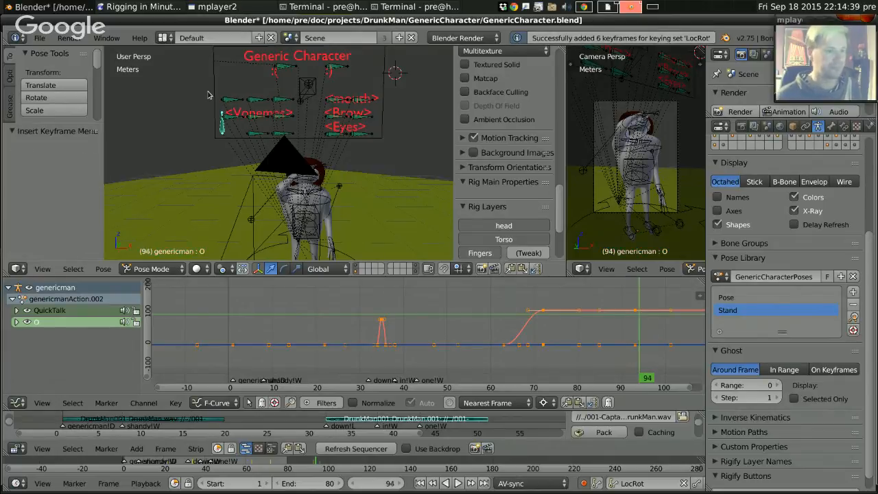
pyautogui.hotkey('alt', 'r')
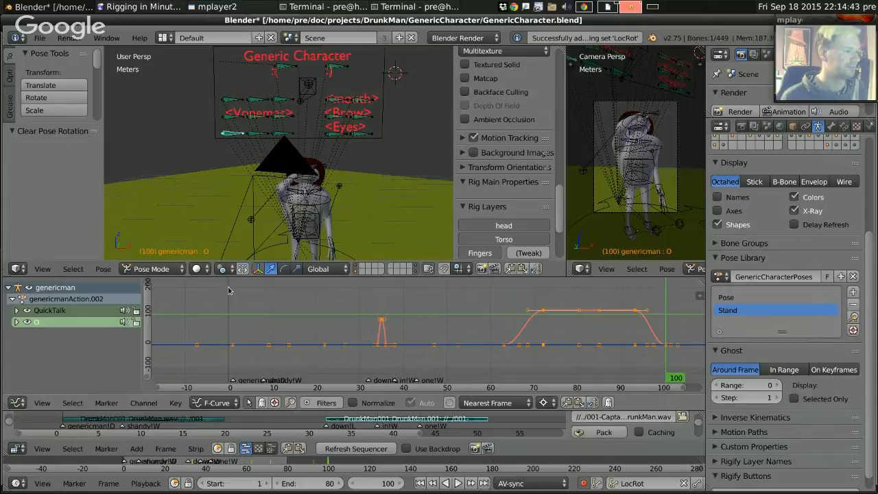
# Save the GenericCharacter.blend file.
pyautogui.click(40, 39)
pyautogui.click(90, 135)
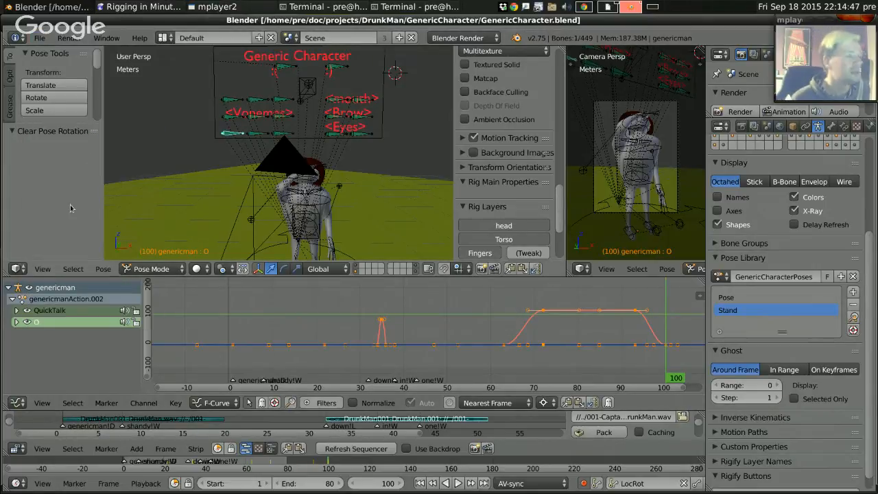
pyautogui.click(15, 271)
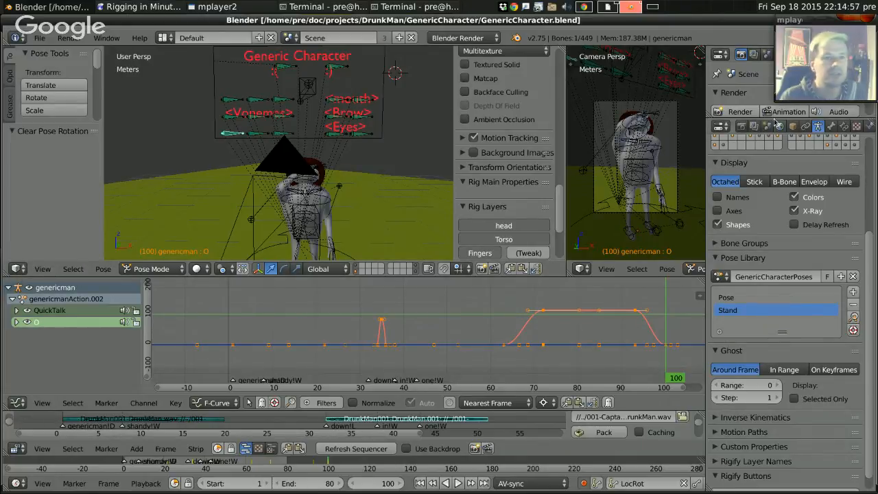
# Enlarge the render settings area and set the render output path to DownInOne in the GenericCharacter project folder.
pyautogui.moveTo(776, 118); pyautogui.dragTo(819, 376)
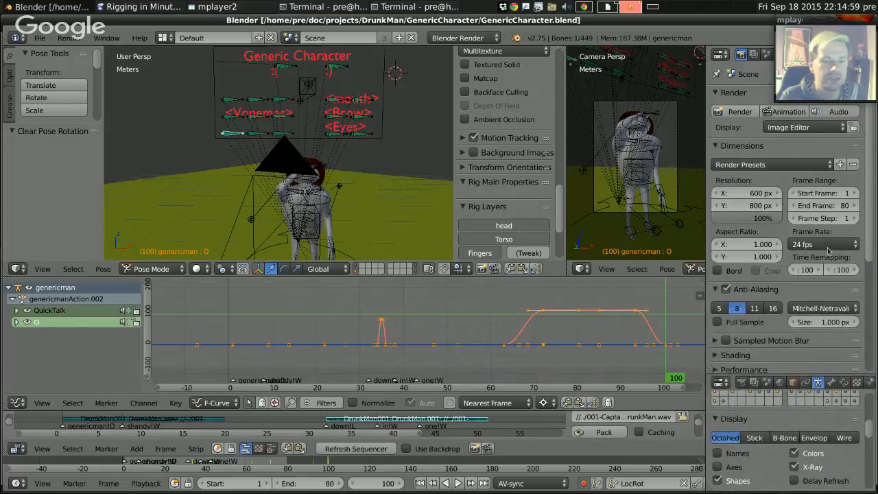
pyautogui.scroll(-6, 826, 247)
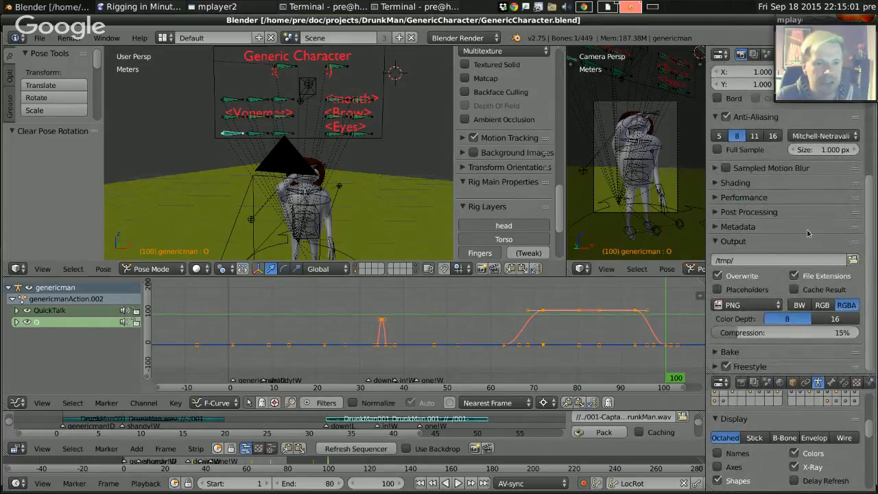
pyautogui.click(853, 261)
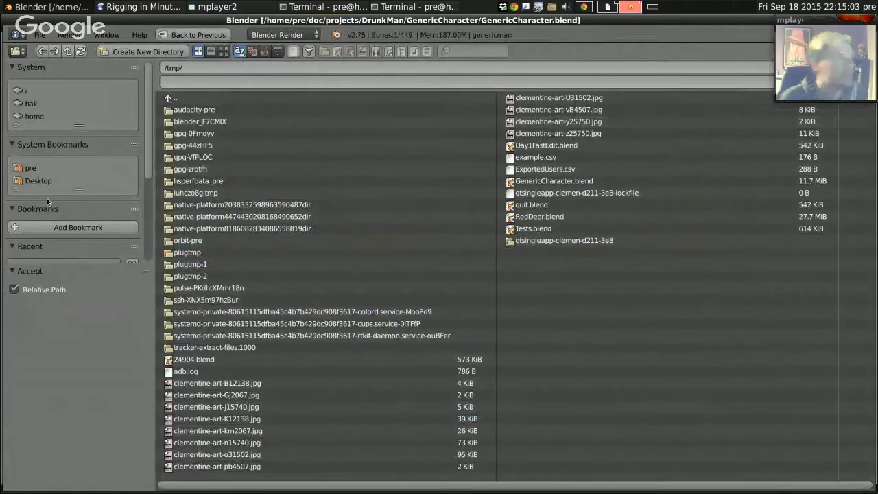
pyautogui.scroll(-2, 76, 202)
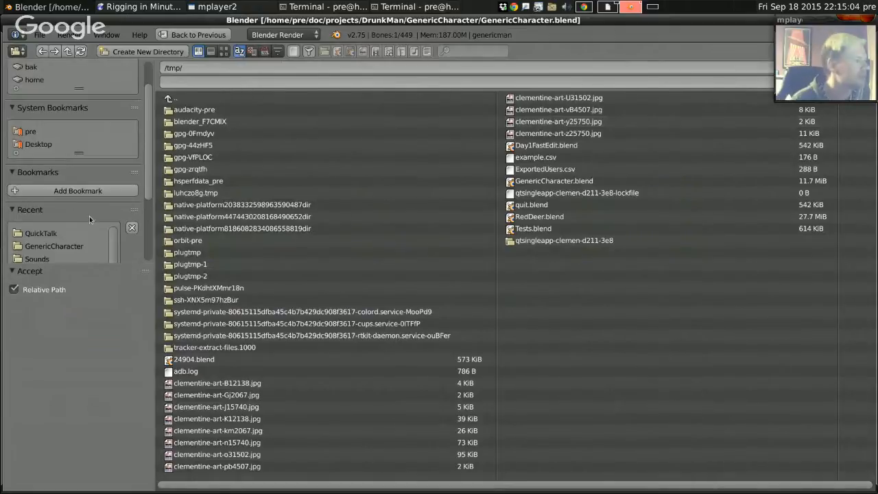
pyautogui.click(62, 246)
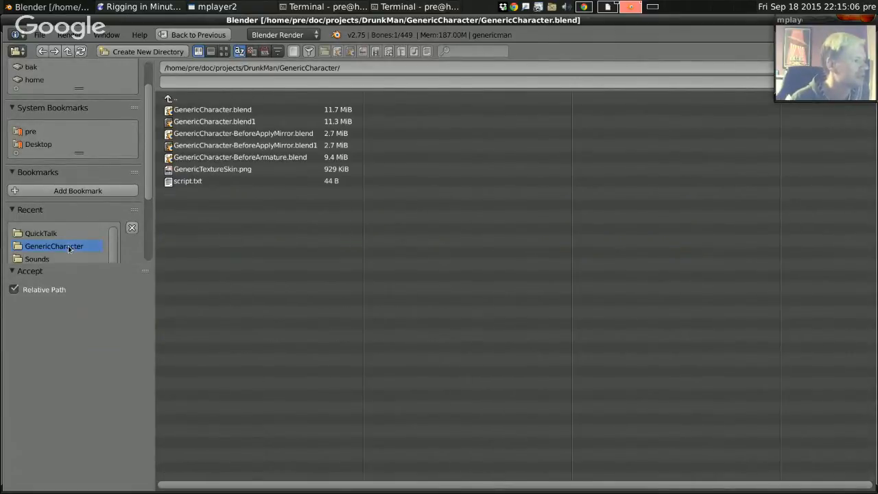
pyautogui.click(205, 81)
pyautogui.write('DownInOne')
pyautogui.press('Return')
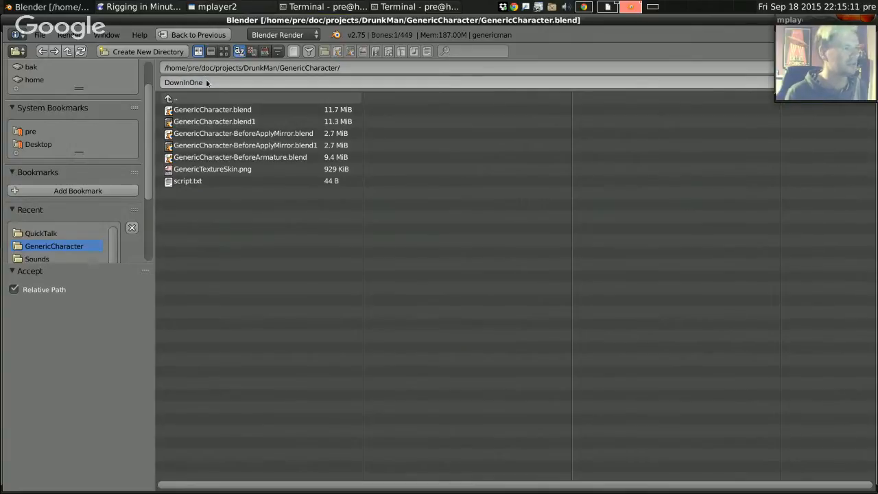
pyautogui.moveTo(860, 18); pyautogui.dragTo(811, 17)
pyautogui.click(857, 67)
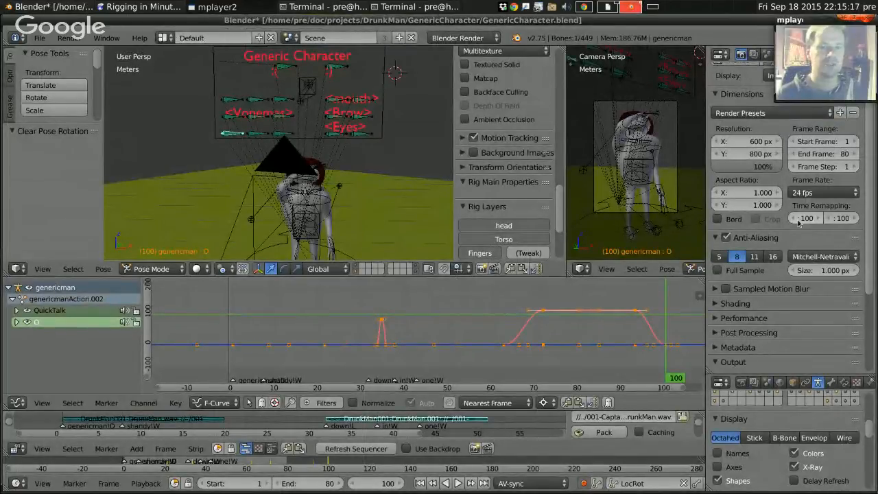
# Review the render settings, including resolution, frame range, frame rate, anti-aliasing and output options.
pyautogui.scroll(3, 806, 274)
pyautogui.scroll(-6, 805, 281)
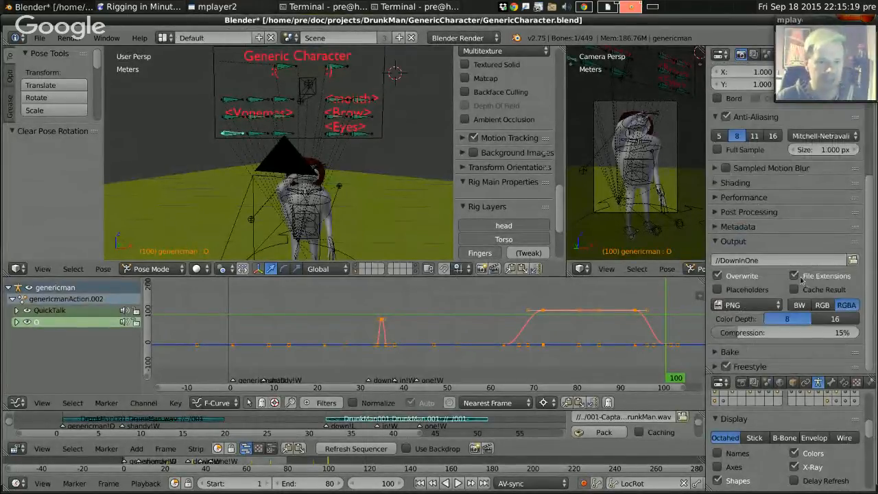
pyautogui.scroll(5, 799, 278)
pyautogui.scroll(-5, 788, 277)
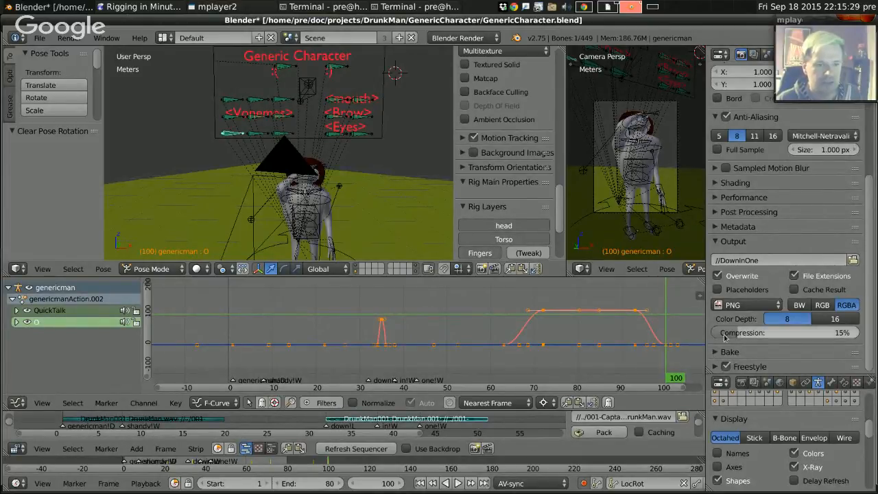
pyautogui.click(723, 241)
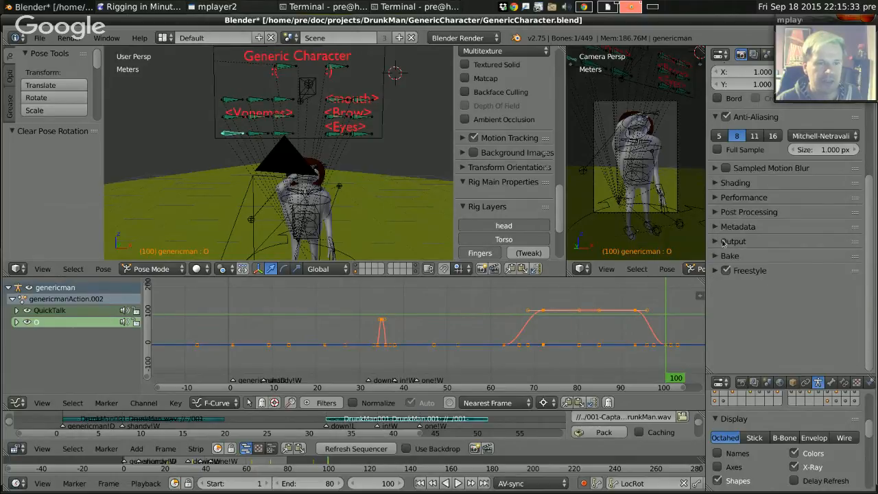
pyautogui.scroll(5, 791, 254)
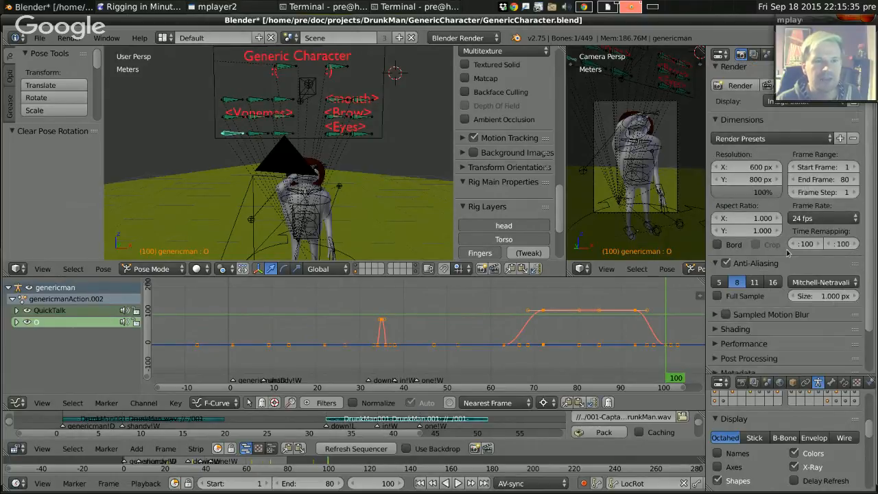
pyautogui.scroll(1, 788, 254)
pyautogui.scroll(-3, 788, 253)
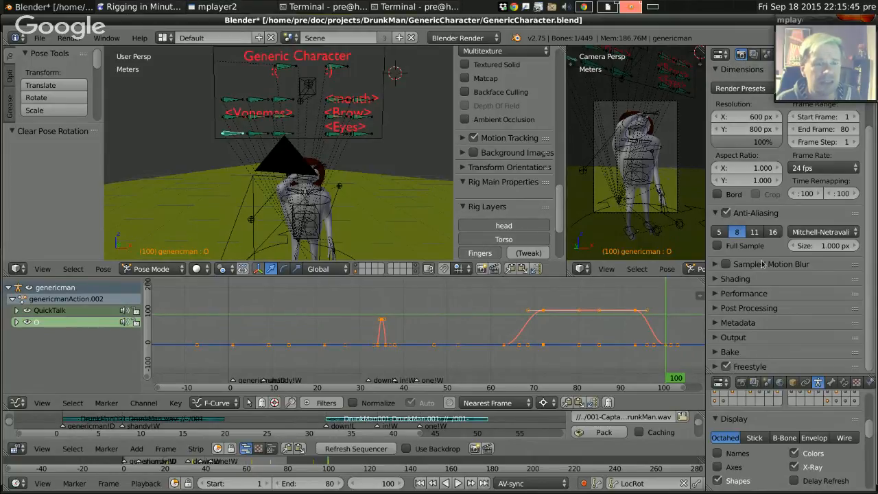
pyautogui.scroll(3, 762, 264)
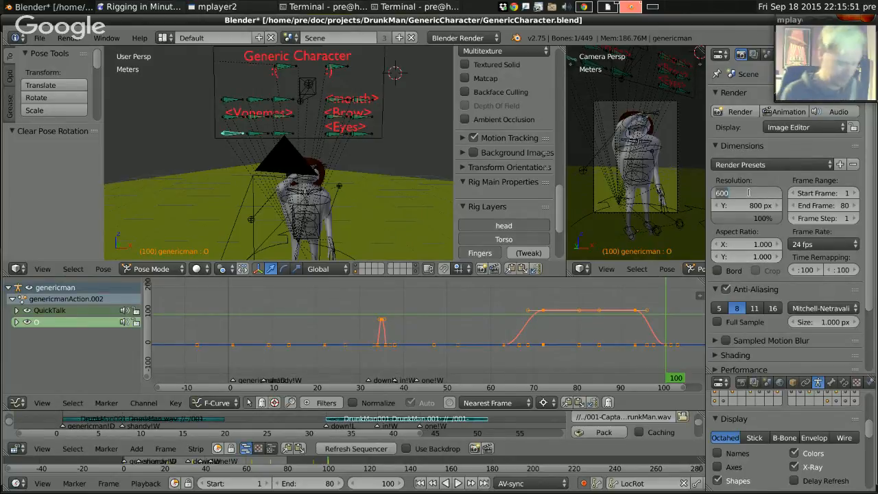
pyautogui.press('Return')
pyautogui.scroll(-1, 749, 248)
pyautogui.scroll(-3, 750, 249)
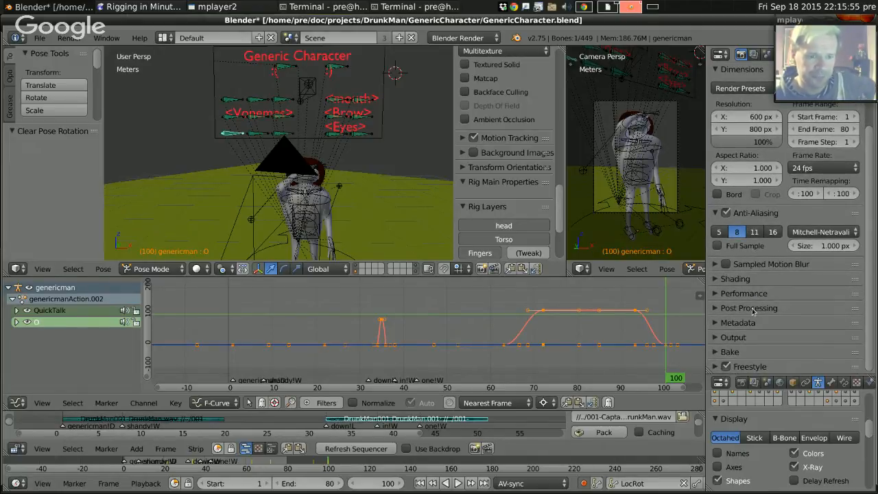
# Set the render output's file format to the H.264 movie format.
pyautogui.click(733, 337)
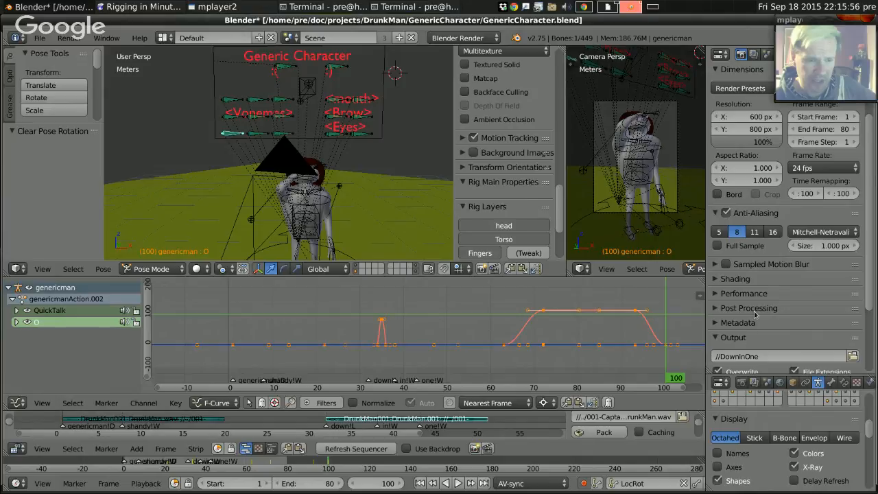
pyautogui.scroll(-5, 755, 314)
pyautogui.click(753, 306)
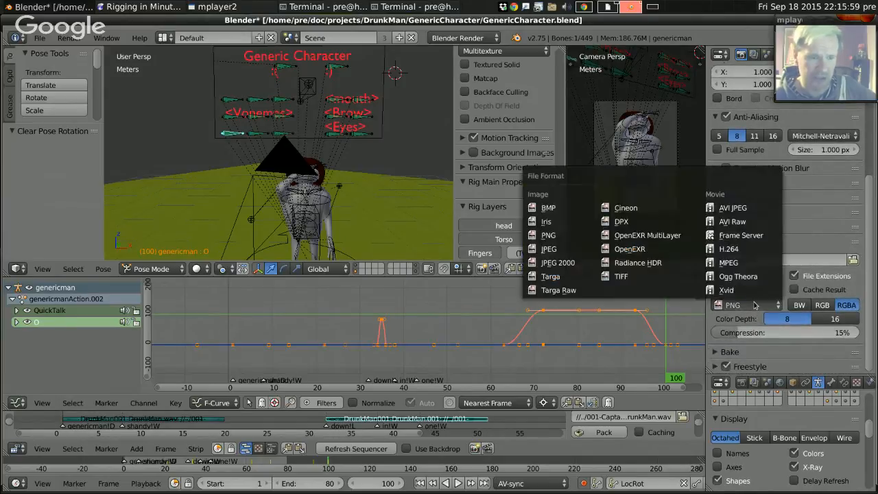
pyautogui.click(740, 253)
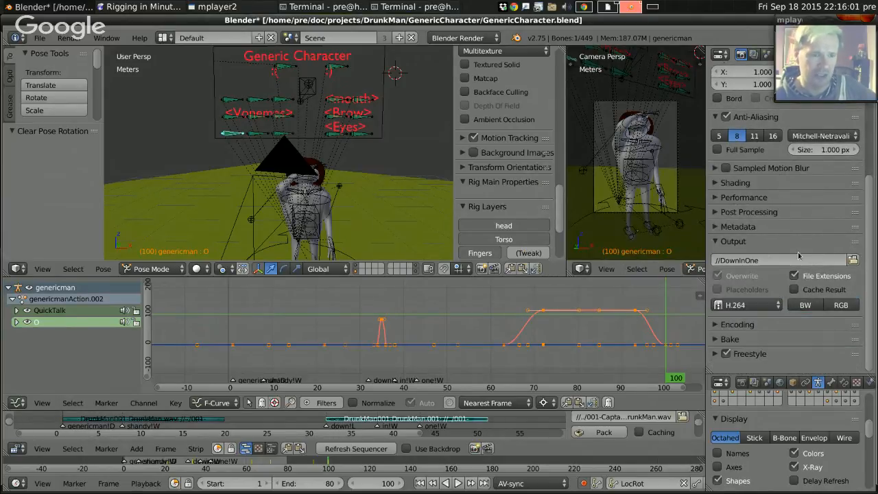
# Set the movie's audio codec to MP3 in the render encoding settings.
pyautogui.click(750, 326)
pyautogui.scroll(-5, 727, 288)
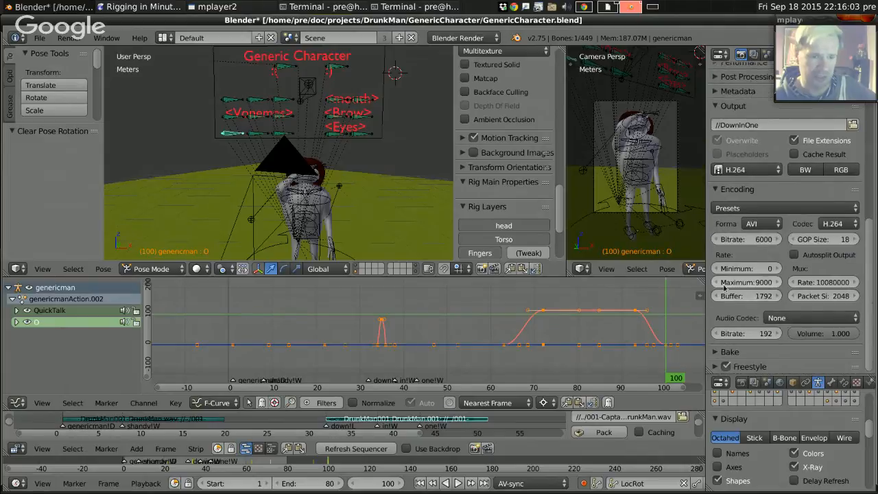
pyautogui.click(808, 319)
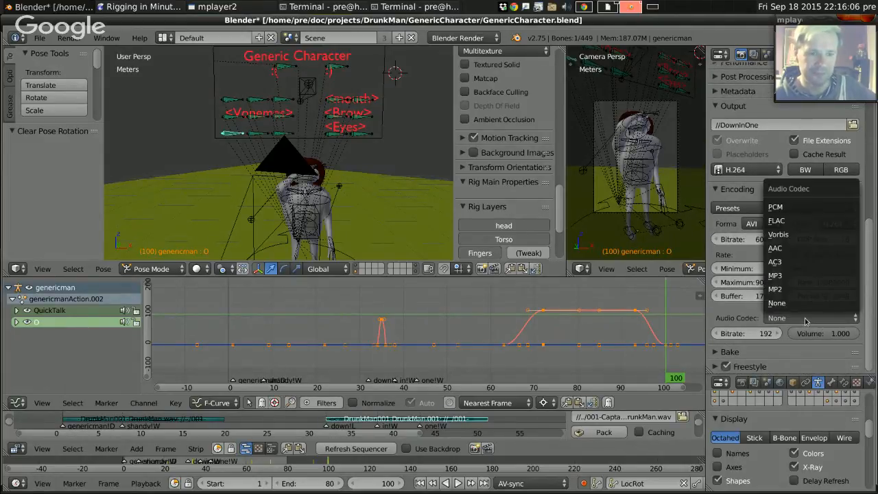
pyautogui.click(793, 277)
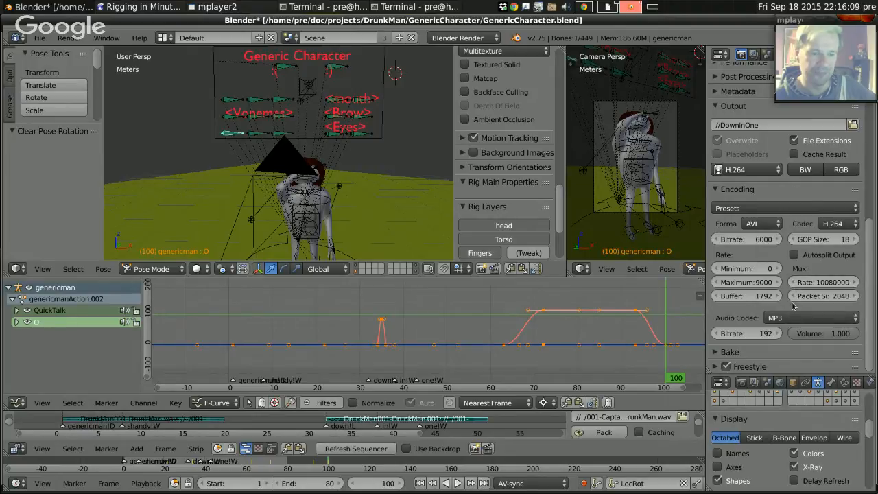
# Render the full animation, watch it in a maximized, zoomed-out render result view, and leave that view once it finishes.
pyautogui.scroll(15, 793, 305)
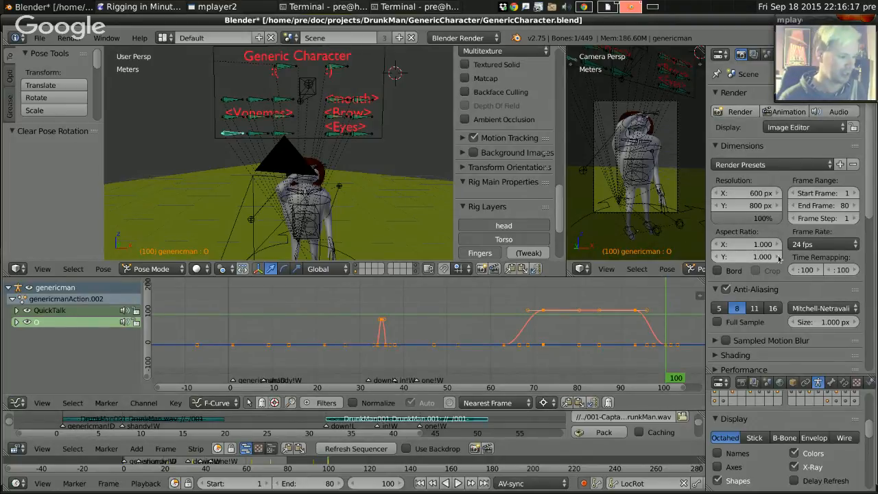
pyautogui.click(782, 112)
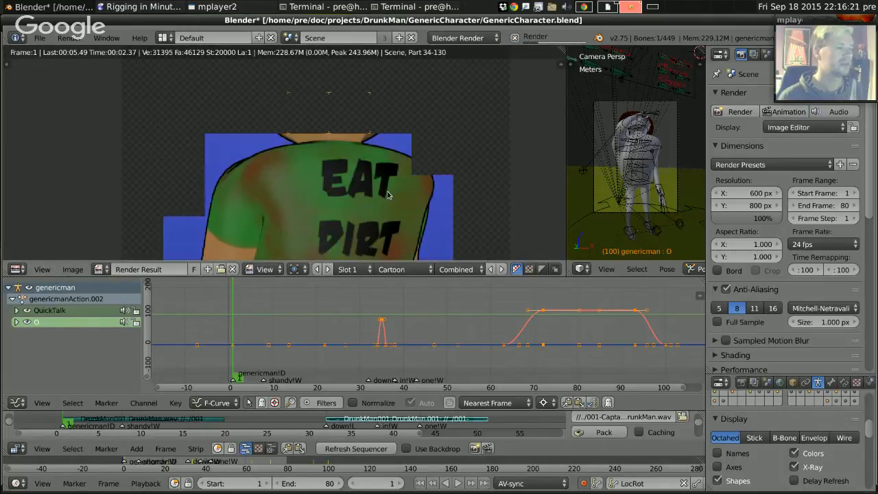
pyautogui.hotkey('ctrl', 'Up')
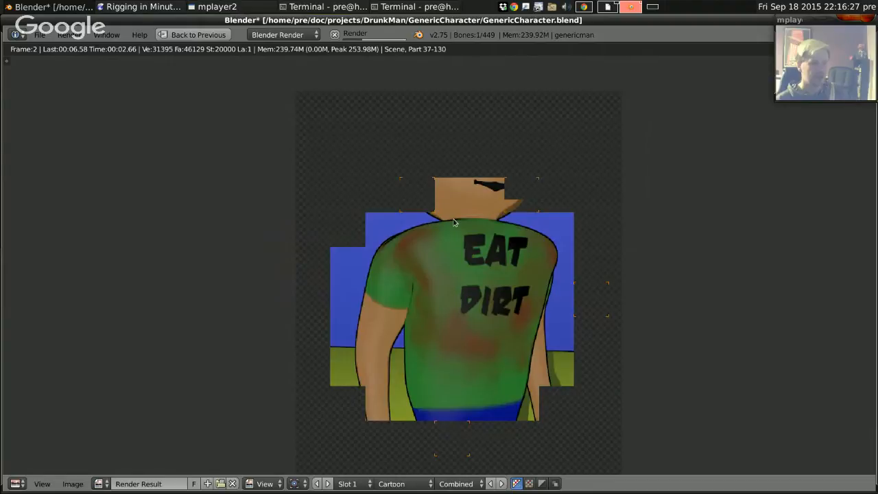
pyautogui.keyDown('ctrl'); pyautogui.moveTo(454, 222); pyautogui.dragTo(509, 292, button='middle'); pyautogui.keyUp('ctrl')
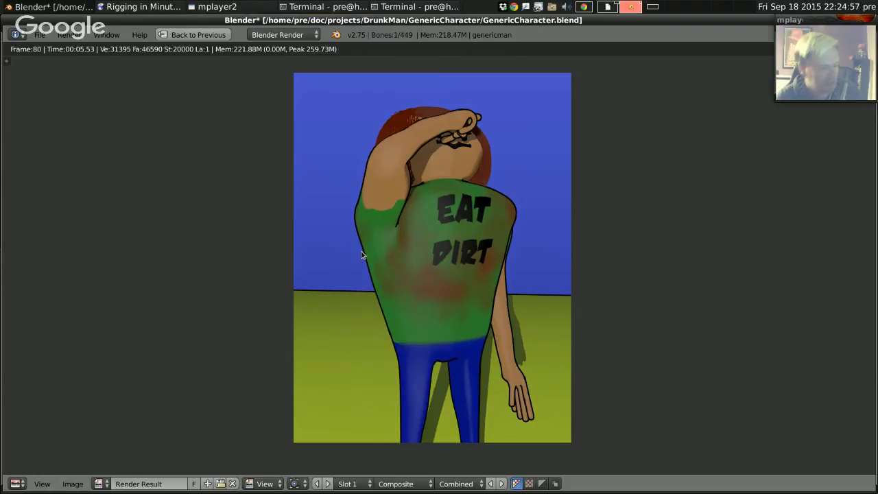
pyautogui.press('Escape')
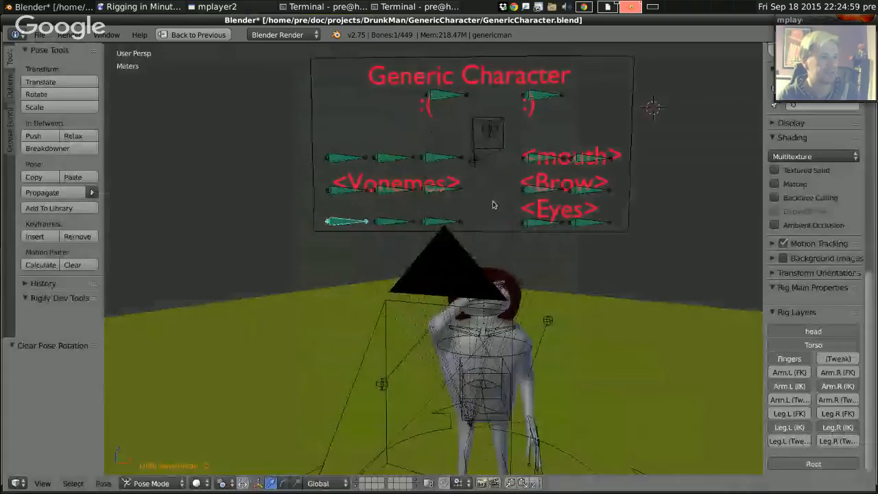
# Switch to the terminal and list the files in the GenericCharacter project folder.
pyautogui.hotkey('alt', 'Tab')
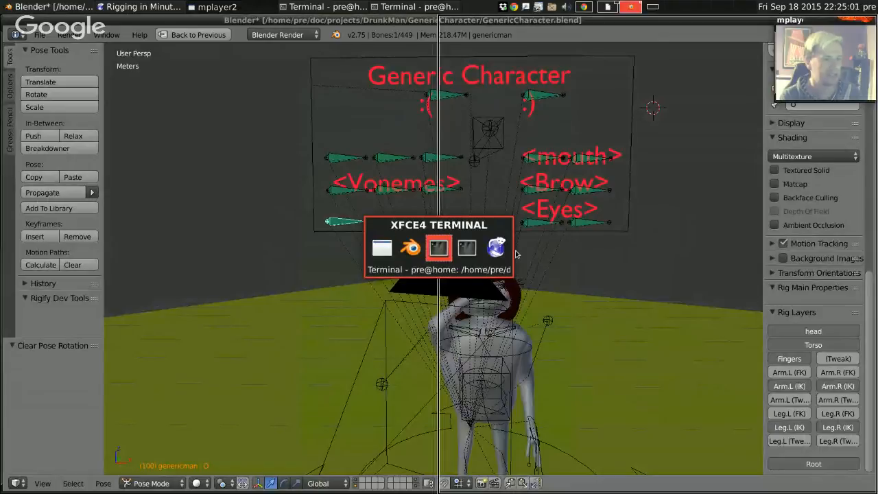
pyautogui.write('ls')
pyautogui.press('Return')
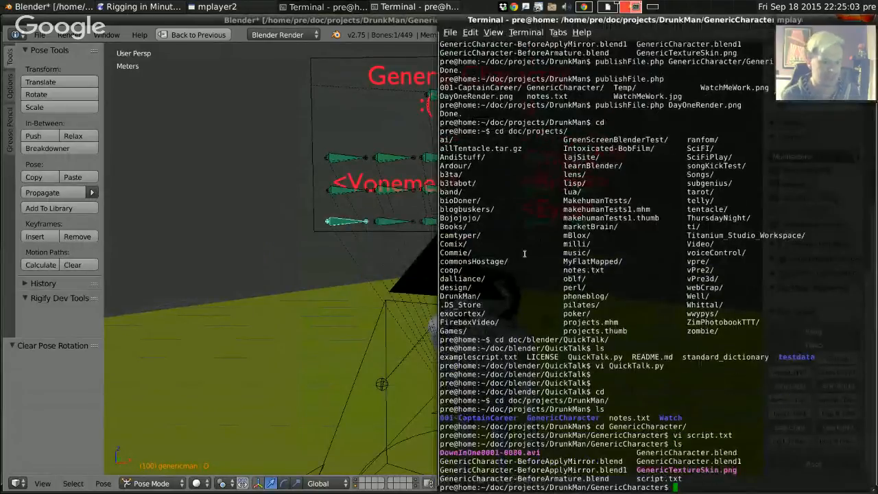
# Play the rendered DownInOne0001-0080.avi movie with totem from the terminal, and quit the player after watching it.
pyautogui.write('totem')
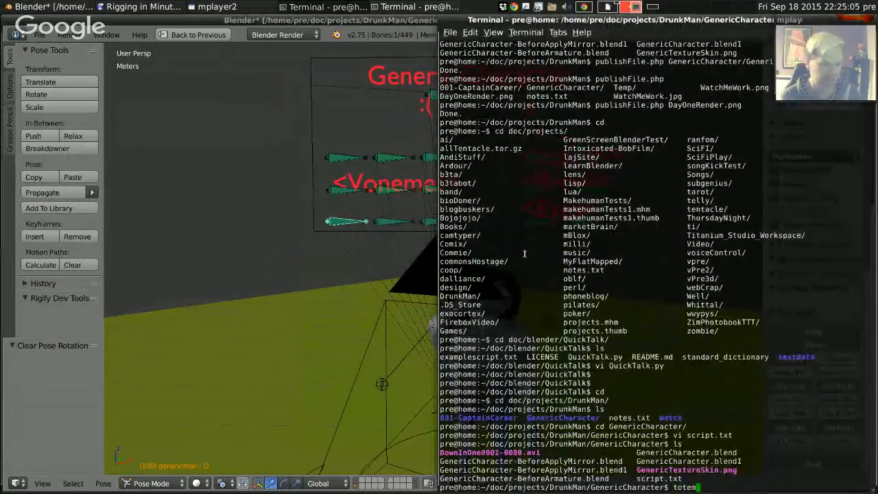
pyautogui.write(' Dow')
pyautogui.press('Tab')
pyautogui.press('Return')
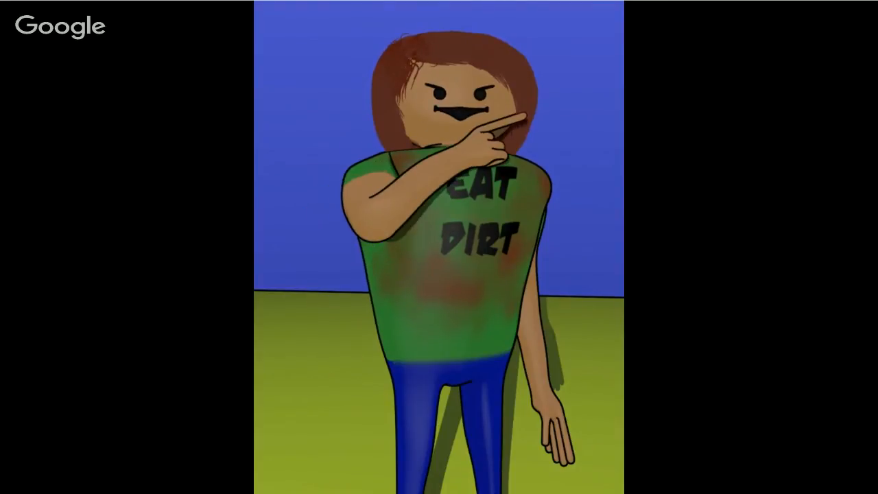
pyautogui.press('Escape')
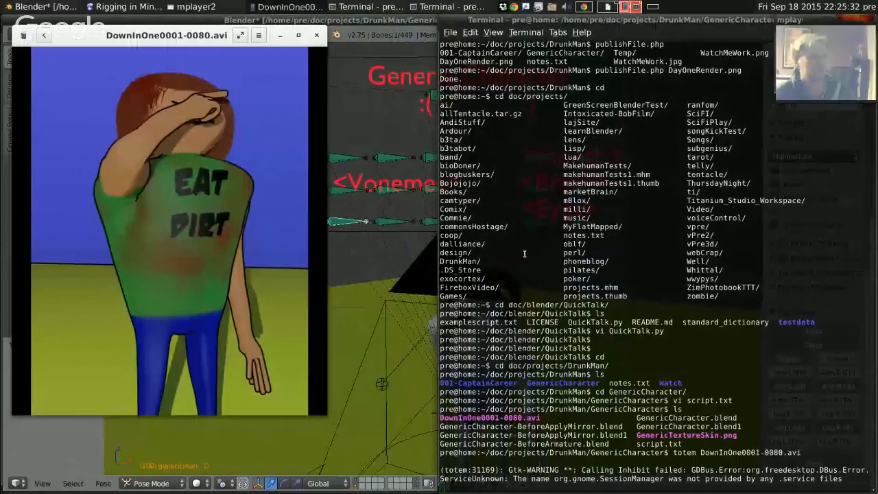
pyautogui.hotkey('ctrl', 'q')
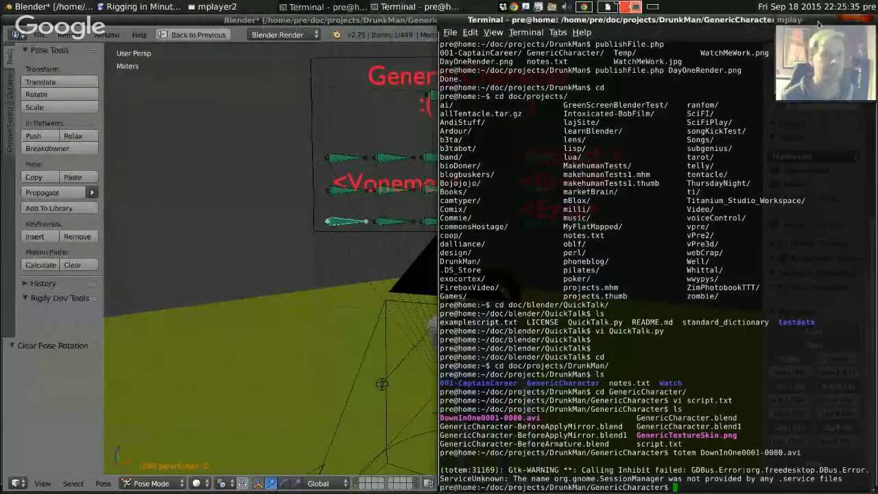
pyautogui.moveTo(818, 24); pyautogui.dragTo(338, 88)
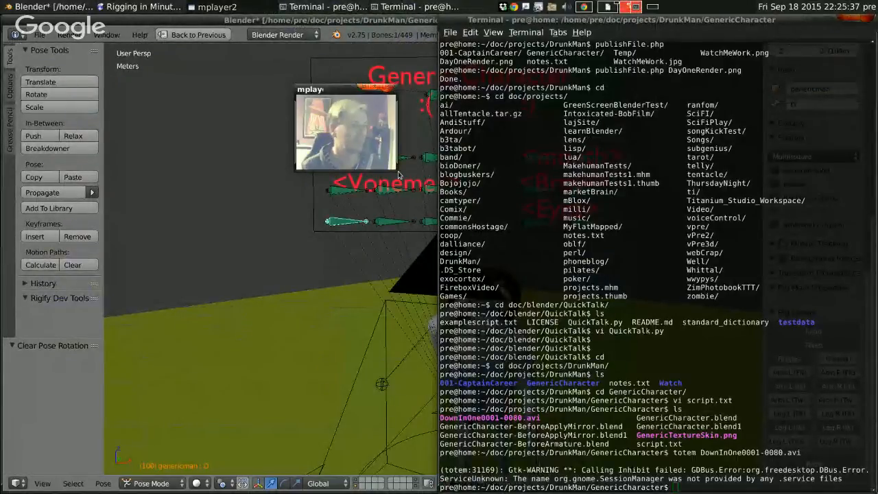
pyautogui.moveTo(397, 172); pyautogui.dragTo(662, 369)
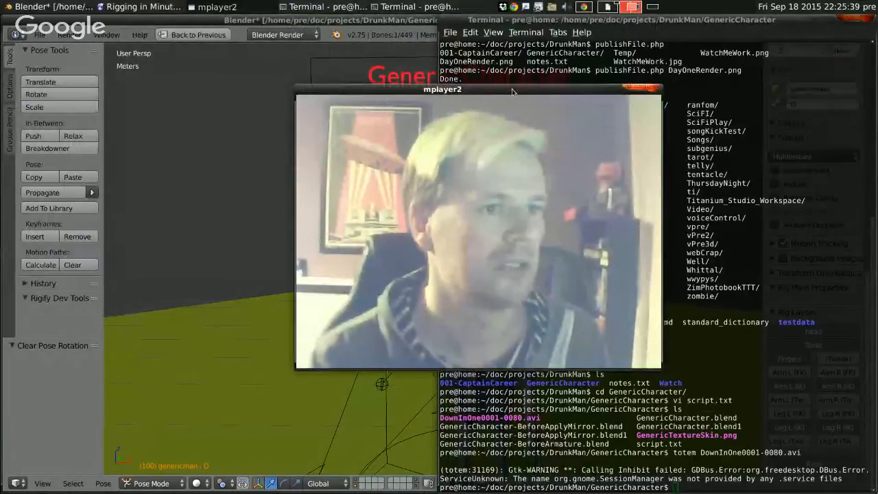
pyautogui.moveTo(511, 92); pyautogui.dragTo(389, 104)
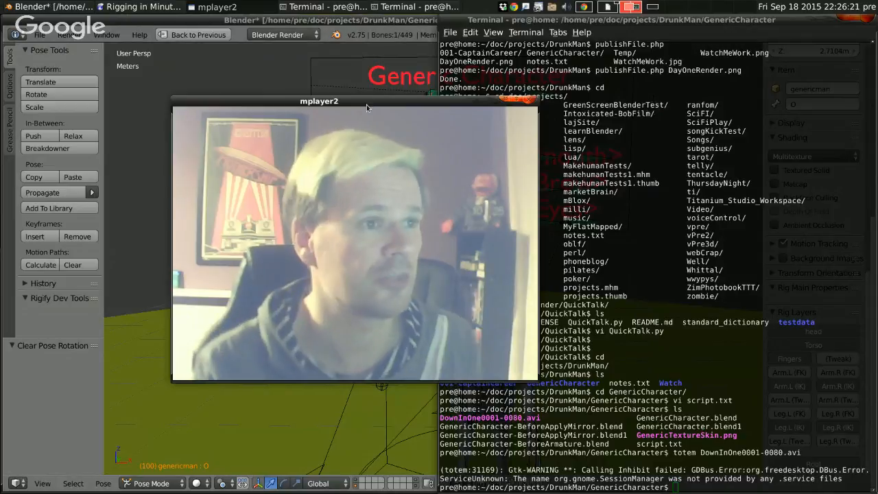
pyautogui.moveTo(366, 104); pyautogui.dragTo(704, 23)
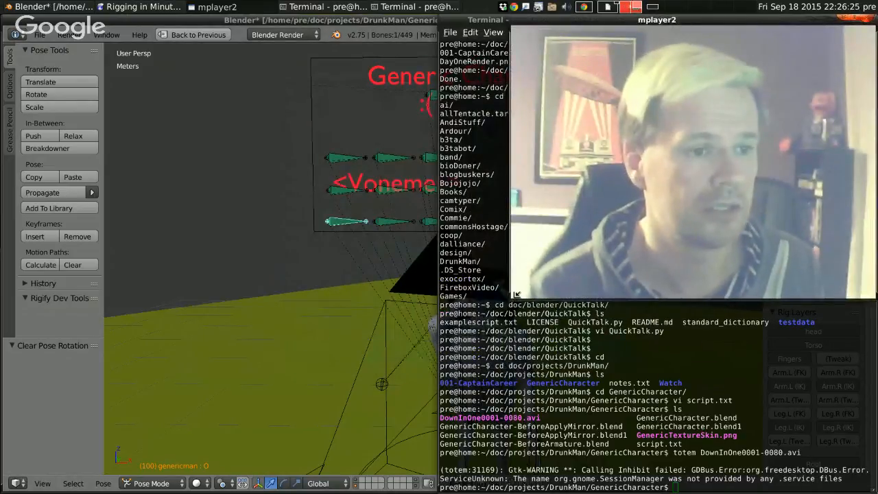
pyautogui.moveTo(516, 293); pyautogui.dragTo(741, 128)
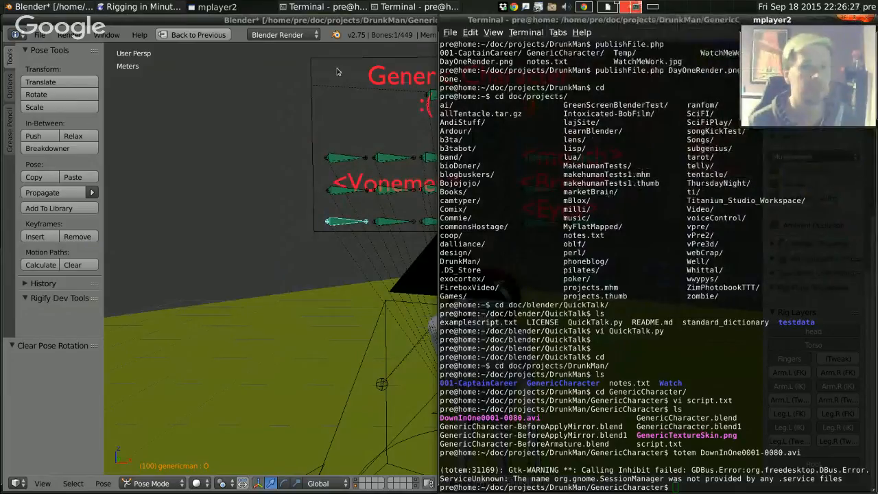
# Switch to the Google+ Hangouts window in Chrome on the other workspace and stop the live broadcast.
pyautogui.click(363, 20)
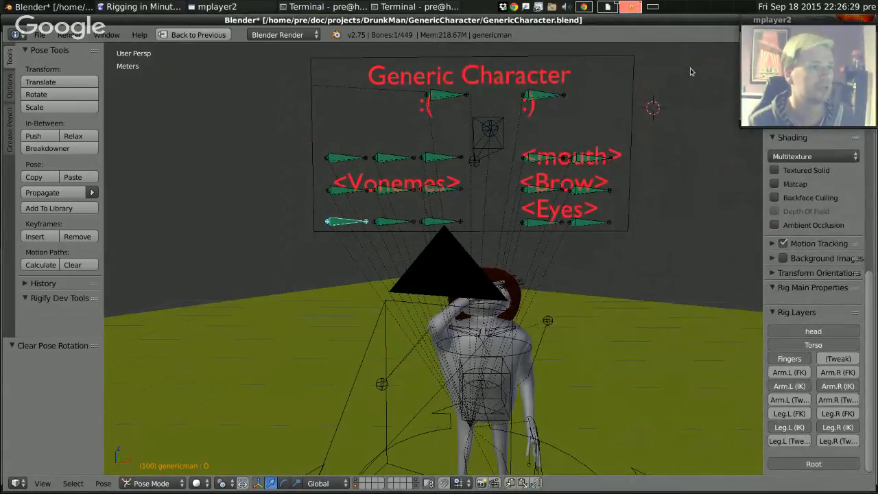
pyautogui.hotkey('ctrl', 'alt', 'Left')
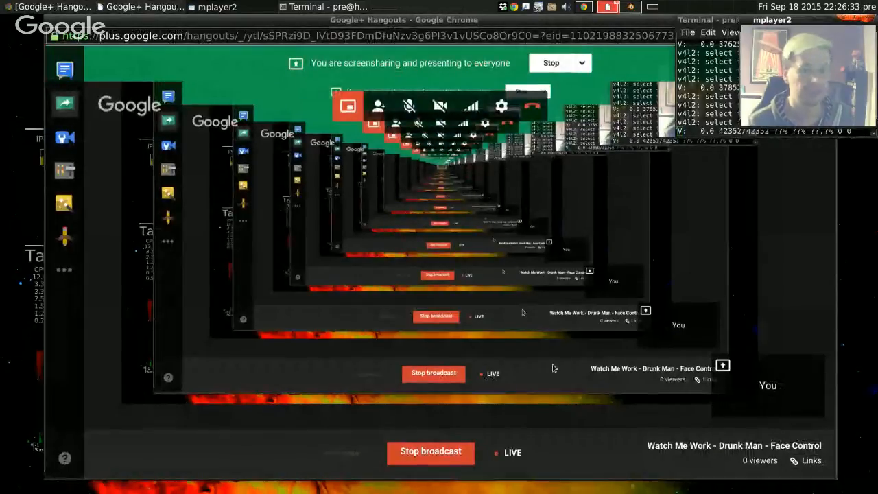
pyautogui.click(420, 452)
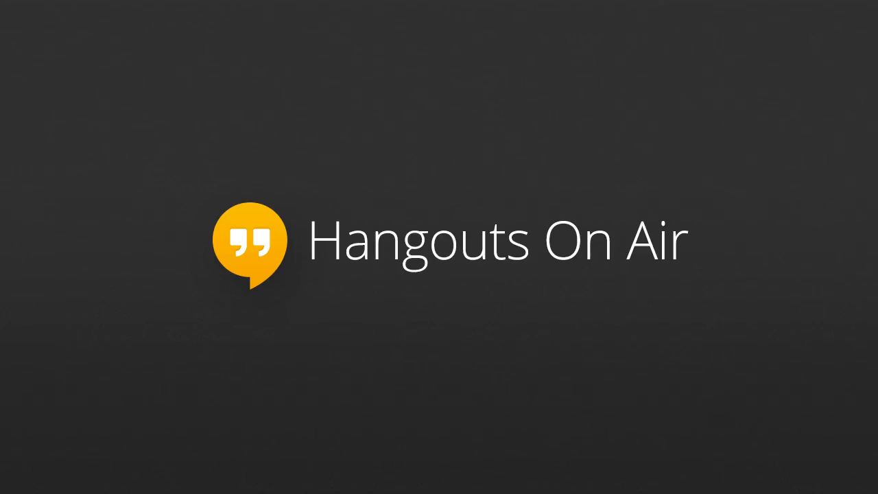